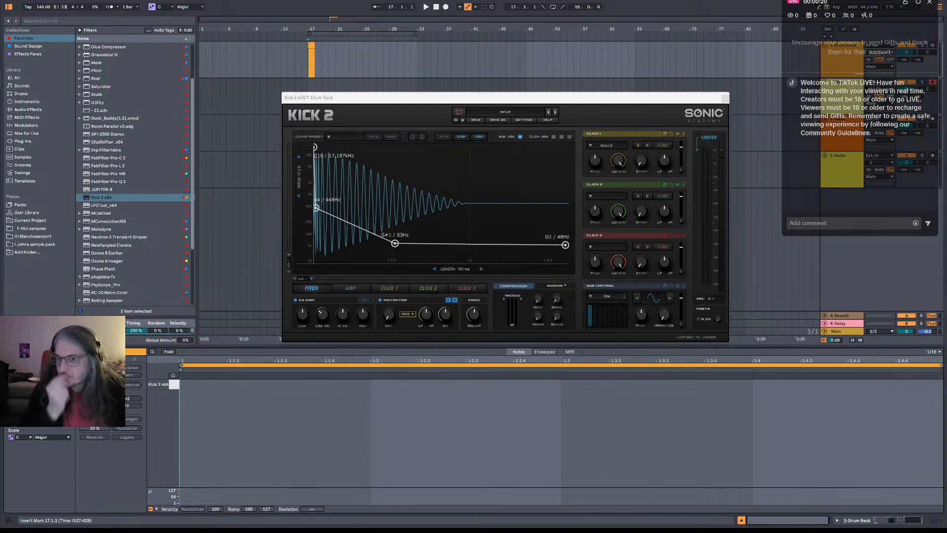
Place a Kick 2 note on the first beat of the drum clip and play it back.
{"action": "left_click_drag", "start_coordinate": [842, 2], "coordinate": [741, 1]}
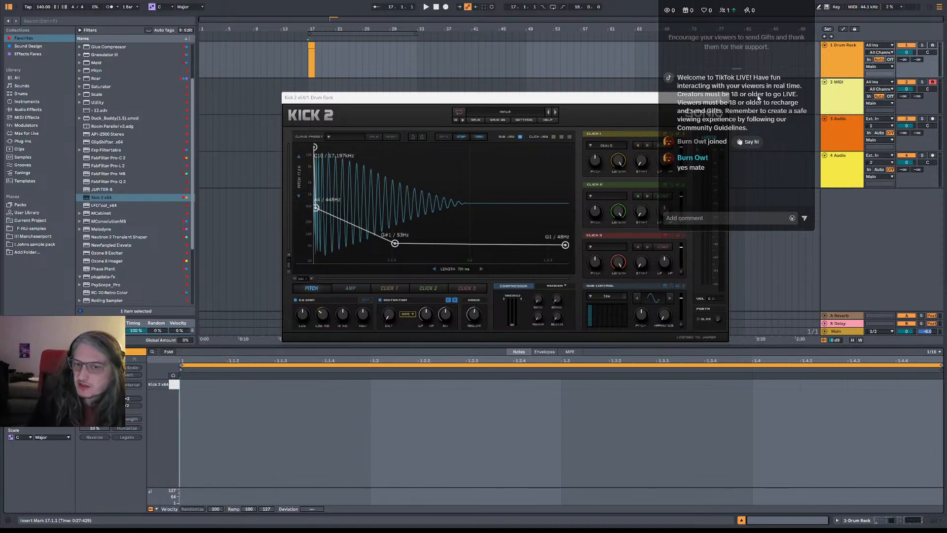
{"action": "left_click_drag", "start_coordinate": [480, 105], "coordinate": [445, 111]}
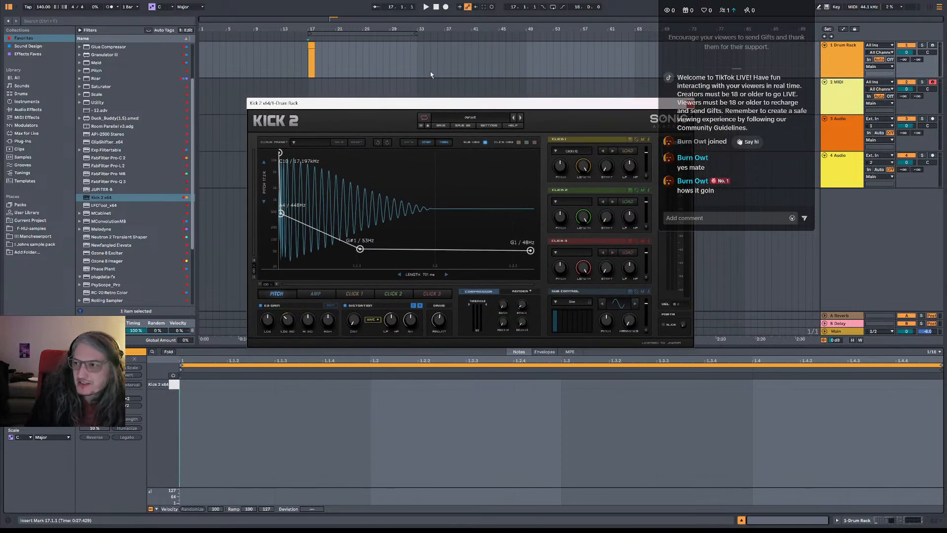
{"action": "left_click_drag", "start_coordinate": [318, 31], "coordinate": [346, 31]}
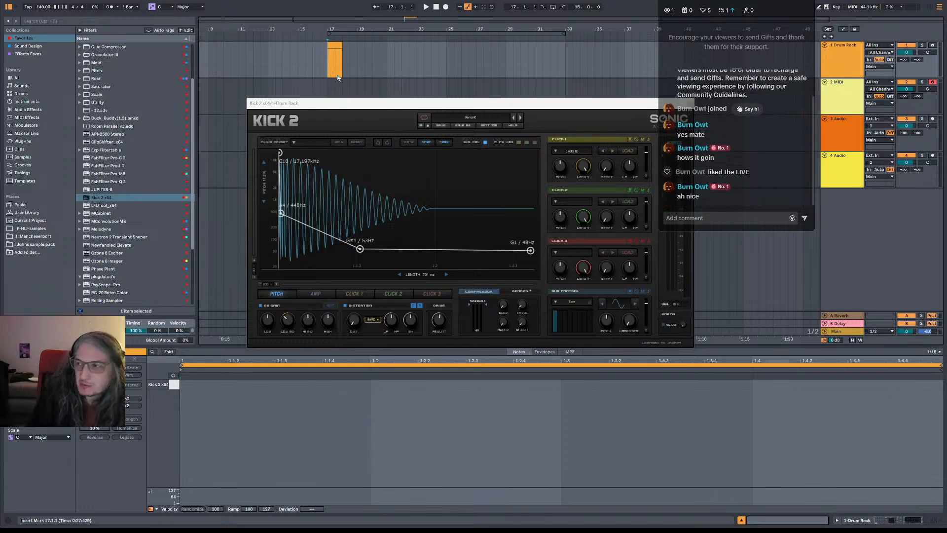
{"action": "double_click", "coordinate": [203, 384]}
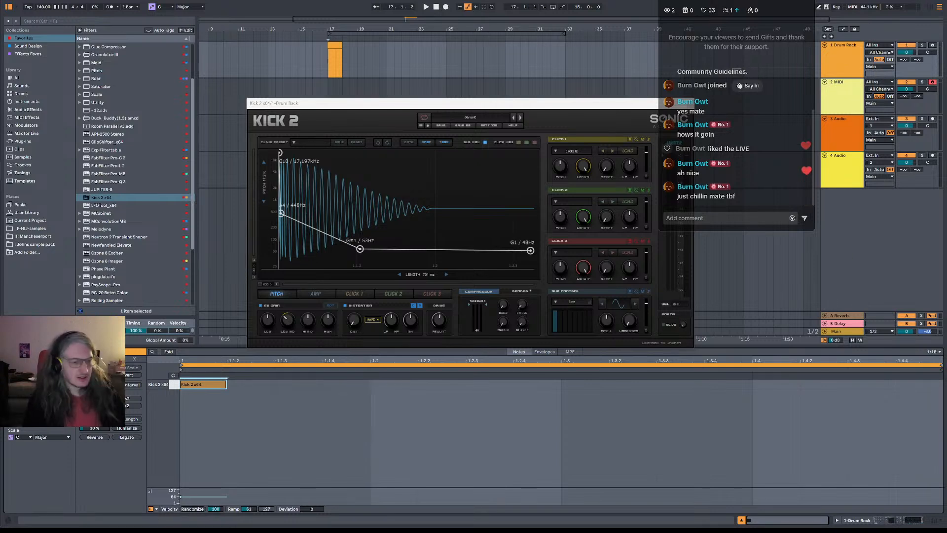
{"action": "key", "text": "space"}
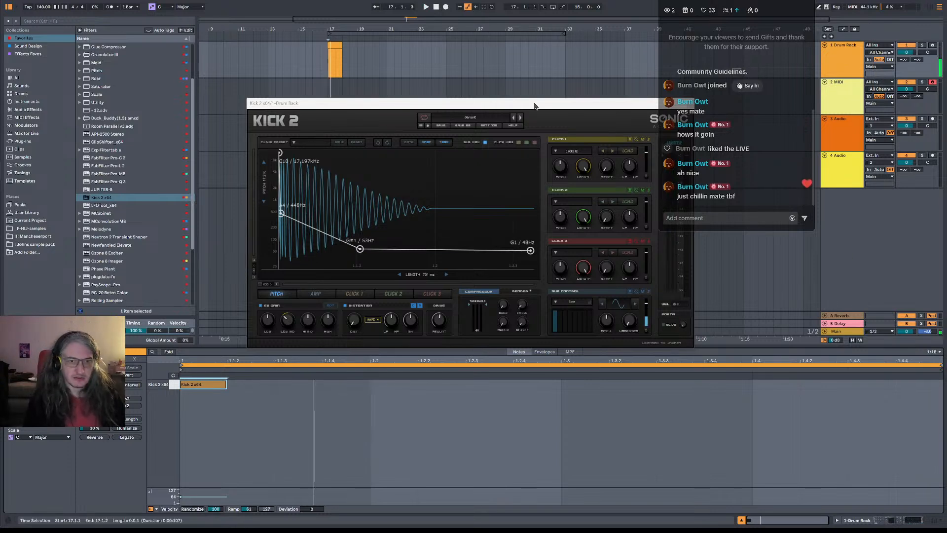
Bring up the factory presets in Kick 2's preset browser and arm the drum rack track for live auditioning.
{"action": "left_click", "coordinate": [467, 117]}
{"action": "scroll", "coordinate": [425, 287], "scroll_direction": "down", "scroll_amount": 1}
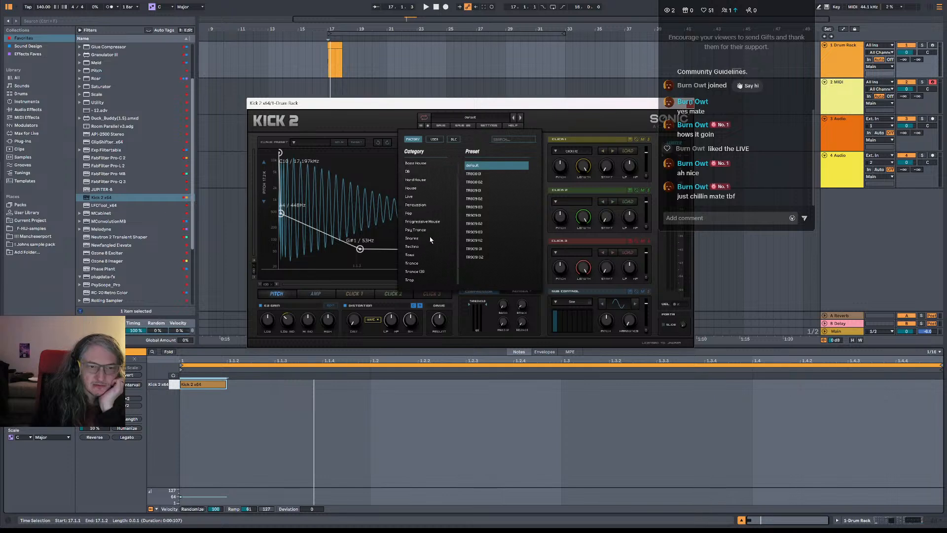
{"action": "scroll", "coordinate": [434, 201], "scroll_direction": "up", "scroll_amount": 1}
{"action": "left_click", "coordinate": [435, 140]}
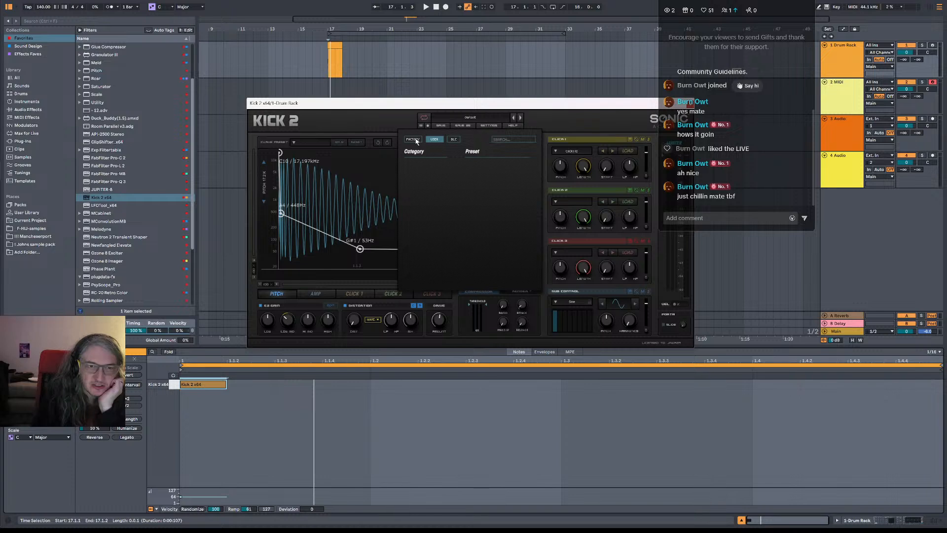
{"action": "left_click", "coordinate": [415, 140]}
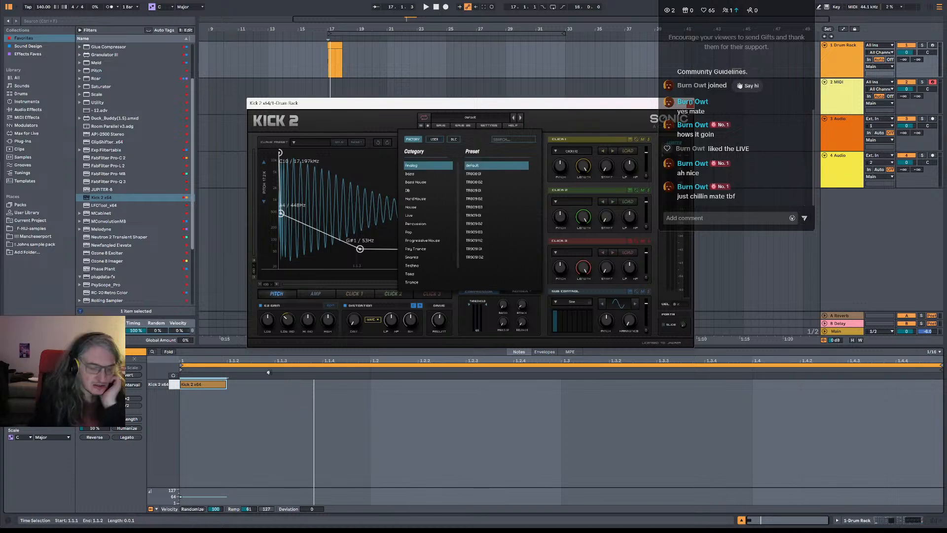
{"action": "left_click", "coordinate": [932, 46]}
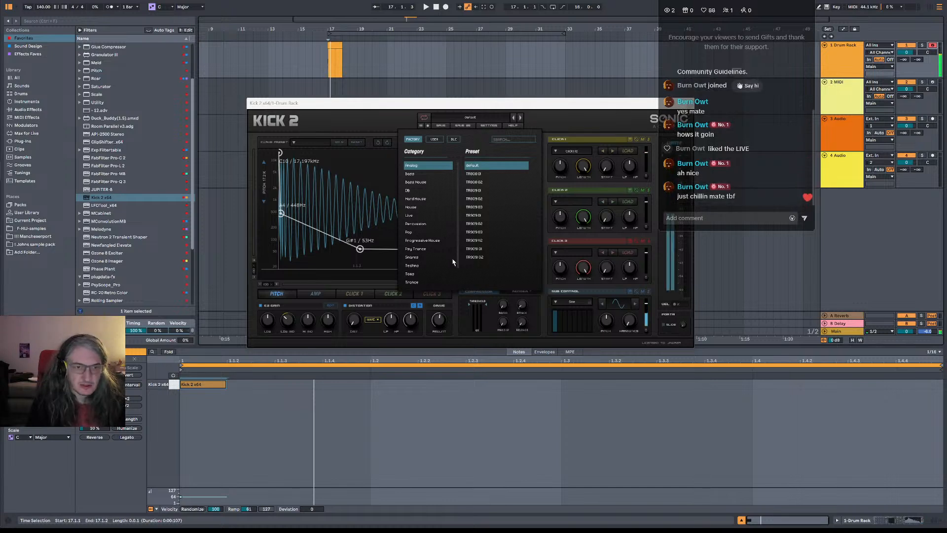
Audition several kick presets from the Analog factory category.
{"action": "left_click", "coordinate": [486, 175]}
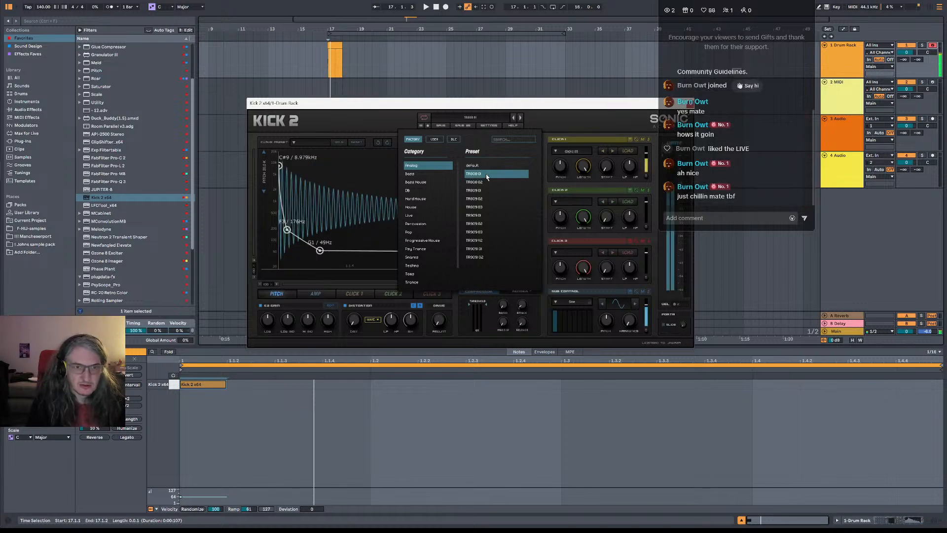
{"action": "left_click", "coordinate": [493, 207]}
{"action": "left_click", "coordinate": [496, 224]}
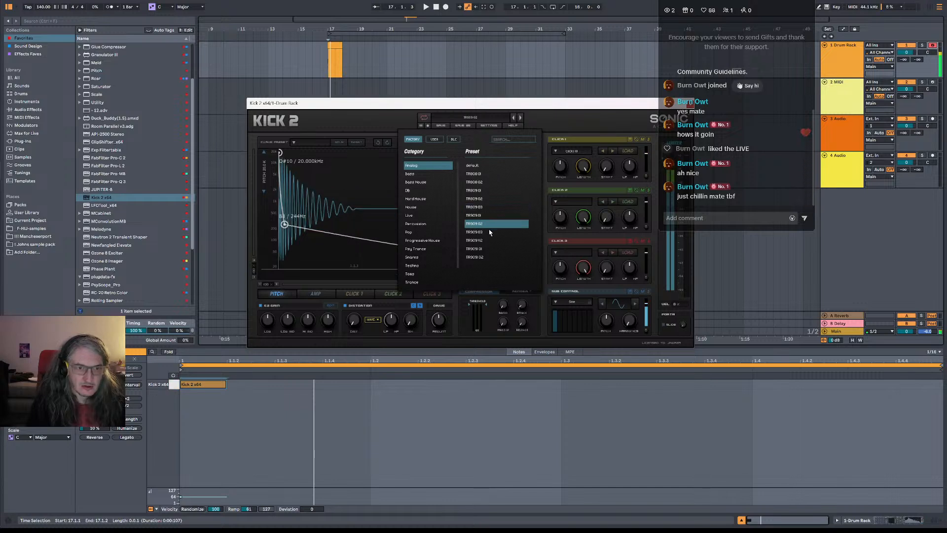
{"action": "left_click", "coordinate": [490, 231]}
{"action": "left_click", "coordinate": [488, 240]}
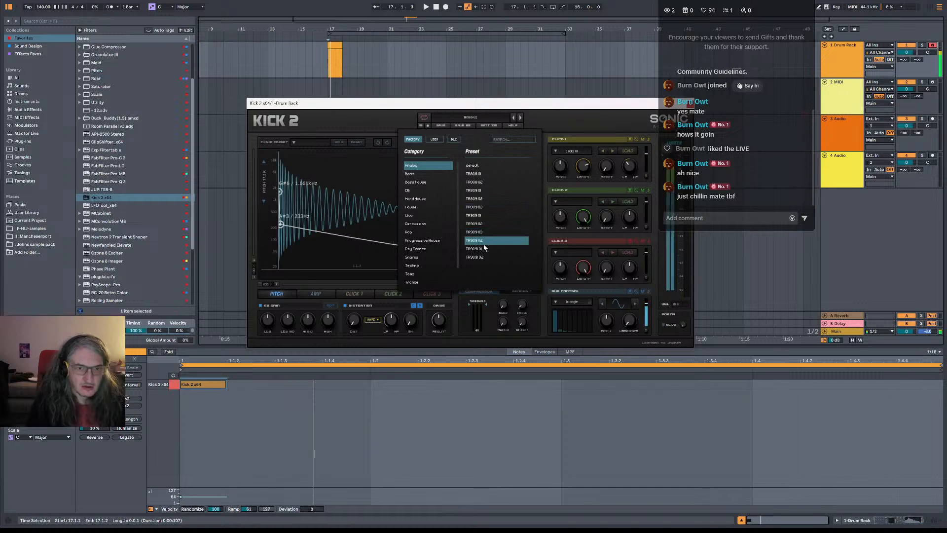
{"action": "left_click", "coordinate": [486, 249]}
Audition the kick presets in the DB category and load Sub 01.
{"action": "left_click", "coordinate": [425, 191]}
{"action": "left_click", "coordinate": [481, 191]}
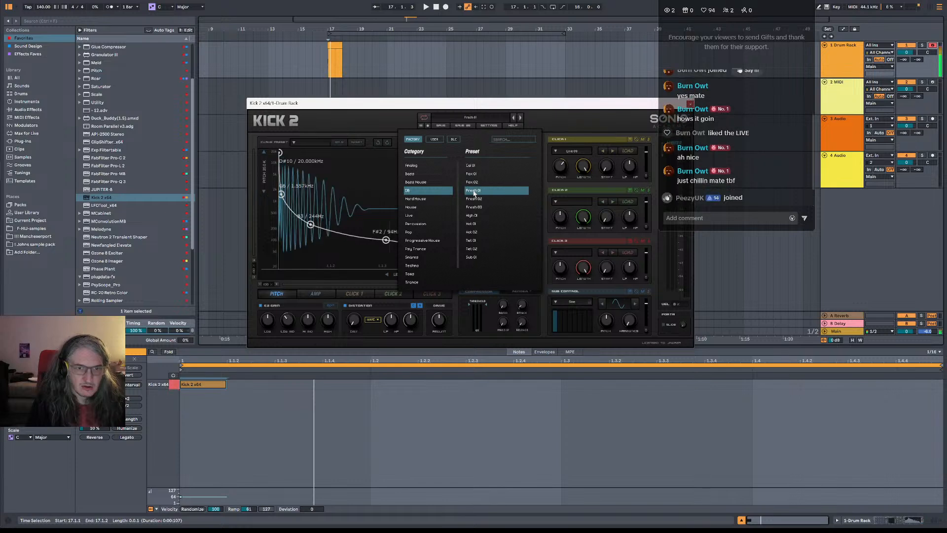
{"action": "left_click", "coordinate": [479, 167]}
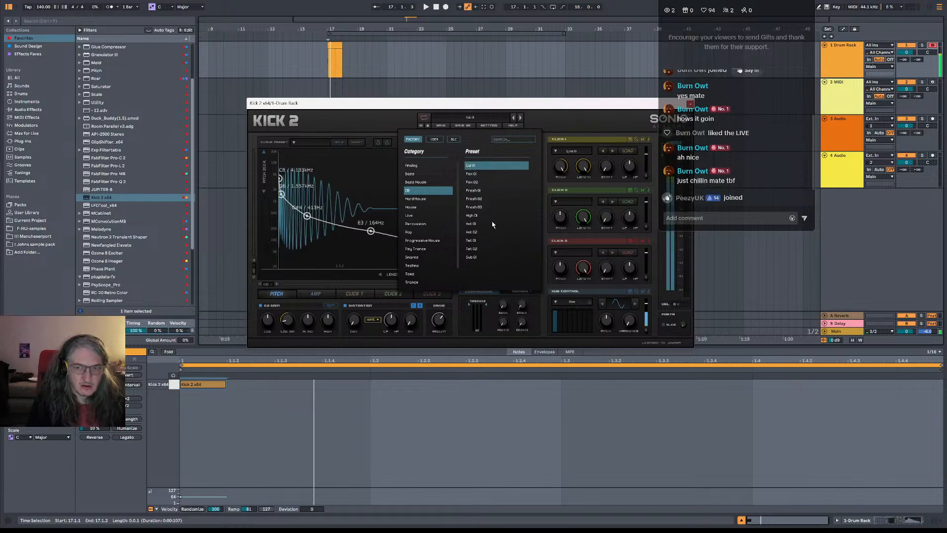
{"action": "left_click", "coordinate": [479, 173]}
{"action": "left_click", "coordinate": [479, 167]}
{"action": "left_click", "coordinate": [480, 175]}
{"action": "left_click", "coordinate": [480, 167]}
{"action": "left_click", "coordinate": [481, 190]}
{"action": "left_click", "coordinate": [485, 232]}
{"action": "left_click", "coordinate": [489, 241]}
{"action": "left_click", "coordinate": [488, 250]}
{"action": "left_click", "coordinate": [488, 257]}
{"action": "left_click", "coordinate": [491, 249]}
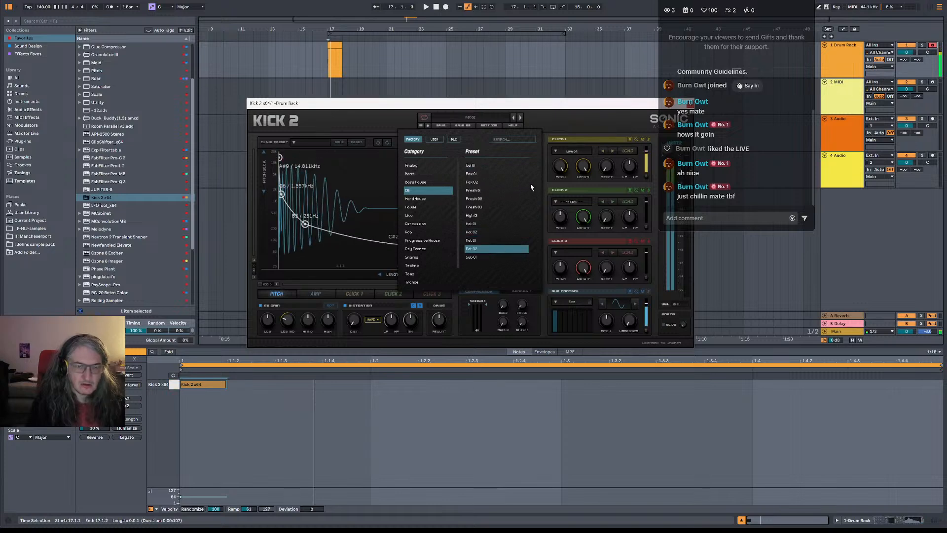
{"action": "left_click", "coordinate": [493, 241]}
{"action": "left_click", "coordinate": [490, 249]}
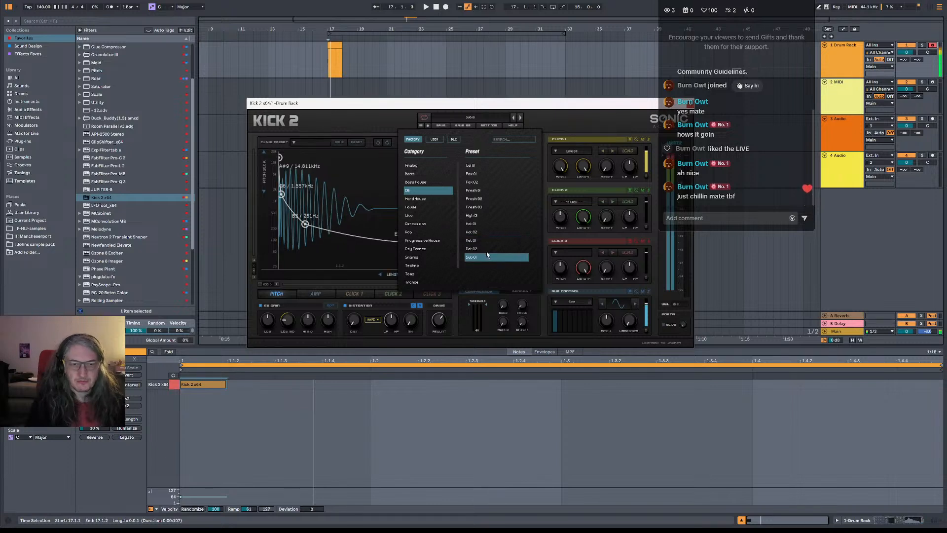
{"action": "left_click", "coordinate": [486, 257]}
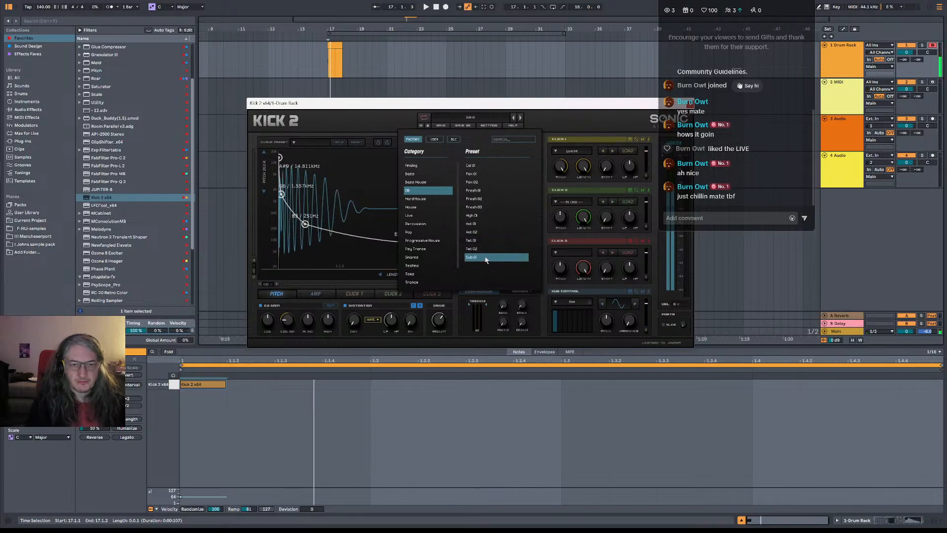
Close the preset browser and shorten the kick's length to about 252 ms.
{"action": "left_click", "coordinate": [547, 117]}
{"action": "left_click_drag", "start_coordinate": [414, 275], "coordinate": [389, 275]}
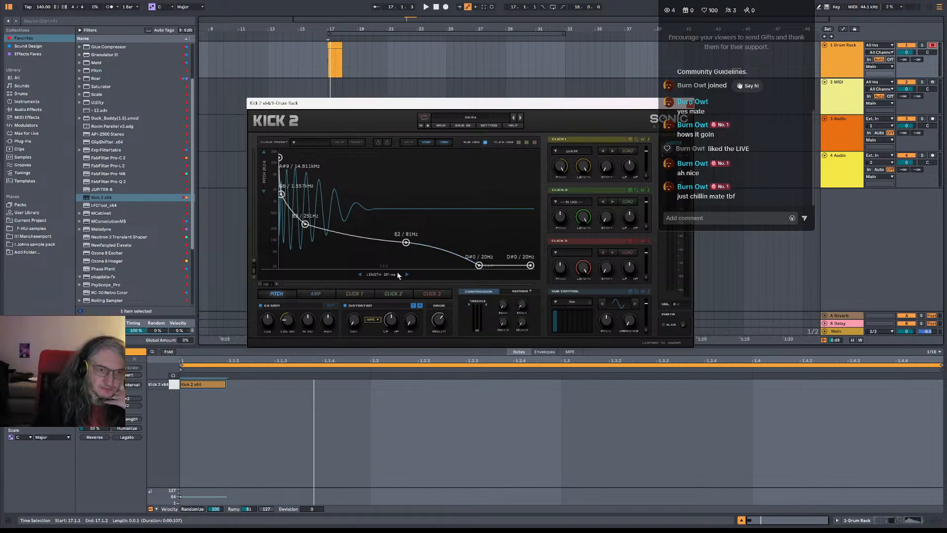
{"action": "left_click_drag", "start_coordinate": [397, 278], "coordinate": [367, 299]}
Adjust the level of the Click 1 layer and mute the Click 2 and Click 3 layers.
{"action": "left_click", "coordinate": [366, 295]}
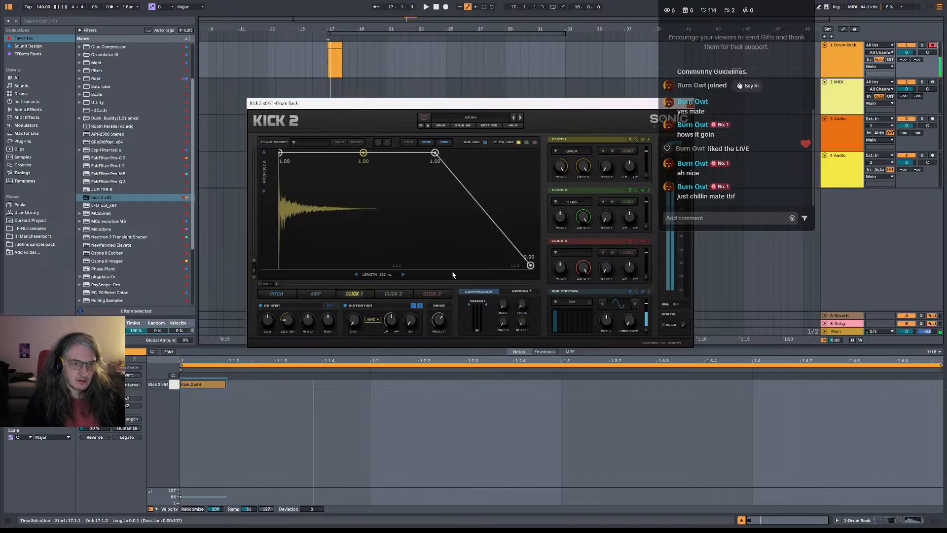
{"action": "left_click_drag", "start_coordinate": [644, 159], "coordinate": [646, 197]}
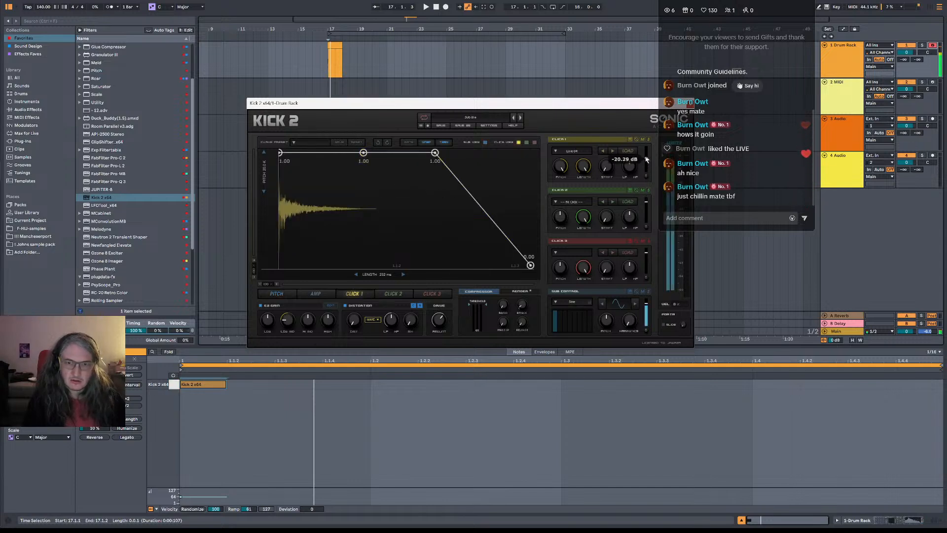
{"action": "left_click", "coordinate": [643, 241]}
{"action": "left_click", "coordinate": [643, 191]}
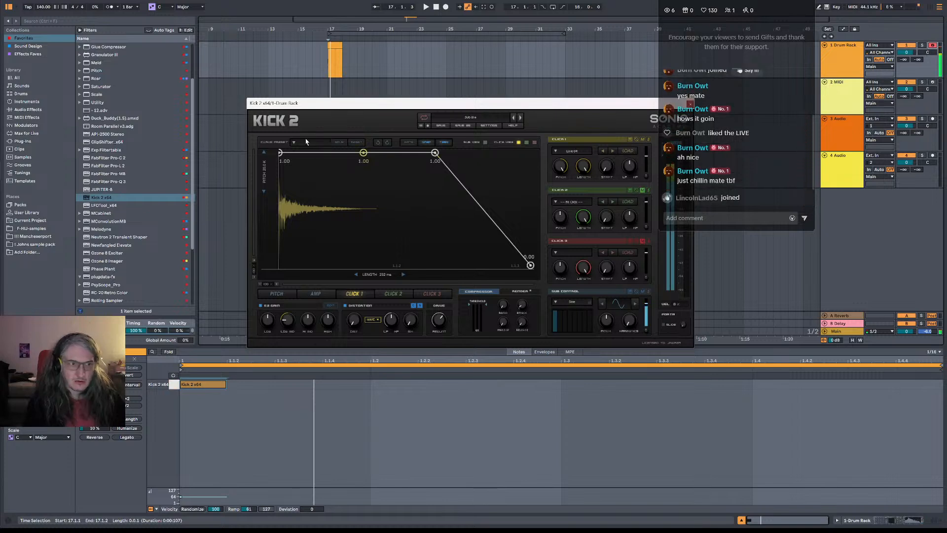
Lower the amp envelope's starting point and bring the pitch envelope's first point down to about 4.4 kHz.
{"action": "left_click", "coordinate": [314, 294]}
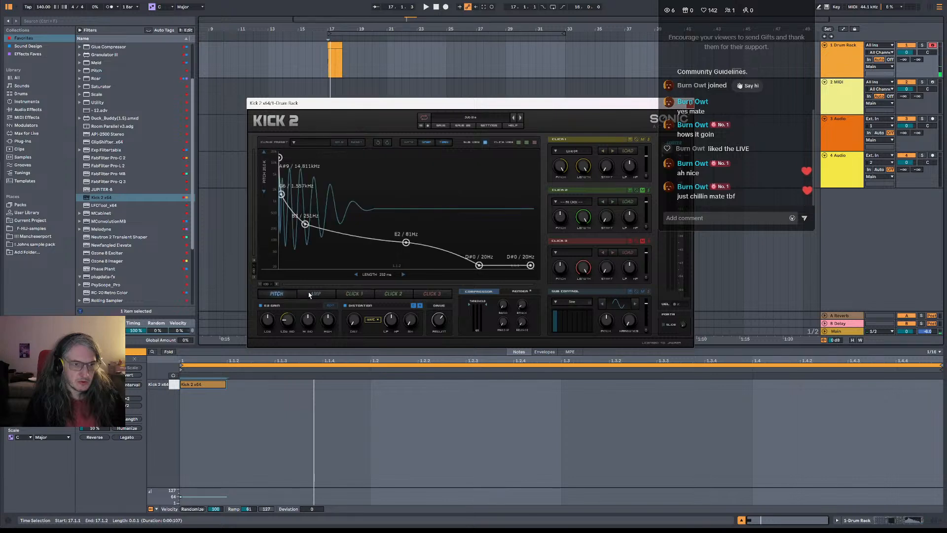
{"action": "left_click_drag", "start_coordinate": [280, 193], "coordinate": [280, 248]}
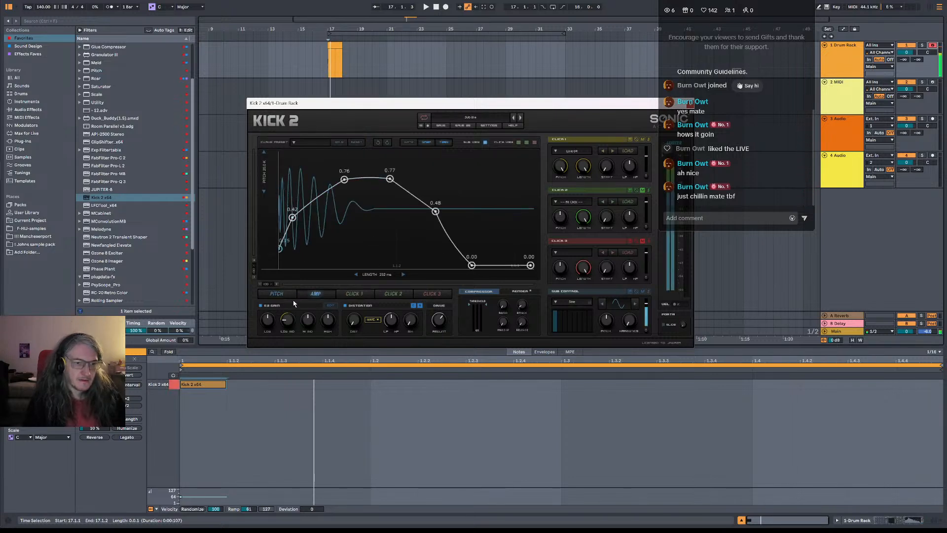
{"action": "left_click", "coordinate": [277, 294]}
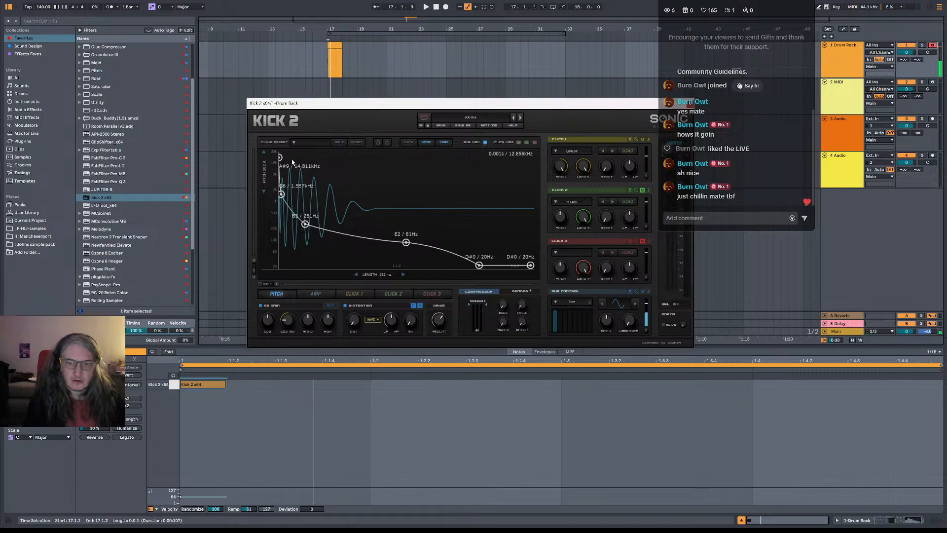
{"action": "left_click_drag", "start_coordinate": [279, 157], "coordinate": [279, 176]}
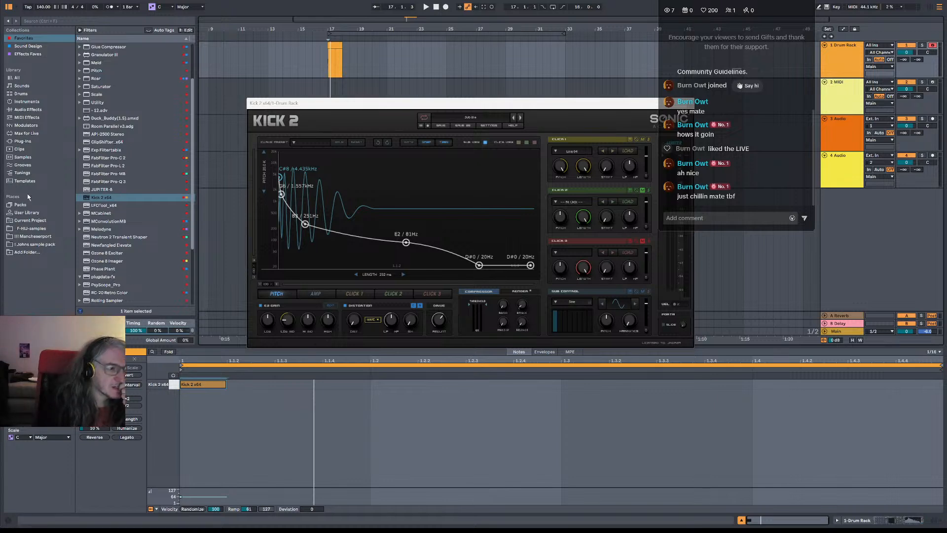
Browse the sample folders for rimshots and audition several of them, including D1S_FX_Rimshot_6.wav.
{"action": "left_click", "coordinate": [42, 244]}
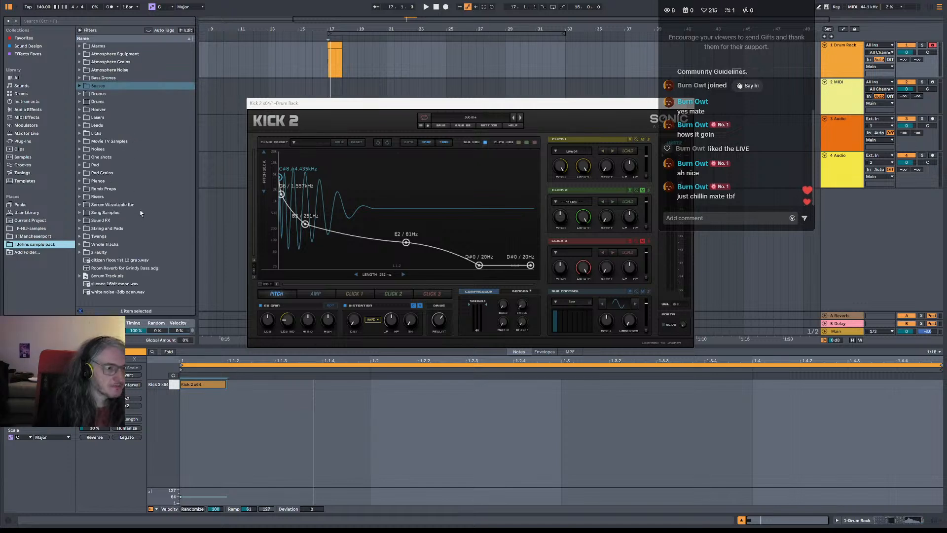
{"action": "left_click", "coordinate": [45, 236]}
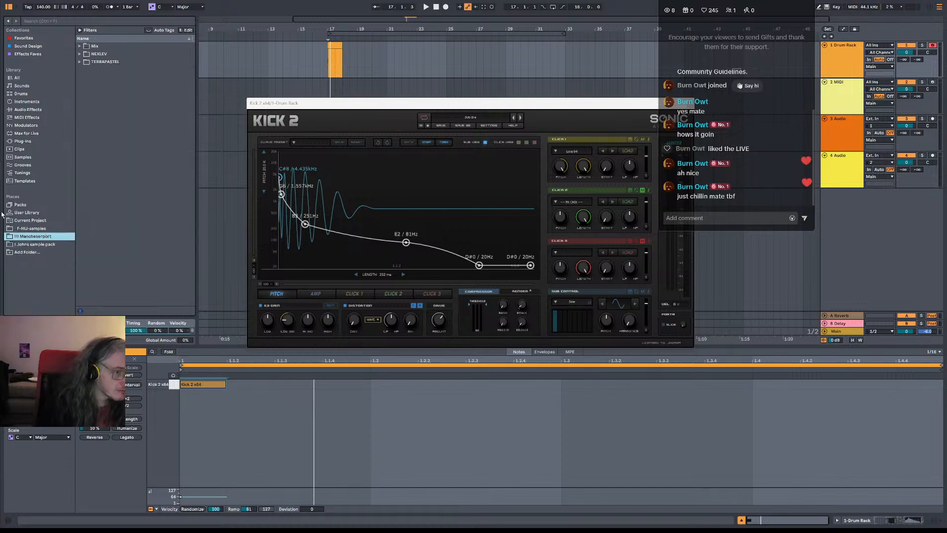
{"action": "left_click", "coordinate": [40, 229]}
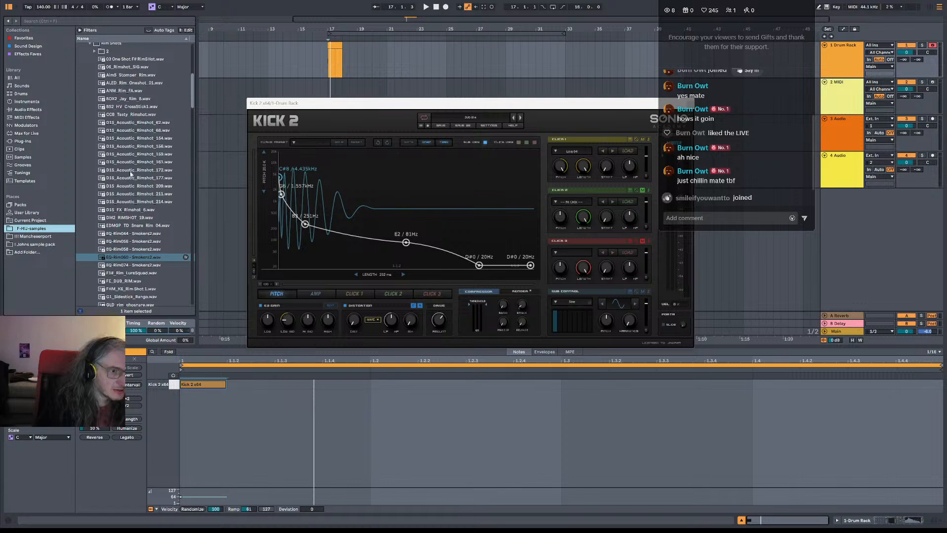
{"action": "scroll", "coordinate": [131, 173], "scroll_direction": "up", "scroll_amount": 1}
{"action": "left_click", "coordinate": [158, 186]}
{"action": "left_click", "coordinate": [145, 219]}
{"action": "scroll", "coordinate": [145, 221], "scroll_direction": "down", "scroll_amount": 2}
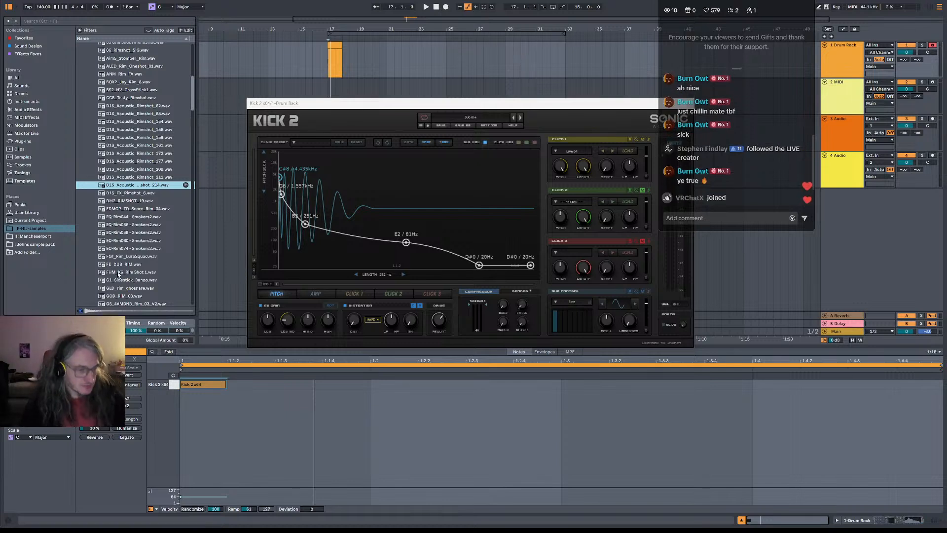
{"action": "left_click", "coordinate": [142, 195]}
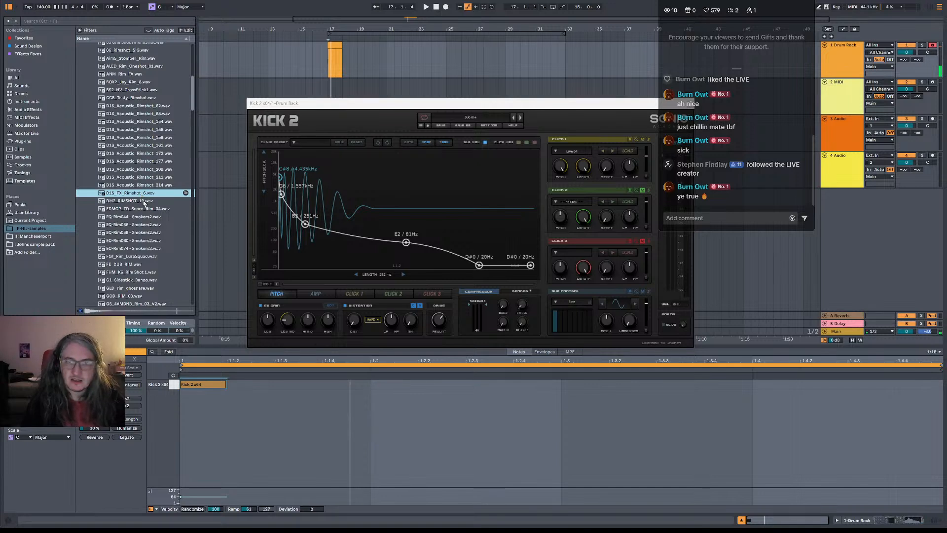
{"action": "left_click", "coordinate": [148, 200]}
{"action": "left_click", "coordinate": [147, 194]}
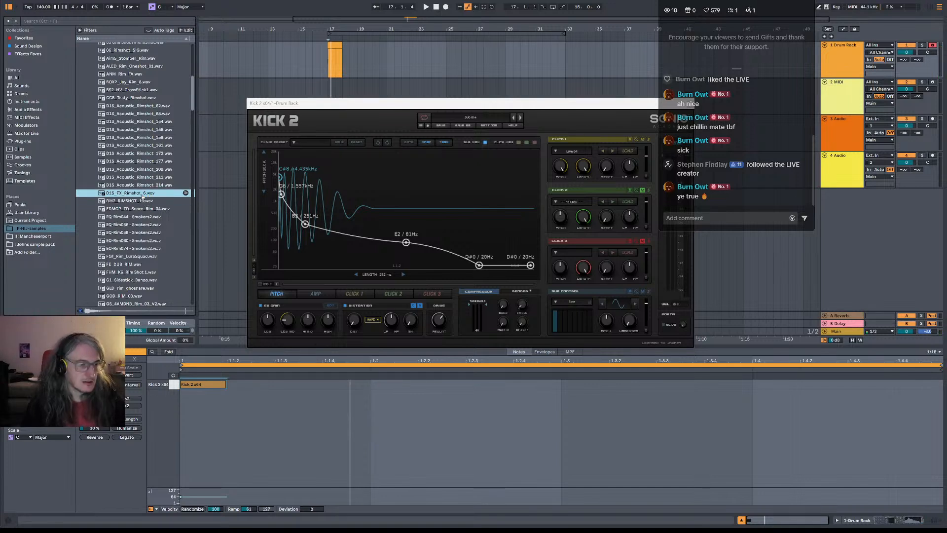
Load D1S_FX_Rimshot_6.wav onto the empty drum rack pad beside the kick.
{"action": "left_click", "coordinate": [856, 69]}
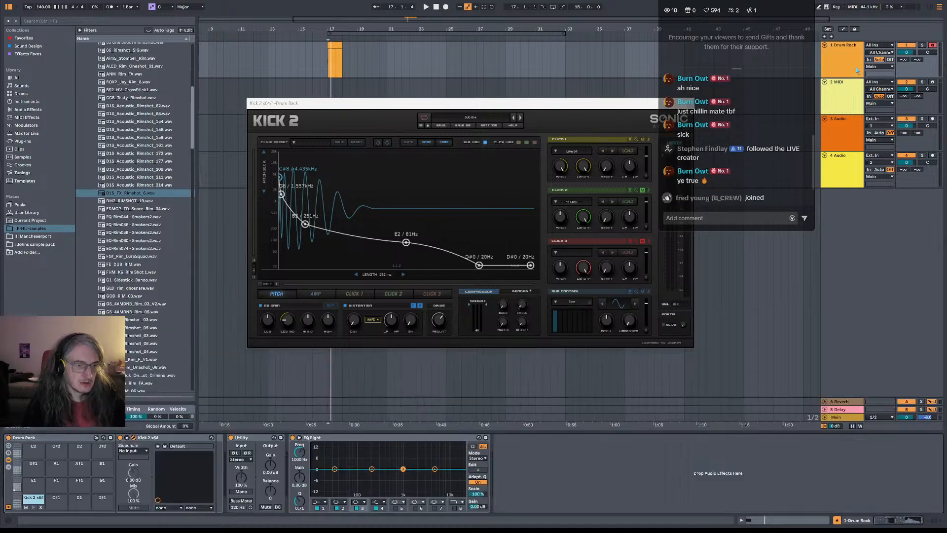
{"action": "left_click", "coordinate": [130, 195]}
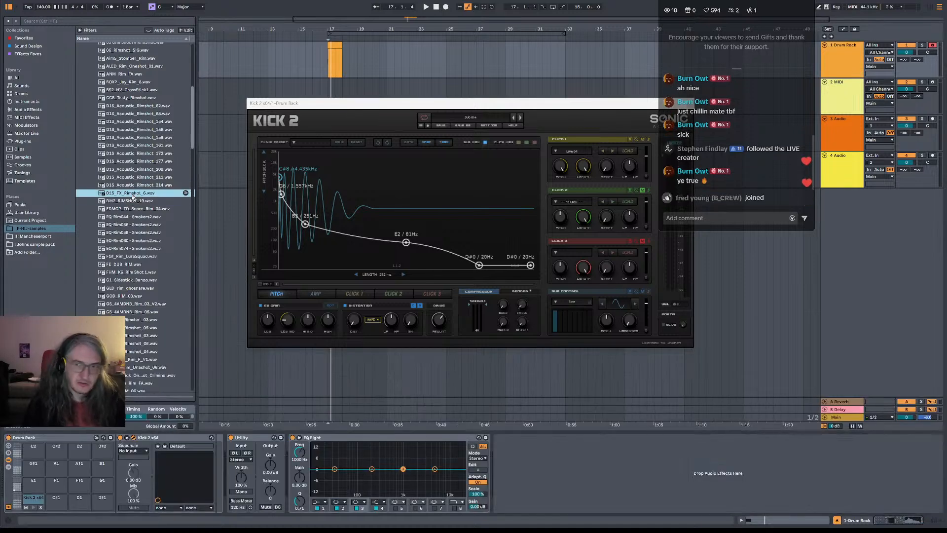
{"action": "left_click_drag", "start_coordinate": [131, 193], "coordinate": [56, 498]}
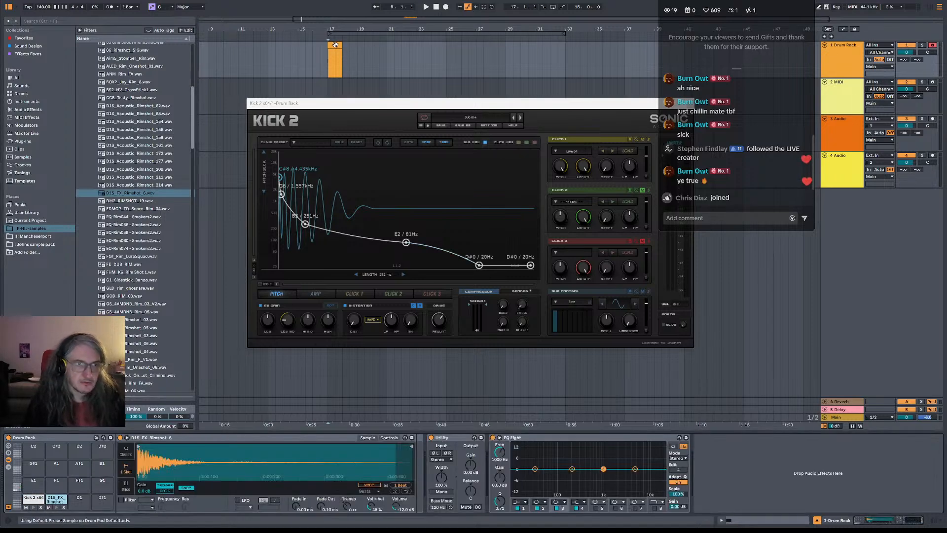
Add a rimshot note at beat 1.2 in the drum clip.
{"action": "double_click", "coordinate": [336, 59]}
{"action": "double_click", "coordinate": [383, 384]}
{"action": "left_click_drag", "start_coordinate": [383, 384], "coordinate": [429, 384]}
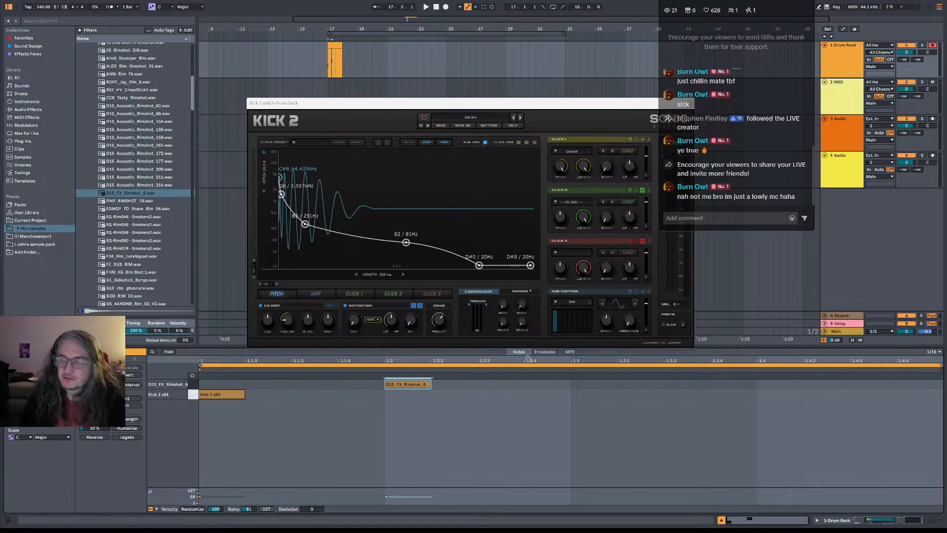
Add a kick note at beat 1.3 and a rimshot note at 1.3.3 in the drum clip, and play the loop.
{"action": "left_click", "coordinate": [454, 397]}
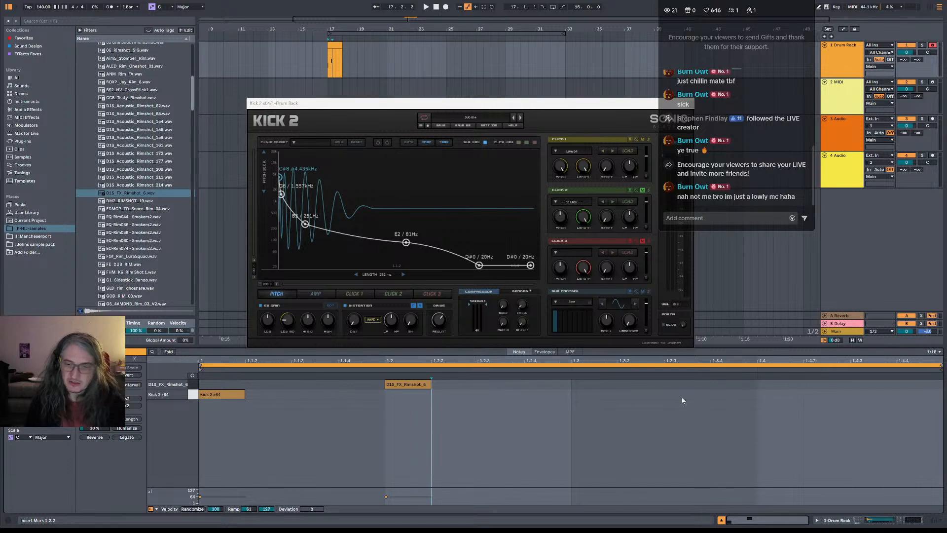
{"action": "double_click", "coordinate": [639, 394]}
{"action": "left_click_drag", "start_coordinate": [639, 394], "coordinate": [612, 397]}
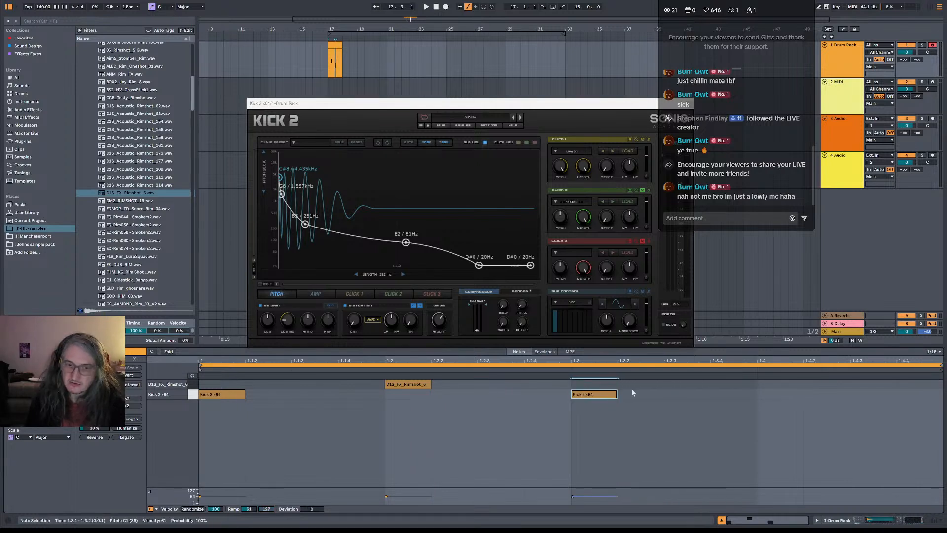
{"action": "double_click", "coordinate": [677, 384]}
{"action": "left_click", "coordinate": [193, 385]}
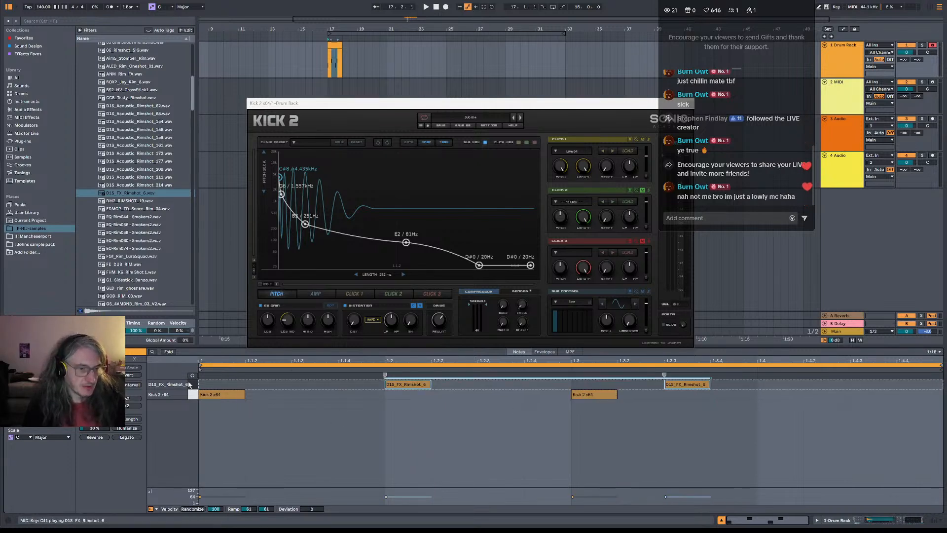
{"action": "left_click", "coordinate": [847, 62]}
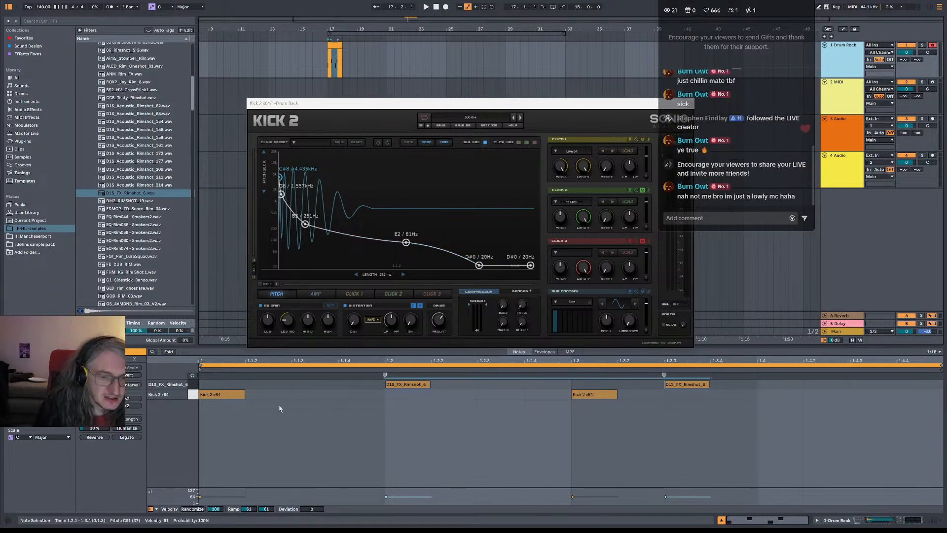
{"action": "key", "text": "space"}
{"action": "key", "text": "space"}
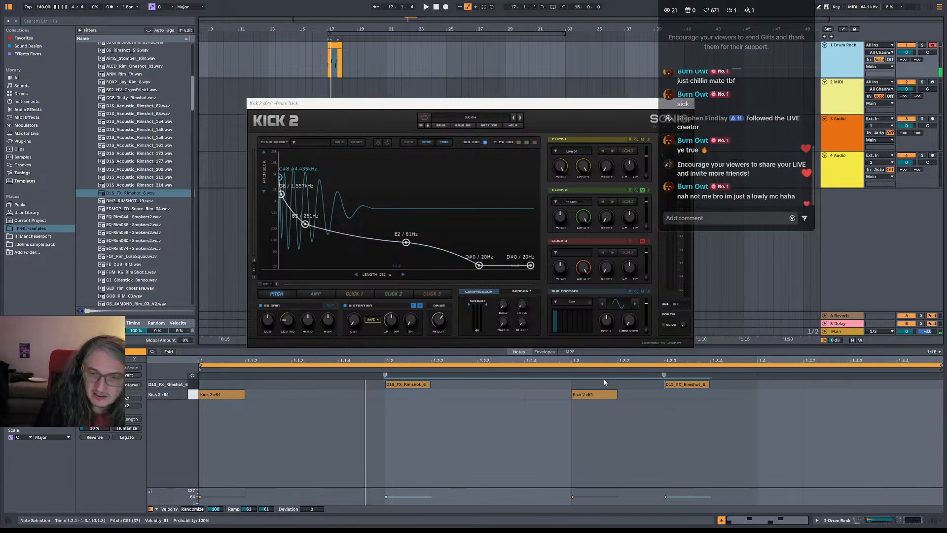
{"action": "key", "text": "space"}
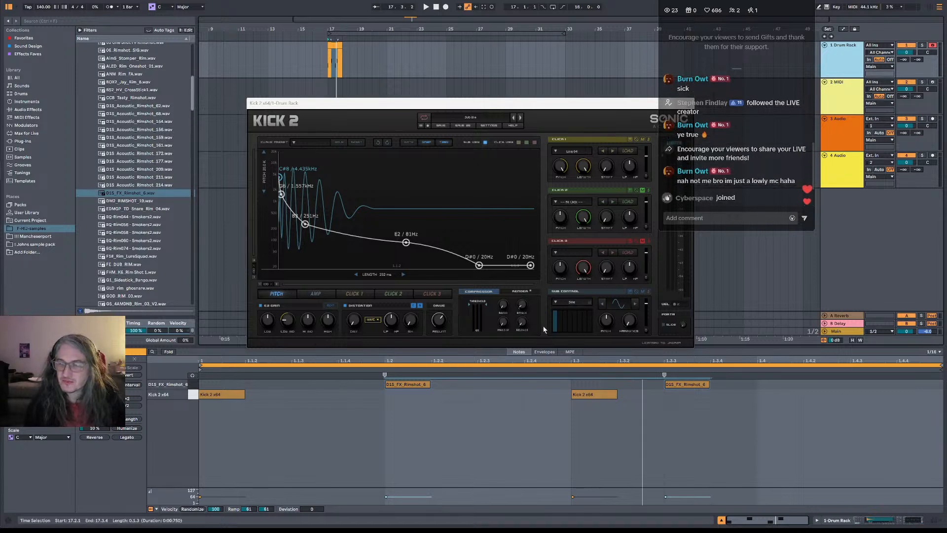
Shift the second kick note to 1.2.3, lower its velocity to 23, and play the loop.
{"action": "left_click_drag", "start_coordinate": [609, 395], "coordinate": [515, 395]}
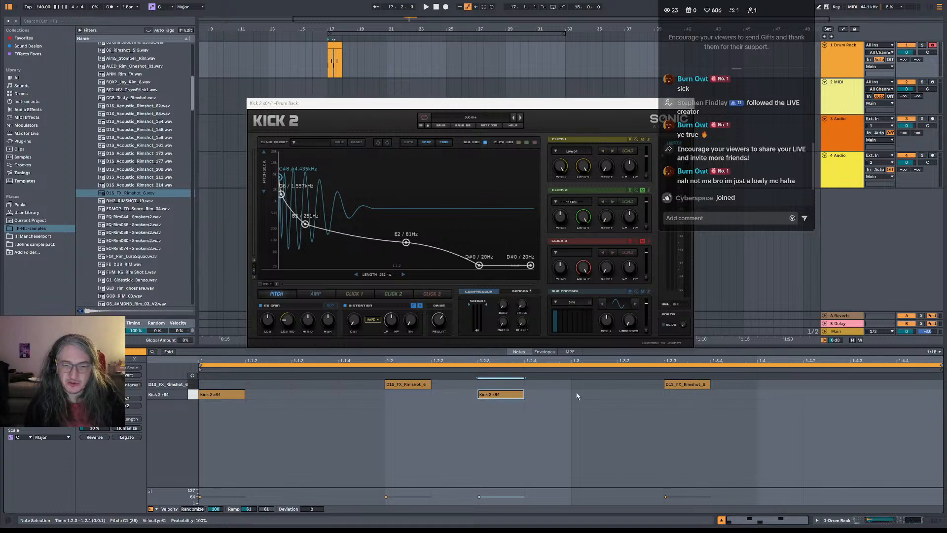
{"action": "key", "text": "space"}
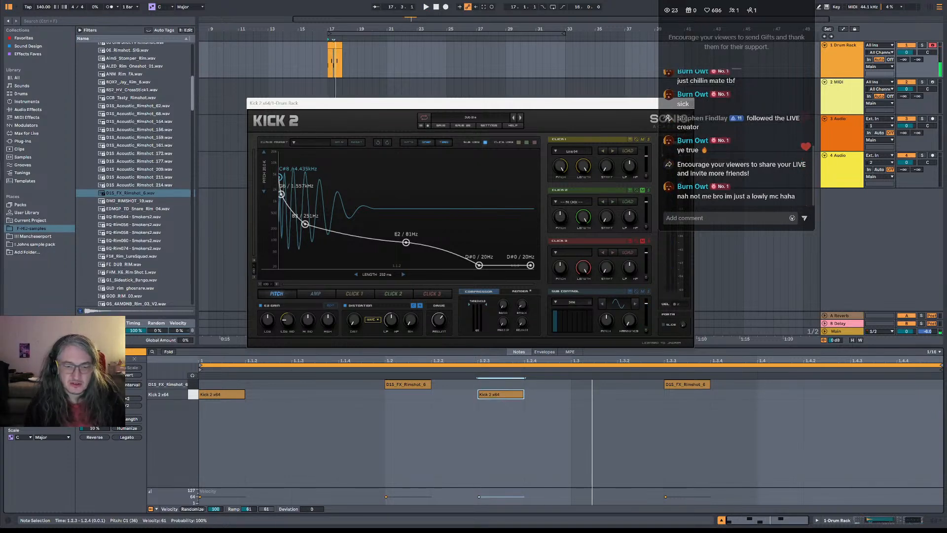
{"action": "left_click_drag", "start_coordinate": [479, 497], "coordinate": [479, 501]}
{"action": "key", "text": "space"}
{"action": "key", "text": "space"}
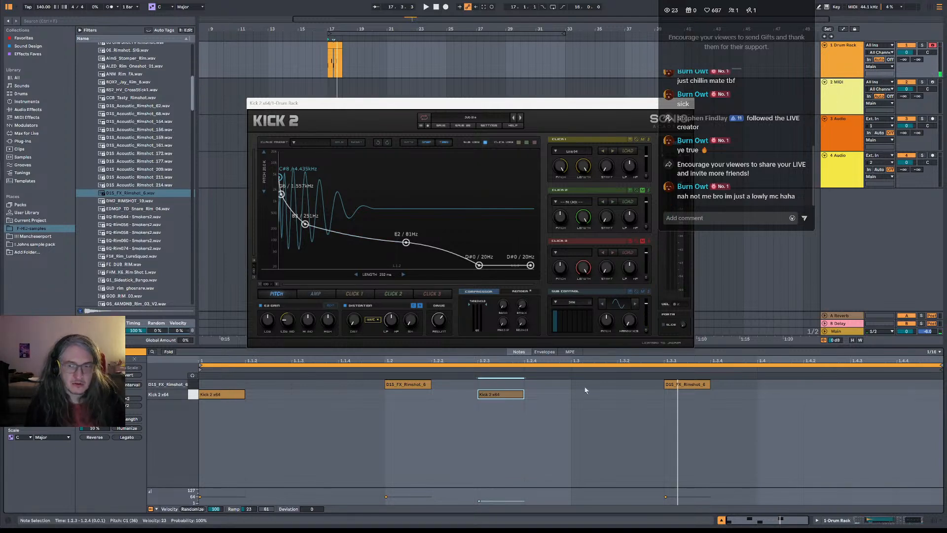
Add another rimshot note, place it at 1.2.4 with its velocity lowered to 45, and listen to the loop.
{"action": "double_click", "coordinate": [605, 389]}
{"action": "key", "text": "space"}
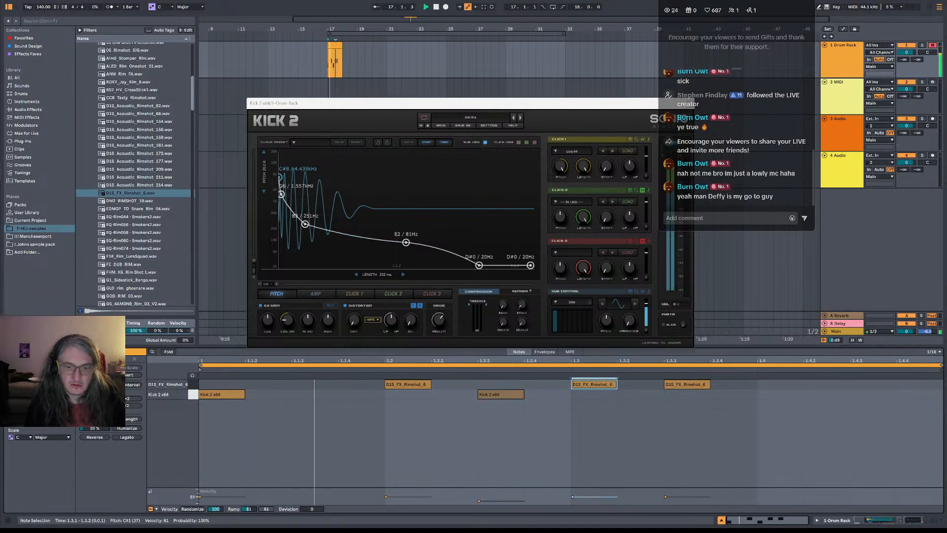
{"action": "left_click_drag", "start_coordinate": [599, 389], "coordinate": [550, 390]}
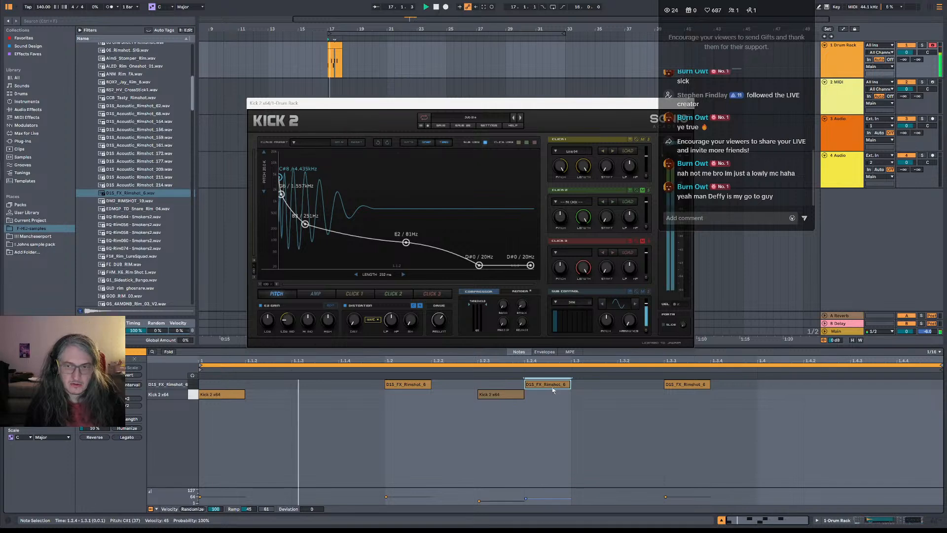
{"action": "key", "text": "space"}
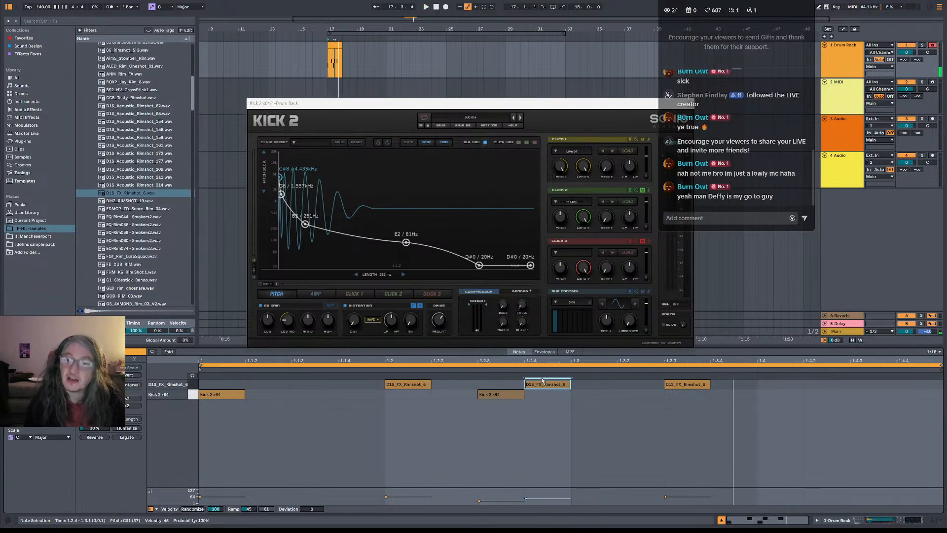
Try swapping the neighbouring hits so the rimshot sits at 1.2.3 and the kick at 1.2.4.
{"action": "mouse_move", "coordinate": [548, 384]}
{"action": "left_mouse_down"}
{"action": "mouse_move", "coordinate": [502, 384]}
{"action": "mouse_move", "coordinate": [563, 397]}
{"action": "left_mouse_up"}
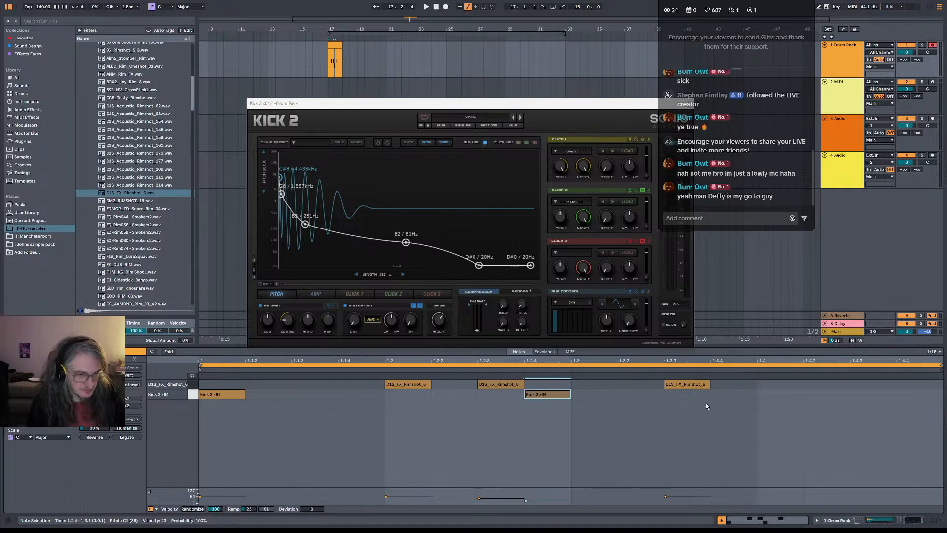
{"action": "key", "text": "space"}
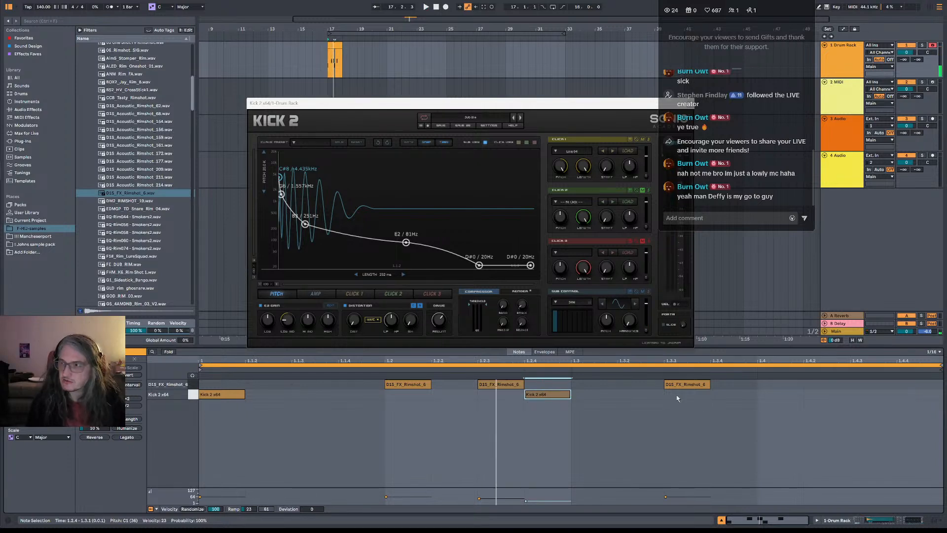
Delete the kick note at 1.2.4 and move the 1.2.3 rimshot note into its place.
{"action": "mouse_move", "coordinate": [552, 395]}
{"action": "left_mouse_down"}
{"action": "mouse_move", "coordinate": [519, 398]}
{"action": "mouse_move", "coordinate": [548, 394]}
{"action": "left_mouse_up"}
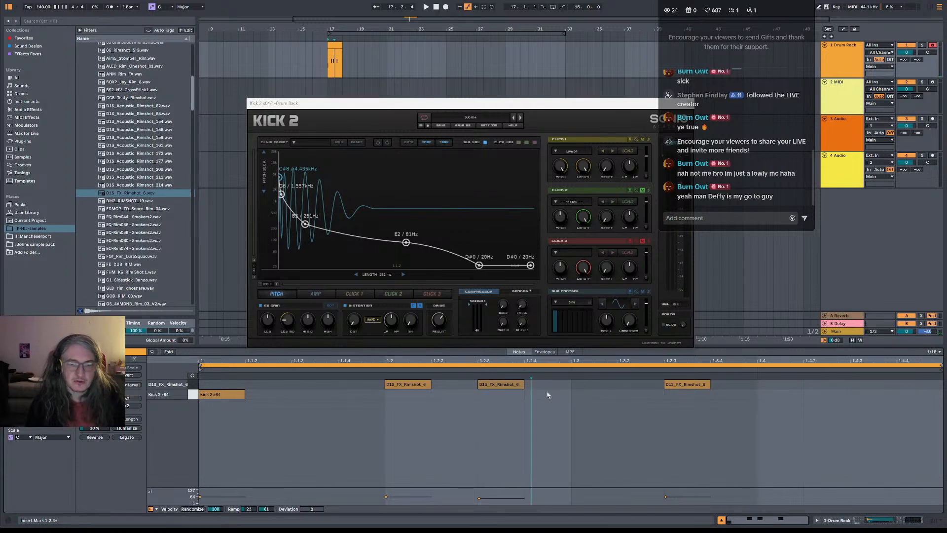
{"action": "key", "text": "Delete"}
{"action": "left_click_drag", "start_coordinate": [522, 385], "coordinate": [570, 387]}
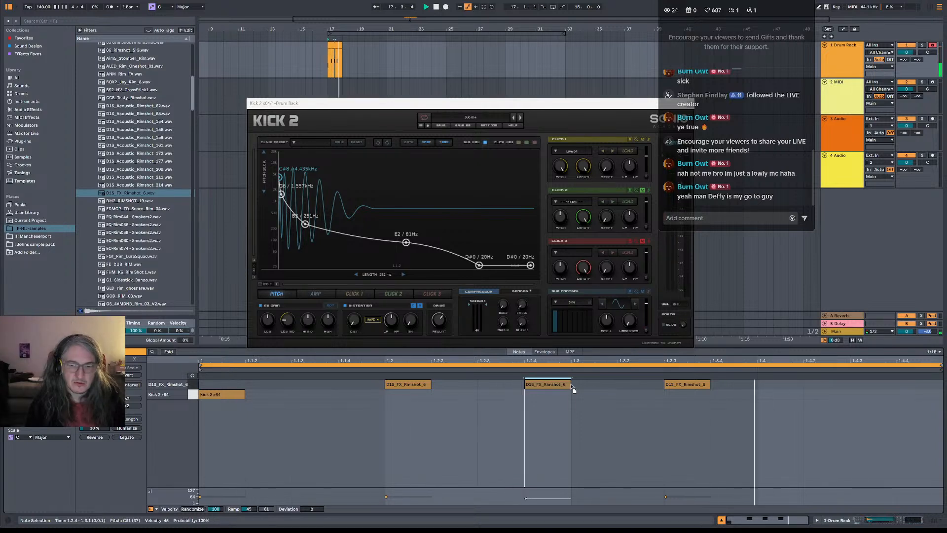
Try a kick note at beat 1.4 with its velocity lowered to 47, and delete it after listening.
{"action": "double_click", "coordinate": [607, 397]}
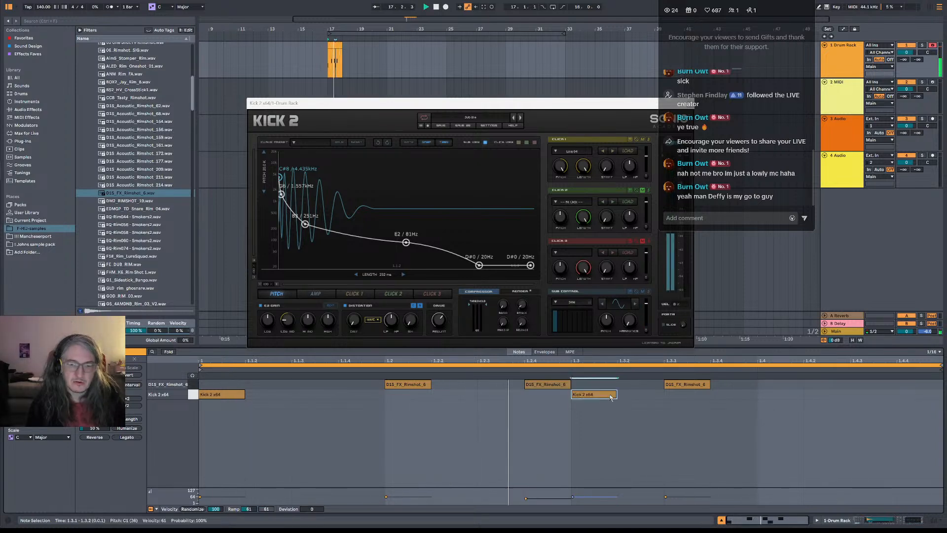
{"action": "left_click_drag", "start_coordinate": [611, 396], "coordinate": [775, 401]}
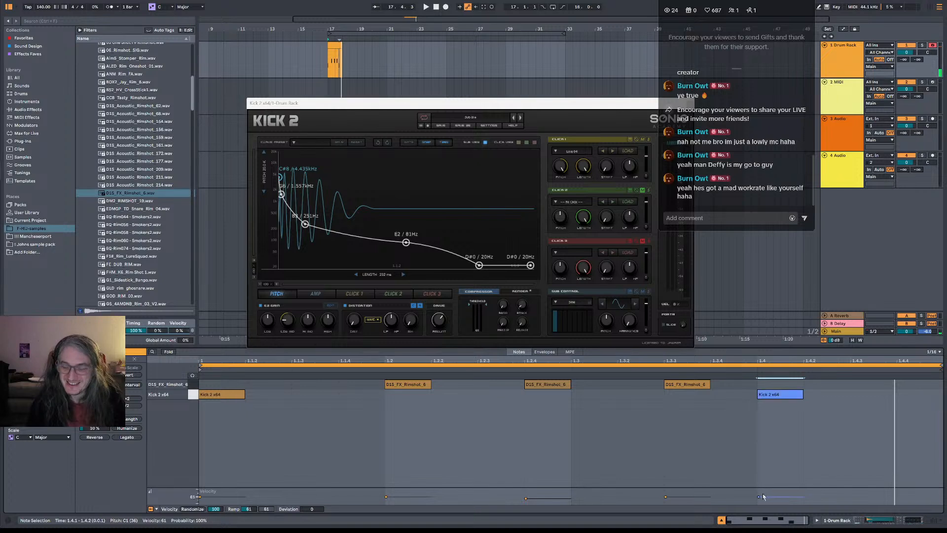
{"action": "left_click_drag", "start_coordinate": [760, 497], "coordinate": [759, 499]}
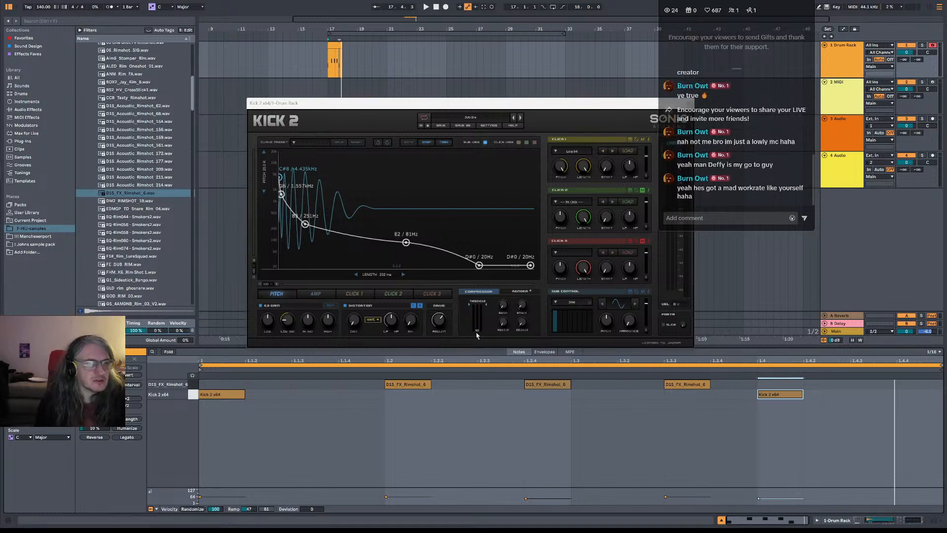
{"action": "mouse_move", "coordinate": [1, 99]}
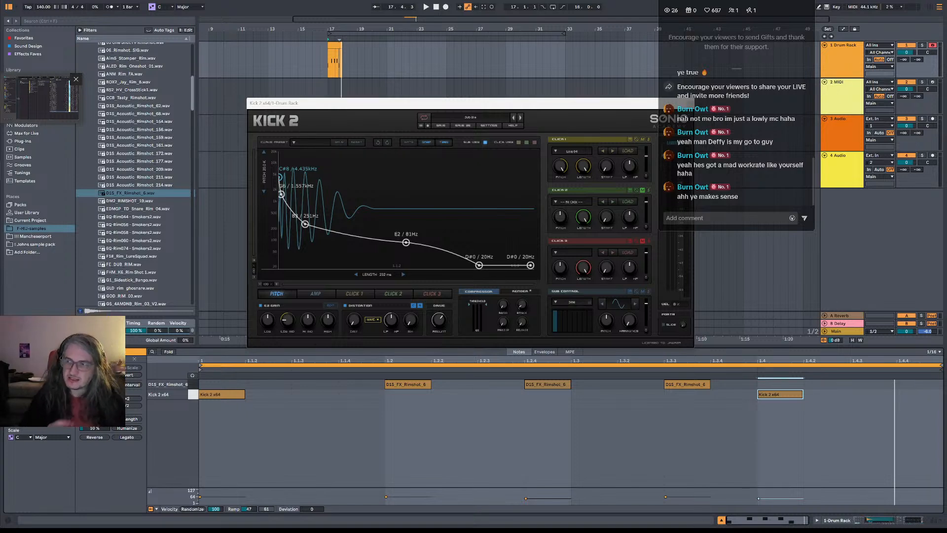
{"action": "left_click", "coordinate": [76, 79]}
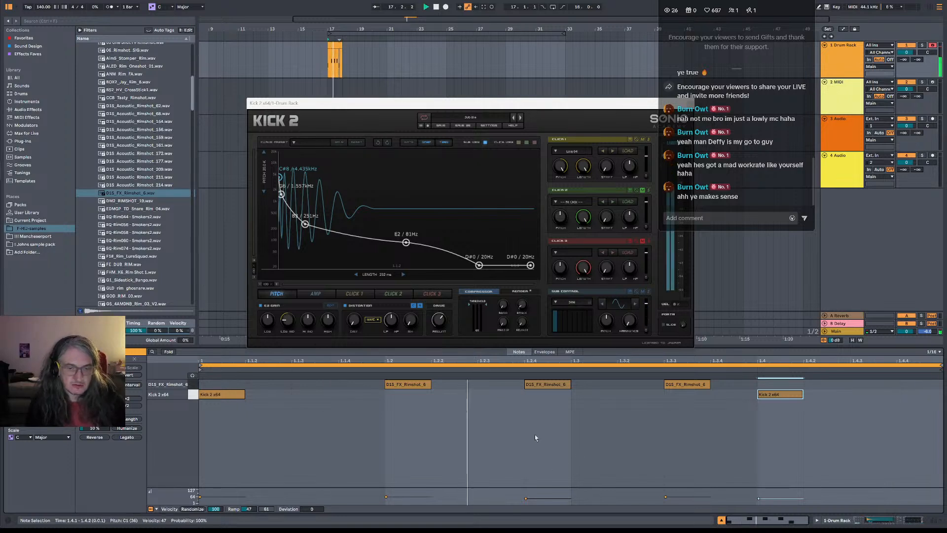
{"action": "key", "text": "Delete"}
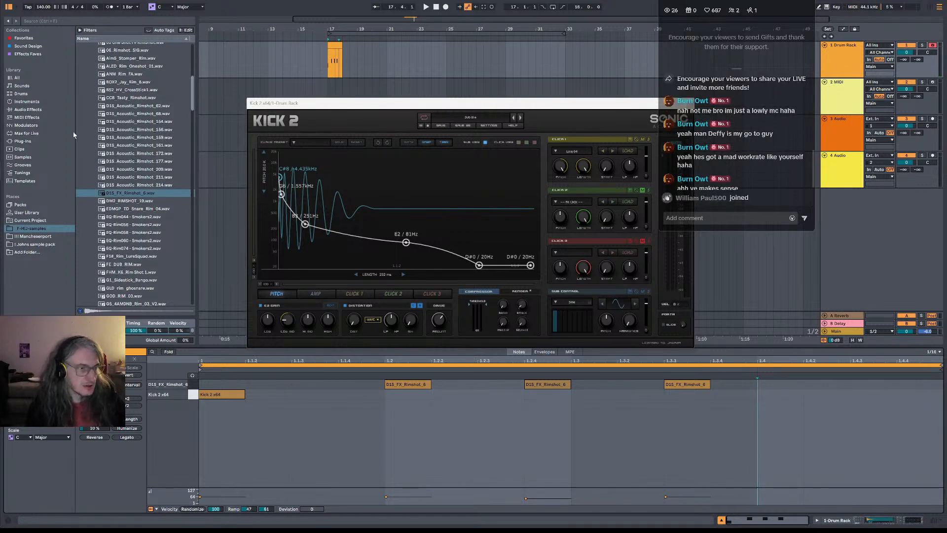
Audition several acoustic rimshots and load D1S_Acoustic_Rimshot_177.wav onto the drum rack's D1 pad.
{"action": "left_click", "coordinate": [150, 176]}
{"action": "left_click", "coordinate": [148, 216]}
{"action": "left_click", "coordinate": [151, 153]}
{"action": "left_click", "coordinate": [151, 162]}
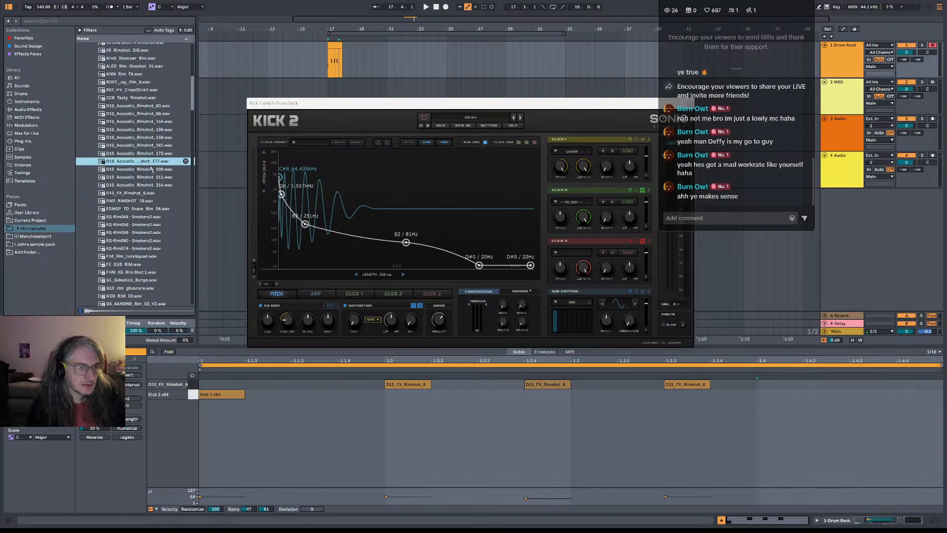
{"action": "left_click", "coordinate": [154, 178]}
{"action": "left_click", "coordinate": [158, 162]}
{"action": "left_click", "coordinate": [847, 70]}
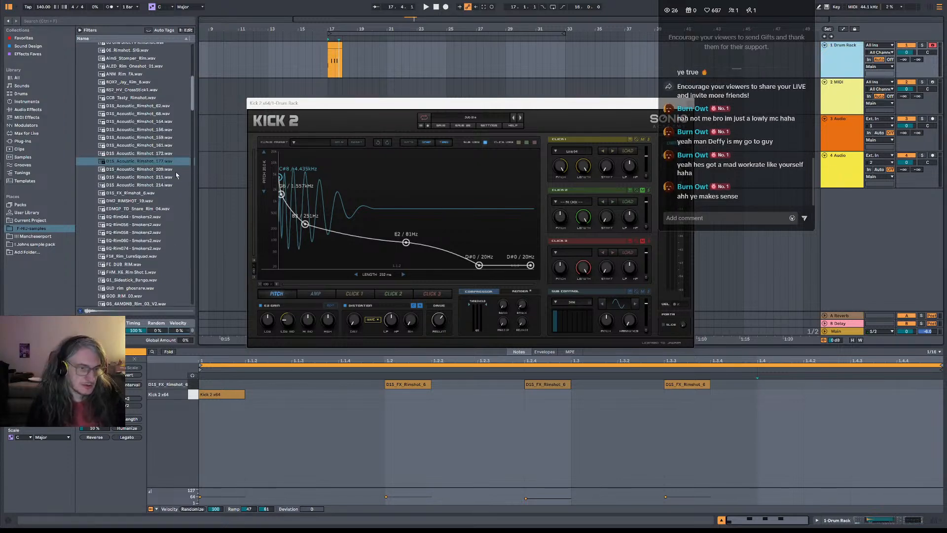
{"action": "left_click", "coordinate": [165, 162]}
{"action": "double_click", "coordinate": [164, 163]}
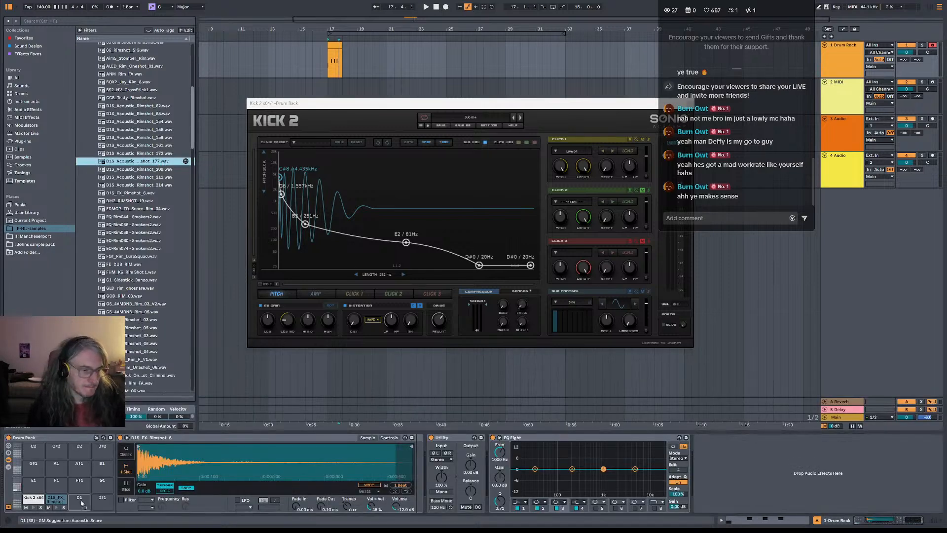
Load EQ-Rim058 - Smokers2.wav onto the drum rack's D#1 pad and NS_Rim_BurtS.wav onto the E1 pad.
{"action": "left_click", "coordinate": [149, 234]}
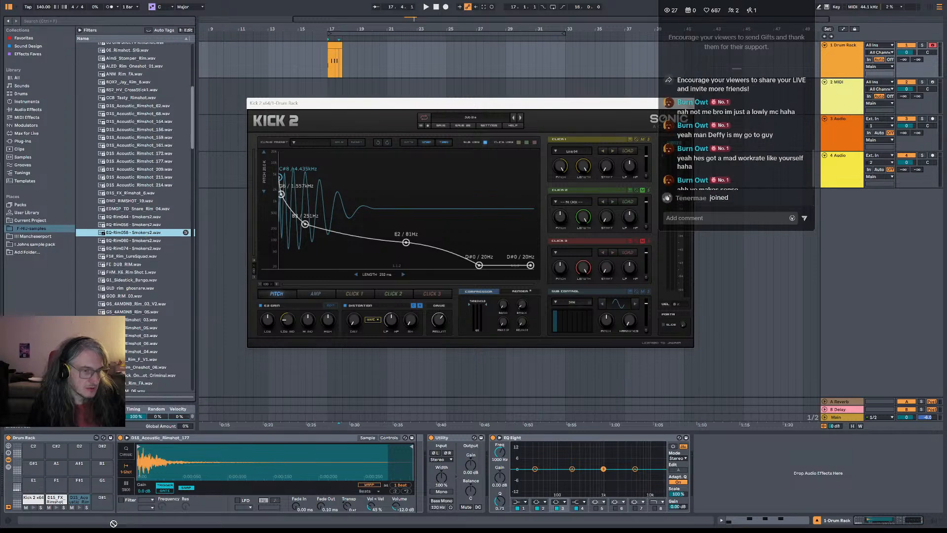
{"action": "left_click_drag", "start_coordinate": [120, 524], "coordinate": [105, 498]}
{"action": "left_click", "coordinate": [146, 313]}
{"action": "scroll", "coordinate": [152, 313], "scroll_direction": "down", "scroll_amount": 3}
{"action": "scroll", "coordinate": [152, 314], "scroll_direction": "down", "scroll_amount": 3}
{"action": "left_click", "coordinate": [152, 312]}
{"action": "scroll", "coordinate": [151, 312], "scroll_direction": "down", "scroll_amount": 6}
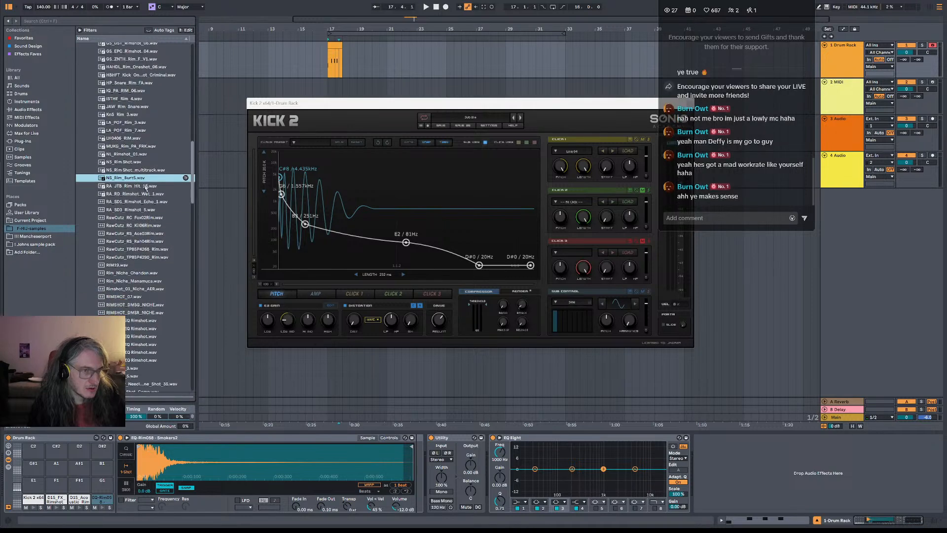
{"action": "left_click_drag", "start_coordinate": [147, 179], "coordinate": [34, 484]}
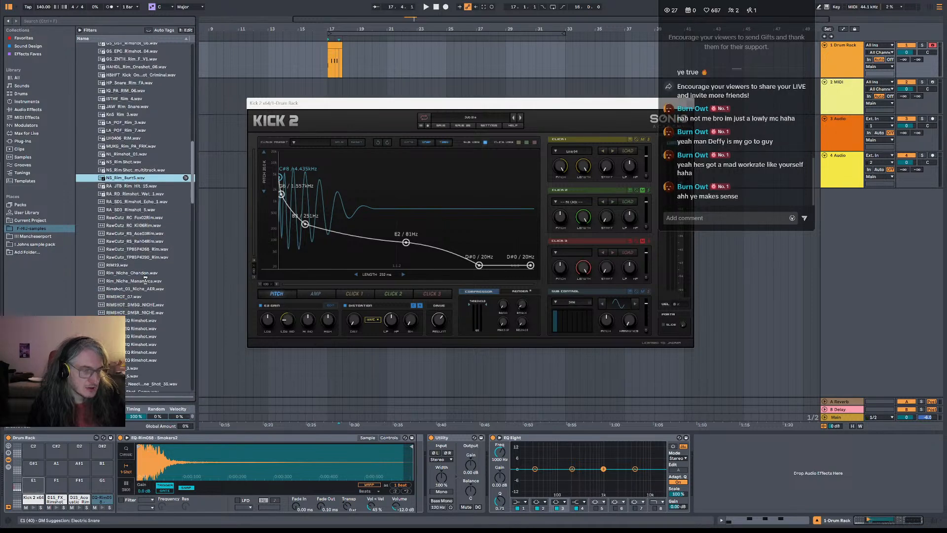
Audition further rimshots in the Rim Shots folder, including Rim071A-EQ Rimshot.wav, the NICHE rimshots and wattd_linn_rim2_50.wav.
{"action": "left_click", "coordinate": [151, 329]}
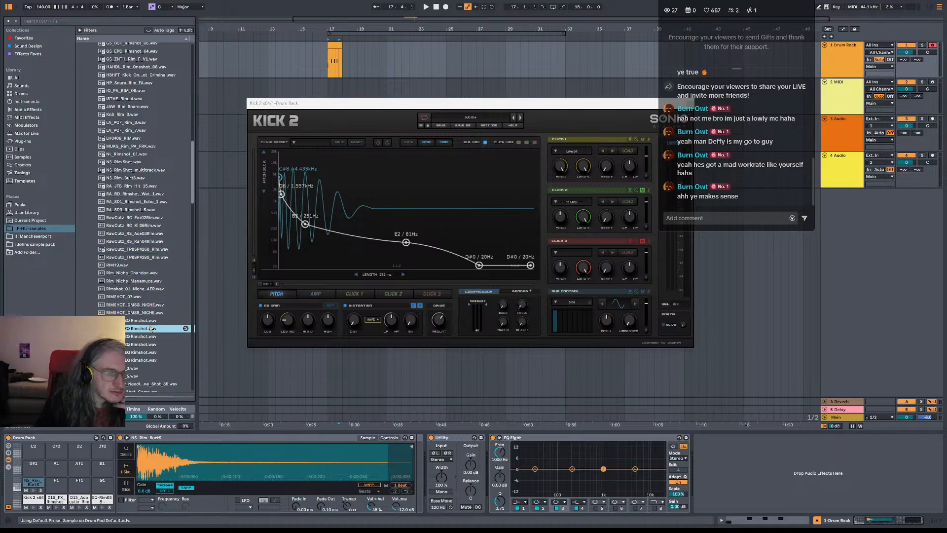
{"action": "scroll", "coordinate": [151, 329], "scroll_direction": "down", "scroll_amount": 4}
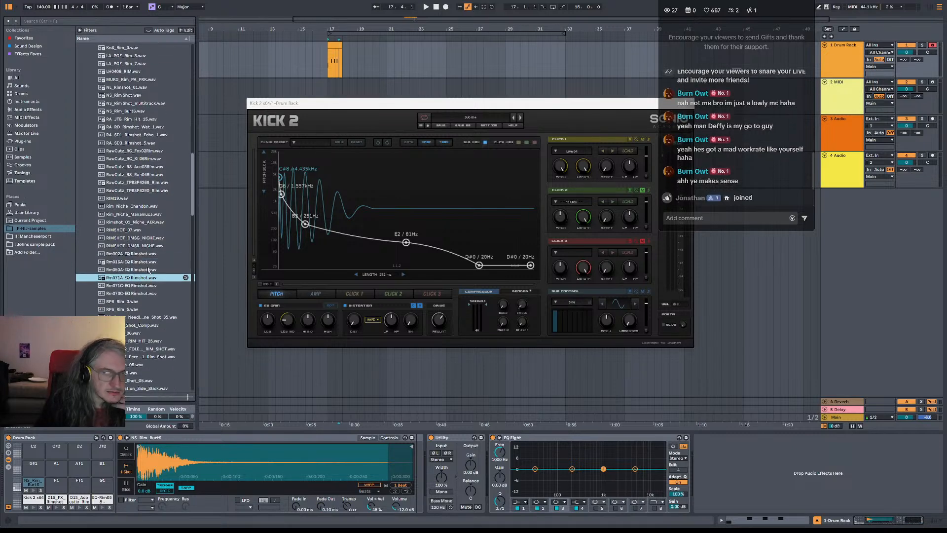
{"action": "left_click", "coordinate": [147, 263]}
{"action": "key", "text": "Up"}
{"action": "key", "text": "Up"}
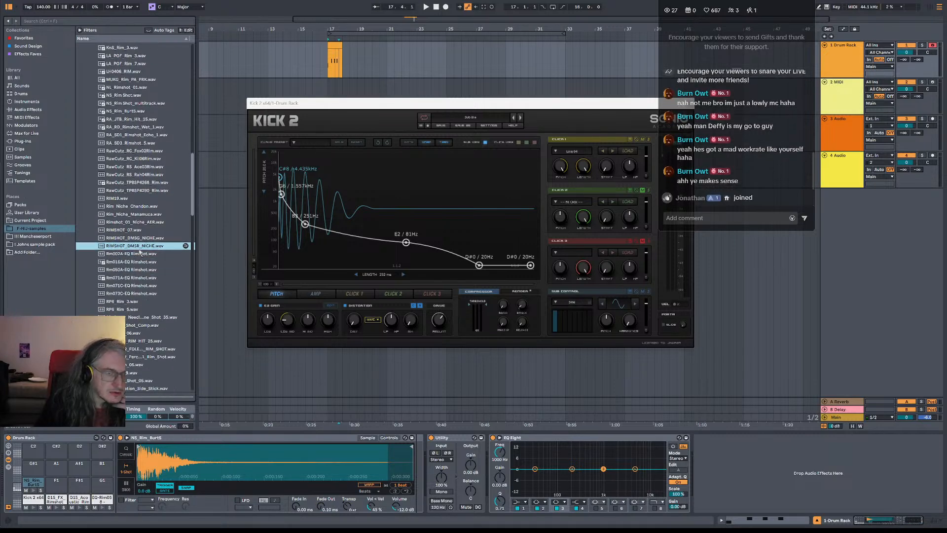
{"action": "key", "text": "Up"}
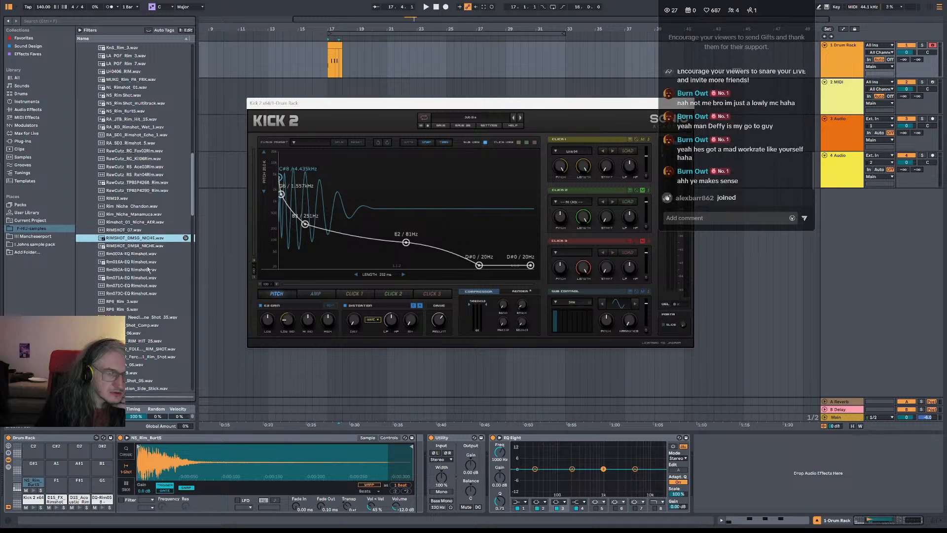
{"action": "key", "text": "Down"}
{"action": "left_click", "coordinate": [148, 327]}
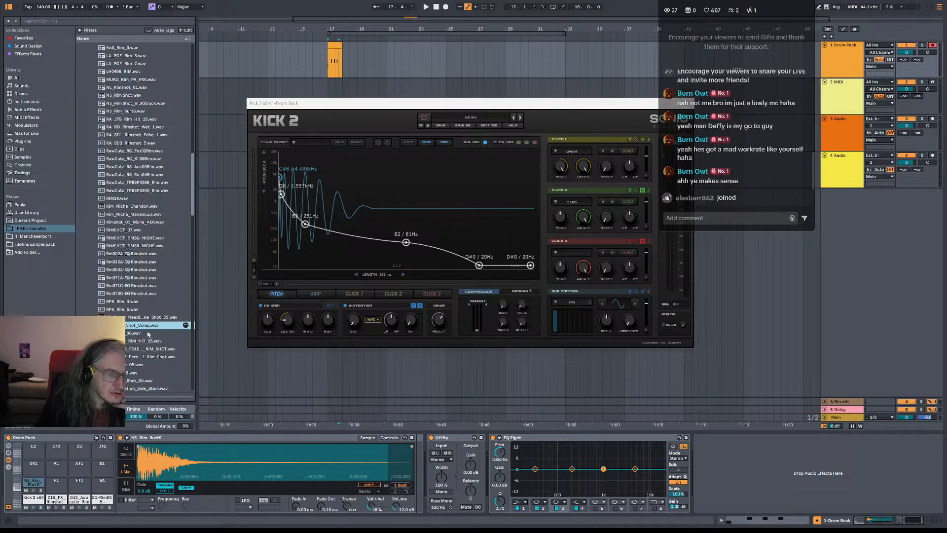
{"action": "scroll", "coordinate": [149, 336], "scroll_direction": "down", "scroll_amount": 3}
{"action": "left_click", "coordinate": [152, 300]}
{"action": "scroll", "coordinate": [154, 308], "scroll_direction": "down", "scroll_amount": 3}
{"action": "left_click", "coordinate": [154, 311]}
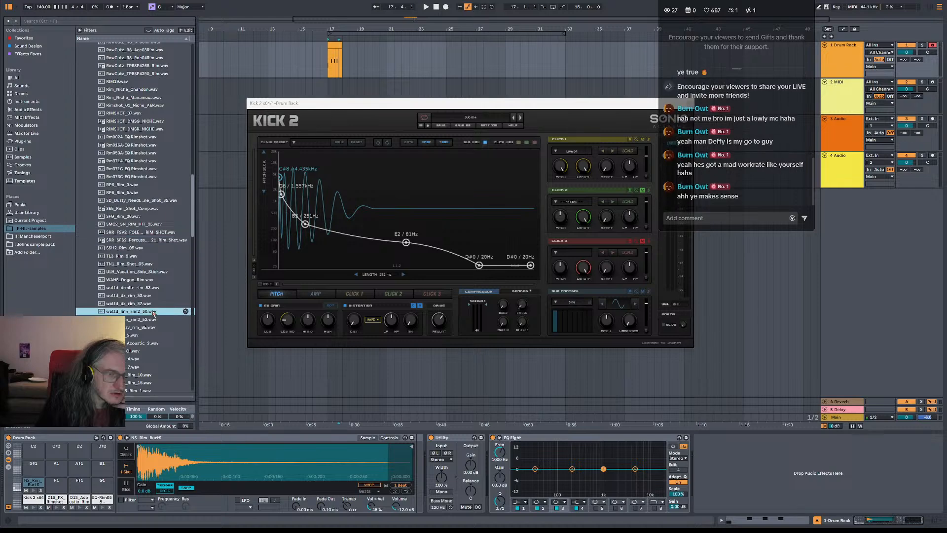
Audition the last rim samples in the folder and load XTG_LoFi_Rim_10.wav onto the drum rack's F1 pad.
{"action": "scroll", "coordinate": [153, 266], "scroll_direction": "down", "scroll_amount": 2}
{"action": "left_click", "coordinate": [150, 262]}
{"action": "left_click", "coordinate": [148, 271]}
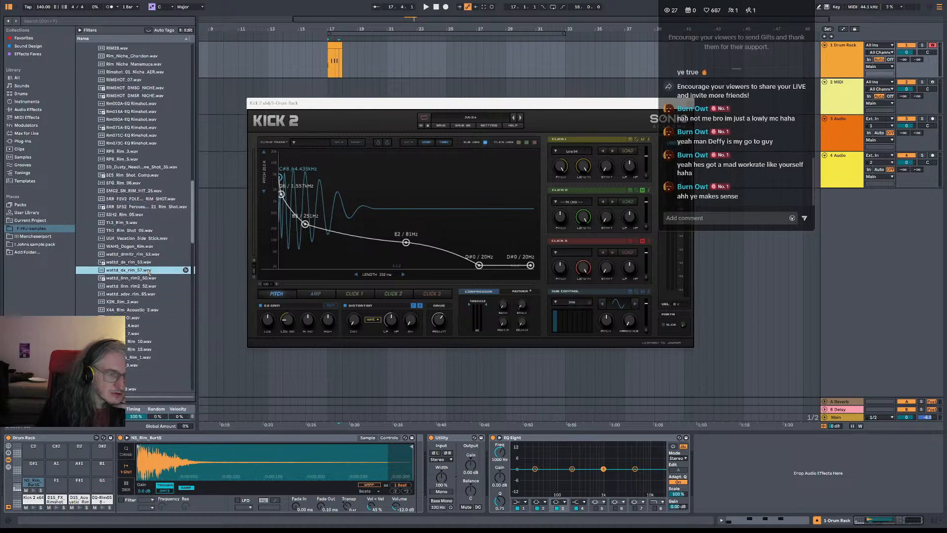
{"action": "left_click", "coordinate": [148, 310]}
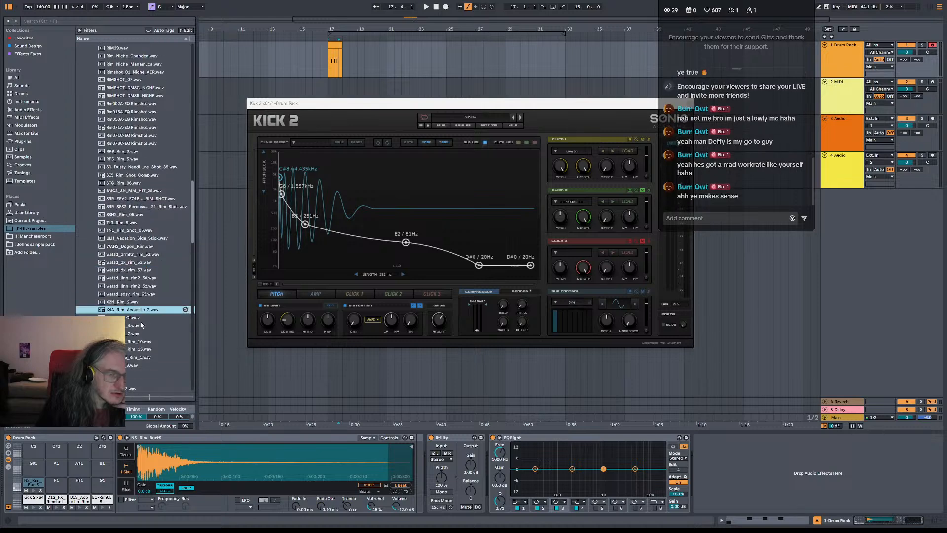
{"action": "left_click", "coordinate": [141, 325]}
{"action": "left_click", "coordinate": [138, 337]}
{"action": "left_click", "coordinate": [143, 344]}
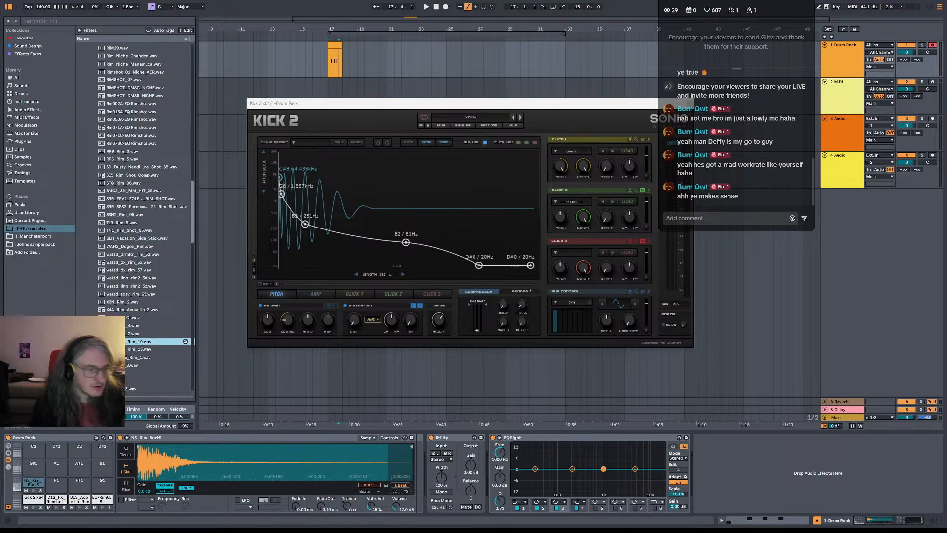
{"action": "left_click_drag", "start_coordinate": [71, 483], "coordinate": [63, 485]}
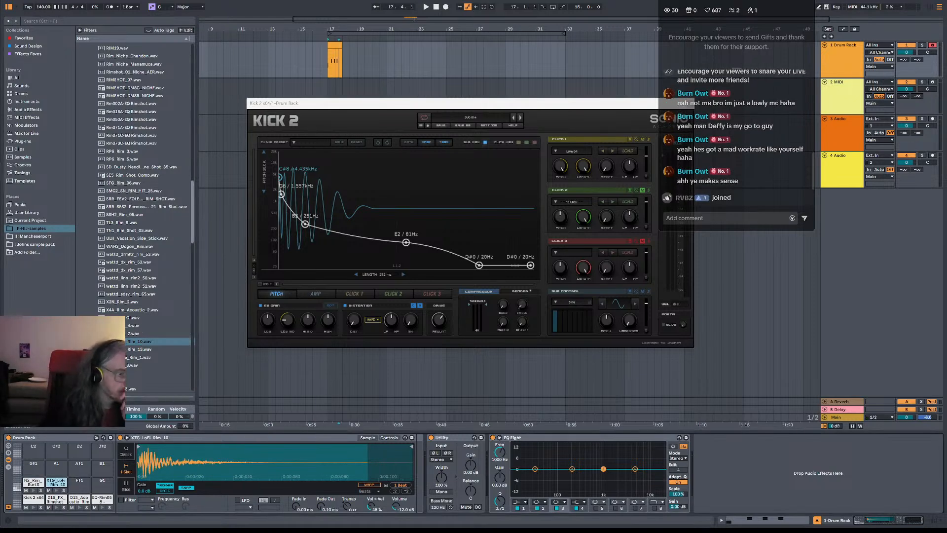
Preview the first sample in the Tambourine folder, collapse that folder and expand the Cymbal folder.
{"action": "left_click", "coordinate": [90, 381]}
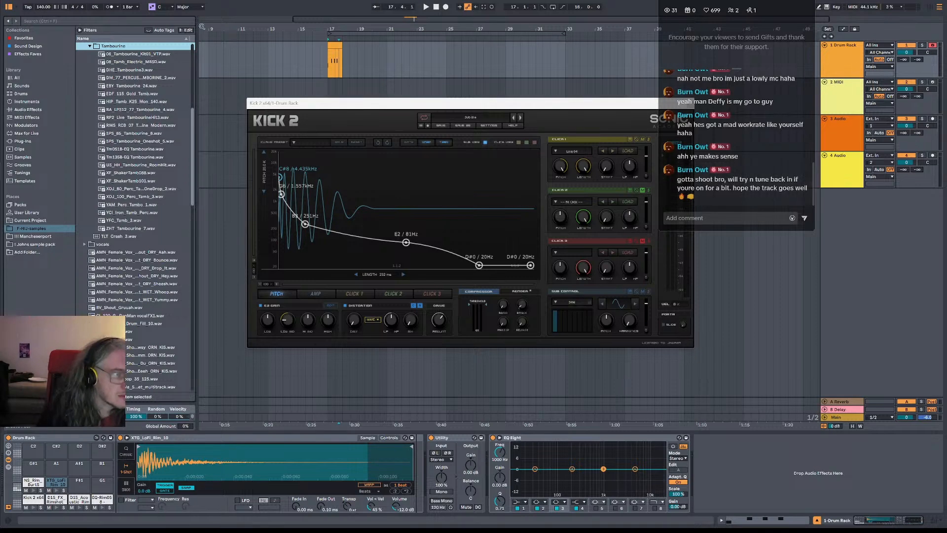
{"action": "key", "text": "Down"}
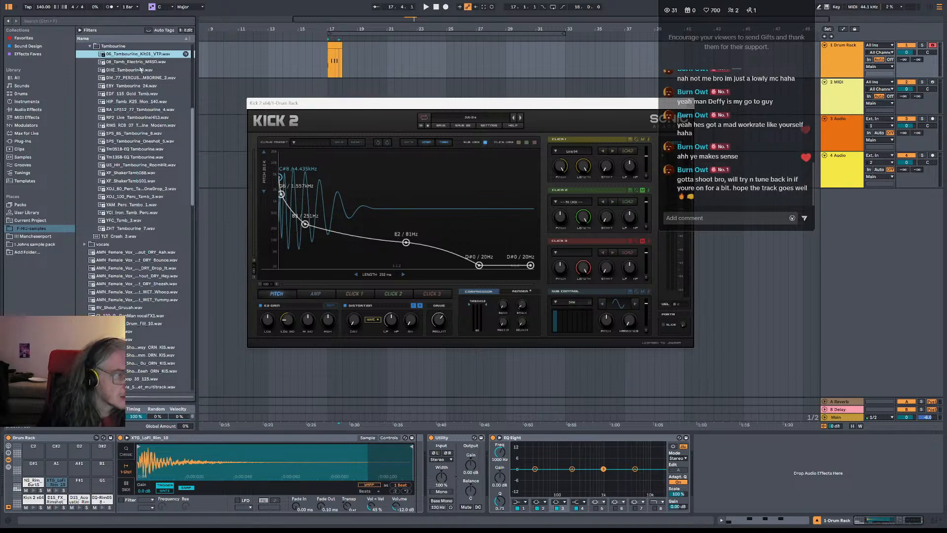
{"action": "scroll", "coordinate": [92, 108], "scroll_direction": "up", "scroll_amount": 3}
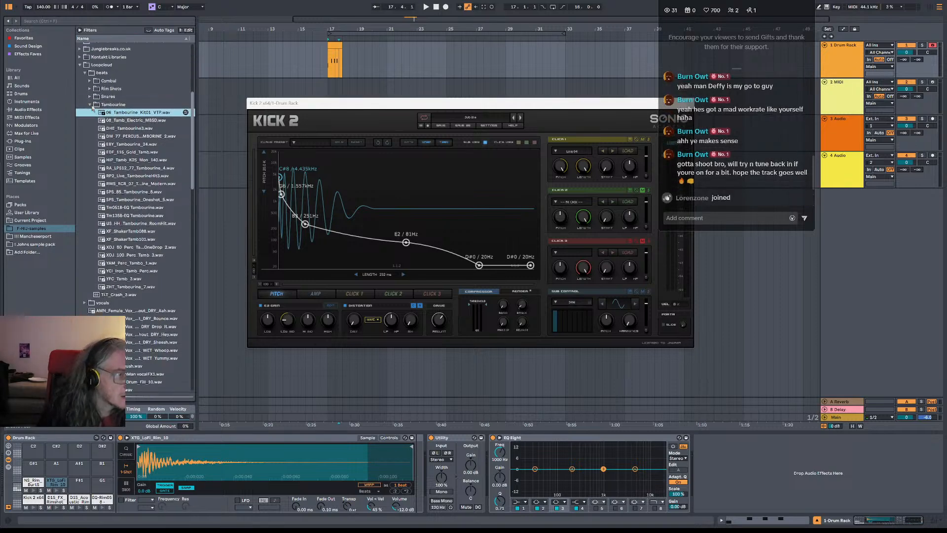
{"action": "left_click", "coordinate": [90, 91]}
{"action": "left_click", "coordinate": [90, 81]}
{"action": "left_click", "coordinate": [90, 82]}
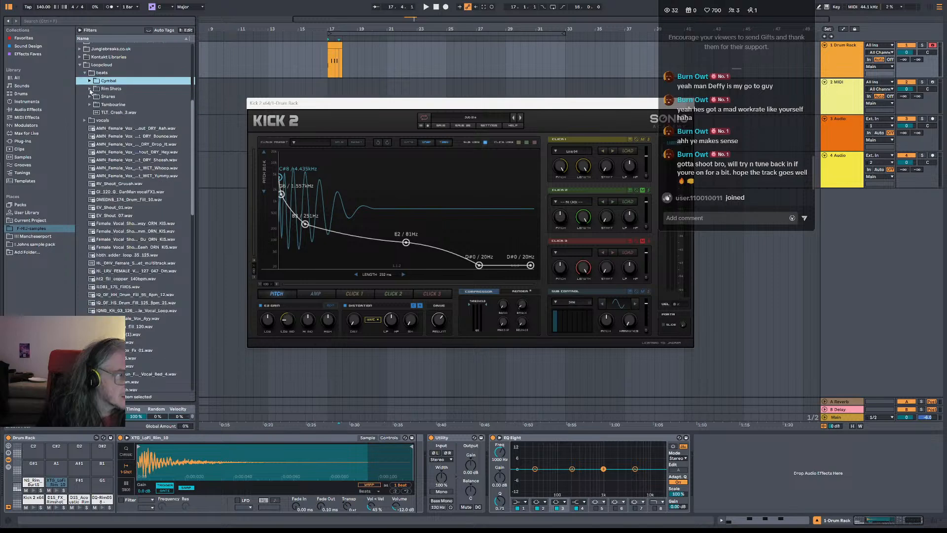
{"action": "left_click", "coordinate": [90, 88]}
{"action": "left_click", "coordinate": [90, 80]}
Audition the hats and crashes in the Cymbal folder, comparing the closed hat, TH_Hat_Pounds_FA.wav and TLT_Crash_3.wav.
{"action": "left_click", "coordinate": [124, 88]}
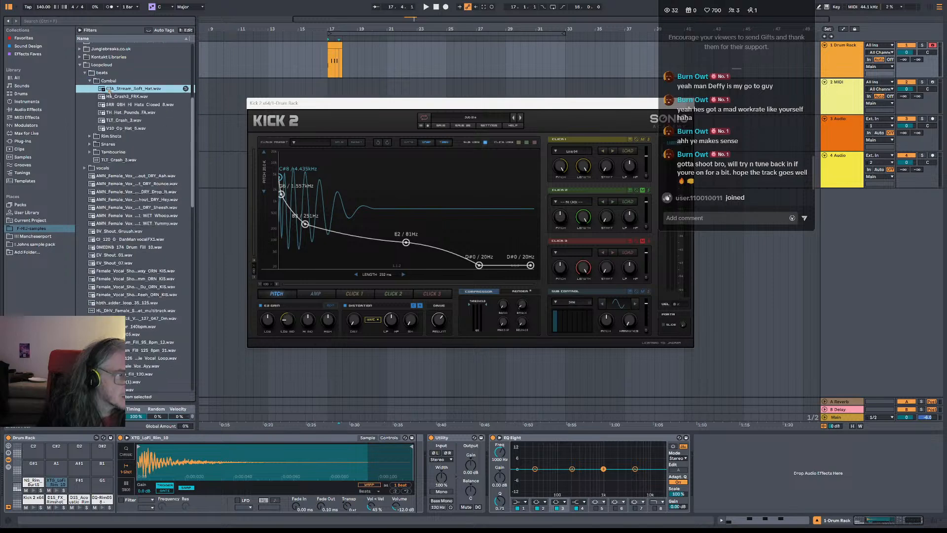
{"action": "key", "text": "Down"}
{"action": "key", "text": "Down"}
{"action": "key", "text": "Down"}
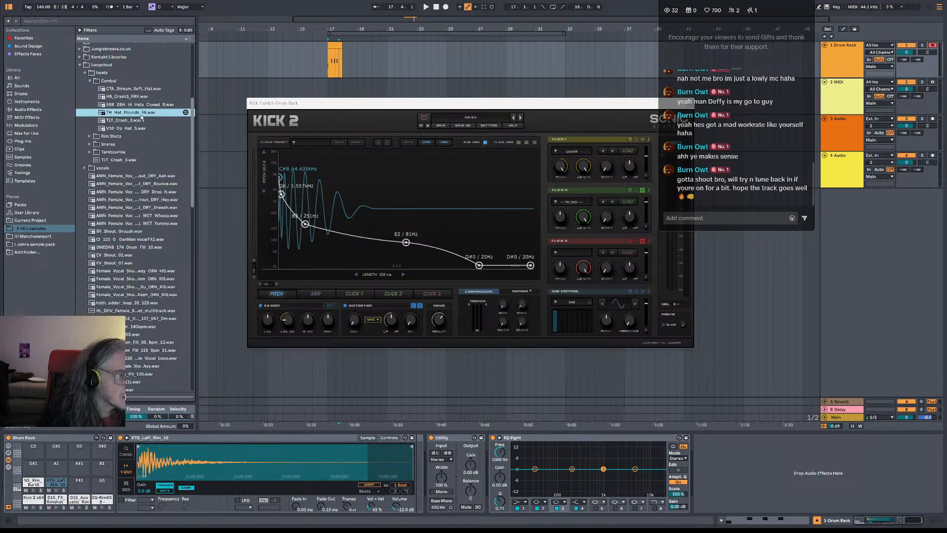
{"action": "left_click", "coordinate": [138, 105]}
{"action": "left_click", "coordinate": [136, 113]}
{"action": "left_click", "coordinate": [135, 121]}
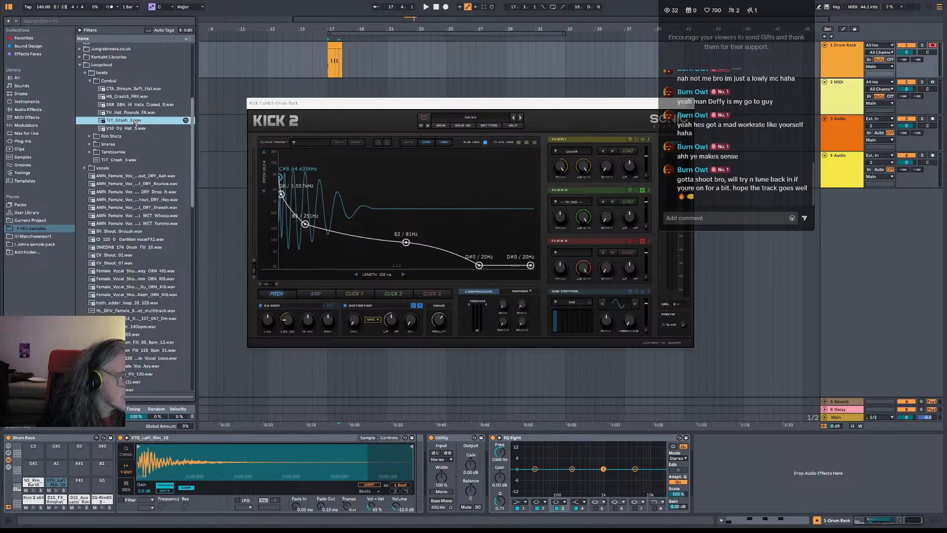
{"action": "left_click", "coordinate": [138, 105]}
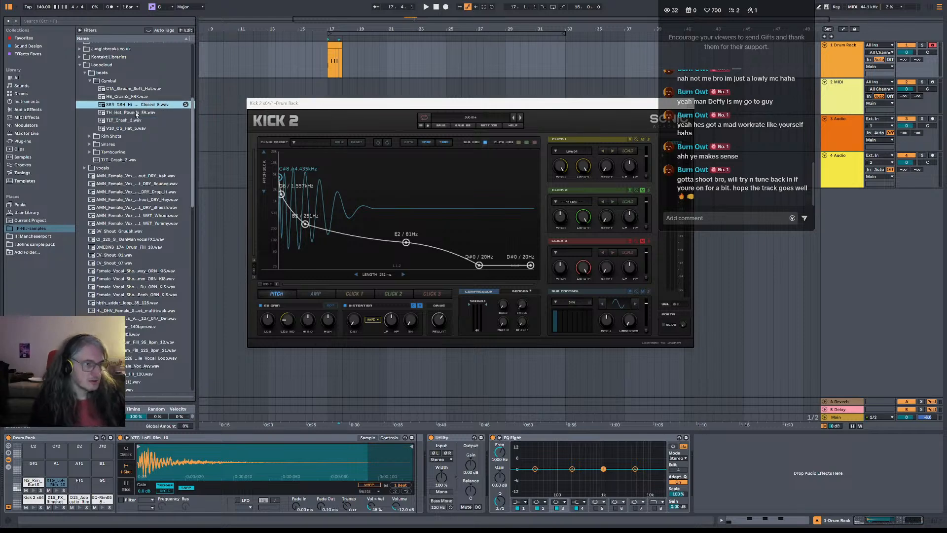
Load SRR_GBH_Hi_Hats_Closed_8.wav onto the drum rack's F#1 pad and TH_Hat_Pounds_FA.wav onto the G1 pad.
{"action": "left_click", "coordinate": [140, 114], "text": "shift"}
{"action": "key", "text": "Down"}
{"action": "key", "text": "Down"}
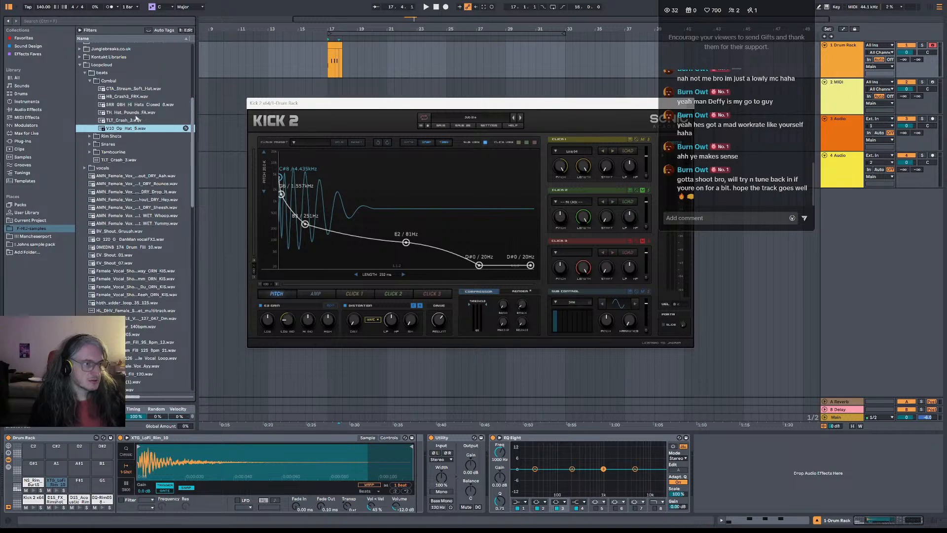
{"action": "left_click", "coordinate": [136, 113]}
{"action": "left_click", "coordinate": [138, 105], "text": "shift"}
{"action": "left_click_drag", "start_coordinate": [84, 477], "coordinate": [84, 480]}
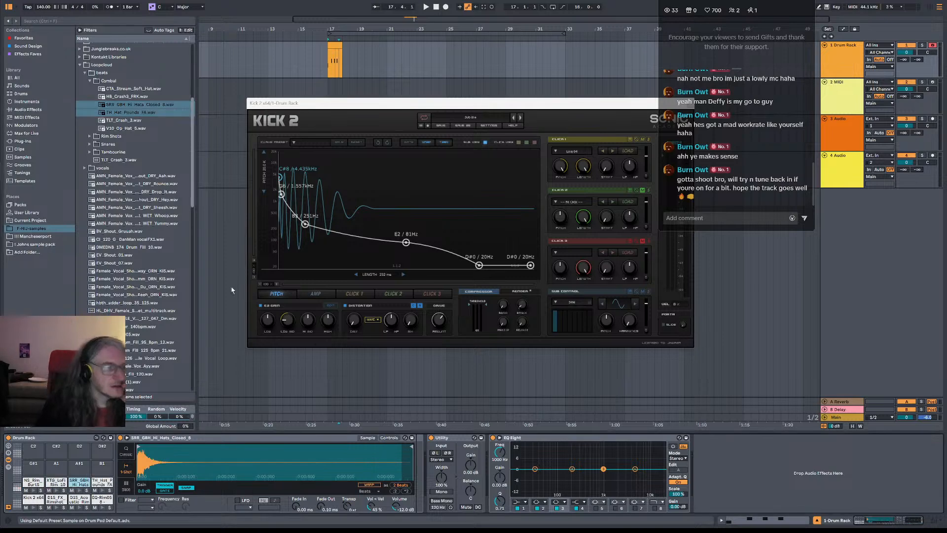
Load the XO plug-in from the Favorites collection onto the empty 2 MIDI track.
{"action": "left_click", "coordinate": [851, 57]}
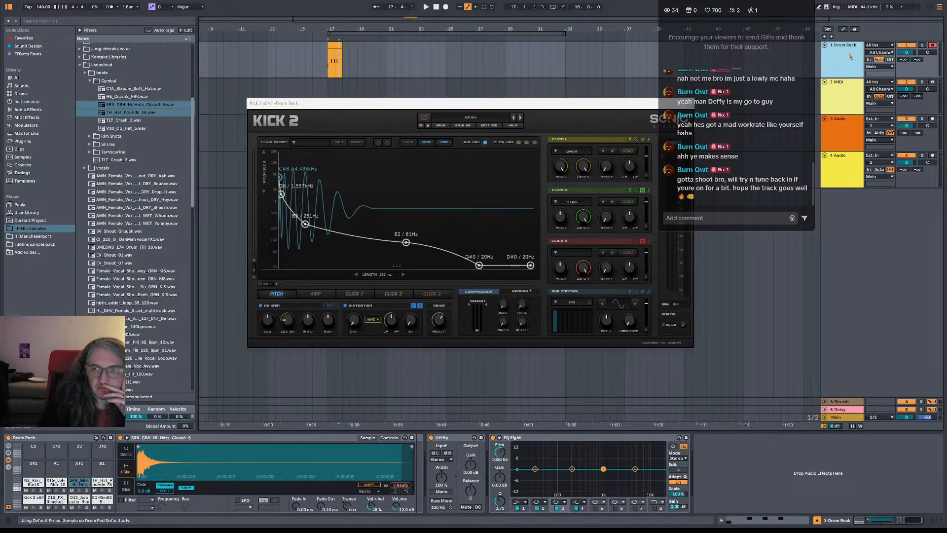
{"action": "right_click", "coordinate": [850, 53]}
{"action": "left_click", "coordinate": [856, 102]}
{"action": "left_click", "coordinate": [859, 104]}
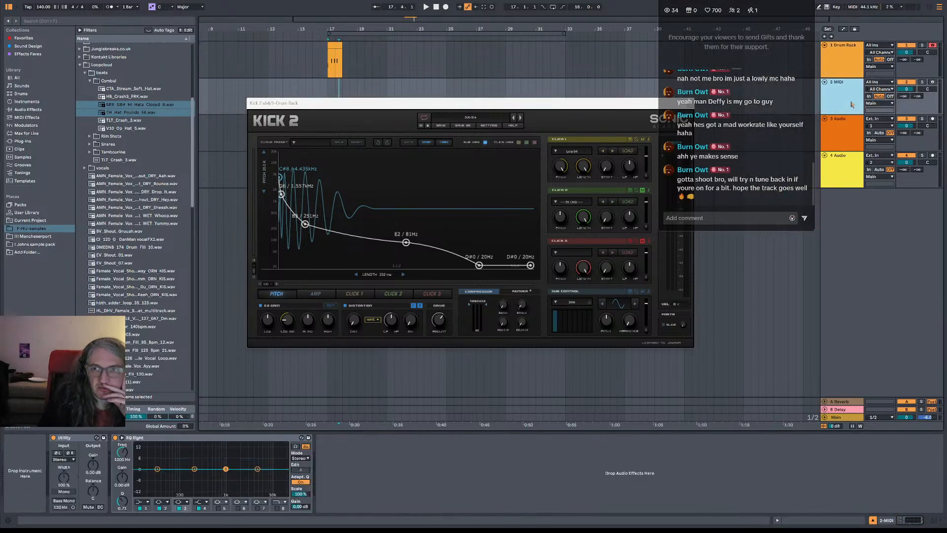
{"action": "left_click", "coordinate": [14, 78]}
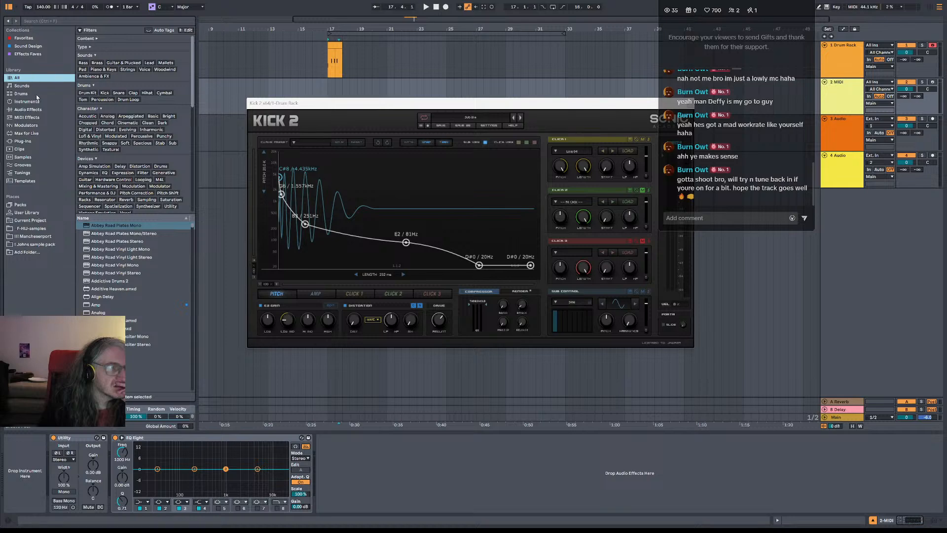
{"action": "left_click", "coordinate": [28, 39]}
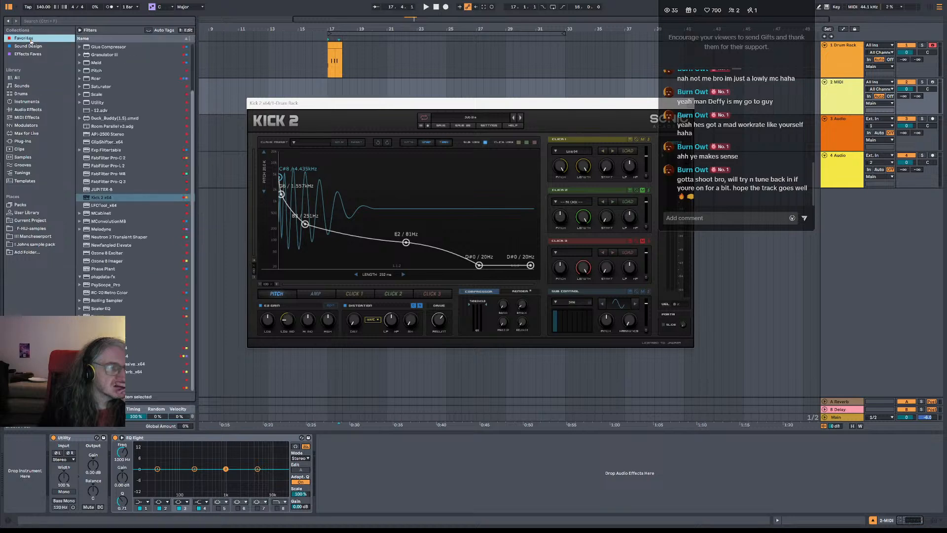
{"action": "double_click", "coordinate": [116, 387]}
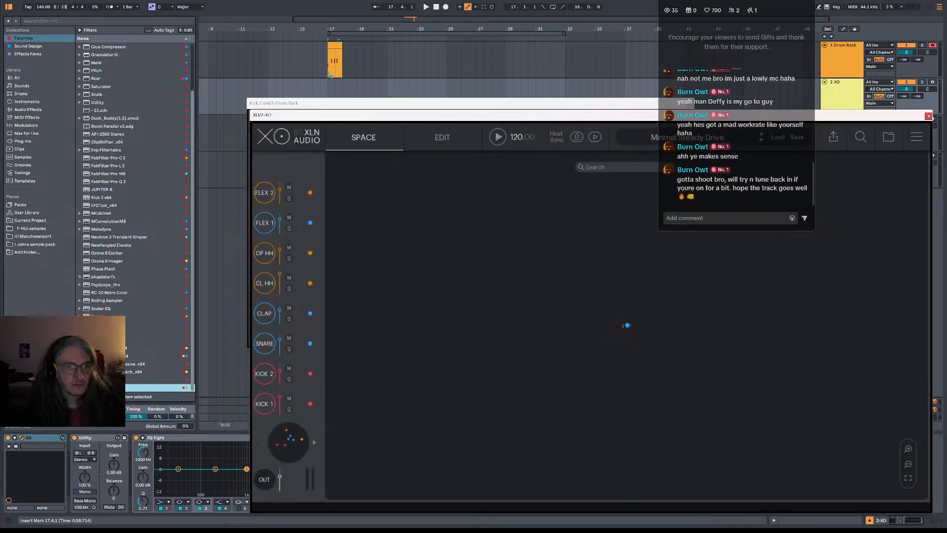
Find VEC2 Cymbals HH Closed 20.wav among XO's similar hi-hats and load it onto the drum rack's G#1 pad.
{"action": "left_click", "coordinate": [330, 65]}
{"action": "left_click", "coordinate": [781, 258]}
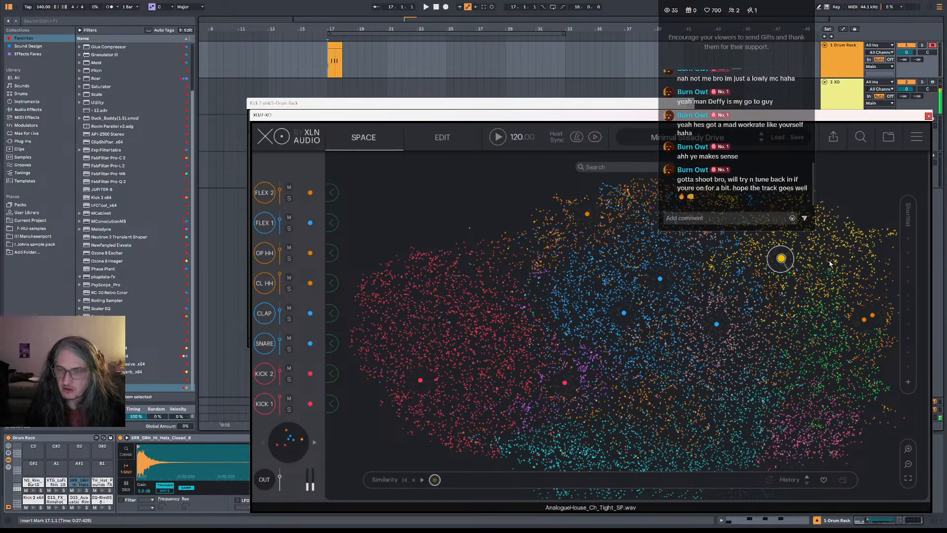
{"action": "left_click_drag", "start_coordinate": [564, 116], "coordinate": [323, 93]}
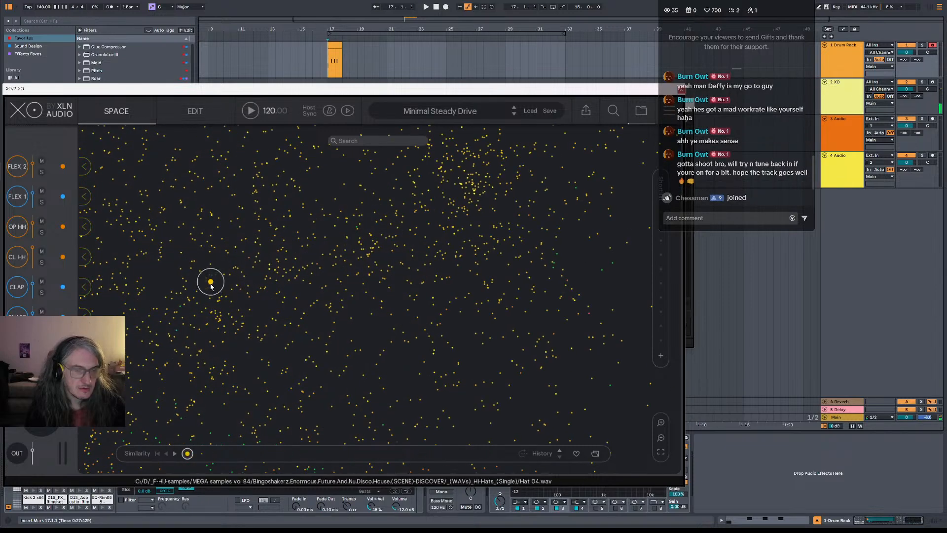
{"action": "left_click", "coordinate": [211, 284]}
{"action": "mouse_move", "coordinate": [243, 460]}
{"action": "left_mouse_down"}
{"action": "mouse_move", "coordinate": [300, 457]}
{"action": "mouse_move", "coordinate": [259, 457]}
{"action": "left_mouse_up"}
{"action": "left_click", "coordinate": [260, 457]}
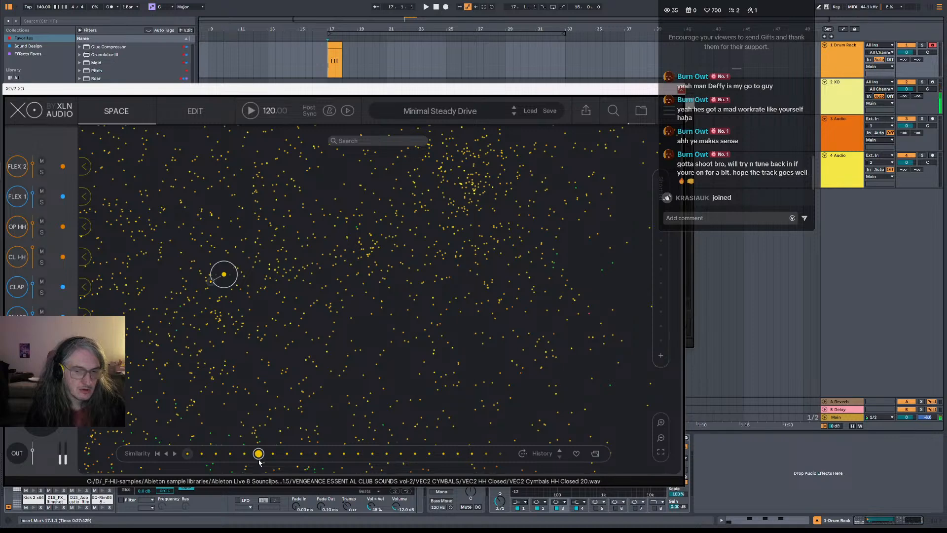
{"action": "left_click_drag", "start_coordinate": [333, 93], "coordinate": [557, 50]}
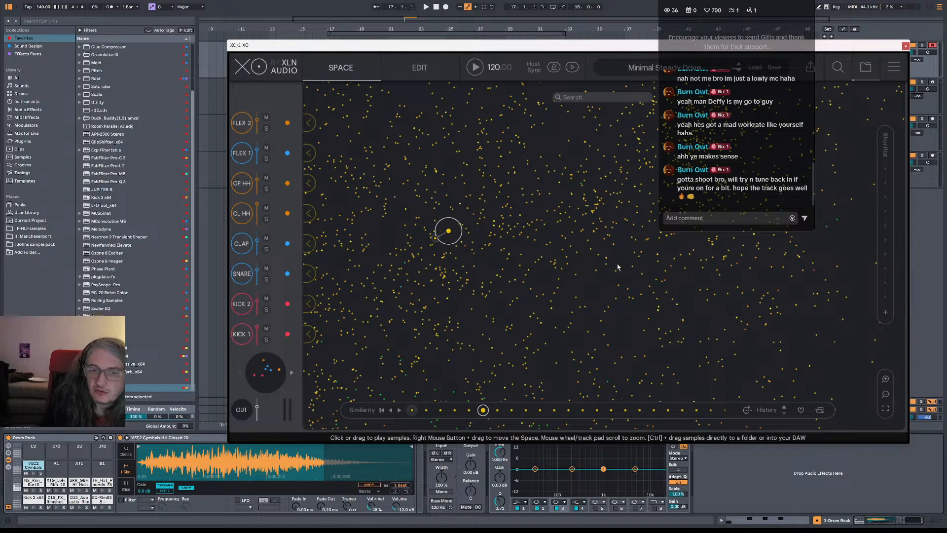
Audition closed hi-hats in different regions of XO's sample space, including S2_HH_CL.WAV.
{"action": "left_click_drag", "start_coordinate": [675, 285], "coordinate": [722, 308]}
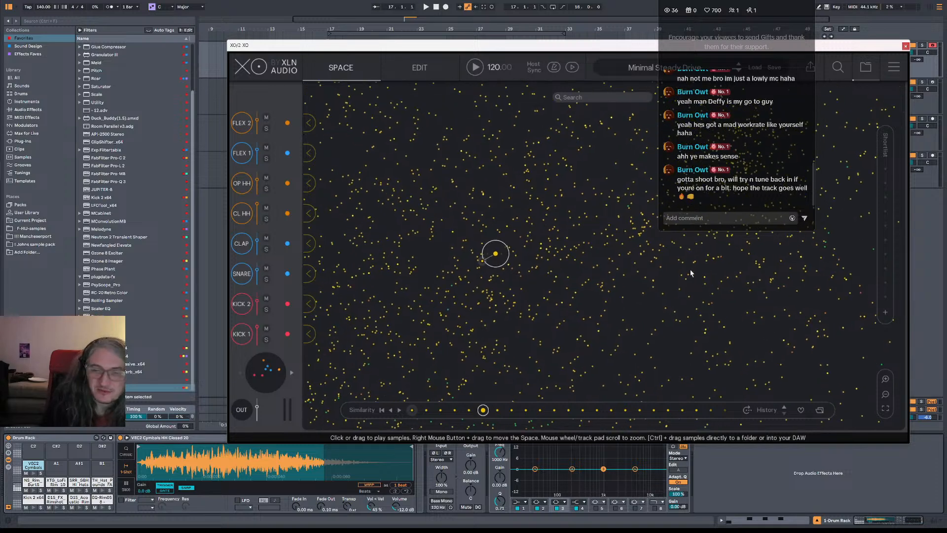
{"action": "left_click_drag", "start_coordinate": [576, 256], "coordinate": [647, 300]}
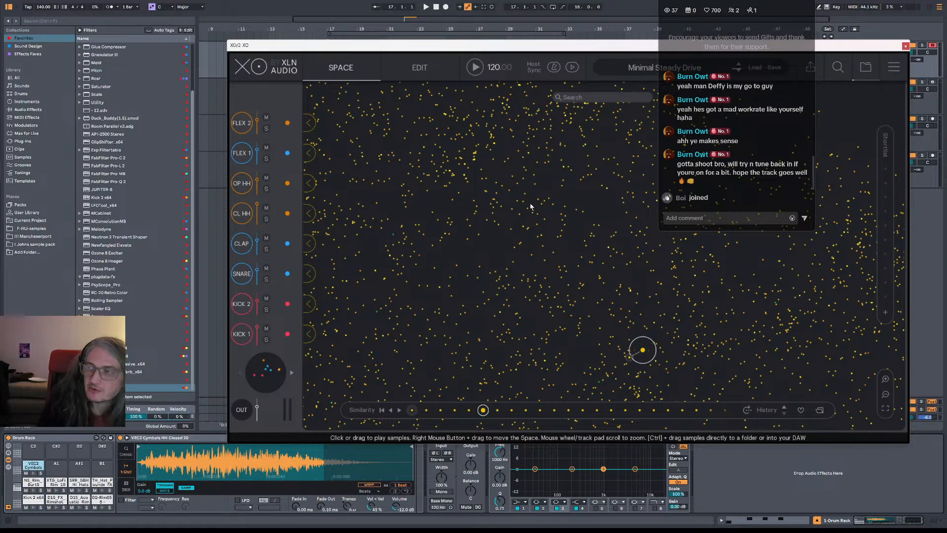
{"action": "left_click_drag", "start_coordinate": [481, 204], "coordinate": [508, 237]}
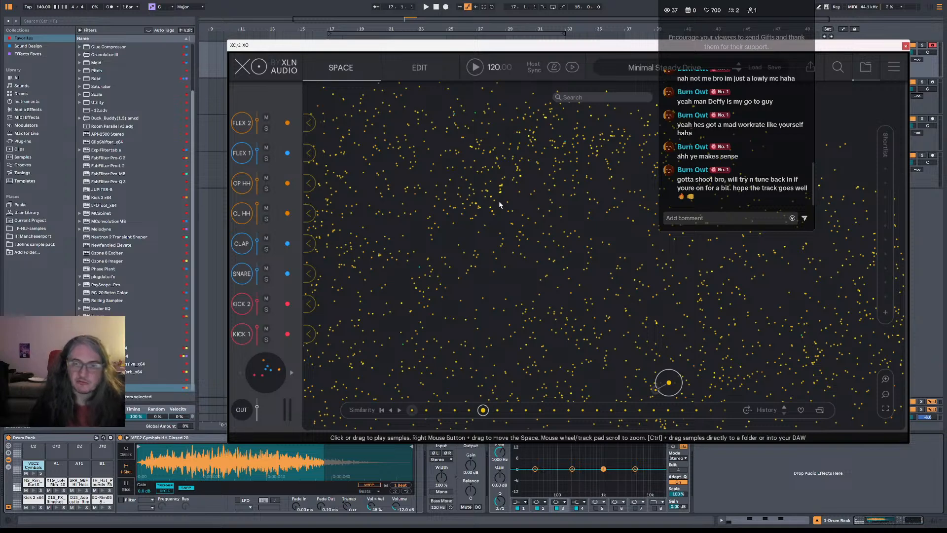
{"action": "scroll", "coordinate": [493, 206], "scroll_direction": "up", "scroll_amount": 2}
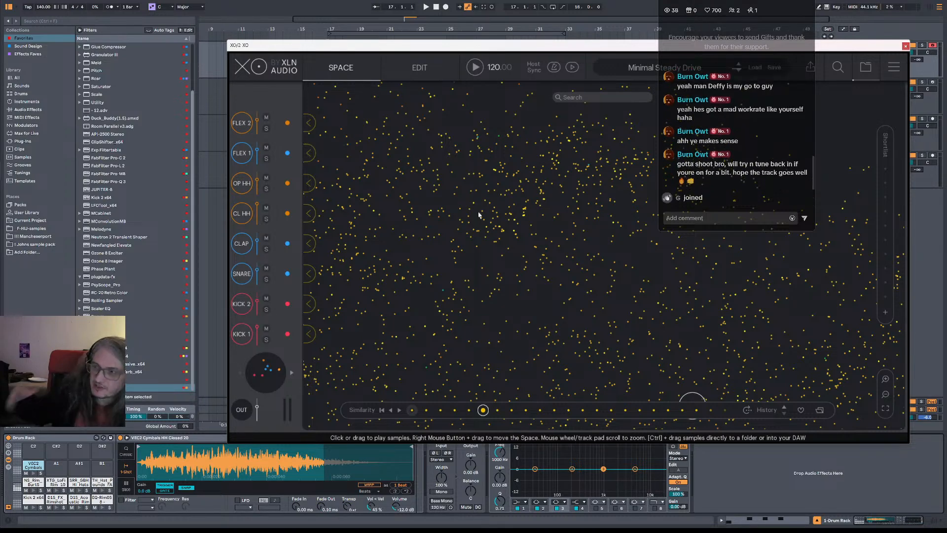
{"action": "left_click_drag", "start_coordinate": [565, 211], "coordinate": [487, 226]}
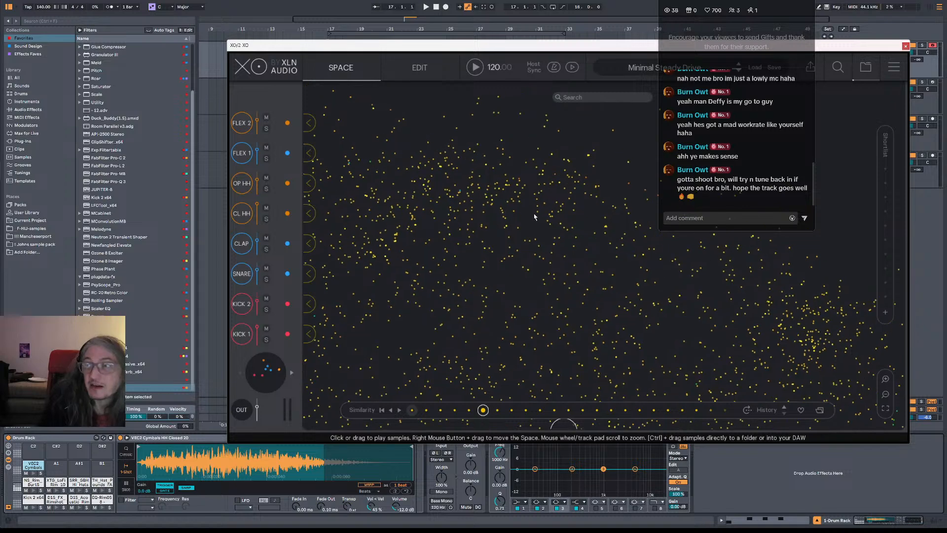
{"action": "left_click", "coordinate": [468, 186]}
{"action": "left_click_drag", "start_coordinate": [468, 186], "coordinate": [389, 188]}
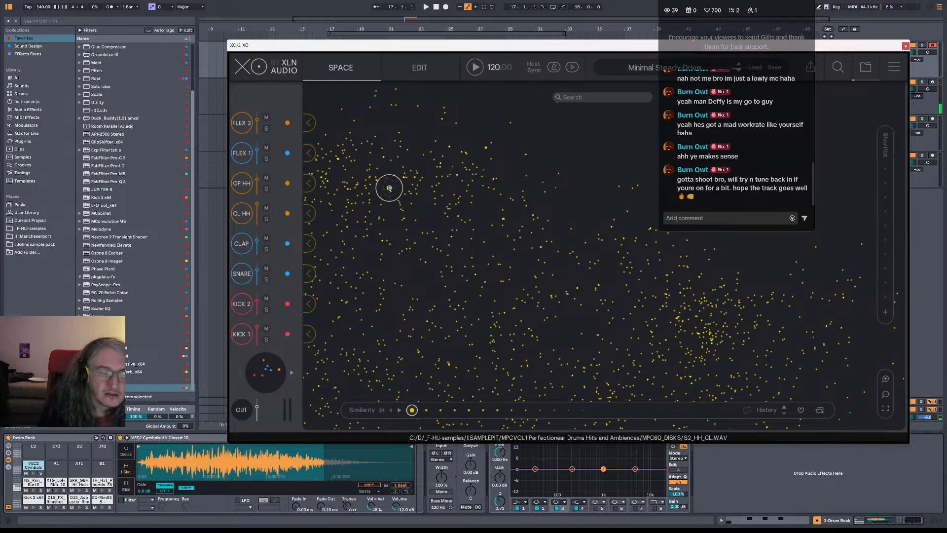
{"action": "left_click_drag", "start_coordinate": [527, 309], "coordinate": [571, 268]}
{"action": "left_click", "coordinate": [430, 207]}
{"action": "left_click", "coordinate": [359, 263]}
Find GCA HIT HAT 1.wav among the samples similar to VMH1 Open Hats 020.wav and load it onto the drum rack's A1 pad.
{"action": "left_click_drag", "start_coordinate": [511, 318], "coordinate": [552, 207]}
{"action": "left_click", "coordinate": [482, 281]}
{"action": "left_click_drag", "start_coordinate": [532, 323], "coordinate": [588, 227]}
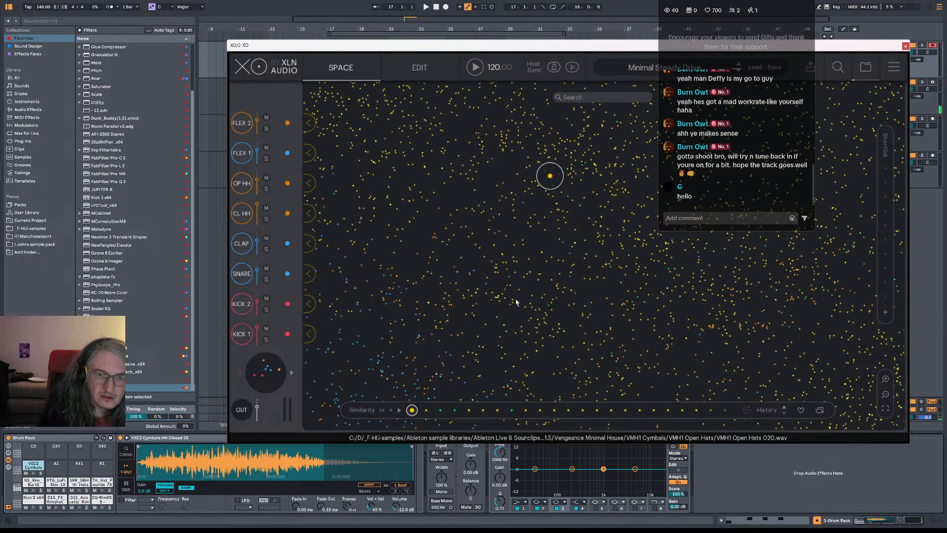
{"action": "left_click_drag", "start_coordinate": [427, 411], "coordinate": [482, 412]}
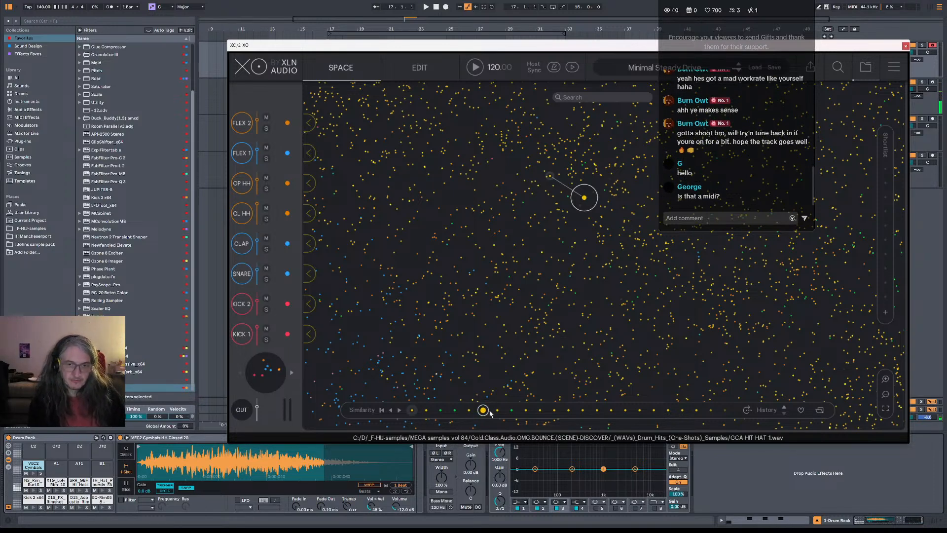
{"action": "left_click_drag", "start_coordinate": [73, 462], "coordinate": [56, 467]}
Find Hat 1.wav from the CompSprints folder among the samples similar to VEC1 Cymbals OH 064.wav and load it onto the A#1 pad.
{"action": "left_click_drag", "start_coordinate": [650, 335], "coordinate": [497, 273]}
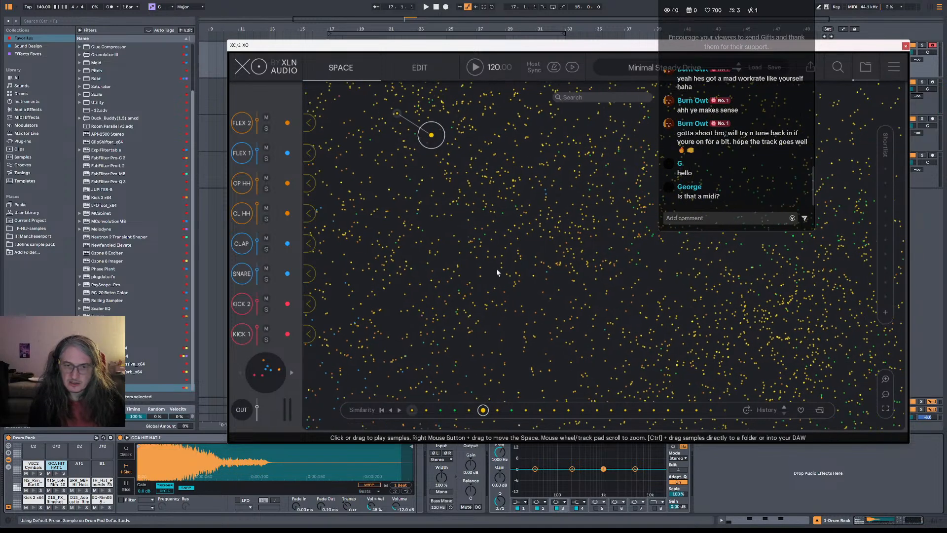
{"action": "left_click", "coordinate": [554, 228]}
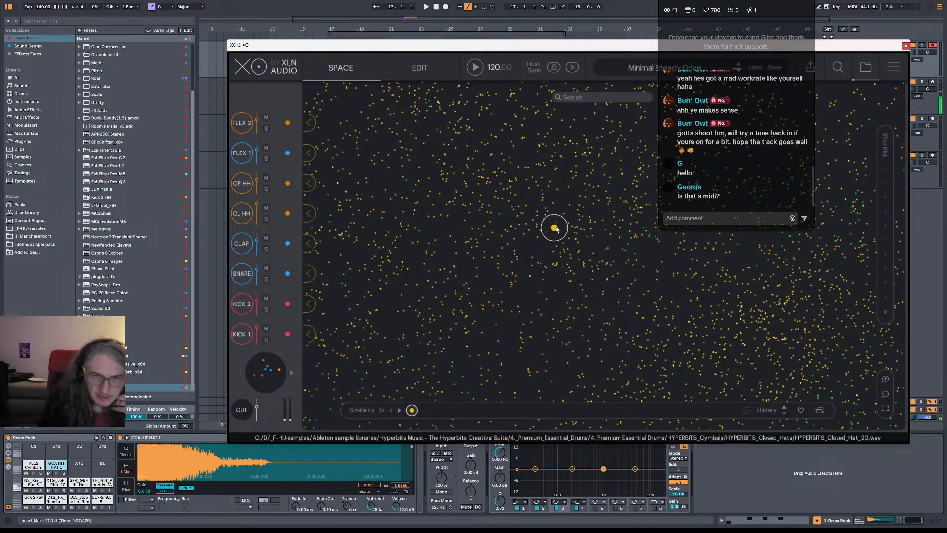
{"action": "left_click", "coordinate": [549, 229]}
{"action": "left_click_drag", "start_coordinate": [551, 231], "coordinate": [676, 329]}
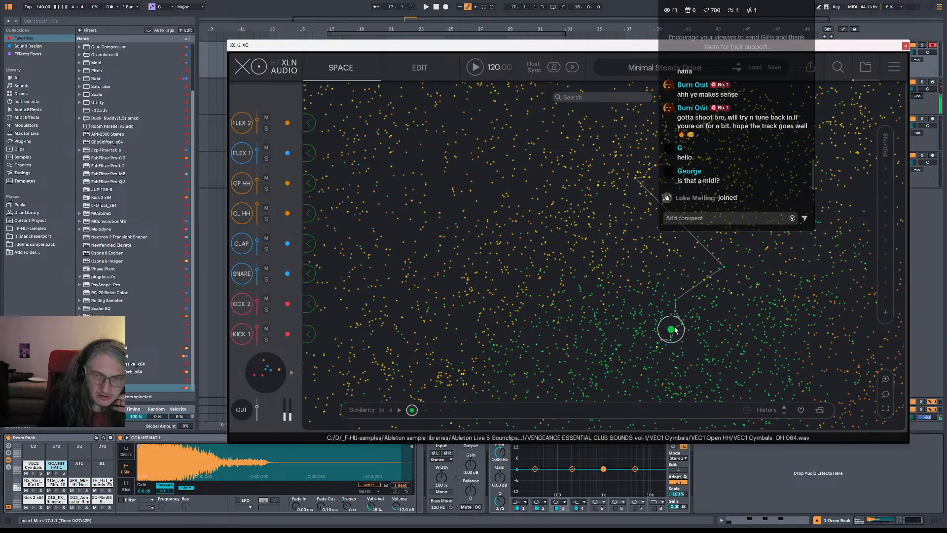
{"action": "left_click_drag", "start_coordinate": [412, 410], "coordinate": [545, 413]}
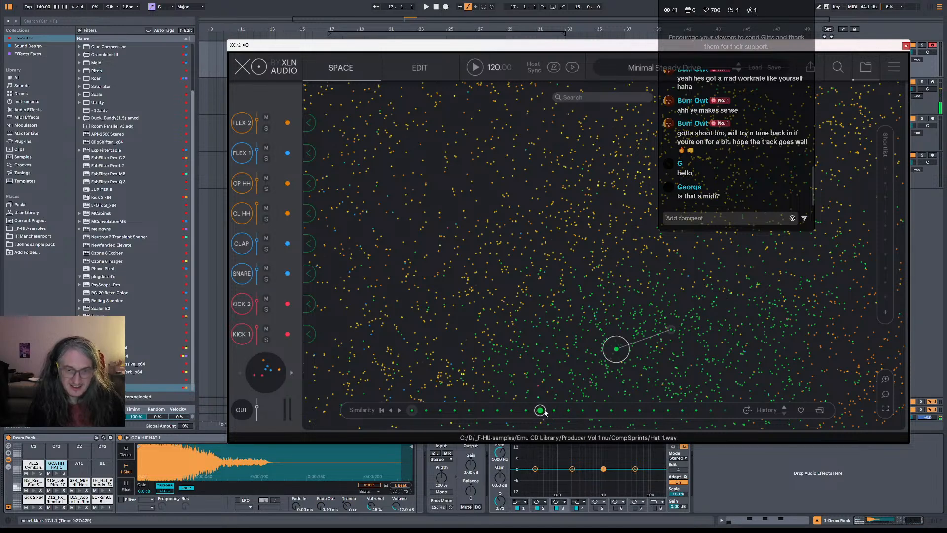
{"action": "left_click", "coordinate": [542, 412]}
{"action": "left_click", "coordinate": [542, 411]}
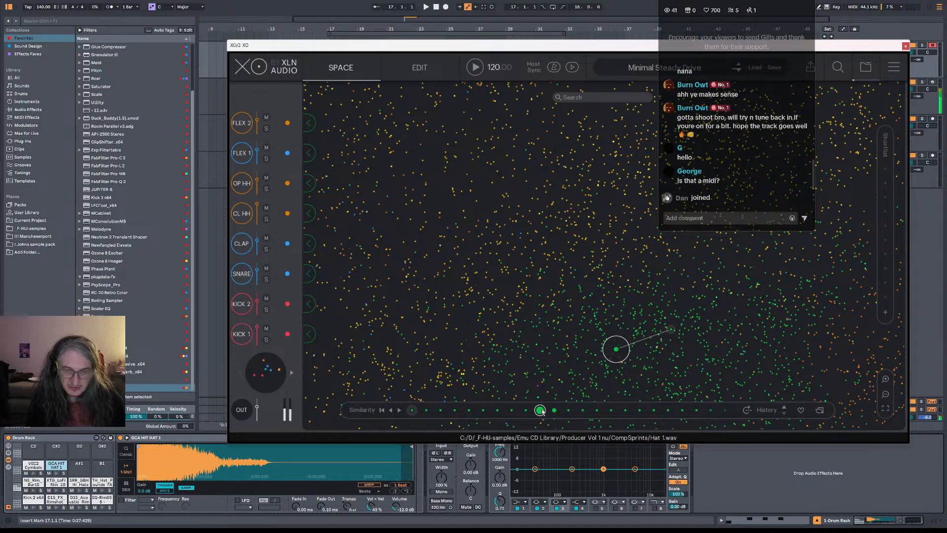
{"action": "left_click", "coordinate": [542, 411]}
{"action": "left_click_drag", "start_coordinate": [508, 412], "coordinate": [78, 466]}
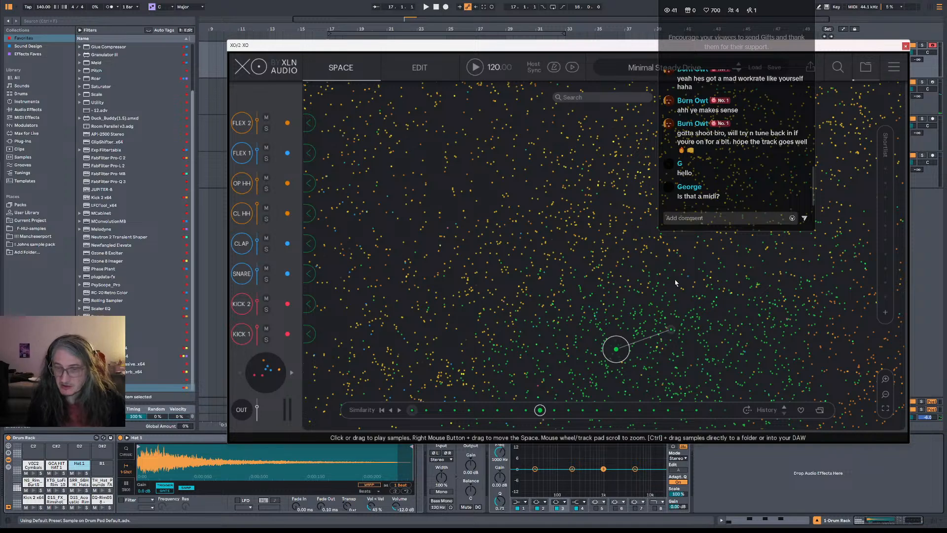
Audition samples similar to a green-zone hat in XO, including 100_BBGMNoK119.wav and pwm 65.aif.
{"action": "left_click_drag", "start_coordinate": [640, 309], "coordinate": [563, 317]}
{"action": "left_click", "coordinate": [535, 321]}
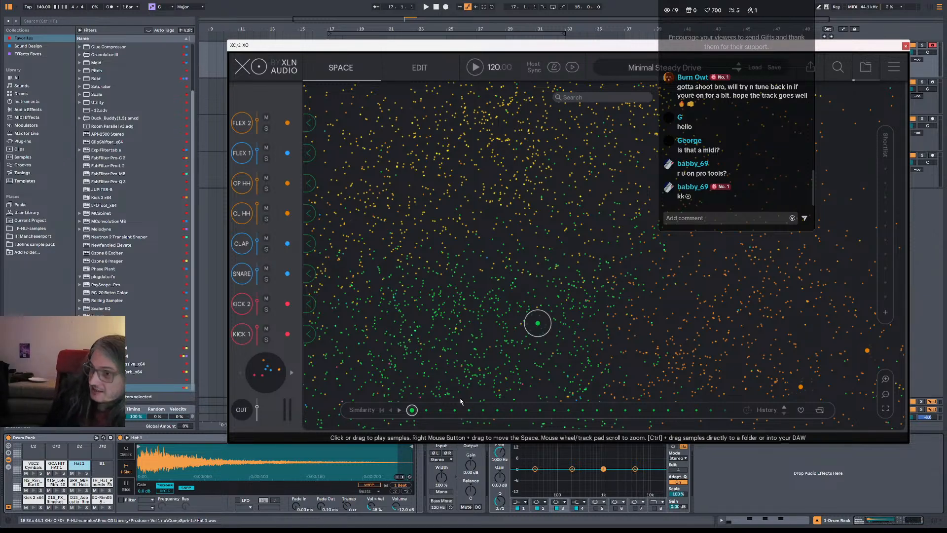
{"action": "left_click", "coordinate": [426, 410]}
{"action": "left_click", "coordinate": [441, 410]}
{"action": "left_click", "coordinate": [469, 409]}
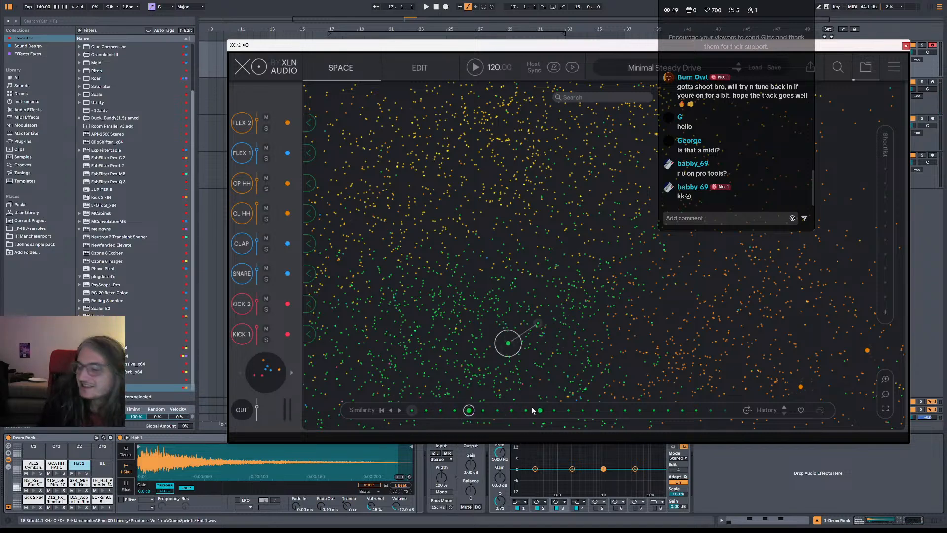
{"action": "left_click", "coordinate": [483, 410]}
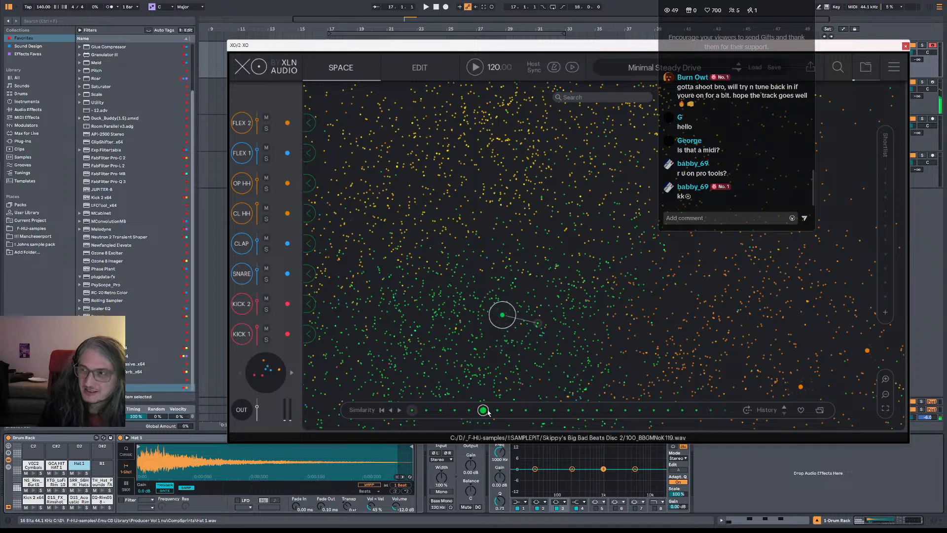
{"action": "left_click", "coordinate": [498, 410]}
{"action": "left_click", "coordinate": [511, 409]}
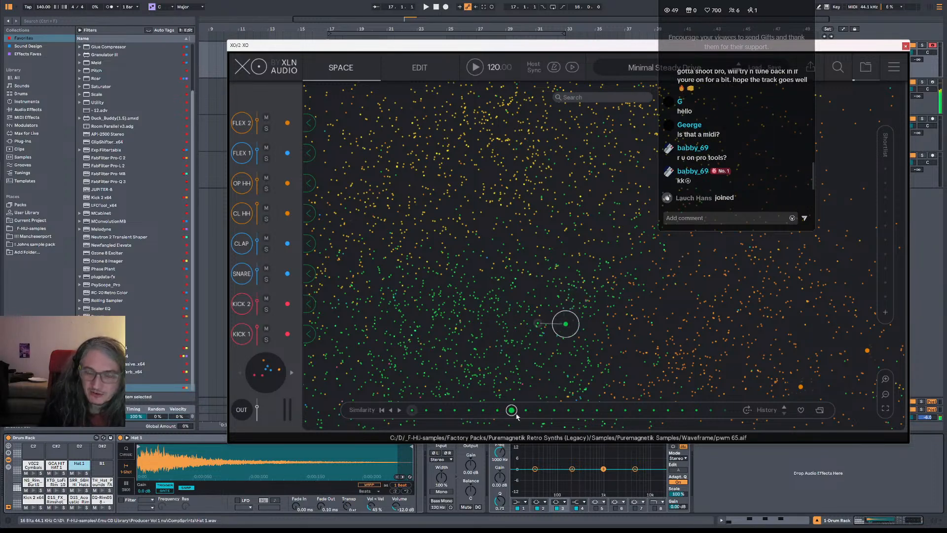
{"action": "left_click", "coordinate": [555, 411]}
{"action": "left_click", "coordinate": [583, 410]}
{"action": "left_click", "coordinate": [682, 410]}
Compare open hats in XO's green zone, such as VEC1 Cymbals OH 049.wav and RD_Hat_6.wav, and load hi_o_12a onto the B1 pad.
{"action": "left_click_drag", "start_coordinate": [626, 347], "coordinate": [677, 252]}
{"action": "left_click", "coordinate": [536, 318]}
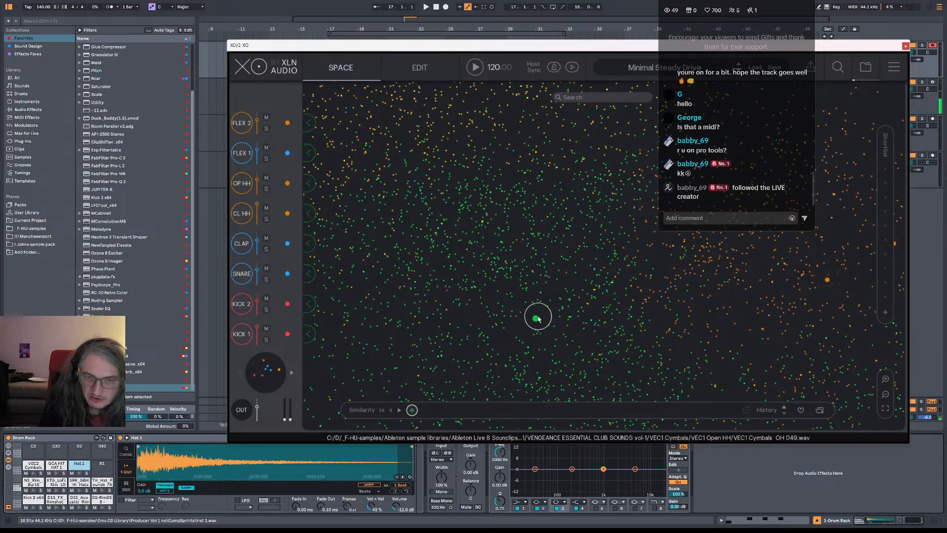
{"action": "left_click", "coordinate": [511, 316]}
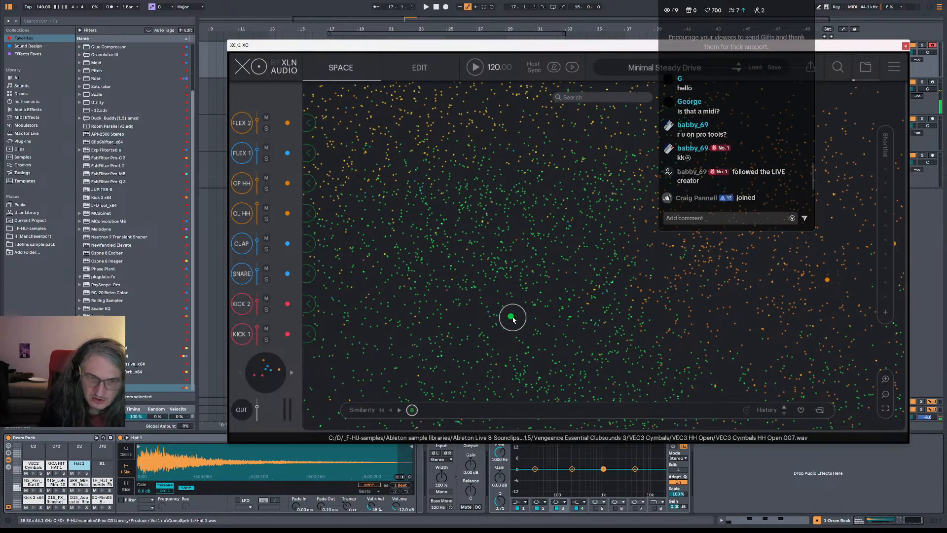
{"action": "left_click", "coordinate": [519, 343]}
{"action": "left_click", "coordinate": [517, 344]}
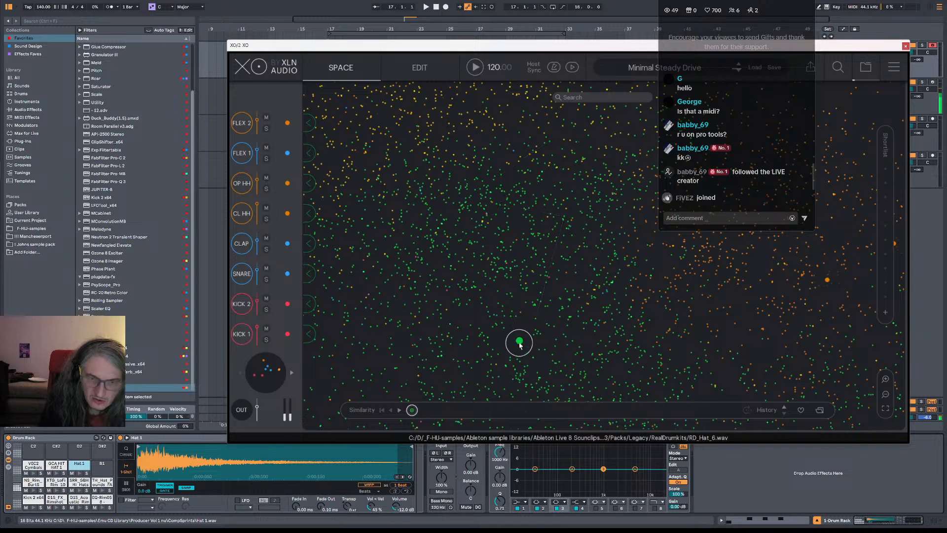
{"action": "left_click", "coordinate": [522, 343]}
{"action": "left_click", "coordinate": [527, 354]}
{"action": "left_click", "coordinate": [518, 341]}
{"action": "left_click", "coordinate": [523, 344]}
{"action": "left_click", "coordinate": [522, 371]}
{"action": "left_click", "coordinate": [523, 344]}
{"action": "left_click", "coordinate": [411, 410]}
{"action": "left_click_drag", "start_coordinate": [101, 472], "coordinate": [101, 473]}
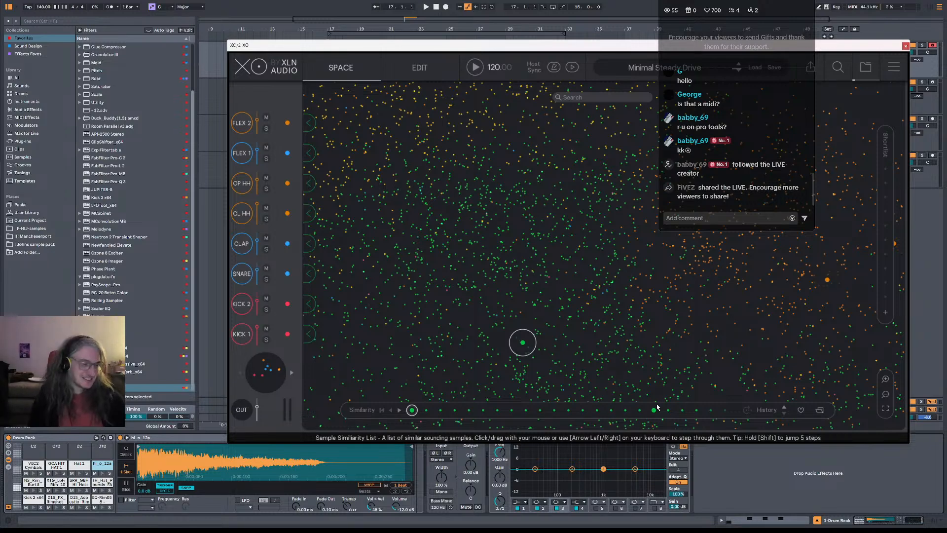
Compare the samples most distant in hi_o_12a's similarity list and load 95_Hats_SP_24.wav onto the drum rack's C2 pad.
{"action": "left_click", "coordinate": [668, 410]}
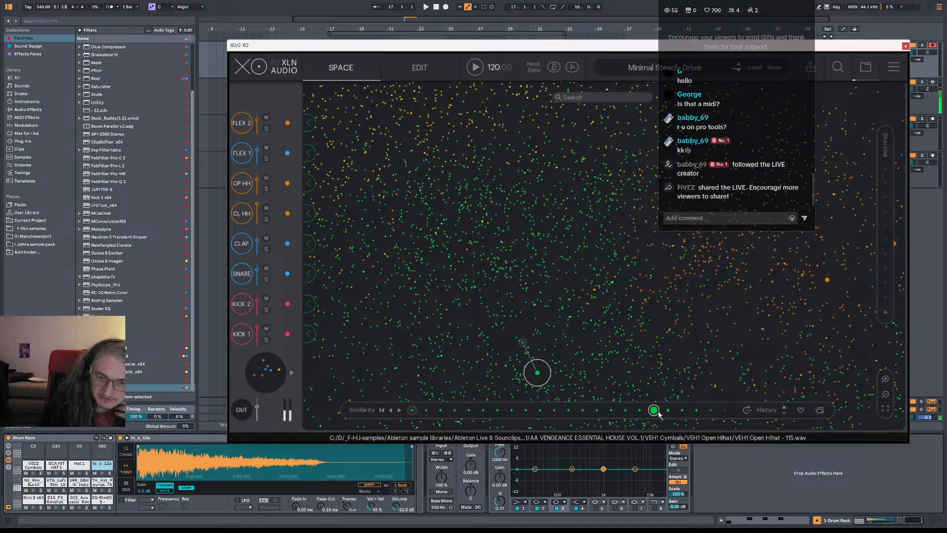
{"action": "left_click", "coordinate": [696, 411]}
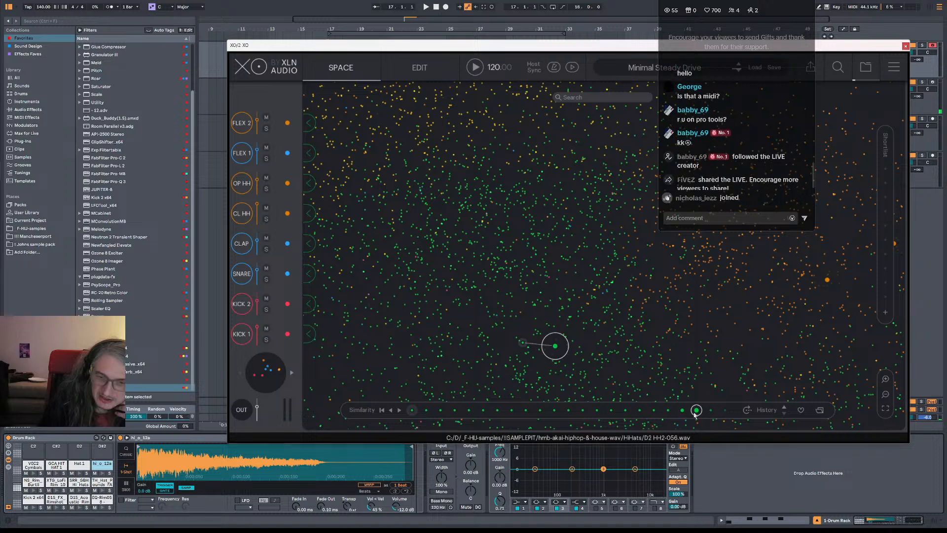
{"action": "left_click", "coordinate": [681, 410]}
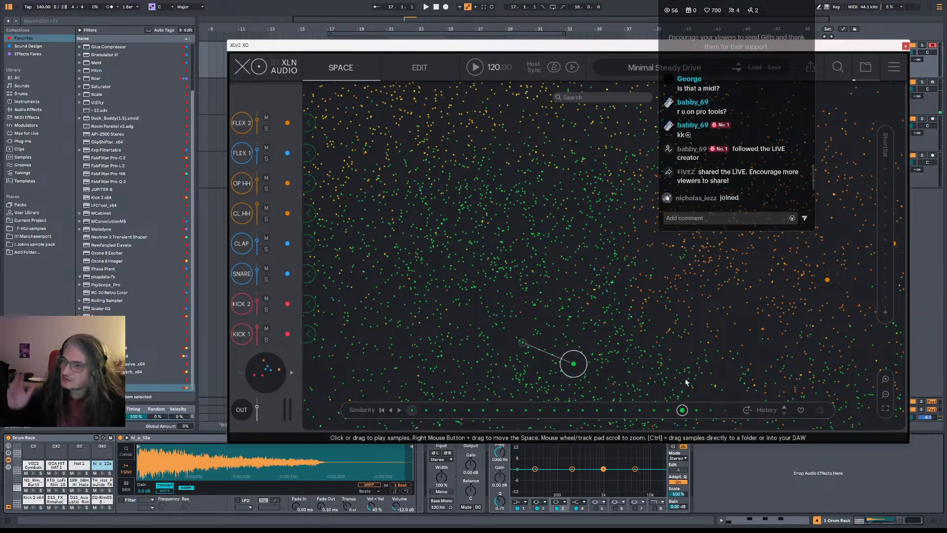
{"action": "left_click", "coordinate": [669, 411]}
{"action": "left_click", "coordinate": [682, 411]}
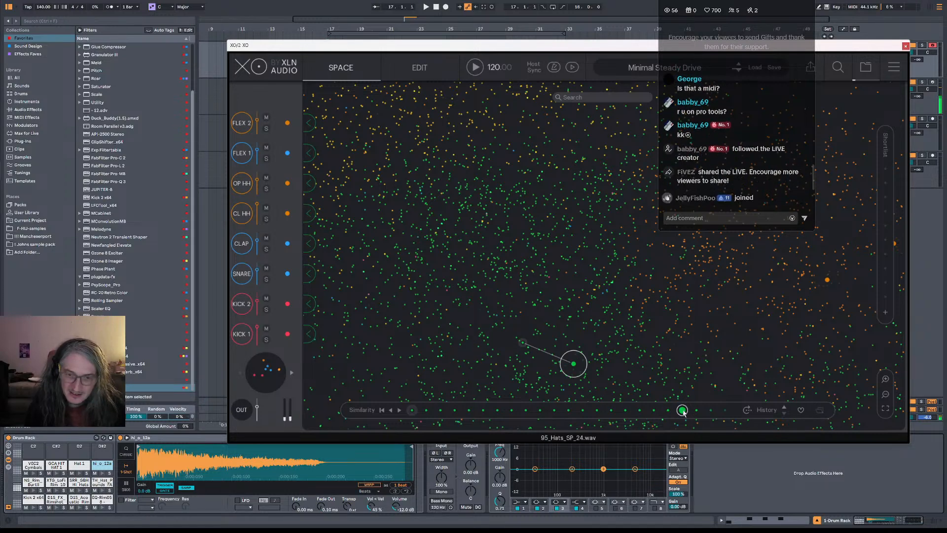
{"action": "left_click_drag", "start_coordinate": [682, 411], "coordinate": [29, 450]}
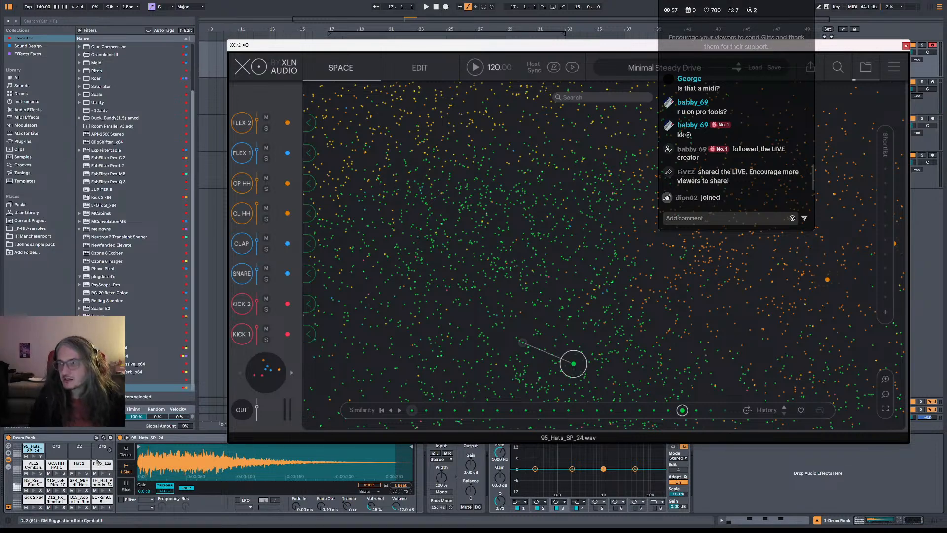
Filter XO's sample space with the search term "open" and bring the green hi-hat cluster into view.
{"action": "scroll", "coordinate": [736, 323], "scroll_direction": "down", "scroll_amount": 5}
{"action": "left_click", "coordinate": [587, 98]}
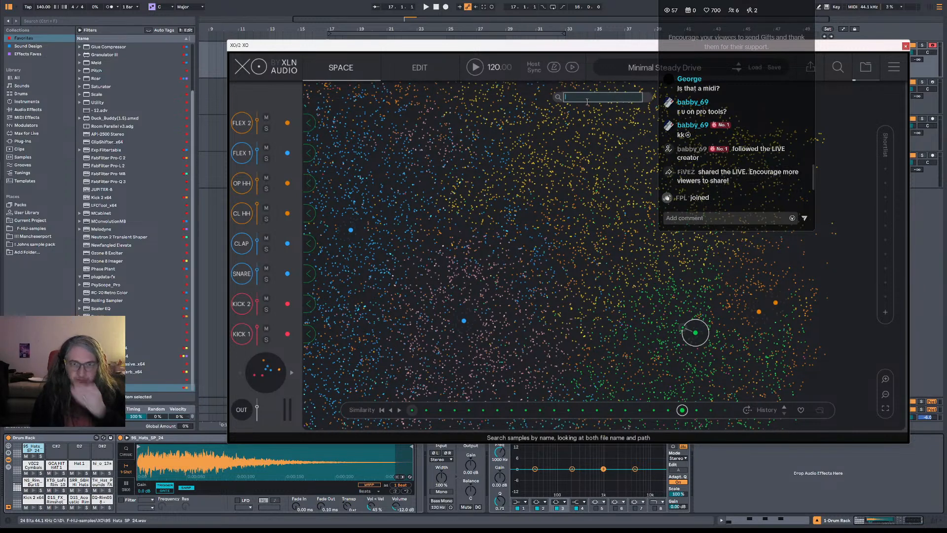
{"action": "type", "text": "open"}
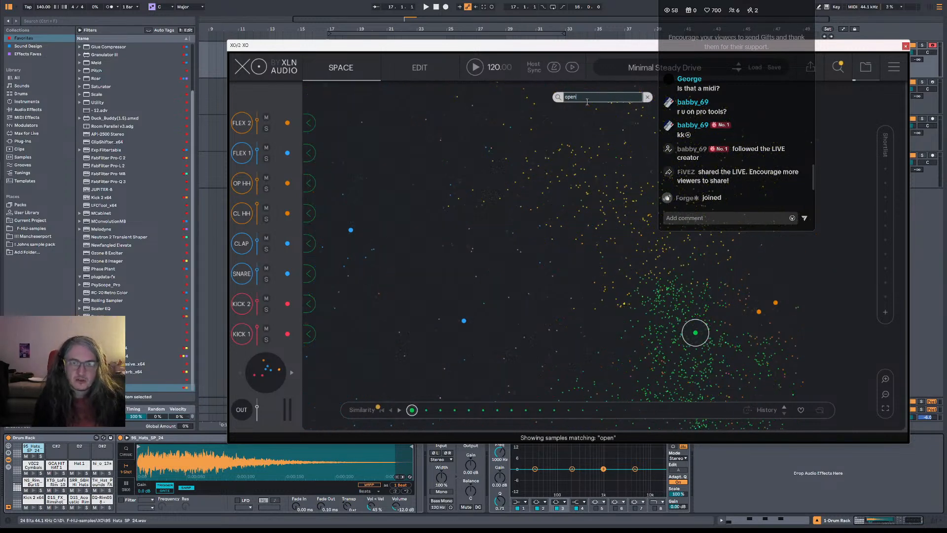
{"action": "left_click_drag", "start_coordinate": [694, 365], "coordinate": [685, 319]}
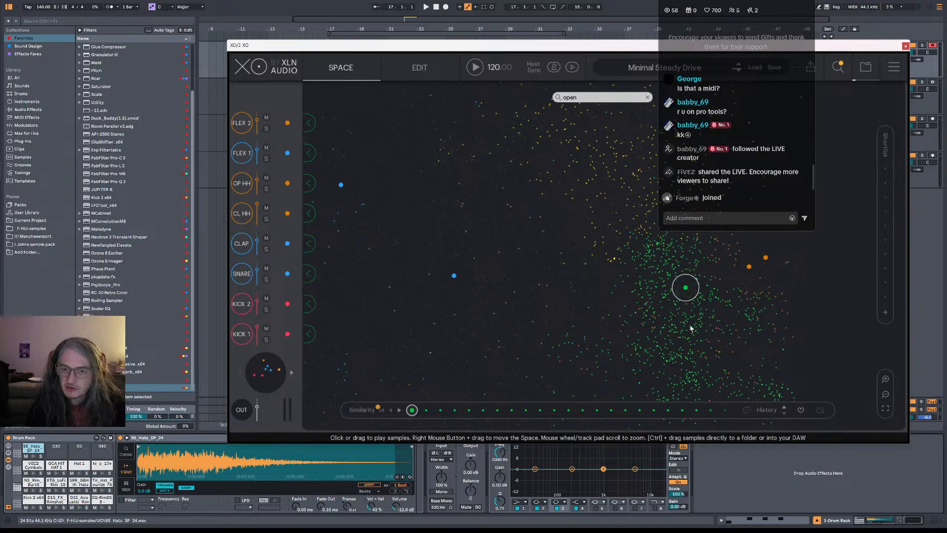
Audition green-zone open hats and samples similar to 4b half open.wav, including 9b half open.wav and VEC1 Cymbals OH 005.wav.
{"action": "left_click", "coordinate": [682, 333]}
{"action": "left_click", "coordinate": [685, 357]}
{"action": "left_click", "coordinate": [655, 357]}
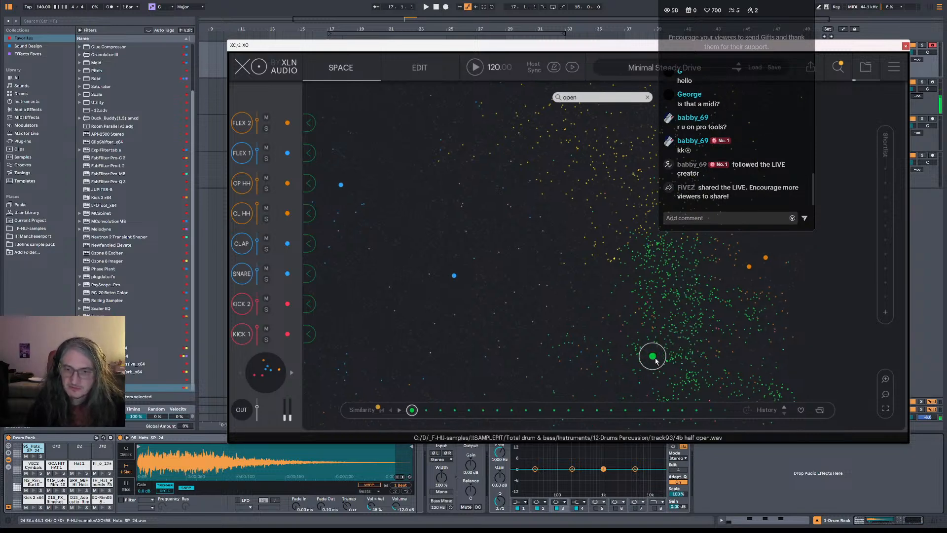
{"action": "left_click", "coordinate": [656, 360]}
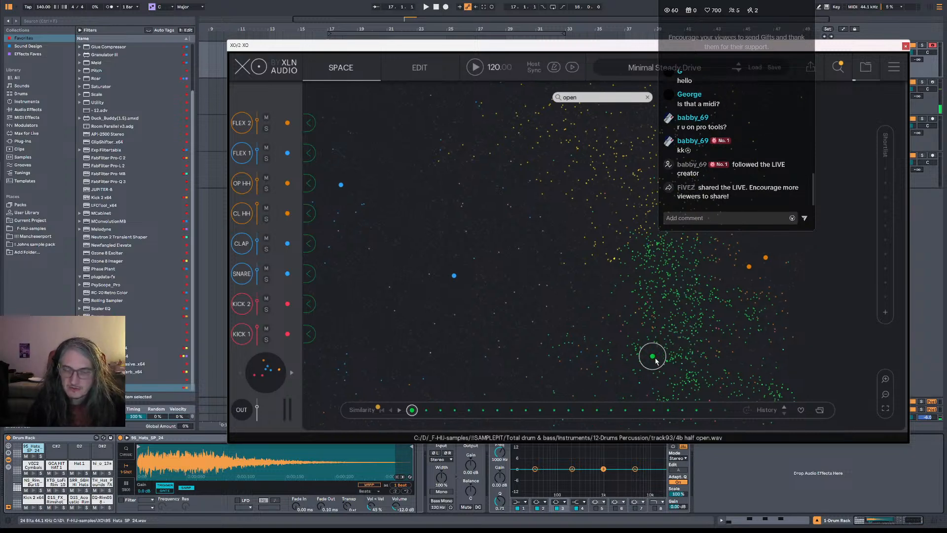
{"action": "left_click", "coordinate": [427, 410]}
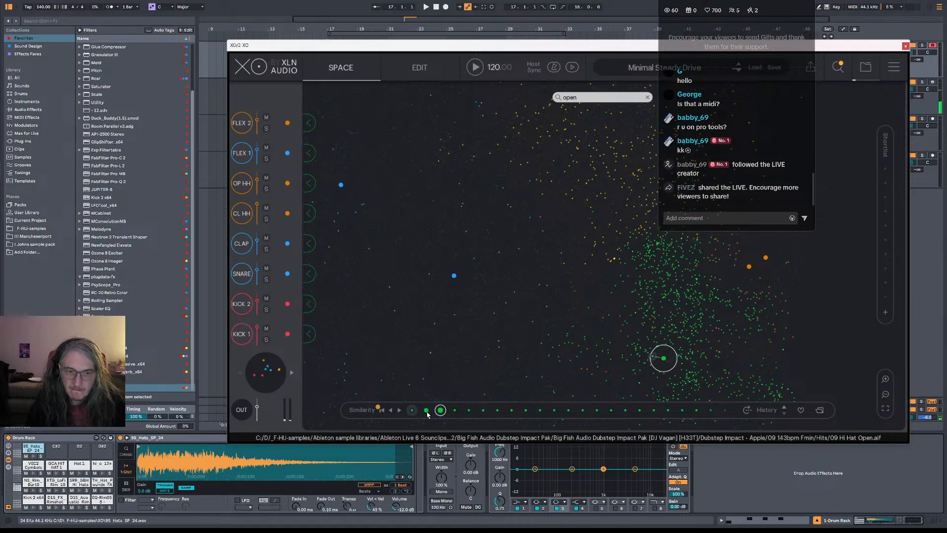
{"action": "left_click", "coordinate": [426, 411]}
{"action": "left_click", "coordinate": [497, 411]}
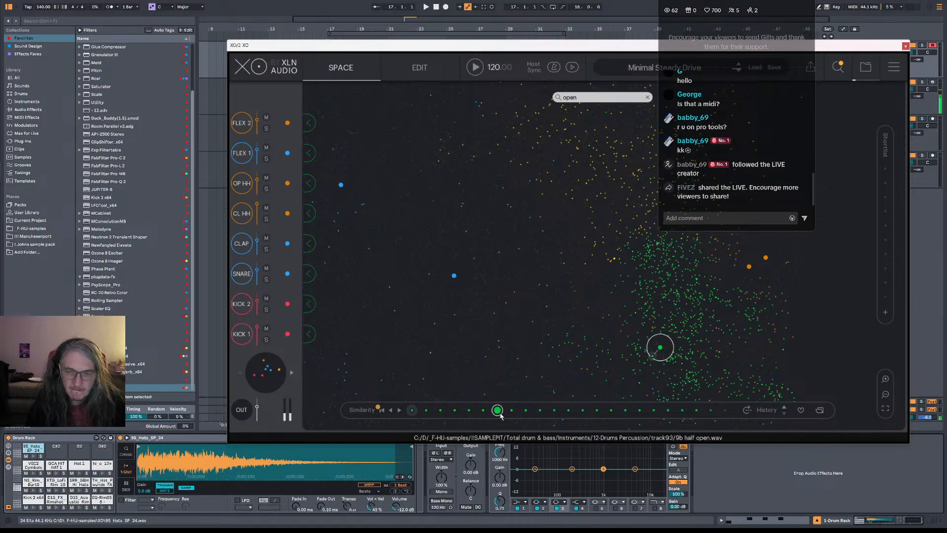
{"action": "left_click", "coordinate": [526, 409]}
{"action": "left_click", "coordinate": [582, 410]}
{"action": "left_click", "coordinate": [682, 410]}
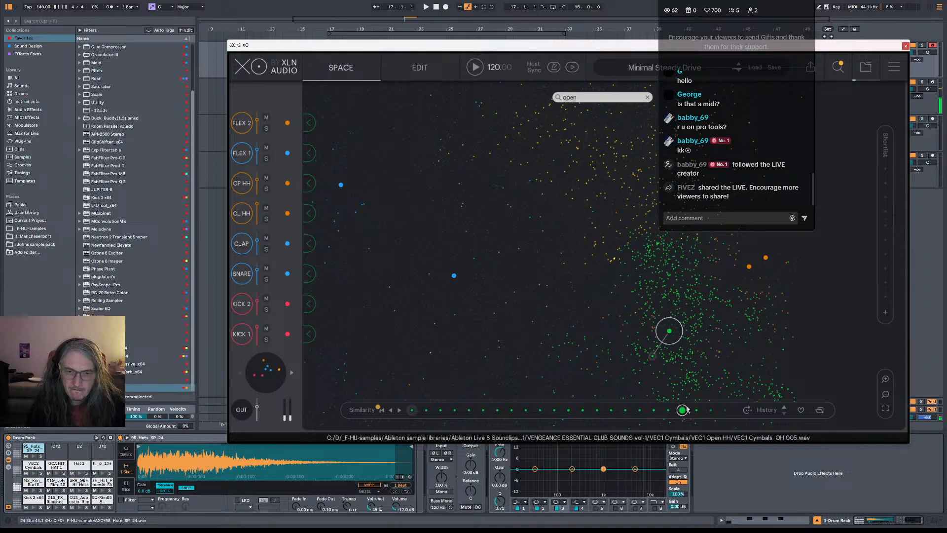
Compare more open hats across the green and yellow zones and load VEH1 Open Hihat - 072 onto the drum rack's C#2 pad.
{"action": "left_click", "coordinate": [694, 381]}
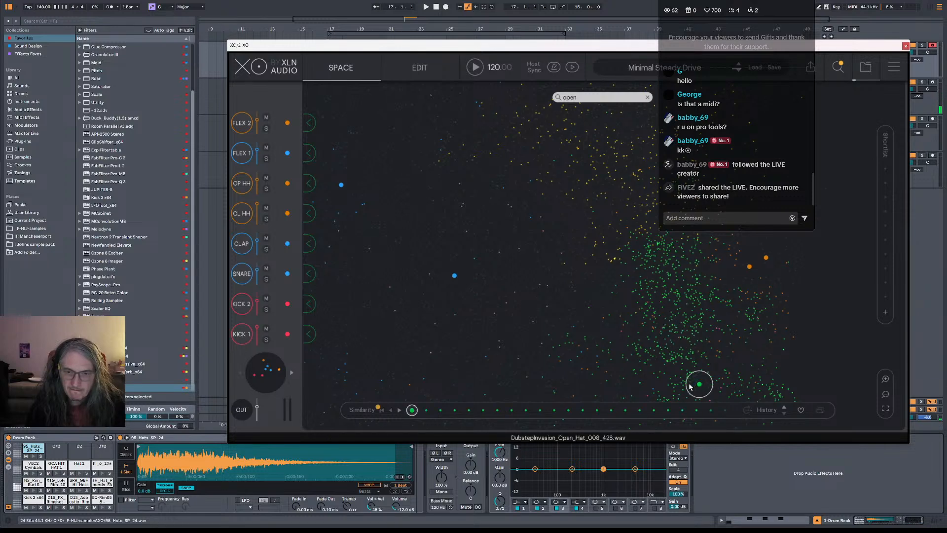
{"action": "left_click", "coordinate": [803, 385]}
{"action": "left_click", "coordinate": [769, 385]}
{"action": "left_click", "coordinate": [633, 174]}
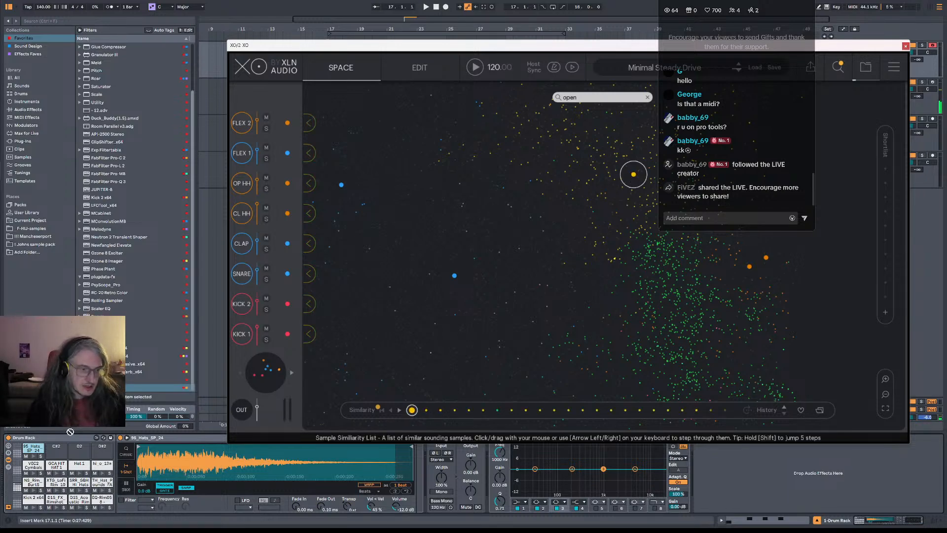
{"action": "left_click_drag", "start_coordinate": [54, 452], "coordinate": [53, 450]}
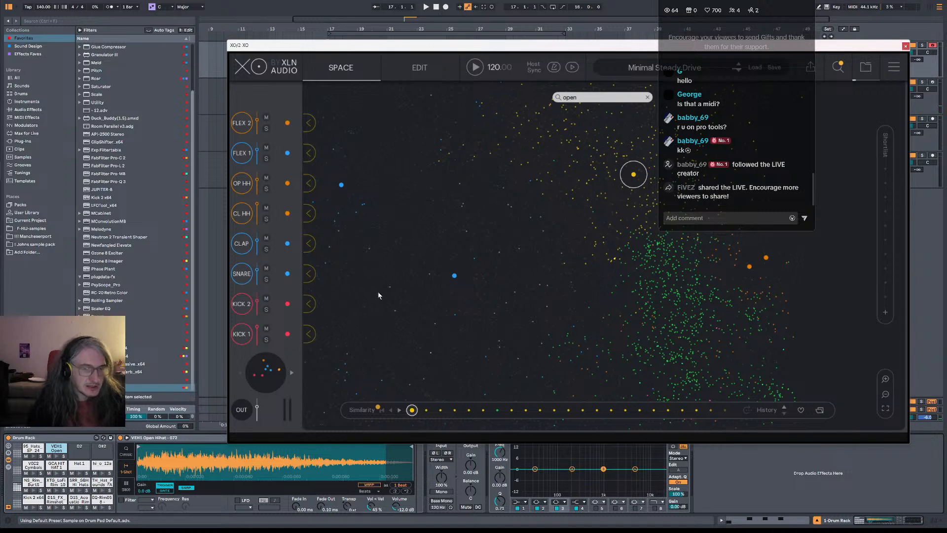
Replace the sample space filter with the search term "tambo".
{"action": "left_click", "coordinate": [583, 97]}
{"action": "type", "text": "tam"}
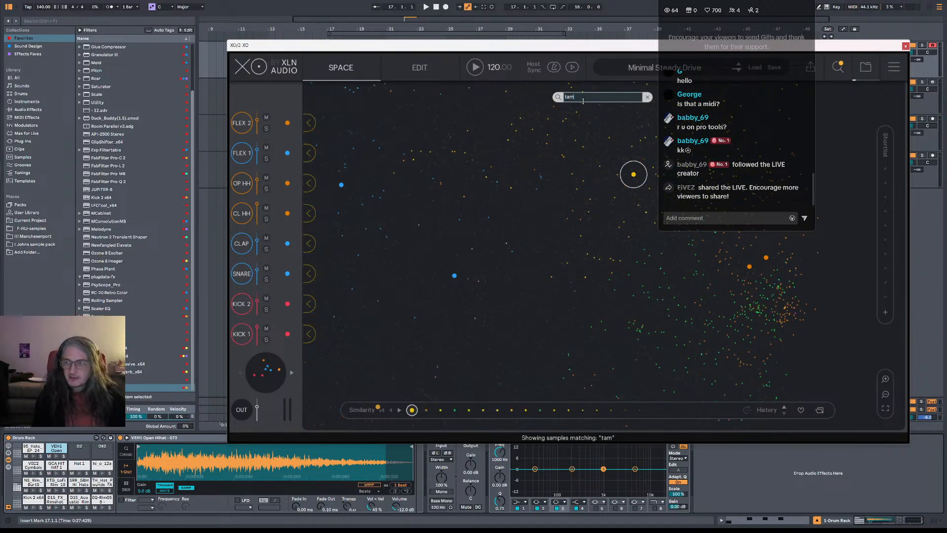
{"action": "type", "text": "bou"}
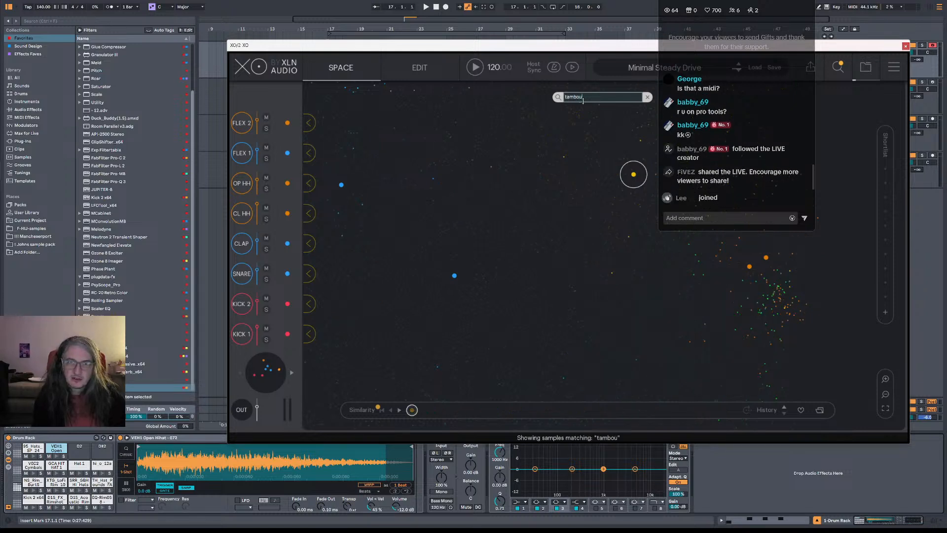
{"action": "key", "text": "BackSpace"}
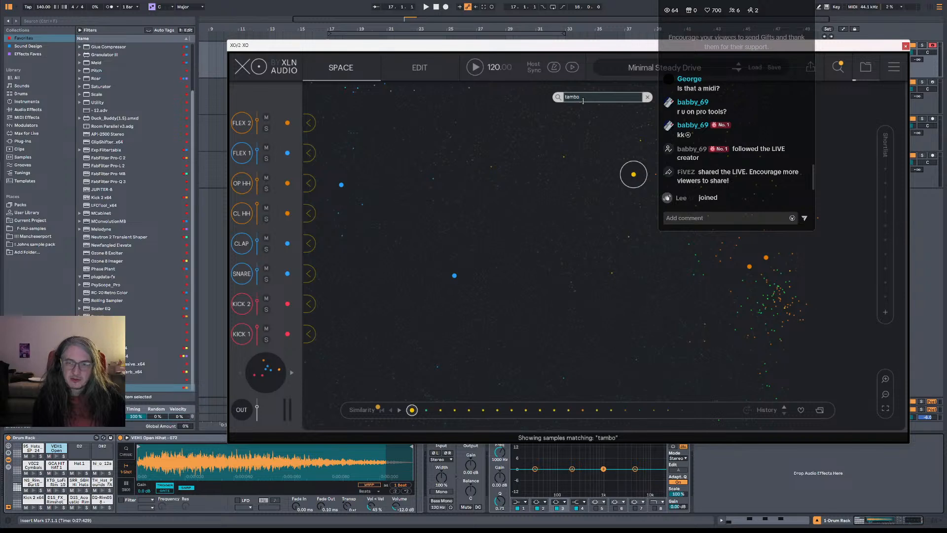
Audition tambourine samples in the mixed green and orange cluster, including TamboHit-3.wav, Tamborine.wav and Tmbourin C 3 Hit.
{"action": "left_click", "coordinate": [772, 295]}
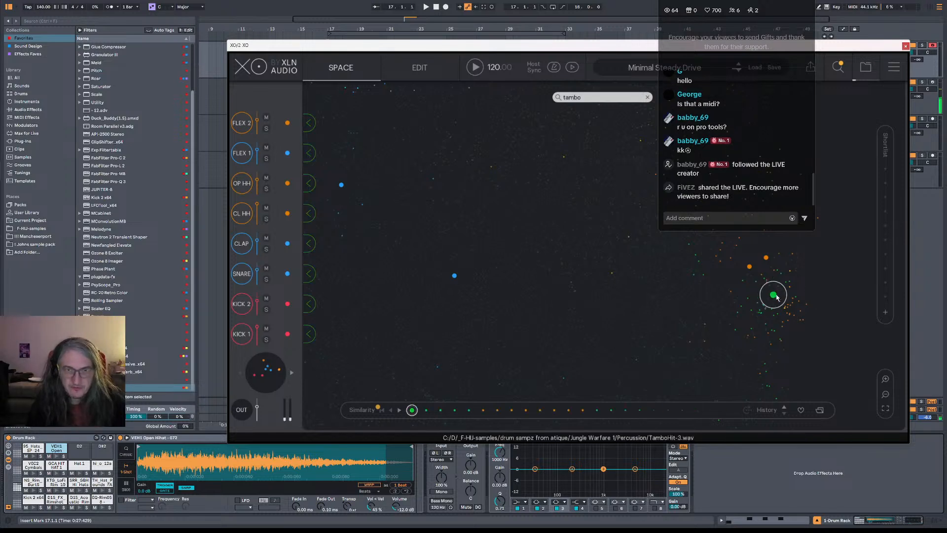
{"action": "left_click", "coordinate": [778, 298]}
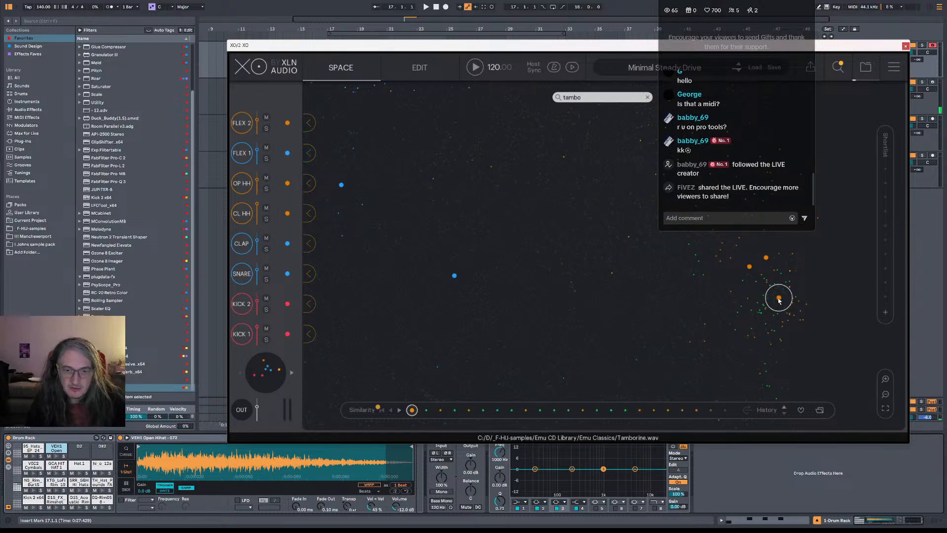
{"action": "left_click", "coordinate": [785, 306]}
{"action": "scroll", "coordinate": [797, 314], "scroll_direction": "up", "scroll_amount": 3}
{"action": "left_click_drag", "start_coordinate": [788, 310], "coordinate": [723, 326]}
{"action": "left_click", "coordinate": [687, 307]}
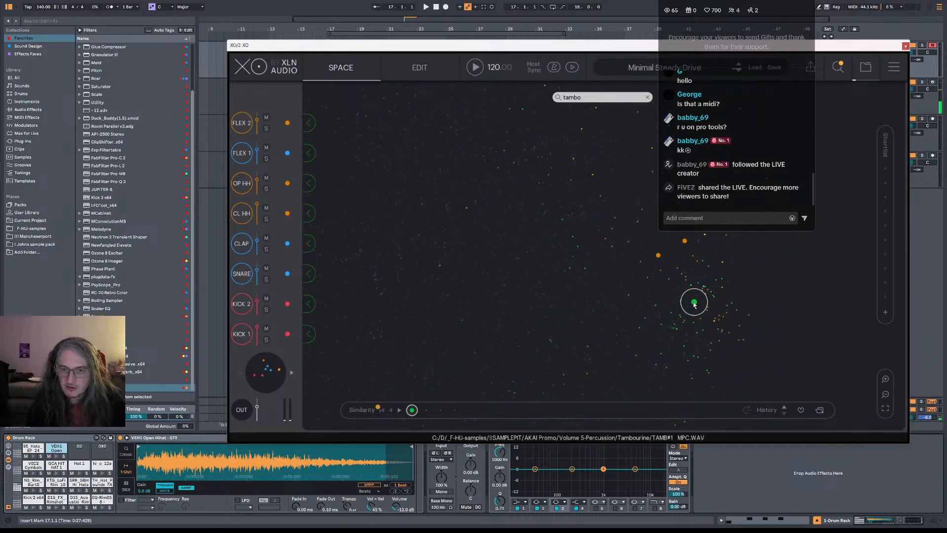
{"action": "left_click", "coordinate": [684, 321]}
{"action": "left_click", "coordinate": [672, 312]}
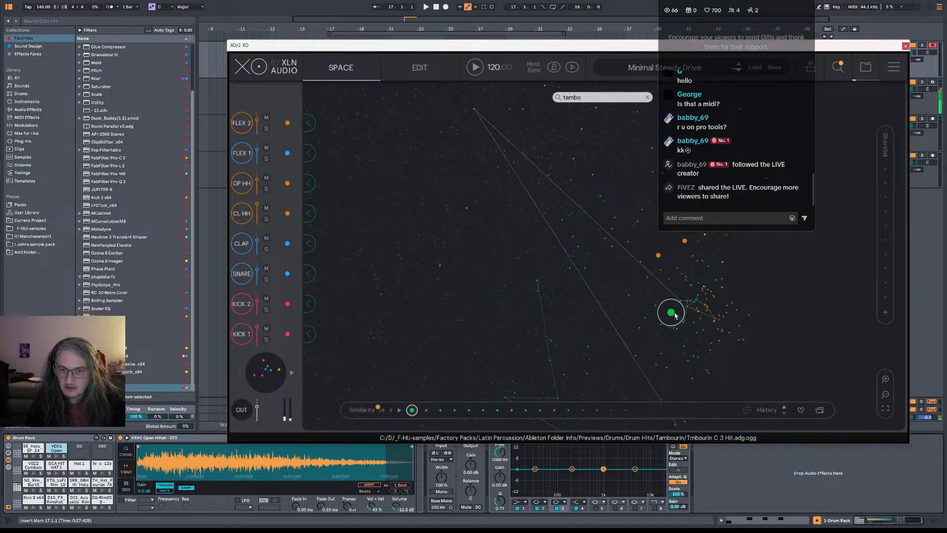
{"action": "left_click", "coordinate": [656, 306]}
Audition the orange tambourine samples up close, including Short Tambourine.wav.
{"action": "left_click", "coordinate": [716, 322]}
{"action": "left_click", "coordinate": [701, 319]}
{"action": "left_click", "coordinate": [717, 329]}
{"action": "left_click", "coordinate": [720, 321]}
{"action": "left_click", "coordinate": [715, 322]}
{"action": "scroll", "coordinate": [718, 324], "scroll_direction": "up", "scroll_amount": 5}
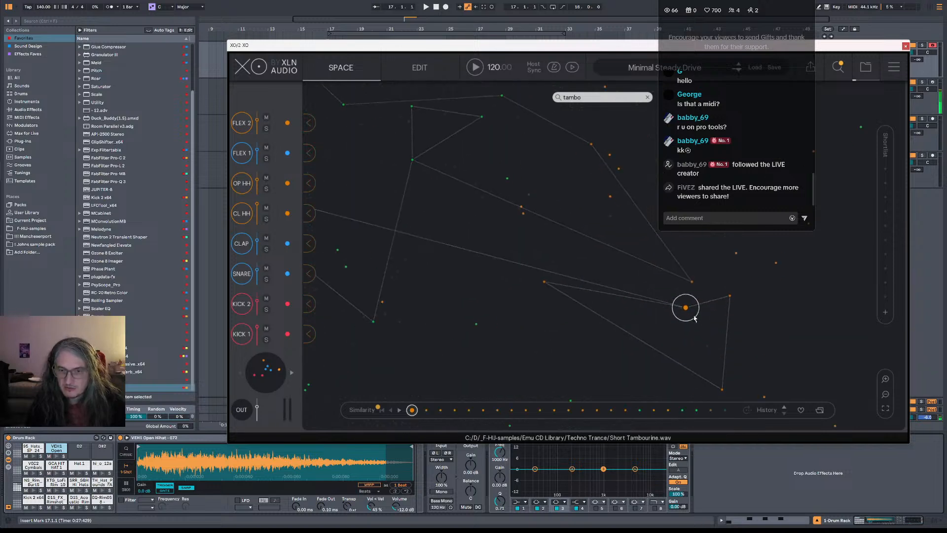
{"action": "scroll", "coordinate": [694, 309], "scroll_direction": "down", "scroll_amount": 2}
{"action": "scroll", "coordinate": [705, 320], "scroll_direction": "down", "scroll_amount": 3}
{"action": "left_click", "coordinate": [673, 335]}
{"action": "left_click", "coordinate": [703, 314]}
Audition outlying orange tambourines such as TAMB ON.1-R.WAV and load TAMB ON.1-L onto the drum rack's D2 pad.
{"action": "left_click_drag", "start_coordinate": [622, 172], "coordinate": [582, 259]}
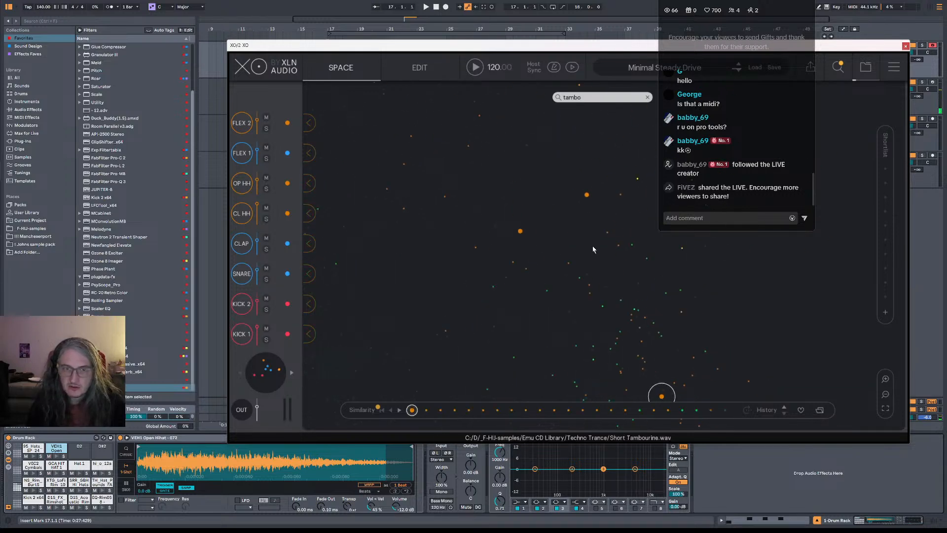
{"action": "left_click", "coordinate": [607, 233]}
{"action": "left_click_drag", "start_coordinate": [676, 374], "coordinate": [657, 344]}
{"action": "left_click", "coordinate": [654, 364]}
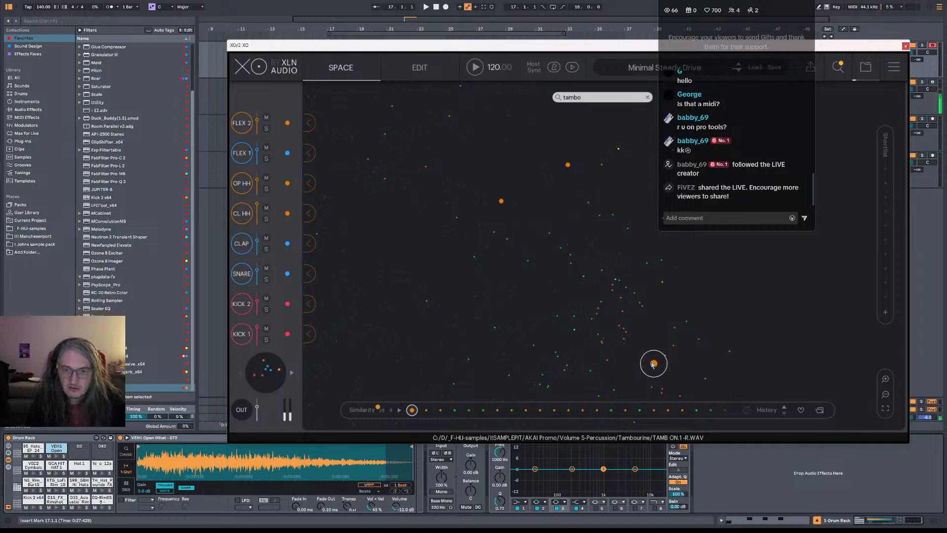
{"action": "left_click", "coordinate": [644, 360]}
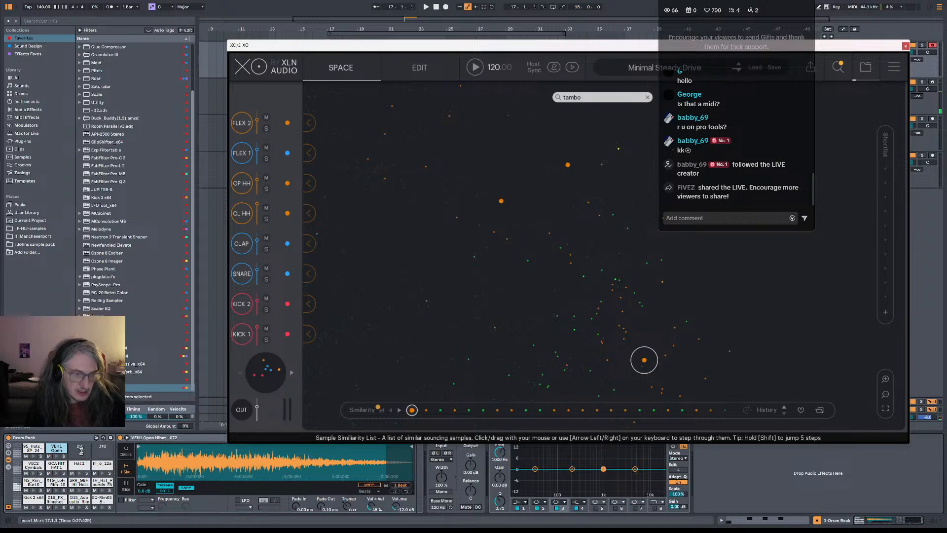
{"action": "left_click_drag", "start_coordinate": [81, 452], "coordinate": [82, 451]}
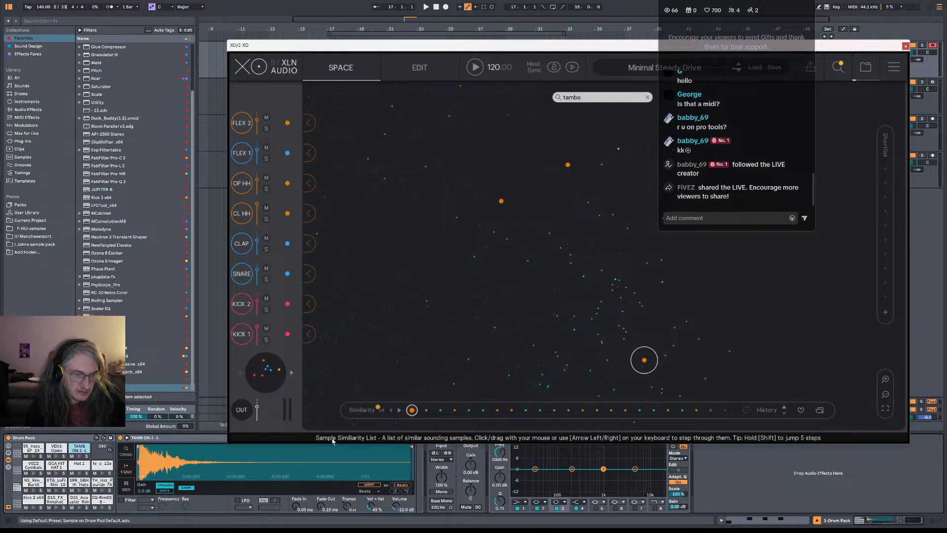
Compare samples in TAMB ON.1-L's similarity list, including TAMB OPH.1-R.WAV and Tmbourin C 5 Shake.
{"action": "left_click", "coordinate": [426, 412]}
{"action": "left_click", "coordinate": [415, 412]}
{"action": "left_click", "coordinate": [425, 411]}
{"action": "left_click", "coordinate": [440, 410]}
{"action": "left_click", "coordinate": [453, 410]}
{"action": "left_click", "coordinate": [440, 410]}
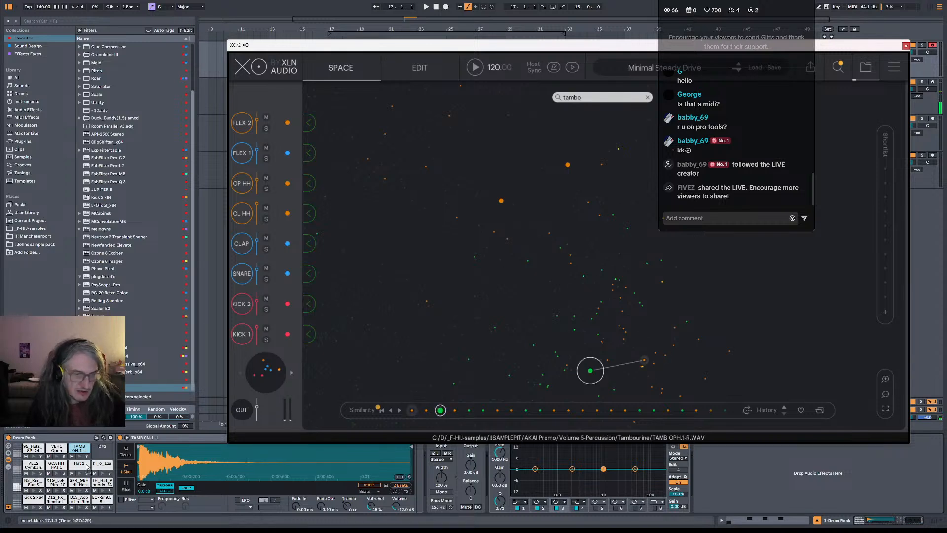
{"action": "left_click", "coordinate": [469, 410]}
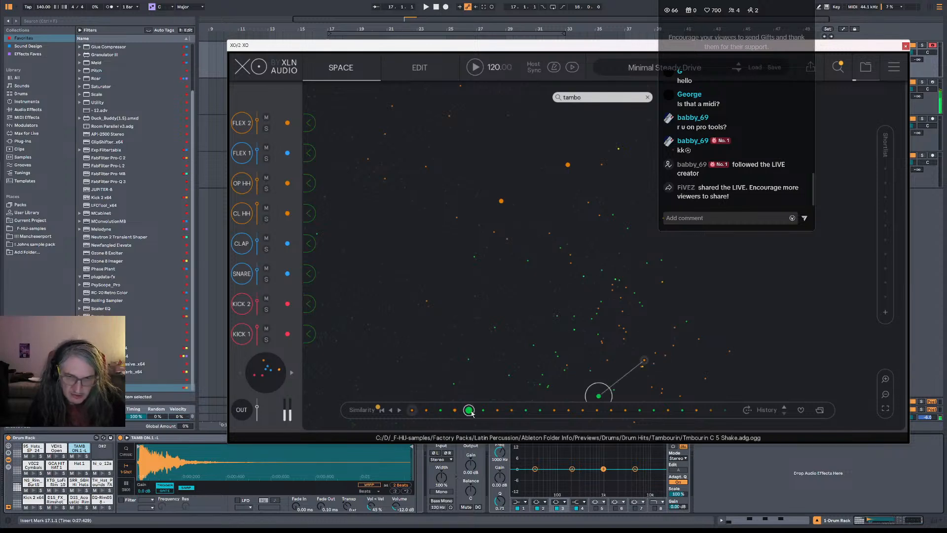
{"action": "left_click", "coordinate": [497, 410]}
{"action": "left_click", "coordinate": [469, 410]}
{"action": "left_click", "coordinate": [554, 409]}
{"action": "left_click", "coordinate": [582, 410]}
{"action": "left_click", "coordinate": [597, 410]}
{"action": "left_click", "coordinate": [611, 410]}
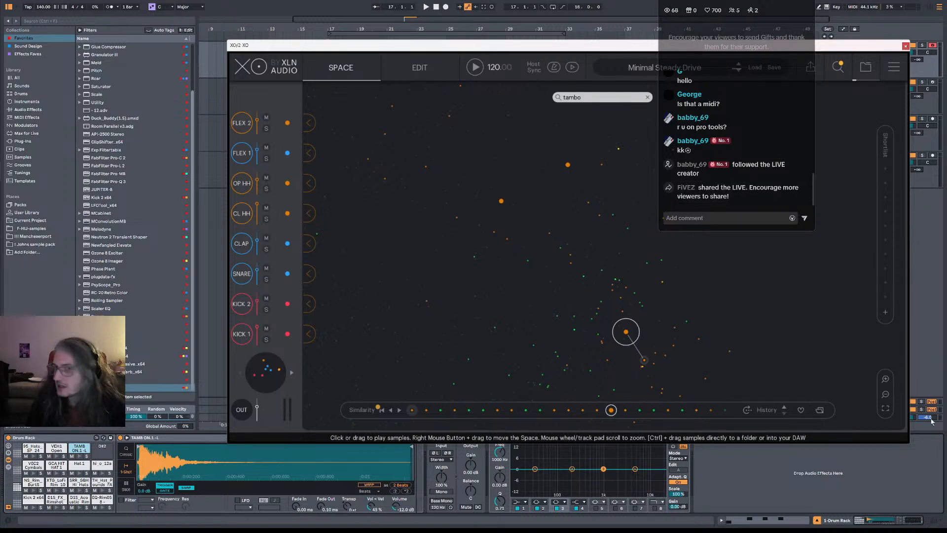
Compare the more distant similar tambourines, load TAMB S.1 -R onto the drum rack's D#2 pad, and close XO.
{"action": "left_click", "coordinate": [667, 410]}
{"action": "left_click", "coordinate": [682, 410]}
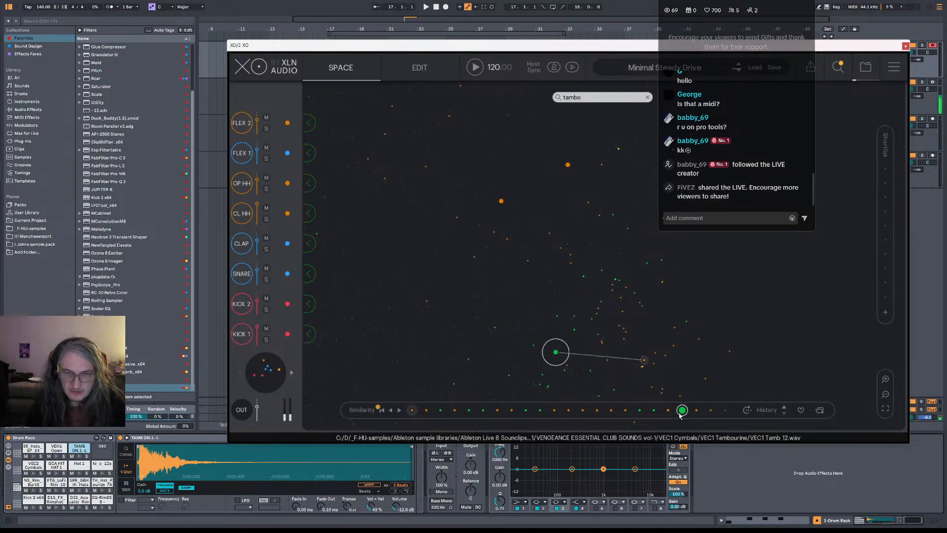
{"action": "left_click", "coordinate": [697, 411]}
{"action": "left_click", "coordinate": [697, 411]}
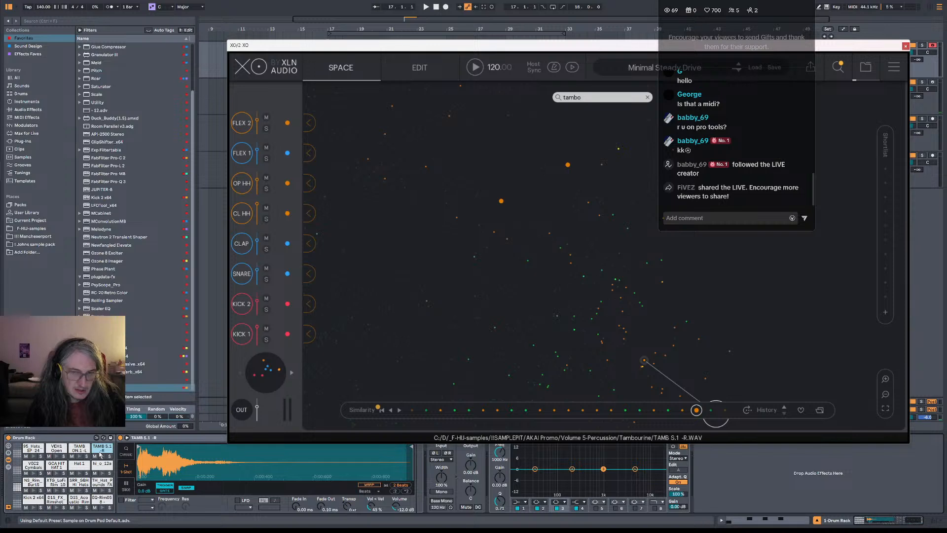
{"action": "left_click", "coordinate": [698, 412]}
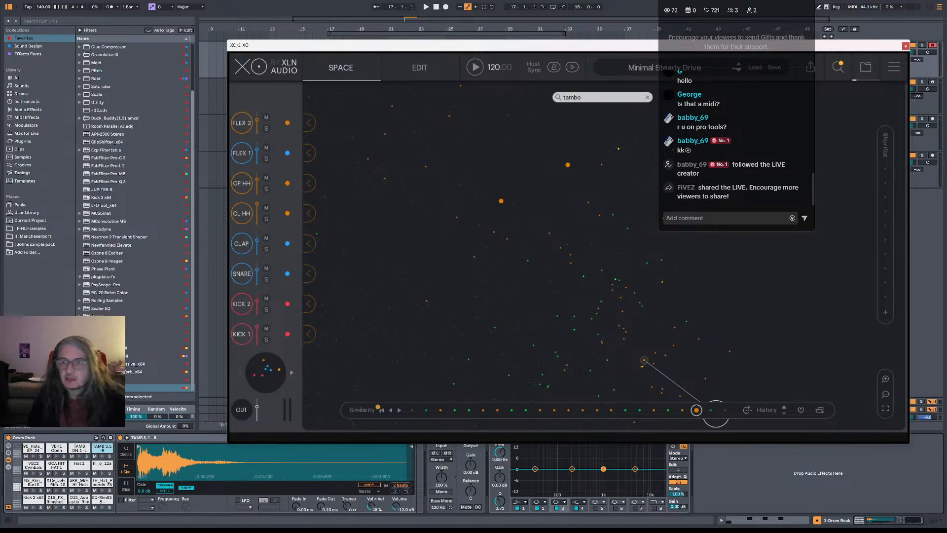
{"action": "left_click", "coordinate": [905, 46]}
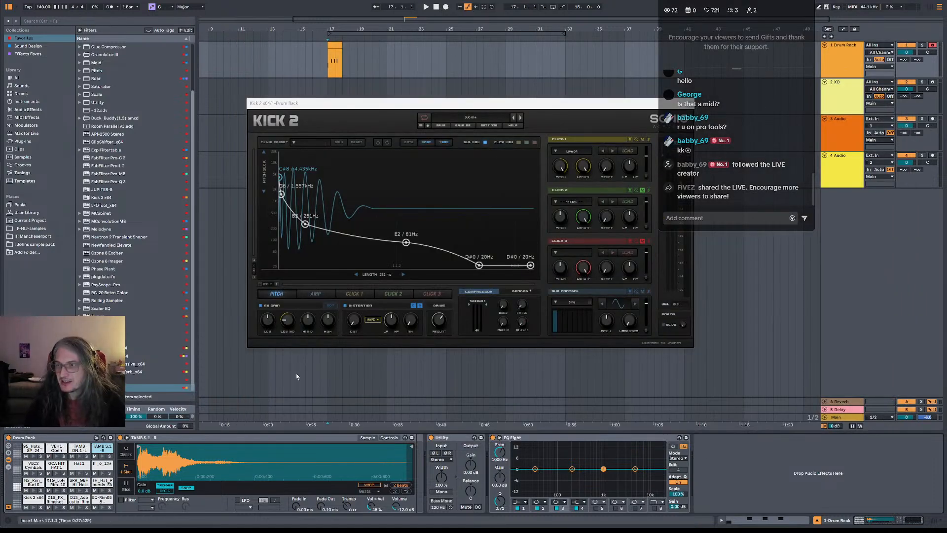
Open the drum clip's notes and set the middle rimshot's velocity to 23 while listening to the pattern.
{"action": "key", "text": "space"}
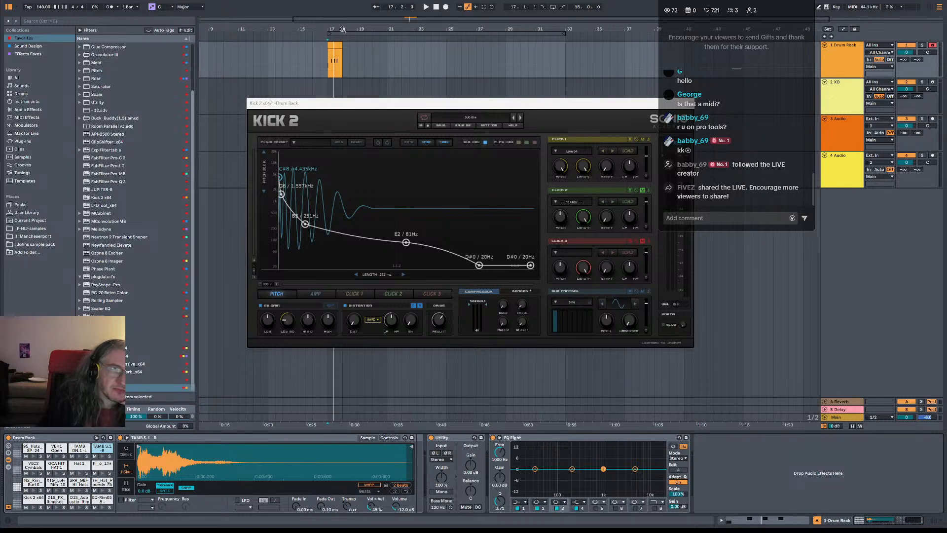
{"action": "left_click_drag", "start_coordinate": [341, 31], "coordinate": [341, 39]}
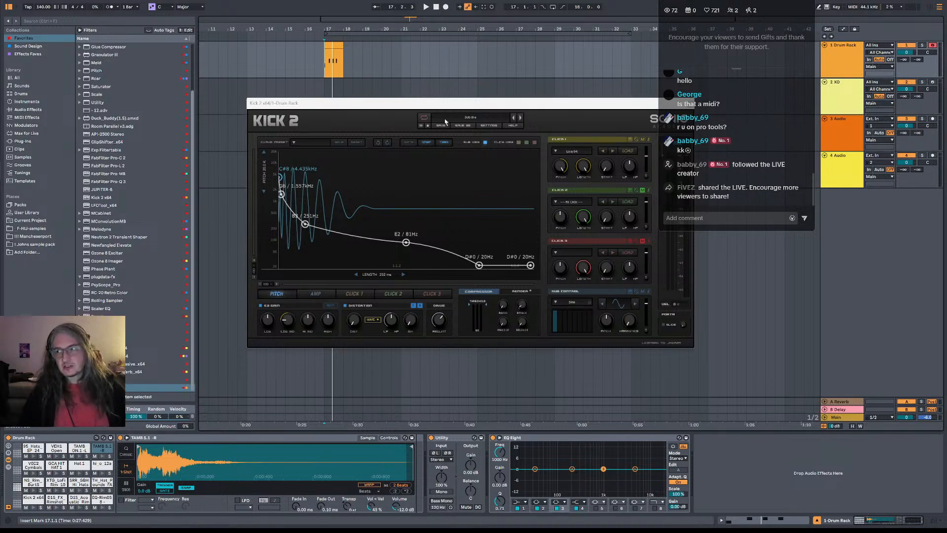
{"action": "double_click", "coordinate": [335, 60]}
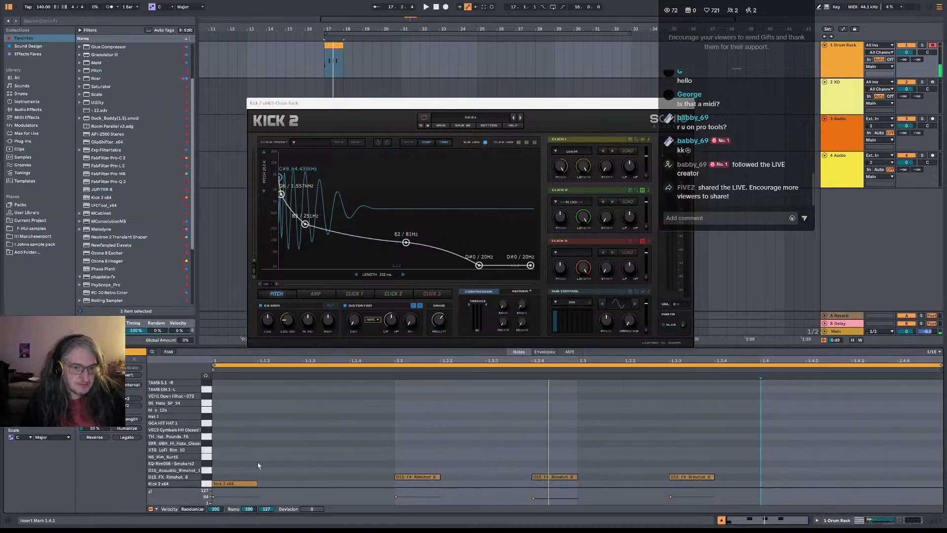
{"action": "left_click_drag", "start_coordinate": [534, 498], "coordinate": [536, 501]}
{"action": "key", "text": "space"}
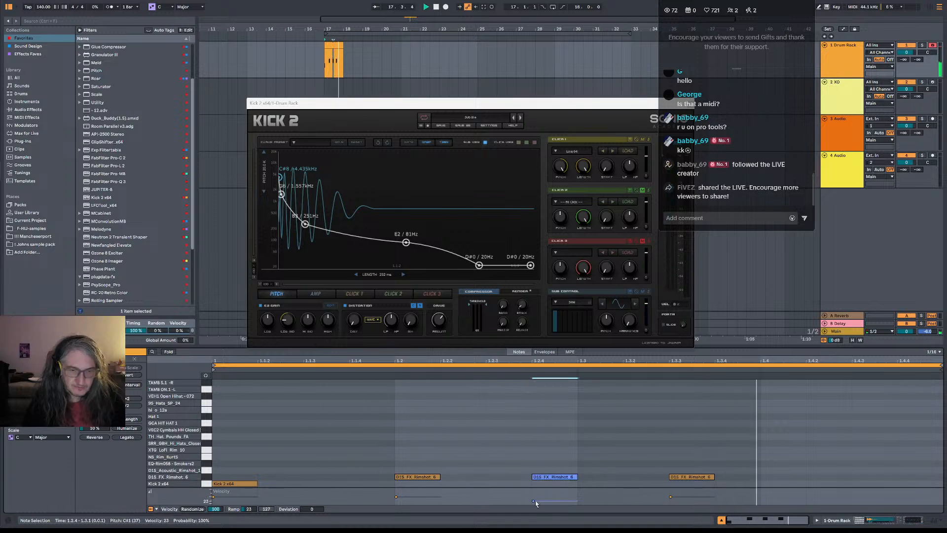
Enable note preview, move the three rimshot notes to the EQ-Rim058 - Smokers2 lane, and play the pattern.
{"action": "left_click_drag", "start_coordinate": [373, 457], "coordinate": [715, 486]}
{"action": "left_click_drag", "start_coordinate": [409, 476], "coordinate": [414, 470]}
{"action": "left_click", "coordinate": [206, 376]}
{"action": "left_click_drag", "start_coordinate": [419, 471], "coordinate": [421, 463]}
{"action": "key", "text": "space"}
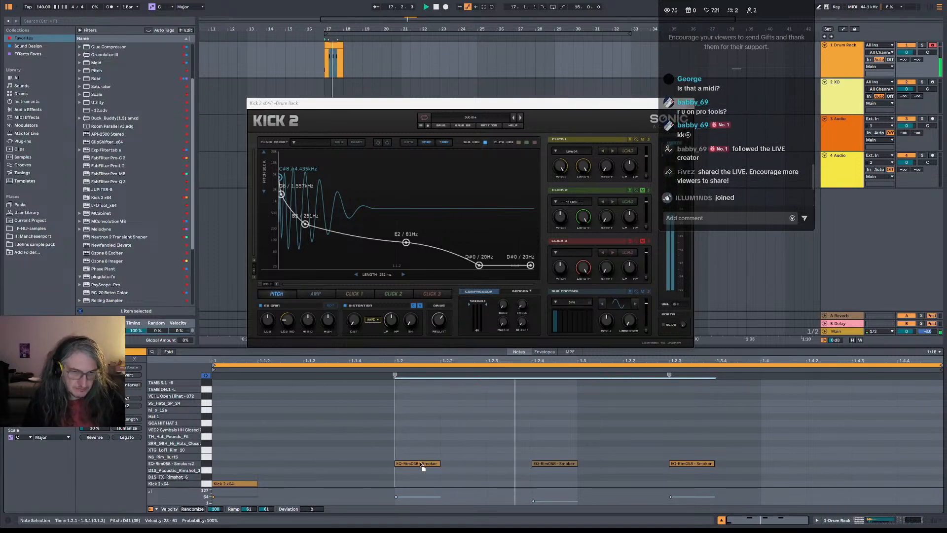
{"action": "key", "text": "space"}
{"action": "left_click", "coordinate": [530, 475]}
{"action": "mouse_move", "coordinate": [562, 464]}
{"action": "left_mouse_down"}
{"action": "mouse_move", "coordinate": [648, 469]}
{"action": "mouse_move", "coordinate": [530, 469]}
{"action": "mouse_move", "coordinate": [577, 464]}
{"action": "left_mouse_up"}
{"action": "key", "text": "space"}
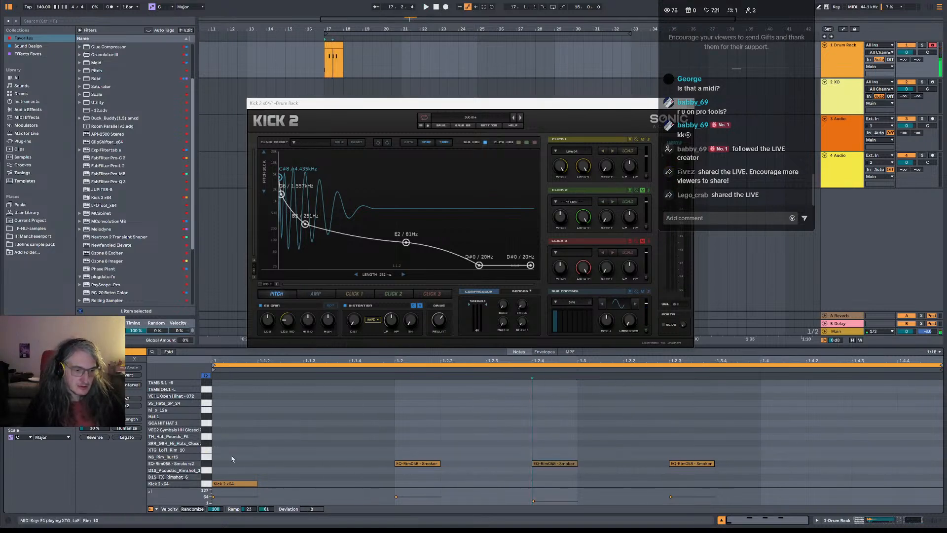
Move the three rim notes up to the XTG LoFi Rim 10 lane.
{"action": "left_click", "coordinate": [436, 466]}
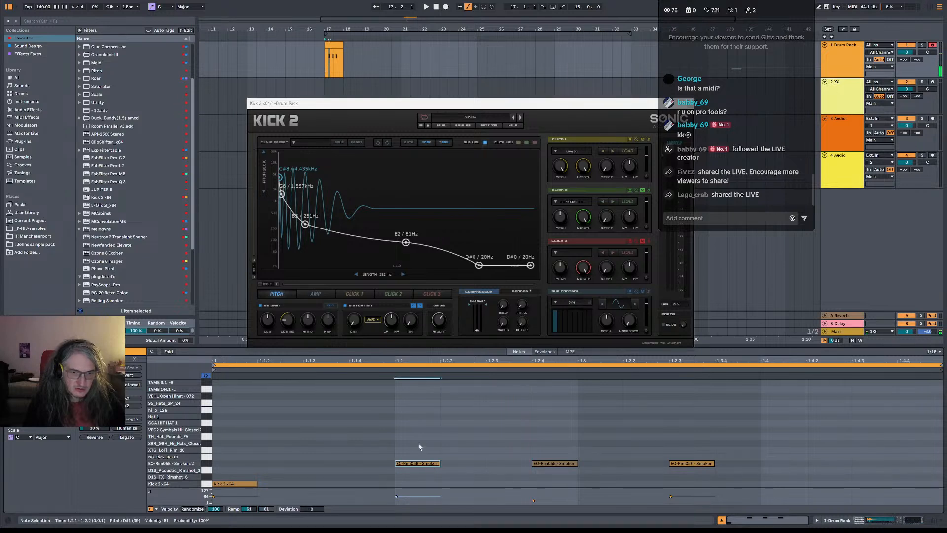
{"action": "left_click_drag", "start_coordinate": [417, 447], "coordinate": [748, 483]}
{"action": "key", "text": "Up"}
{"action": "key", "text": "Up"}
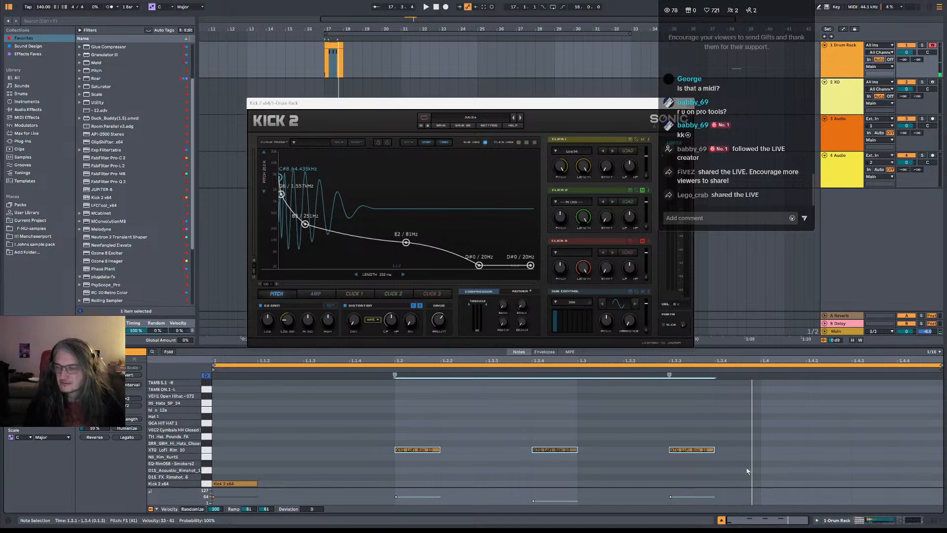
Compare the three rim notes on the NS_Rim_Burt1 lane and settle them on the EQ-Rim058 - Smokers2 lane.
{"action": "key", "text": "Down"}
{"action": "key", "text": "Down"}
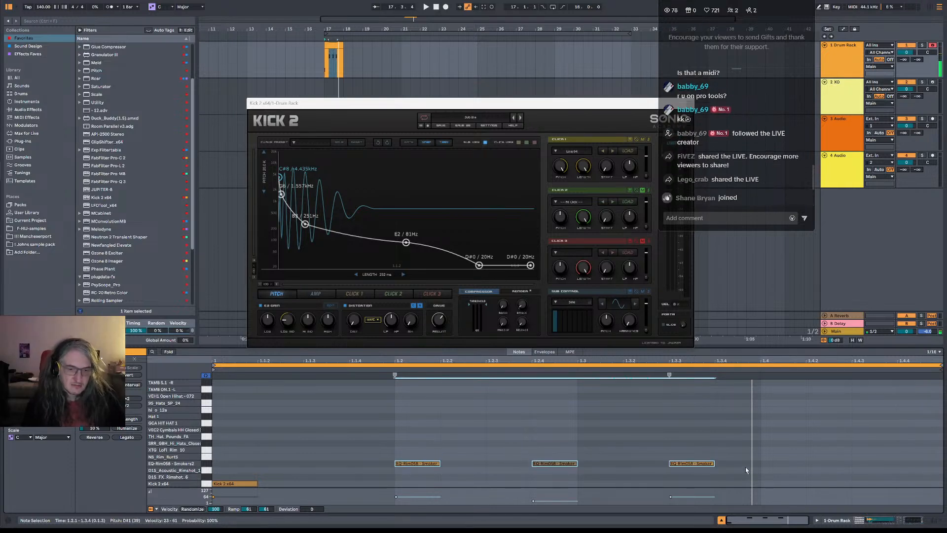
{"action": "key", "text": "Up"}
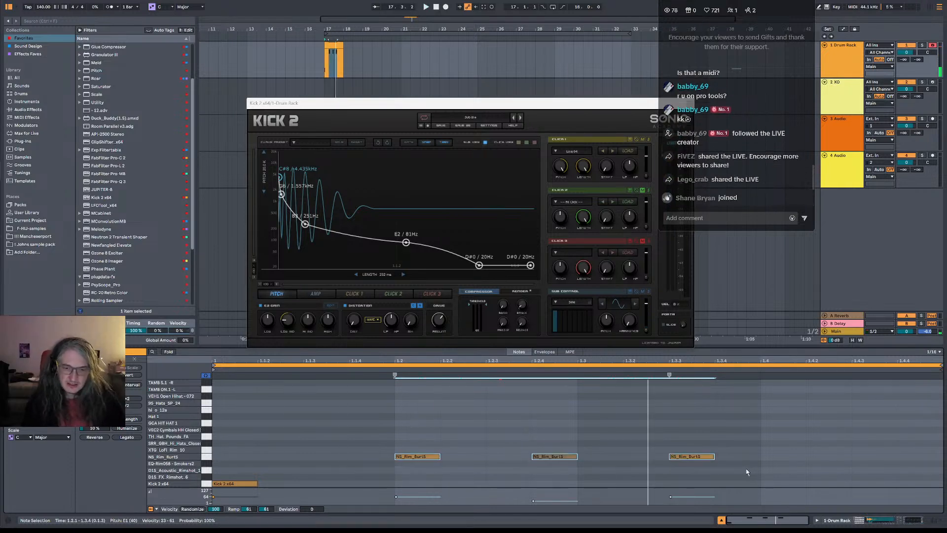
{"action": "key", "text": "Down"}
{"action": "left_click", "coordinate": [362, 452]}
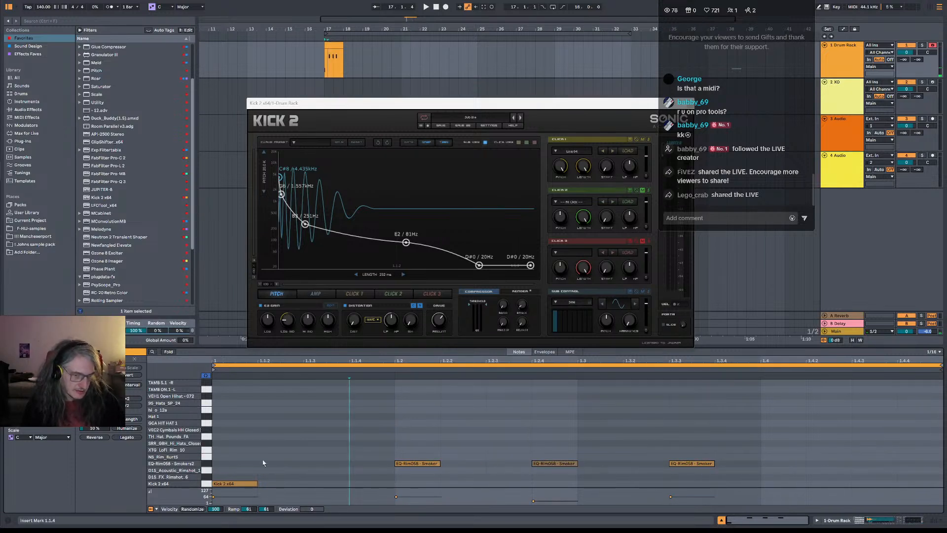
{"action": "left_click_drag", "start_coordinate": [365, 446], "coordinate": [732, 468]}
{"action": "key", "text": "Up"}
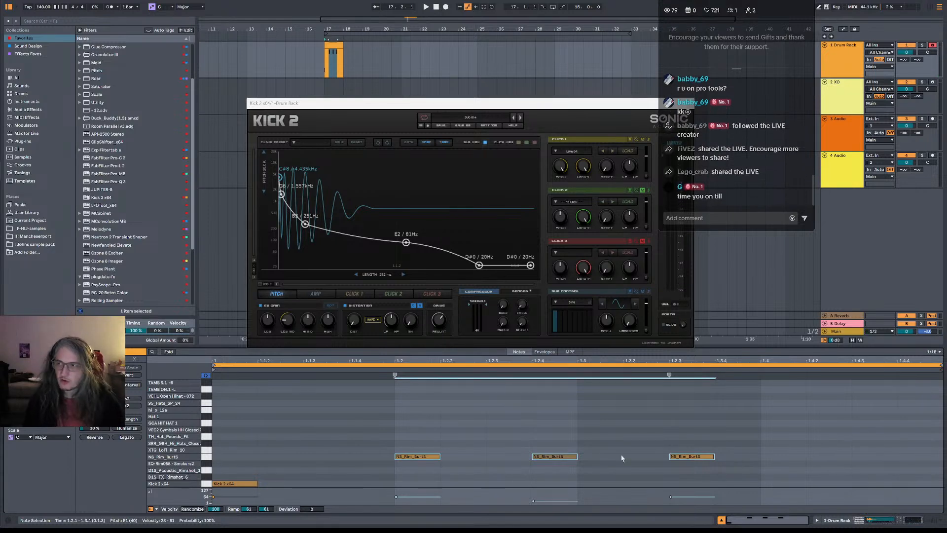
{"action": "key", "text": "Down"}
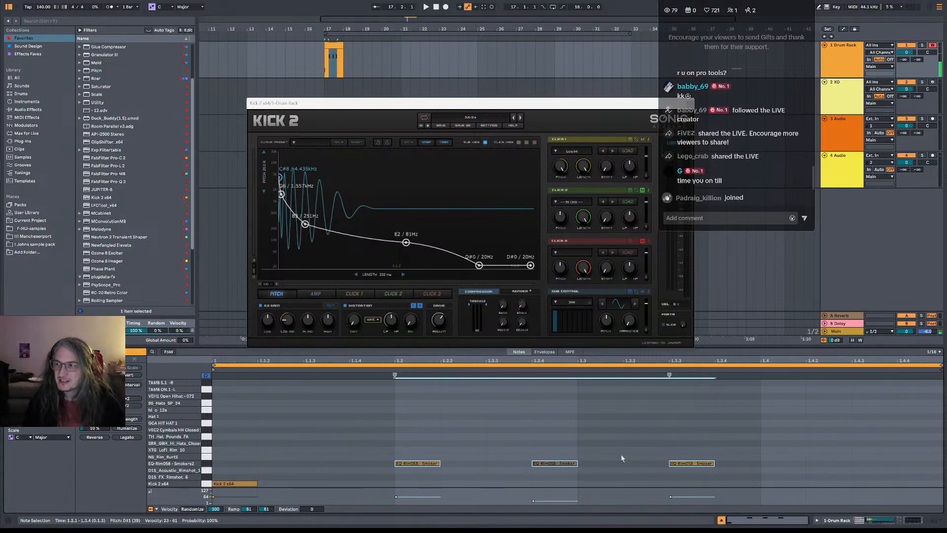
Audition the rim, hi-hat and tambourine sounds of the drum rack one by one, from NS_Rim_Burt1 up to TAMB S.1 -R.
{"action": "left_click", "coordinate": [206, 450]}
{"action": "left_click", "coordinate": [206, 455]}
{"action": "left_click", "coordinate": [206, 443]}
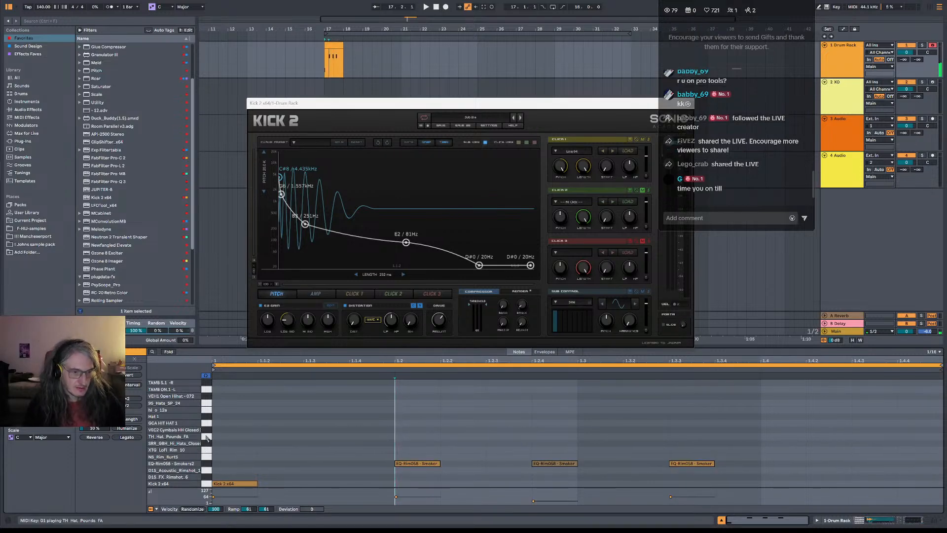
{"action": "left_click", "coordinate": [208, 437]}
{"action": "left_click", "coordinate": [207, 410]}
{"action": "left_click", "coordinate": [206, 417]}
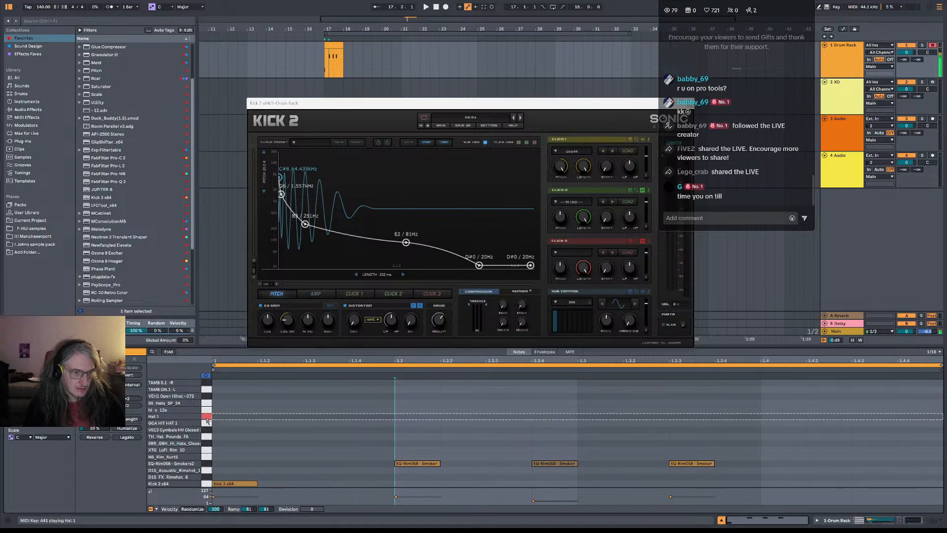
{"action": "left_click", "coordinate": [207, 405]}
{"action": "left_click", "coordinate": [207, 396]}
{"action": "left_click", "coordinate": [206, 389]}
{"action": "left_click", "coordinate": [206, 383]}
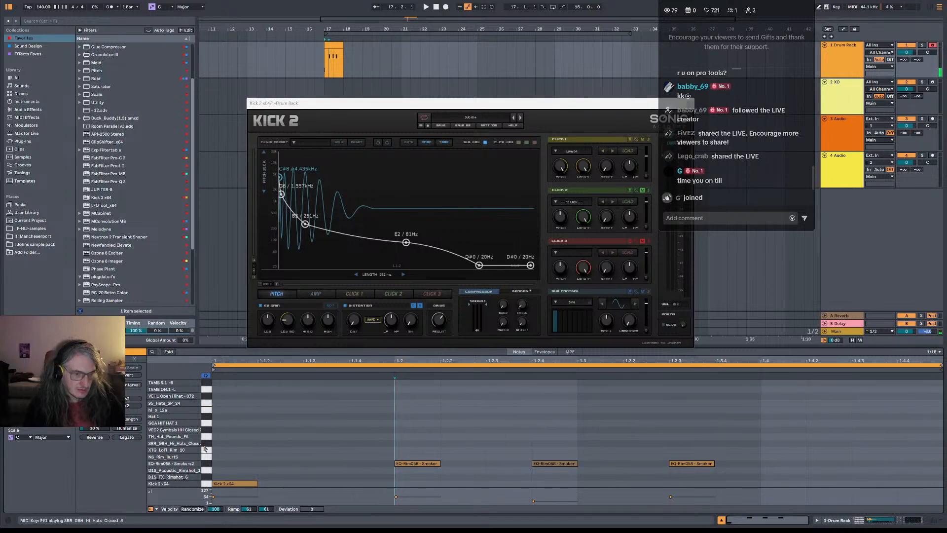
Add closed hi-hat notes on the SRR_GBH_Hi_Hats_Closed lane at 1.1.3 and 1.2.3 while playing the pattern.
{"action": "left_click", "coordinate": [430, 446]}
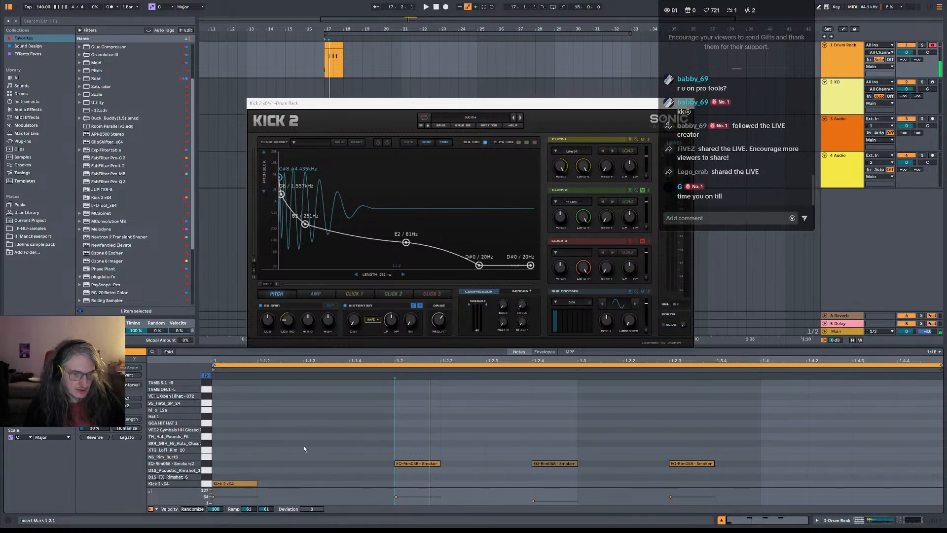
{"action": "double_click", "coordinate": [325, 443]}
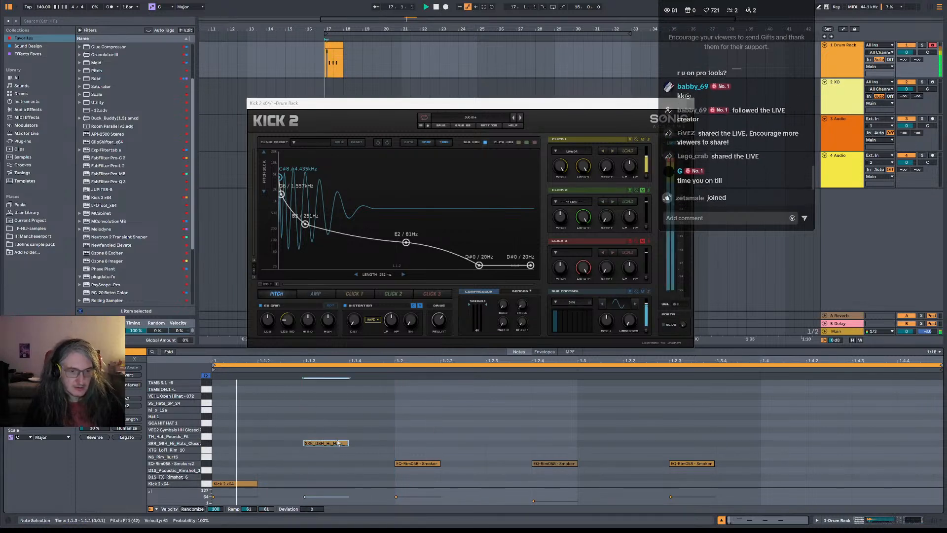
{"action": "left_click_drag", "start_coordinate": [335, 448], "coordinate": [381, 447]}
{"action": "key", "text": "space"}
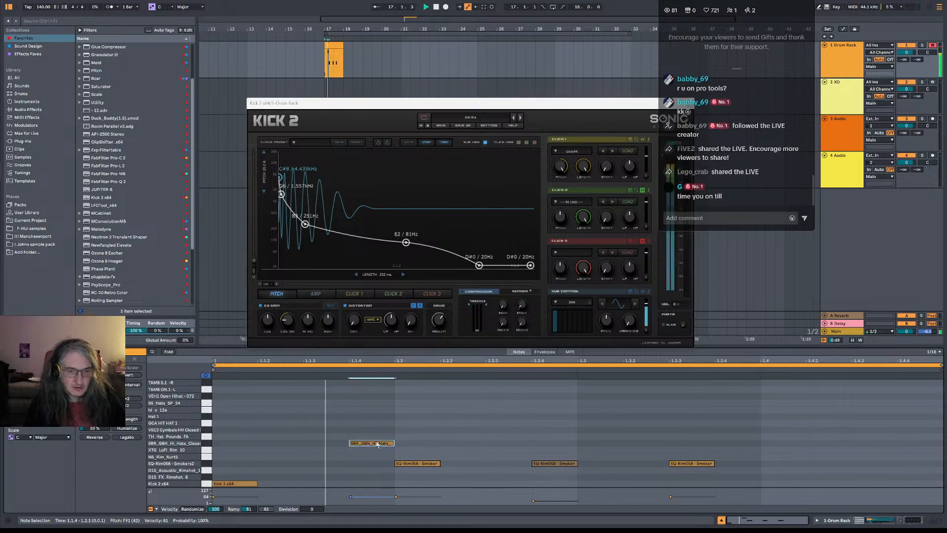
{"action": "mouse_move", "coordinate": [377, 444]}
{"action": "left_mouse_down"}
{"action": "mouse_move", "coordinate": [390, 449]}
{"action": "mouse_move", "coordinate": [333, 446]}
{"action": "left_mouse_up"}
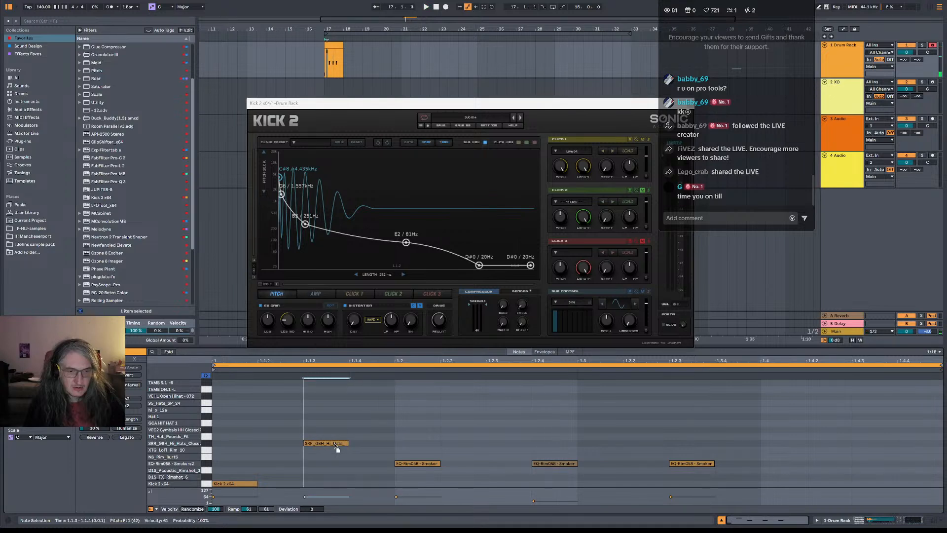
{"action": "double_click", "coordinate": [454, 446]}
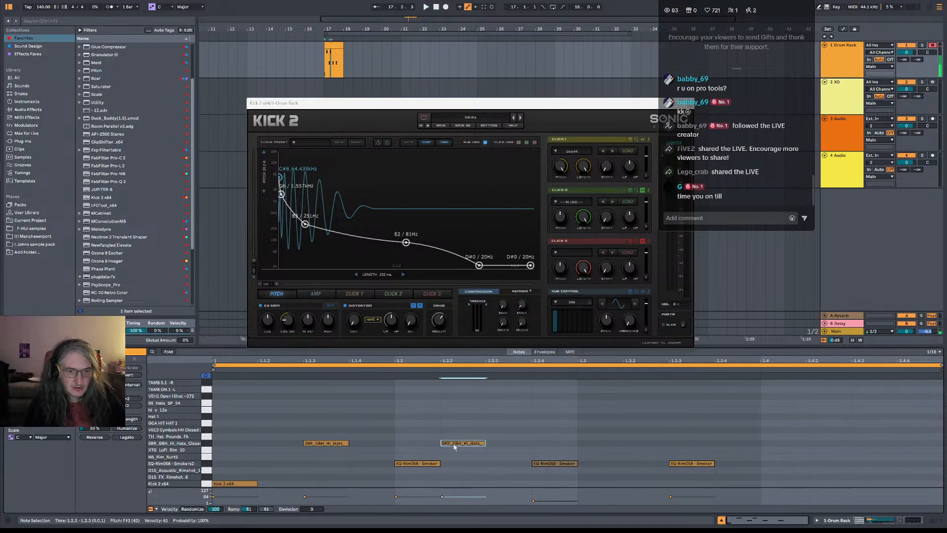
{"action": "left_click_drag", "start_coordinate": [483, 448], "coordinate": [551, 449]}
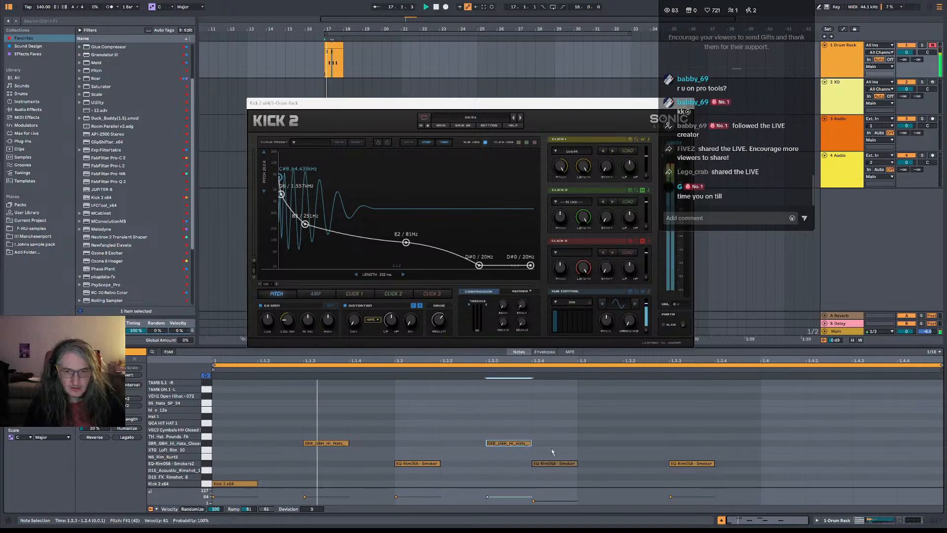
Add three more closed hi-hat notes on the SRR_GBH_Hi_Hats_Closed lane at 1.3.1, 1.4.1 and 1.4.4.
{"action": "double_click", "coordinate": [613, 443]}
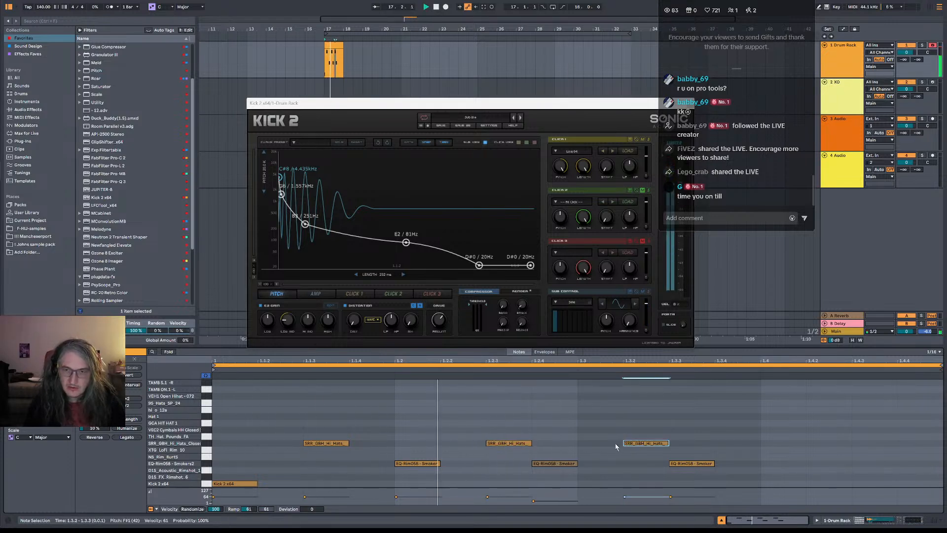
{"action": "double_click", "coordinate": [781, 444]}
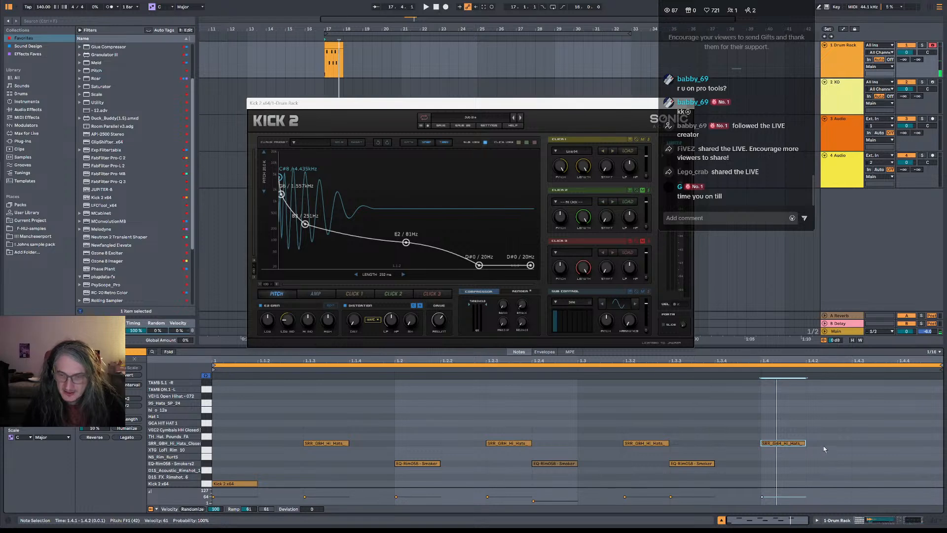
{"action": "double_click", "coordinate": [879, 444]}
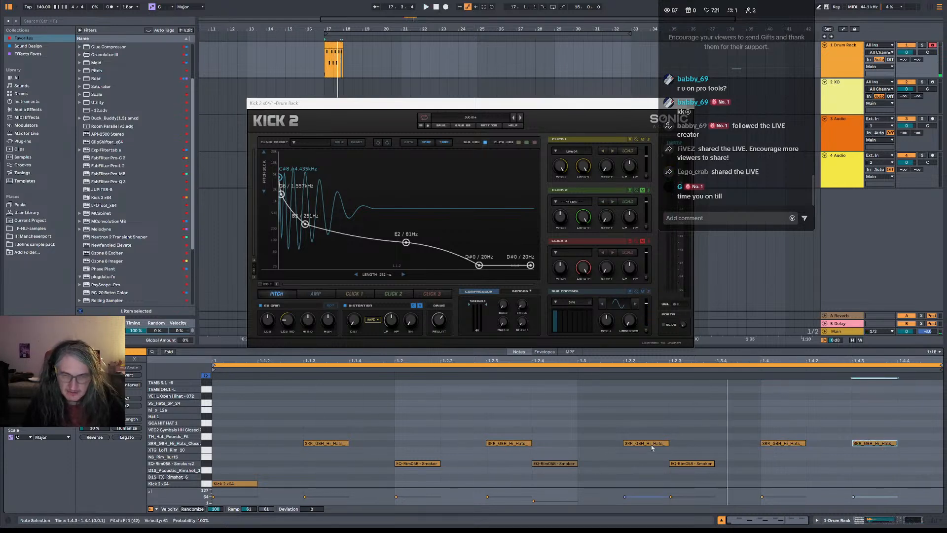
{"action": "left_click_drag", "start_coordinate": [652, 445], "coordinate": [606, 443]}
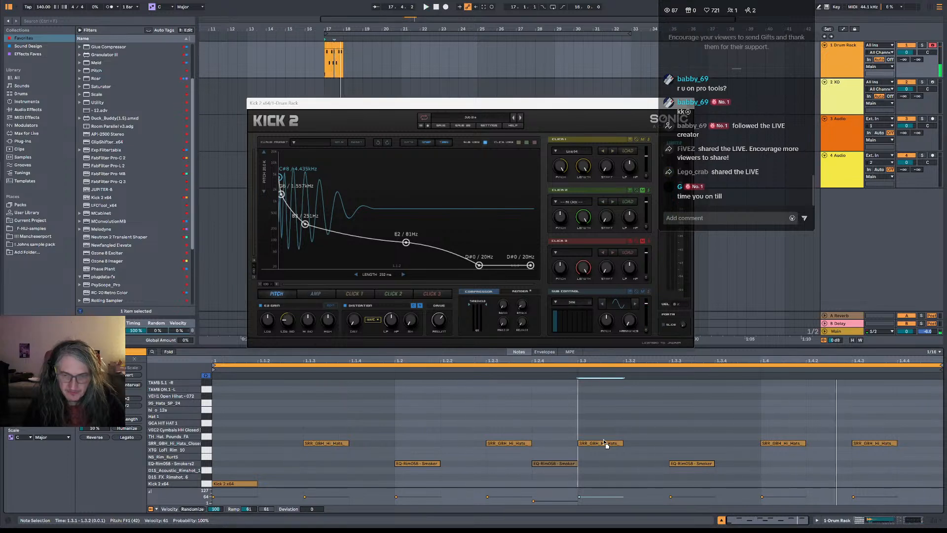
{"action": "left_click_drag", "start_coordinate": [873, 444], "coordinate": [917, 445]}
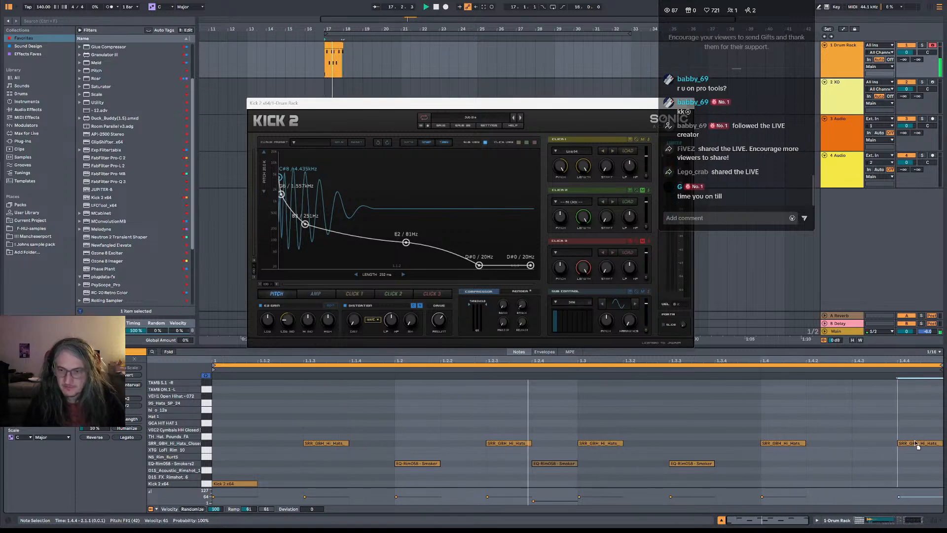
Shift the closed hi-hat at 1.4.1 to 1.4.2 and extend the looping drum clip to bar 21.
{"action": "double_click", "coordinate": [830, 444]}
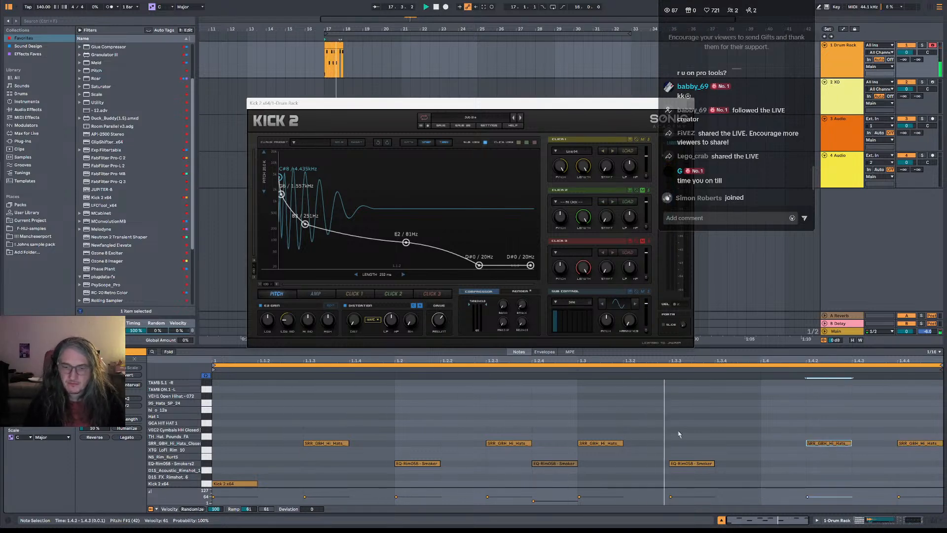
{"action": "left_click_drag", "start_coordinate": [832, 444], "coordinate": [787, 444]}
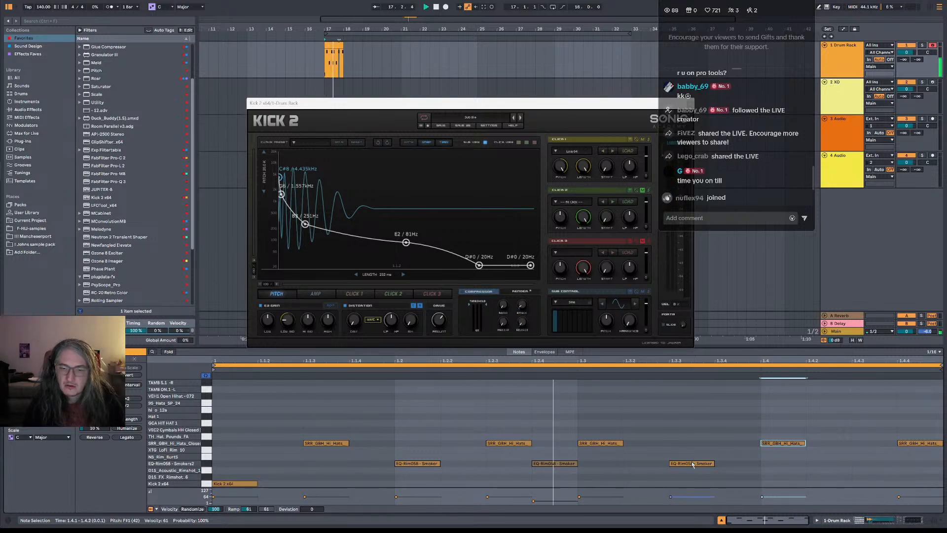
{"action": "left_click_drag", "start_coordinate": [772, 450], "coordinate": [832, 445]}
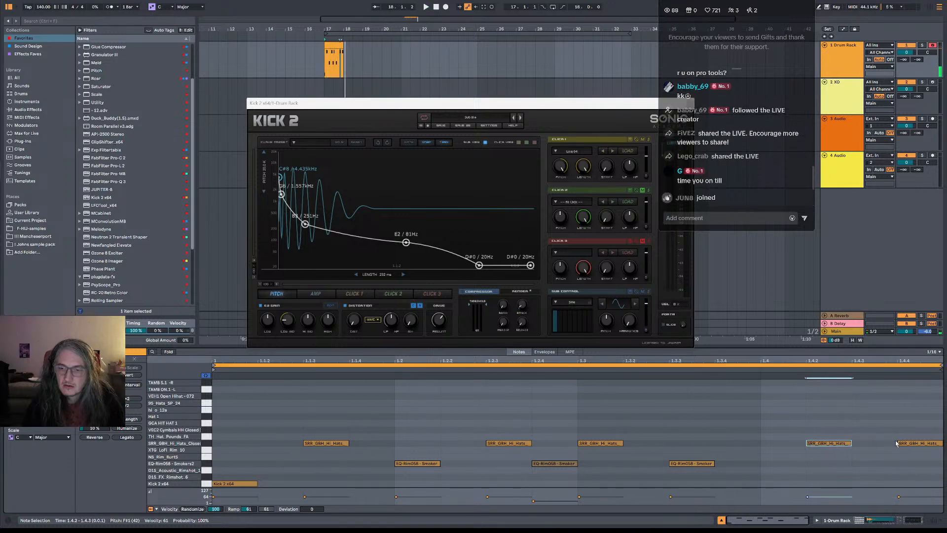
{"action": "left_click_drag", "start_coordinate": [345, 58], "coordinate": [420, 58]}
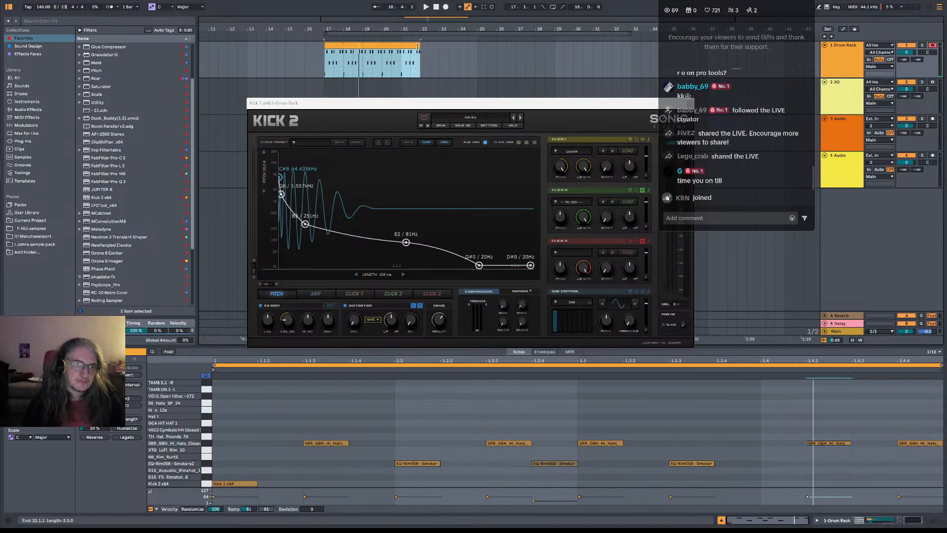
{"action": "left_click_drag", "start_coordinate": [420, 58], "coordinate": [402, 58]}
Delete the closed hi-hat at 1.4.4, add a Hat 1 note at 1.4.3, and play the pattern.
{"action": "left_click", "coordinate": [875, 455]}
{"action": "double_click", "coordinate": [916, 442]}
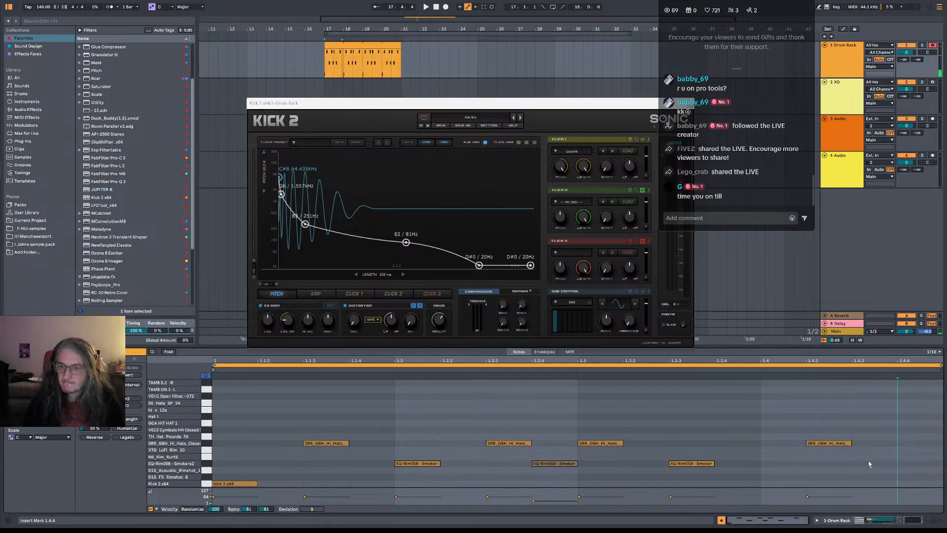
{"action": "double_click", "coordinate": [864, 418]}
{"action": "key", "text": "space"}
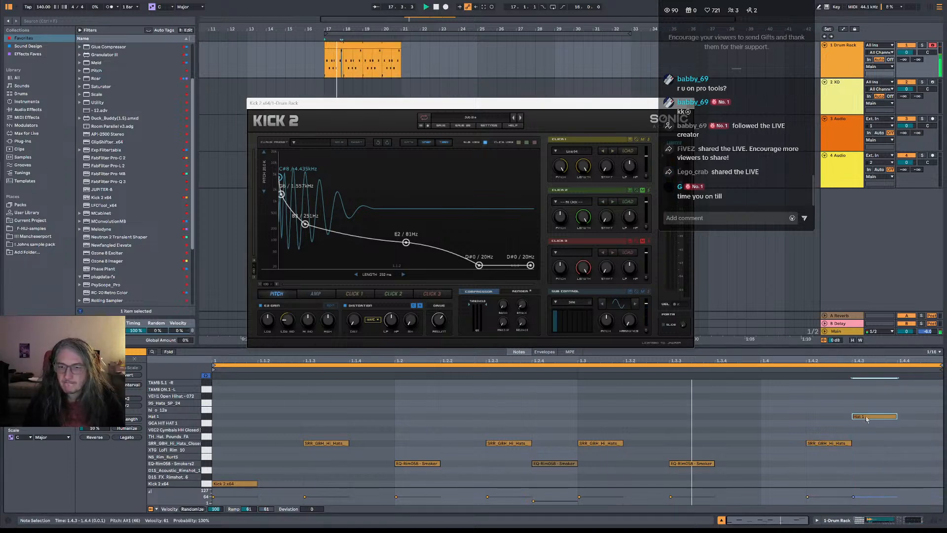
Replace the closed hi-hat at 1.4.2 with an EQ-Rim058 - Smokers2 note and add a closed hi-hat at 1.4.1.
{"action": "double_click", "coordinate": [840, 442]}
{"action": "double_click", "coordinate": [827, 464]}
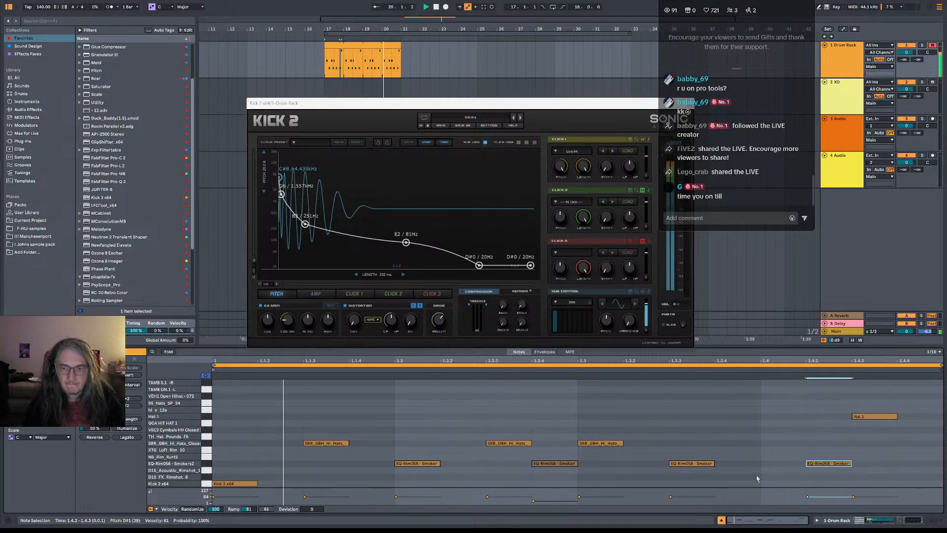
{"action": "double_click", "coordinate": [772, 445]}
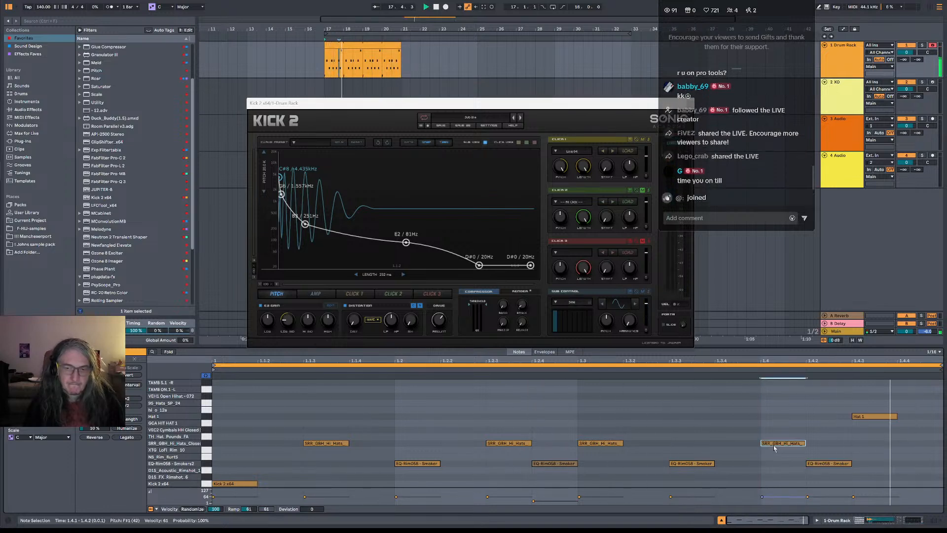
Add a TH_Hat_Pounds_FA note at 1.1.2, set its velocity to 32, and replay the pattern.
{"action": "double_click", "coordinate": [274, 437]}
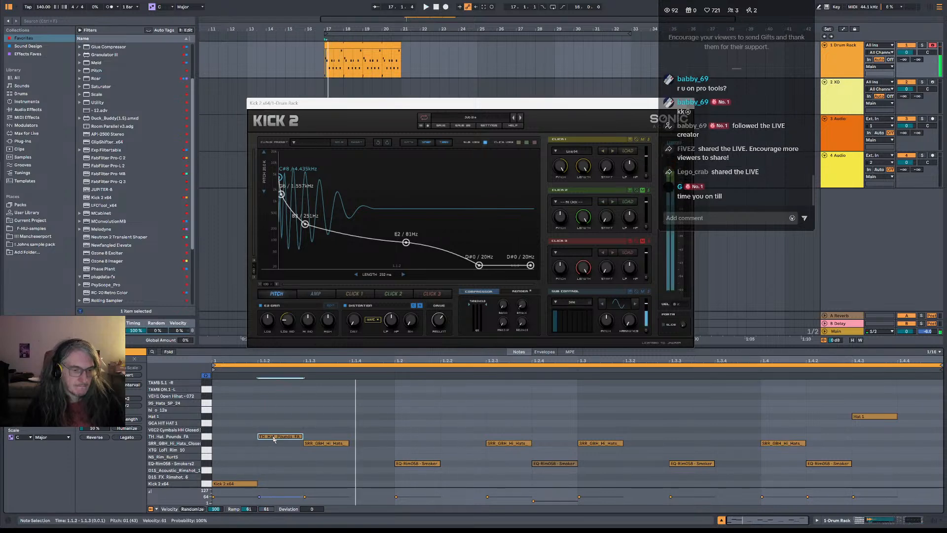
{"action": "left_click_drag", "start_coordinate": [259, 497], "coordinate": [259, 500]}
{"action": "key", "text": "space"}
{"action": "key", "text": "space"}
{"action": "key", "text": "space"}
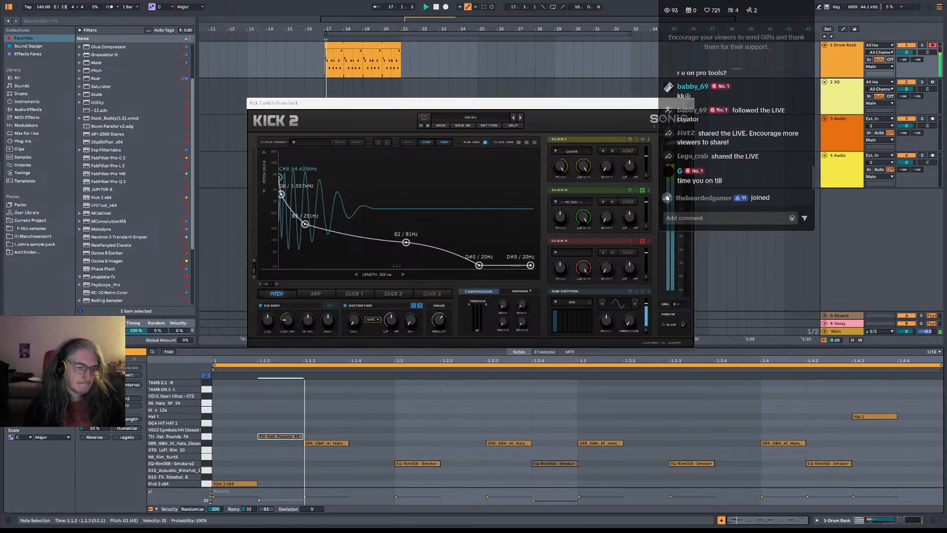
Try a copy of the TH_Hat_Pounds_FA note at 1.1.4, remove it, and toggle playback.
{"action": "left_click_drag", "start_coordinate": [285, 436], "coordinate": [367, 438]}
{"action": "double_click", "coordinate": [366, 436]}
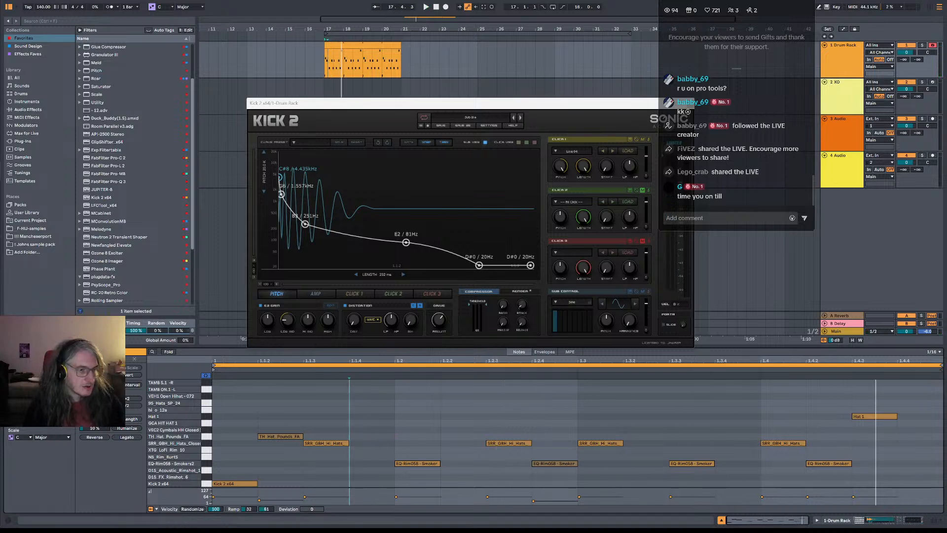
{"action": "key", "text": "space"}
Select the drum clip, enlarge the groove pool, set the groove's Timing to 0%, and listen to the pattern.
{"action": "left_click", "coordinate": [347, 51]}
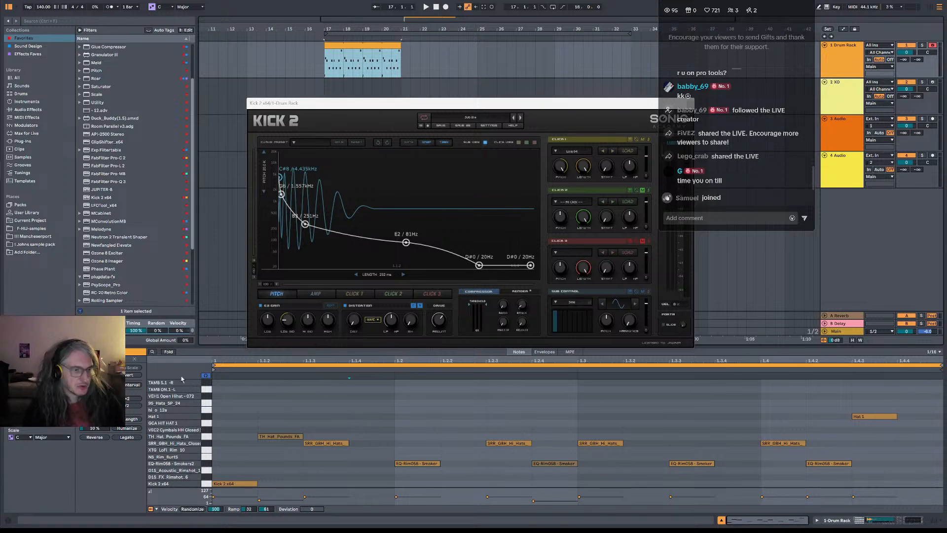
{"action": "left_click", "coordinate": [67, 420]}
{"action": "left_click", "coordinate": [68, 428]}
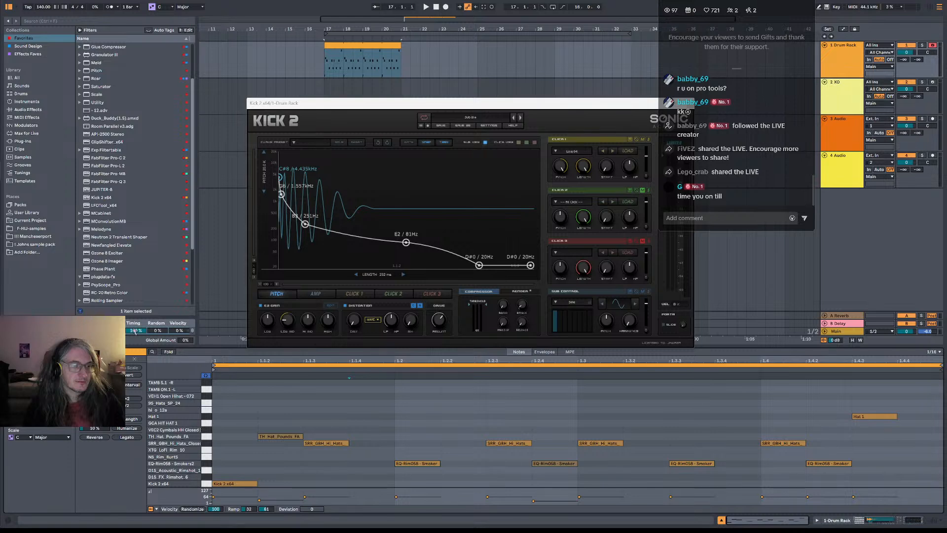
{"action": "key", "text": "space"}
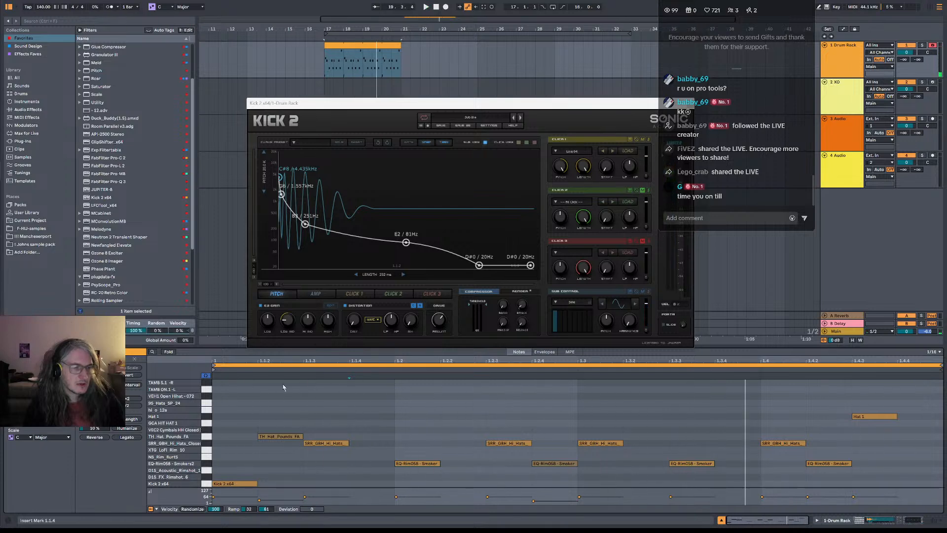
{"action": "left_click_drag", "start_coordinate": [72, 314], "coordinate": [72, 306]}
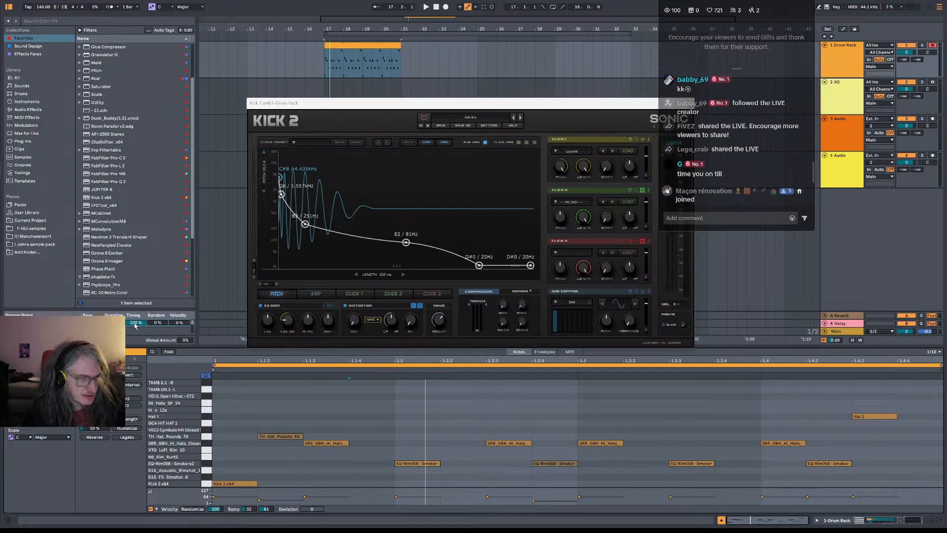
{"action": "left_click_drag", "start_coordinate": [135, 324], "coordinate": [135, 375]}
{"action": "key", "text": "space"}
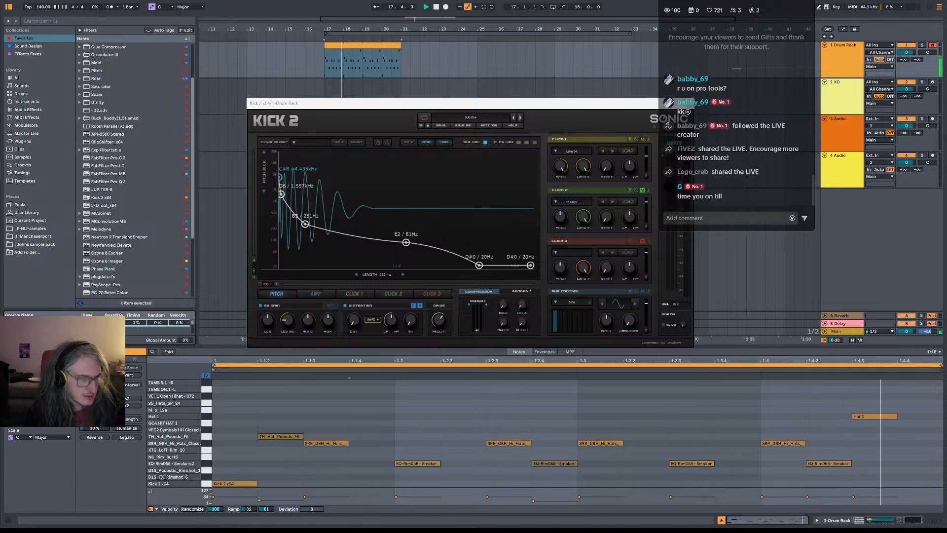
Try the groove's Timing at 100%, 0% and 100% again while listening to the pattern.
{"action": "left_click_drag", "start_coordinate": [135, 323], "coordinate": [136, 273]}
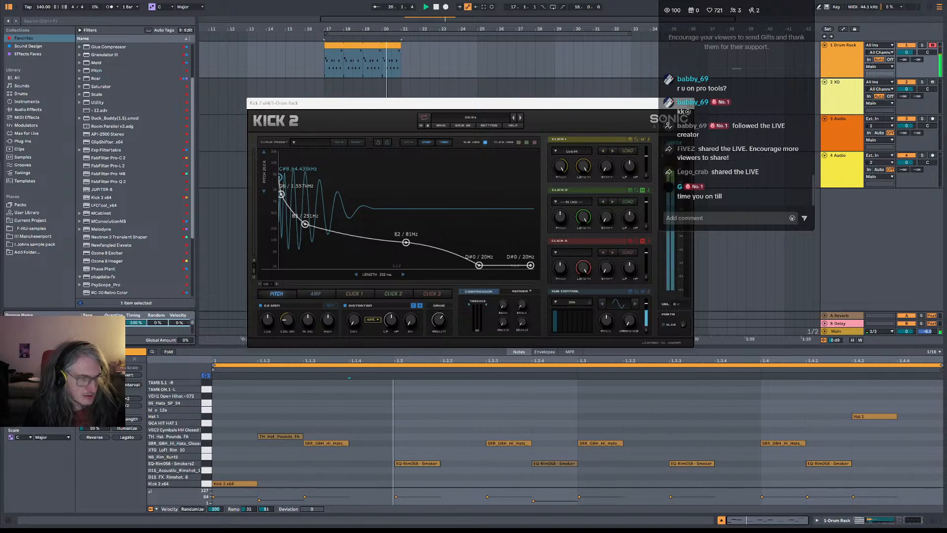
{"action": "left_click", "coordinate": [8, 520]}
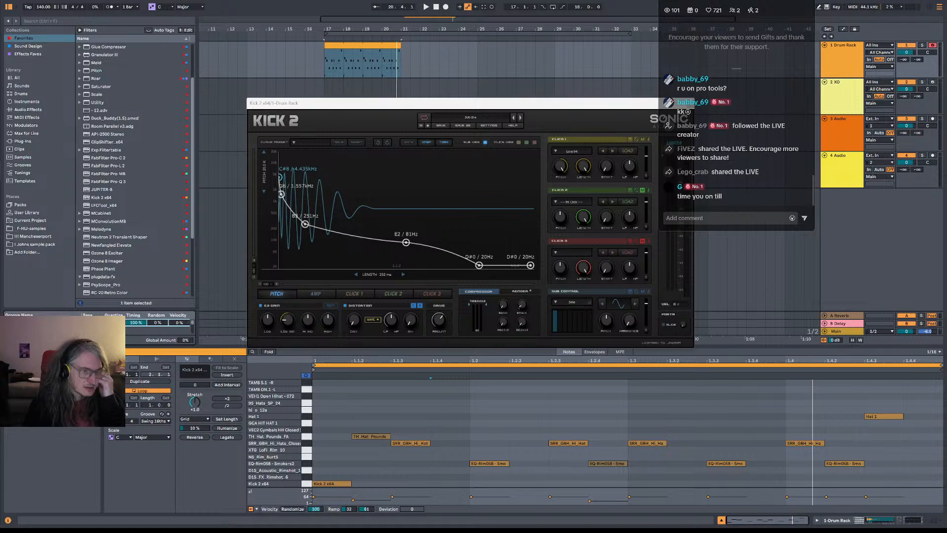
{"action": "left_click", "coordinate": [8, 521]}
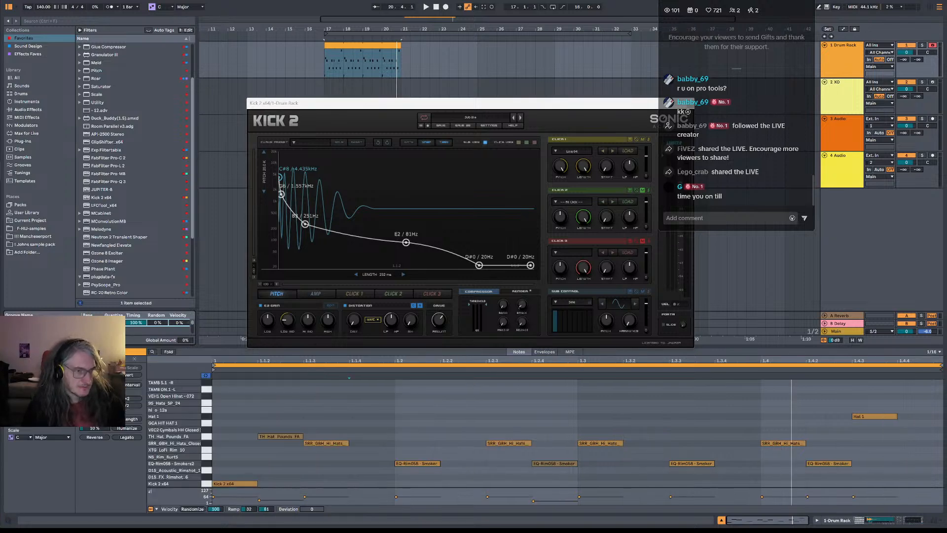
{"action": "key", "text": "space"}
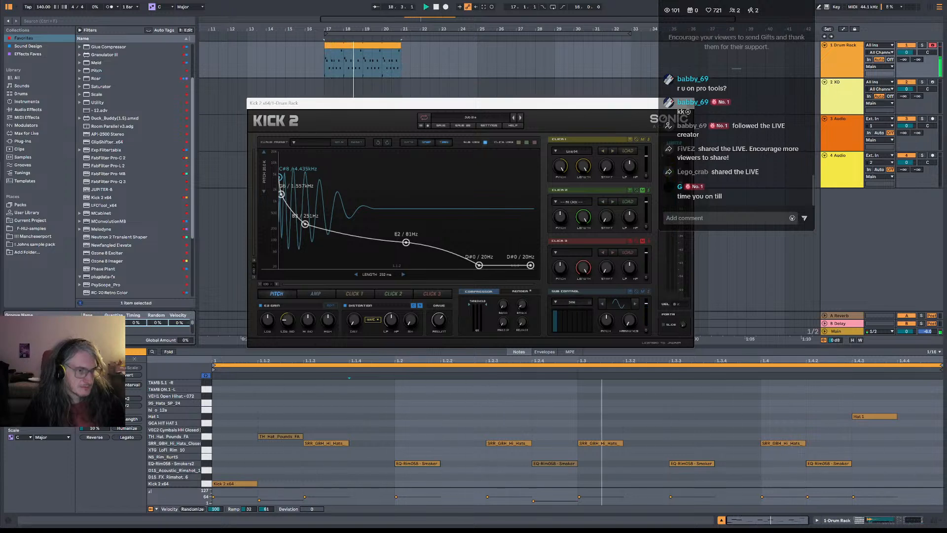
{"action": "mouse_move", "coordinate": [136, 323]}
{"action": "left_mouse_down"}
{"action": "mouse_move", "coordinate": [136, 349]}
{"action": "mouse_move", "coordinate": [136, 323]}
{"action": "left_mouse_up"}
{"action": "key", "text": "space"}
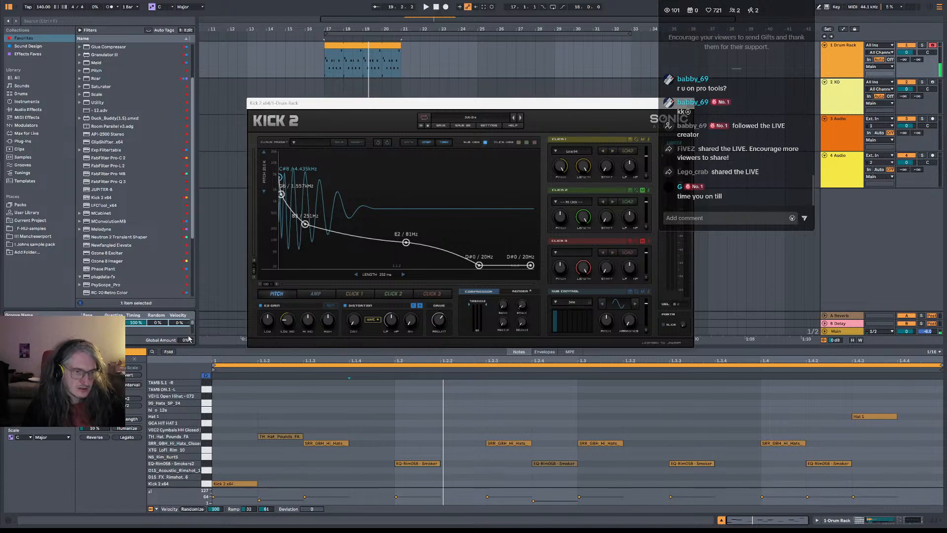
Set the groove pool's Global Amount to 100% and the groove's Timing to 70% while listening to the pattern.
{"action": "key", "text": "space"}
{"action": "left_click_drag", "start_coordinate": [189, 341], "coordinate": [190, 276]}
{"action": "double_click", "coordinate": [190, 341]}
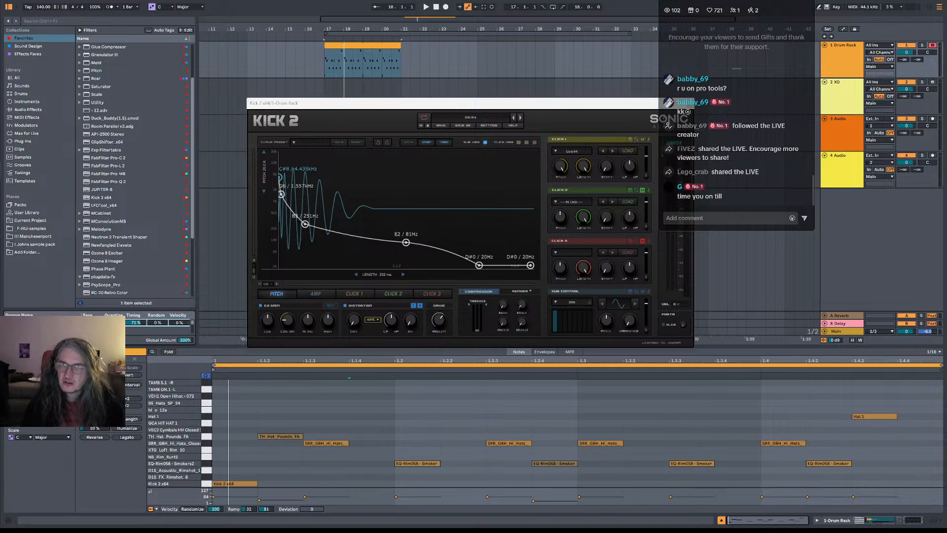
{"action": "key", "text": "space"}
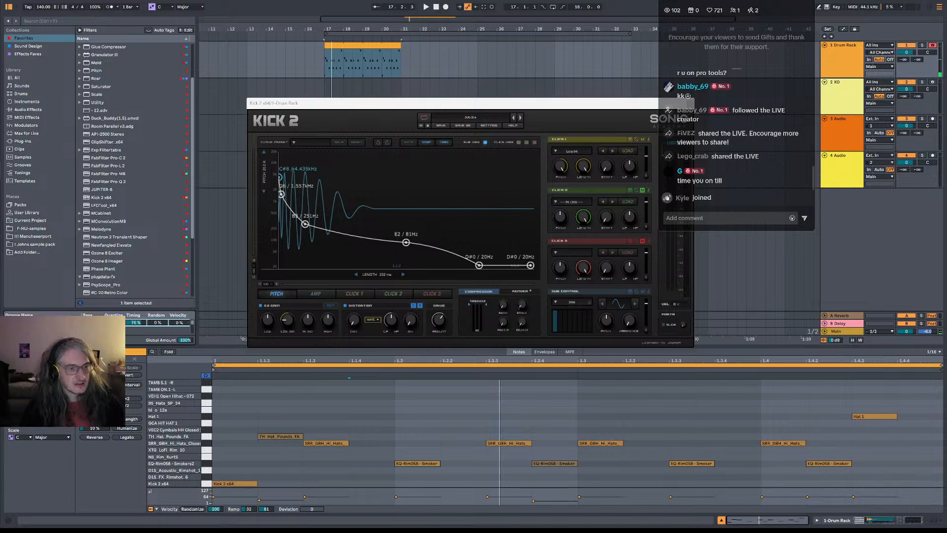
{"action": "left_click_drag", "start_coordinate": [136, 323], "coordinate": [136, 324]}
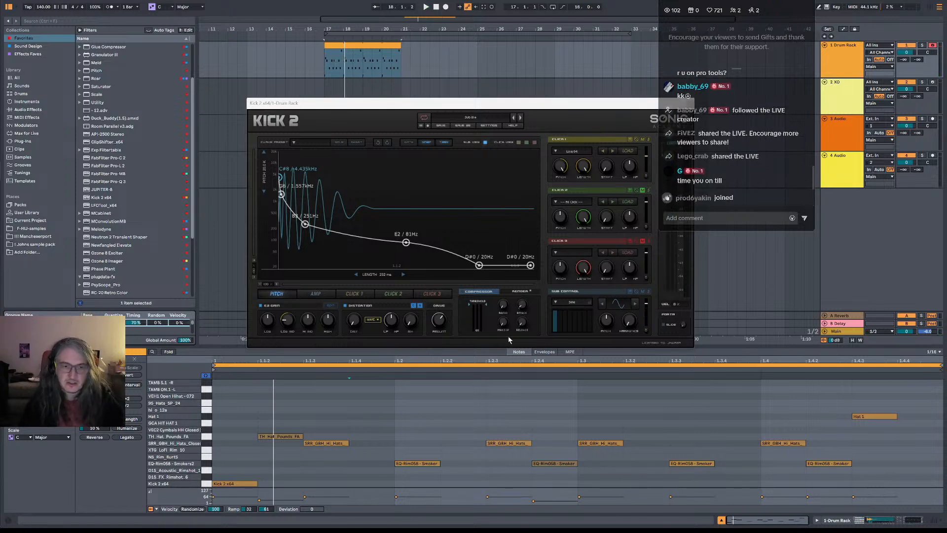
Enlarge the note editor, move the 1.2.1 rimshot note to XTG_LoFi_Rim_10 and the 1.2.4 one to D15 Acoustic Rimshot, and replay the pattern.
{"action": "left_click_drag", "start_coordinate": [527, 103], "coordinate": [515, 82]}
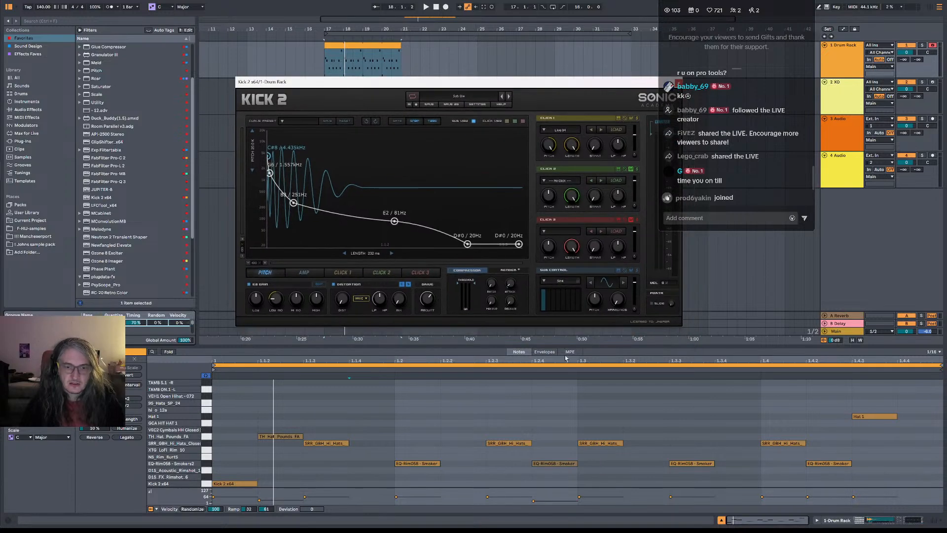
{"action": "left_click_drag", "start_coordinate": [580, 347], "coordinate": [580, 337]}
{"action": "key", "text": "space"}
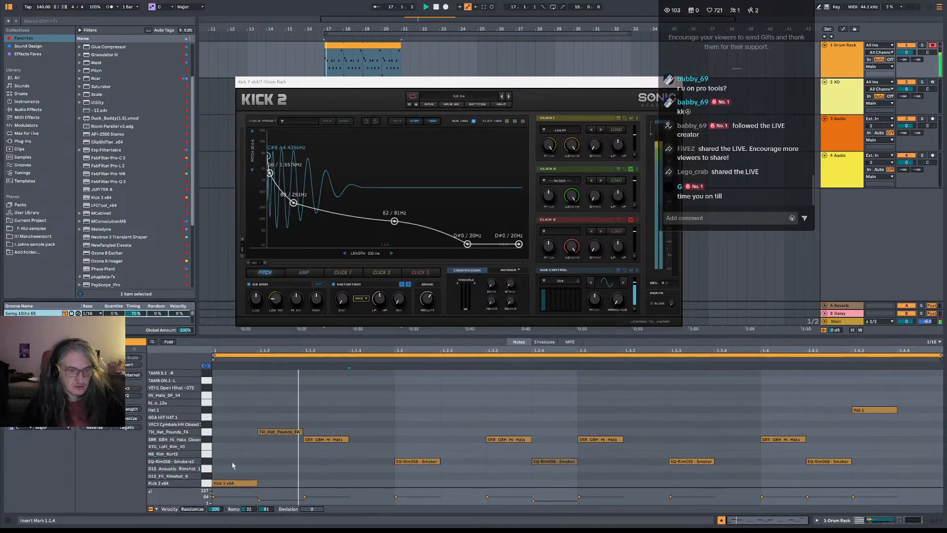
{"action": "key", "text": "space"}
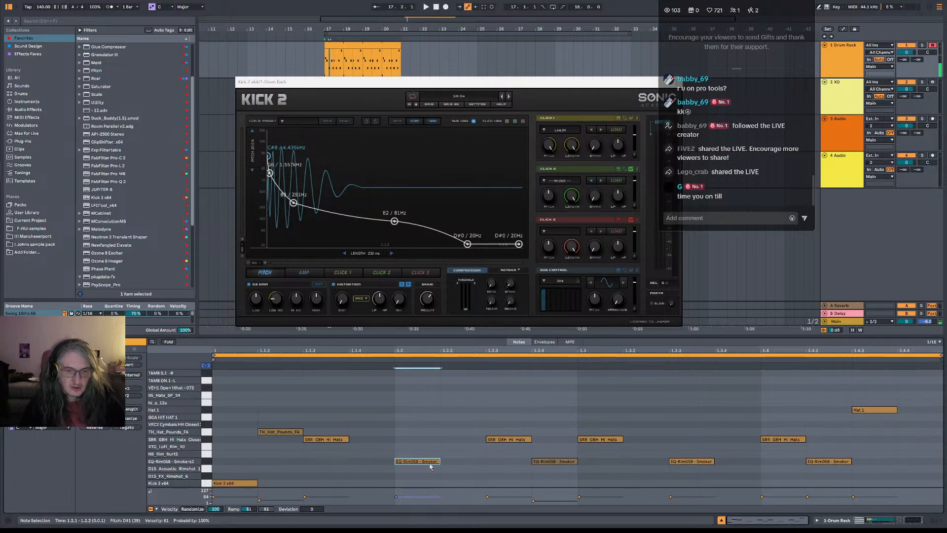
{"action": "left_click_drag", "start_coordinate": [430, 463], "coordinate": [430, 455]}
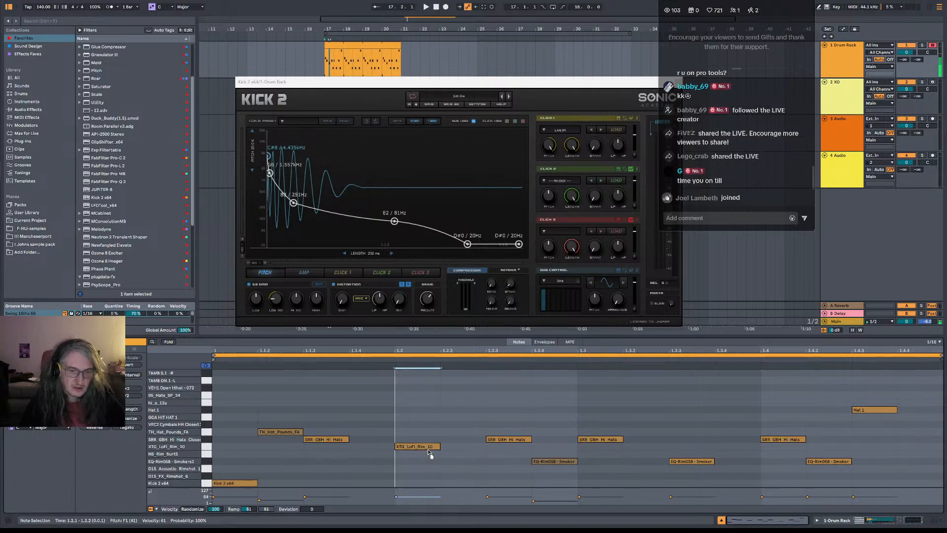
{"action": "mouse_move", "coordinate": [562, 462]}
{"action": "left_mouse_down"}
{"action": "mouse_move", "coordinate": [571, 435]}
{"action": "mouse_move", "coordinate": [570, 470]}
{"action": "left_mouse_up"}
{"action": "key", "text": "space"}
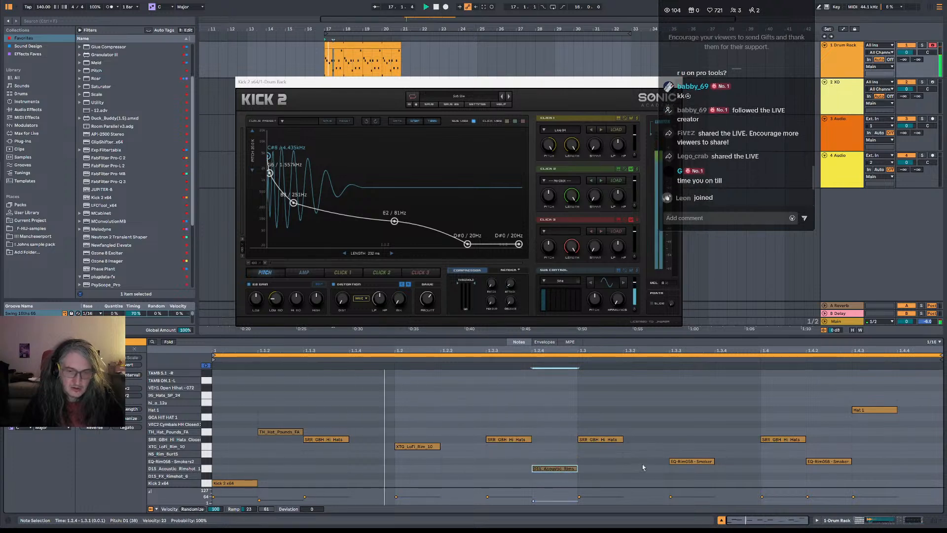
Move the rimshot notes at 1.3.3 and 1.4.2 to XTG_LoFi_Rim_10 and set the velocity of the Hat 1 note at 1.4.3 to 18.
{"action": "left_click_drag", "start_coordinate": [691, 461], "coordinate": [689, 451]}
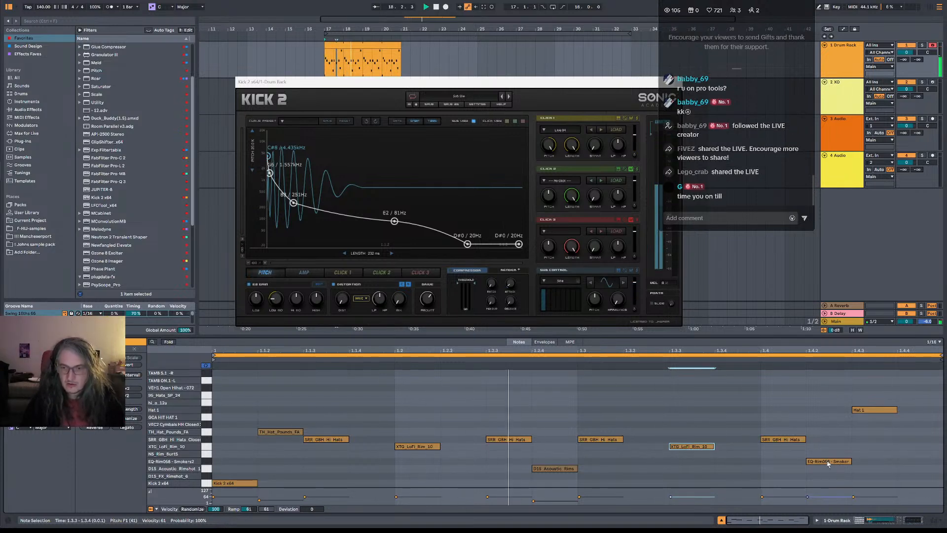
{"action": "left_click_drag", "start_coordinate": [828, 463], "coordinate": [829, 447]}
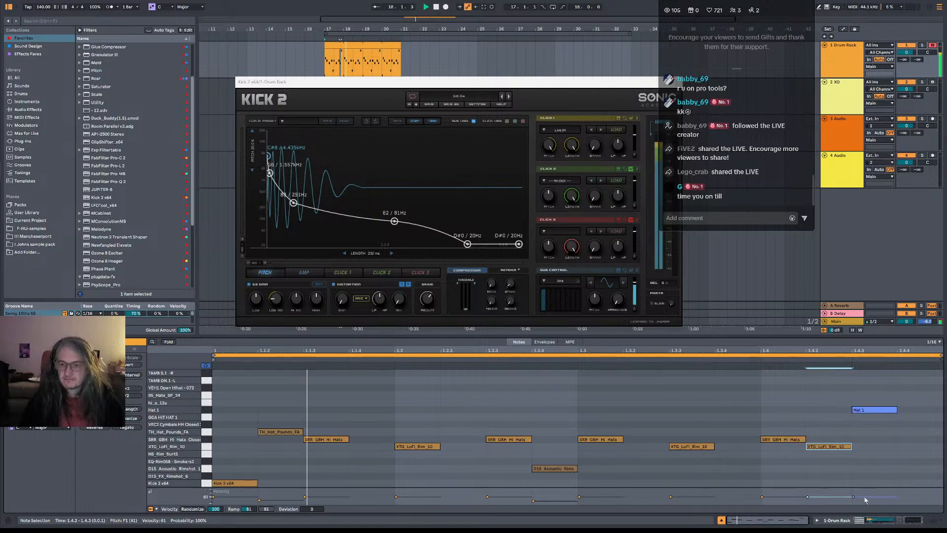
{"action": "left_click_drag", "start_coordinate": [853, 497], "coordinate": [854, 501]}
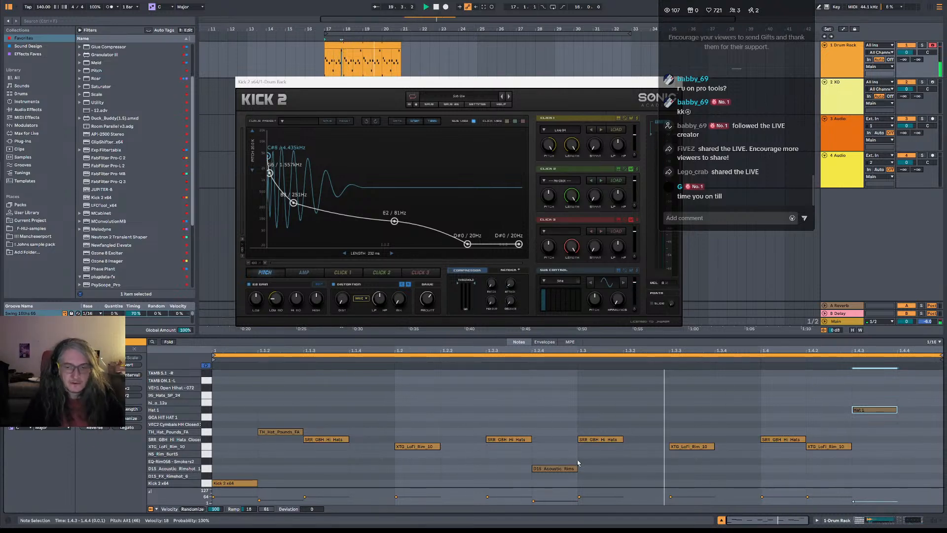
Show the drum rack's devices, select the XTG_LoFi_Rim_10 pad, and set its sample volume to -6.86 dB while auditioning the pattern.
{"action": "double_click", "coordinate": [850, 59]}
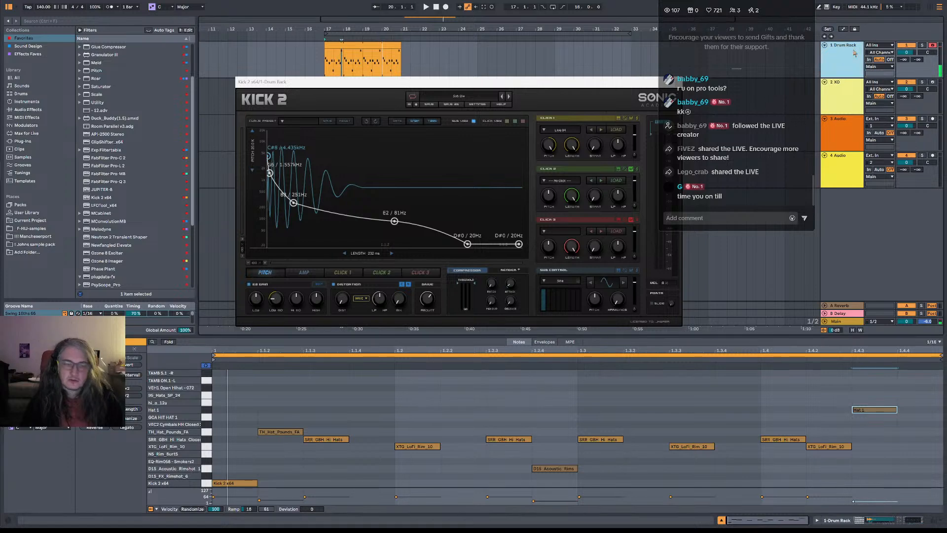
{"action": "key", "text": "space"}
{"action": "key", "text": "space"}
{"action": "key", "text": "space"}
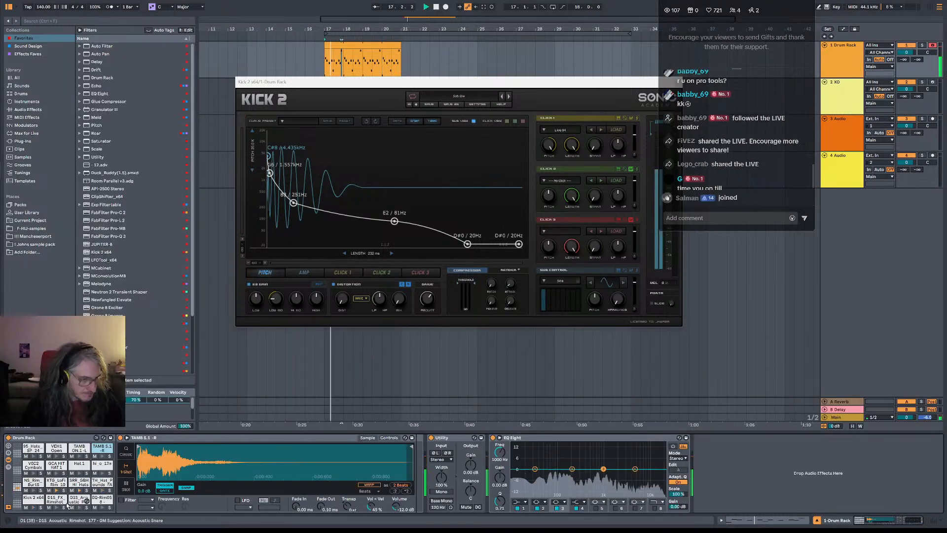
{"action": "left_click", "coordinate": [55, 482]}
{"action": "key", "text": "space"}
{"action": "key", "text": "space"}
{"action": "key", "text": "space"}
{"action": "left_click_drag", "start_coordinate": [396, 506], "coordinate": [396, 498]}
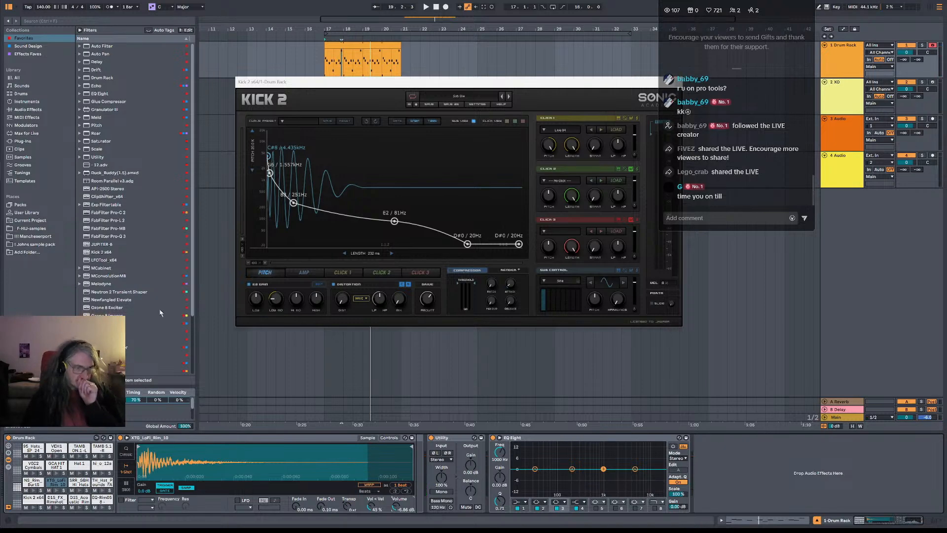
Browse the saved device collections and add Hybrid Reverb from Sound Design directly after the XTG_LoFi_Rim_10 sampler in its chain.
{"action": "scroll", "coordinate": [150, 257], "scroll_direction": "down", "scroll_amount": 3}
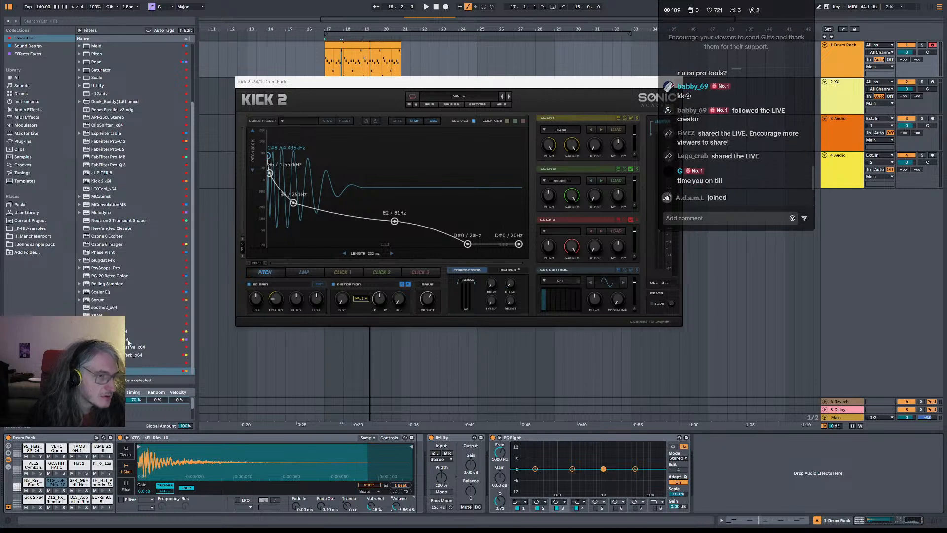
{"action": "scroll", "coordinate": [122, 215], "scroll_direction": "up", "scroll_amount": 3}
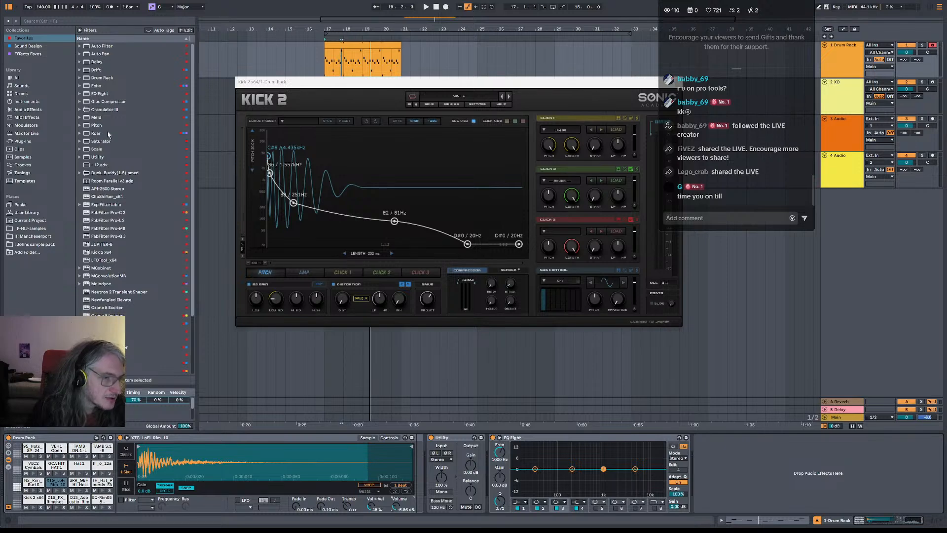
{"action": "scroll", "coordinate": [126, 308], "scroll_direction": "down", "scroll_amount": 3}
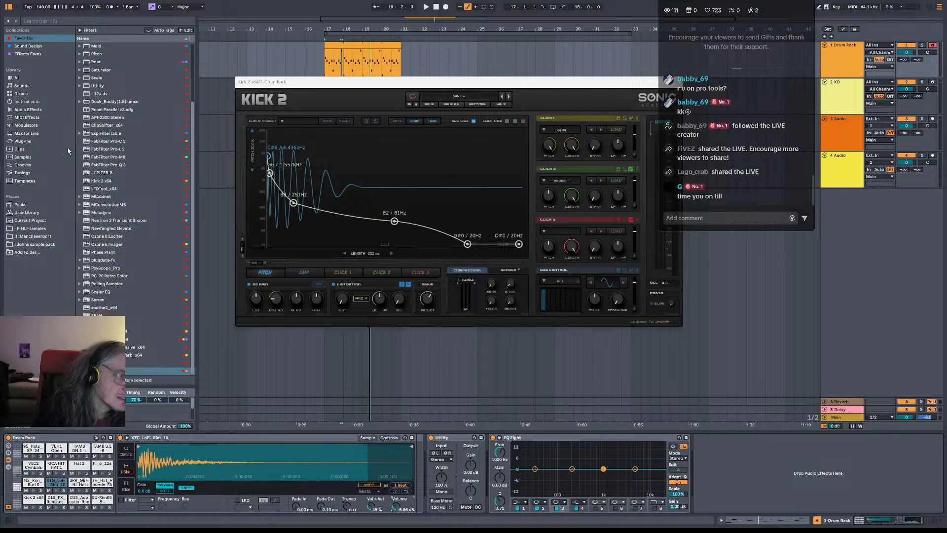
{"action": "scroll", "coordinate": [102, 127], "scroll_direction": "up", "scroll_amount": 3}
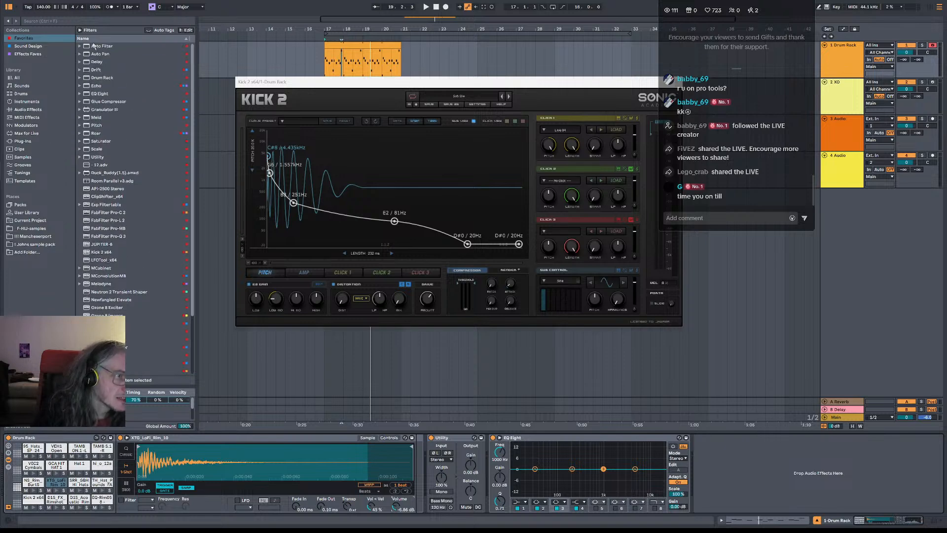
{"action": "left_click", "coordinate": [30, 48]}
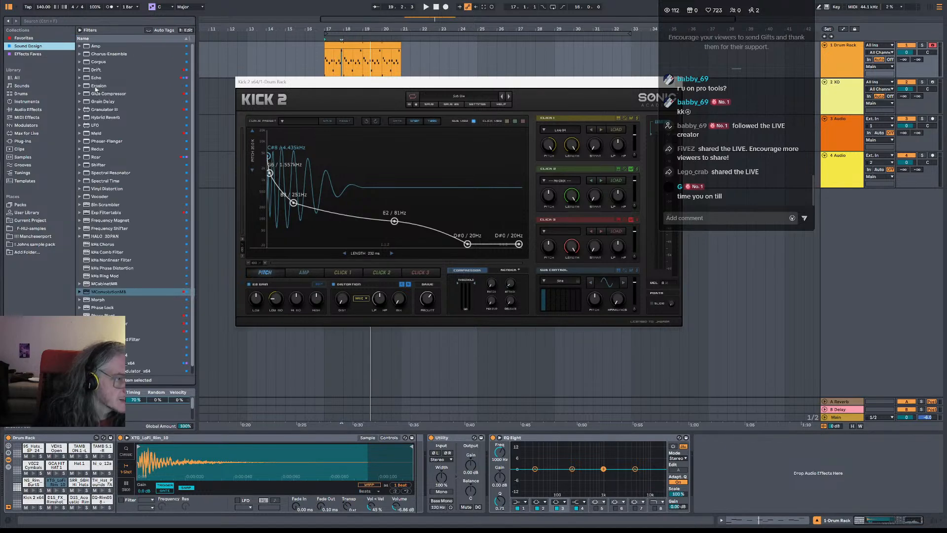
{"action": "left_click", "coordinate": [32, 40]}
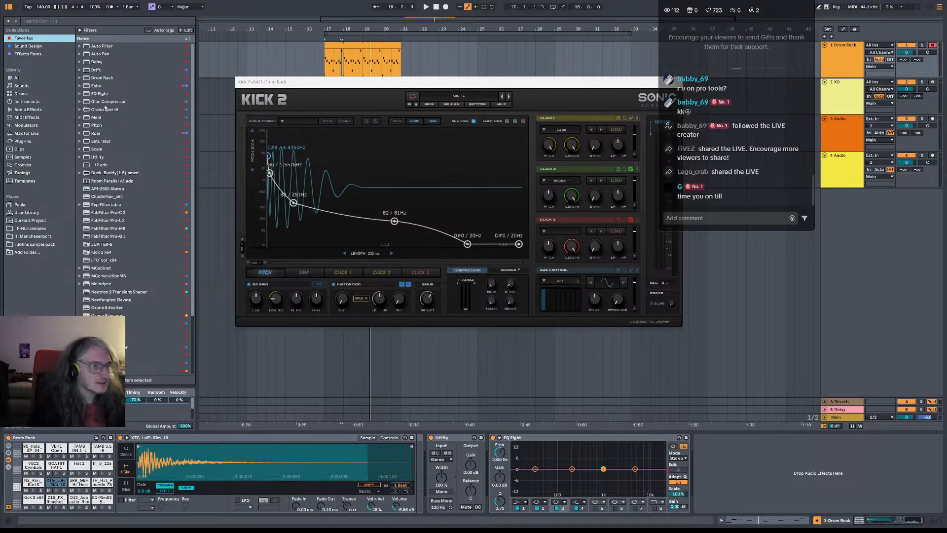
{"action": "left_click", "coordinate": [30, 54]}
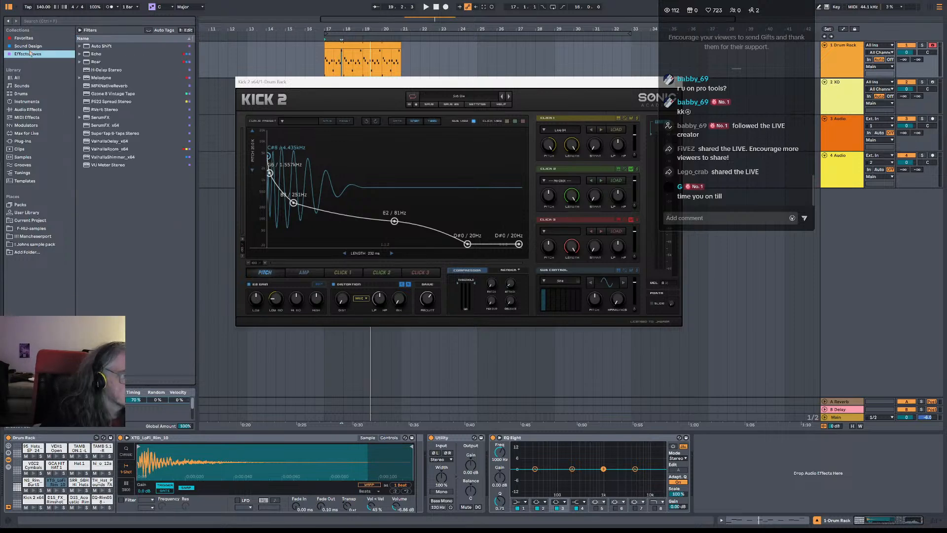
{"action": "left_click", "coordinate": [30, 47]}
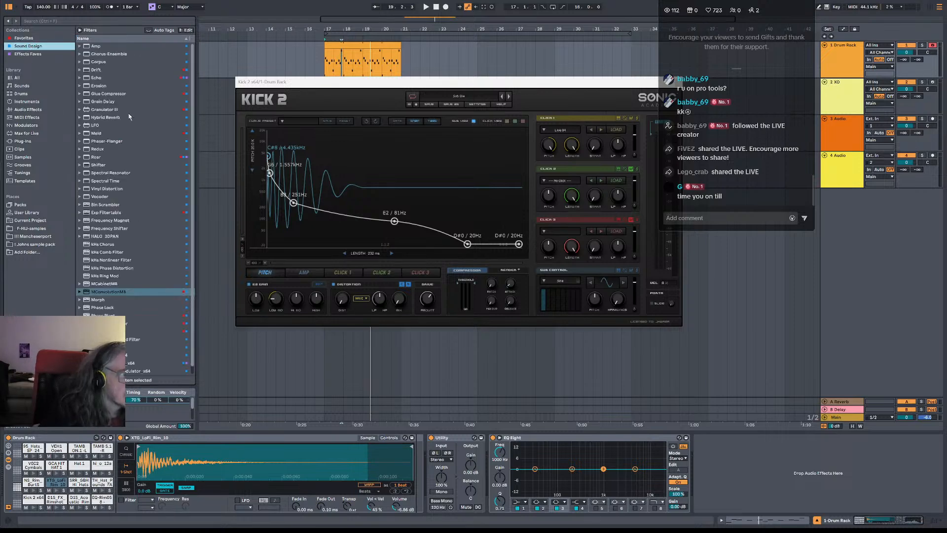
{"action": "left_click", "coordinate": [113, 118]}
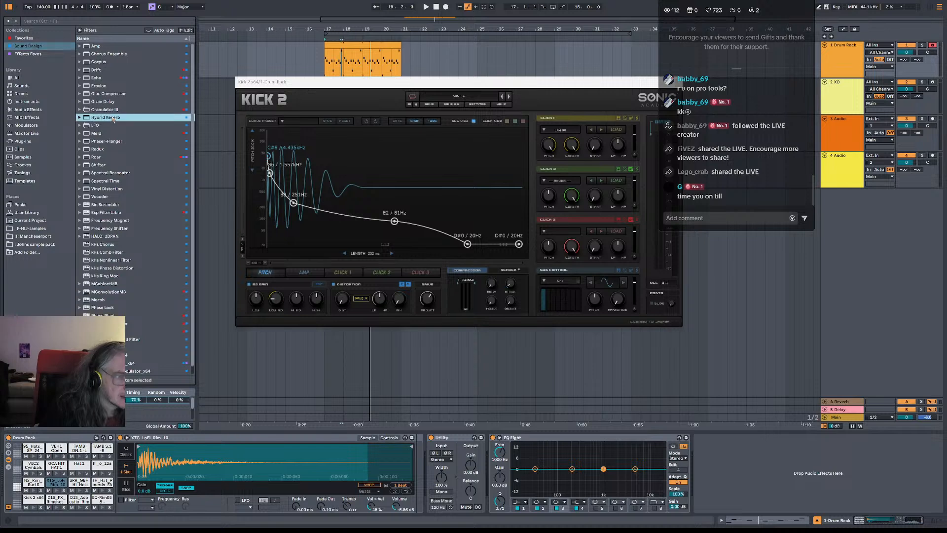
{"action": "mouse_move", "coordinate": [168, 179]}
{"action": "left_mouse_down"}
{"action": "mouse_move", "coordinate": [459, 466]}
{"action": "mouse_move", "coordinate": [417, 474]}
{"action": "mouse_move", "coordinate": [415, 461]}
{"action": "left_mouse_up"}
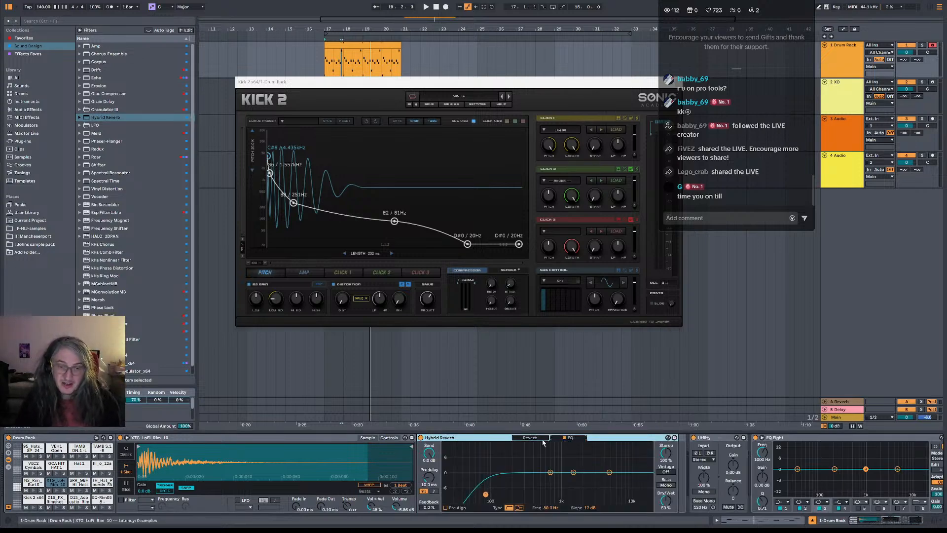
Set the Hybrid Reverb's EQ low-cut frequency to 440 Hz and look through the convolution impulse-response categories and Early Reflections options.
{"action": "left_click", "coordinate": [567, 438]}
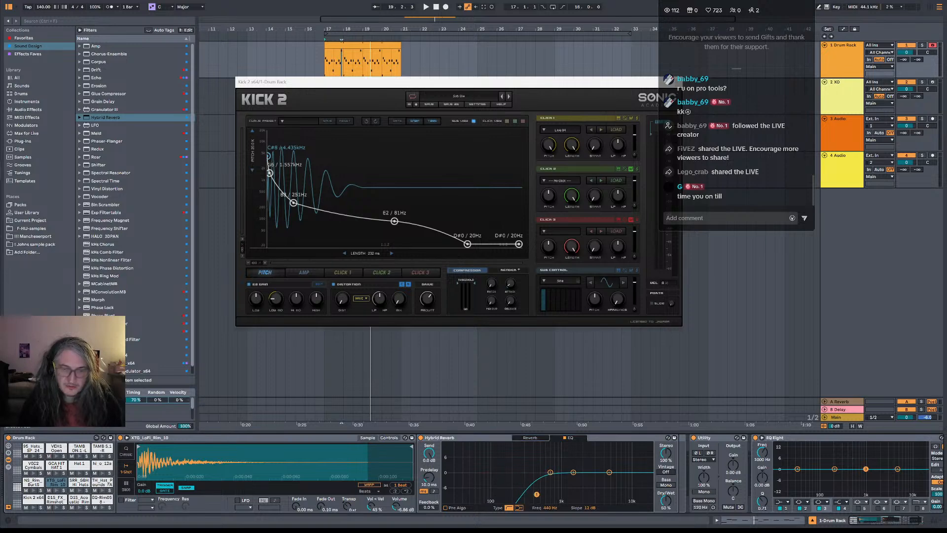
{"action": "left_click", "coordinate": [541, 439]}
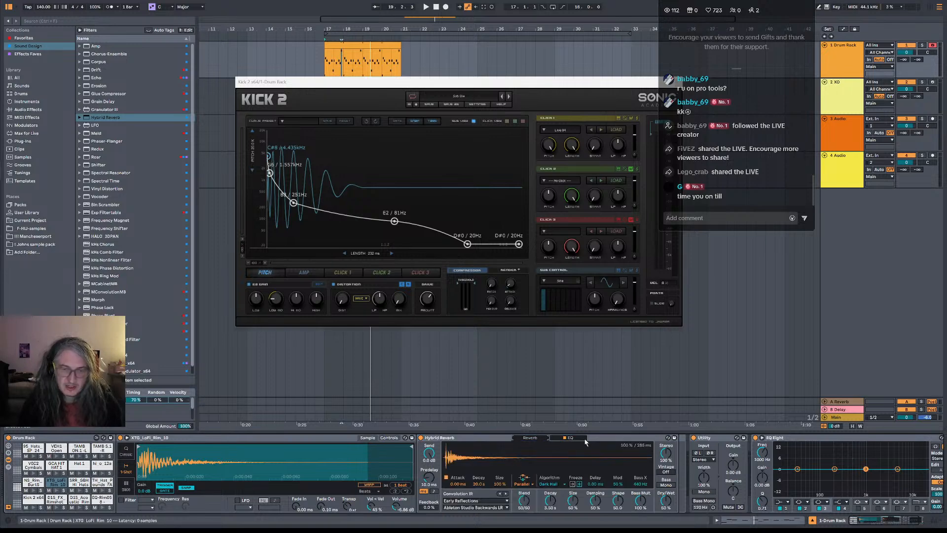
{"action": "left_click", "coordinate": [505, 500]}
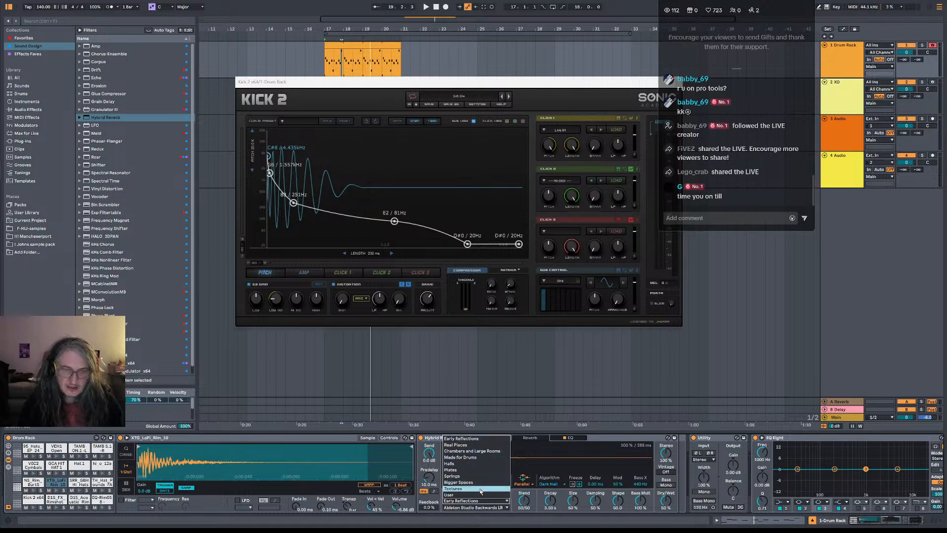
{"action": "left_click", "coordinate": [499, 509]}
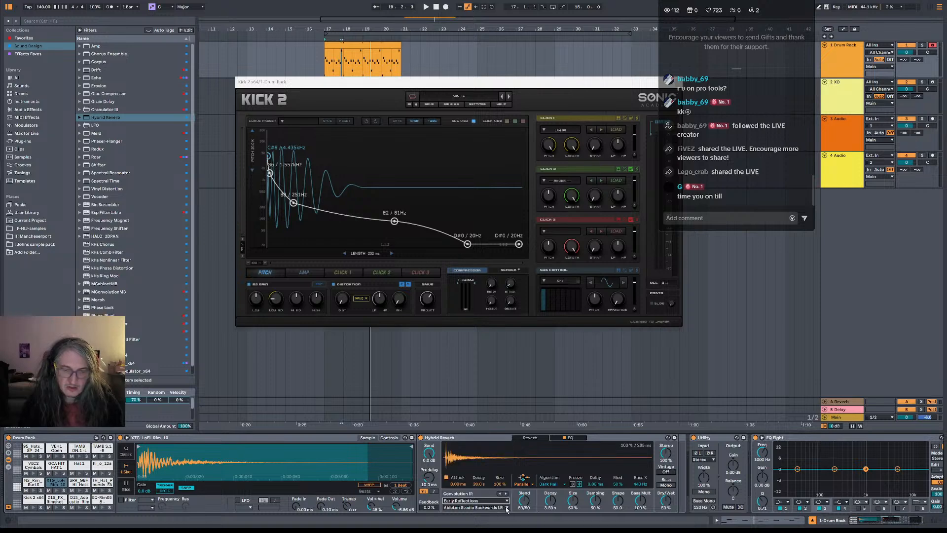
{"action": "left_click", "coordinate": [506, 507]}
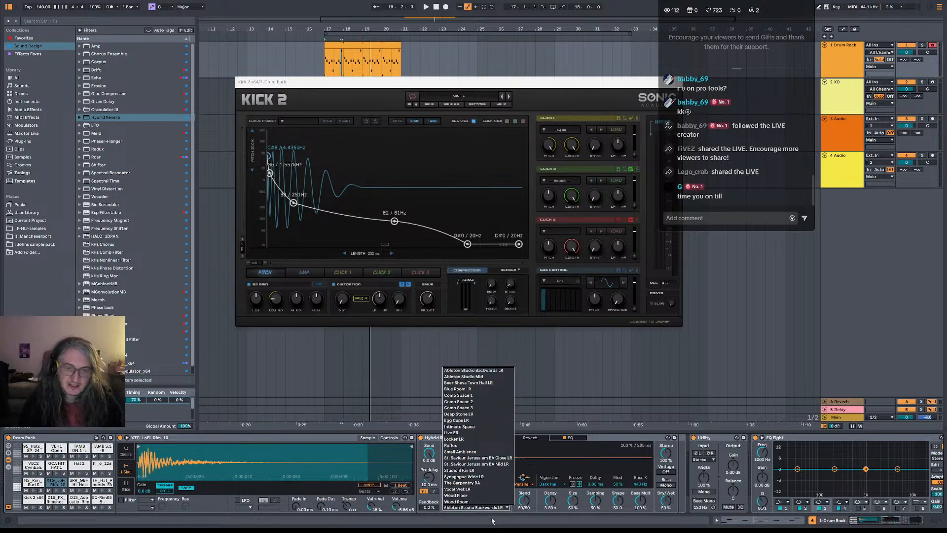
{"action": "left_click", "coordinate": [506, 513]}
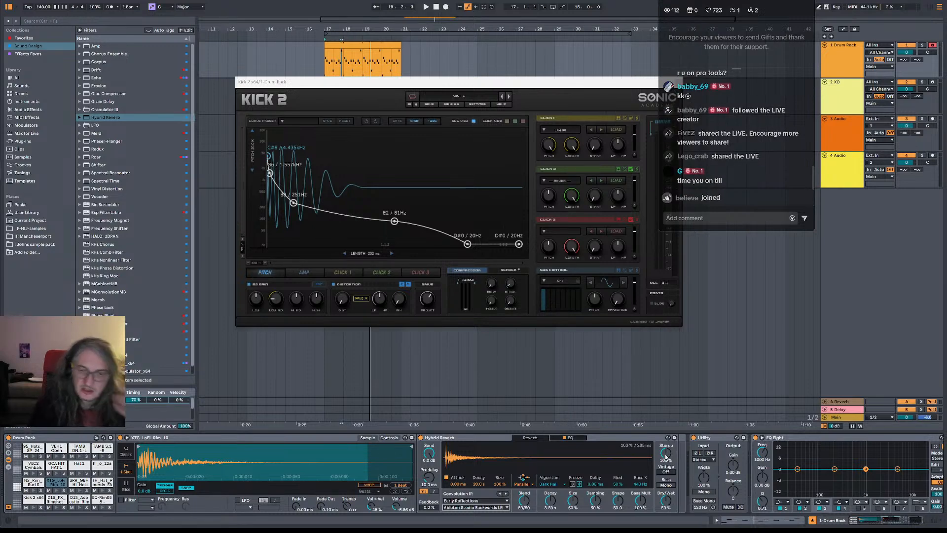
Lower the low-cut frequency in Hybrid Reverb's EQ, return to the reverb settings, and replay the pattern.
{"action": "left_click", "coordinate": [570, 437]}
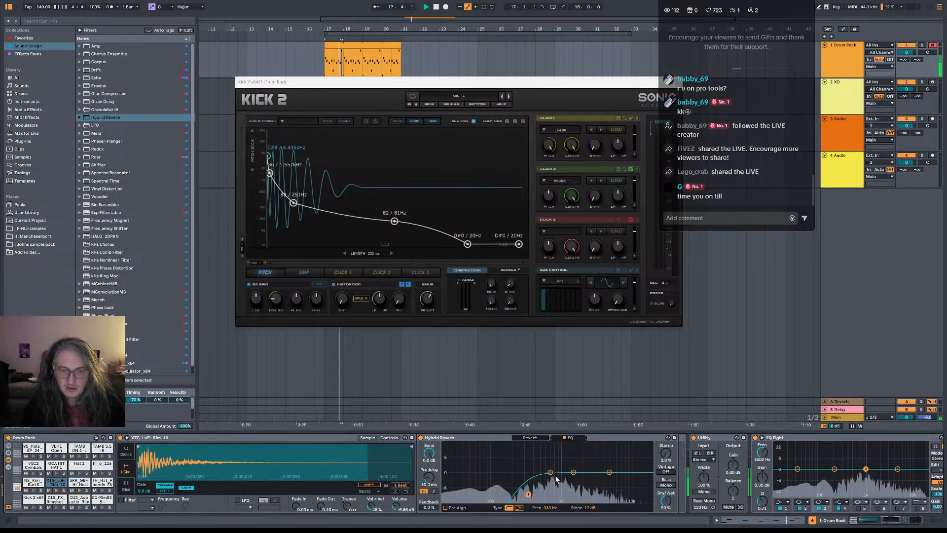
{"action": "left_click_drag", "start_coordinate": [531, 496], "coordinate": [507, 497]}
{"action": "key", "text": "space"}
{"action": "left_click", "coordinate": [531, 438]}
{"action": "key", "text": "space"}
{"action": "key", "text": "space"}
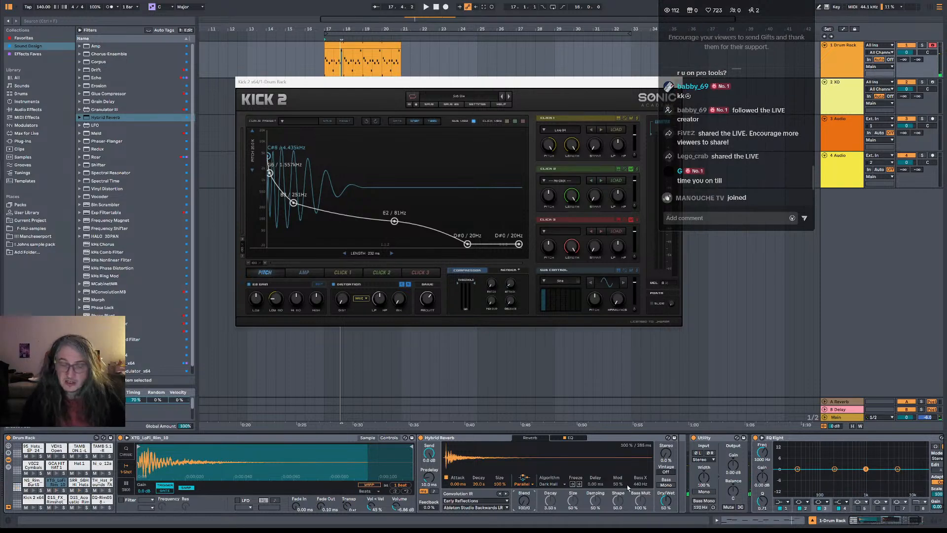
Load the Small Ambience impulse response in Hybrid Reverb and readjust the EQ's low-cut point while the pattern plays.
{"action": "left_click", "coordinate": [488, 508]}
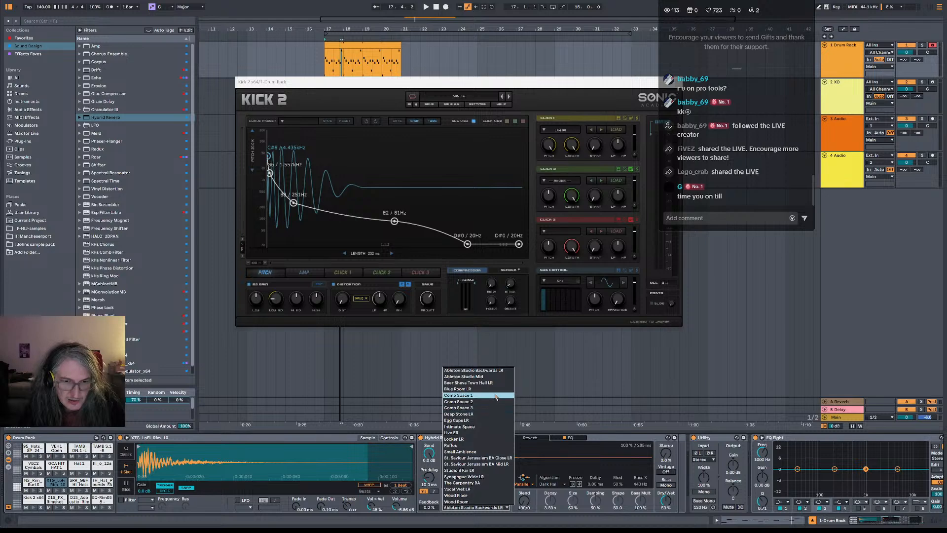
{"action": "left_click", "coordinate": [491, 451]}
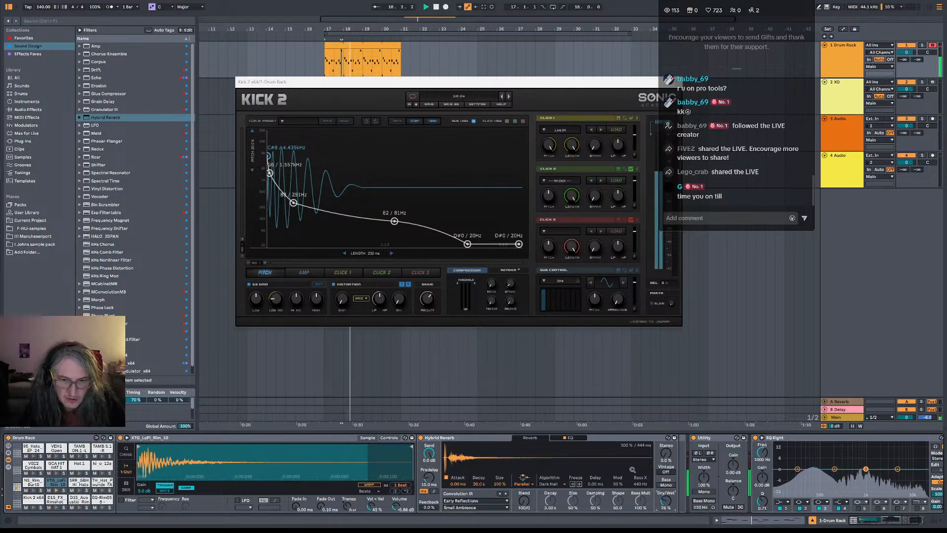
{"action": "left_click", "coordinate": [577, 438]}
{"action": "left_click_drag", "start_coordinate": [506, 494], "coordinate": [500, 457]}
{"action": "left_click", "coordinate": [530, 438]}
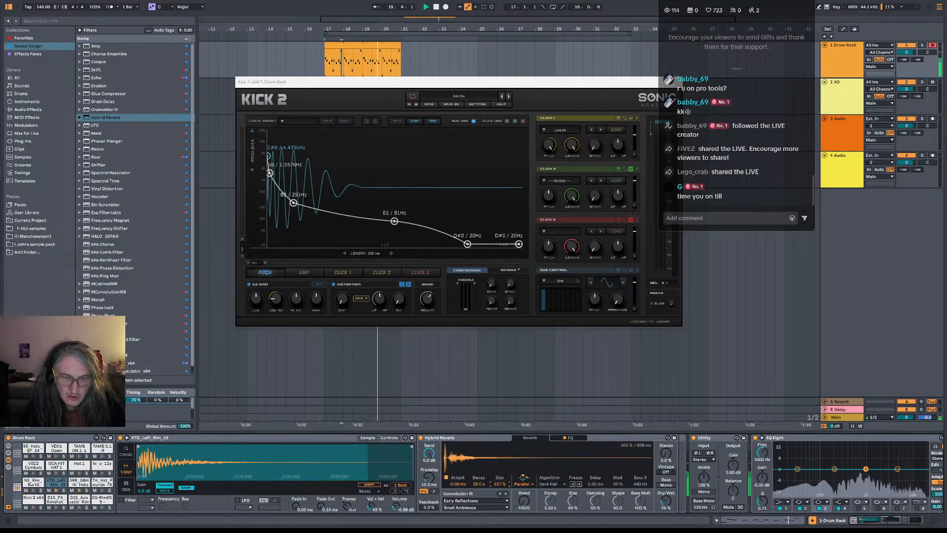
Reset the convolution Size to 100%, lower Dry/Wet to 12%, and compare the rimshot with Hybrid Reverb bypassed and active.
{"action": "double_click", "coordinate": [500, 484]}
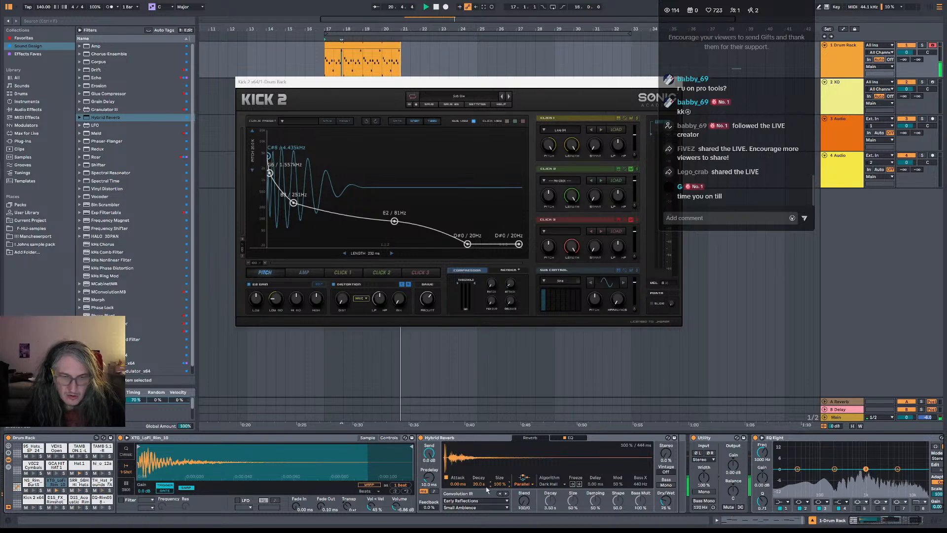
{"action": "left_click_drag", "start_coordinate": [666, 501], "coordinate": [666, 504]}
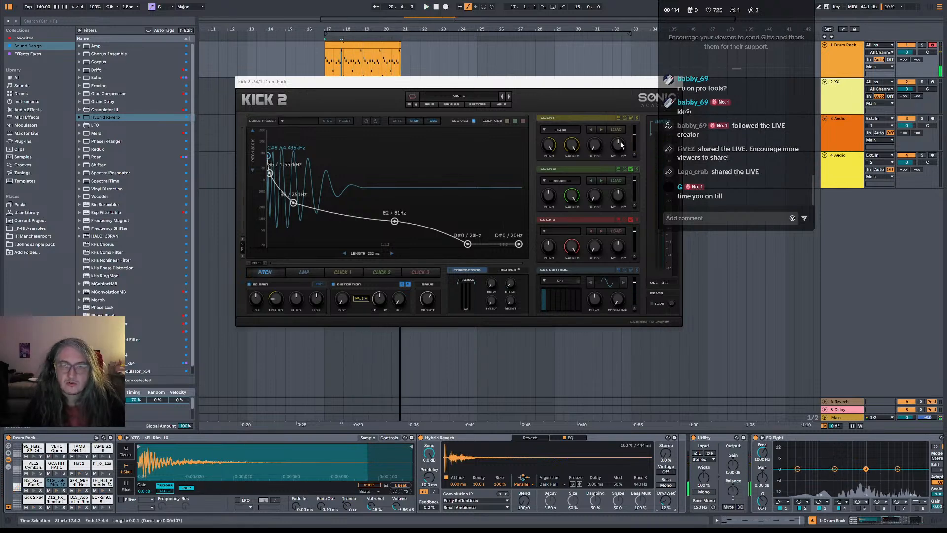
{"action": "left_click_drag", "start_coordinate": [640, 81], "coordinate": [583, 84]}
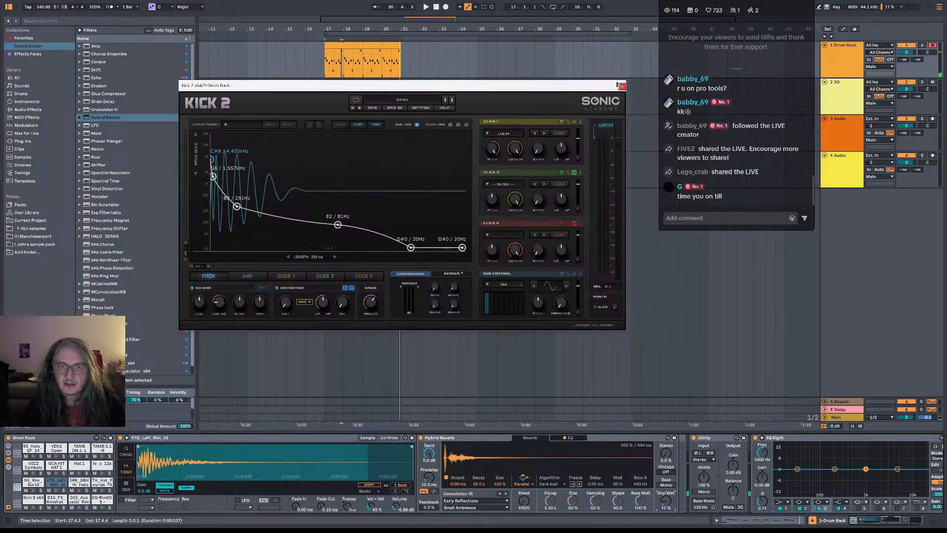
{"action": "left_click", "coordinate": [420, 438]}
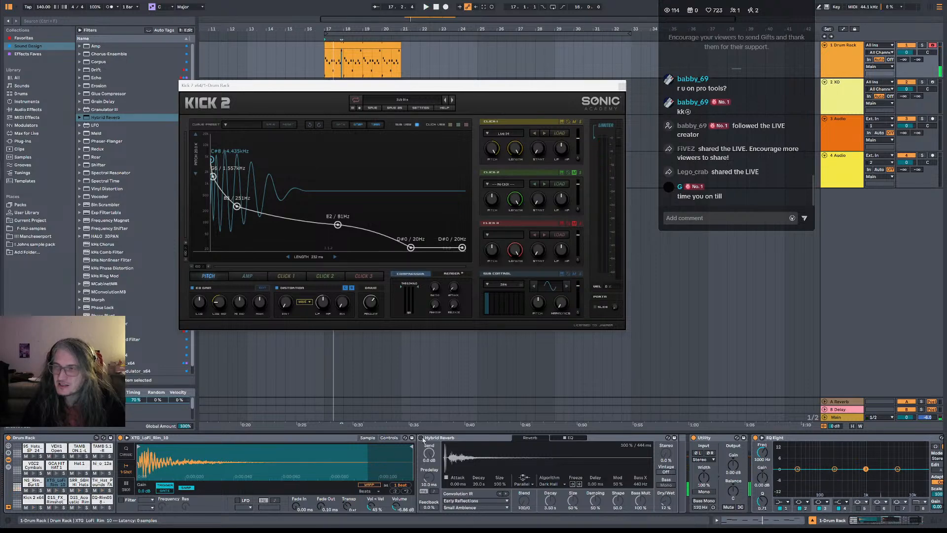
{"action": "left_click", "coordinate": [419, 438]}
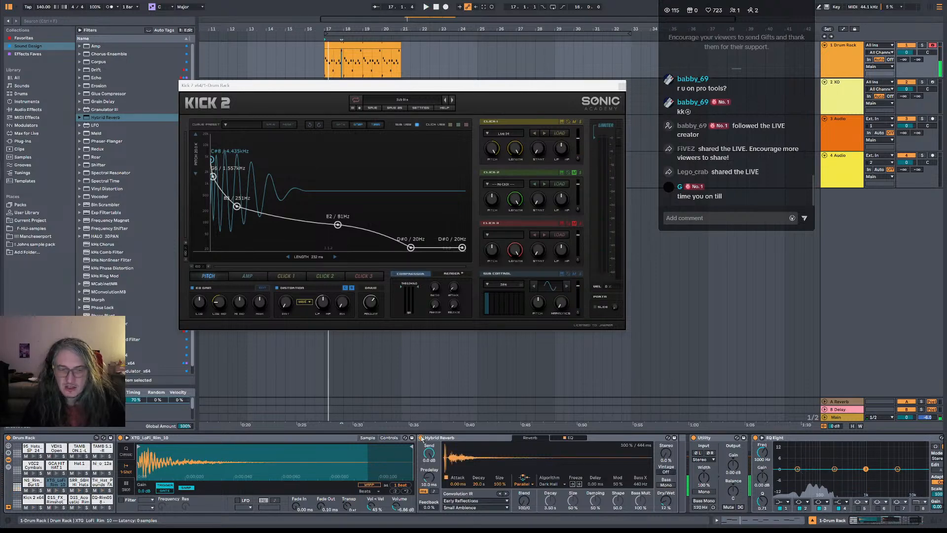
Load The Carpentry BA impulse response in Hybrid Reverb and set Dry/Wet to 13%.
{"action": "left_click", "coordinate": [487, 507]}
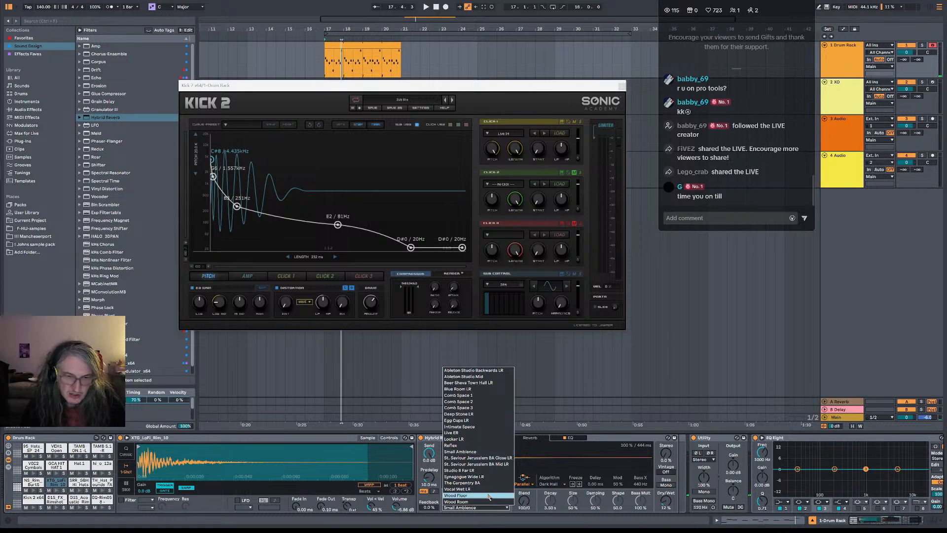
{"action": "left_click", "coordinate": [490, 484]}
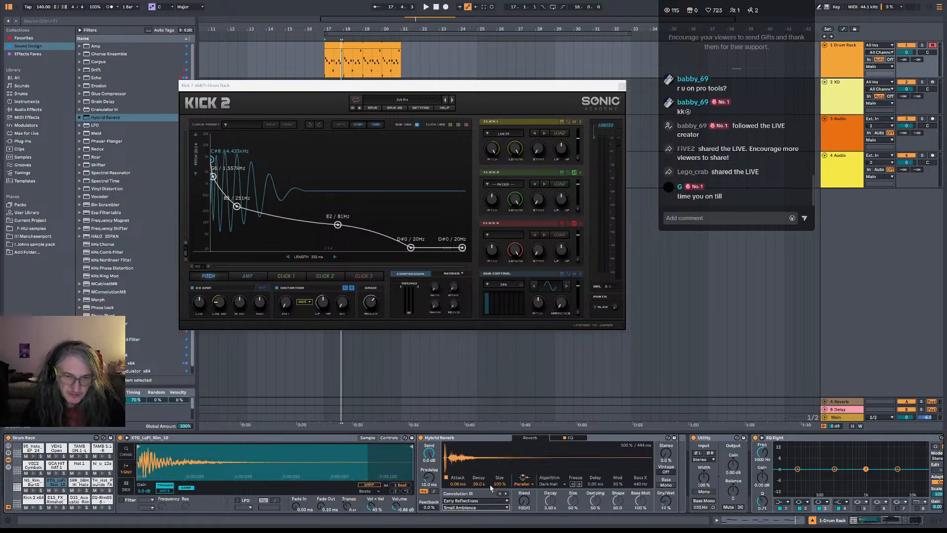
{"action": "left_click_drag", "start_coordinate": [666, 502], "coordinate": [665, 501]}
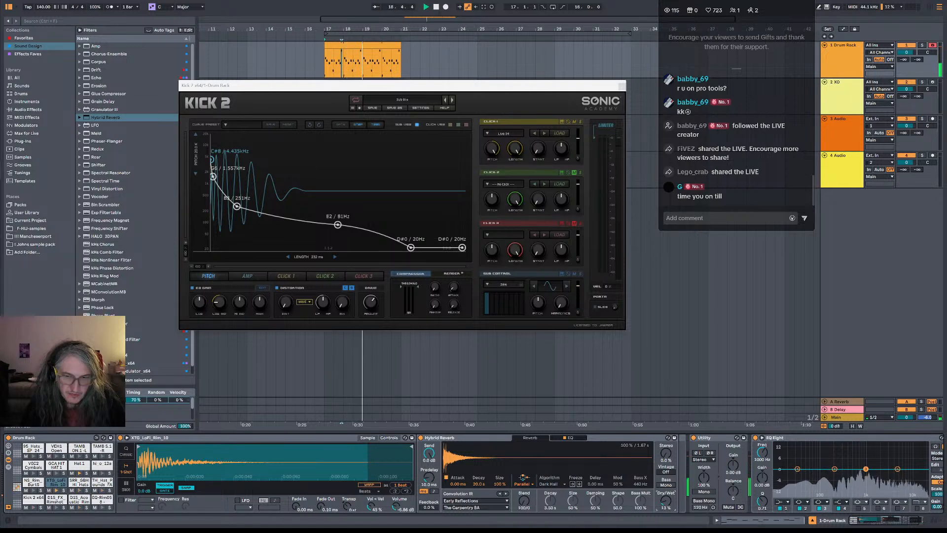
Set the low-cut frequency in Hybrid Reverb's EQ to 669 Hz while auditioning the pattern.
{"action": "left_click", "coordinate": [570, 437]}
{"action": "left_click", "coordinate": [551, 472]}
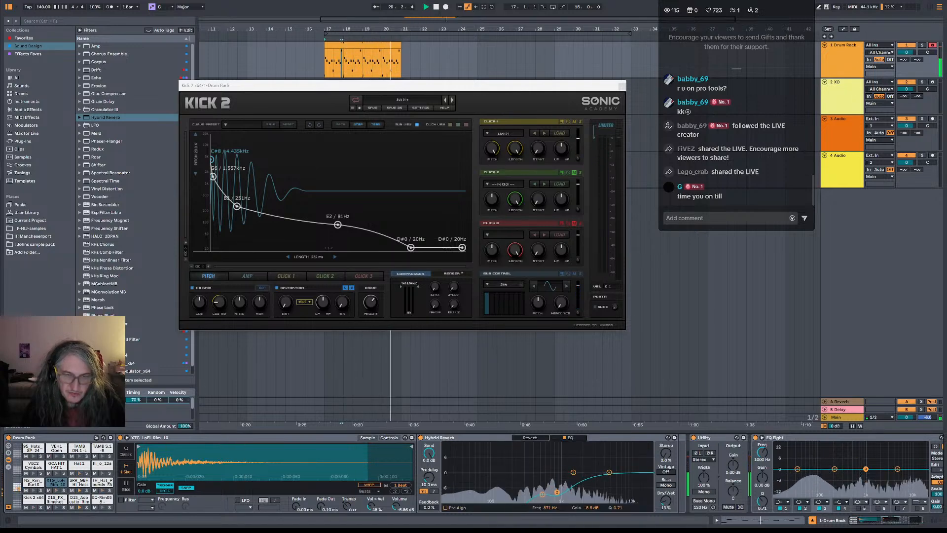
{"action": "key", "text": "space"}
{"action": "left_click_drag", "start_coordinate": [542, 494], "coordinate": [549, 494]}
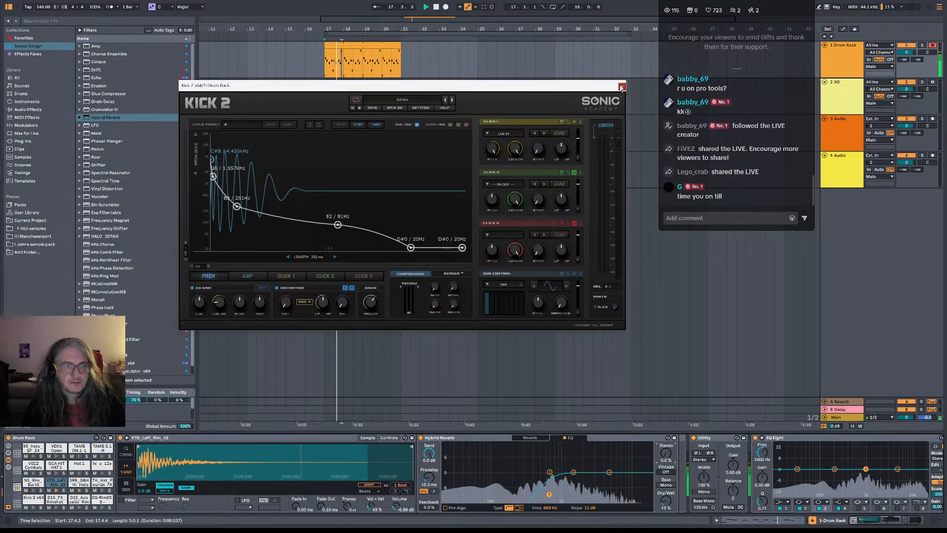
Close the Kick 2 window and raise the XTG_LoFi_Rim_10 sample volume to -4.95 dB.
{"action": "left_click", "coordinate": [619, 87]}
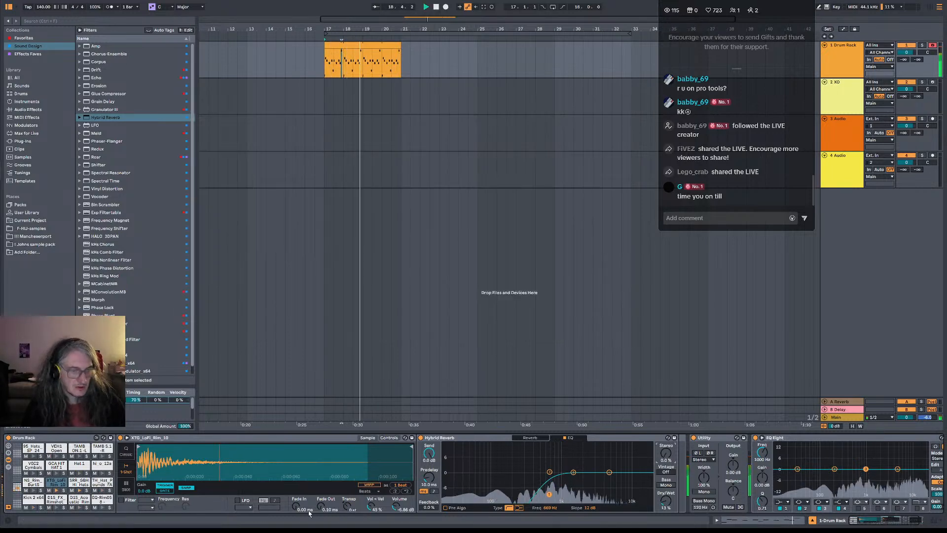
{"action": "left_click_drag", "start_coordinate": [396, 507], "coordinate": [396, 501]}
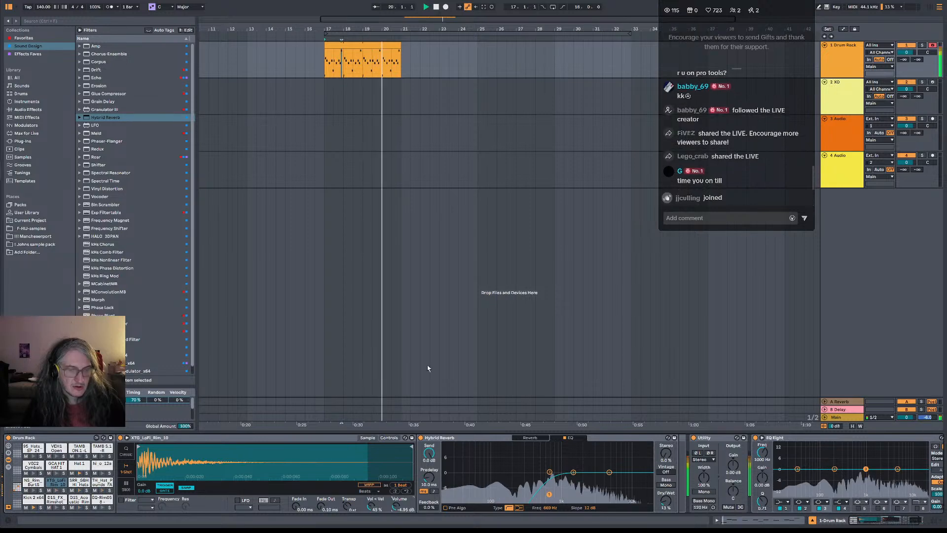
{"action": "key", "text": "space"}
Try the rimshot notes at 1.2 and 1.3.3 on other rim pads, ending with both on D15_FX_Rimshot_6.
{"action": "double_click", "coordinate": [390, 46]}
{"action": "left_click_drag", "start_coordinate": [418, 446], "coordinate": [423, 454]}
{"action": "key", "text": "space"}
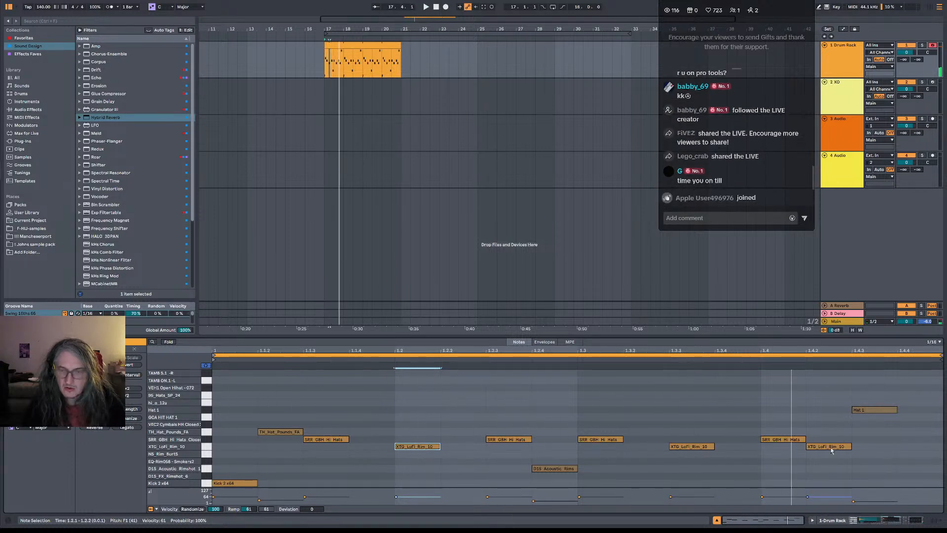
{"action": "left_click_drag", "start_coordinate": [706, 447], "coordinate": [695, 464]}
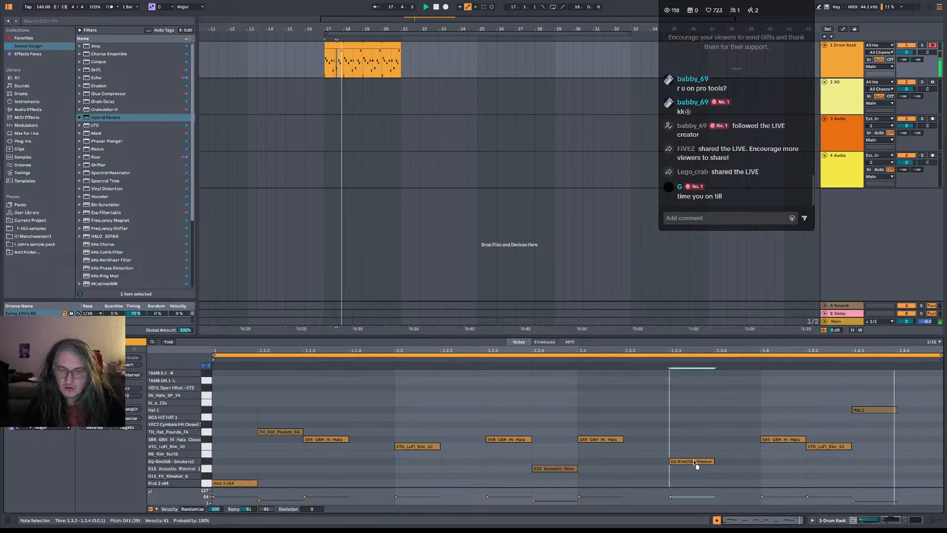
{"action": "left_click", "coordinate": [417, 447]}
{"action": "left_click_drag", "start_coordinate": [417, 453], "coordinate": [421, 478]}
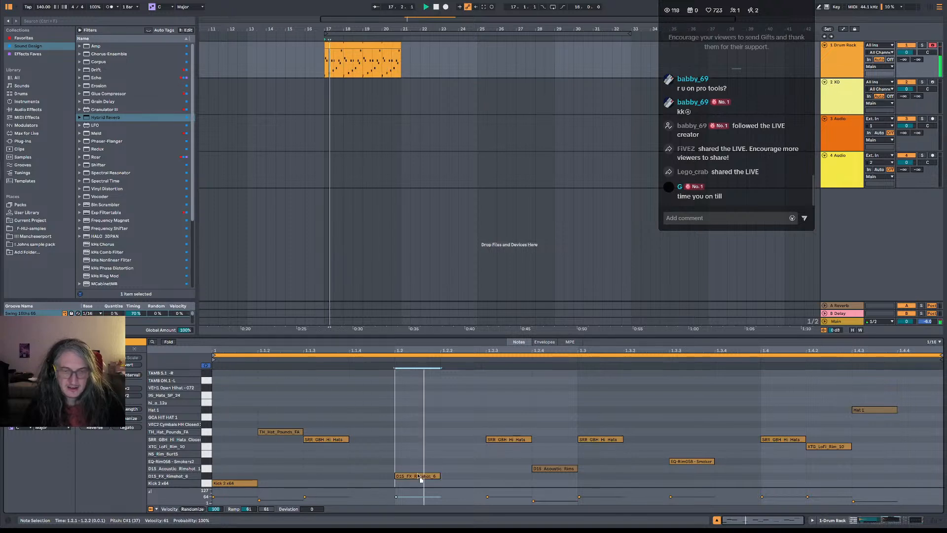
{"action": "double_click", "coordinate": [699, 477]}
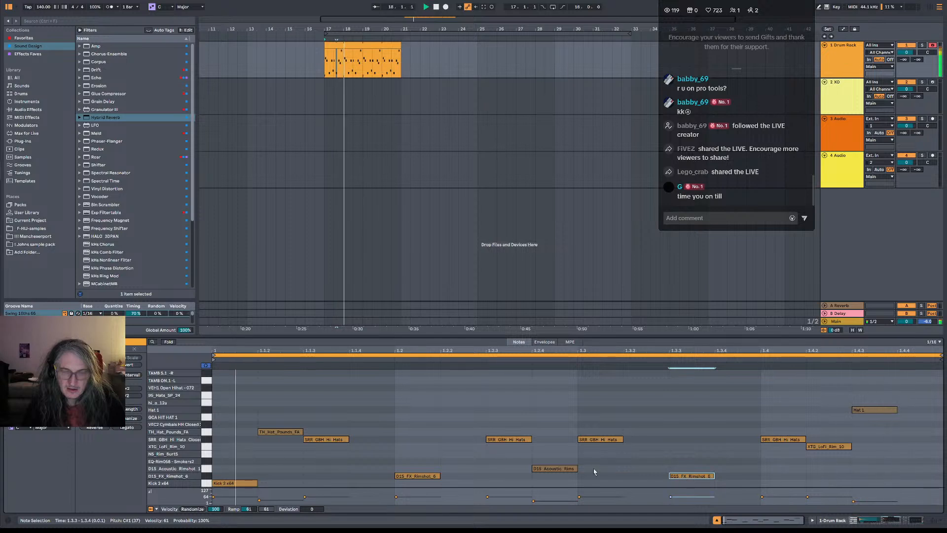
Undo the rimshot note moves at 1.2 and 1.3.3.
{"action": "key", "text": "ctrl+z"}
{"action": "key", "text": "ctrl+z"}
{"action": "key", "text": "ctrl+z"}
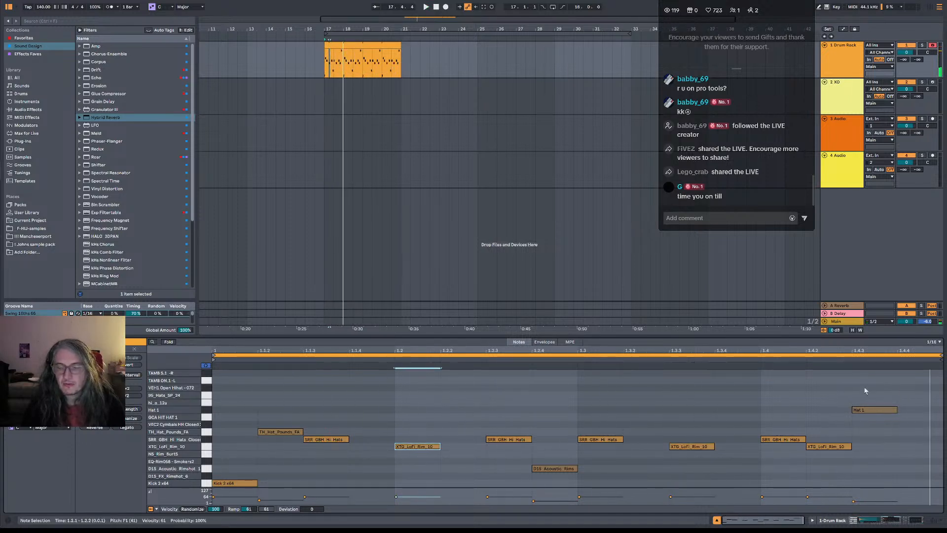
Extend the drum clip to eight bars, ending at bar 25, and set a 24-bar loop starting at bar 9.
{"action": "left_click_drag", "start_coordinate": [400, 45], "coordinate": [457, 55]}
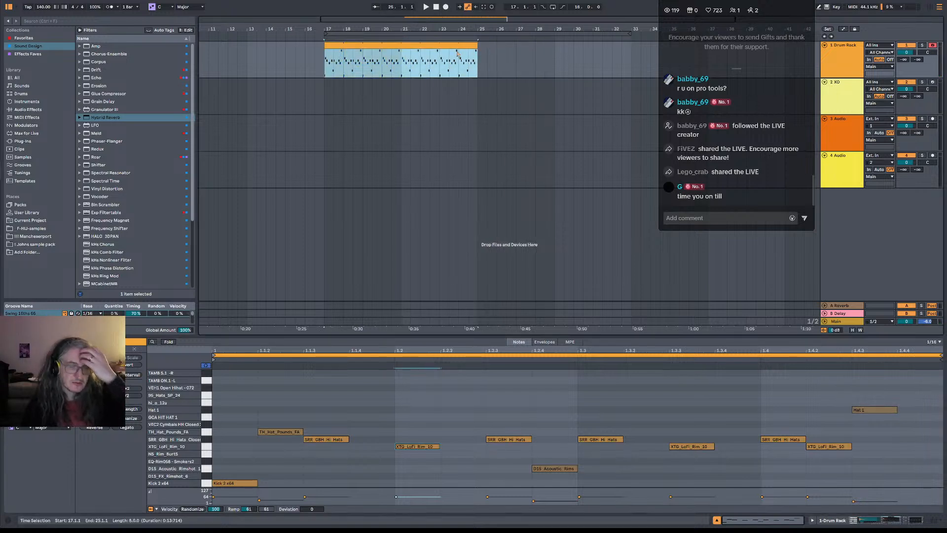
{"action": "left_click_drag", "start_coordinate": [456, 29], "coordinate": [538, 23]}
{"action": "left_click_drag", "start_coordinate": [436, 33], "coordinate": [315, 41]}
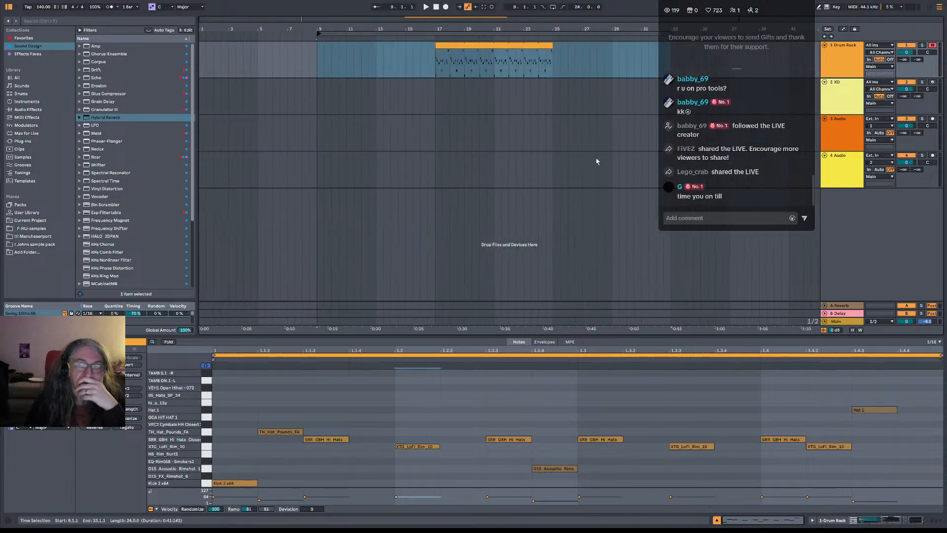
Move the XD track above the Drum Rack track and delete the two audio tracks.
{"action": "left_click_drag", "start_coordinate": [854, 91], "coordinate": [843, 59]}
{"action": "left_click", "coordinate": [853, 132]}
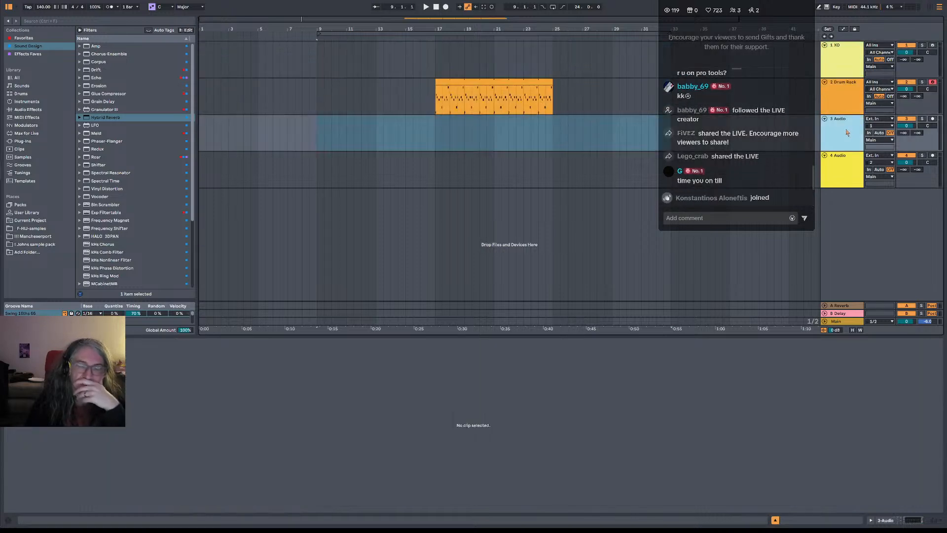
{"action": "left_click", "coordinate": [849, 166], "text": "shift"}
{"action": "key", "text": "Delete"}
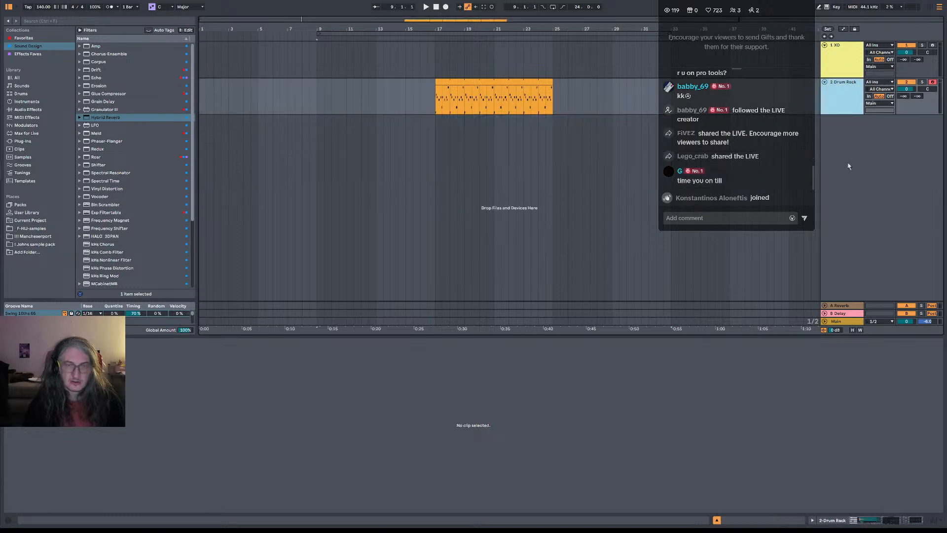
Insert a new MIDI track below the Drum Rack track and show its device chain.
{"action": "right_click", "coordinate": [852, 144]}
{"action": "left_click", "coordinate": [754, 184]}
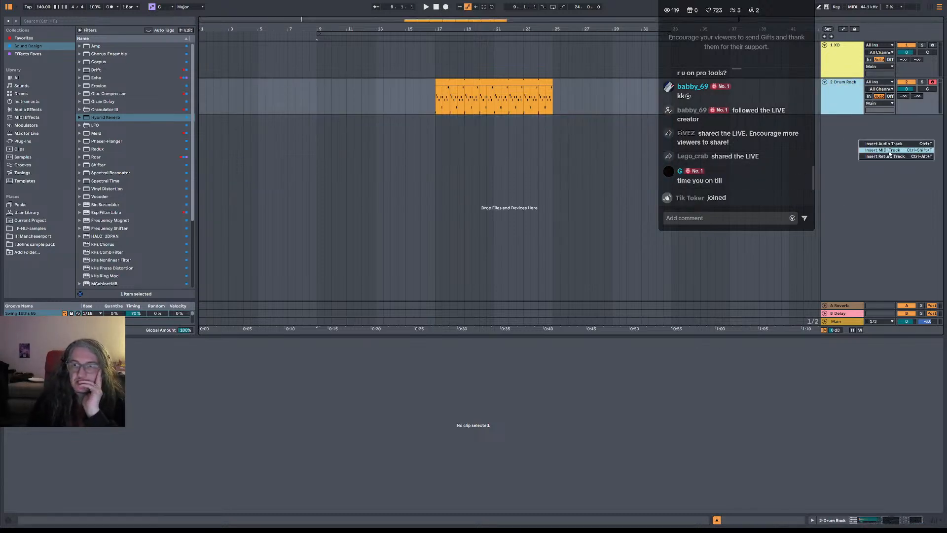
{"action": "double_click", "coordinate": [888, 151]}
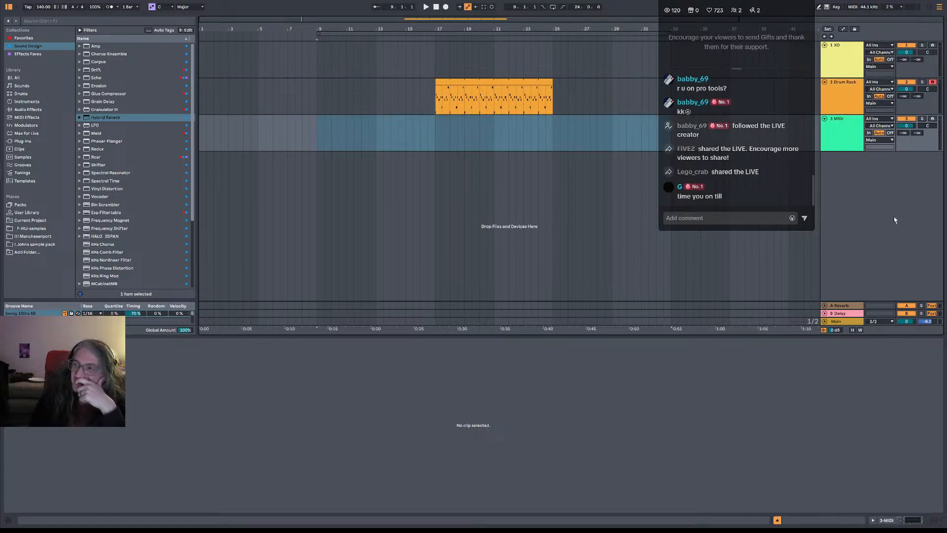
{"action": "left_click", "coordinate": [857, 137]}
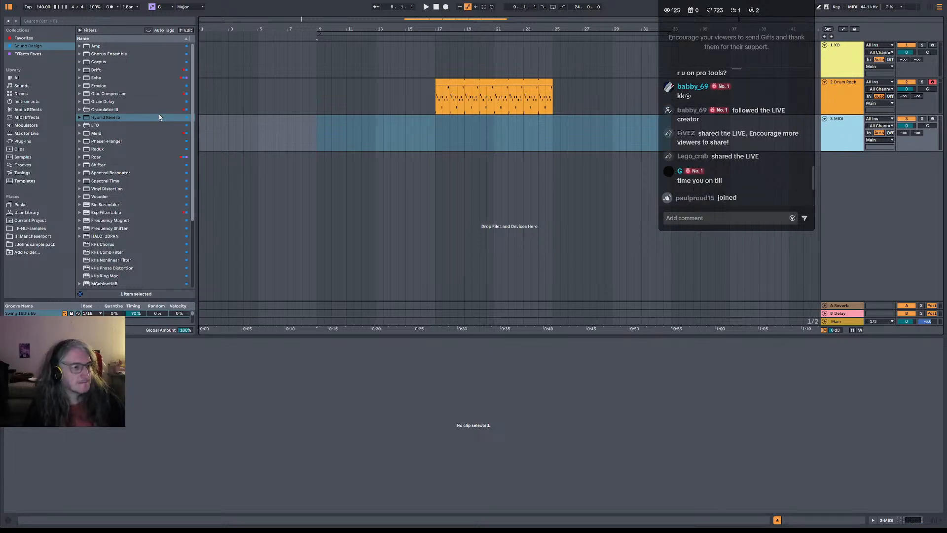
{"action": "left_click", "coordinate": [849, 138]}
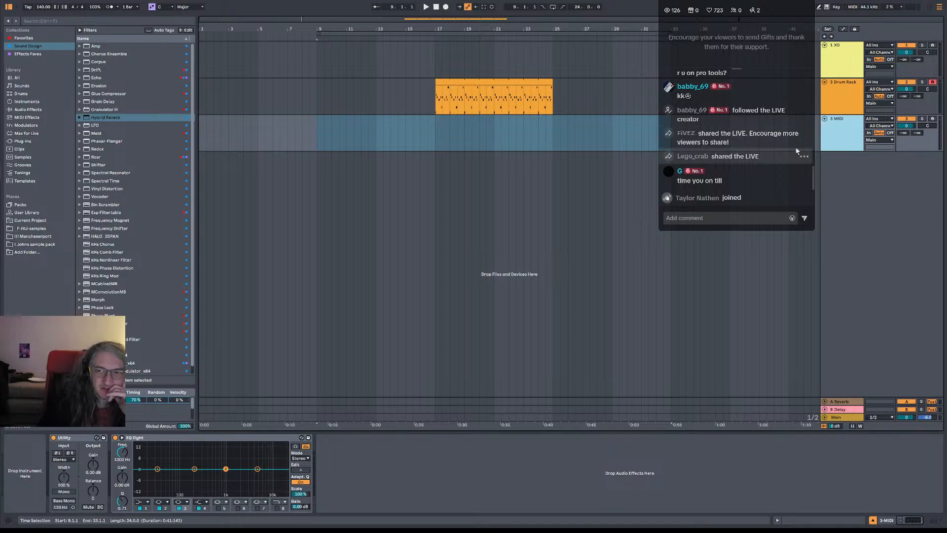
{"action": "left_click", "coordinate": [840, 100]}
{"action": "left_click", "coordinate": [845, 132]}
{"action": "left_click", "coordinate": [843, 103]}
{"action": "left_click", "coordinate": [845, 136]}
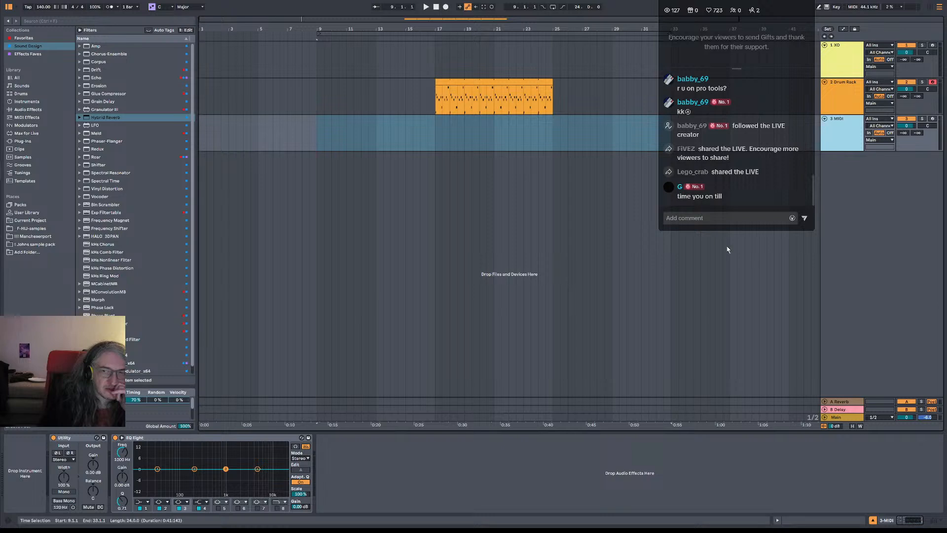
Add Rolling Sampler from the Favorites collection to the end of the Main track's device chain.
{"action": "left_click", "coordinate": [831, 419]}
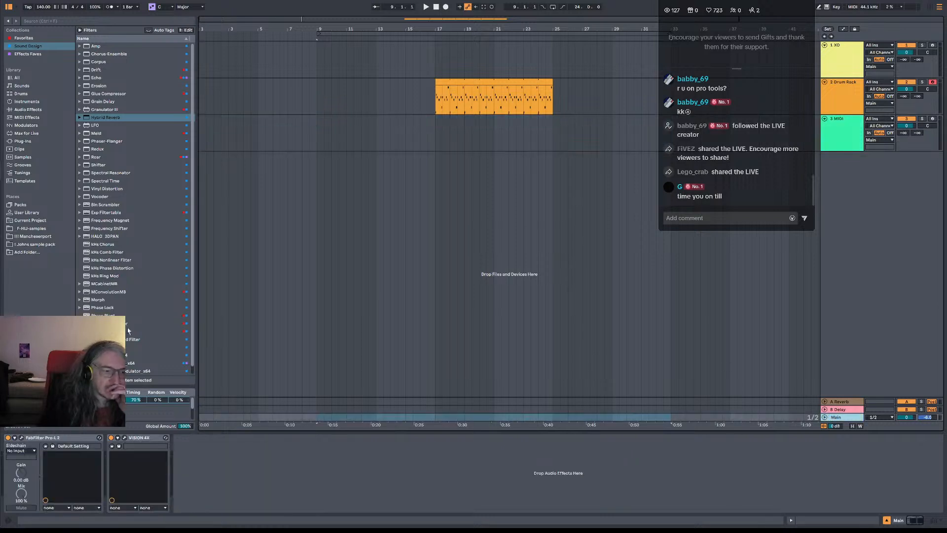
{"action": "scroll", "coordinate": [148, 265], "scroll_direction": "down", "scroll_amount": 1}
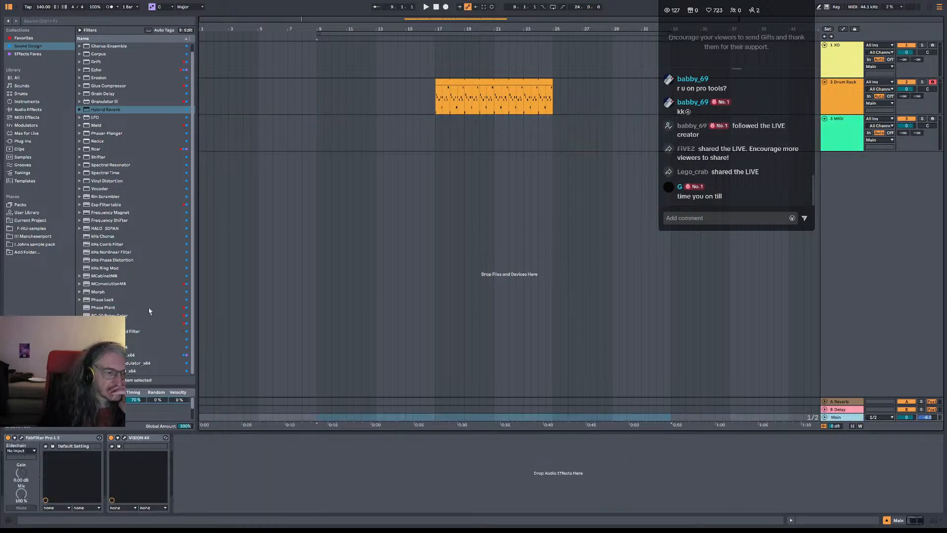
{"action": "left_click", "coordinate": [24, 38]}
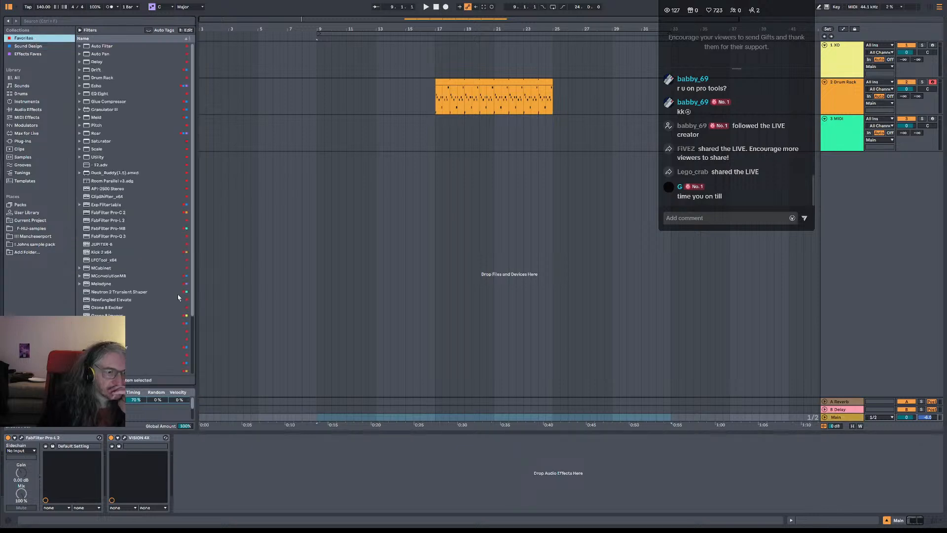
{"action": "scroll", "coordinate": [108, 222], "scroll_direction": "down", "scroll_amount": 5}
{"action": "left_click", "coordinate": [111, 297]}
{"action": "double_click", "coordinate": [111, 298]}
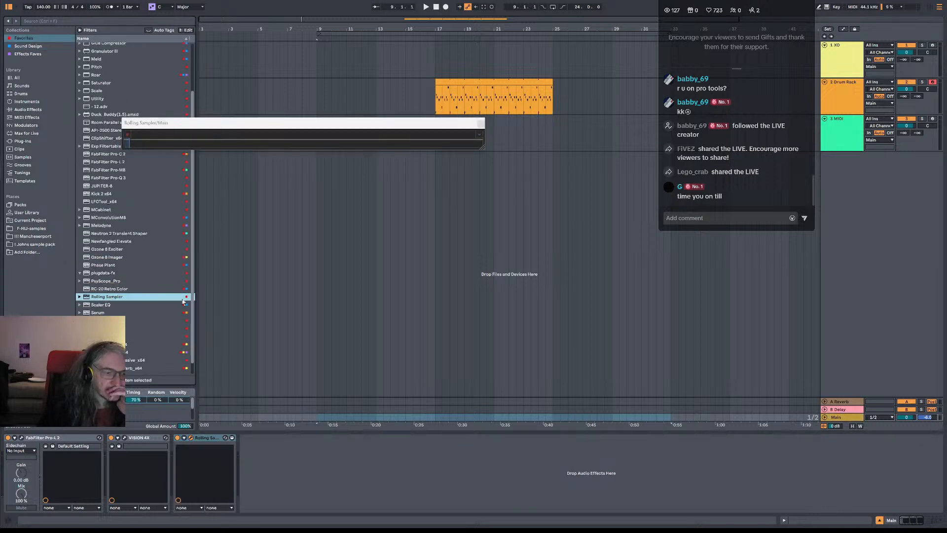
Move Rolling Sampler to the start of the Main track's device chain and shift its plugin window clear of the browser and arrangement.
{"action": "left_click_drag", "start_coordinate": [126, 441], "coordinate": [30, 443]}
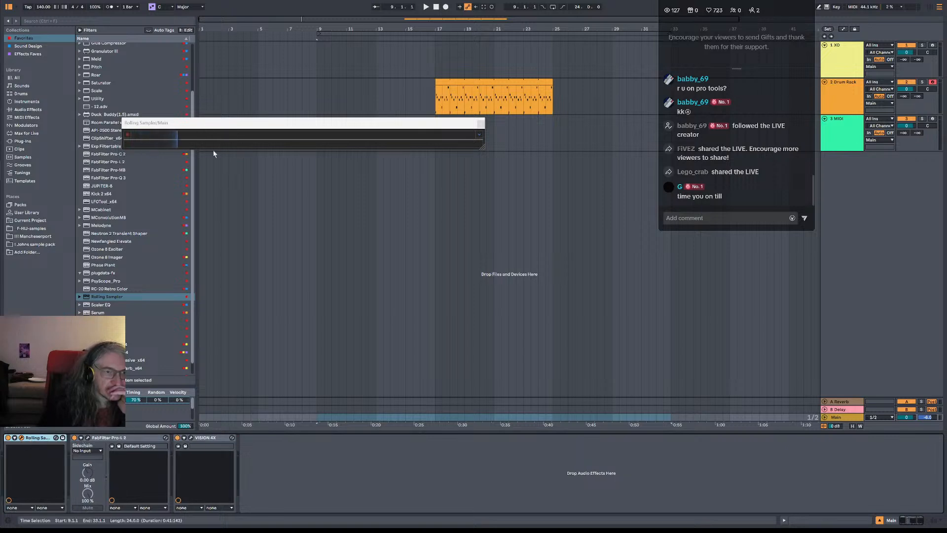
{"action": "left_click_drag", "start_coordinate": [301, 122], "coordinate": [733, 0]}
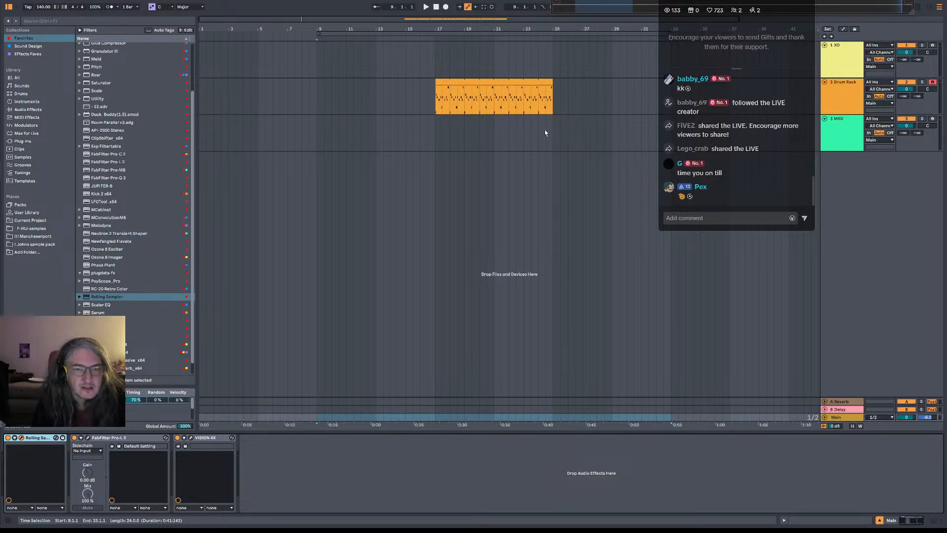
Place the insert marker at bar 17 on the empty MIDI track.
{"action": "left_click", "coordinate": [435, 146]}
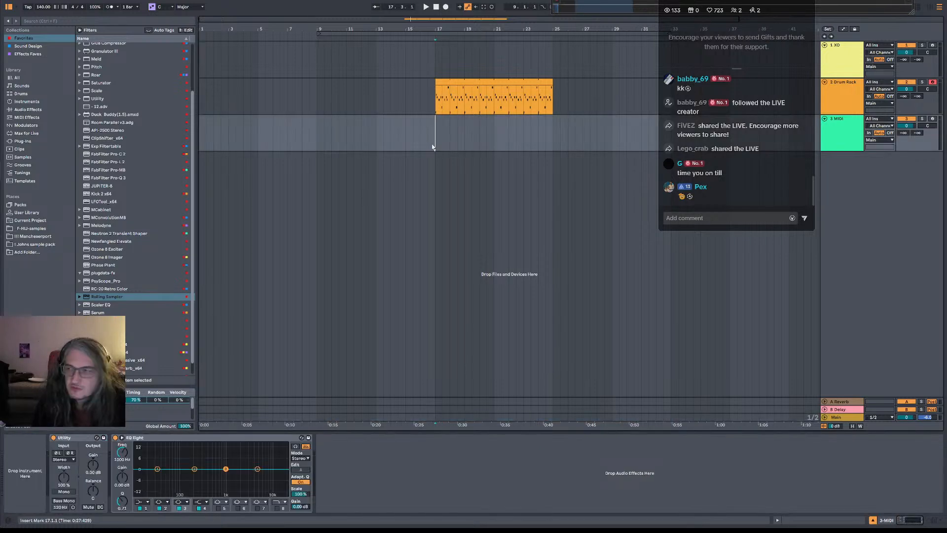
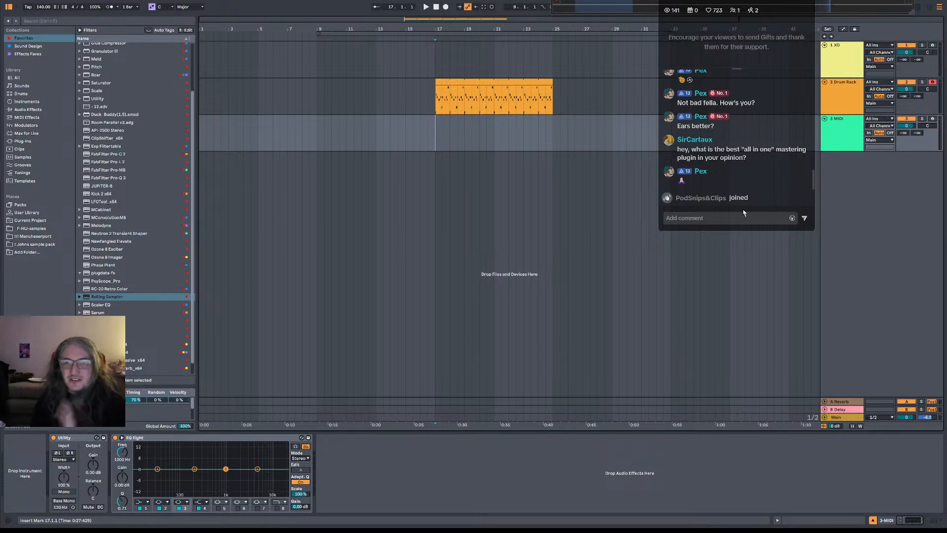
{"action": "scroll", "coordinate": [720, 202], "scroll_direction": "up", "scroll_amount": 1}
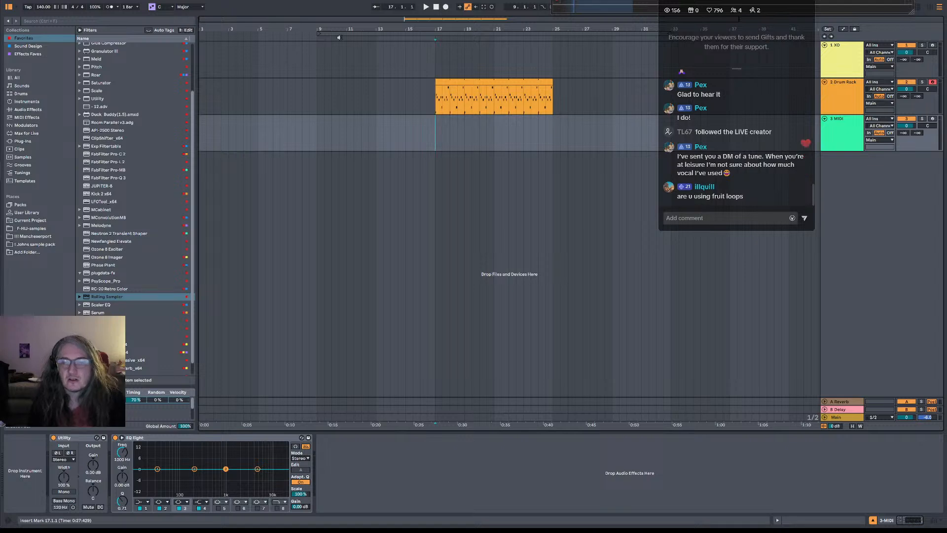
{"action": "scroll", "coordinate": [756, 148], "scroll_direction": "up", "scroll_amount": 3}
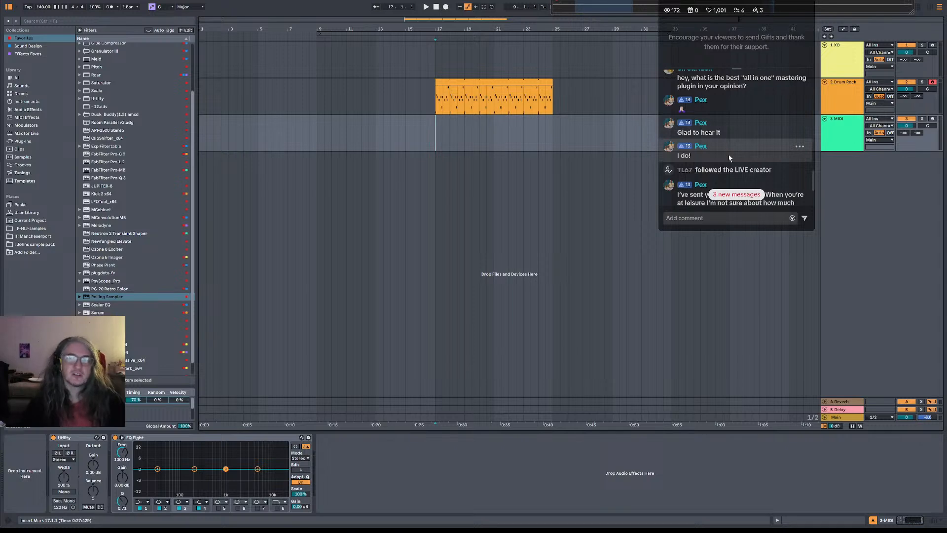
{"action": "scroll", "coordinate": [775, 115], "scroll_direction": "up", "scroll_amount": 1}
{"action": "scroll", "coordinate": [774, 115], "scroll_direction": "up", "scroll_amount": 1}
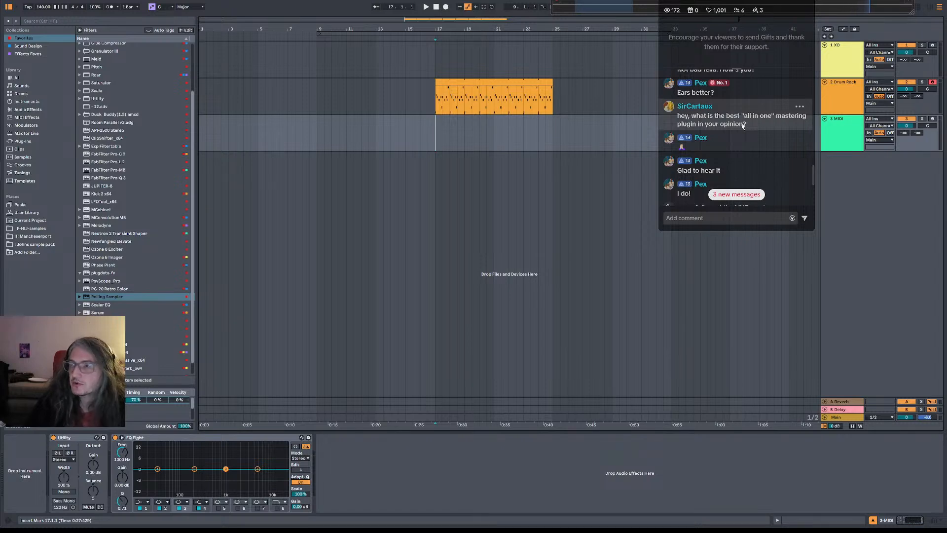
Show the Main track's device chain and briefly view the FabFilter Pro-L 2 plugin window.
{"action": "left_click", "coordinate": [840, 420]}
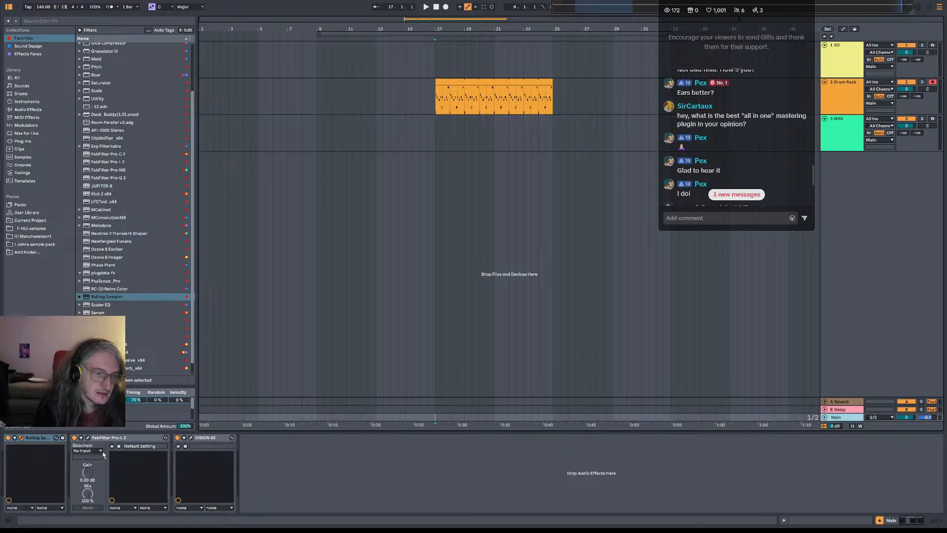
{"action": "left_click", "coordinate": [89, 438]}
{"action": "left_click", "coordinate": [89, 438]}
{"action": "left_click", "coordinate": [89, 439]}
{"action": "left_click", "coordinate": [89, 438]}
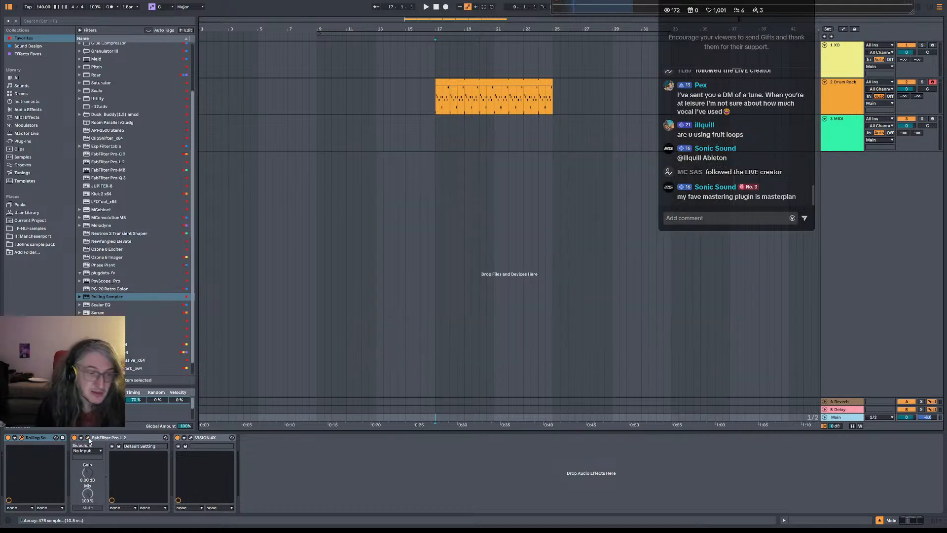
Add the Limiter audio effect to the end of the Main track's device chain, after VISION 4X.
{"action": "right_click", "coordinate": [280, 482]}
{"action": "left_click", "coordinate": [264, 473]}
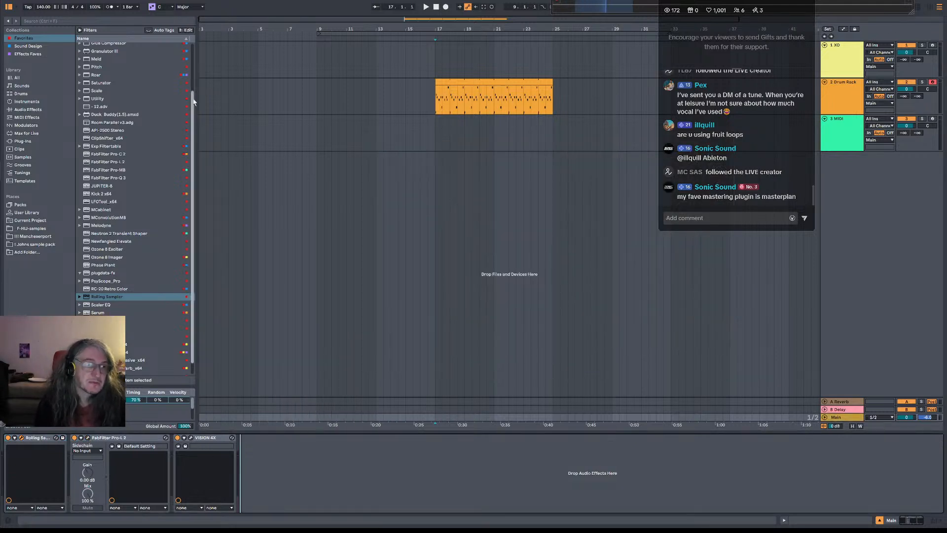
{"action": "left_click", "coordinate": [23, 111]}
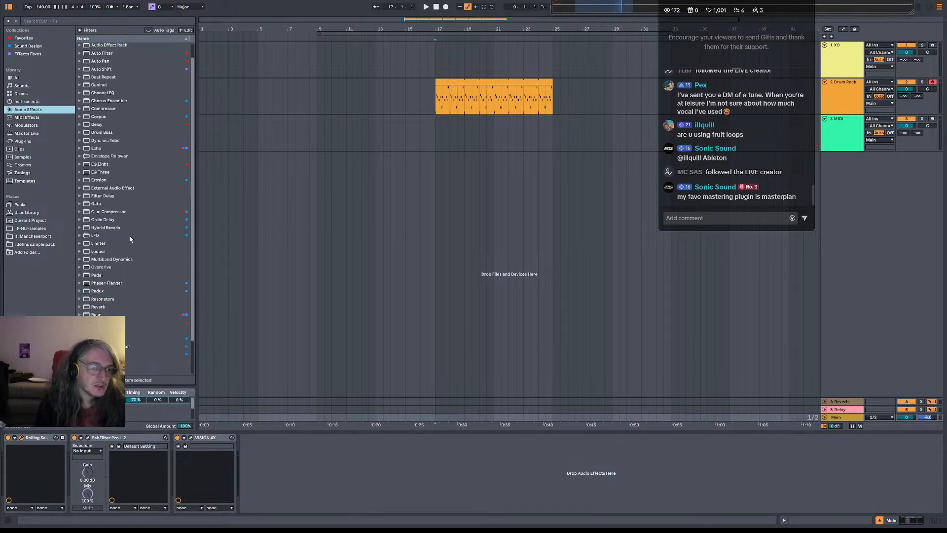
{"action": "double_click", "coordinate": [113, 243]}
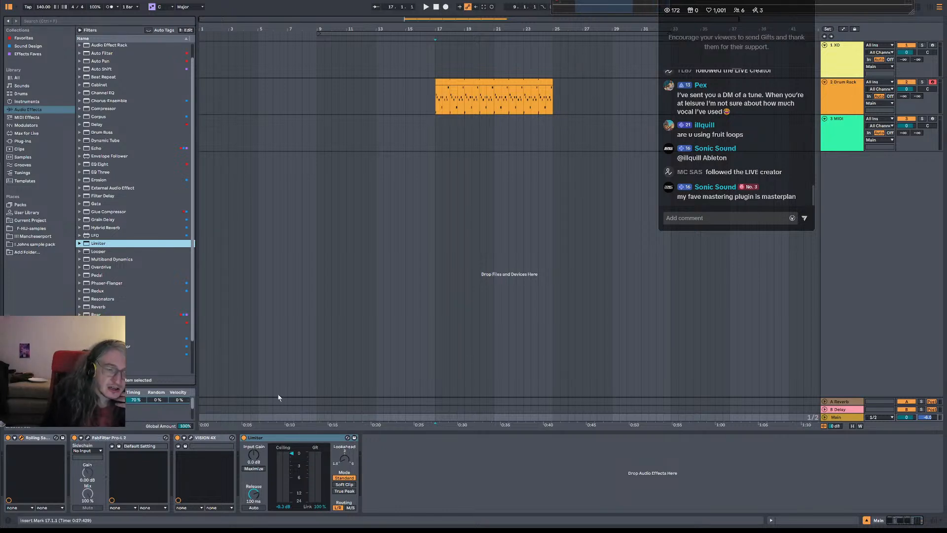
{"action": "scroll", "coordinate": [146, 306], "scroll_direction": "down", "scroll_amount": 3}
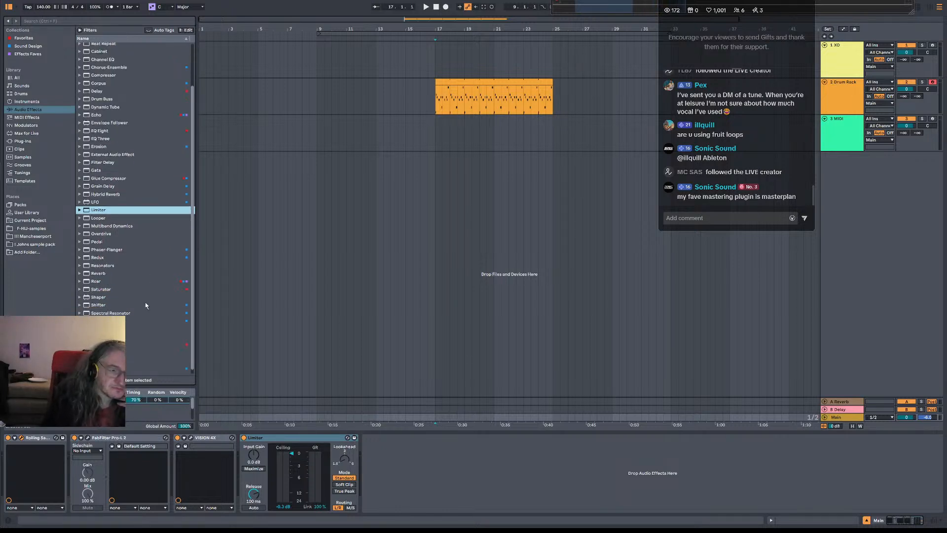
{"action": "scroll", "coordinate": [152, 299], "scroll_direction": "up", "scroll_amount": 2}
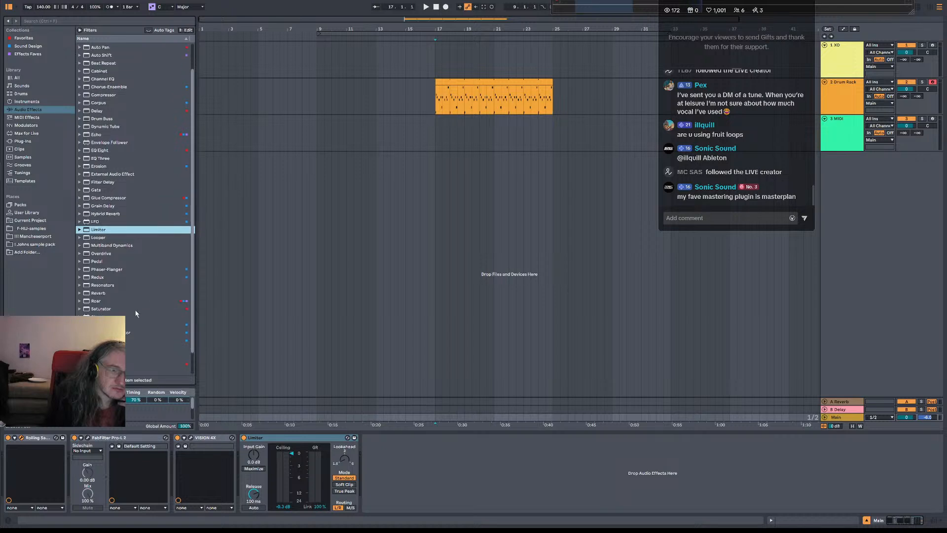
{"action": "scroll", "coordinate": [150, 296], "scroll_direction": "up", "scroll_amount": 2}
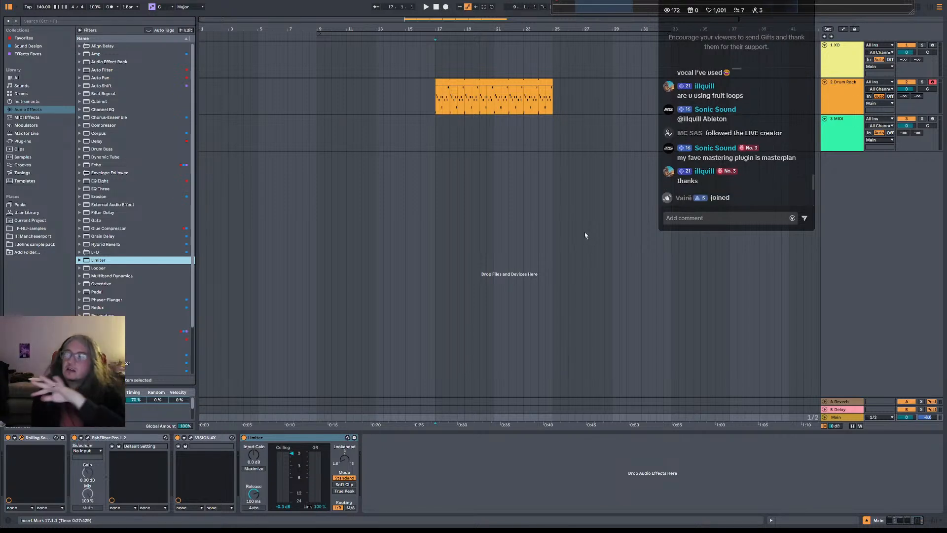
{"action": "scroll", "coordinate": [746, 164], "scroll_direction": "up", "scroll_amount": 3}
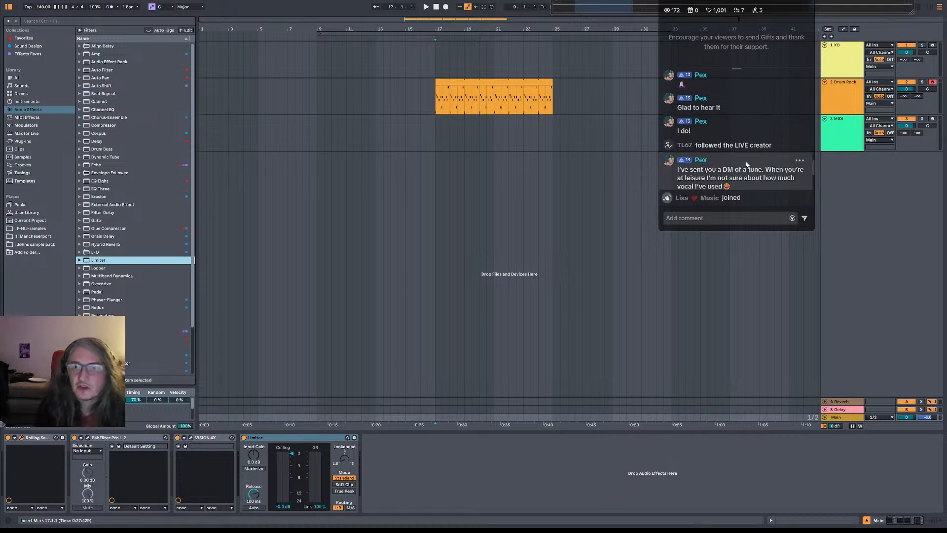
{"action": "scroll", "coordinate": [747, 162], "scroll_direction": "up", "scroll_amount": 3}
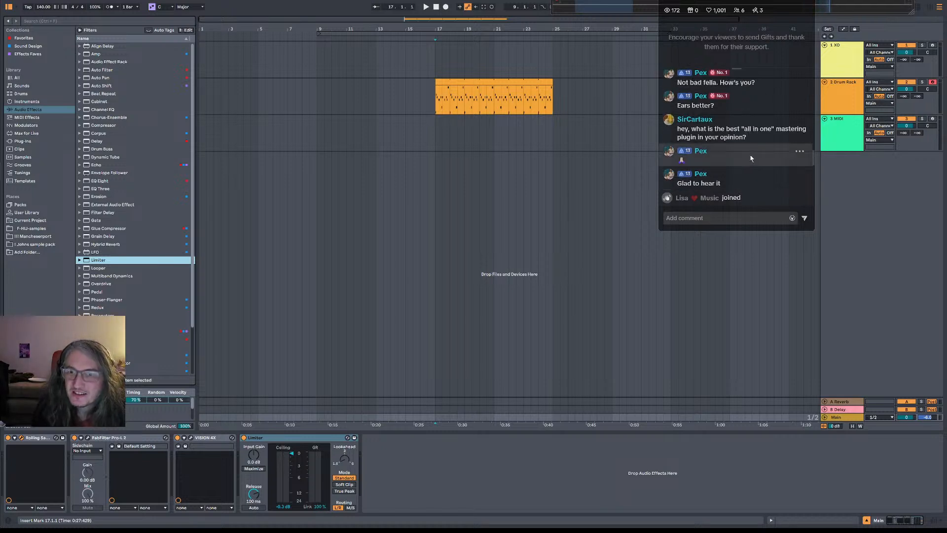
{"action": "scroll", "coordinate": [753, 153], "scroll_direction": "down", "scroll_amount": 3}
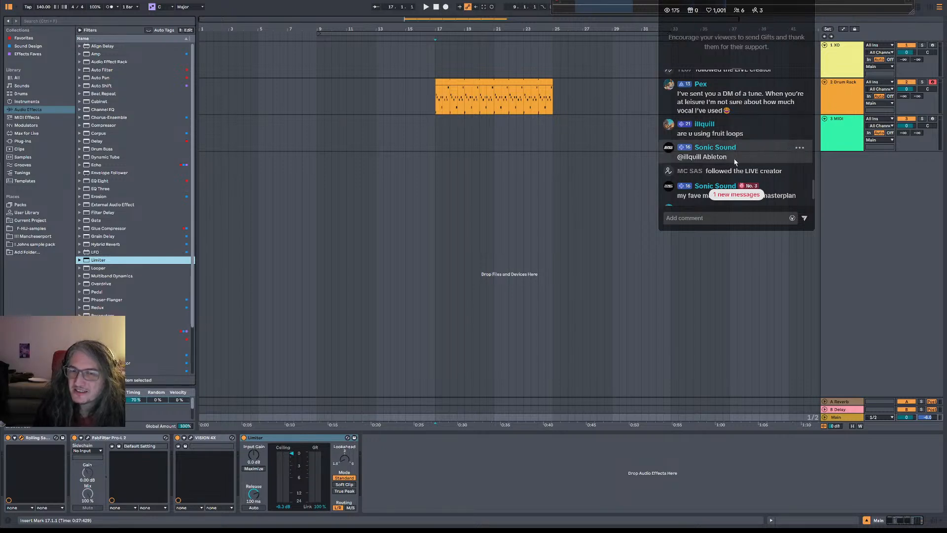
{"action": "scroll", "coordinate": [735, 163], "scroll_direction": "down", "scroll_amount": 1}
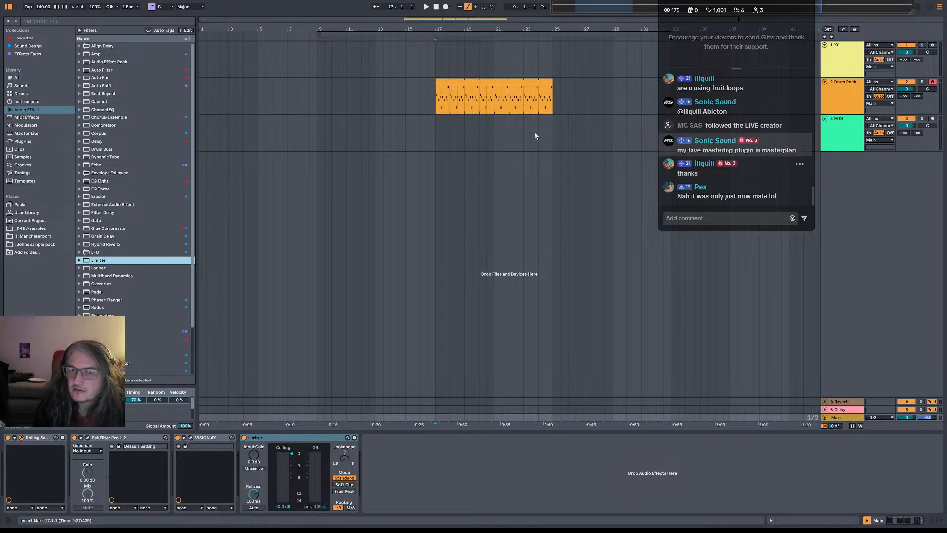
Switch to the web browser with the YouTube video "Cesco - Bomba".
{"action": "key", "text": "alt+Tab"}
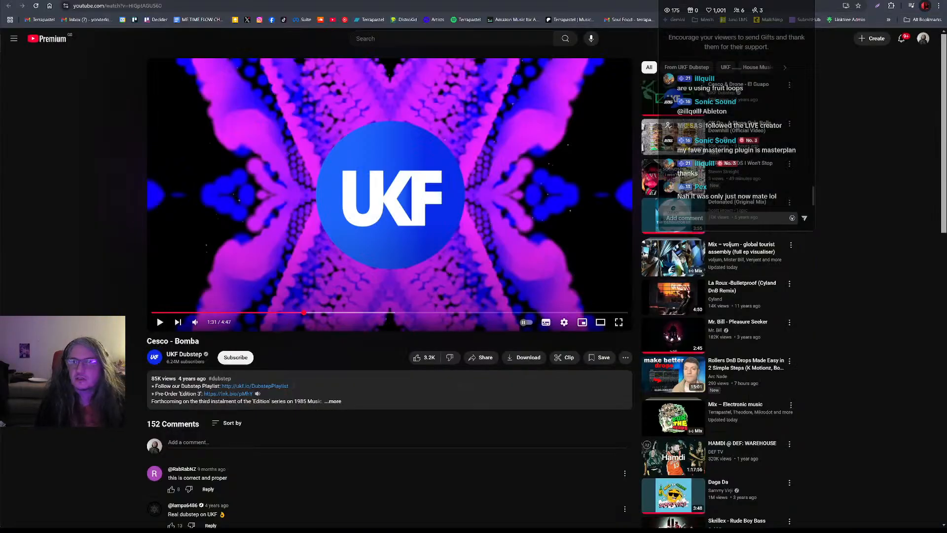
Search the web in a new tab for "masterplan vst" and view Musik Hack's Master Plan product page.
{"action": "key", "text": "ctrl+t"}
{"action": "type", "text": "masterplan vst"}
{"action": "key", "text": "Return"}
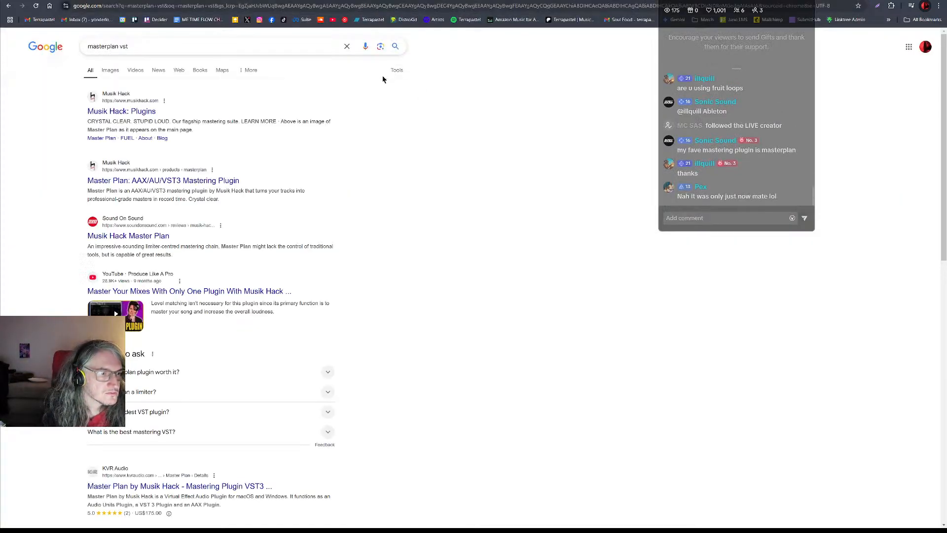
{"action": "left_click", "coordinate": [145, 184]}
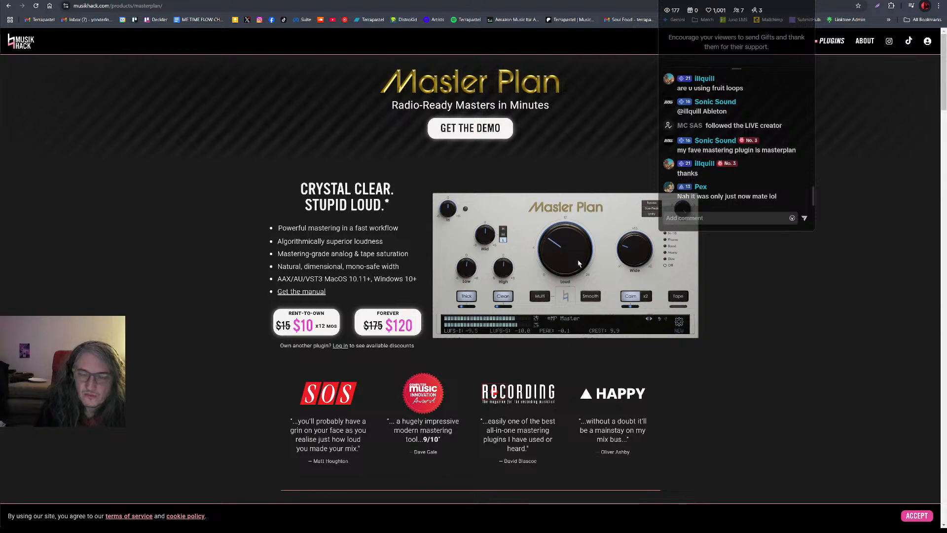
{"action": "scroll", "coordinate": [801, 164], "scroll_direction": "up", "scroll_amount": 3}
{"action": "scroll", "coordinate": [787, 186], "scroll_direction": "down", "scroll_amount": 3}
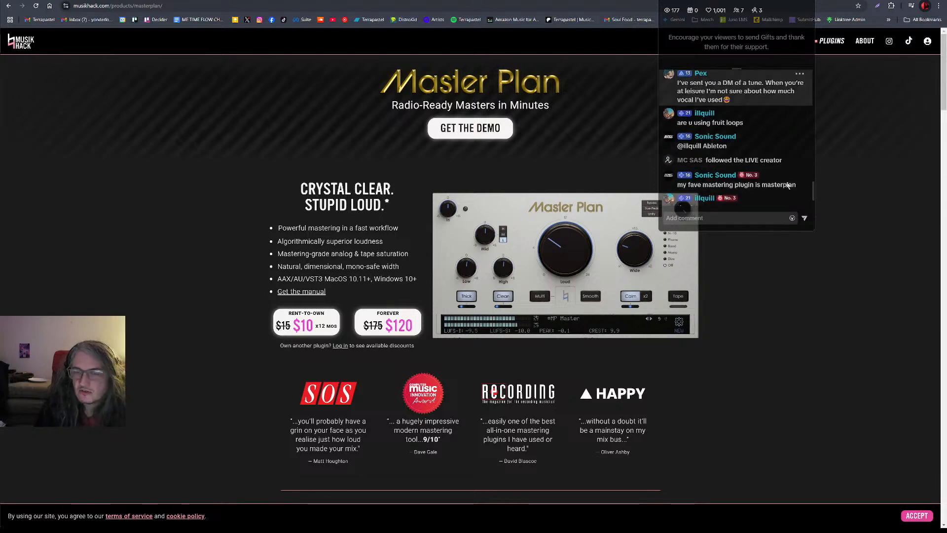
{"action": "scroll", "coordinate": [788, 185], "scroll_direction": "up", "scroll_amount": 1}
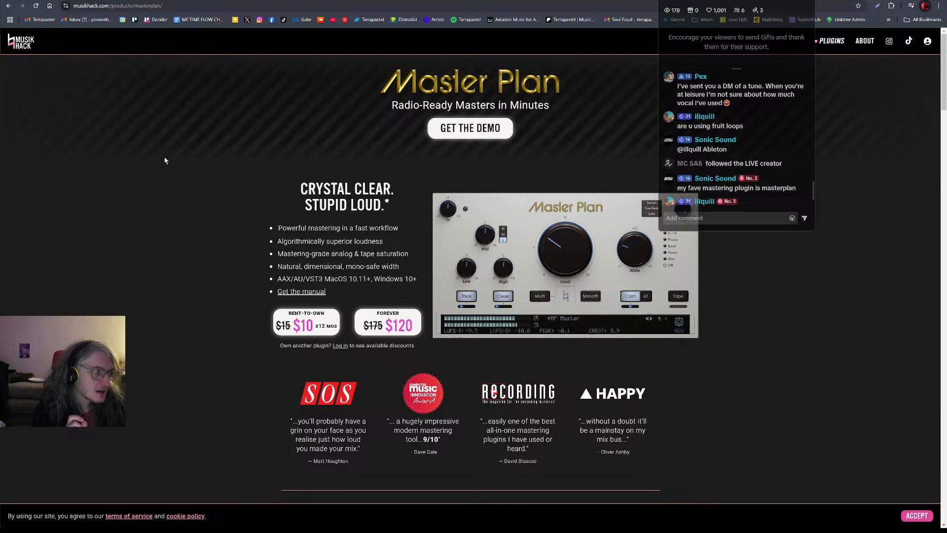
Switch to Ableton Live and insert Newfangled Elevate from Favorites into the Main track's chain, between Rolling Sampler and FabFilter Pro-L 2.
{"action": "key", "text": "alt+Tab"}
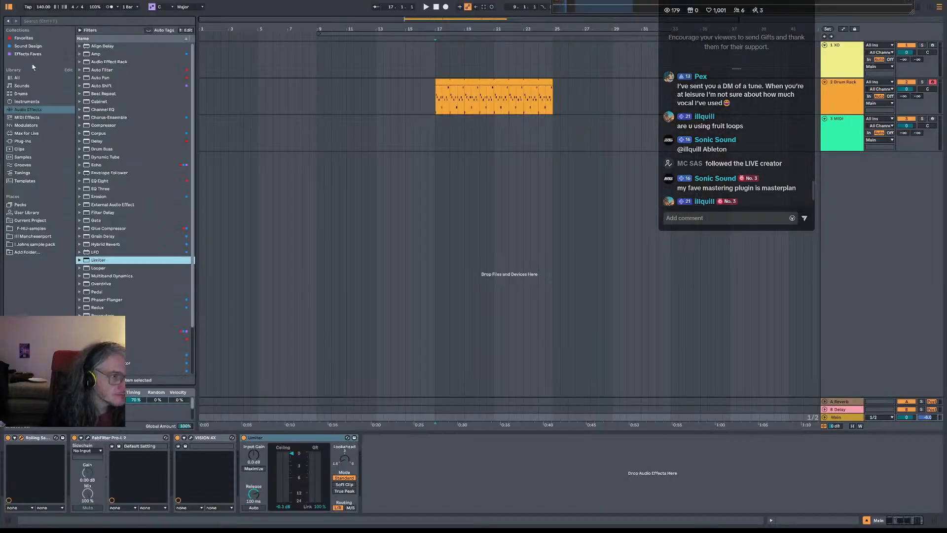
{"action": "left_click", "coordinate": [32, 39]}
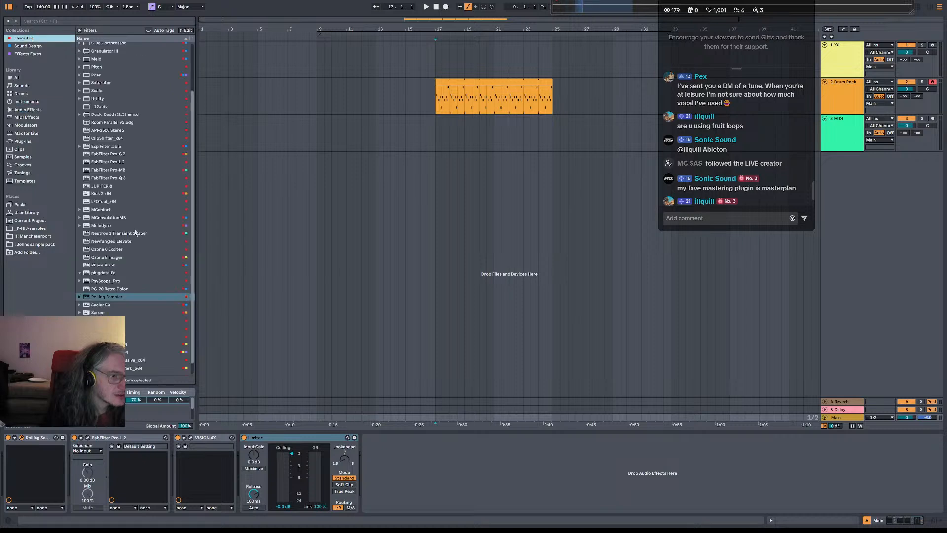
{"action": "left_click", "coordinate": [114, 241]}
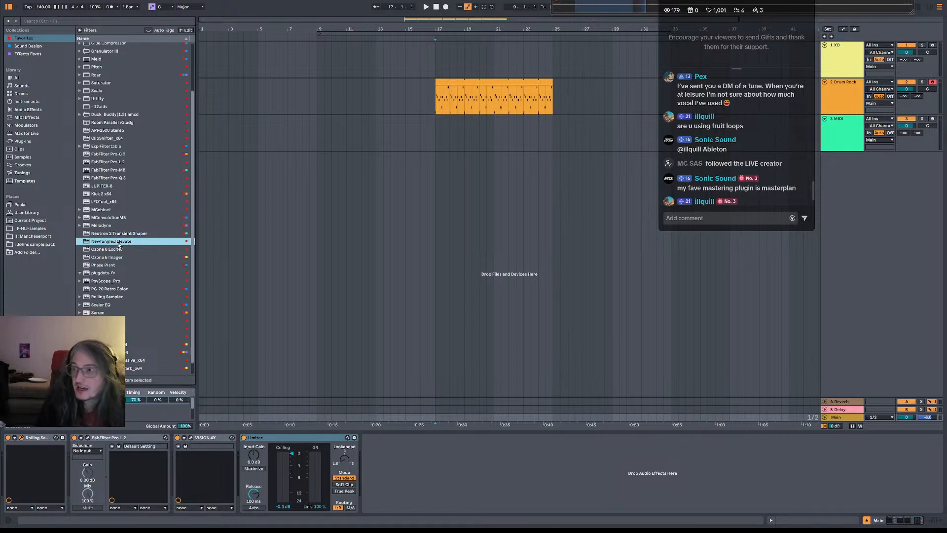
{"action": "mouse_move", "coordinate": [119, 245]}
{"action": "left_mouse_down"}
{"action": "mouse_move", "coordinate": [166, 428]}
{"action": "mouse_move", "coordinate": [73, 465]}
{"action": "mouse_move", "coordinate": [75, 446]}
{"action": "left_mouse_up"}
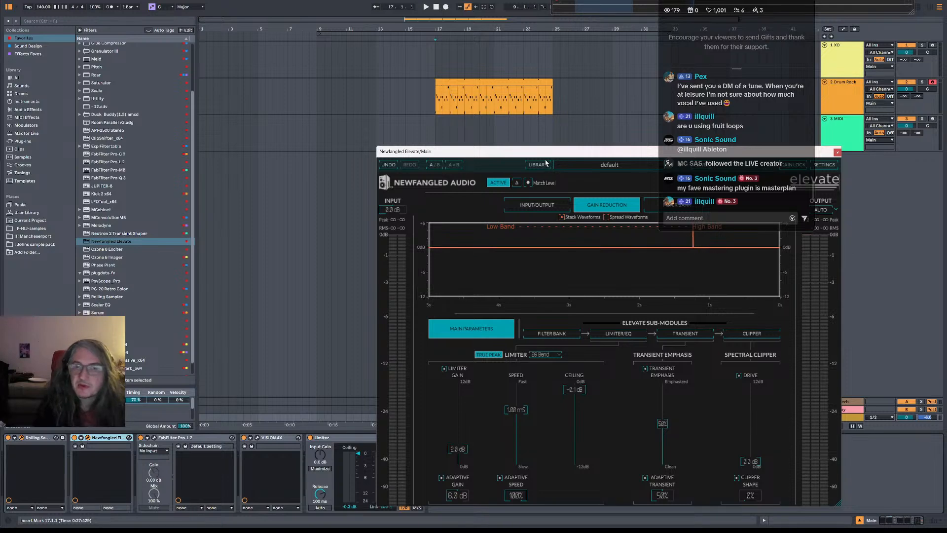
{"action": "left_click_drag", "start_coordinate": [542, 157], "coordinate": [325, 107]}
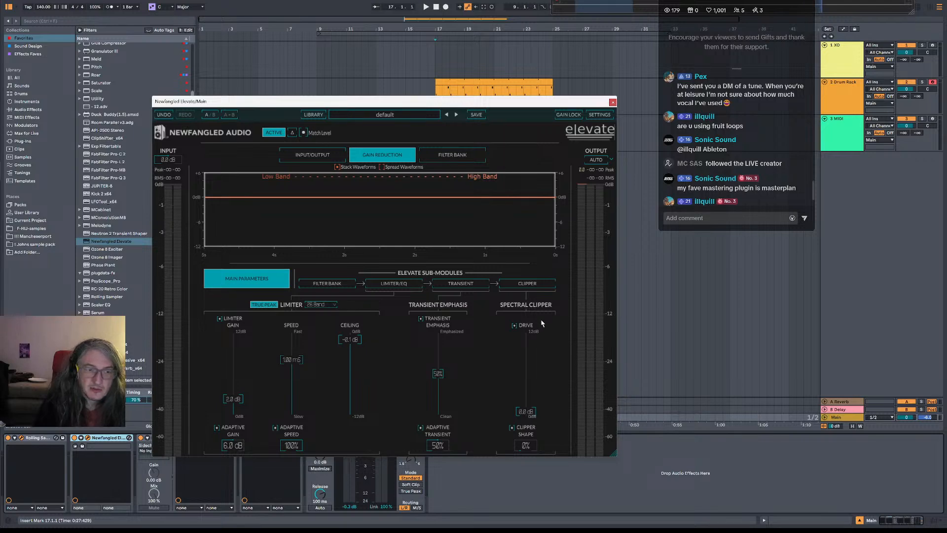
Show Elevate's Filter Bank sub-module, close the plug-in window and delete the device from the Main track.
{"action": "left_click", "coordinate": [351, 288]}
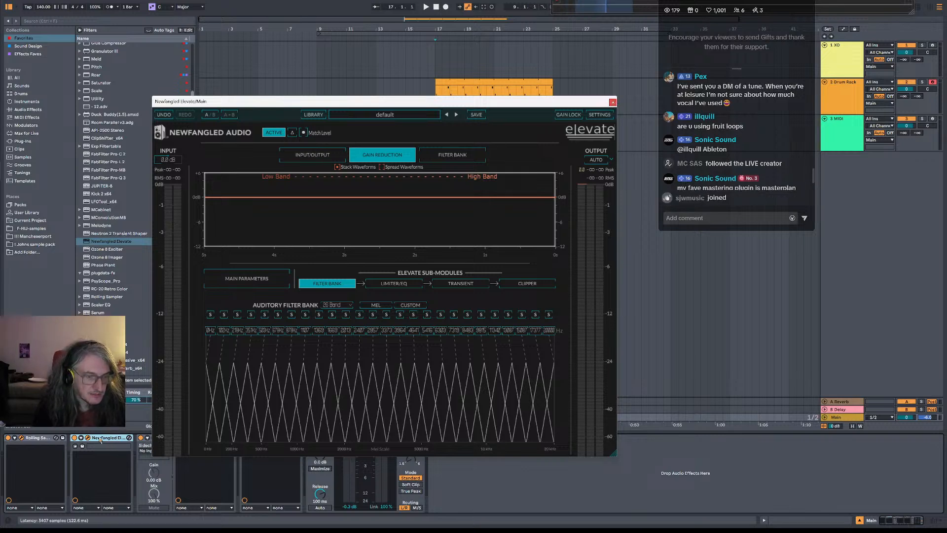
{"action": "left_click", "coordinate": [612, 102]}
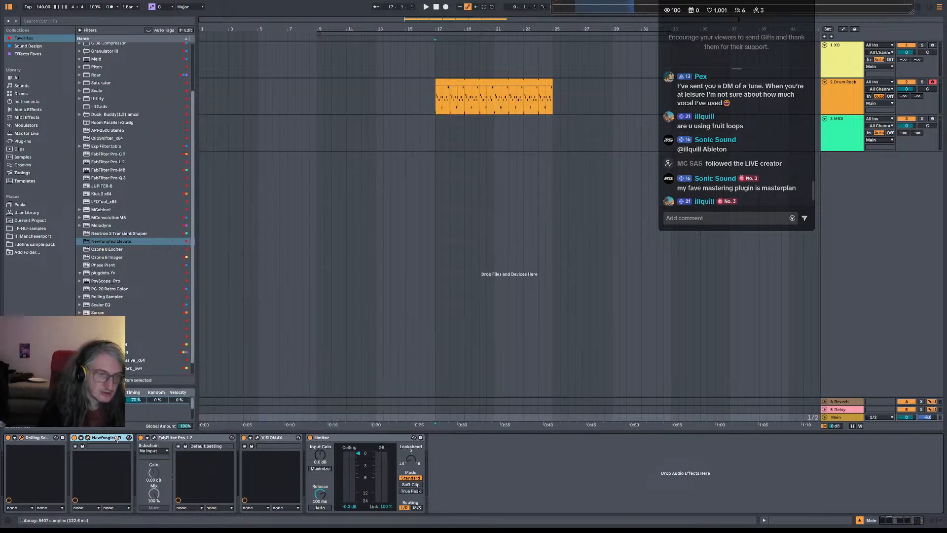
{"action": "key", "text": "Delete"}
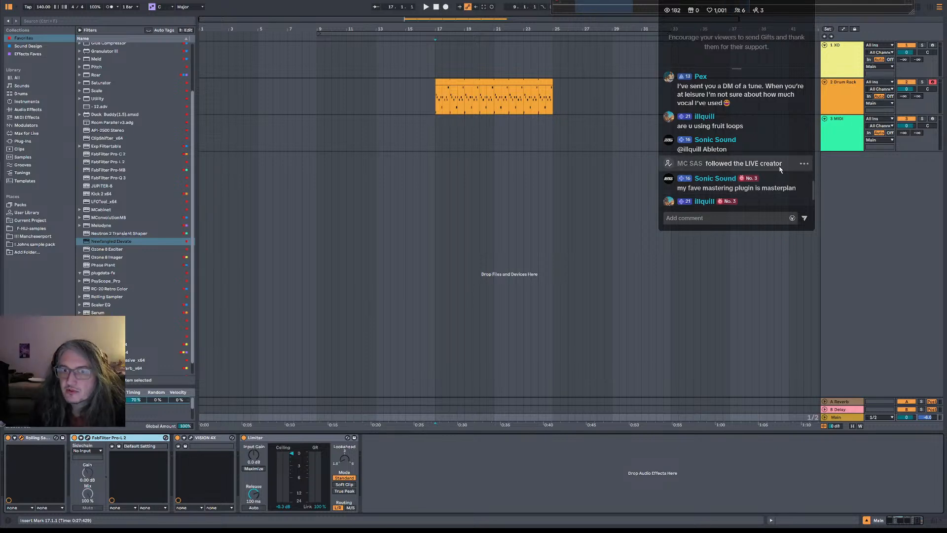
Read through the live chat comments about mastering plug-ins, going back to the Master Plan page in the browser.
{"action": "scroll", "coordinate": [779, 167], "scroll_direction": "up", "scroll_amount": 1}
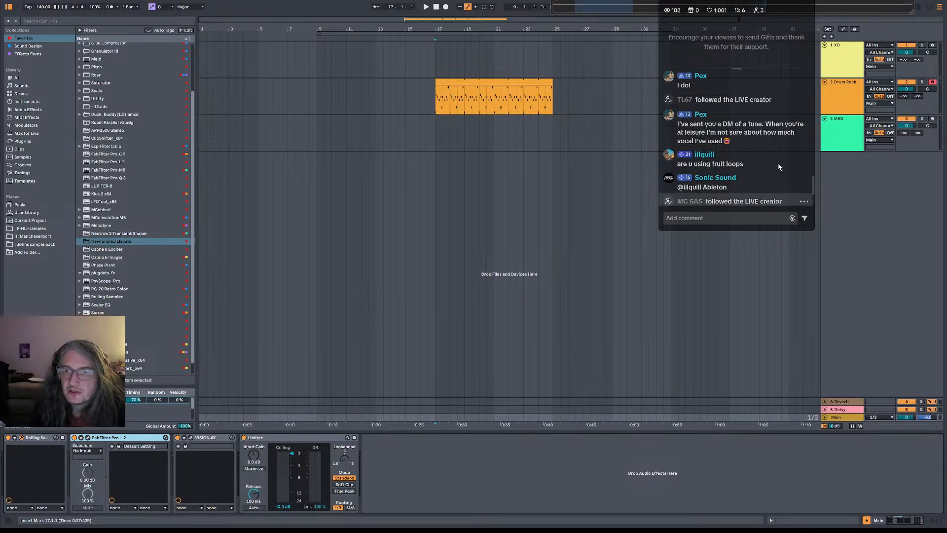
{"action": "scroll", "coordinate": [780, 167], "scroll_direction": "down", "scroll_amount": 1}
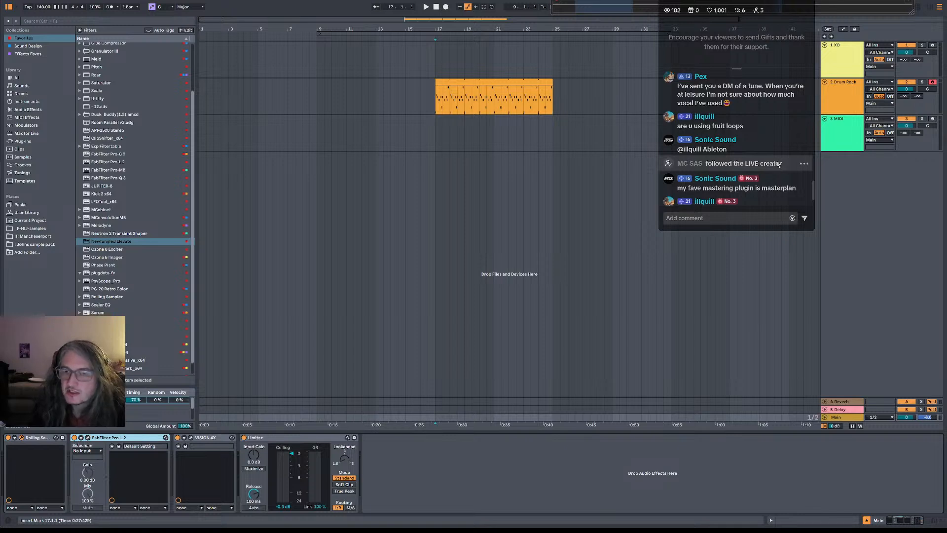
{"action": "scroll", "coordinate": [778, 164], "scroll_direction": "up", "scroll_amount": 2}
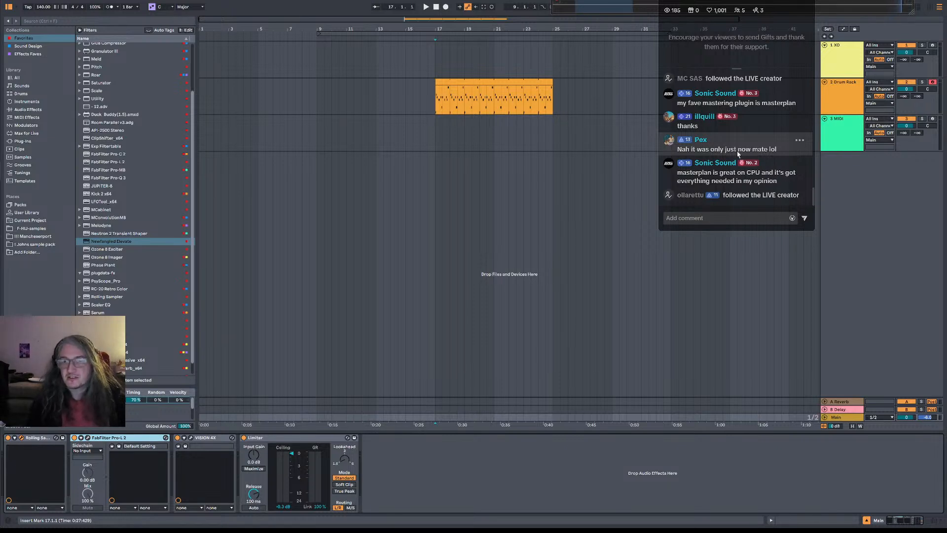
{"action": "scroll", "coordinate": [753, 145], "scroll_direction": "up", "scroll_amount": 3}
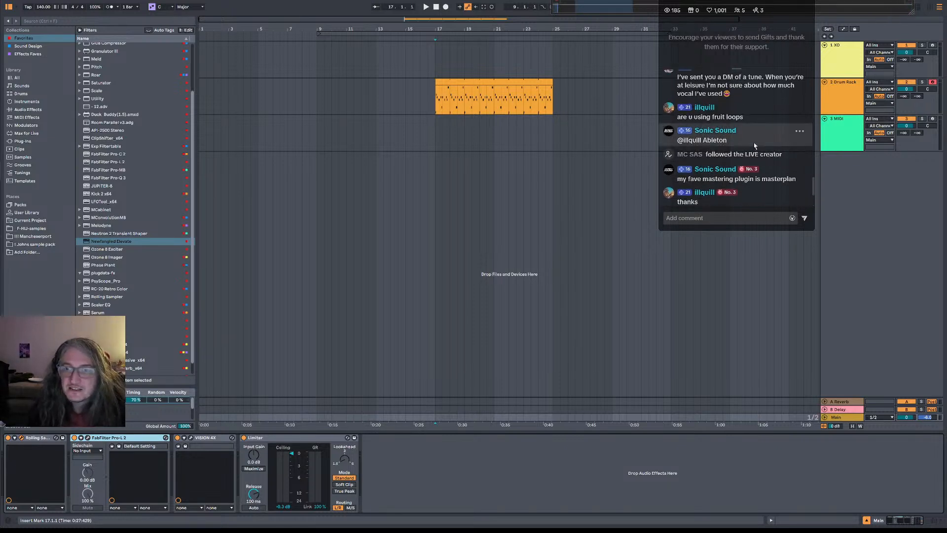
{"action": "scroll", "coordinate": [763, 157], "scroll_direction": "down", "scroll_amount": 1}
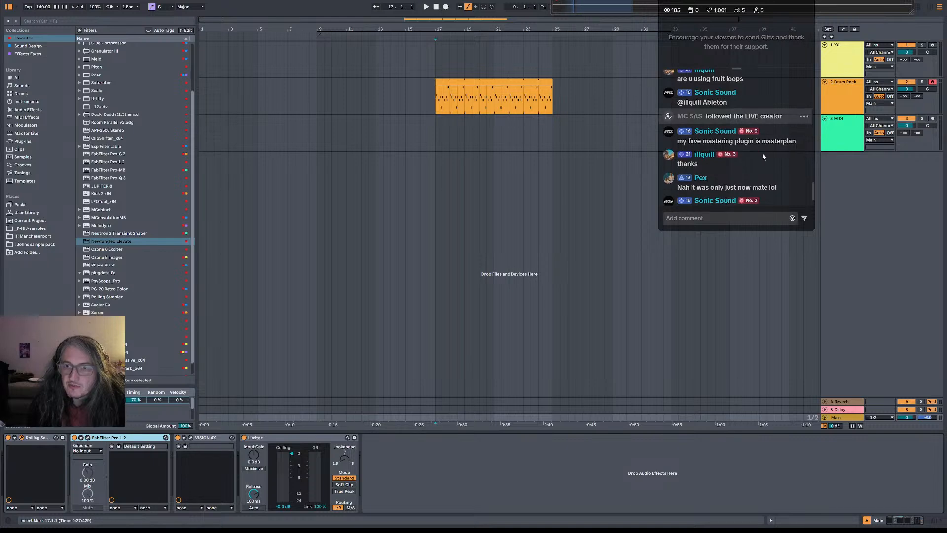
{"action": "scroll", "coordinate": [762, 157], "scroll_direction": "down", "scroll_amount": 2}
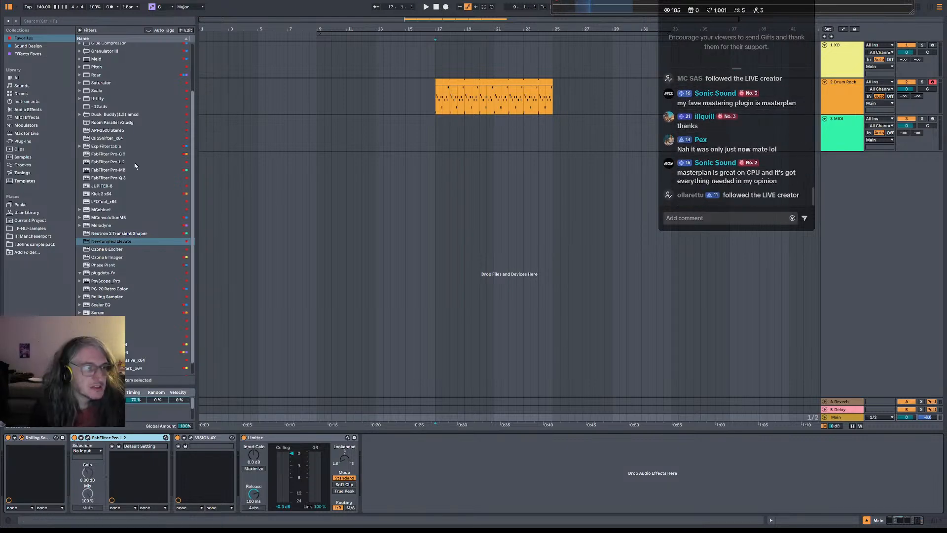
{"action": "key", "text": "alt+Tab"}
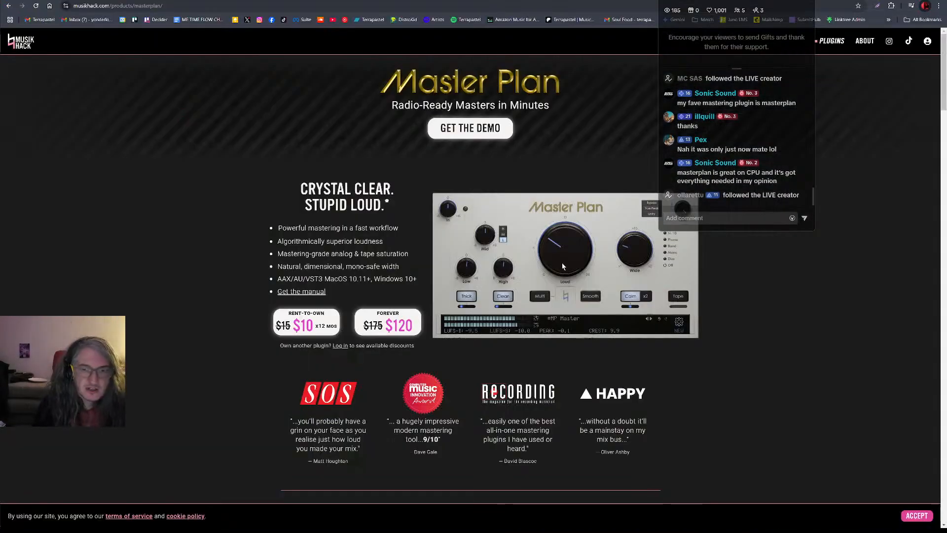
{"action": "scroll", "coordinate": [662, 304], "scroll_direction": "down", "scroll_amount": 1}
{"action": "scroll", "coordinate": [605, 253], "scroll_direction": "up", "scroll_amount": 1}
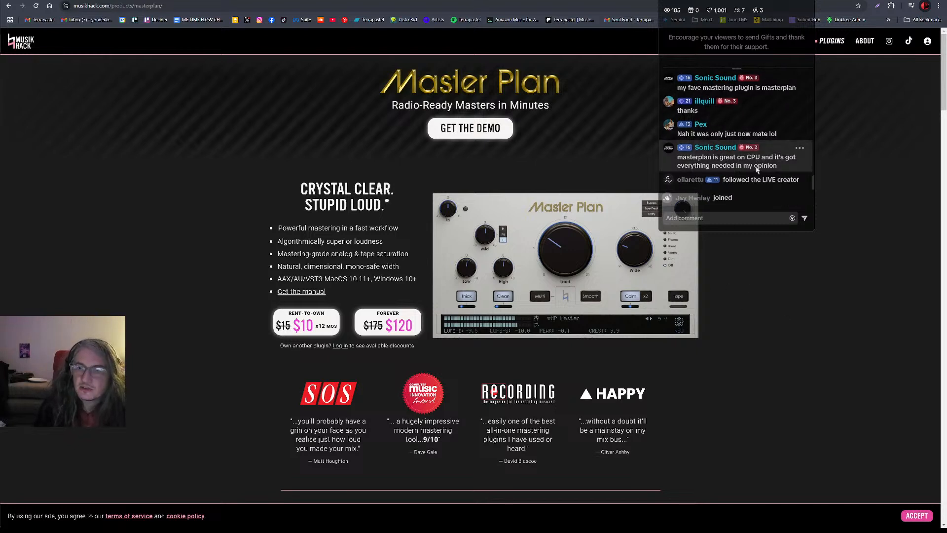
{"action": "scroll", "coordinate": [759, 163], "scroll_direction": "up", "scroll_amount": 1}
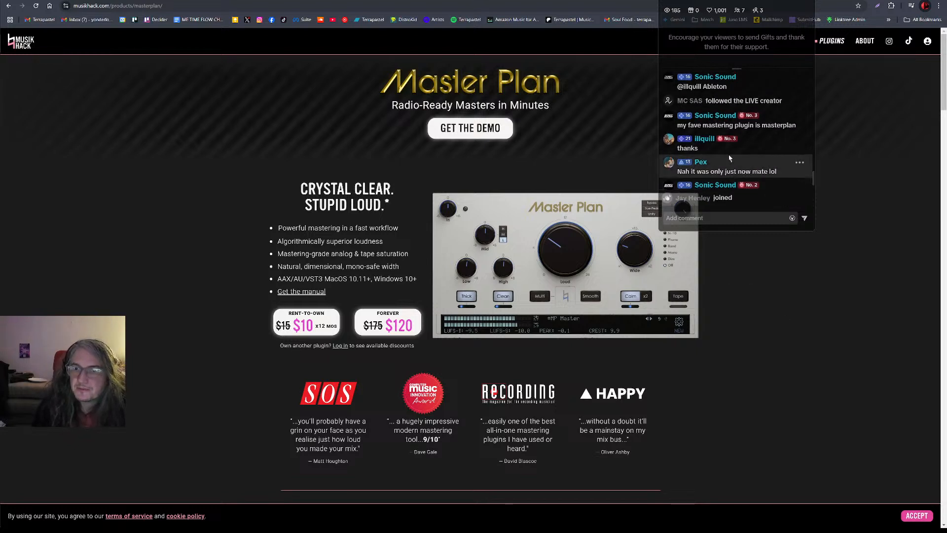
{"action": "scroll", "coordinate": [730, 158], "scroll_direction": "down", "scroll_amount": 1}
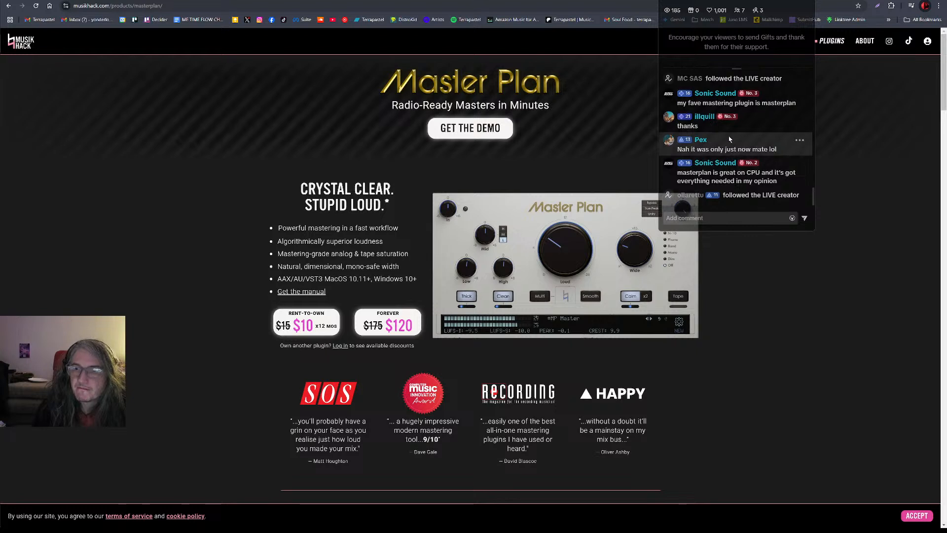
{"action": "scroll", "coordinate": [754, 151], "scroll_direction": "up", "scroll_amount": 2}
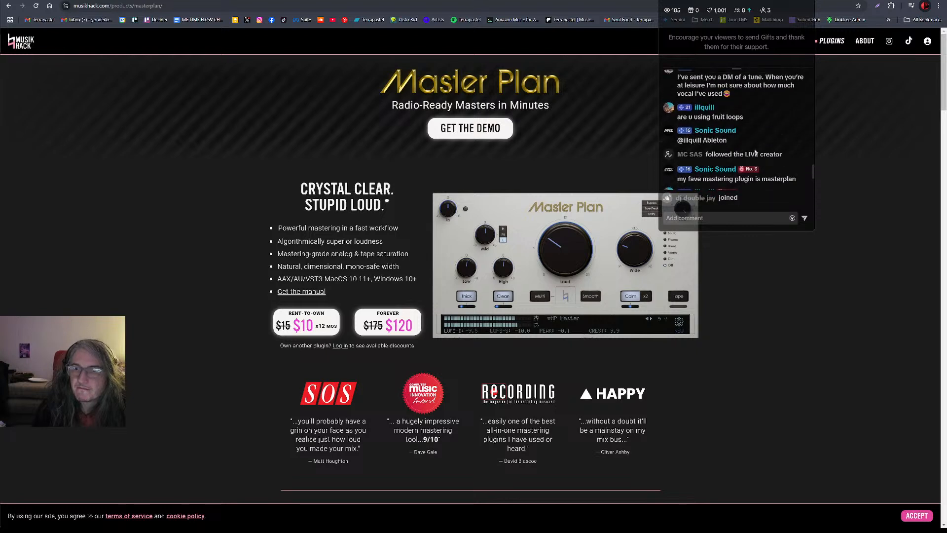
{"action": "scroll", "coordinate": [755, 151], "scroll_direction": "up", "scroll_amount": 1}
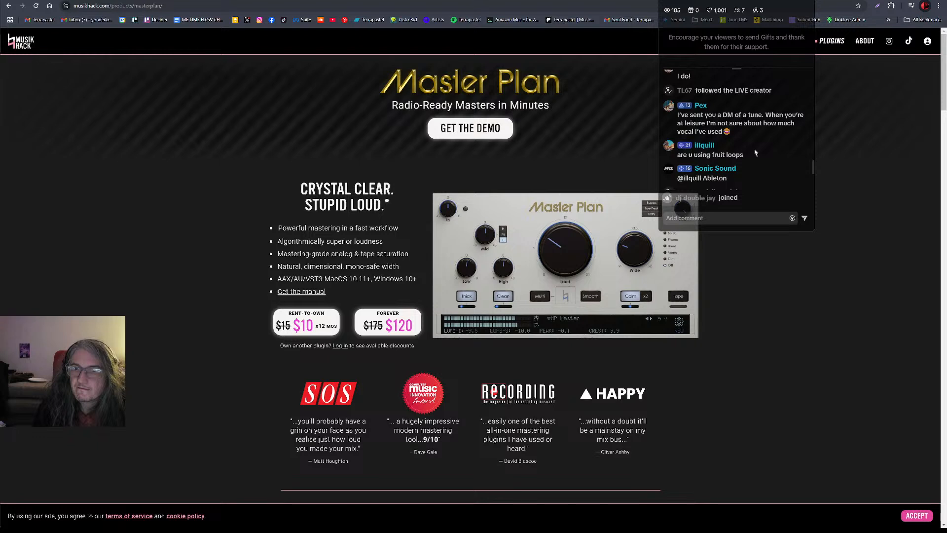
{"action": "scroll", "coordinate": [755, 153], "scroll_direction": "down", "scroll_amount": 3}
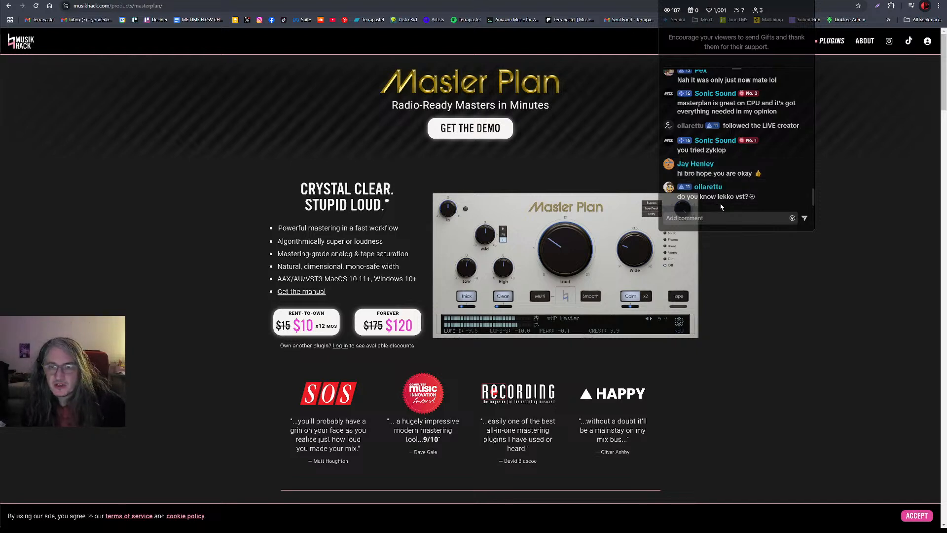
Search the web in a new tab for "lekko vst", read Felt Instruments' Lekko overview and return to the search results.
{"action": "key", "text": "ctrl+t"}
{"action": "type", "text": "lekko vst"}
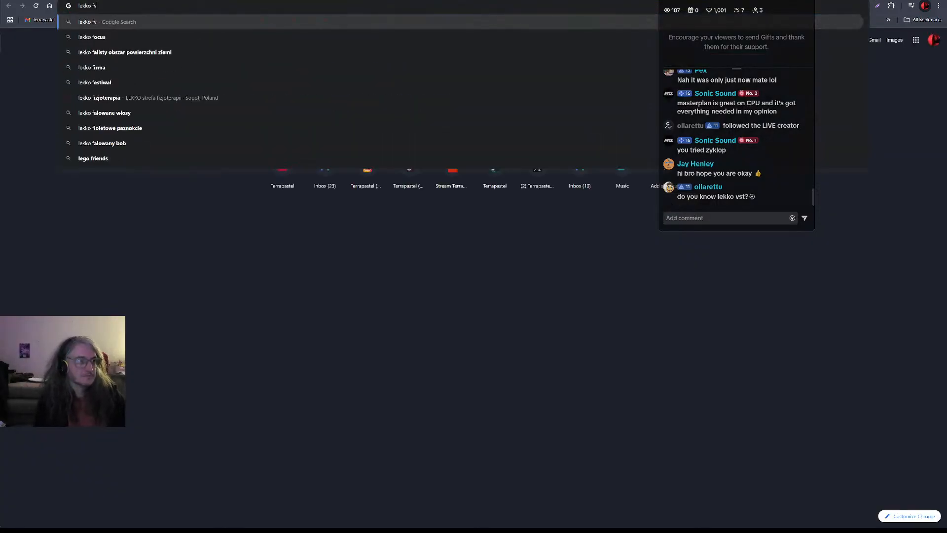
{"action": "key", "text": "Return"}
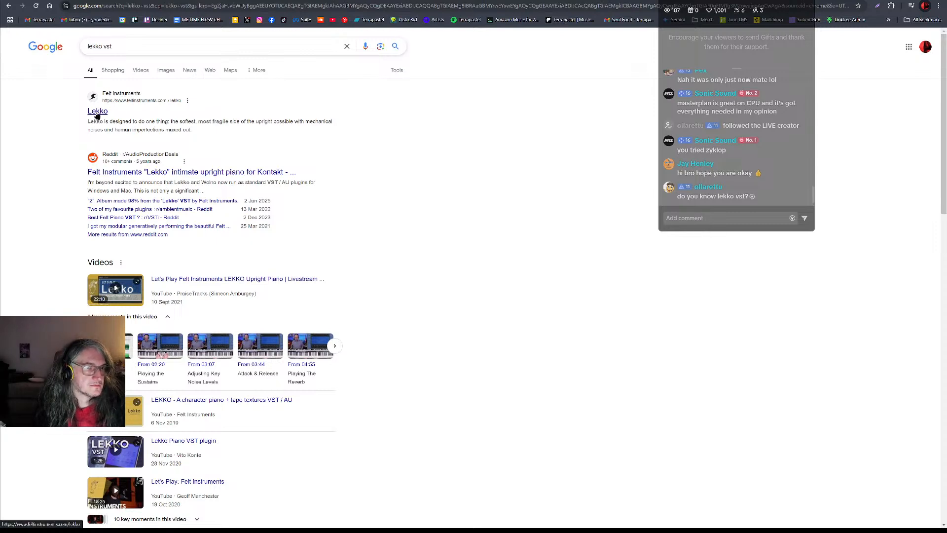
{"action": "left_click", "coordinate": [97, 112]}
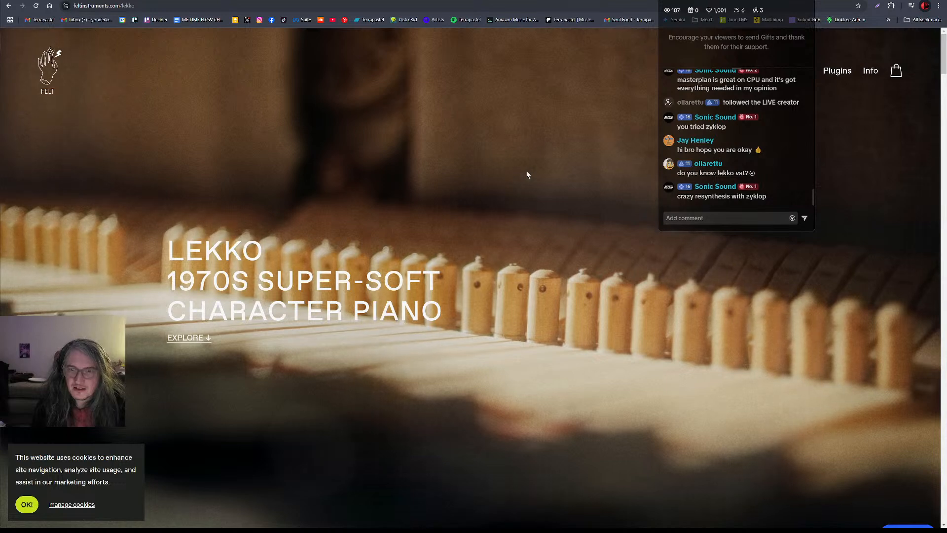
{"action": "scroll", "coordinate": [526, 173], "scroll_direction": "down", "scroll_amount": 6}
{"action": "scroll", "coordinate": [511, 201], "scroll_direction": "down", "scroll_amount": 1}
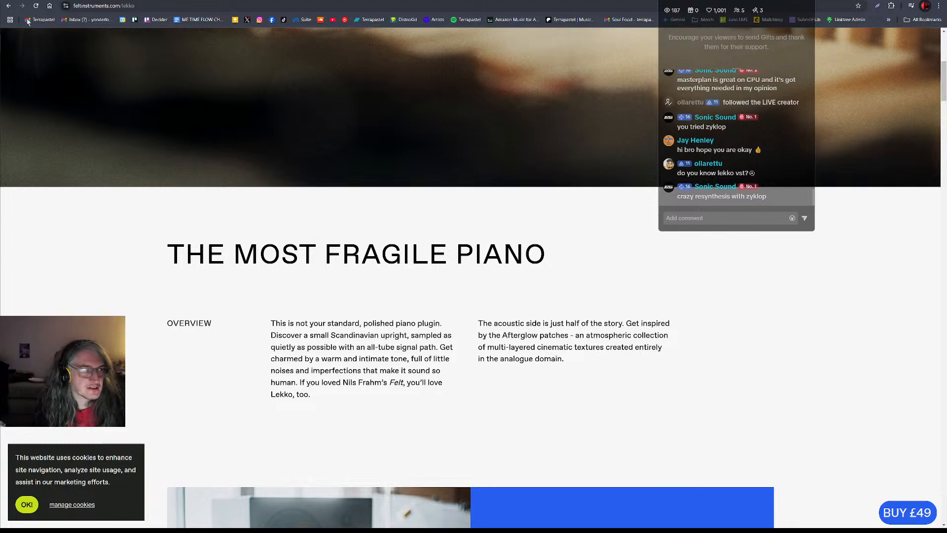
{"action": "left_click", "coordinate": [9, 5]}
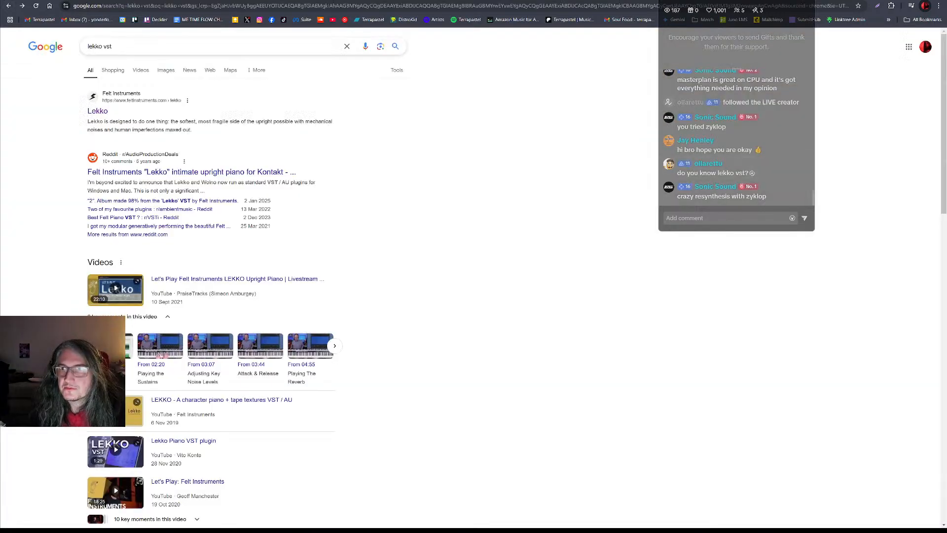
Switch to Ableton Live and place the insert marker at bar 9 on the empty MIDI track.
{"action": "key", "text": "alt+Tab"}
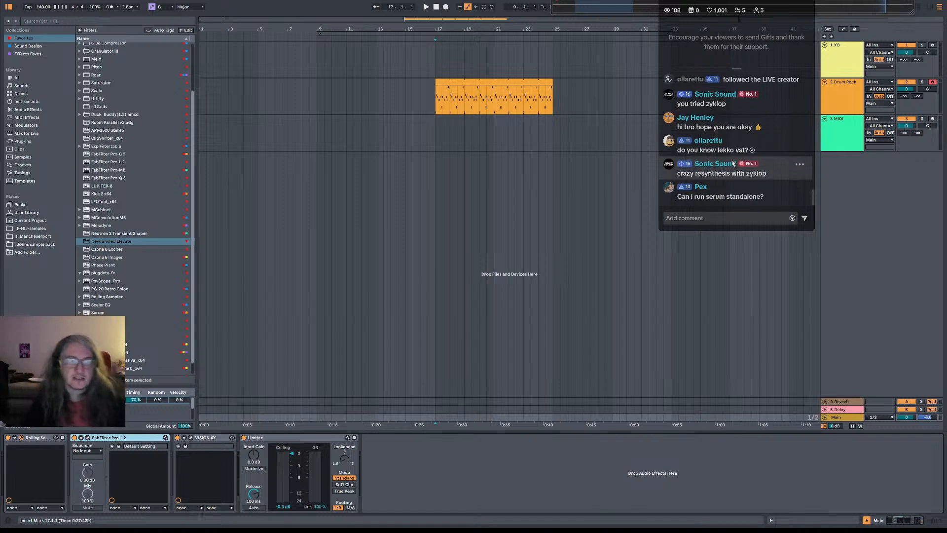
{"action": "left_click", "coordinate": [450, 144]}
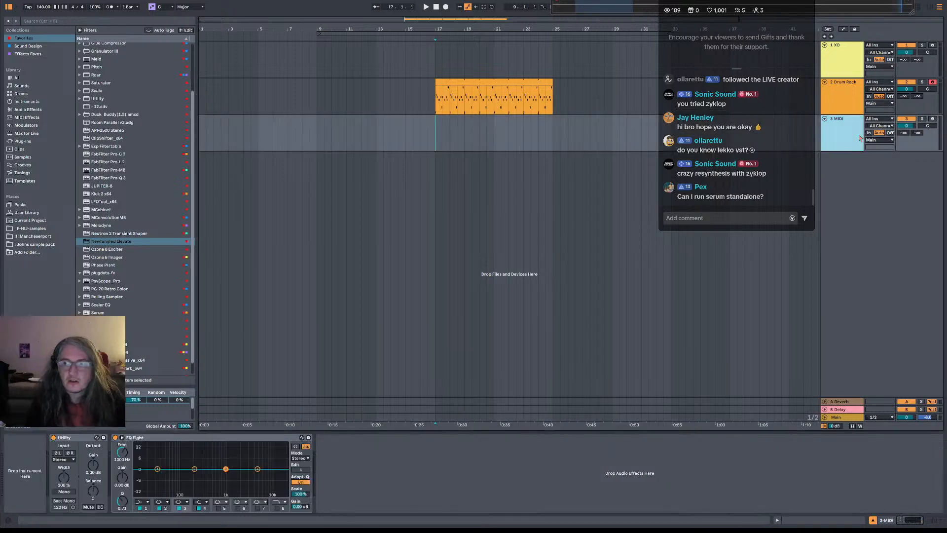
{"action": "left_click", "coordinate": [317, 130]}
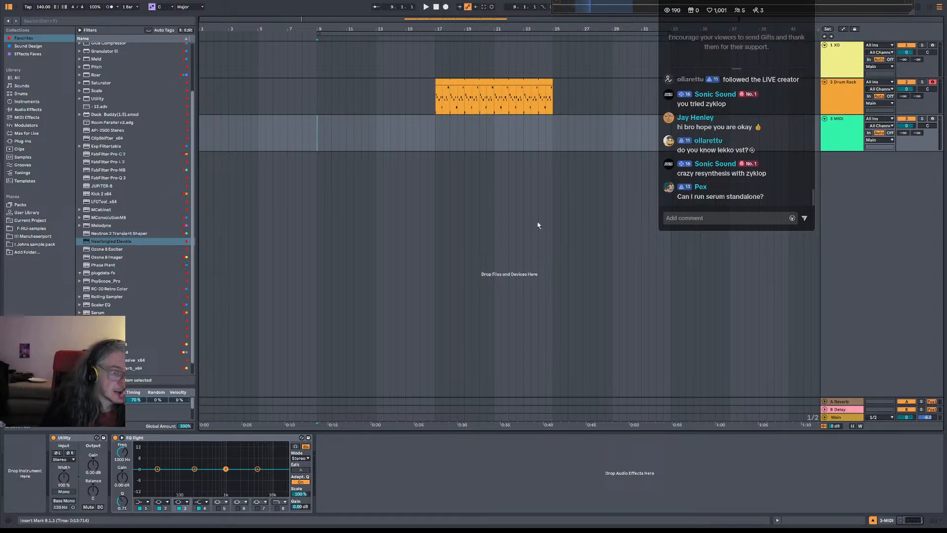
Search the plug-ins for "zy", load Zyklop onto the empty MIDI track and move its window clear of the track headers.
{"action": "scroll", "coordinate": [134, 163], "scroll_direction": "down", "scroll_amount": 1}
{"action": "left_click", "coordinate": [68, 22]}
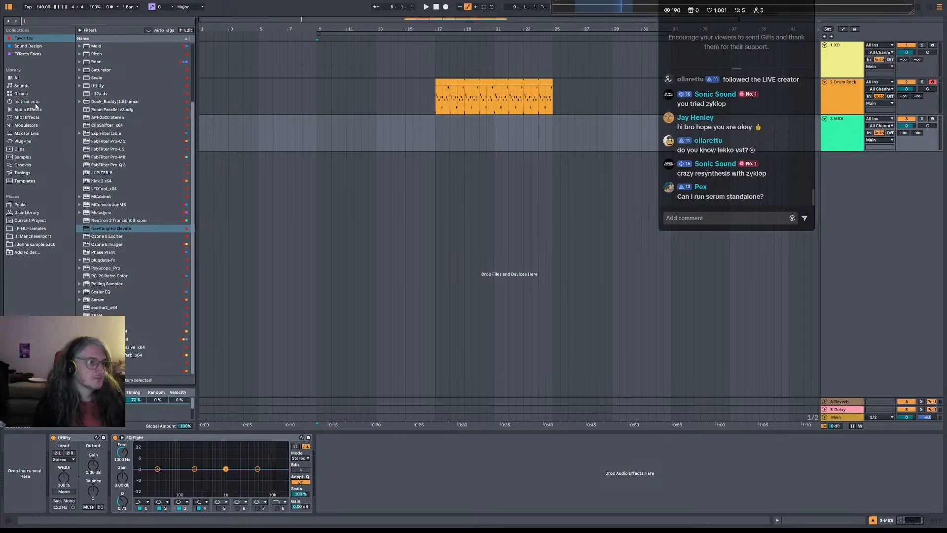
{"action": "left_click", "coordinate": [22, 141]}
{"action": "left_click", "coordinate": [54, 20]}
{"action": "type", "text": "z"}
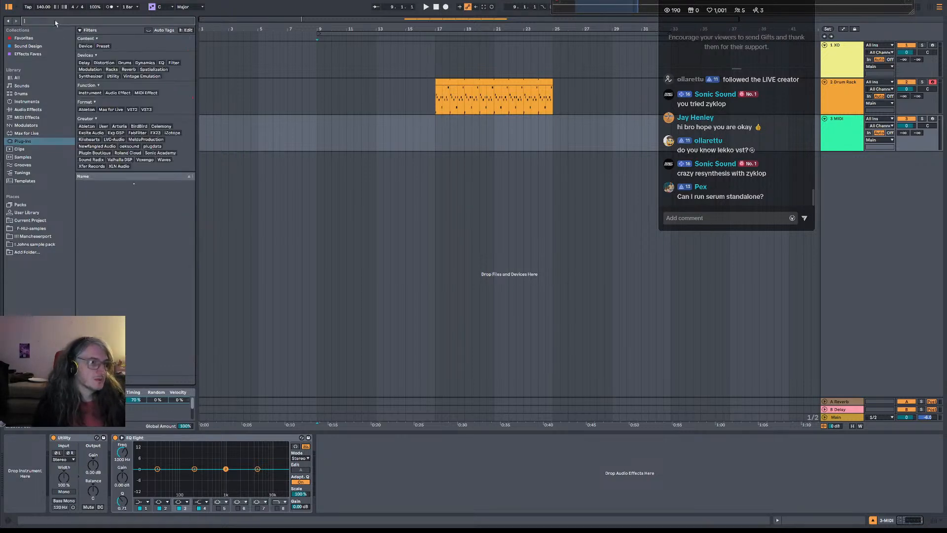
{"action": "type", "text": "y"}
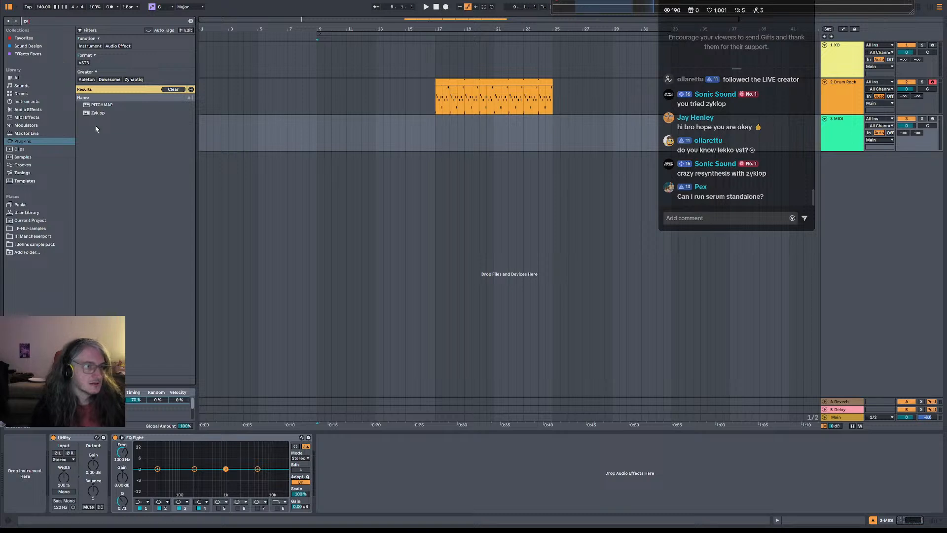
{"action": "left_click", "coordinate": [97, 113]}
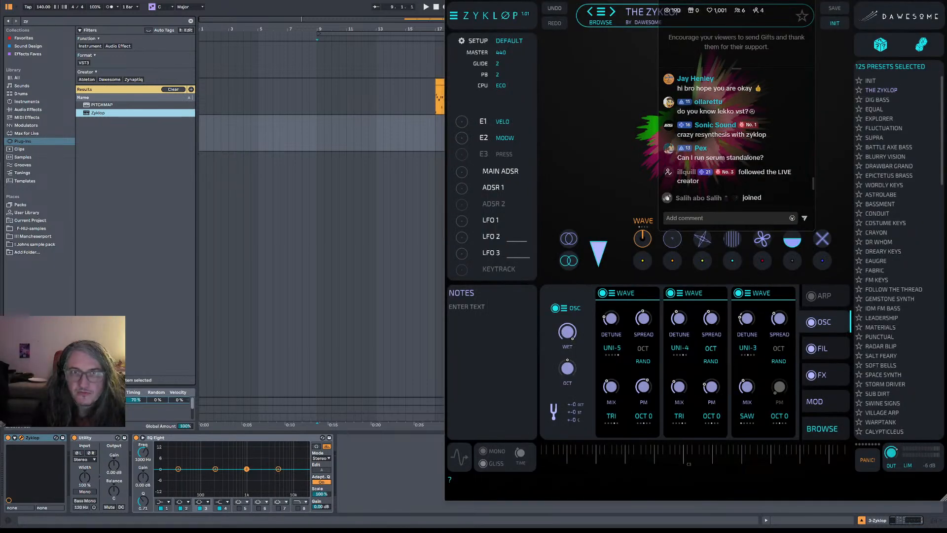
{"action": "left_click_drag", "start_coordinate": [585, 0], "coordinate": [283, 3]}
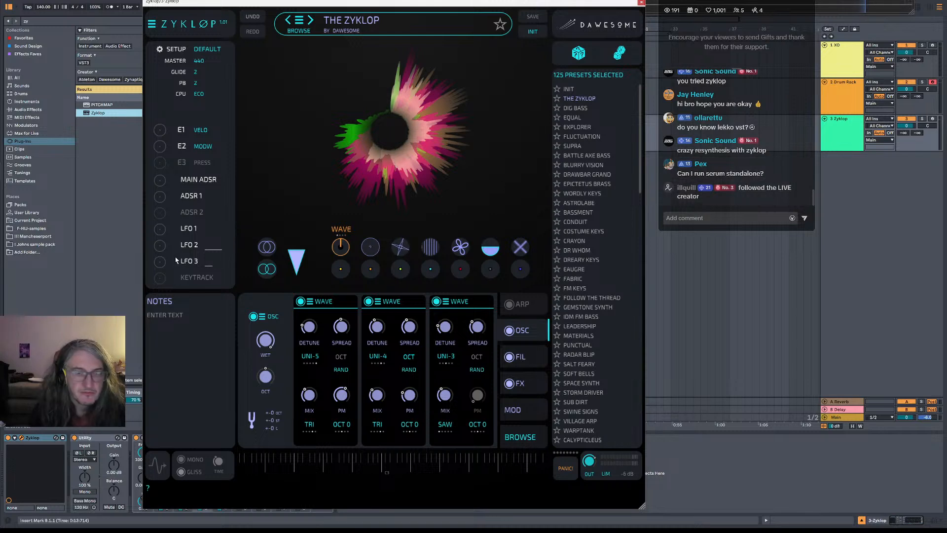
Arm the Zyklop track for recording and load the plug-in preset DONT GO IN THERE.
{"action": "left_click", "coordinate": [932, 118]}
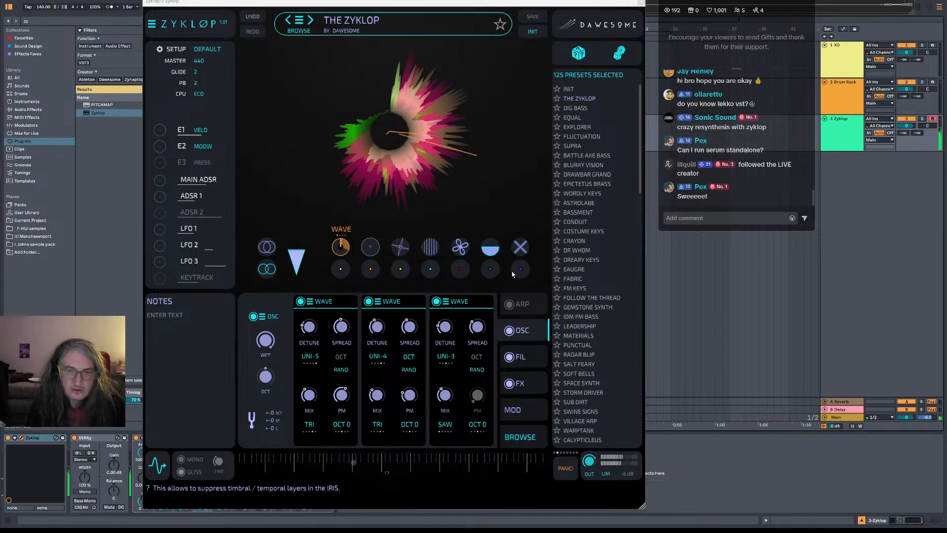
{"action": "scroll", "coordinate": [605, 239], "scroll_direction": "down", "scroll_amount": 5}
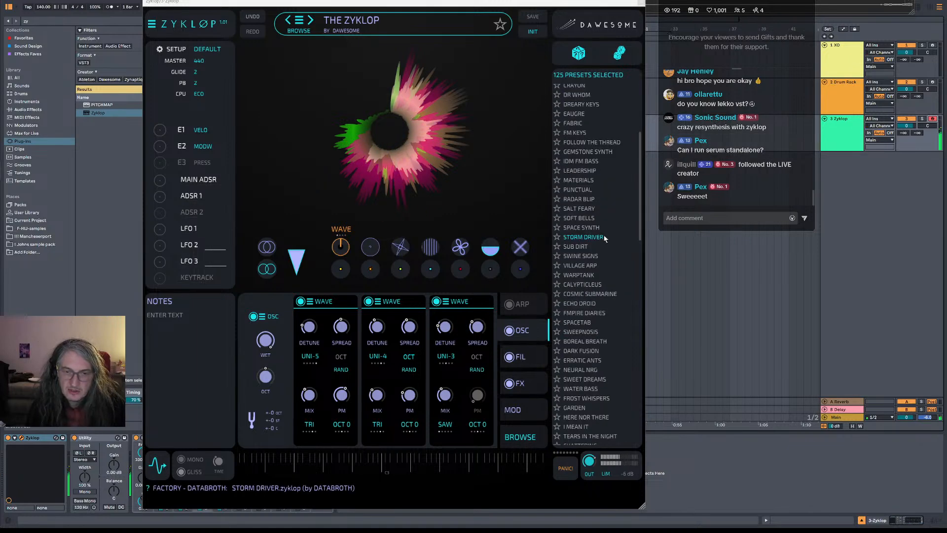
{"action": "scroll", "coordinate": [599, 232], "scroll_direction": "up", "scroll_amount": 5}
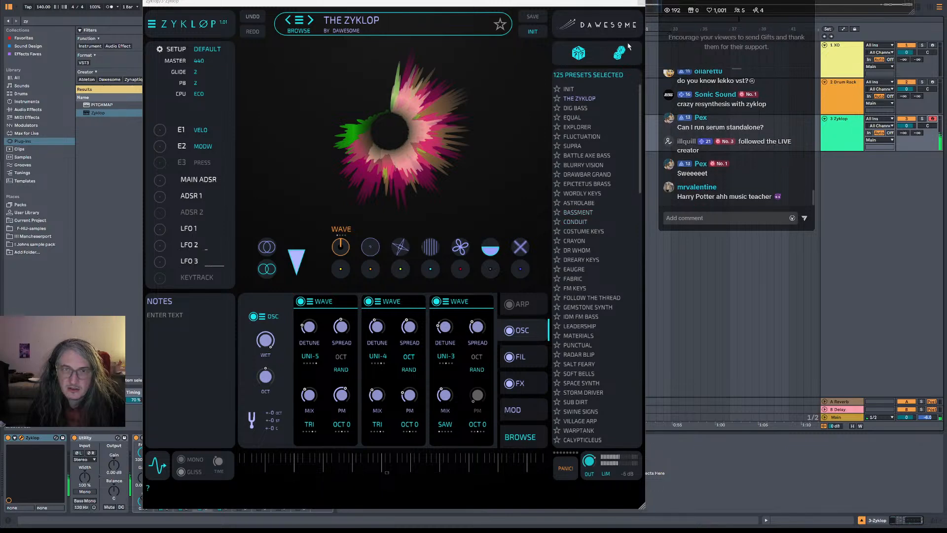
{"action": "left_click", "coordinate": [584, 57]}
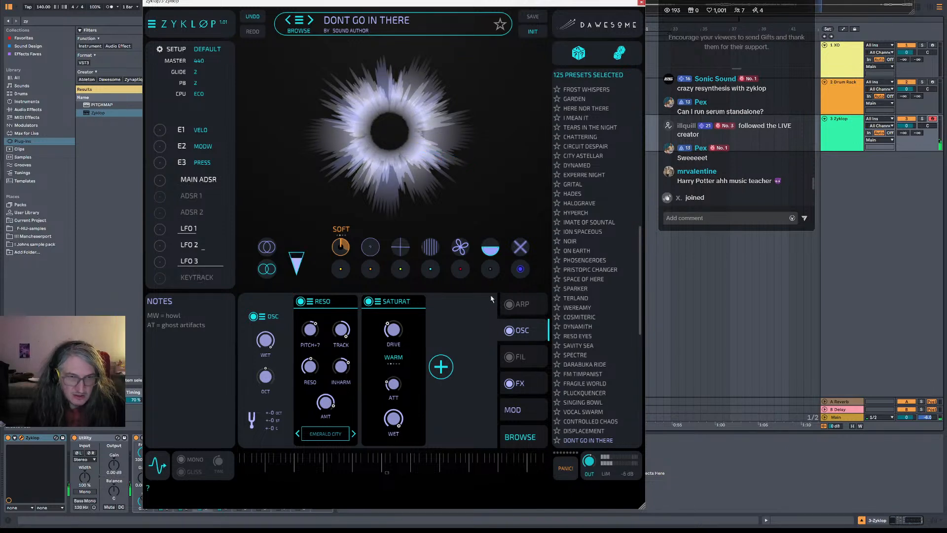
Open Zyklop's main ADSR envelope and shorten its attack to 0.29 s.
{"action": "left_click", "coordinate": [210, 182]}
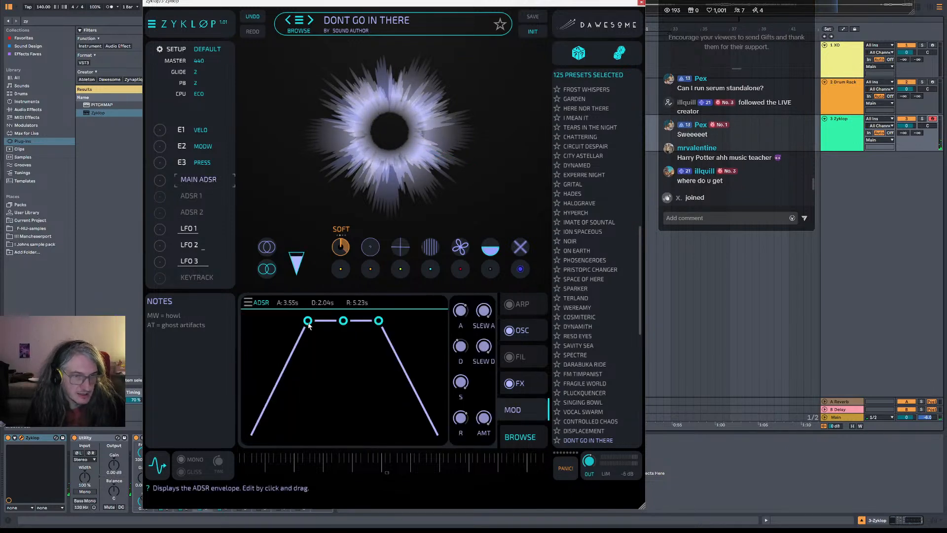
{"action": "left_click_drag", "start_coordinate": [267, 321], "coordinate": [275, 320]}
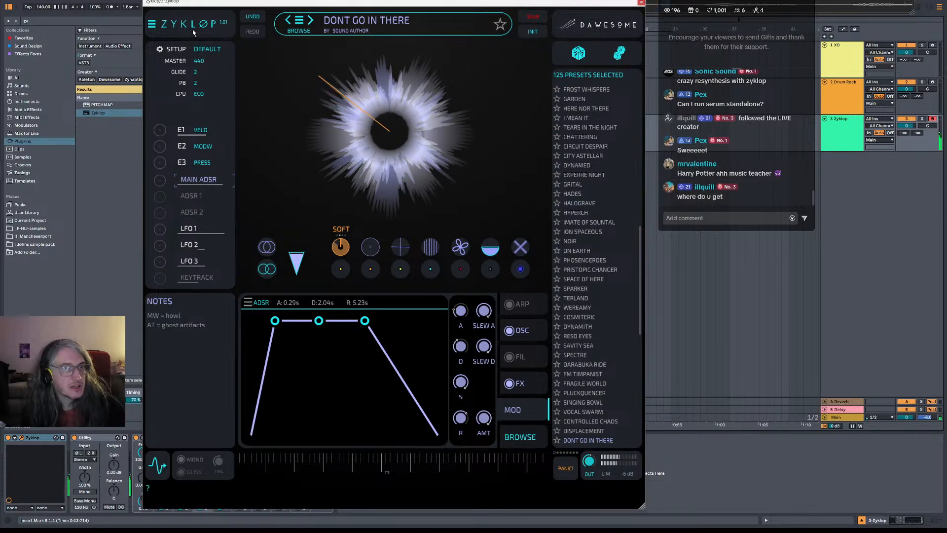
Open the Dawesome website from the plug-in, dismiss the cookie notice and look over the start page.
{"action": "left_click", "coordinate": [597, 33]}
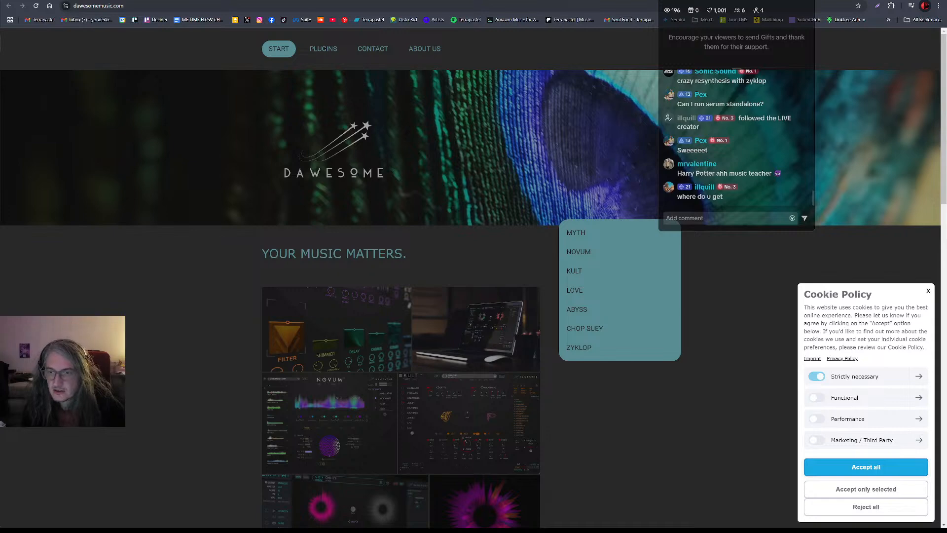
{"action": "left_click", "coordinate": [929, 292]}
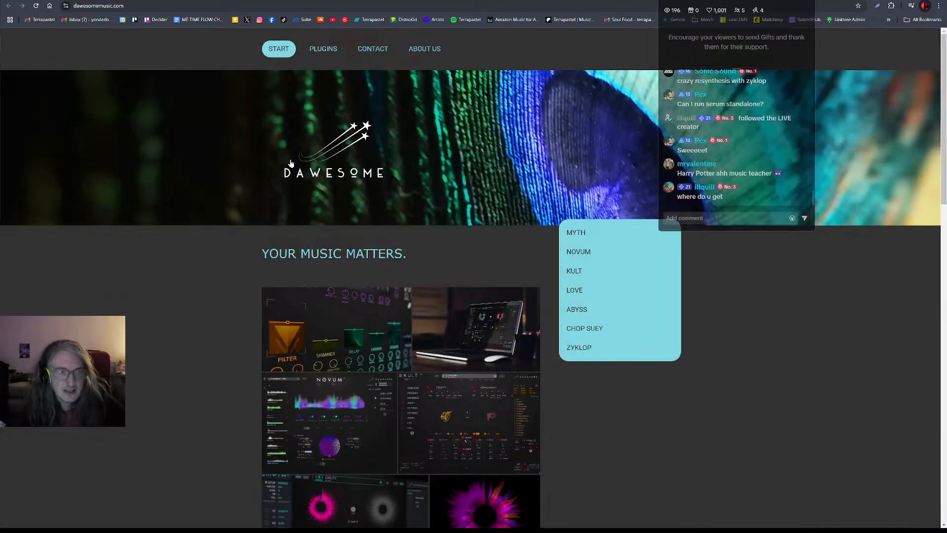
{"action": "scroll", "coordinate": [361, 163], "scroll_direction": "down", "scroll_amount": 5}
{"action": "scroll", "coordinate": [362, 160], "scroll_direction": "up", "scroll_amount": 4}
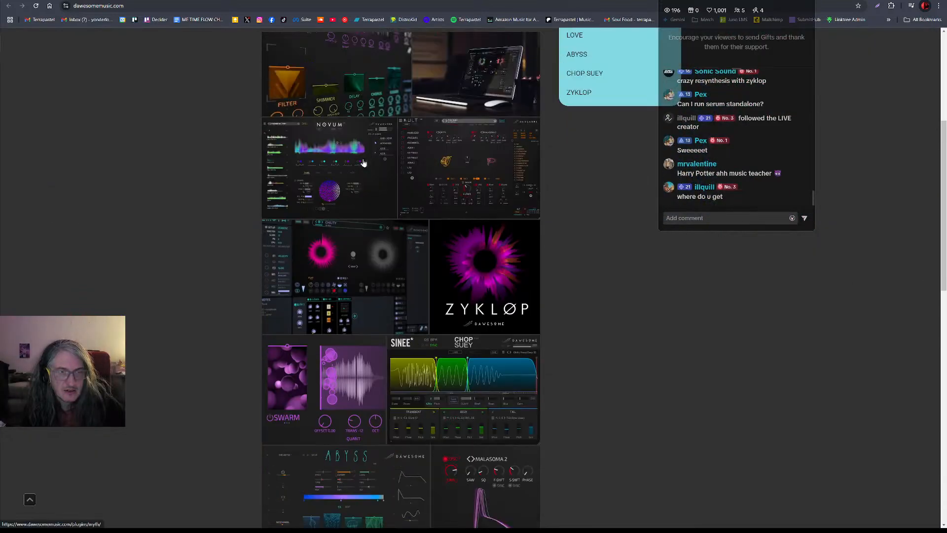
{"action": "scroll", "coordinate": [408, 129], "scroll_direction": "up", "scroll_amount": 3}
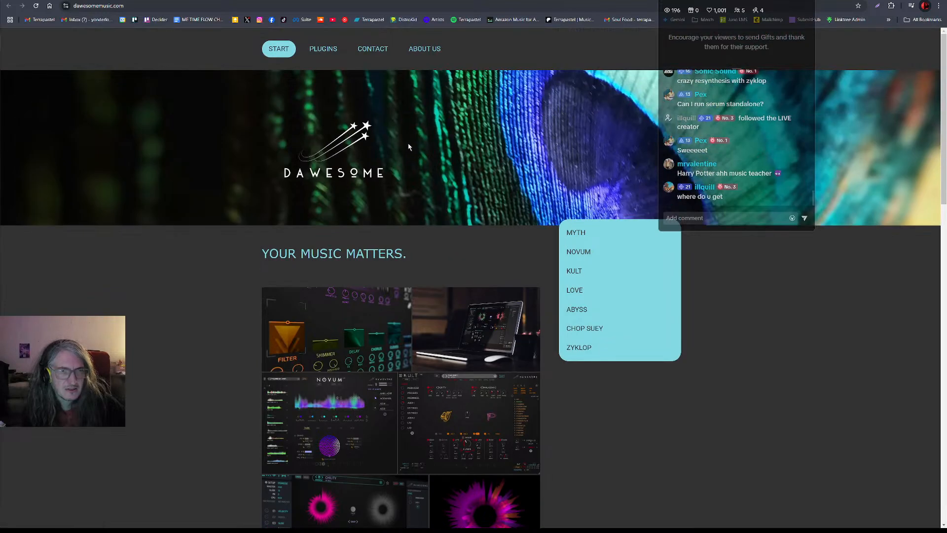
Open Dawesome's plug-ins overview and look through the listed products from MYTH down to ZYKLØP.
{"action": "left_click", "coordinate": [324, 48]}
{"action": "scroll", "coordinate": [373, 212], "scroll_direction": "down", "scroll_amount": 5}
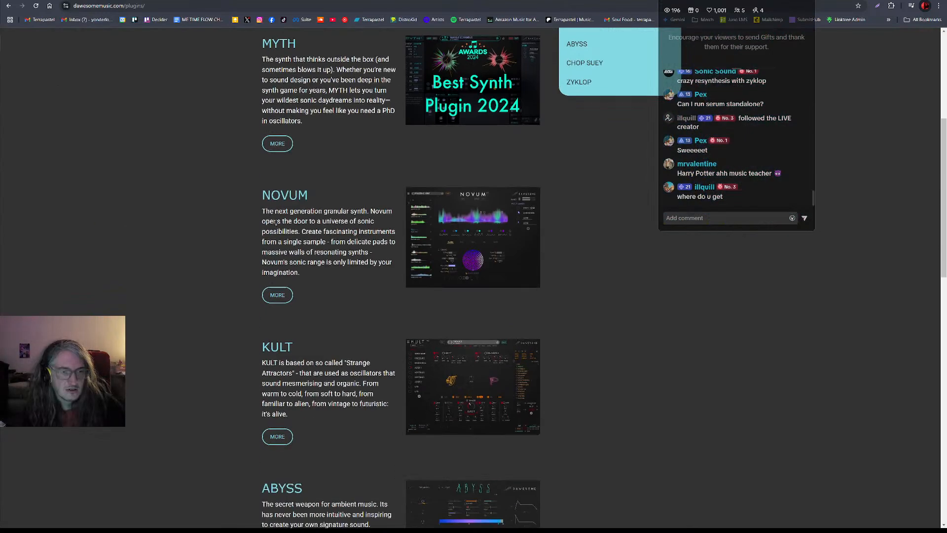
{"action": "scroll", "coordinate": [390, 214], "scroll_direction": "down", "scroll_amount": 1}
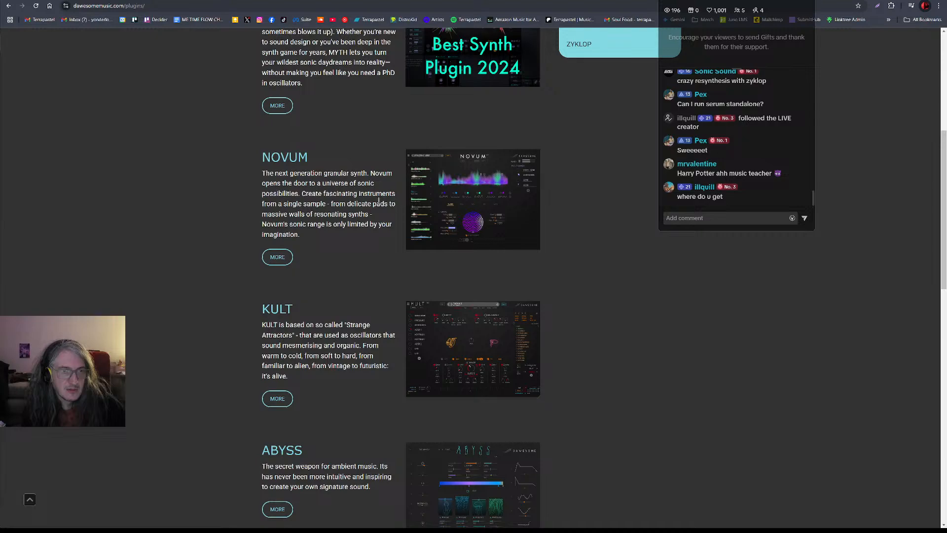
{"action": "scroll", "coordinate": [459, 248], "scroll_direction": "down", "scroll_amount": 3}
{"action": "scroll", "coordinate": [457, 249], "scroll_direction": "down", "scroll_amount": 9}
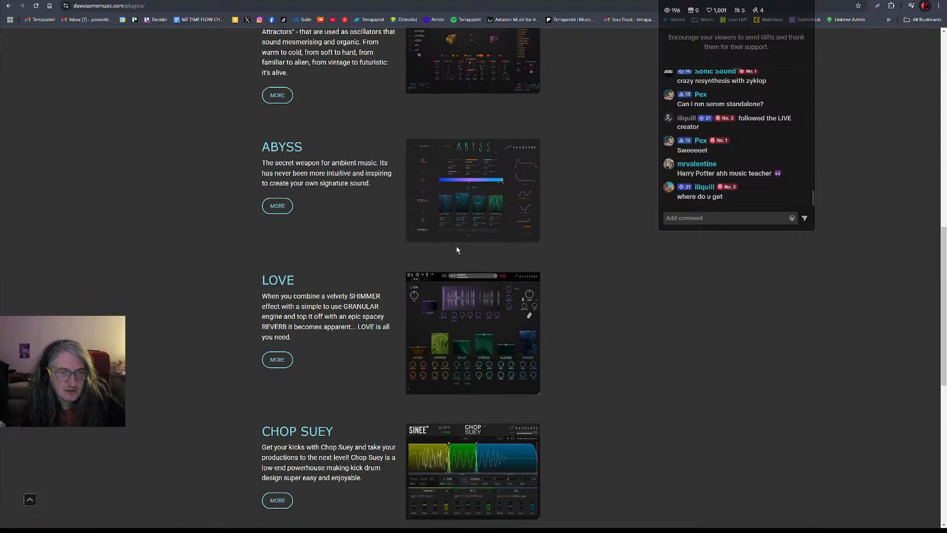
{"action": "scroll", "coordinate": [458, 250], "scroll_direction": "up", "scroll_amount": 5}
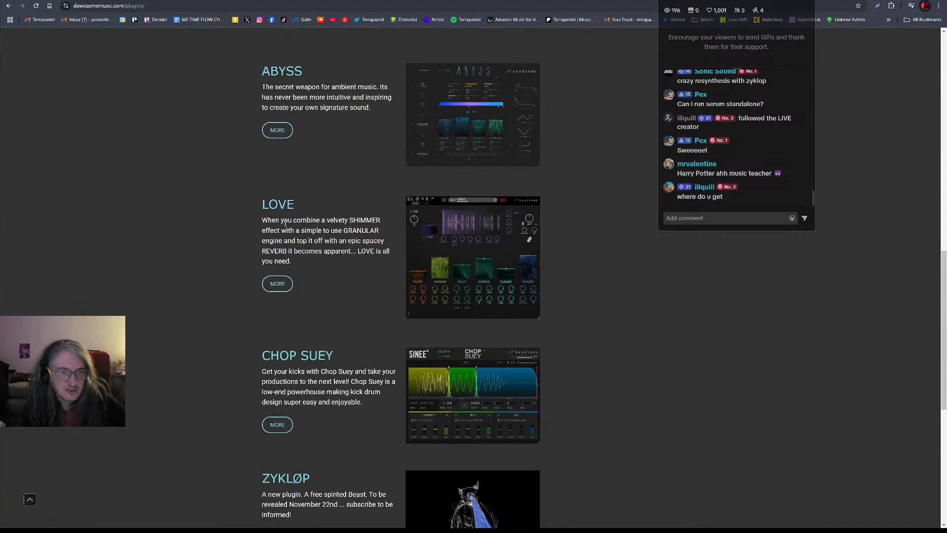
{"action": "scroll", "coordinate": [500, 224], "scroll_direction": "down", "scroll_amount": 7}
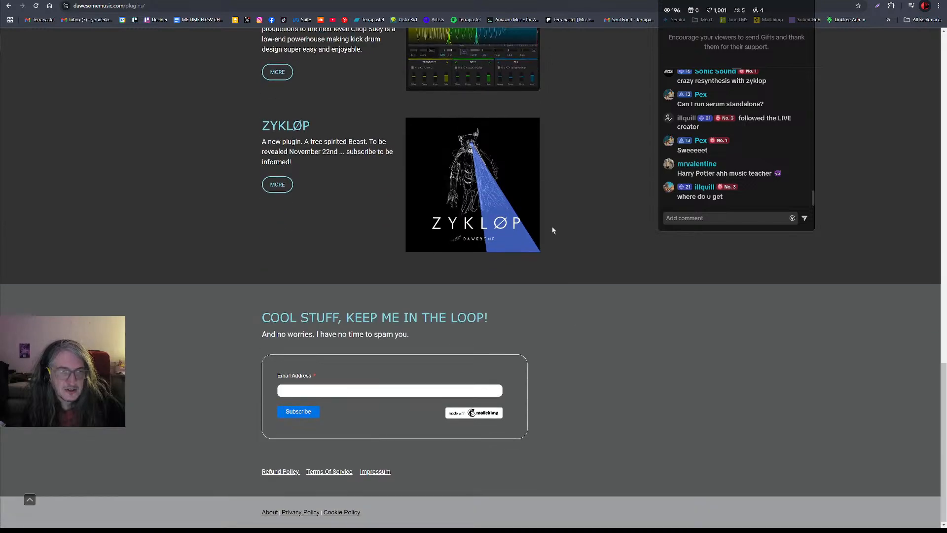
Open the ZYKLØP product page and show its Windows download, cancelling the save dialog both times.
{"action": "left_click", "coordinate": [277, 184]}
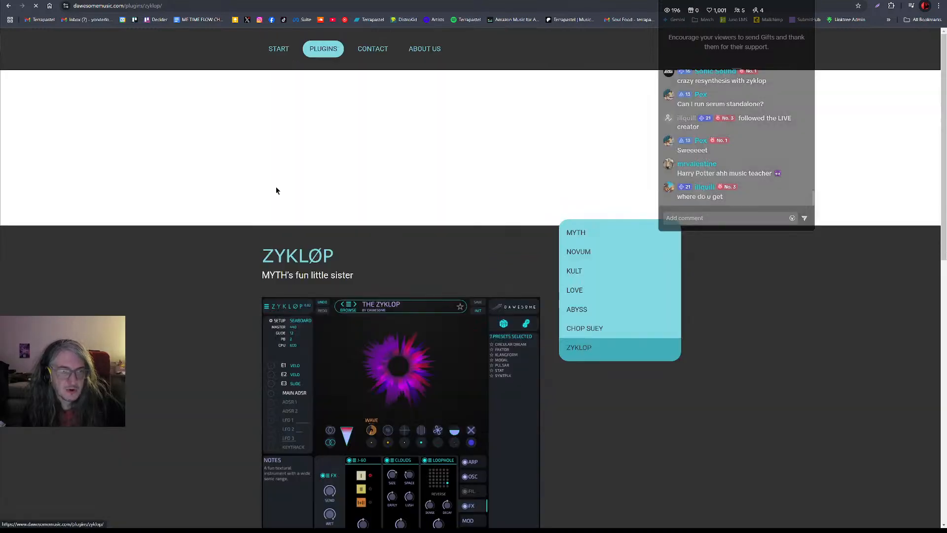
{"action": "scroll", "coordinate": [551, 285], "scroll_direction": "down", "scroll_amount": 1}
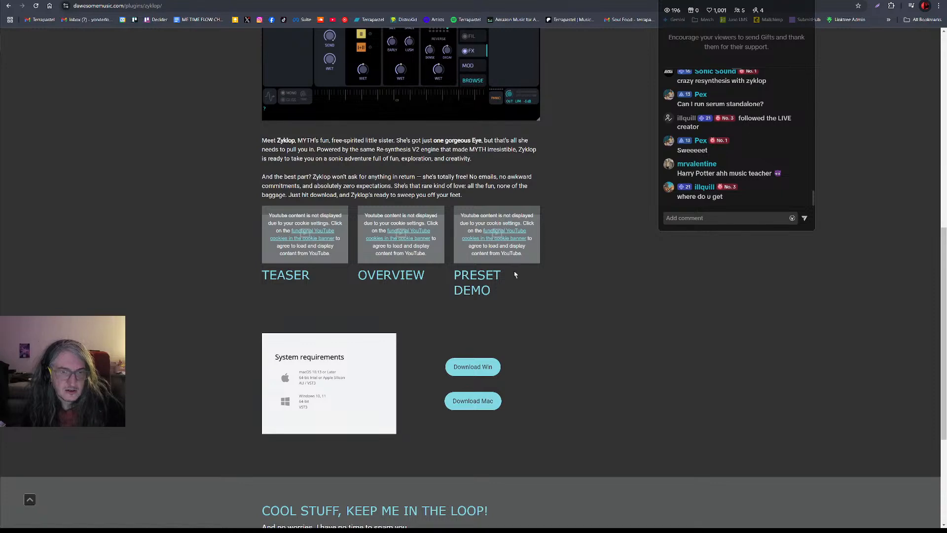
{"action": "left_click", "coordinate": [482, 366]}
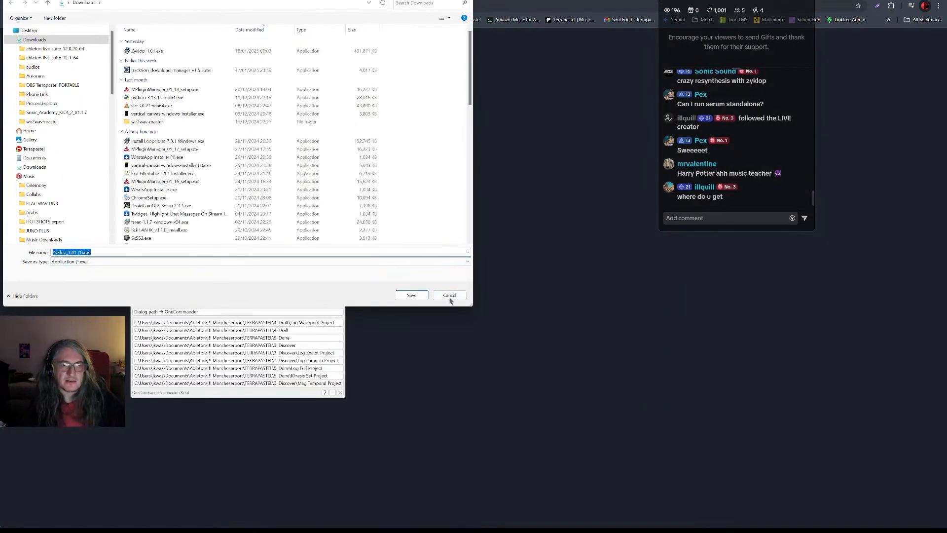
{"action": "left_click", "coordinate": [450, 297]}
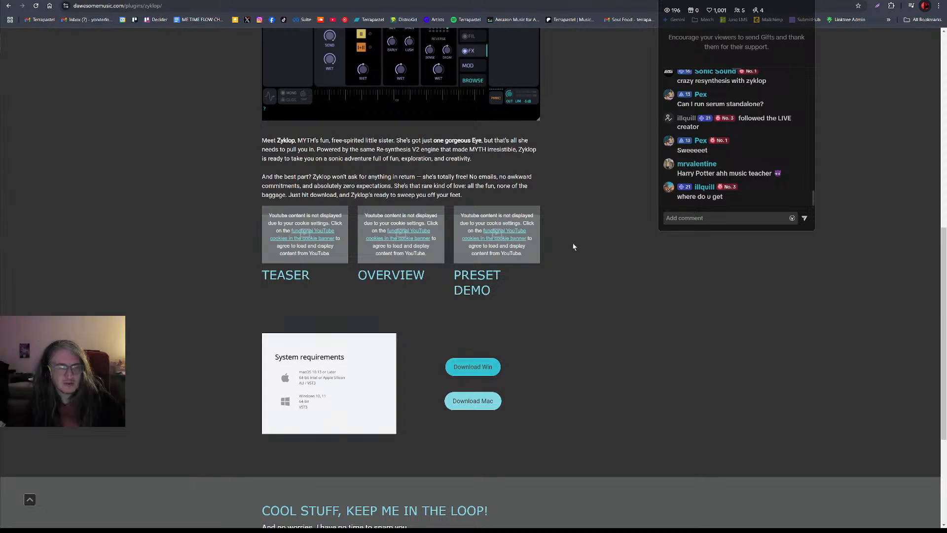
{"action": "left_click", "coordinate": [474, 362]}
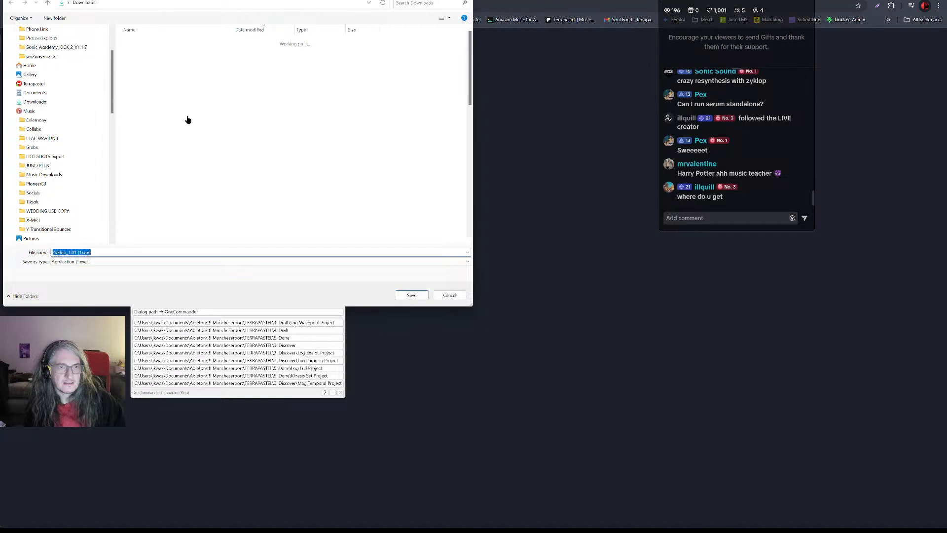
{"action": "key", "text": "Escape"}
Leave the ZYKLØP page, glance at the Master Plan page and return to the "lekko vst" search results.
{"action": "scroll", "coordinate": [829, 123], "scroll_direction": "up", "scroll_amount": 10}
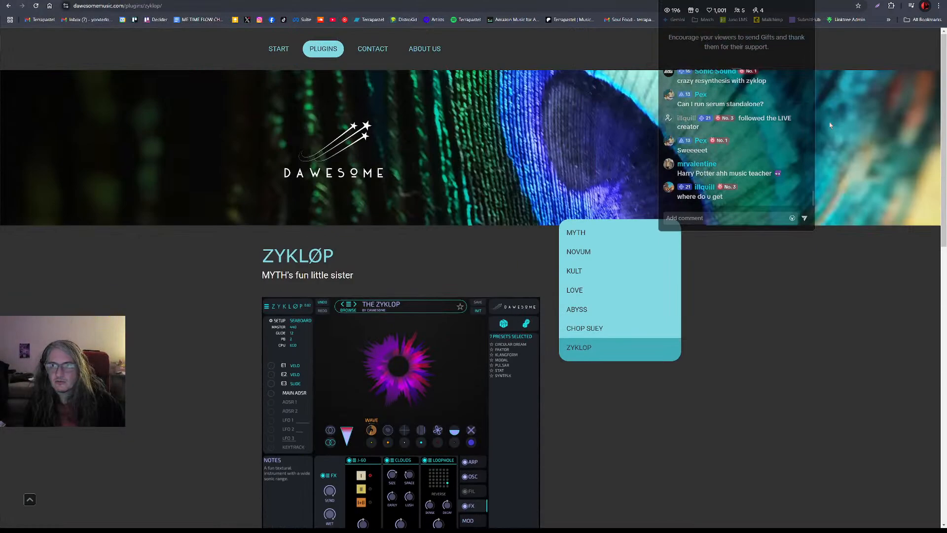
{"action": "key", "text": "alt+Left"}
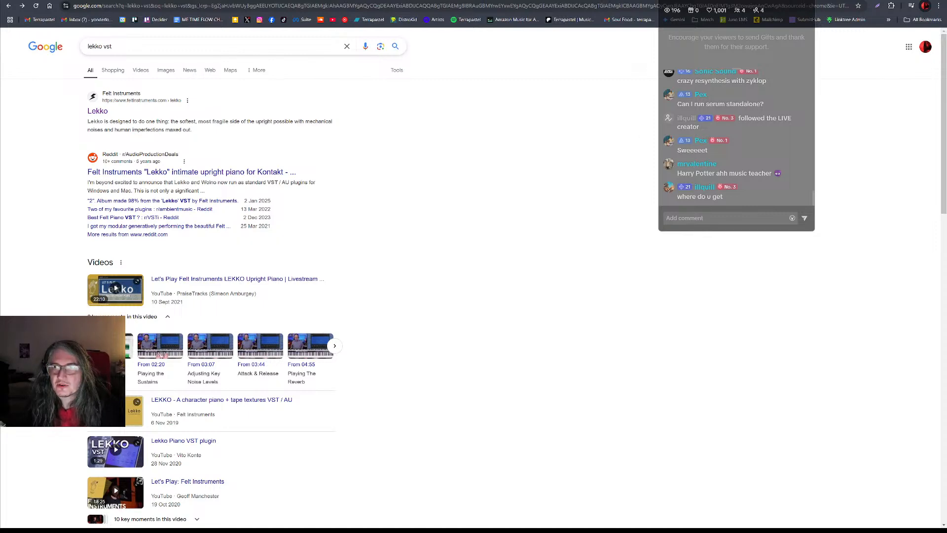
{"action": "left_click", "coordinate": [813, 1]}
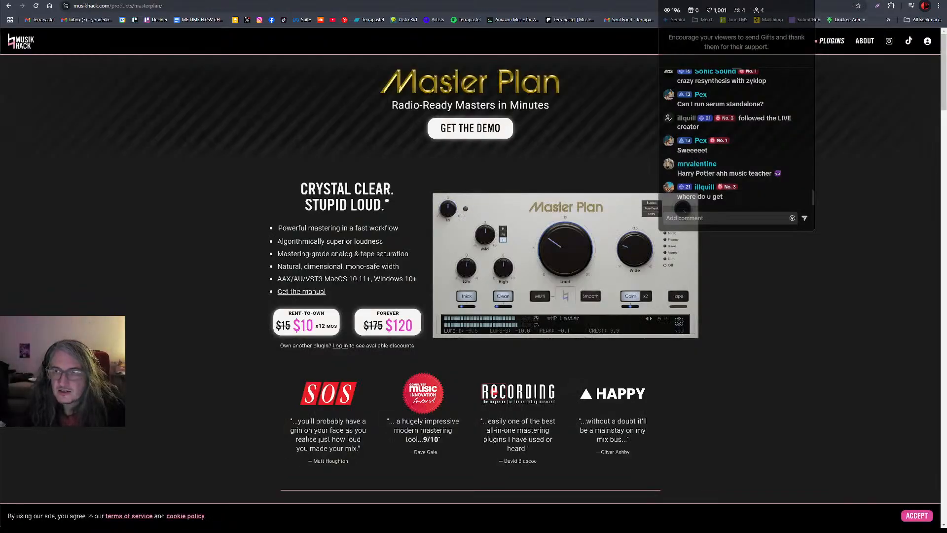
{"action": "left_click", "coordinate": [834, 0]}
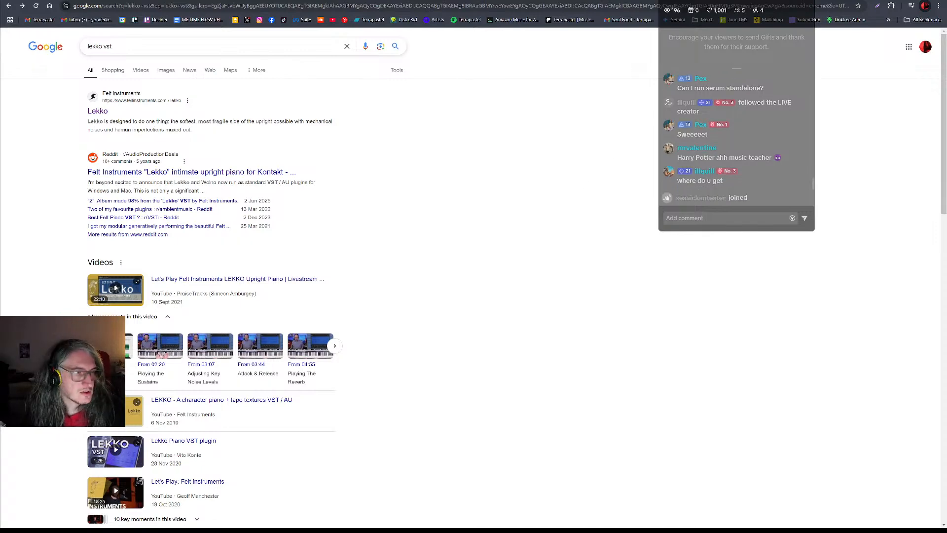
Switch to Ableton Live and set the release of Zyklop's main ADSR envelope to 0.99 s.
{"action": "key", "text": "alt+Tab"}
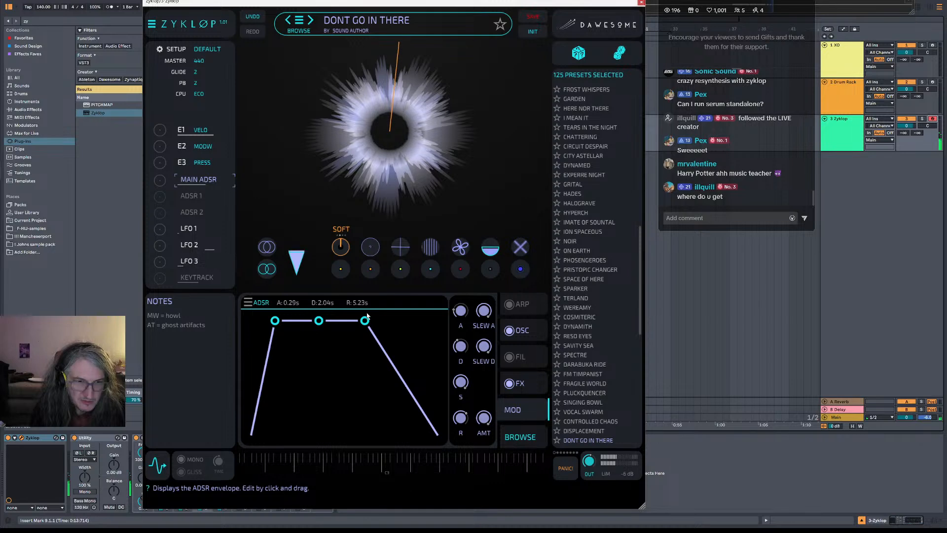
{"action": "left_click_drag", "start_coordinate": [461, 418], "coordinate": [490, 431]}
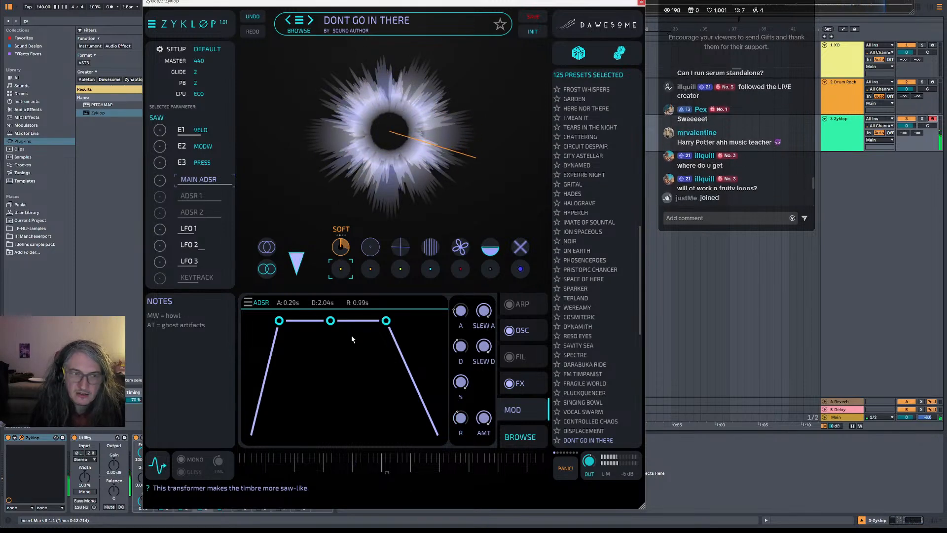
Duplicate the Zyklop track and arm the copy for recording.
{"action": "right_click", "coordinate": [845, 135]}
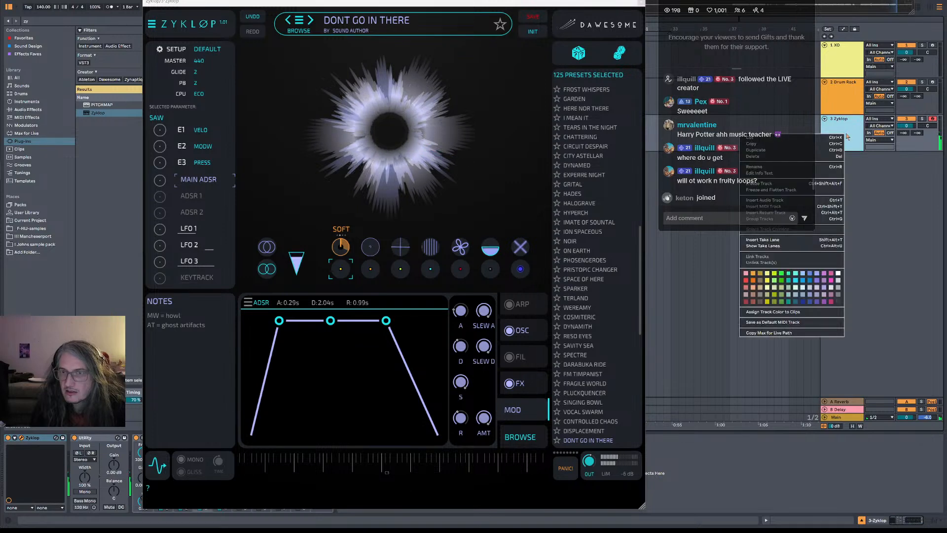
{"action": "left_click", "coordinate": [827, 157]}
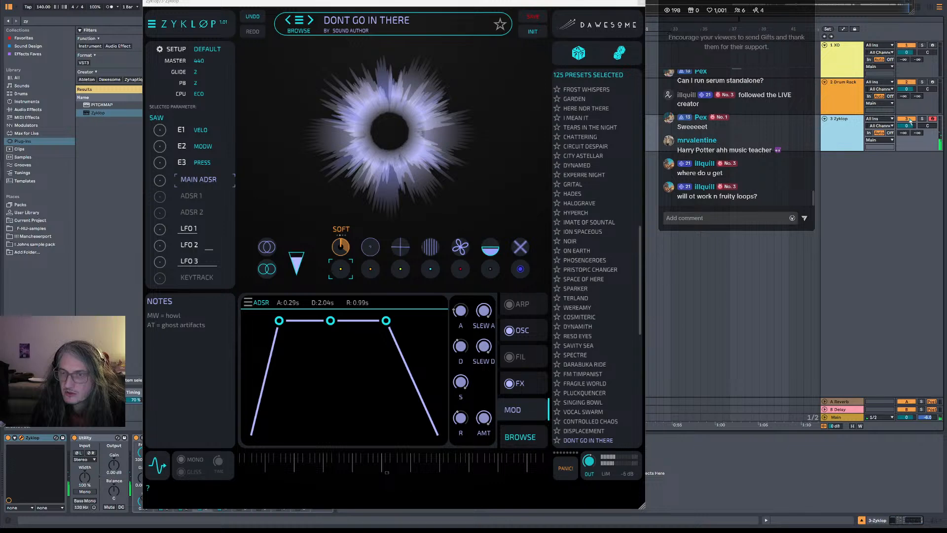
{"action": "key", "text": "ctrl+d"}
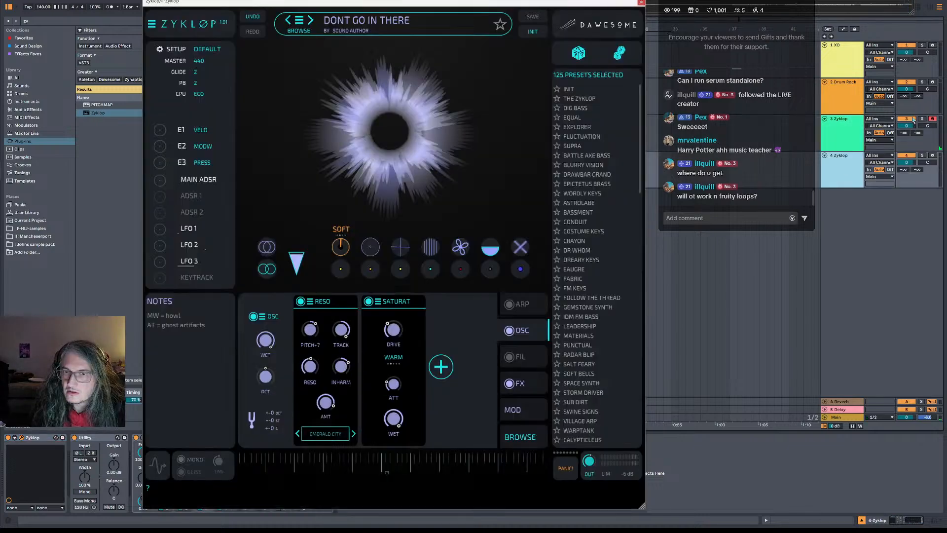
{"action": "left_click", "coordinate": [932, 155]}
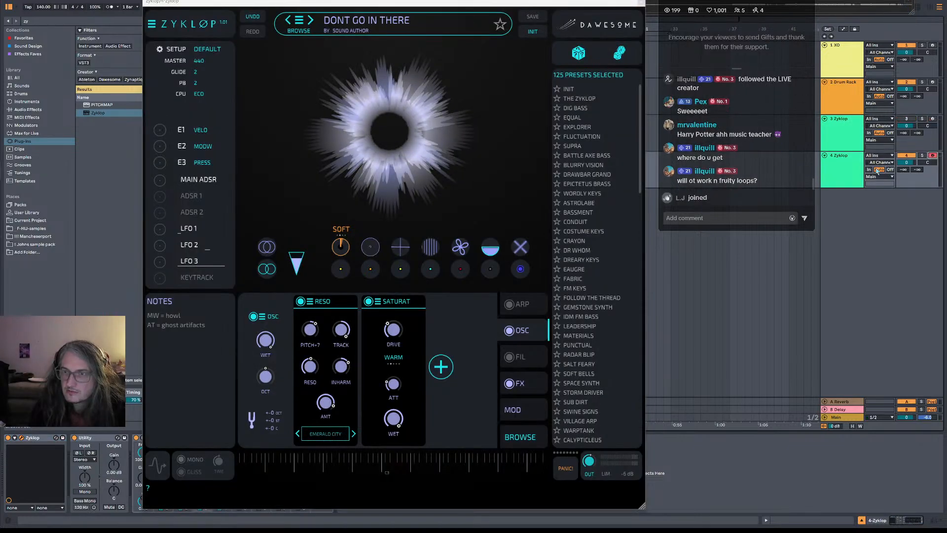
Select track 4 Zyklop and audition the Explorer, Blurry Vision and IDM FM Bass presets.
{"action": "left_click", "coordinate": [848, 169]}
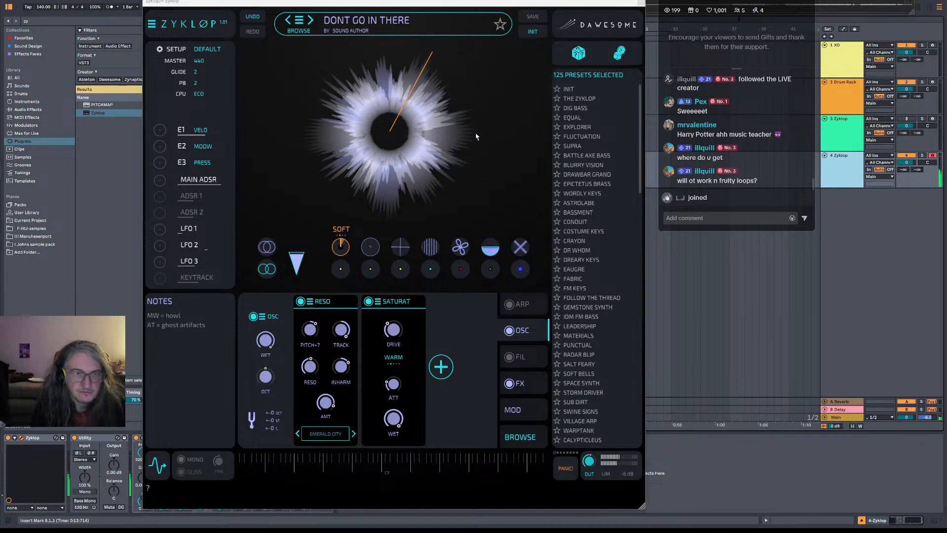
{"action": "left_click", "coordinate": [594, 127]}
{"action": "left_click", "coordinate": [595, 163]}
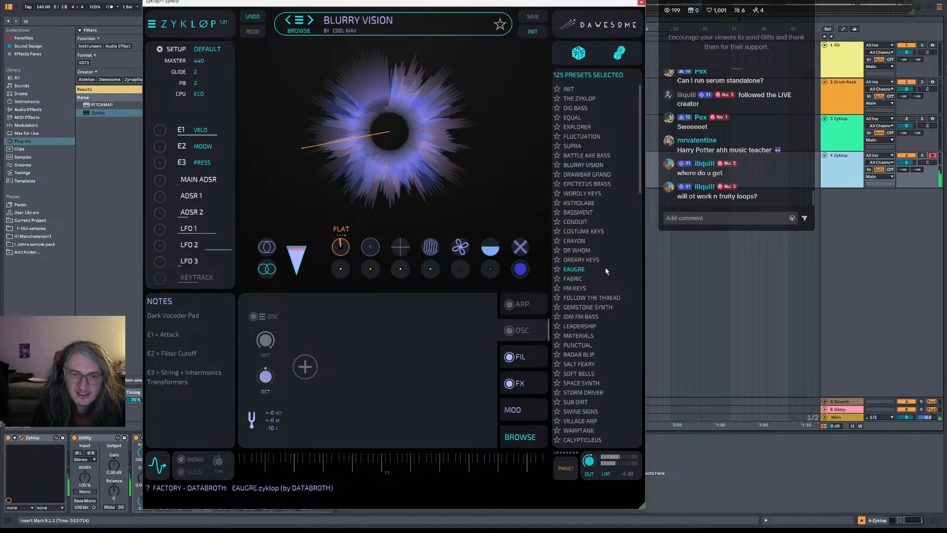
{"action": "left_click", "coordinate": [596, 320]}
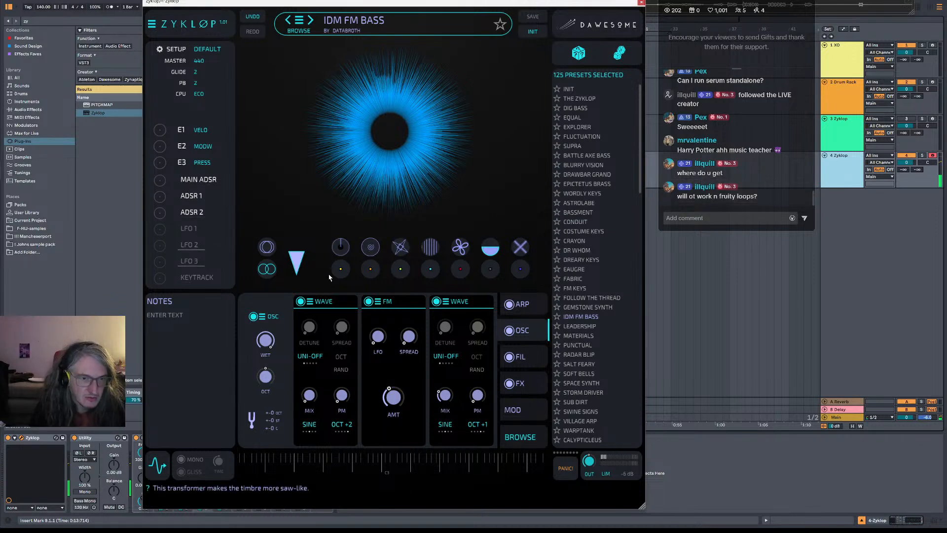
Try out the Saw, String, FM amount and Pos transformers on the IDM FM Bass preset.
{"action": "mouse_move", "coordinate": [341, 269]}
{"action": "left_mouse_down"}
{"action": "mouse_move", "coordinate": [355, 188]}
{"action": "mouse_move", "coordinate": [334, 266]}
{"action": "left_mouse_up"}
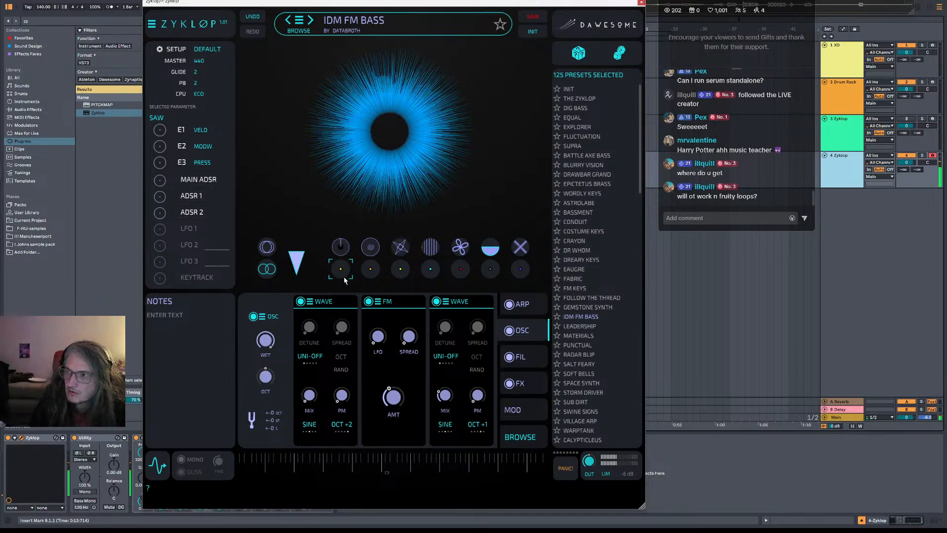
{"action": "left_click", "coordinate": [367, 274]}
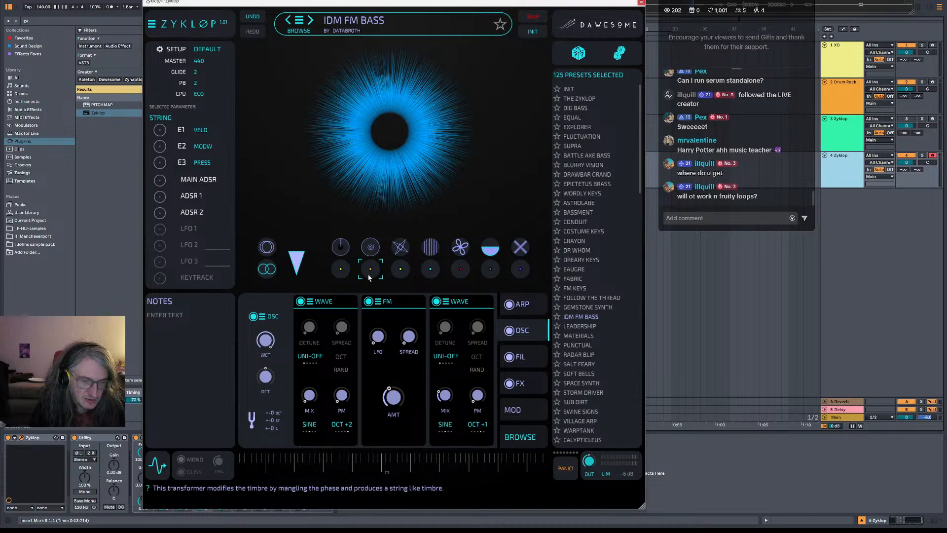
{"action": "left_click_drag", "start_coordinate": [370, 270], "coordinate": [398, 312]}
{"action": "left_click", "coordinate": [371, 248]}
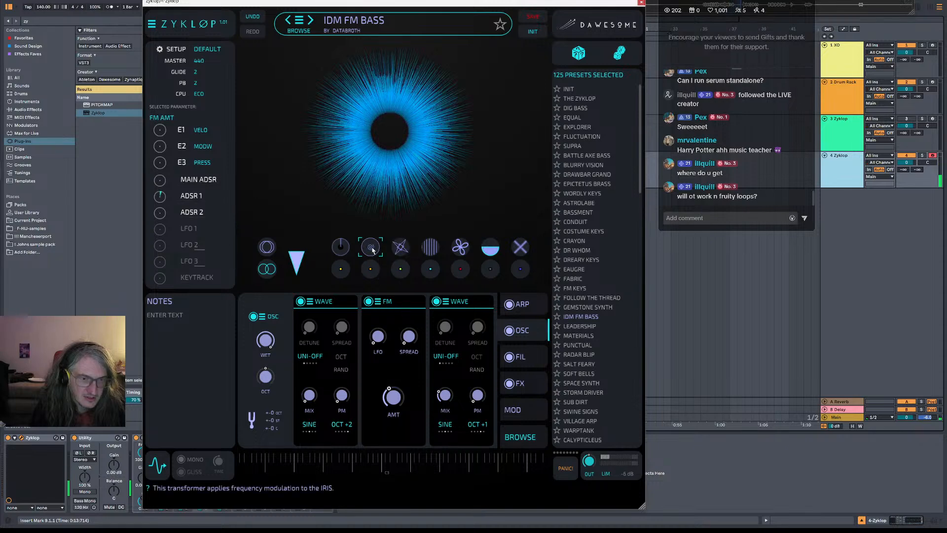
{"action": "mouse_move", "coordinate": [372, 251]}
{"action": "left_mouse_down"}
{"action": "mouse_move", "coordinate": [377, 197]}
{"action": "mouse_move", "coordinate": [379, 252]}
{"action": "left_mouse_up"}
{"action": "left_click", "coordinate": [341, 246]}
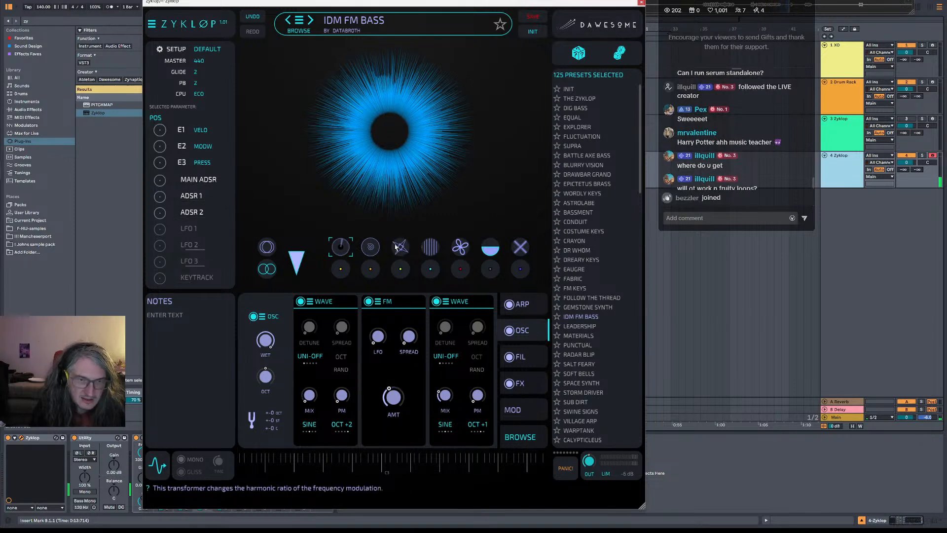
{"action": "left_click", "coordinate": [371, 249]}
Experiment with the Bright, Brass, Inharm, Square, Anim and Sync transformers on the IDM FM Bass sound.
{"action": "left_click", "coordinate": [401, 245]}
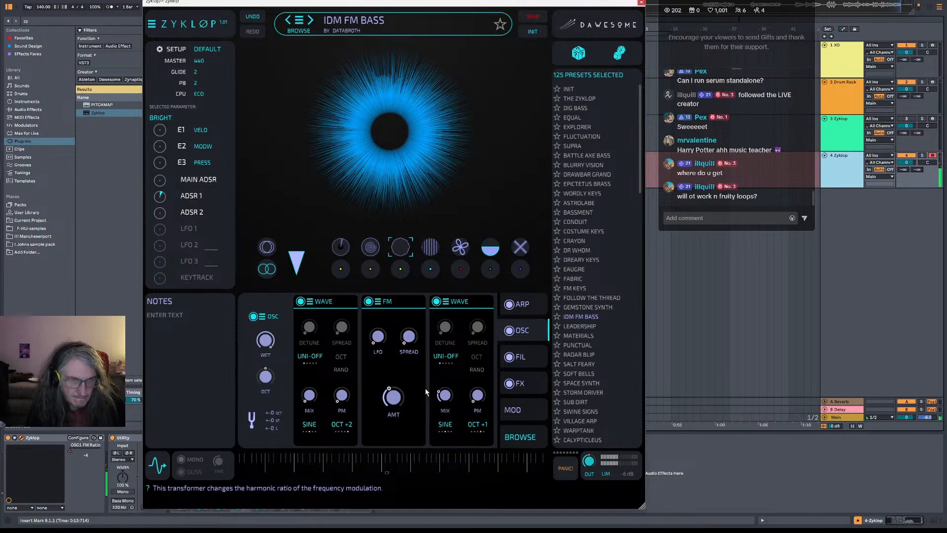
{"action": "left_click", "coordinate": [401, 269]}
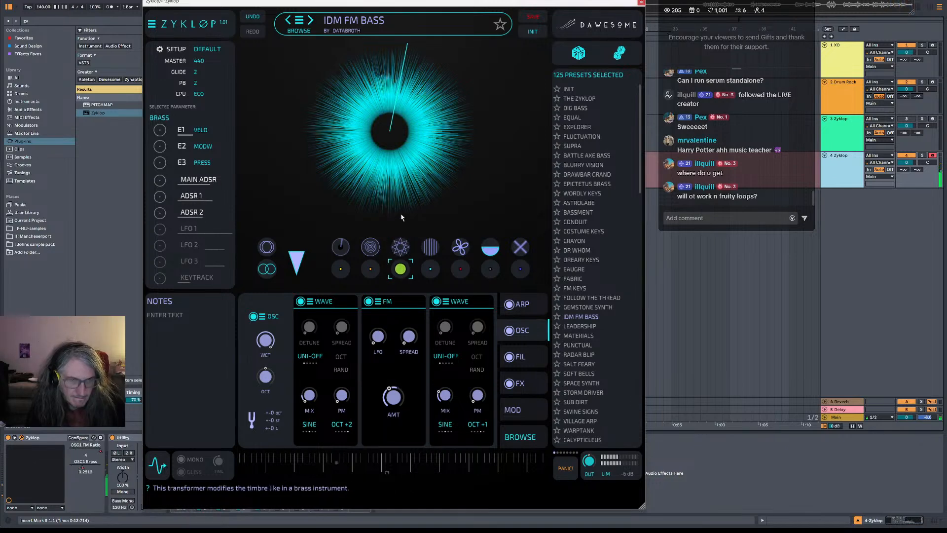
{"action": "left_click_drag", "start_coordinate": [410, 189], "coordinate": [410, 194]}
{"action": "left_click_drag", "start_coordinate": [435, 247], "coordinate": [434, 201]}
{"action": "left_click", "coordinate": [430, 269]}
{"action": "left_click", "coordinate": [461, 241]}
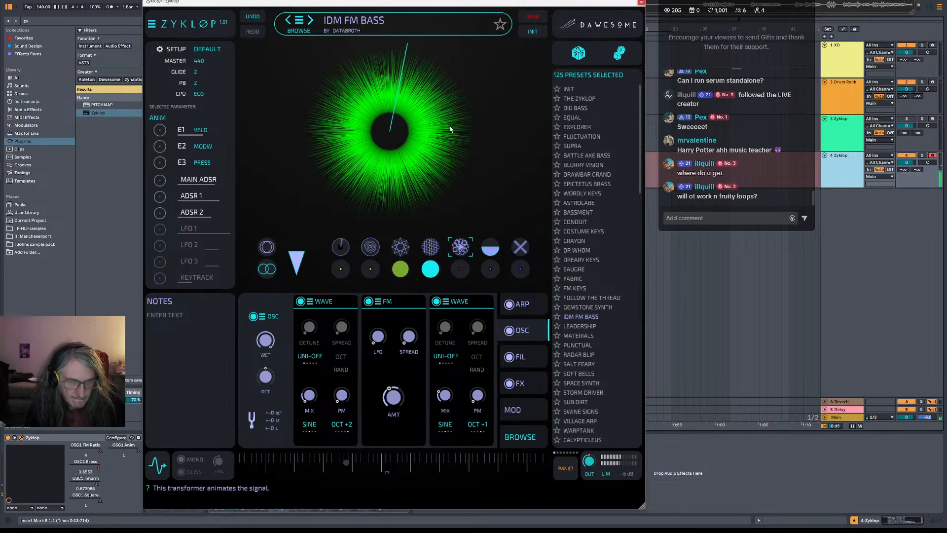
{"action": "left_click", "coordinate": [460, 269]}
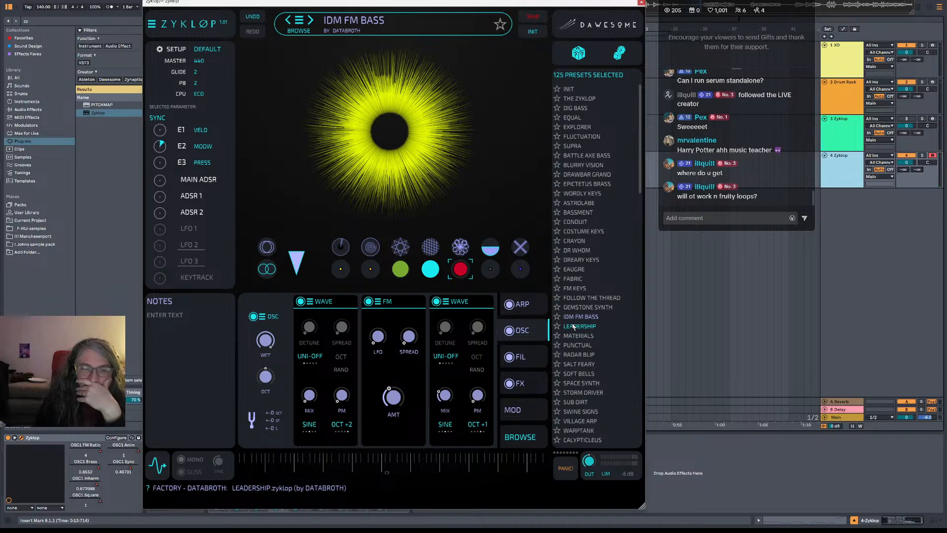
Reset the Zyklop patch to INIT and move the plug-in window aside to uncover the browser.
{"action": "left_click", "coordinate": [532, 31]}
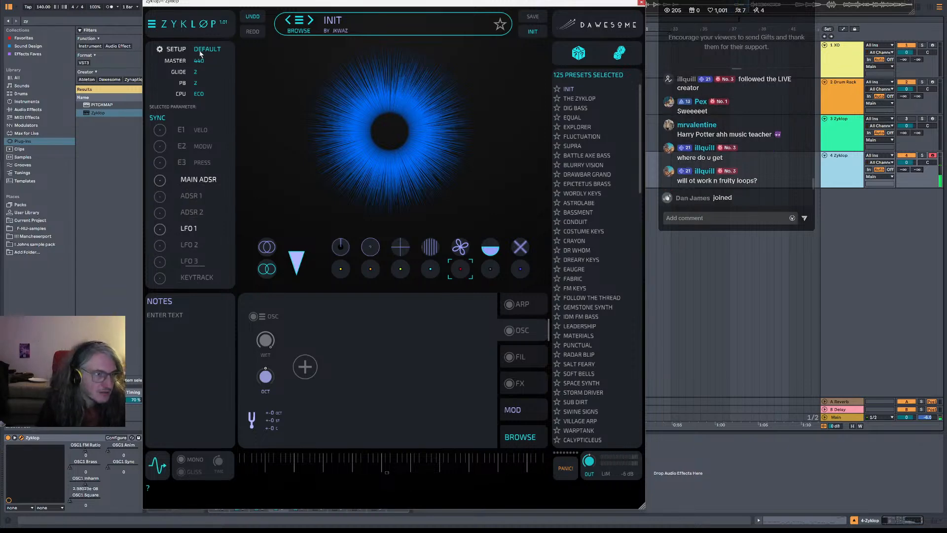
{"action": "left_click_drag", "start_coordinate": [199, 2], "coordinate": [252, 4]}
{"action": "left_click_drag", "start_coordinate": [614, 4], "coordinate": [519, 41]}
{"action": "left_click", "coordinate": [608, 41]}
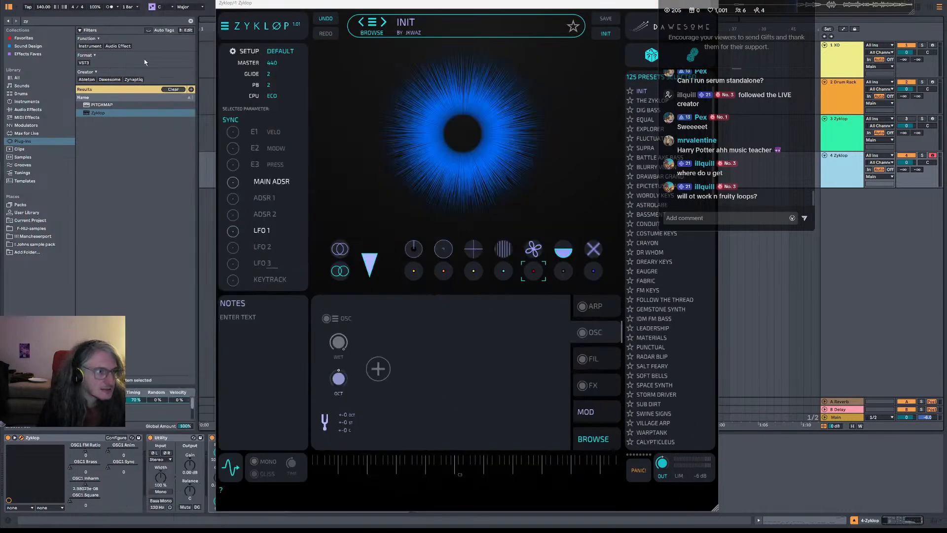
Clear the browser's current search and filters, and search the entire library for "piano".
{"action": "left_click", "coordinate": [191, 22]}
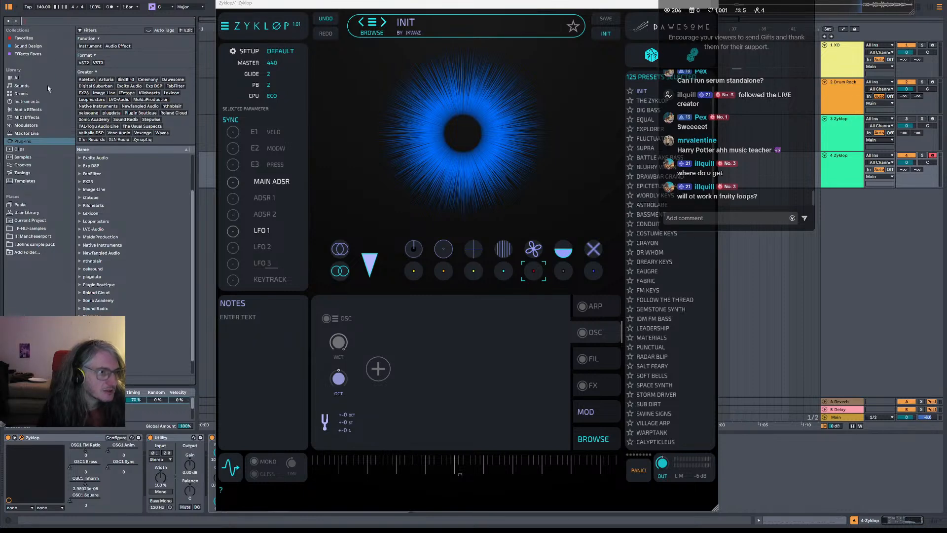
{"action": "left_click", "coordinate": [22, 79]}
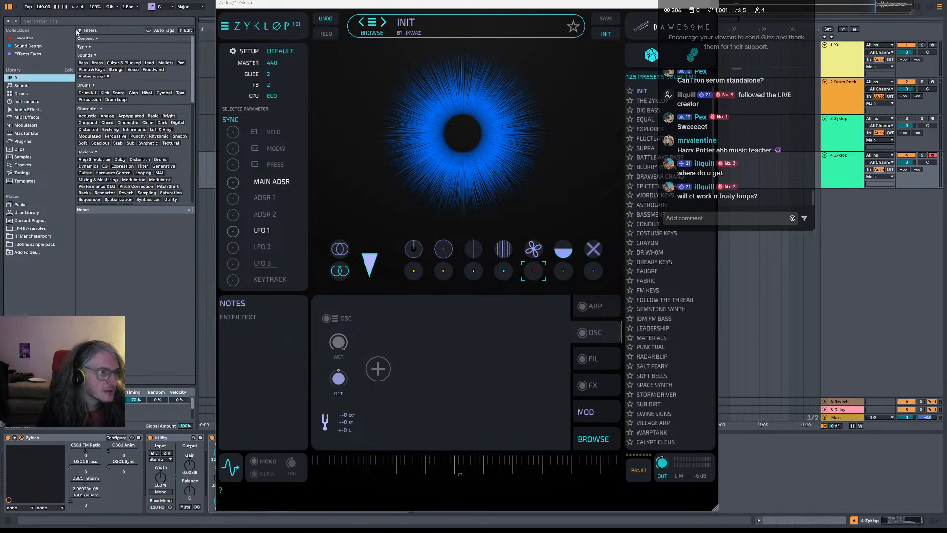
{"action": "left_click", "coordinate": [76, 20]}
{"action": "type", "text": "piano"}
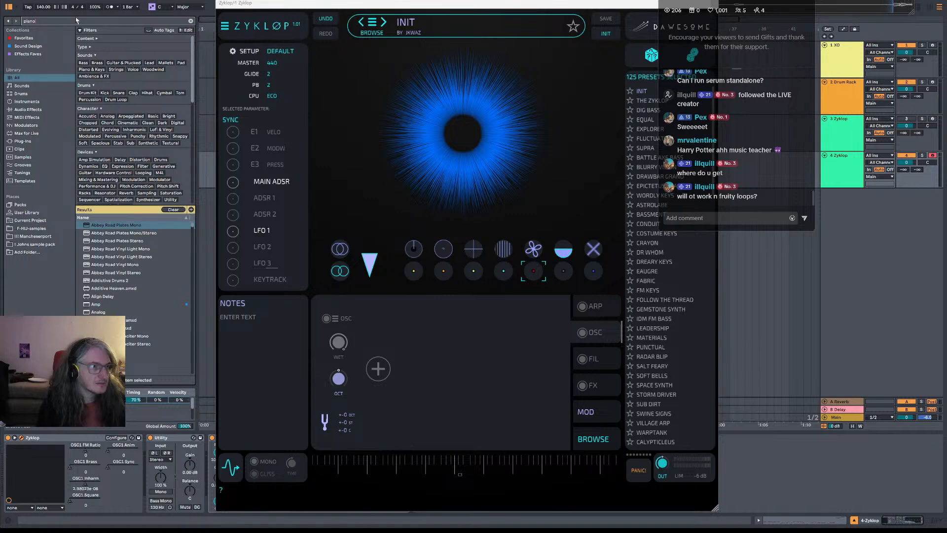
Audition the piano samples in the results, including 01_piano.wav and several SY99 Piano files, up to 05 SY99 Piano E2.wav.
{"action": "left_click", "coordinate": [126, 234]}
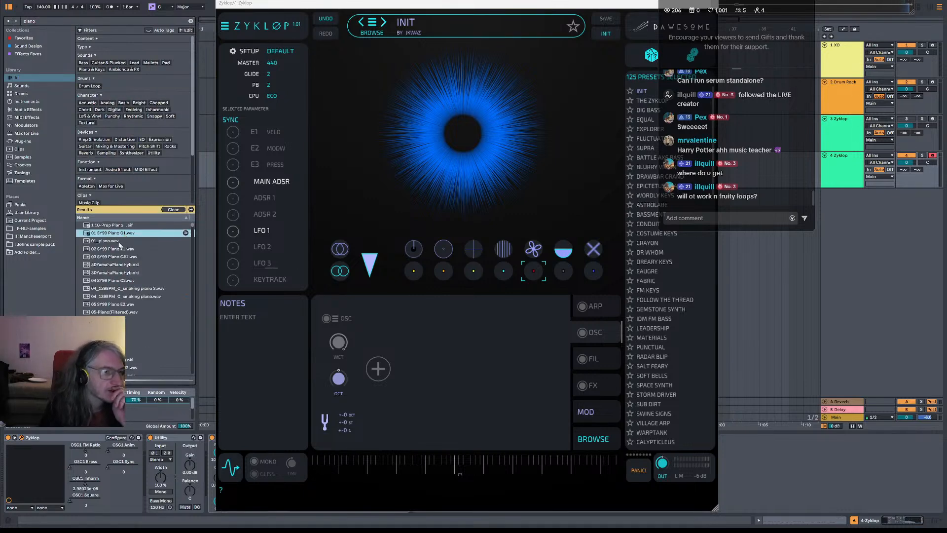
{"action": "left_click", "coordinate": [119, 242]}
{"action": "left_click", "coordinate": [125, 249]}
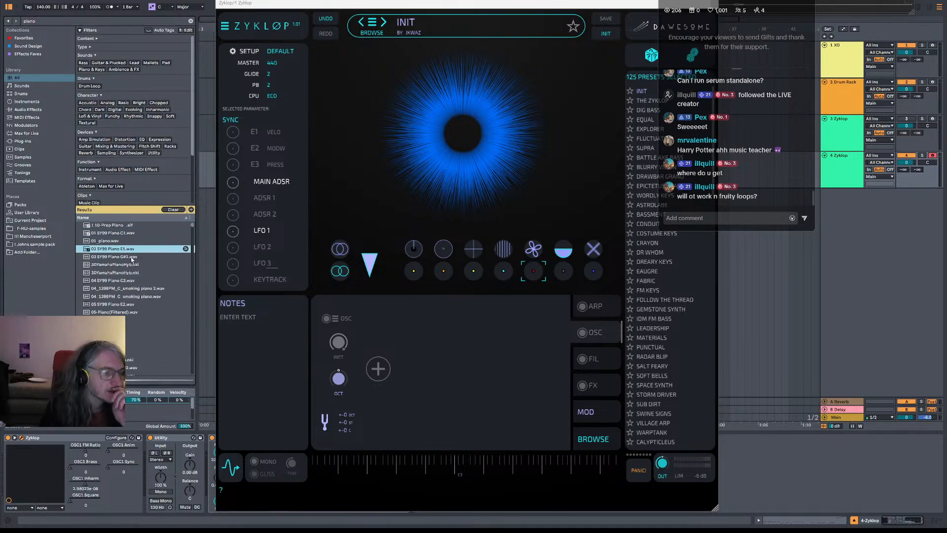
{"action": "left_click", "coordinate": [132, 257]}
{"action": "left_click", "coordinate": [121, 304]}
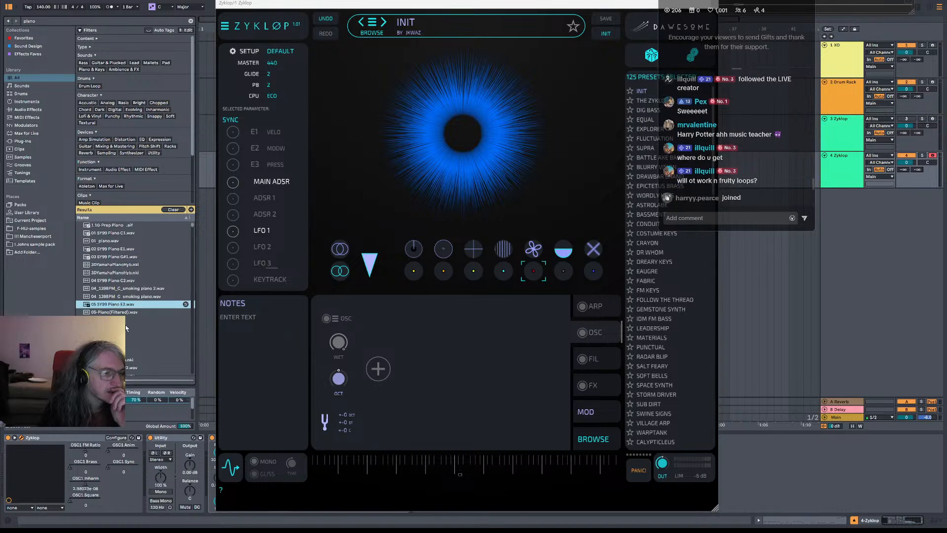
{"action": "key", "text": "Down"}
{"action": "key", "text": "Down"}
{"action": "key", "text": "Down"}
{"action": "left_click", "coordinate": [129, 306]}
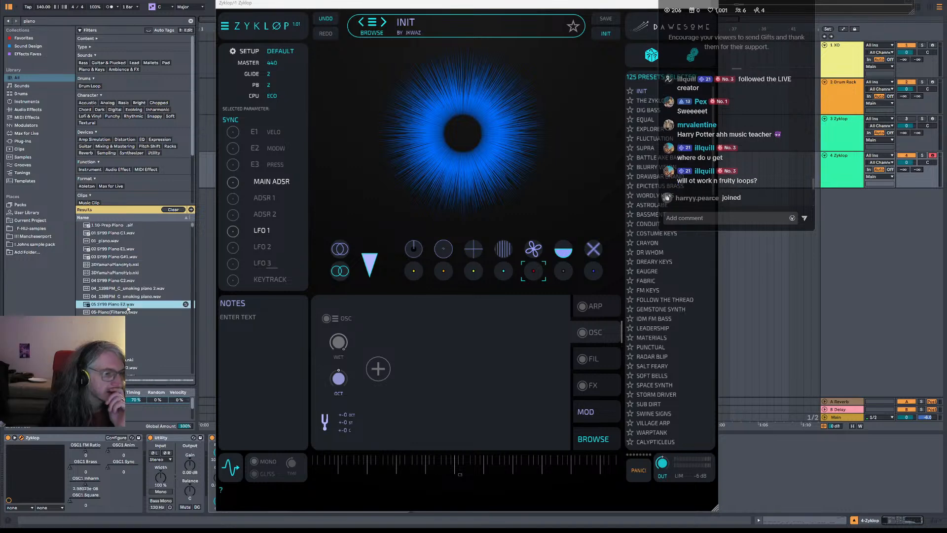
Load 05 SY99 Piano E2.wav into Zyklop's iris for resynthesis and move the plug-in window clear of the track controls.
{"action": "left_click_drag", "start_coordinate": [126, 306], "coordinate": [403, 135]}
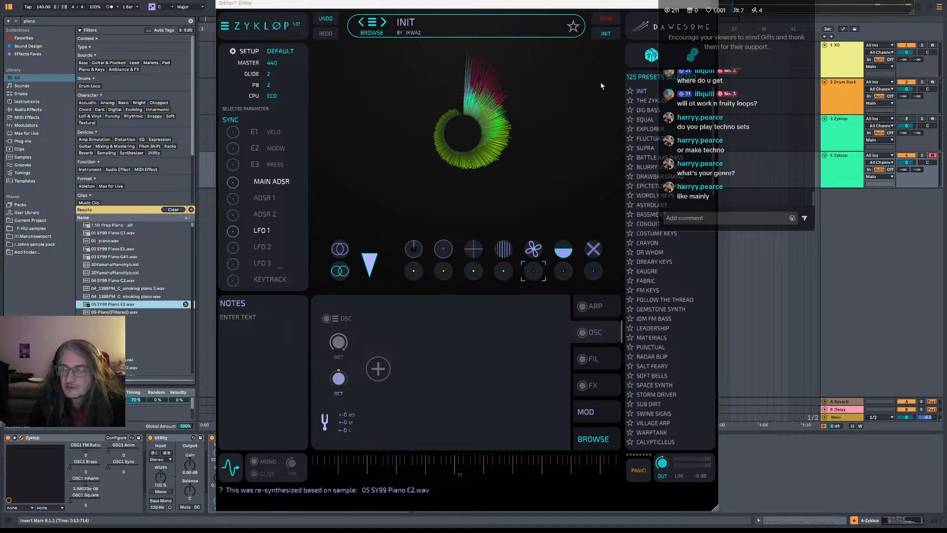
{"action": "left_click_drag", "start_coordinate": [554, 8], "coordinate": [506, 8]}
{"action": "left_click_drag", "start_coordinate": [735, 2], "coordinate": [748, 3]}
{"action": "left_click_drag", "start_coordinate": [490, 2], "coordinate": [494, 3]}
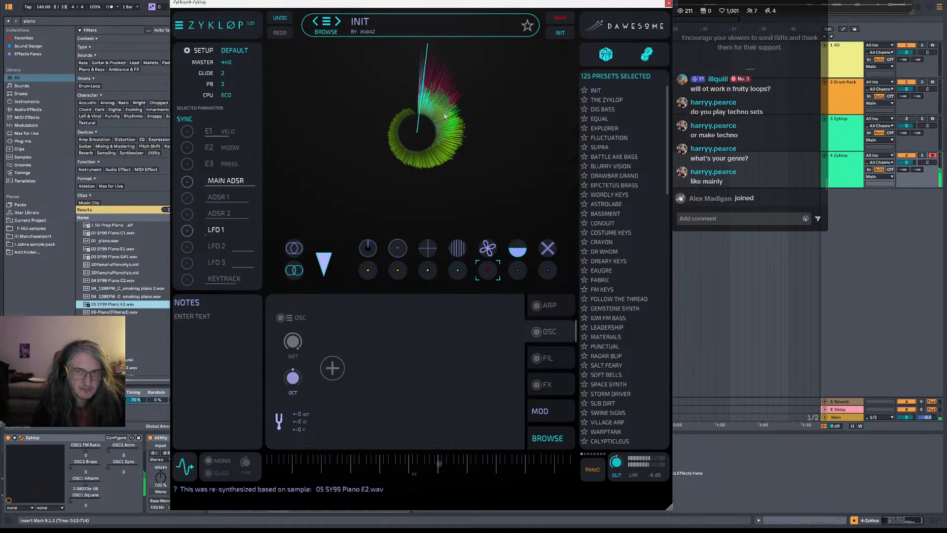
Open LFO 1 in Zyklop, set its rate to 1 bar and show the MIDI clip's note editor.
{"action": "left_click", "coordinate": [247, 230]}
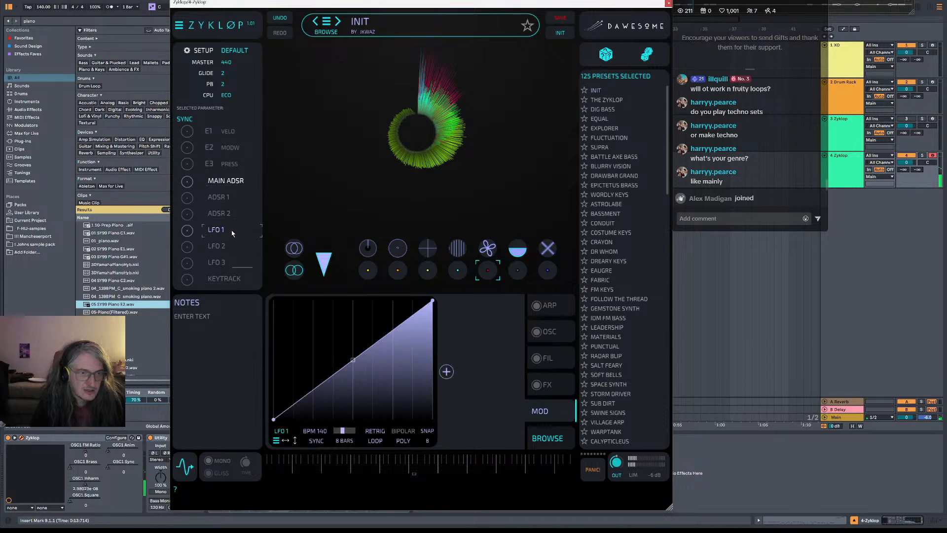
{"action": "left_click", "coordinate": [343, 440]}
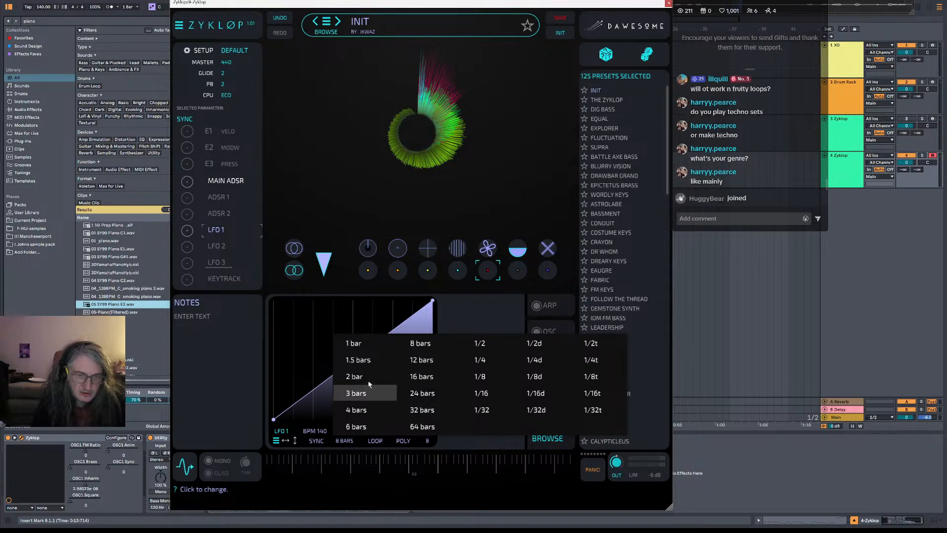
{"action": "left_click", "coordinate": [358, 345]}
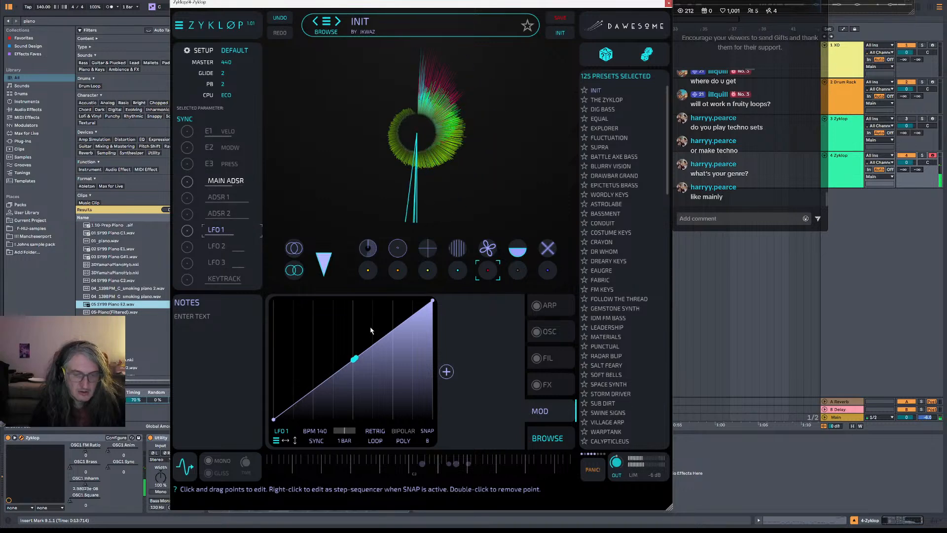
{"action": "key", "text": "shift+Tab"}
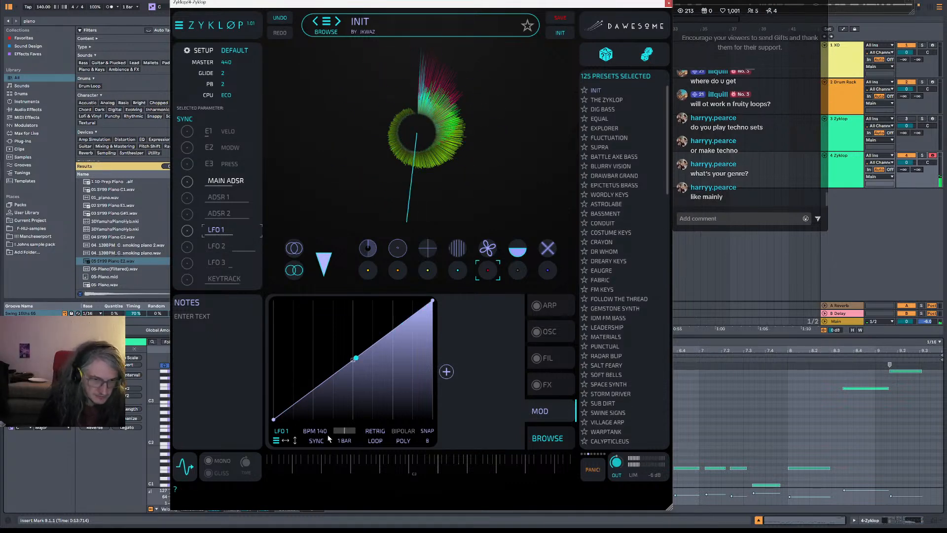
Try LFO 1 rates of 1/4, 1/32d and 1/32.
{"action": "left_click", "coordinate": [345, 441]}
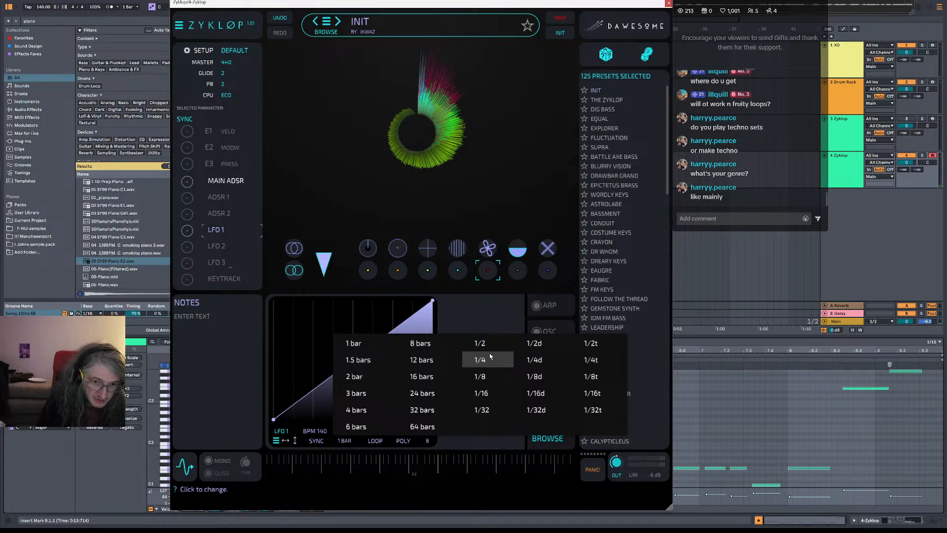
{"action": "left_click", "coordinate": [490, 356]}
{"action": "left_click", "coordinate": [344, 440]}
{"action": "left_click", "coordinate": [537, 409]}
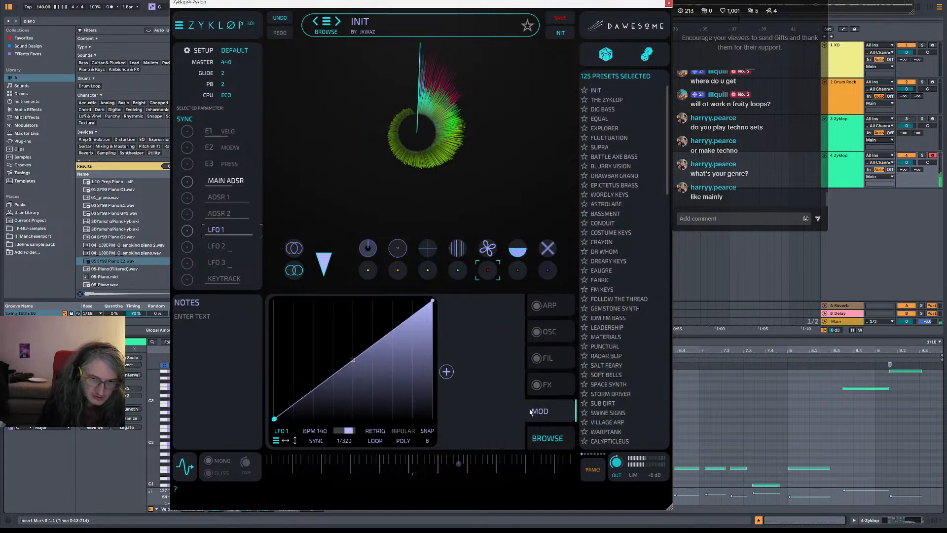
{"action": "left_click", "coordinate": [345, 441]}
{"action": "left_click", "coordinate": [491, 410]}
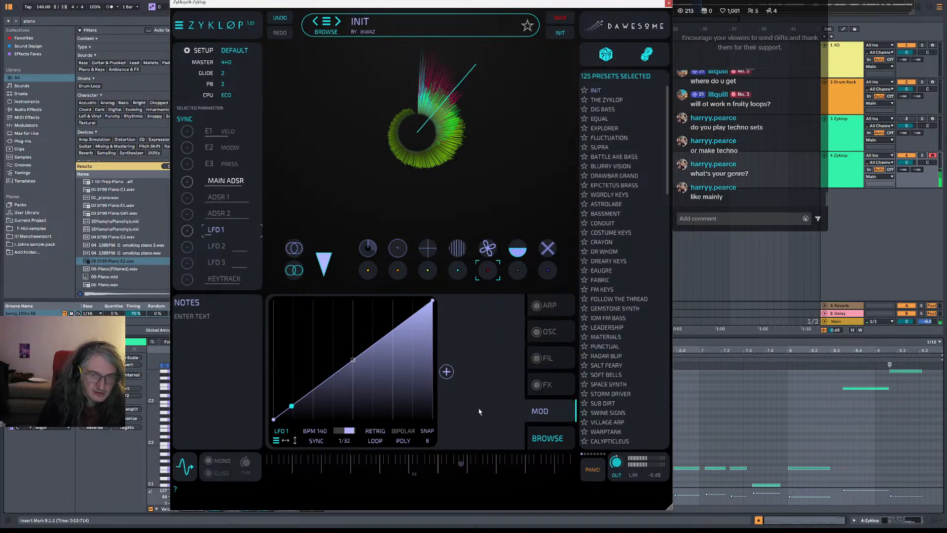
Slow LFO 1 down to a rate of 1/4 and raise the Saw transformer to its maximum.
{"action": "left_click_drag", "start_coordinate": [348, 432], "coordinate": [313, 430]}
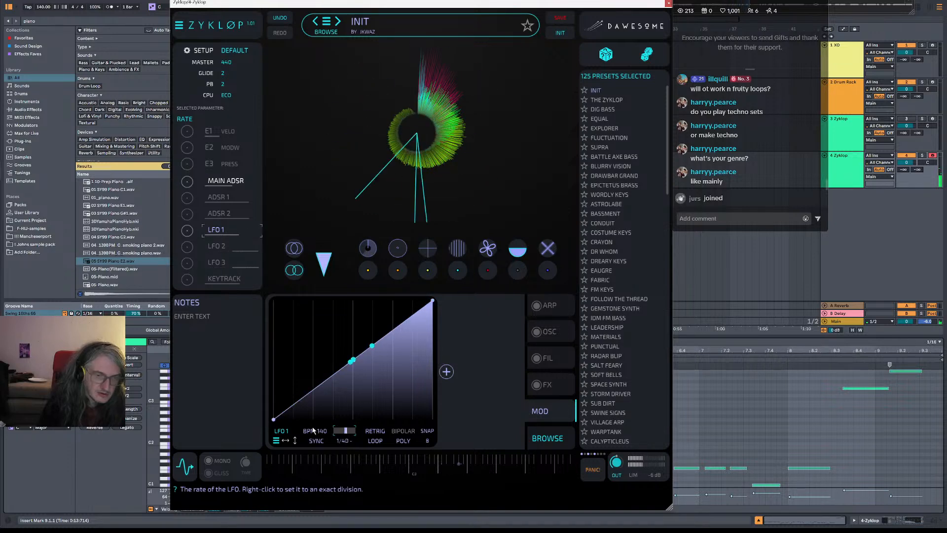
{"action": "right_click", "coordinate": [313, 430]}
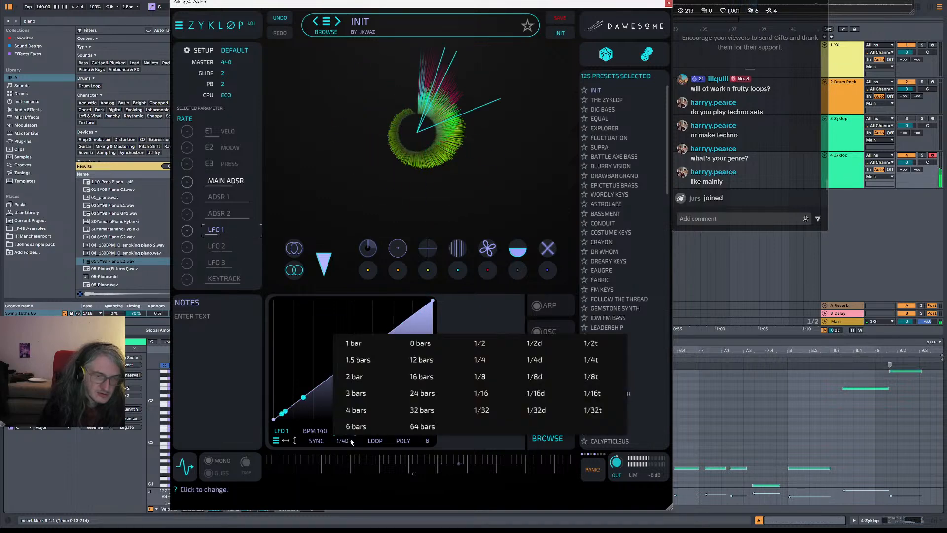
{"action": "left_click", "coordinate": [491, 364]}
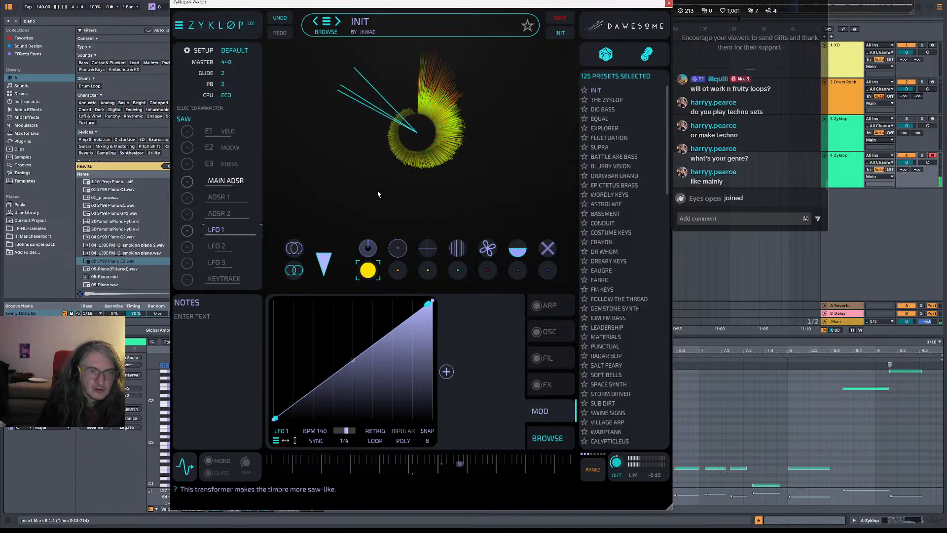
Lower the end point of LFO 1's ramp to about a quarter of full height and raise the String transformer.
{"action": "mouse_move", "coordinate": [275, 419]}
{"action": "left_mouse_down"}
{"action": "mouse_move", "coordinate": [274, 338]}
{"action": "mouse_move", "coordinate": [274, 421]}
{"action": "left_mouse_up"}
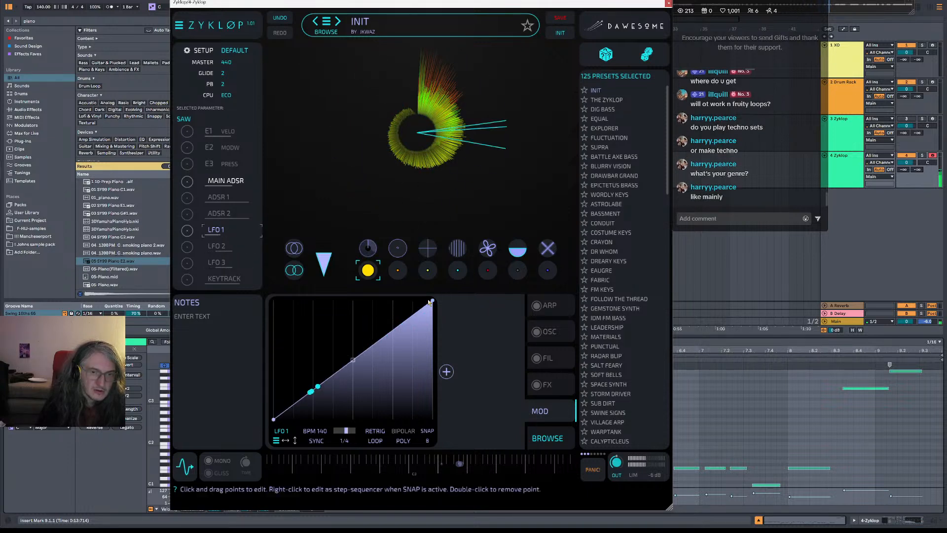
{"action": "left_click_drag", "start_coordinate": [430, 302], "coordinate": [433, 391]}
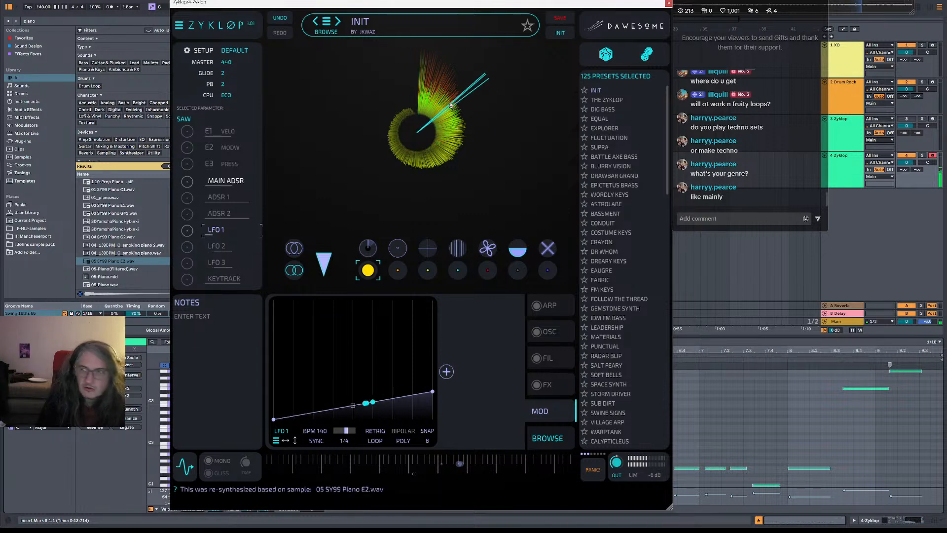
{"action": "left_click", "coordinate": [397, 270]}
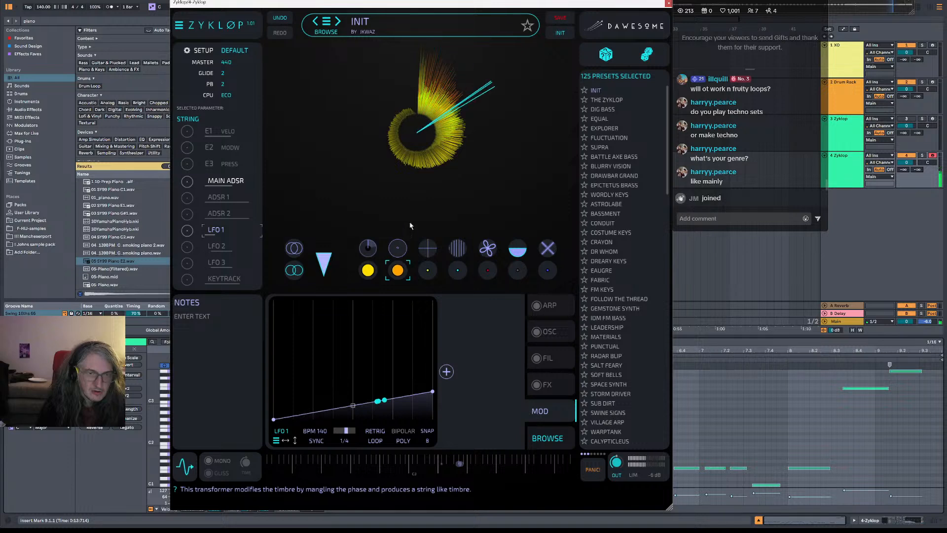
Raise the Brass transformer and try out the Sync, Dirt, WTF, Pure and Smooth controls while the sound plays.
{"action": "left_click", "coordinate": [428, 270]}
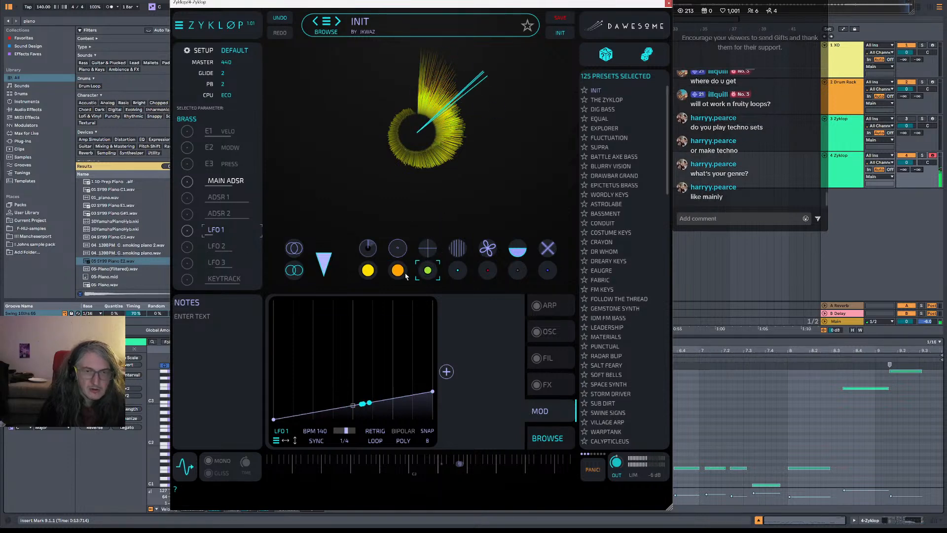
{"action": "left_click", "coordinate": [457, 270]}
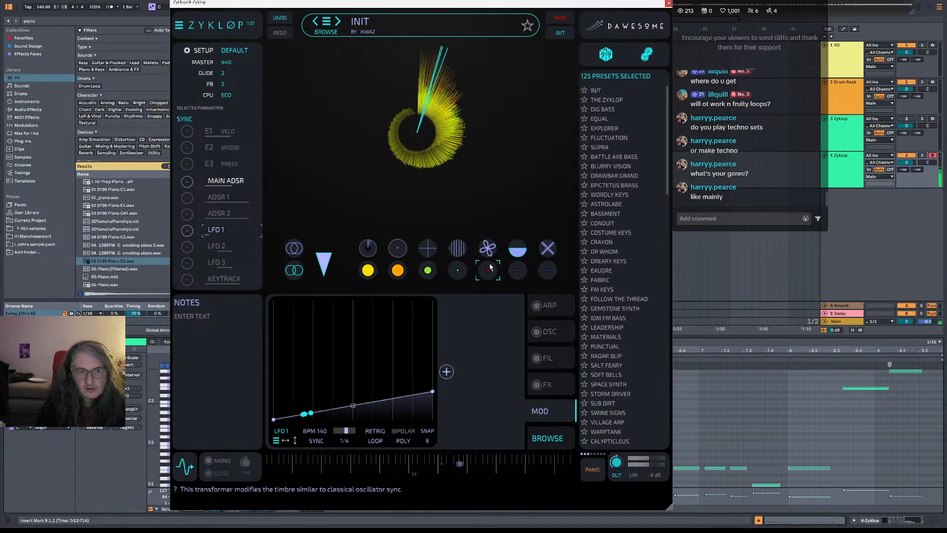
{"action": "left_click", "coordinate": [517, 270]}
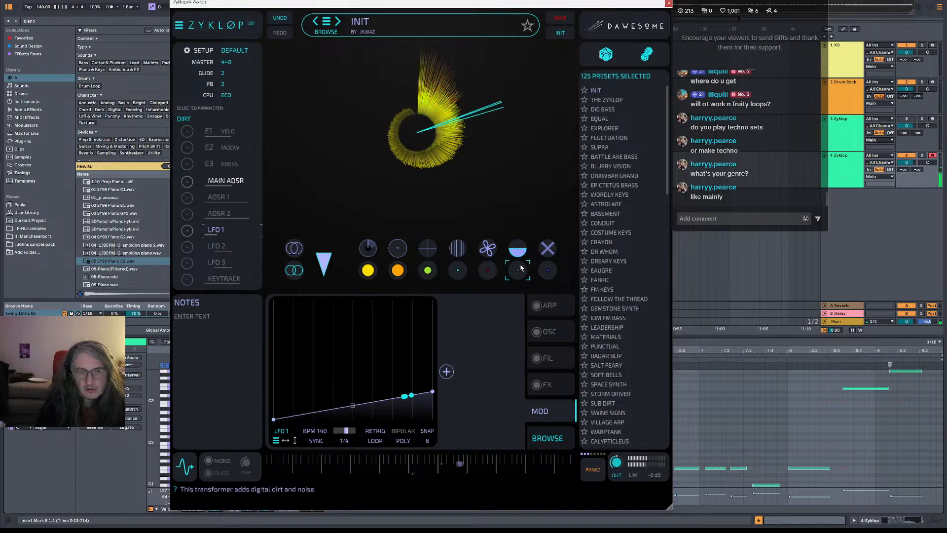
{"action": "left_click", "coordinate": [518, 248]}
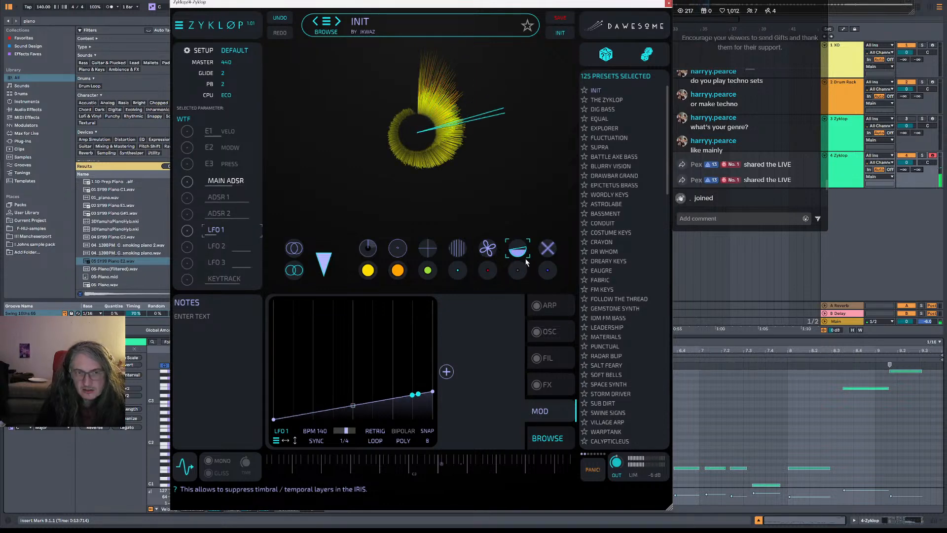
{"action": "left_click", "coordinate": [544, 267]}
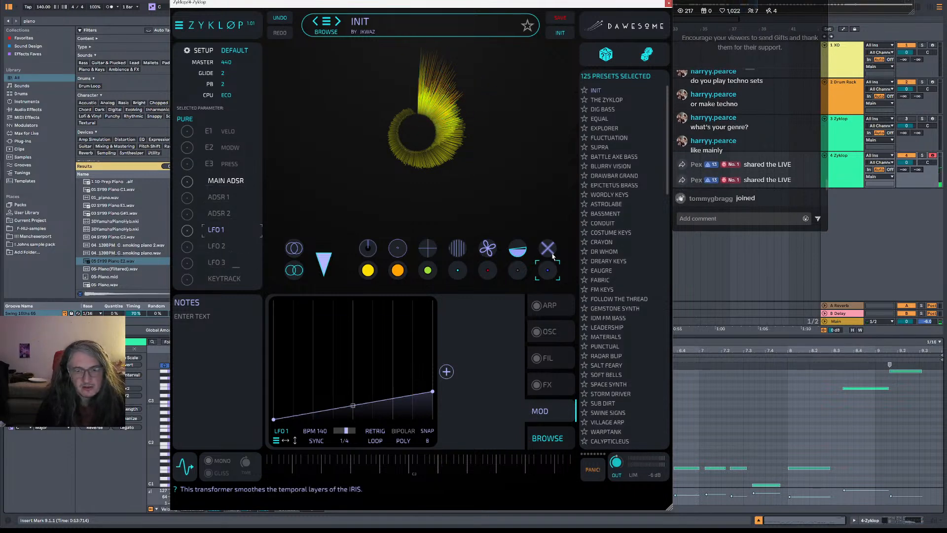
{"action": "left_click", "coordinate": [548, 250]}
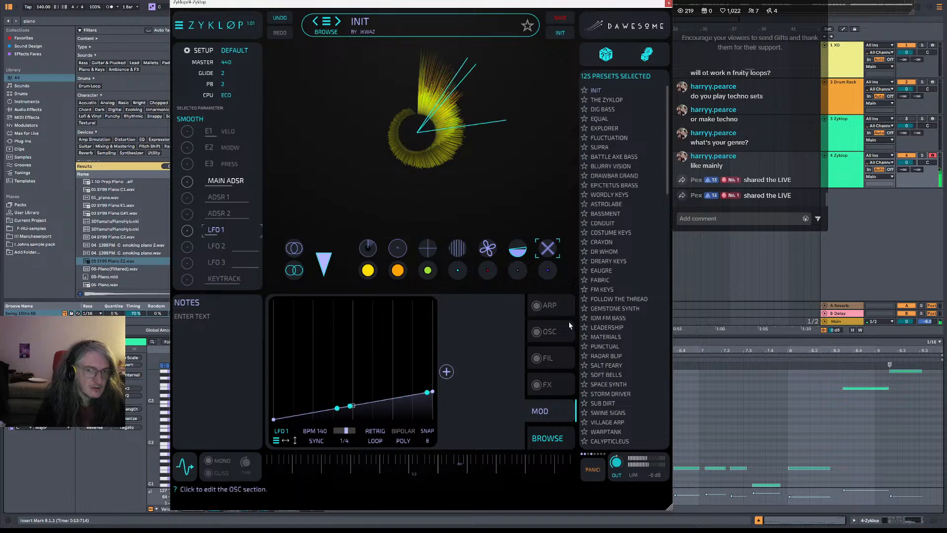
Activate Zyklop's filter section and add a Lowpass module to it.
{"action": "left_click", "coordinate": [558, 357]}
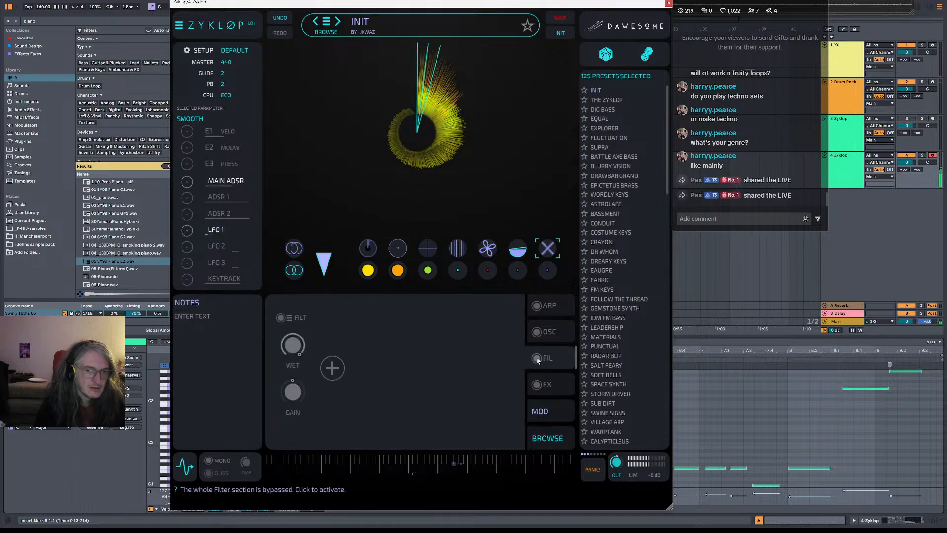
{"action": "left_click", "coordinate": [536, 358]}
{"action": "left_click", "coordinate": [332, 368]}
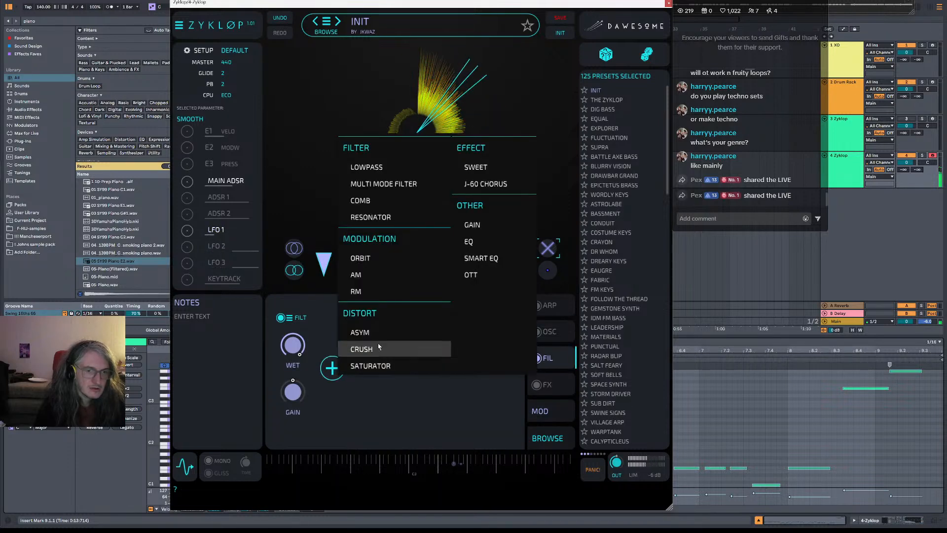
{"action": "left_click", "coordinate": [383, 168]}
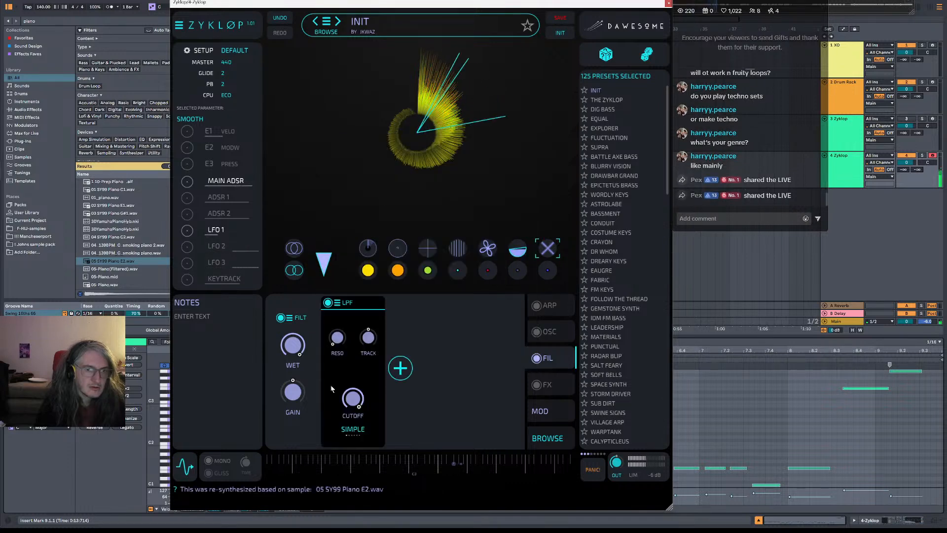
Sweep the lowpass cutoff, switch the filter type to Ladder and try its resonance and key tracking.
{"action": "left_click_drag", "start_coordinate": [353, 399], "coordinate": [358, 434]}
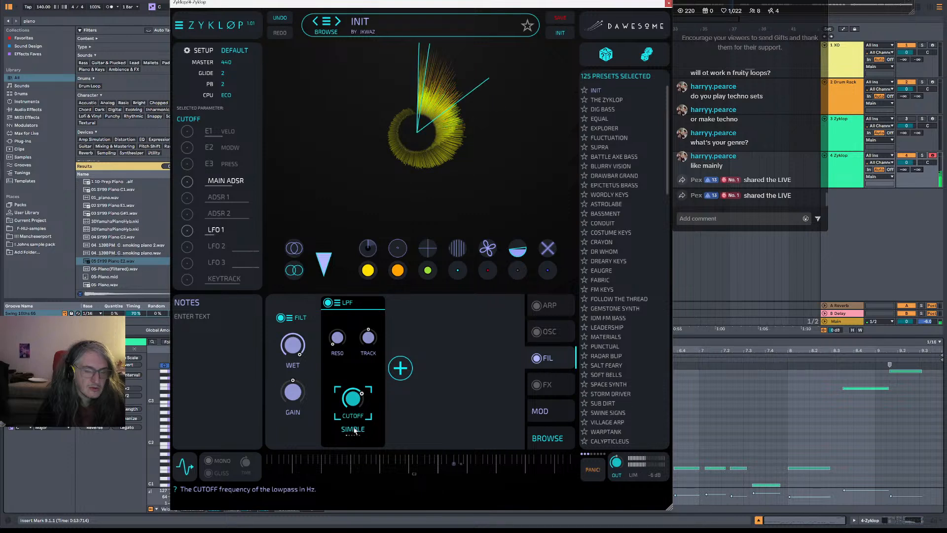
{"action": "left_click", "coordinate": [353, 429]}
{"action": "left_click", "coordinate": [337, 338]}
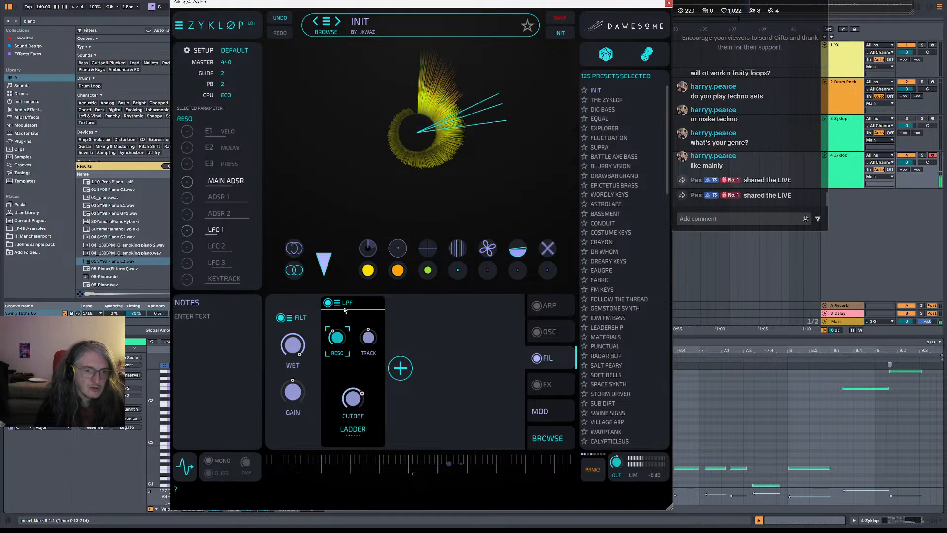
{"action": "left_click", "coordinate": [368, 342]}
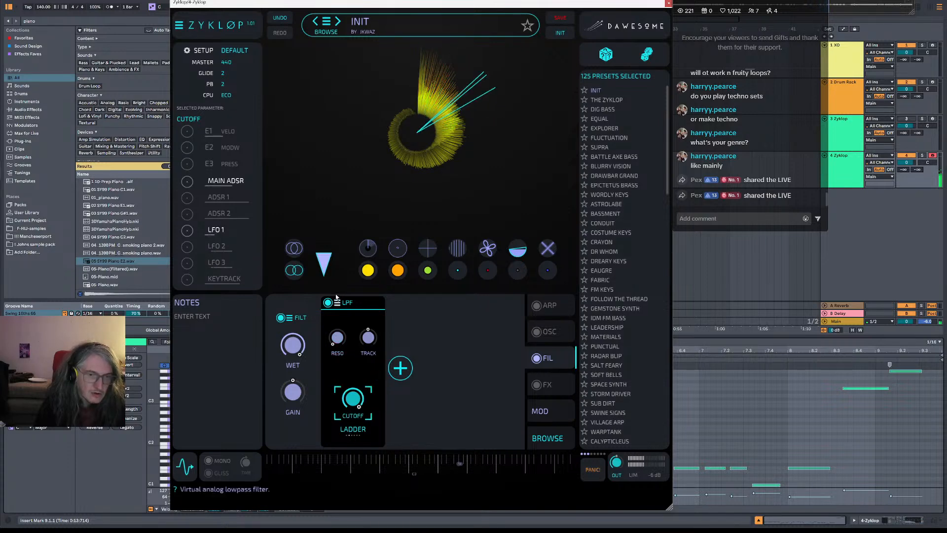
Add a Resonator module after the lowpass, set its pitch to -12 and adjust its tracking and amount.
{"action": "left_click", "coordinate": [394, 362]}
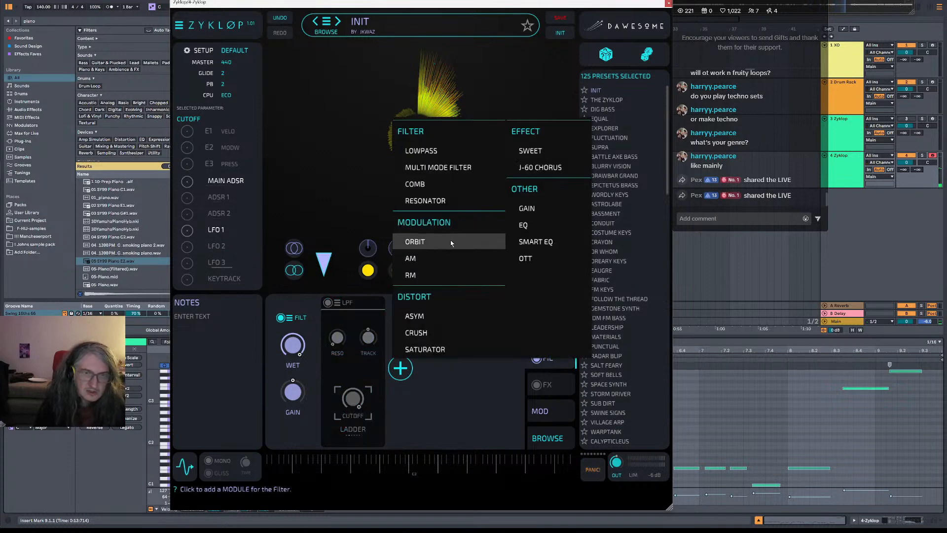
{"action": "left_click", "coordinate": [470, 198]}
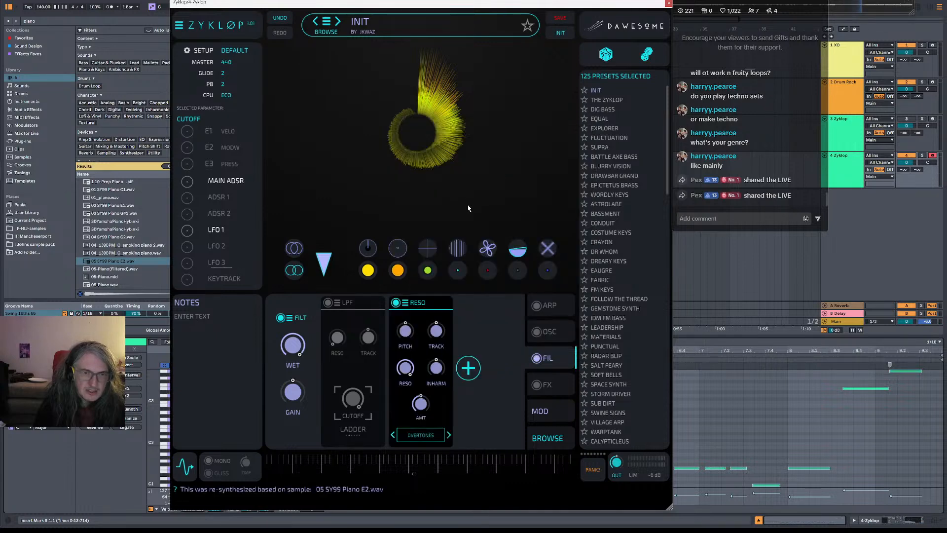
{"action": "left_click", "coordinate": [413, 346]}
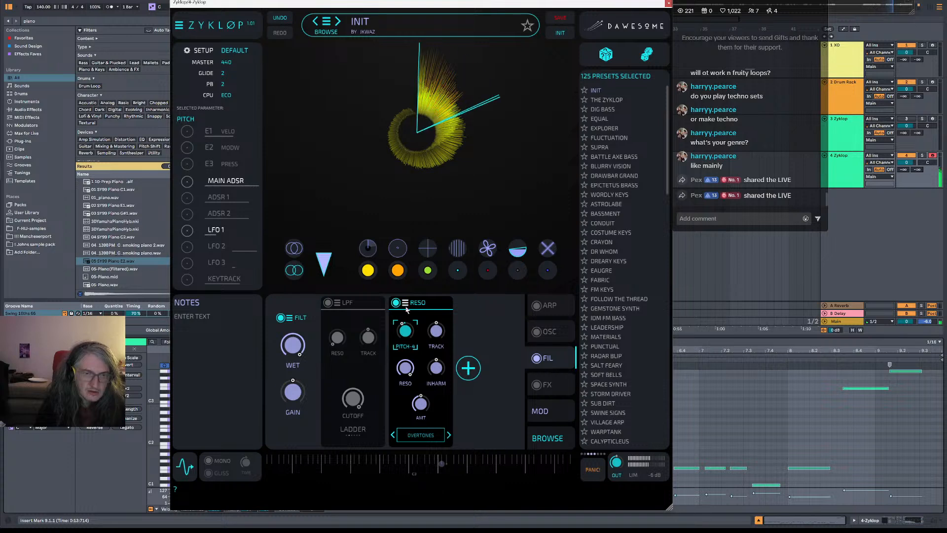
{"action": "left_click", "coordinate": [436, 331]}
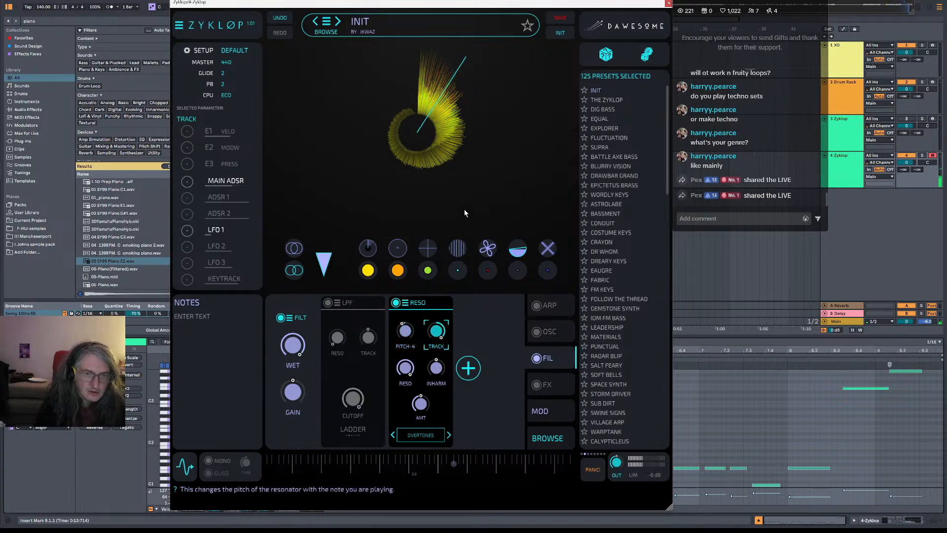
{"action": "left_click", "coordinate": [407, 336]}
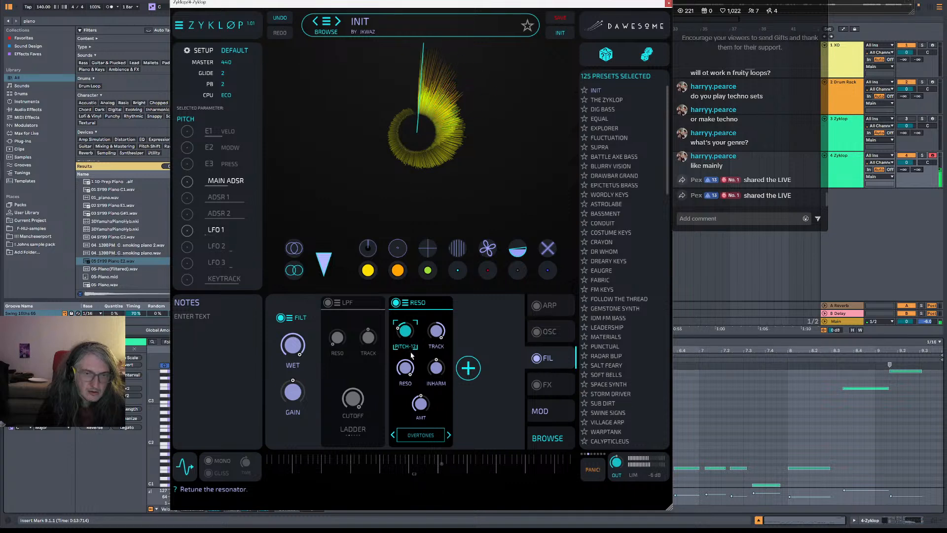
{"action": "left_click", "coordinate": [436, 331]}
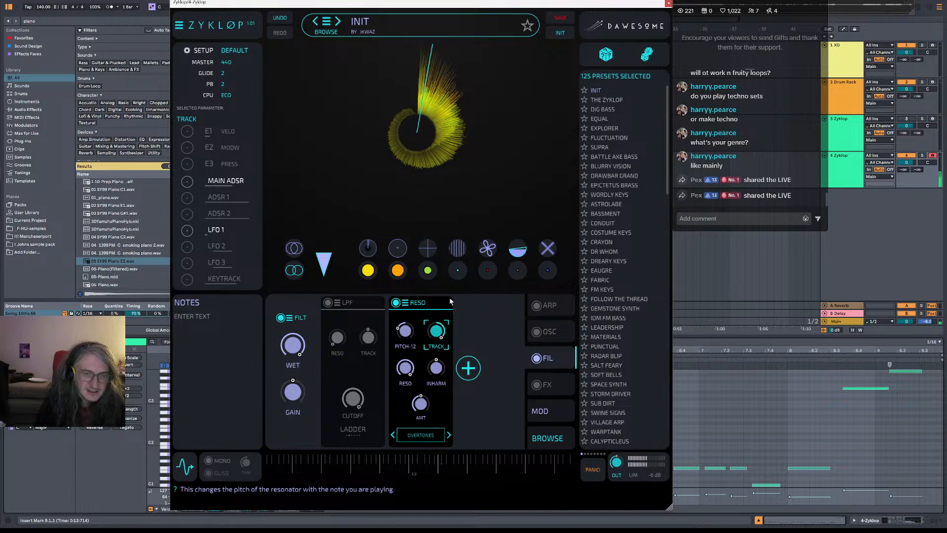
{"action": "left_click", "coordinate": [421, 404]}
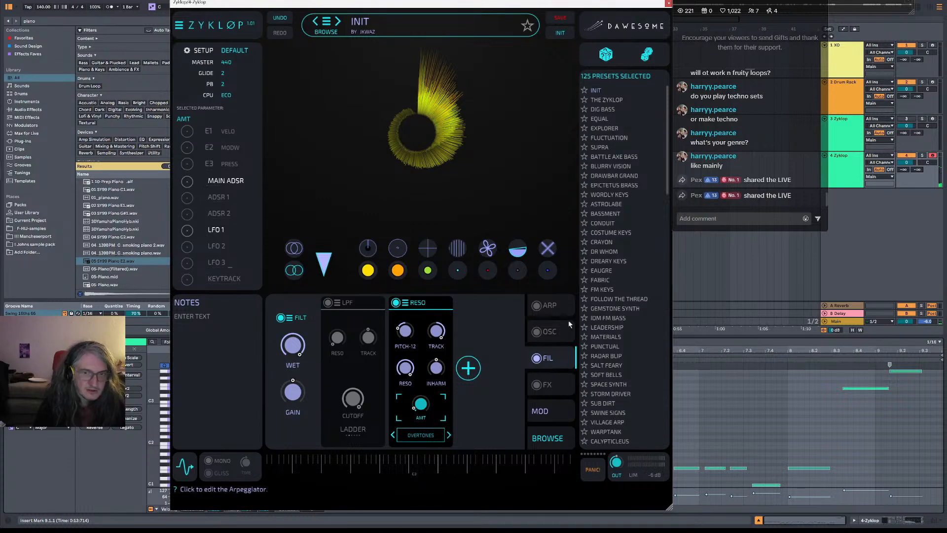
Add a Shimmer reverb to Zyklop's FX section and close the synth's window.
{"action": "left_click", "coordinate": [557, 387]}
{"action": "left_click", "coordinate": [332, 368]}
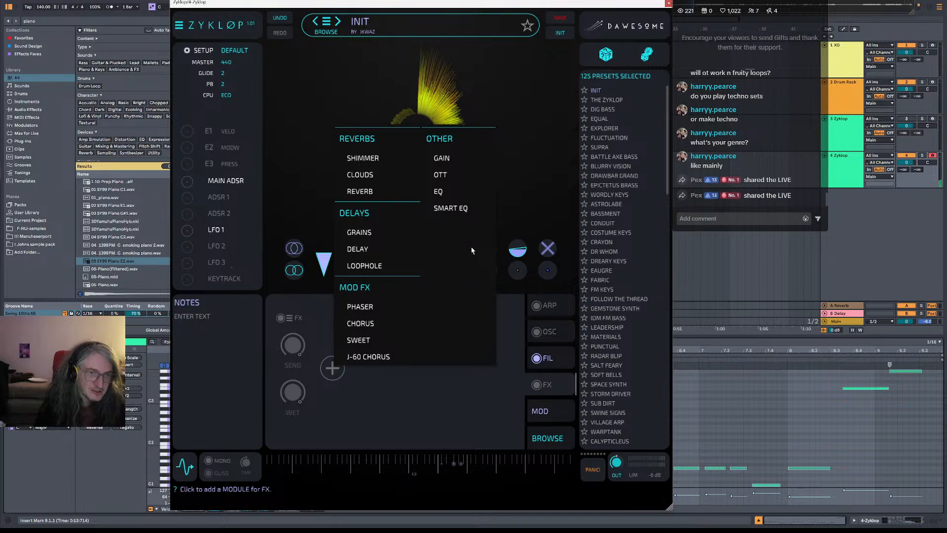
{"action": "left_click", "coordinate": [363, 158]}
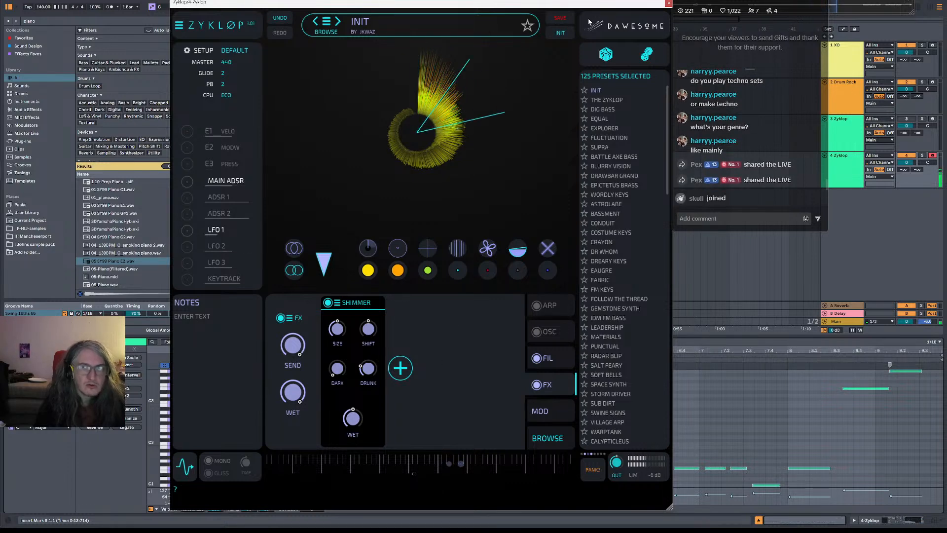
{"action": "left_click", "coordinate": [668, 3]}
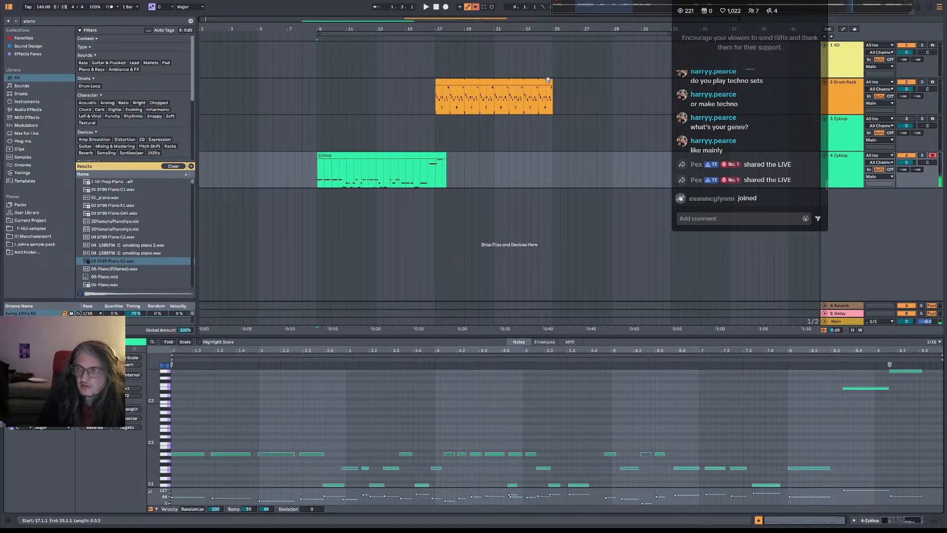
Delete the MIDI clip on the 4 Zyklop track and play the arrangement.
{"action": "key", "text": "space"}
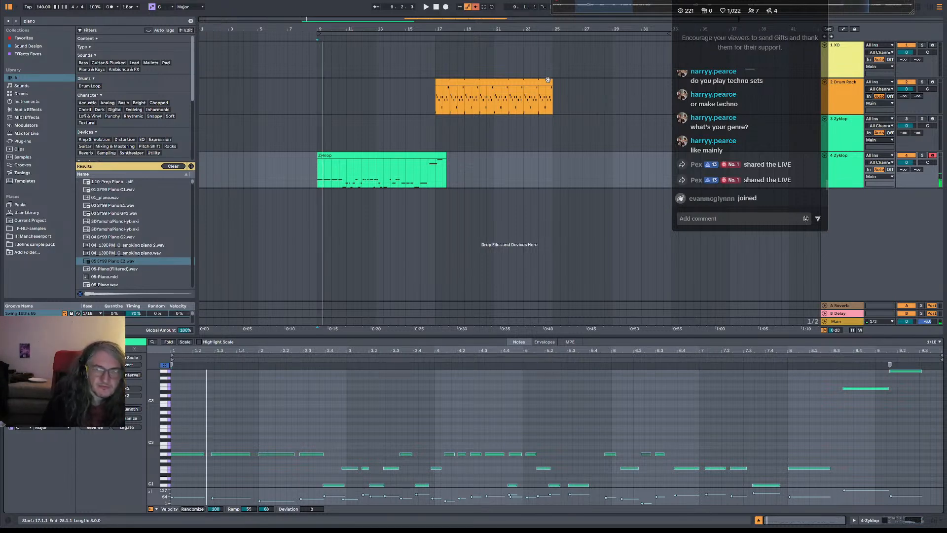
{"action": "key", "text": "space"}
{"action": "left_click", "coordinate": [384, 155]}
{"action": "key", "text": "Delete"}
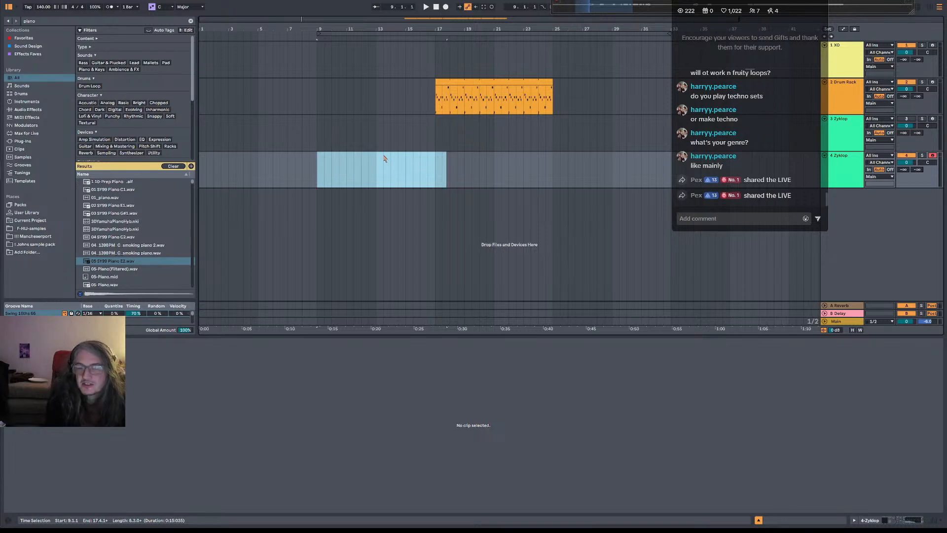
{"action": "key", "text": "space"}
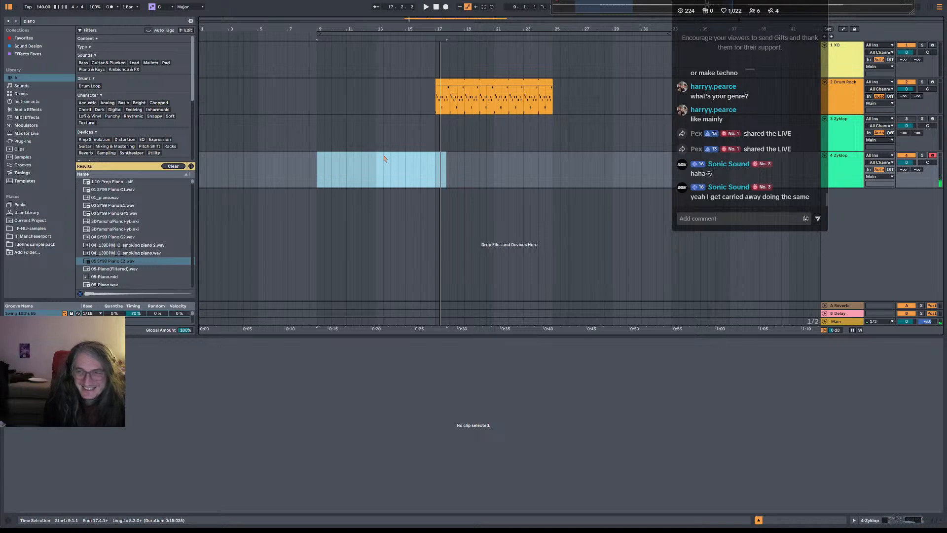
Reopen Zyklop from the track 4 device chain and save the current sound as a preset named NOT GARAGE.
{"action": "left_click", "coordinate": [858, 177]}
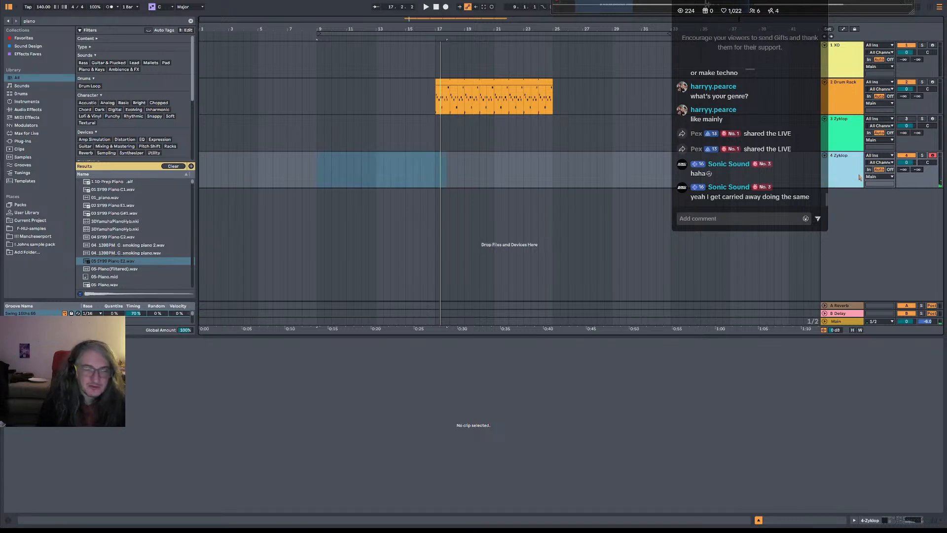
{"action": "double_click", "coordinate": [859, 178]}
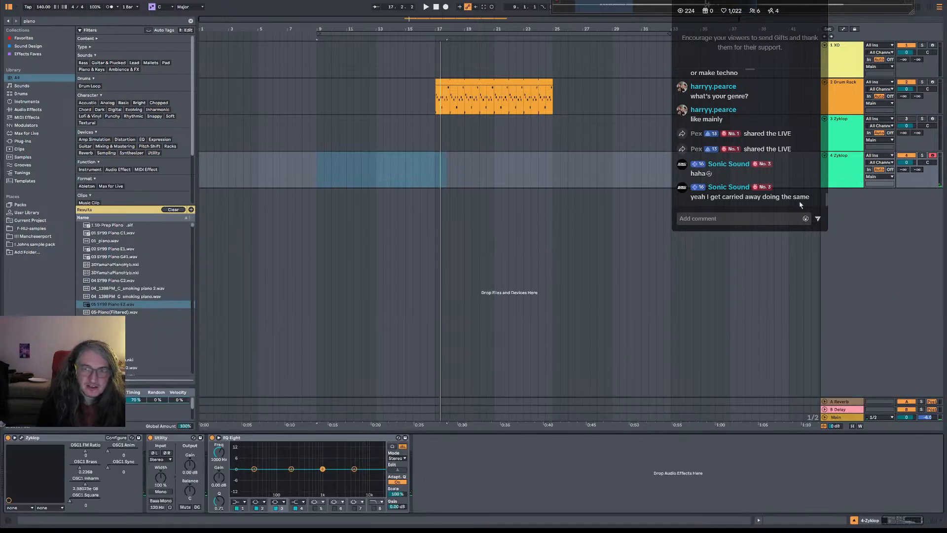
{"action": "left_click", "coordinate": [22, 438]}
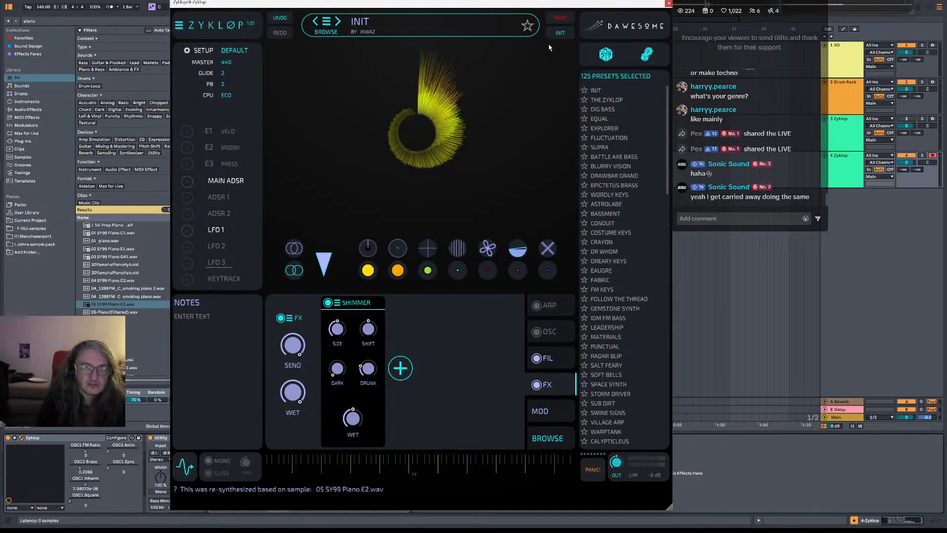
{"action": "left_click", "coordinate": [563, 19]}
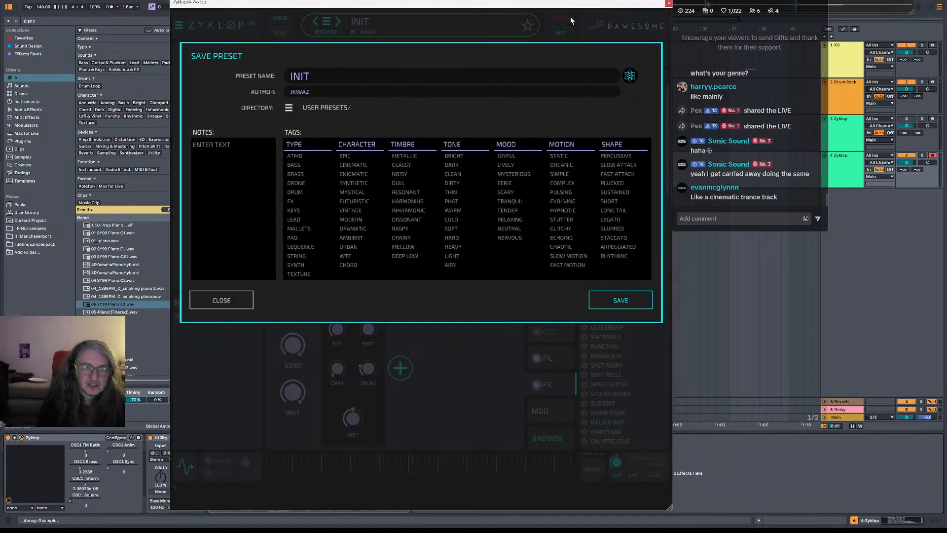
{"action": "left_click", "coordinate": [352, 73]}
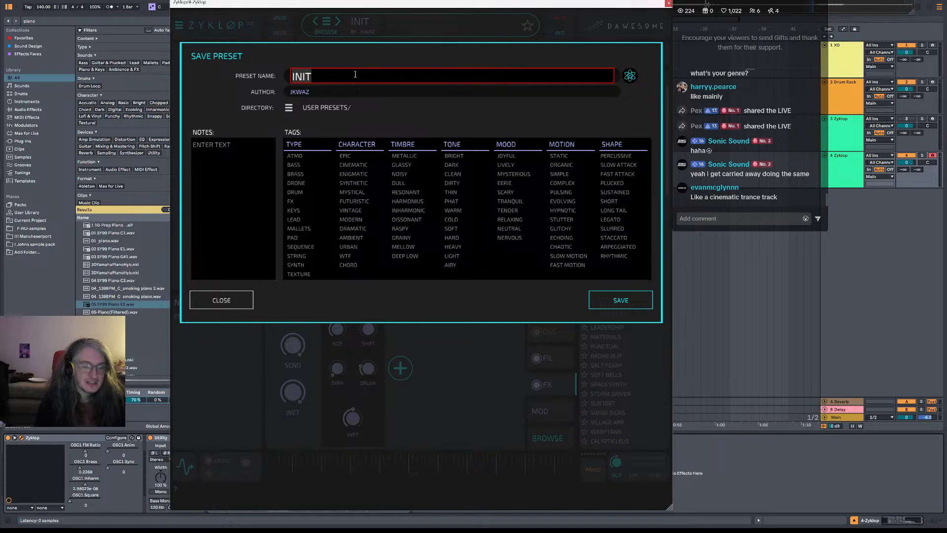
{"action": "type", "text": "N"}
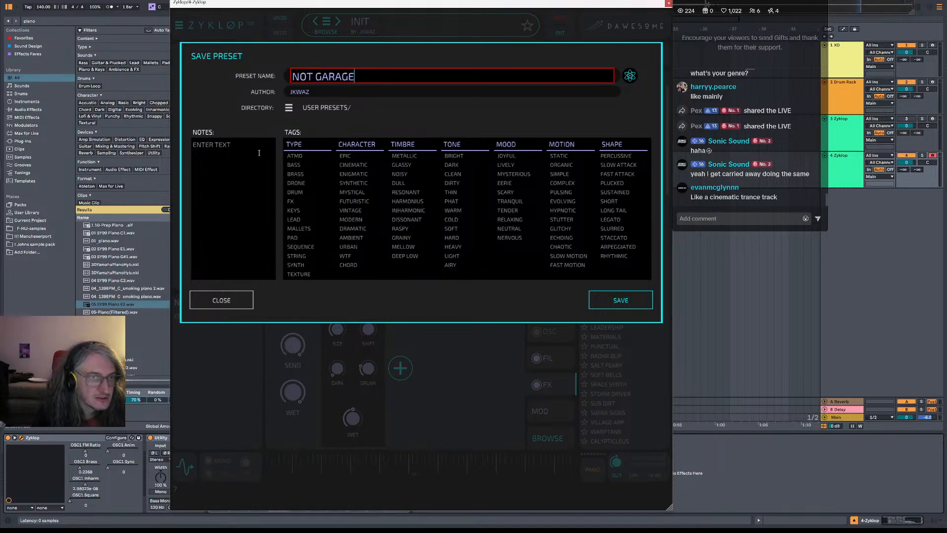
{"action": "left_click", "coordinate": [643, 296]}
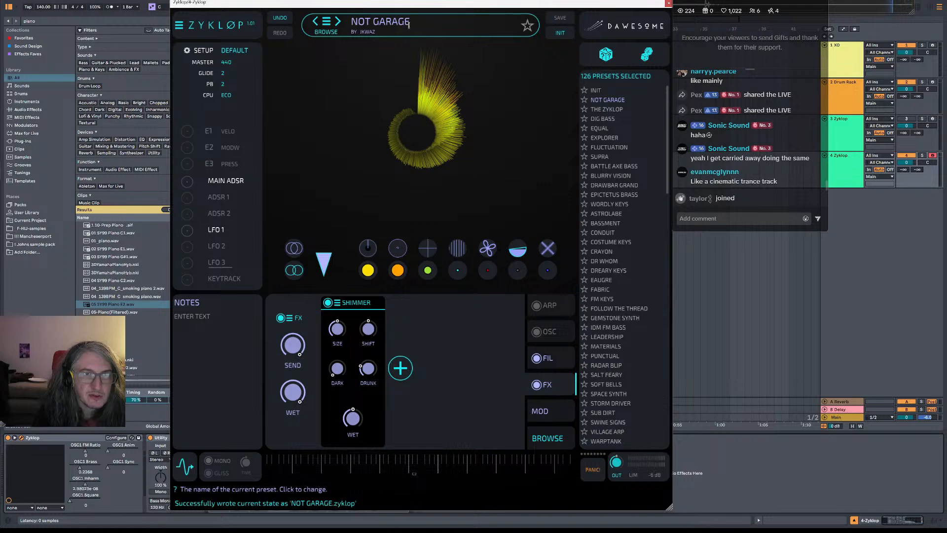
Browse the Zyklop presets, toggling the User pack filter and filtering the list by the Brass type.
{"action": "left_click", "coordinate": [447, 32]}
{"action": "left_click", "coordinate": [314, 35]}
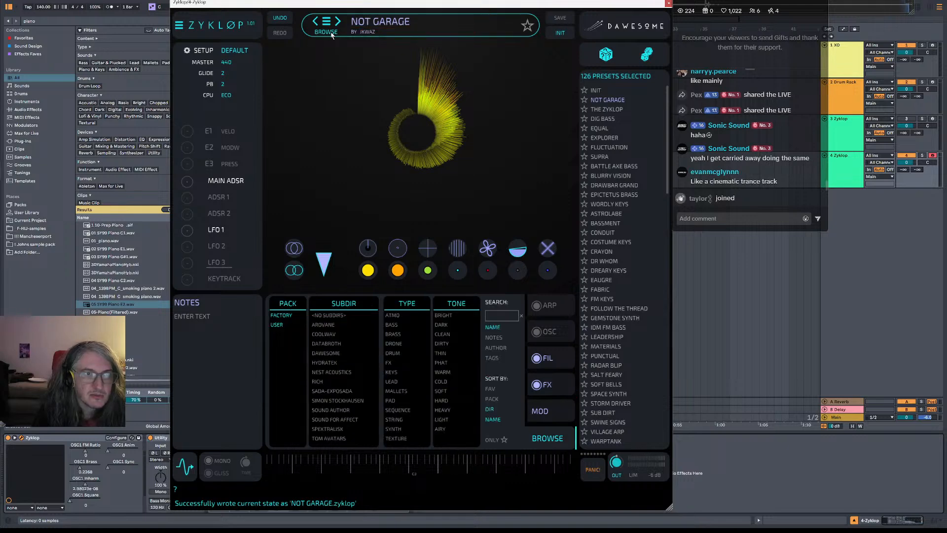
{"action": "left_click", "coordinate": [294, 326]}
{"action": "left_click", "coordinate": [286, 321]}
{"action": "left_click", "coordinate": [287, 325]}
{"action": "left_click", "coordinate": [287, 325]}
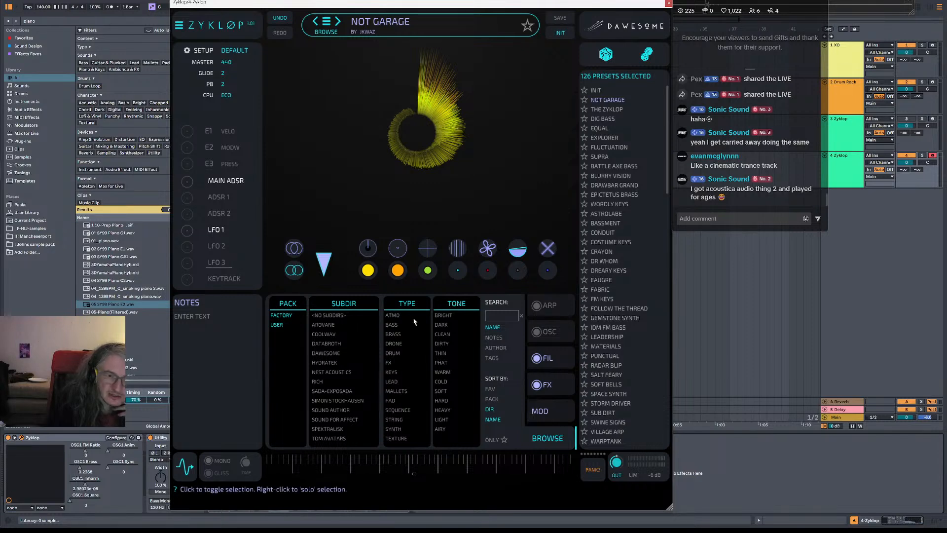
{"action": "left_click", "coordinate": [402, 335]}
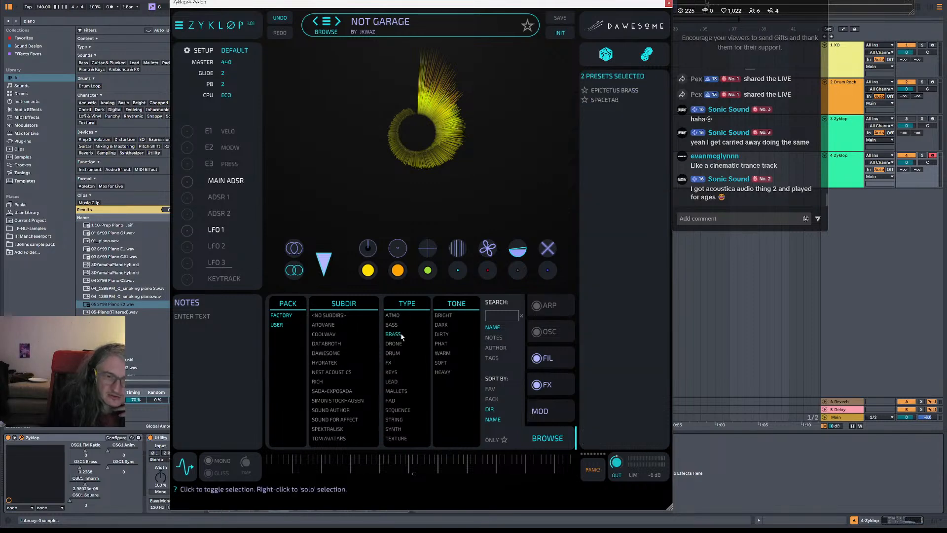
Load the EPICTETUS BRASS preset and the SPACETAB preset to audition them, and close the Zyklop window.
{"action": "left_click", "coordinate": [636, 94]}
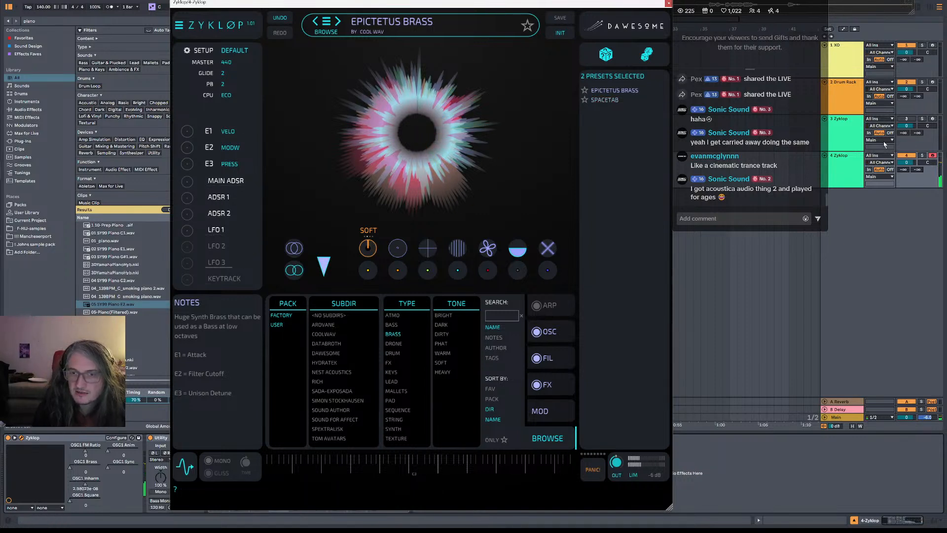
{"action": "left_click", "coordinate": [620, 101]}
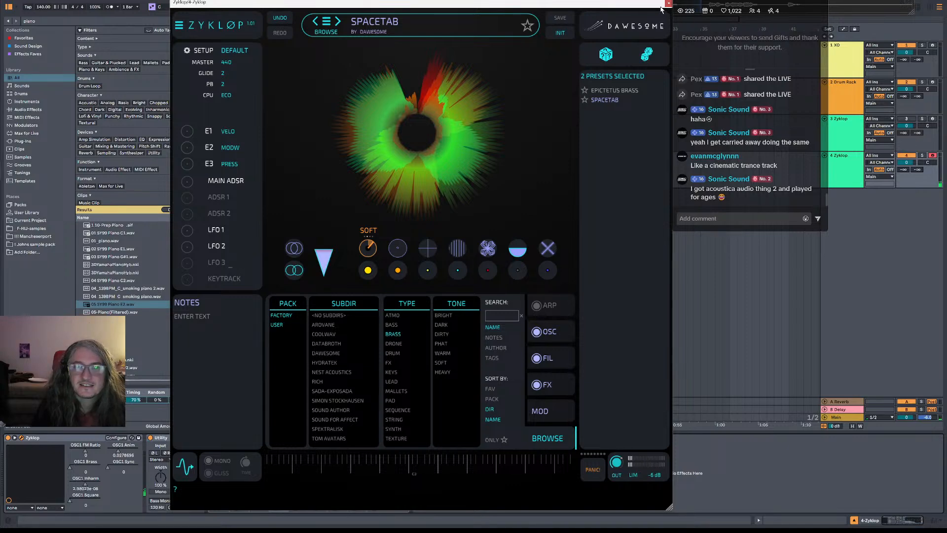
{"action": "left_click_drag", "start_coordinate": [667, 5], "coordinate": [659, 5]}
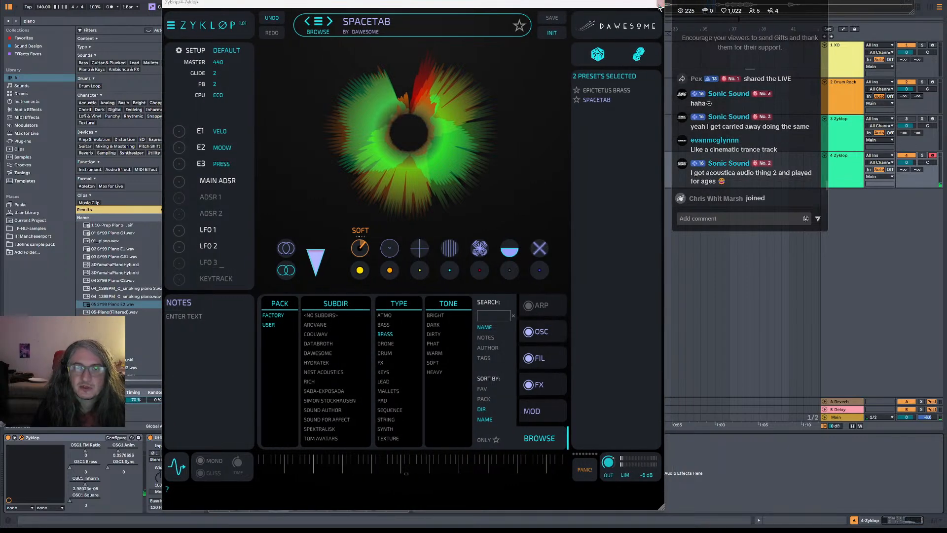
{"action": "left_click", "coordinate": [660, 6]}
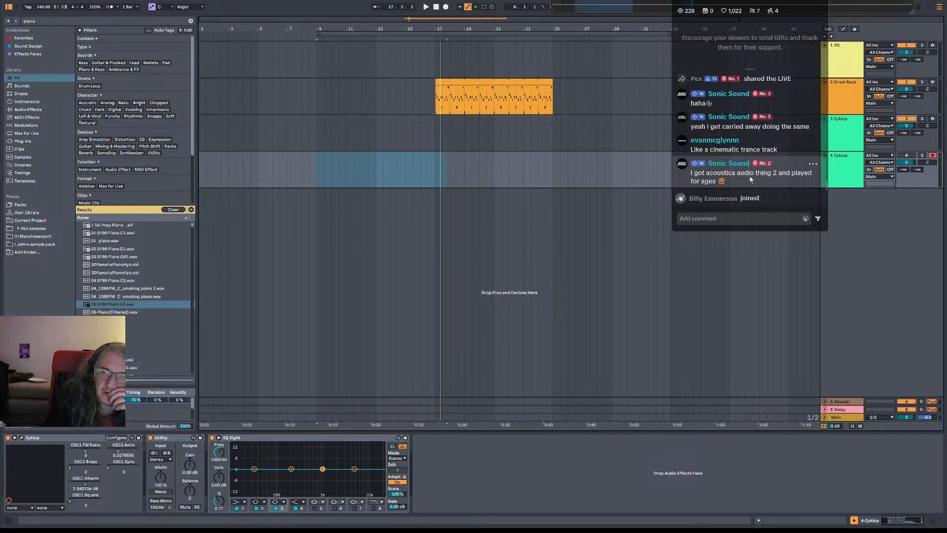
Switch to the Chrome browser, search for acoustica audio in a new tab and open the Acustica Audio website.
{"action": "key", "text": "alt+Tab"}
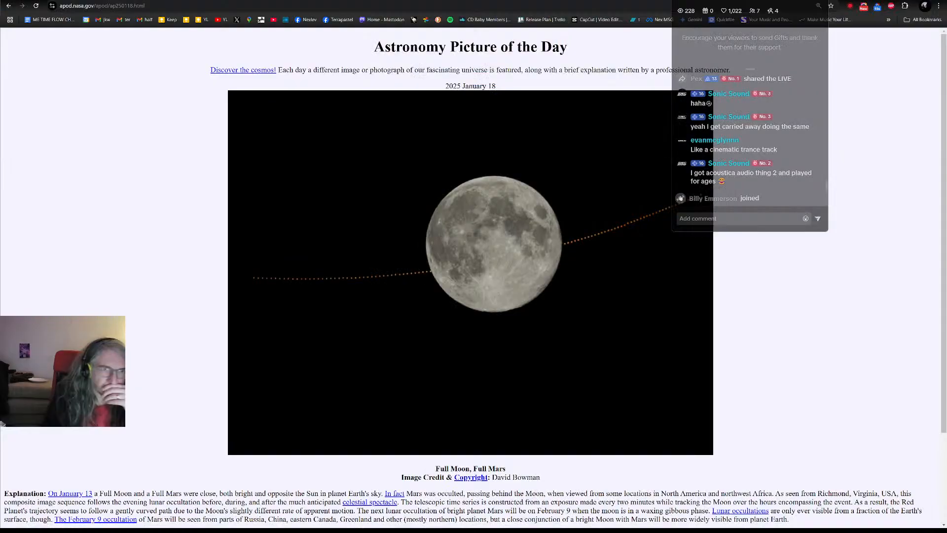
{"action": "key", "text": "ctrl+t"}
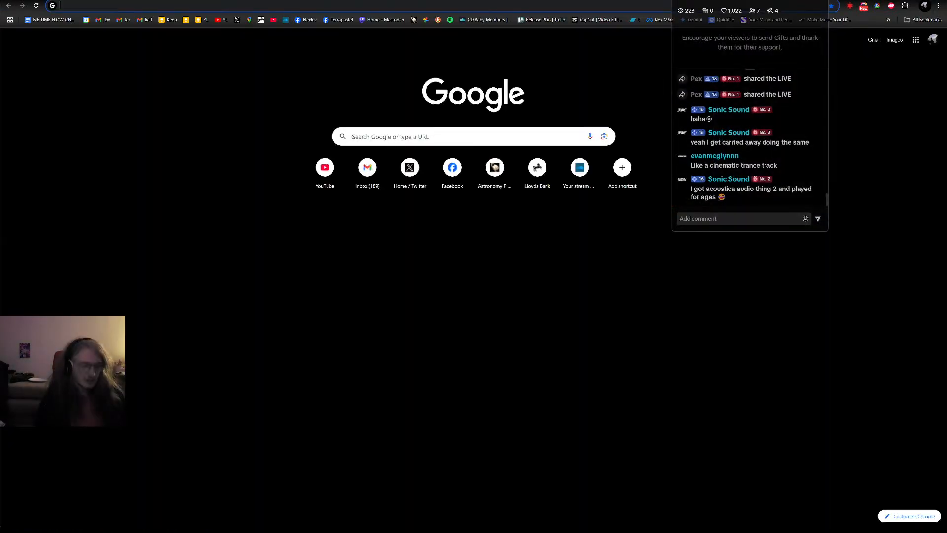
{"action": "type", "text": "acoustica audio"}
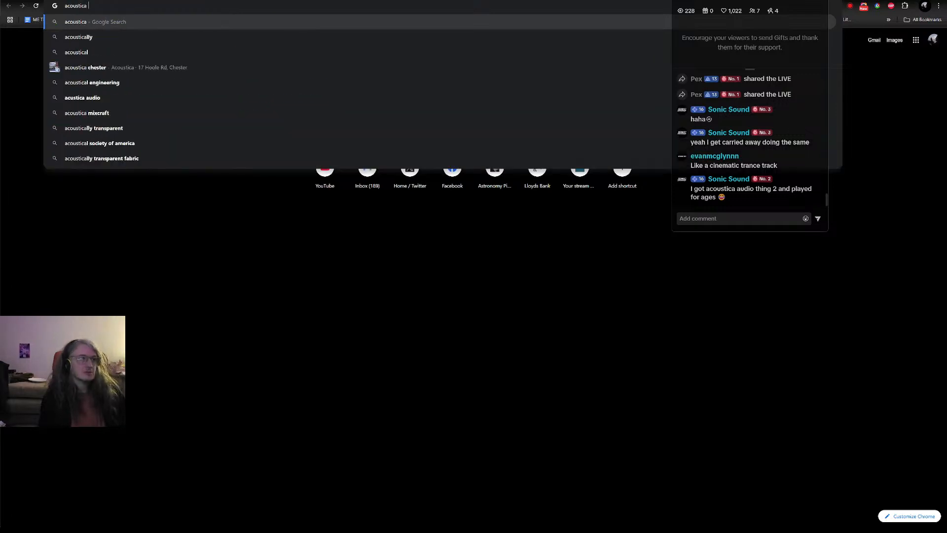
{"action": "key", "text": "Return"}
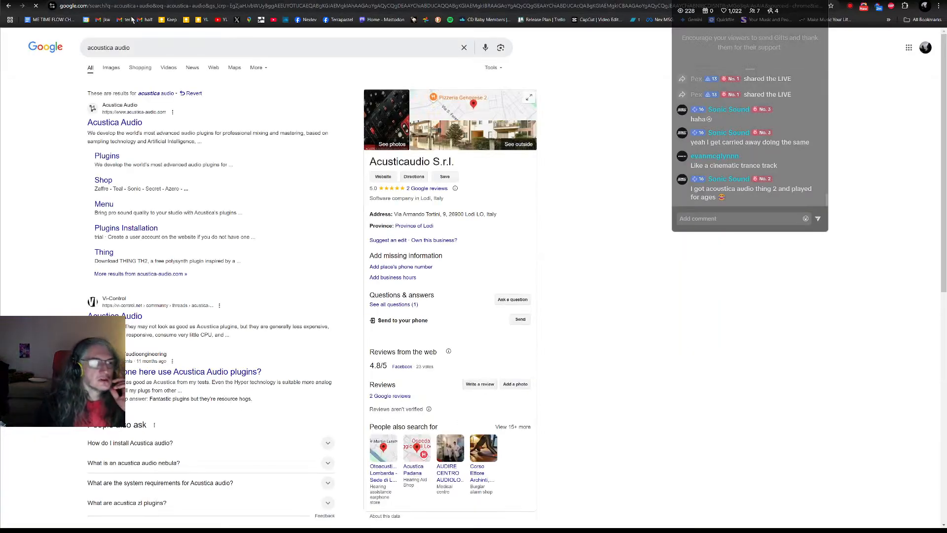
{"action": "left_click", "coordinate": [117, 124]}
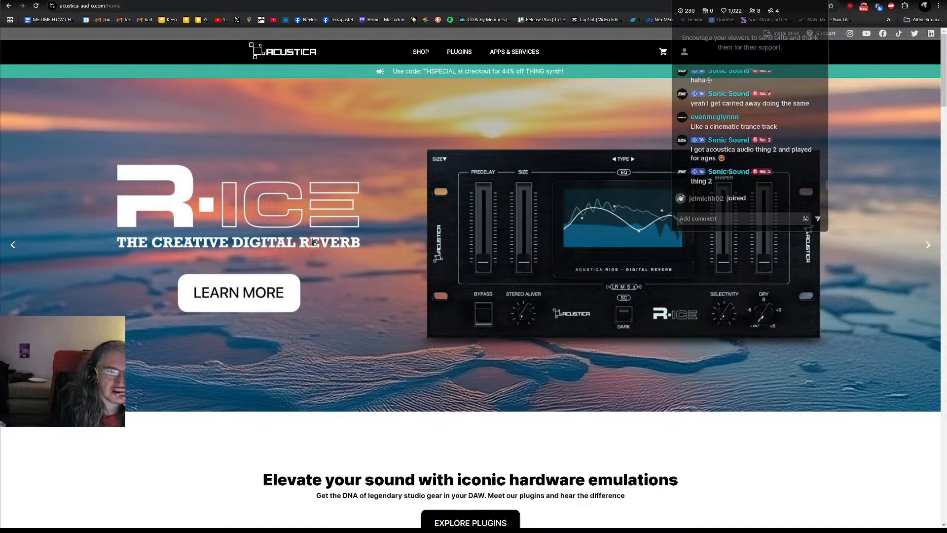
Look through Acustica's Plugins page and return to the site's home page.
{"action": "left_click", "coordinate": [448, 52]}
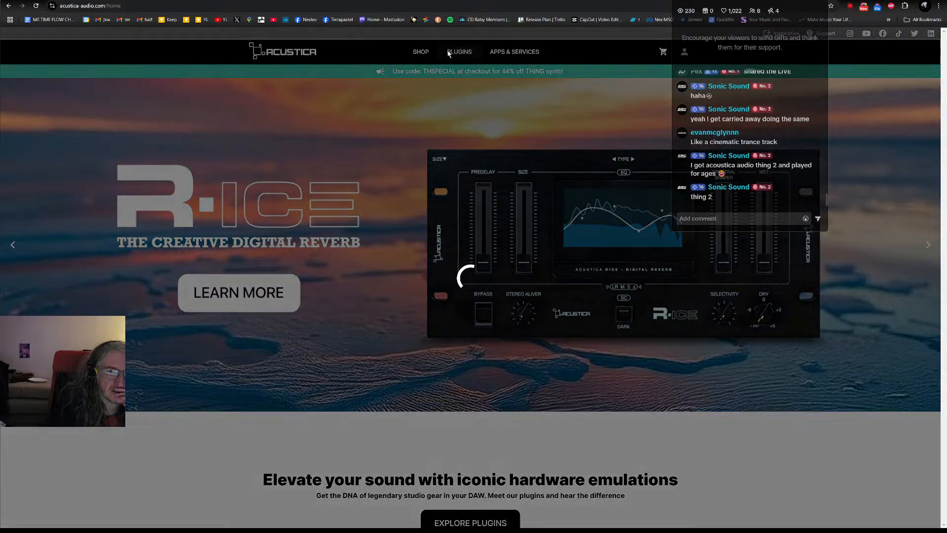
{"action": "scroll", "coordinate": [423, 296], "scroll_direction": "down", "scroll_amount": 5}
{"action": "scroll", "coordinate": [423, 296], "scroll_direction": "down", "scroll_amount": 4}
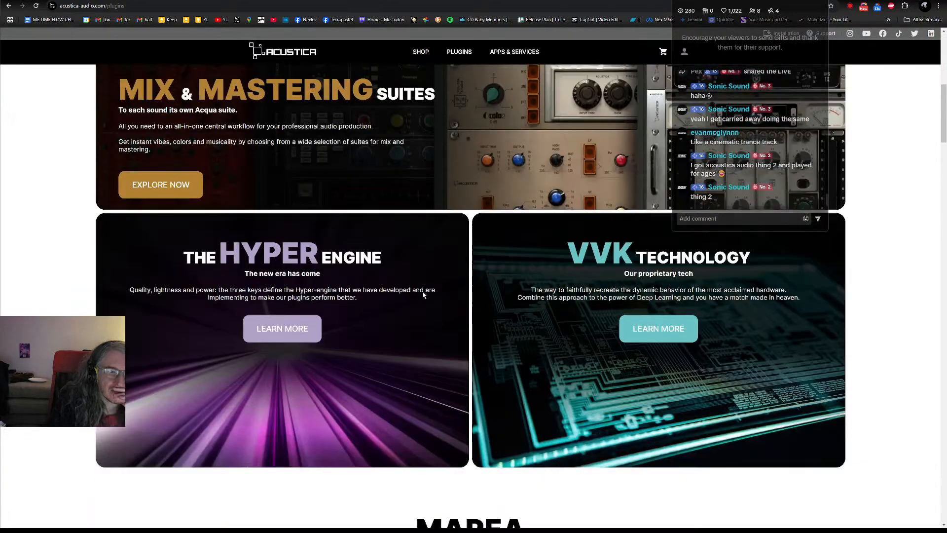
{"action": "scroll", "coordinate": [424, 276], "scroll_direction": "up", "scroll_amount": 10}
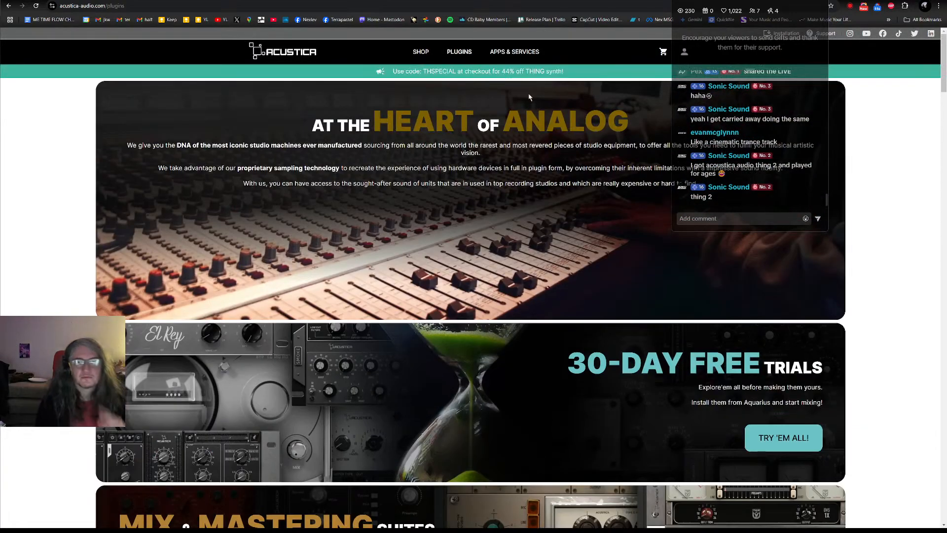
{"action": "left_click", "coordinate": [9, 5]}
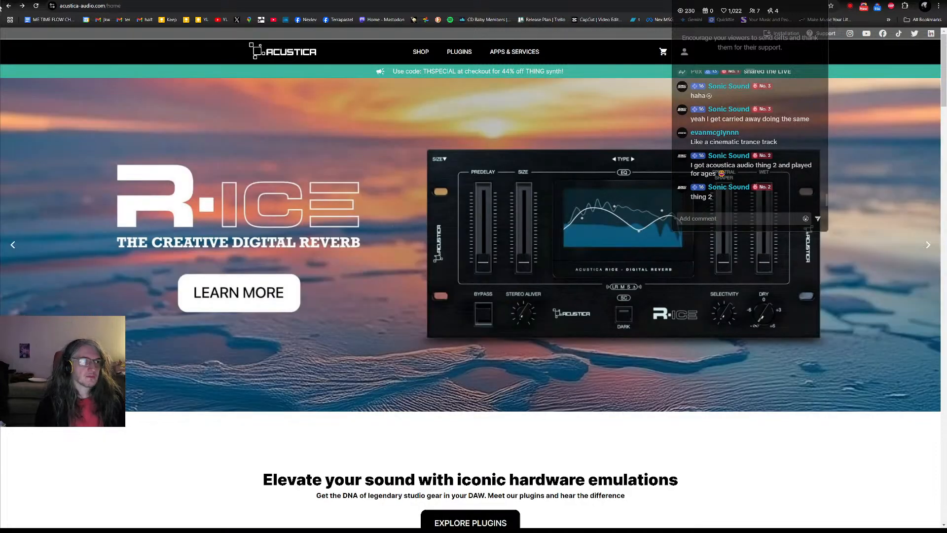
Switch to the other Chrome window and search for acoustica audio thing 2 in a new tab.
{"action": "key", "text": "alt+Tab"}
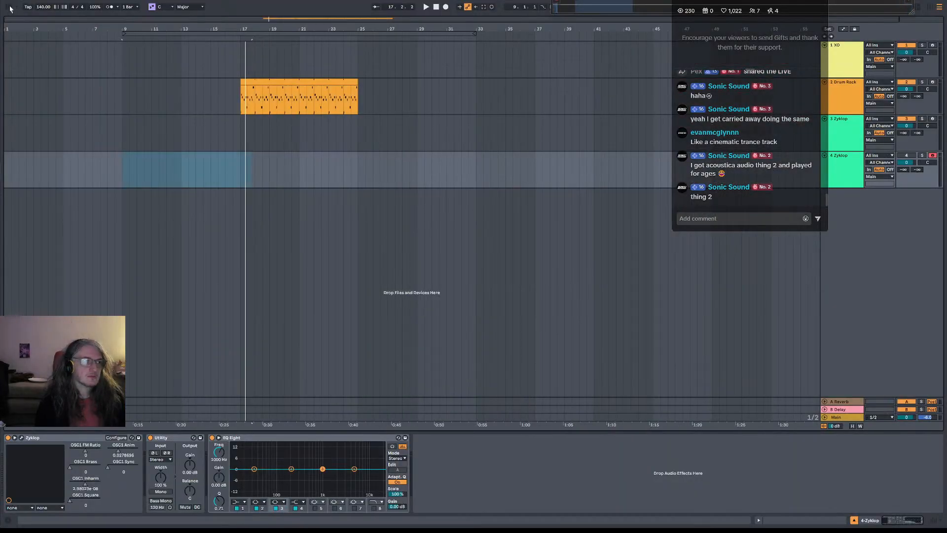
{"action": "left_click", "coordinate": [10, 7]}
{"action": "key", "text": "alt+Tab"}
{"action": "left_click", "coordinate": [9, 7]}
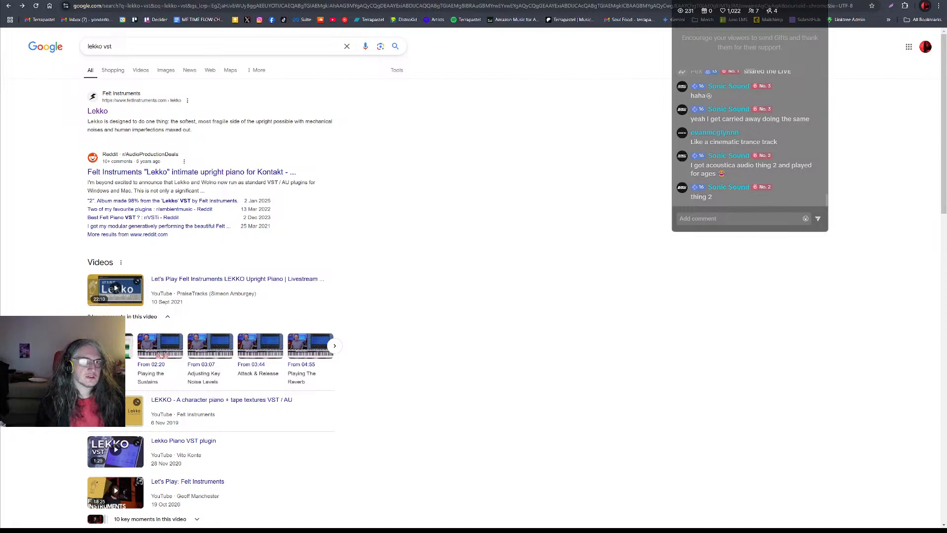
{"action": "key", "text": "ctrl+t"}
{"action": "type", "text": "ac"}
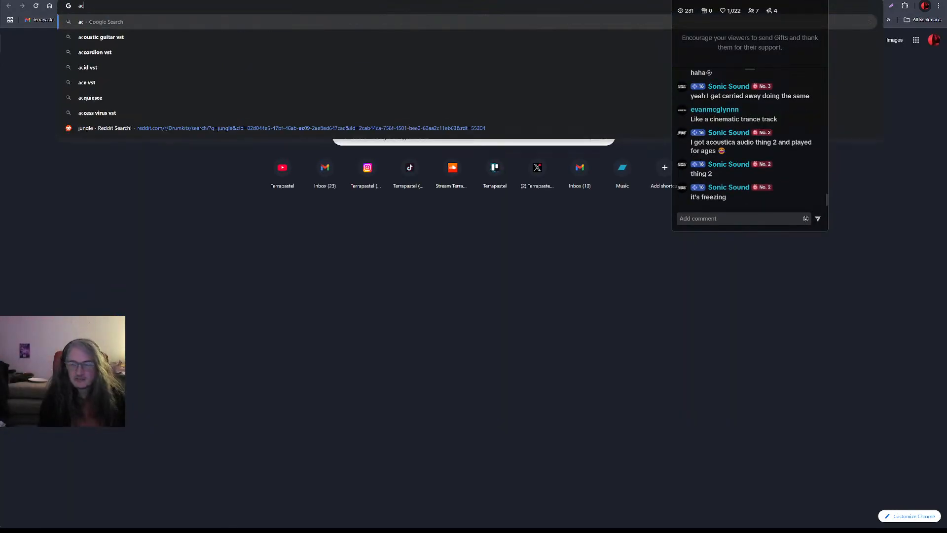
{"action": "type", "text": "oustia"}
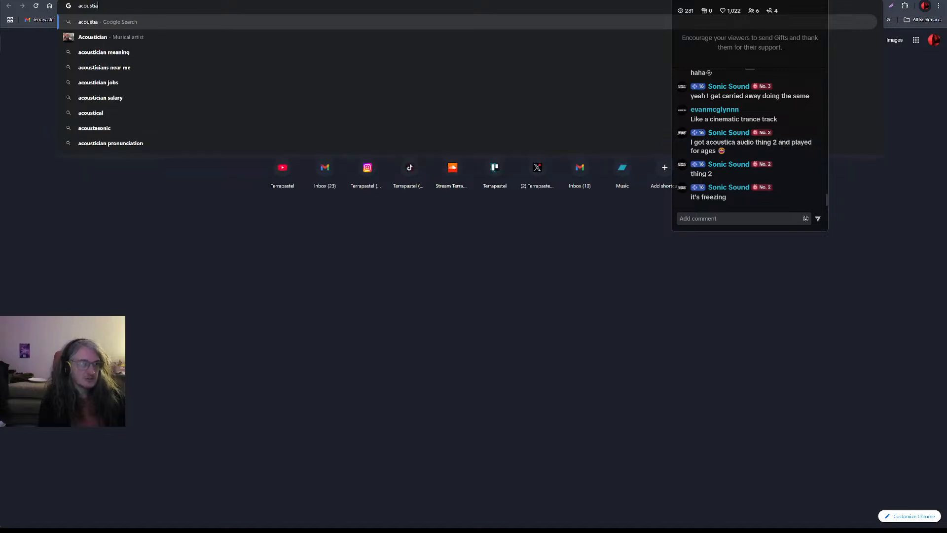
{"action": "key", "text": "BackSpace"}
{"action": "type", "text": "ca audio "}
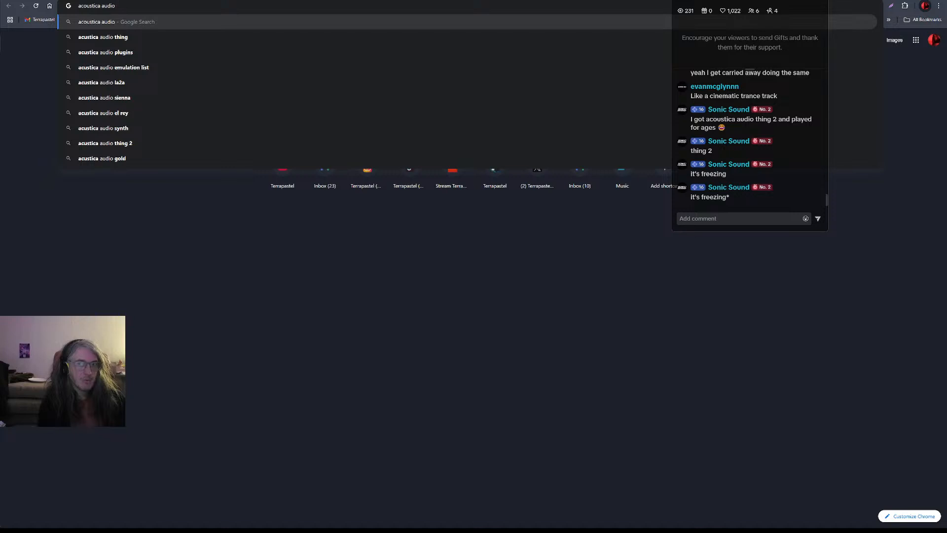
{"action": "type", "text": "thing 2"}
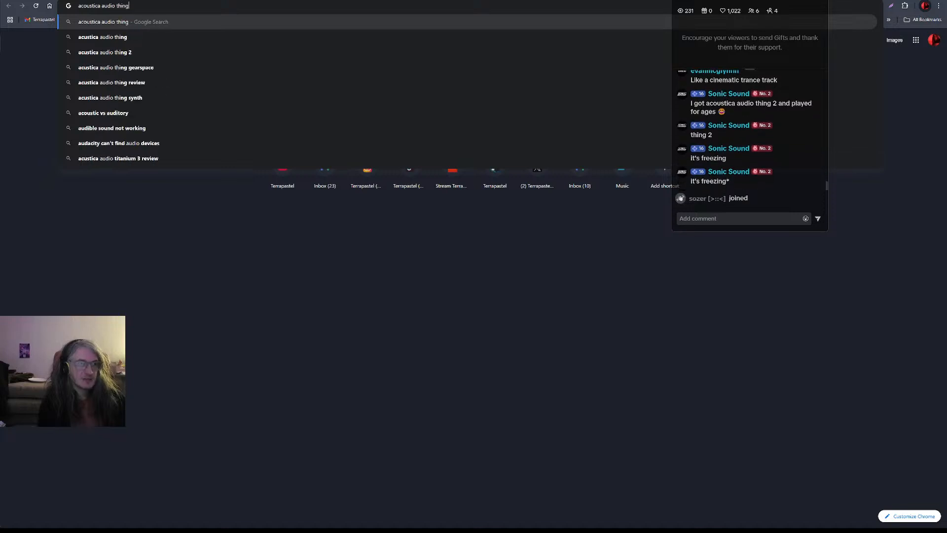
{"action": "key", "text": "Return"}
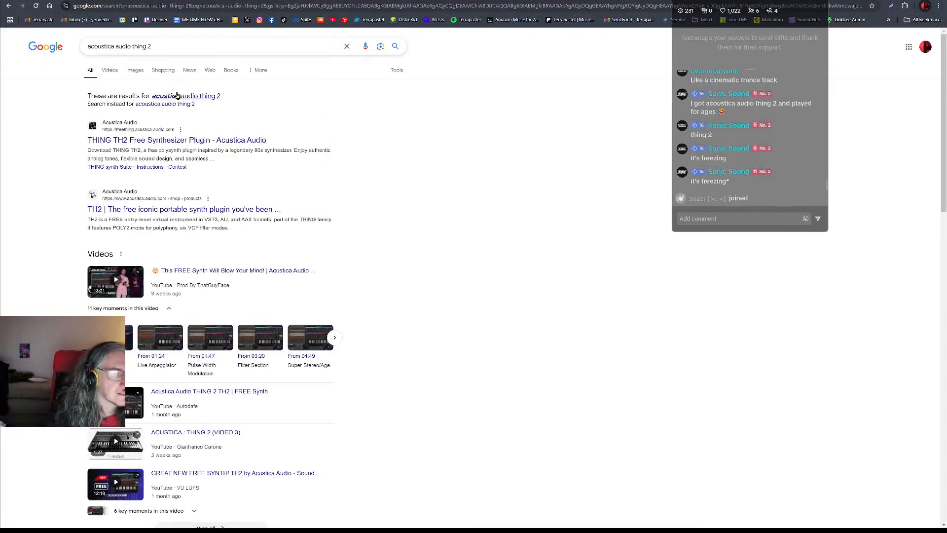
Open the THING TH2 Free Synthesizer Plugin result, review its download page and return to the search results.
{"action": "left_click", "coordinate": [184, 111]}
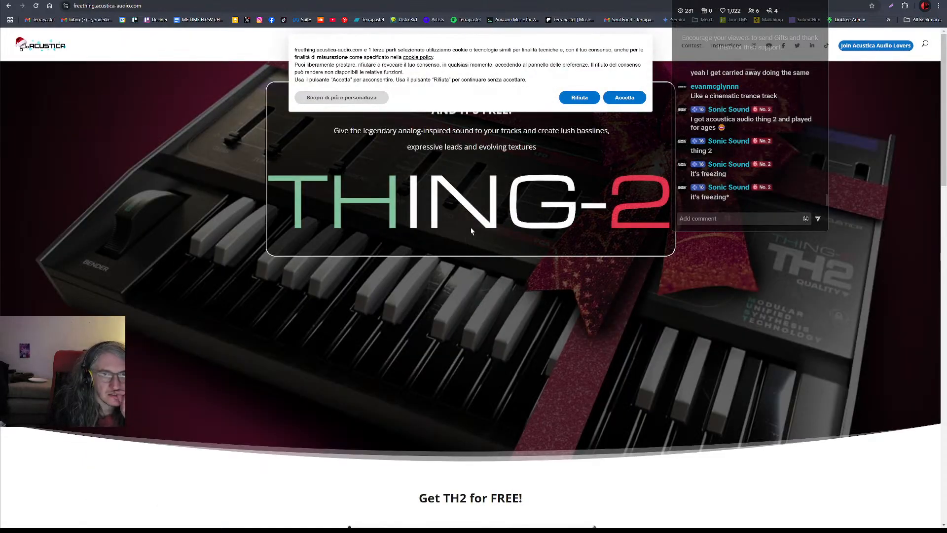
{"action": "scroll", "coordinate": [535, 198], "scroll_direction": "down", "scroll_amount": 7}
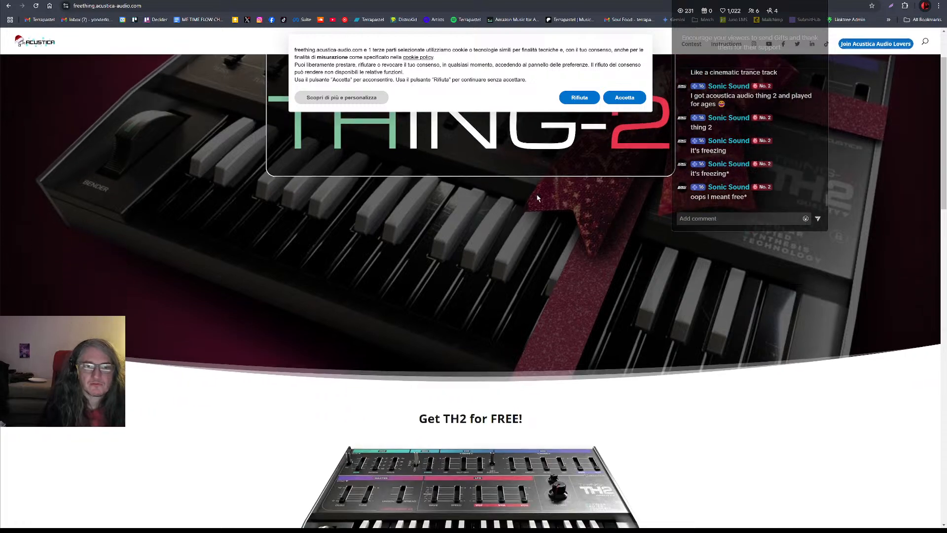
{"action": "scroll", "coordinate": [539, 201], "scroll_direction": "down", "scroll_amount": 5}
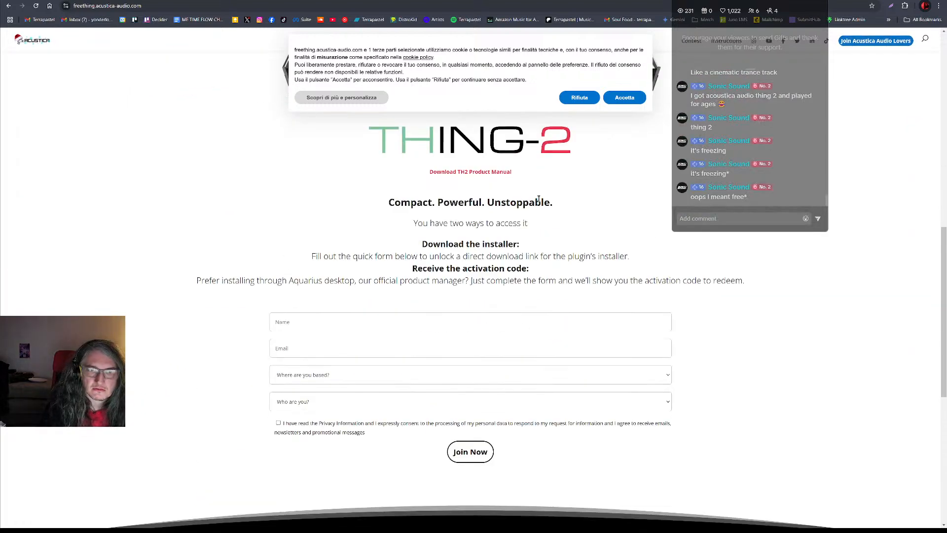
{"action": "scroll", "coordinate": [547, 201], "scroll_direction": "up", "scroll_amount": 12}
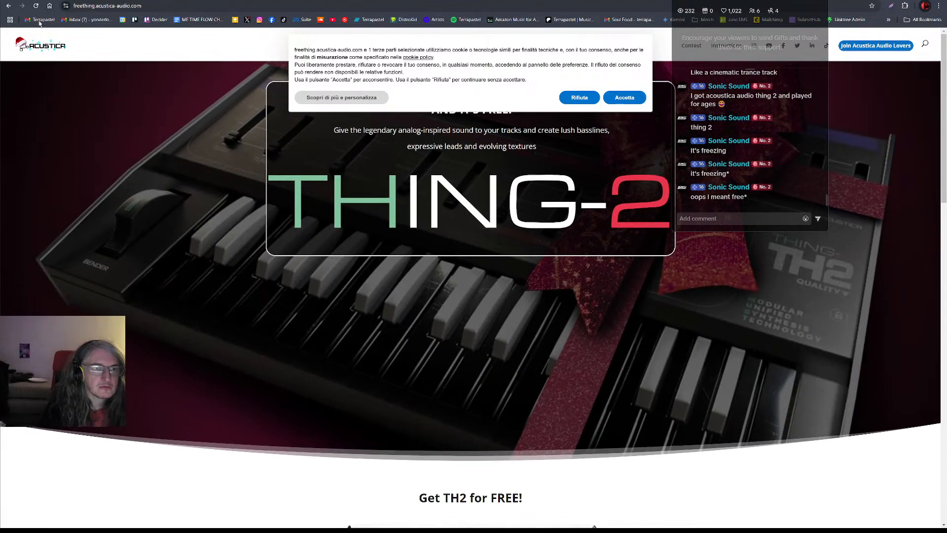
{"action": "scroll", "coordinate": [352, 233], "scroll_direction": "down", "scroll_amount": 20}
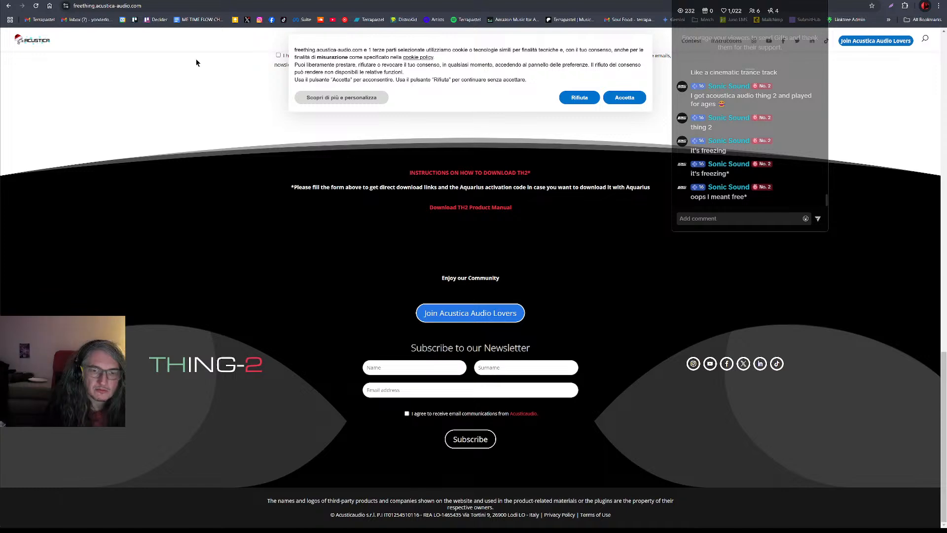
{"action": "left_click", "coordinate": [9, 6]}
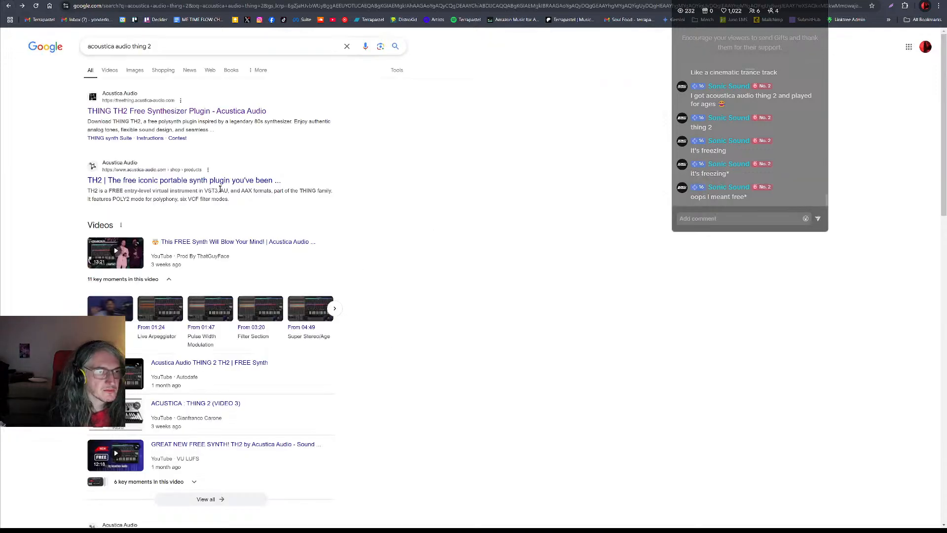
Open the TH2 product page on Acustica's shop from the search results and accept its cookie notice.
{"action": "scroll", "coordinate": [328, 243], "scroll_direction": "down", "scroll_amount": 6}
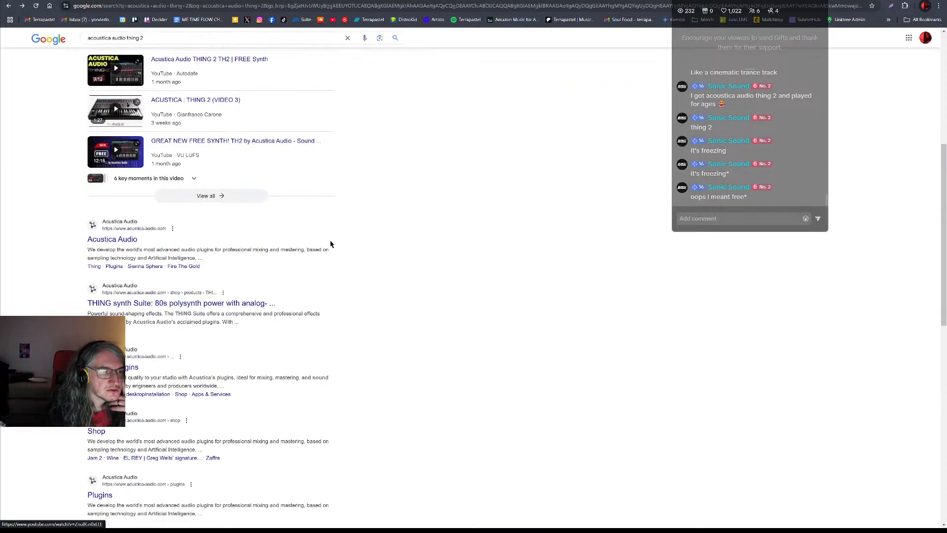
{"action": "scroll", "coordinate": [330, 244], "scroll_direction": "up", "scroll_amount": 6}
{"action": "left_click", "coordinate": [220, 180]}
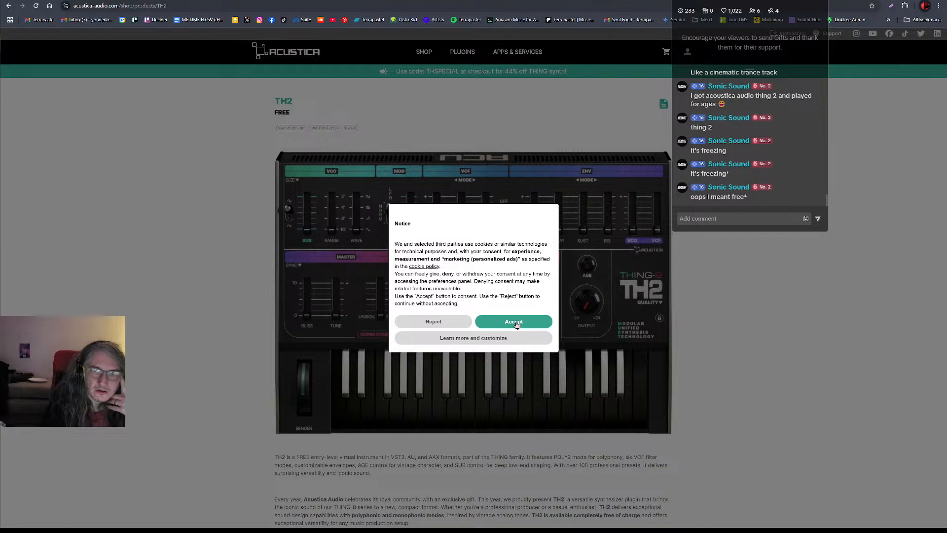
{"action": "left_click", "coordinate": [516, 323]}
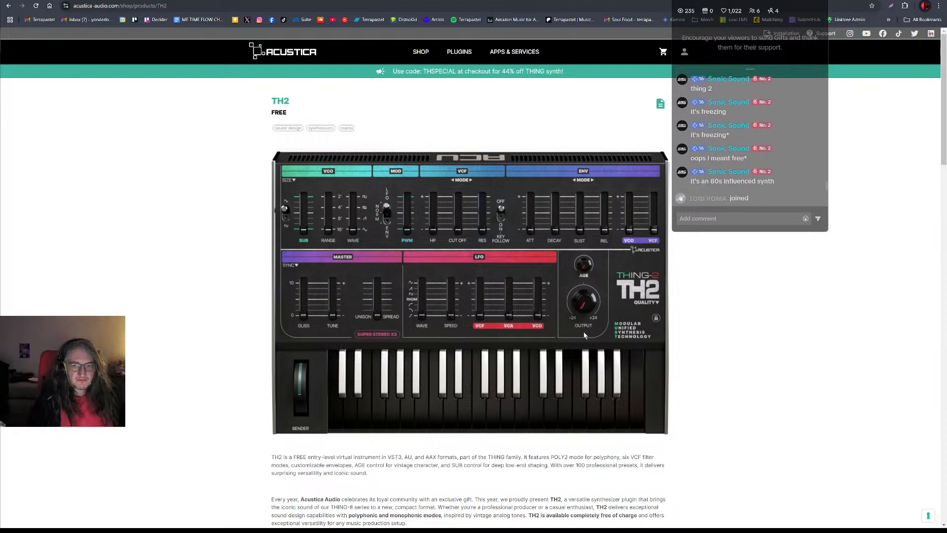
Read the TH2 product description, key features and installation instructions.
{"action": "scroll", "coordinate": [743, 321], "scroll_direction": "down", "scroll_amount": 1}
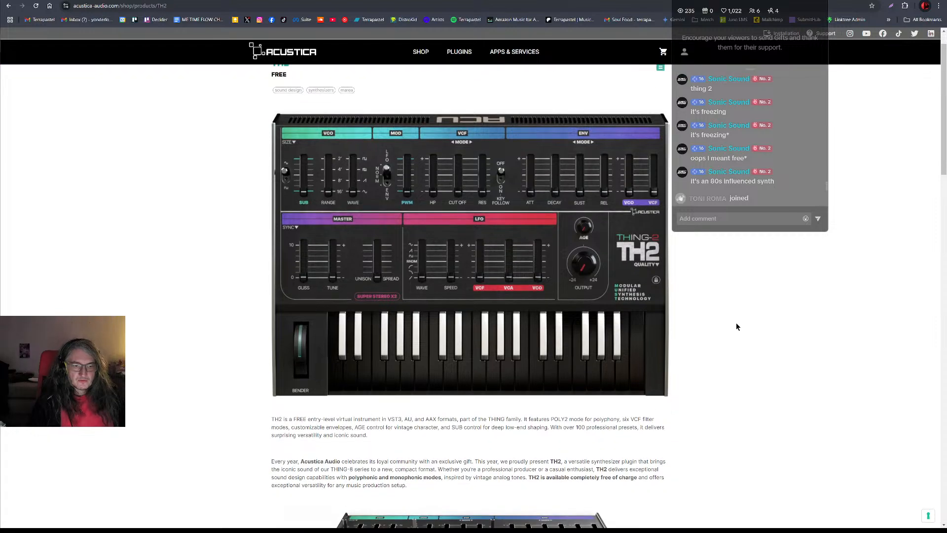
{"action": "scroll", "coordinate": [705, 387], "scroll_direction": "down", "scroll_amount": 15}
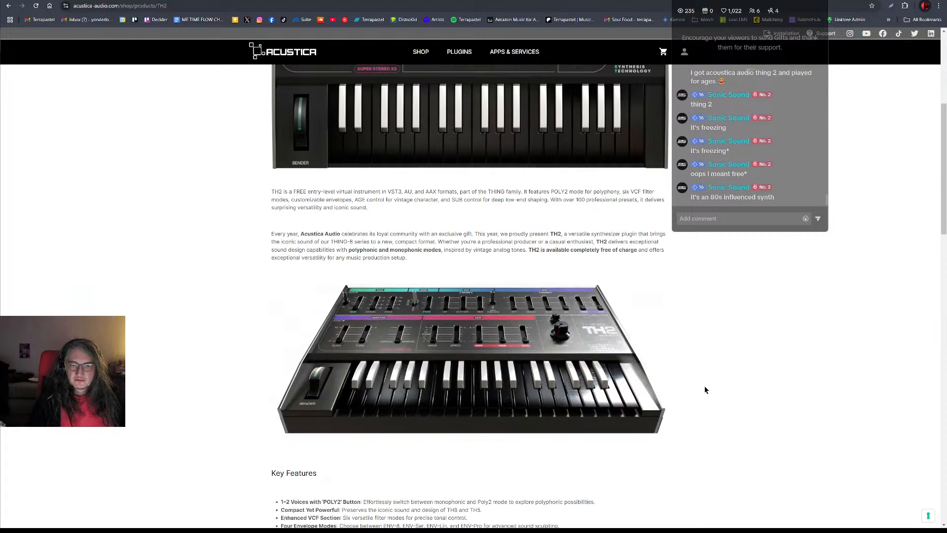
{"action": "scroll", "coordinate": [705, 390], "scroll_direction": "up", "scroll_amount": 5}
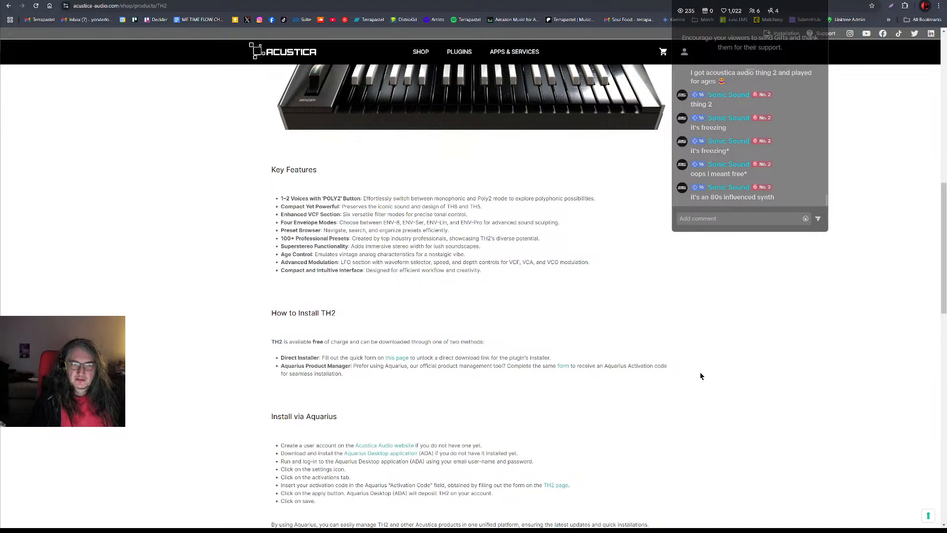
{"action": "scroll", "coordinate": [660, 348], "scroll_direction": "down", "scroll_amount": 5}
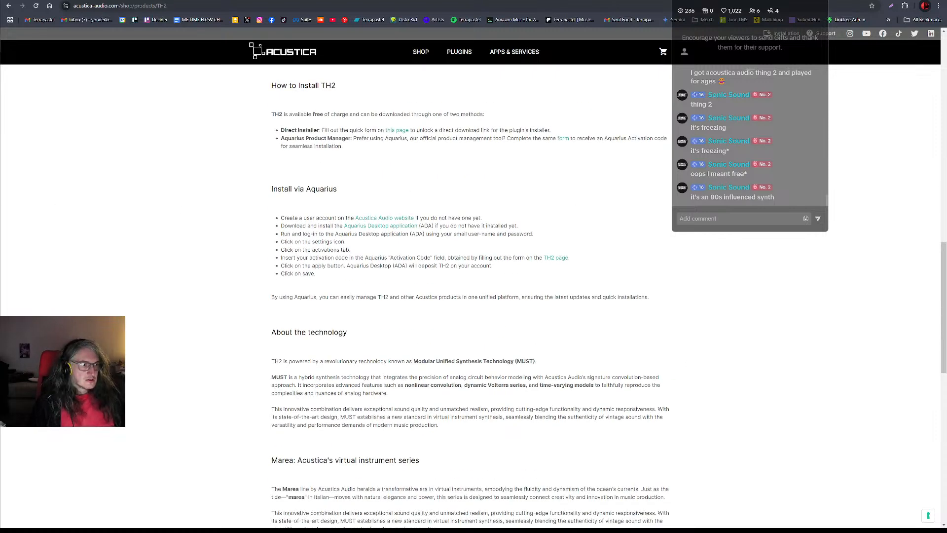
Switch back to Ableton Live and arm the 3 Zyklop track for recording.
{"action": "key", "text": "alt+Tab"}
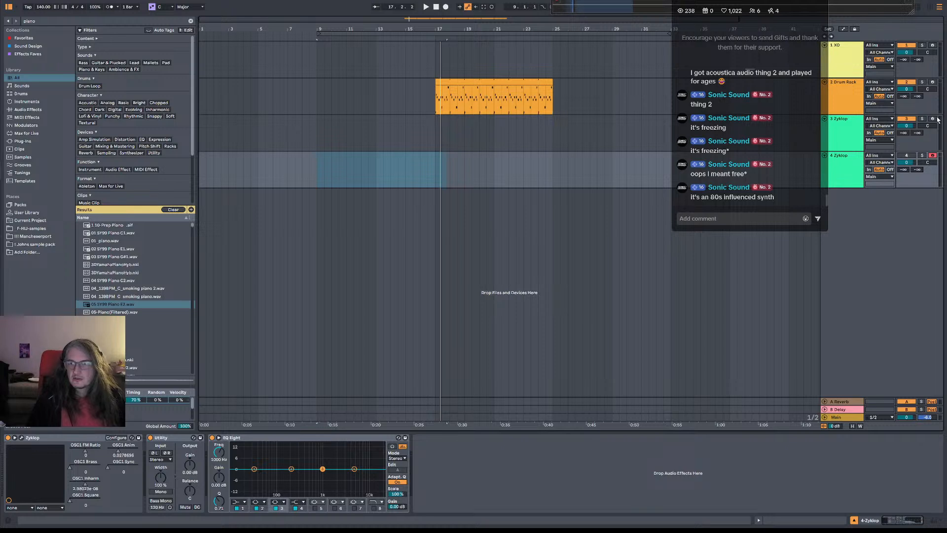
{"action": "left_click", "coordinate": [931, 143]}
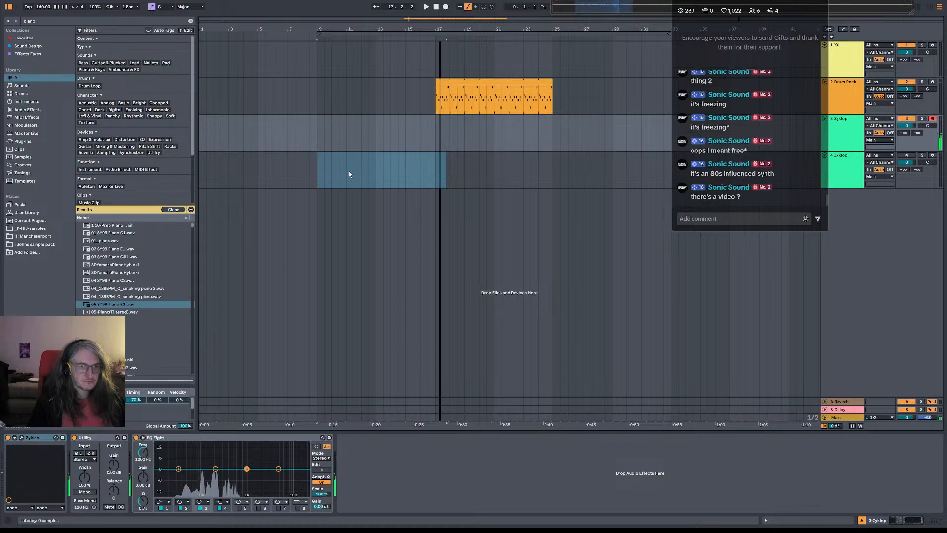
Close the 3 Zyklop plug-in window, arm the 4 Zyklop track and open its Zyklop instrument window.
{"action": "key", "text": "ctrl+alt+p"}
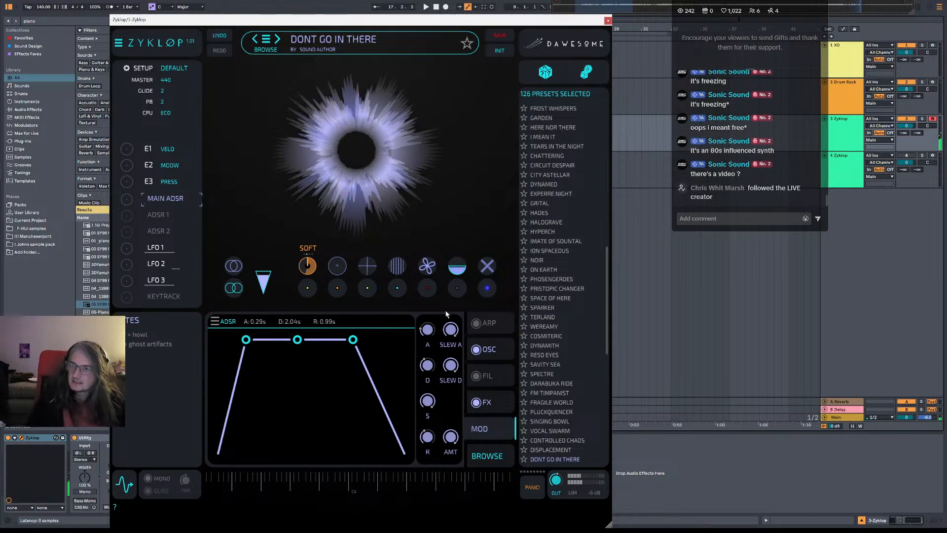
{"action": "key", "text": "Down"}
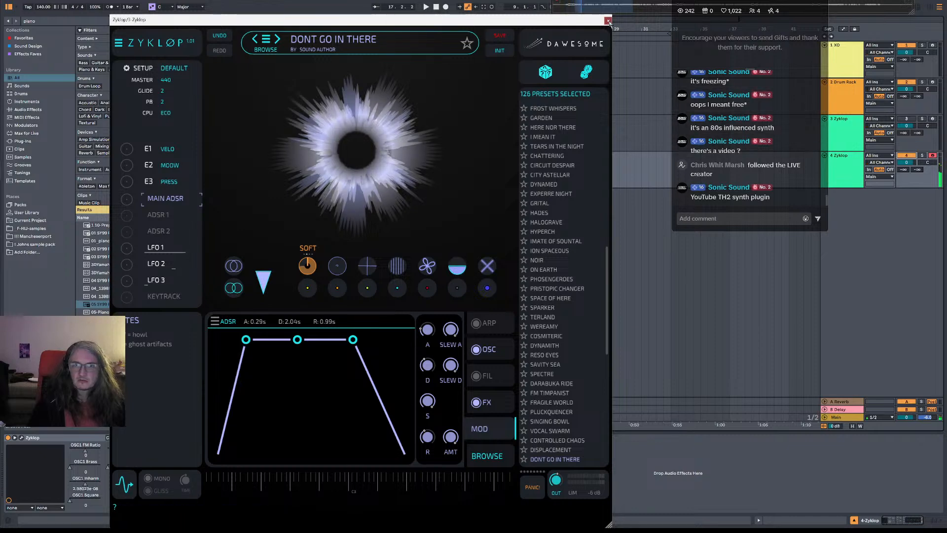
{"action": "left_click", "coordinate": [608, 20]}
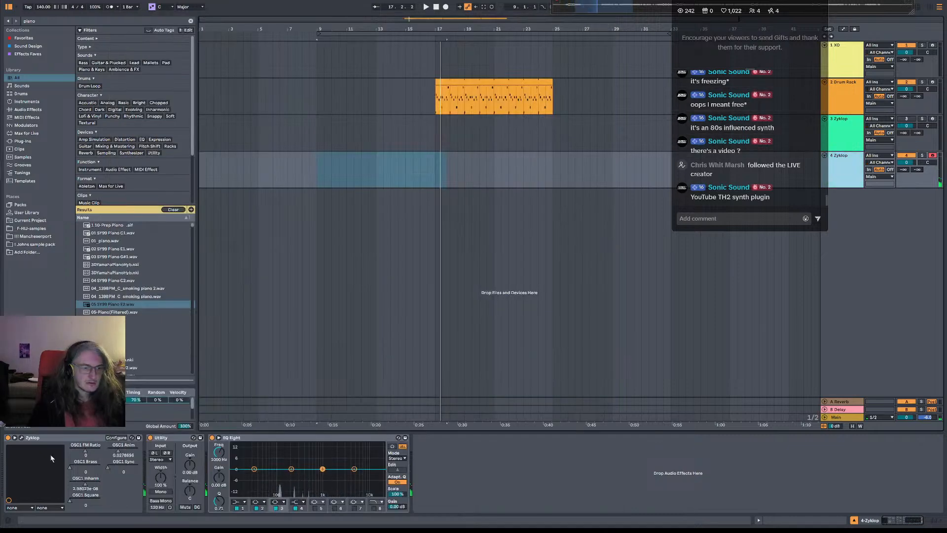
{"action": "left_click", "coordinate": [20, 440]}
{"action": "left_click", "coordinate": [21, 438]}
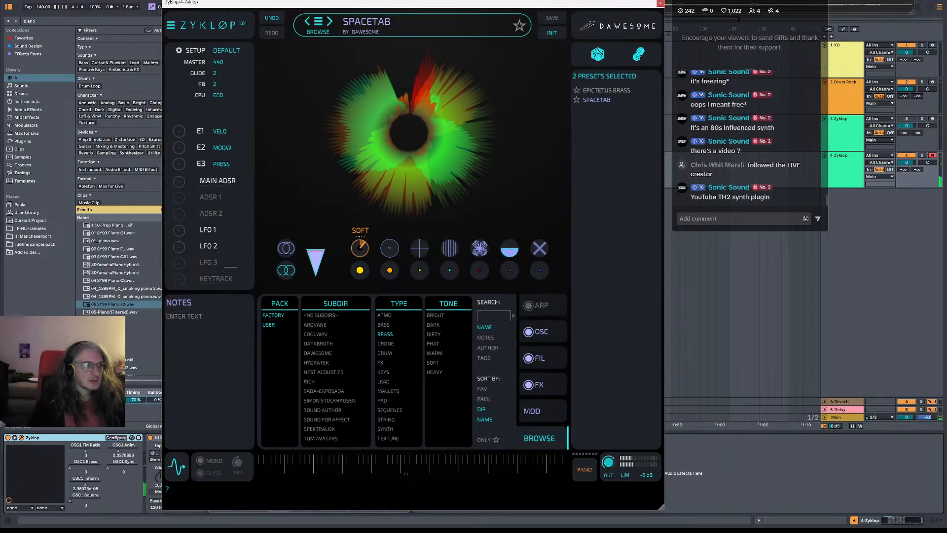
Switch to the browser, search YouTube for "th2" and watch Acustica Audio's TH2 synth plugin video.
{"action": "key", "text": "alt+Tab"}
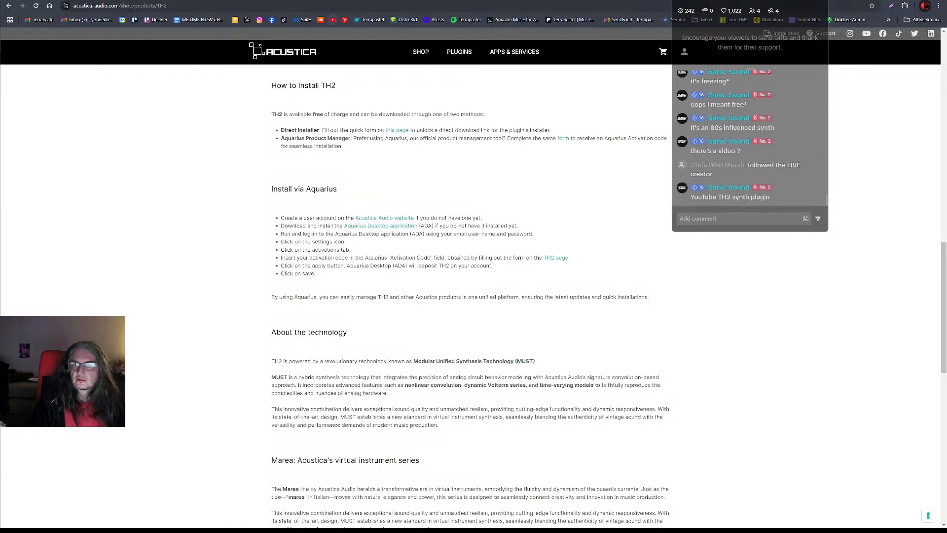
{"action": "left_click", "coordinate": [333, 20]}
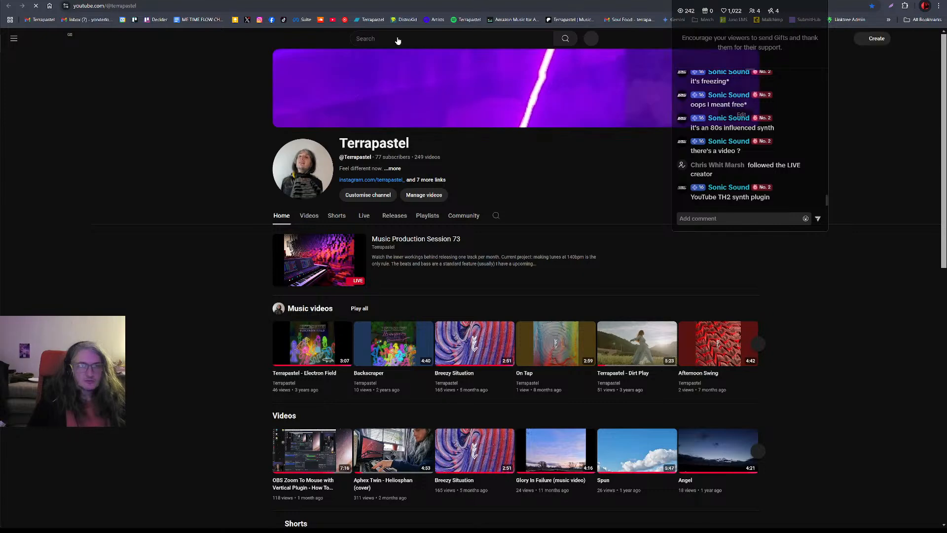
{"action": "left_click", "coordinate": [403, 38]}
{"action": "type", "text": "th2"}
{"action": "key", "text": "Return"}
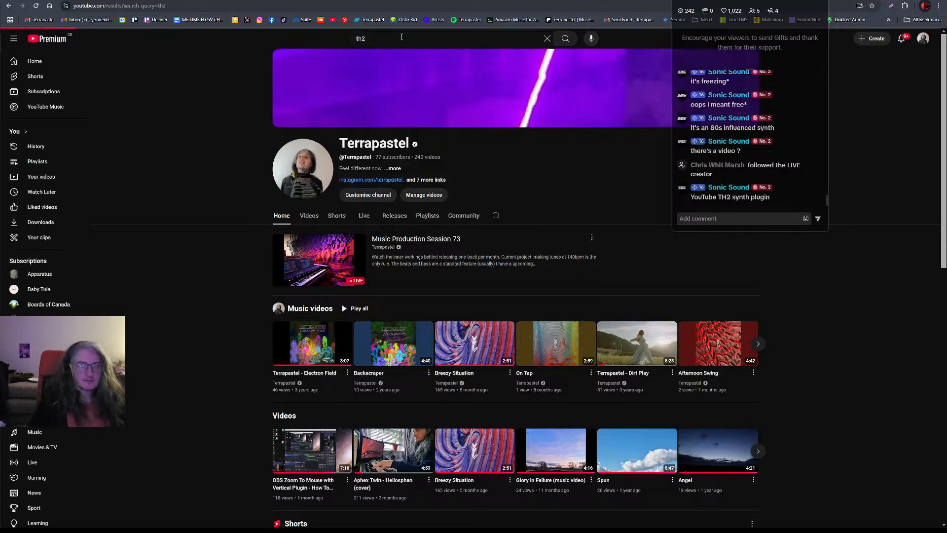
{"action": "mouse_move", "coordinate": [391, 117]}
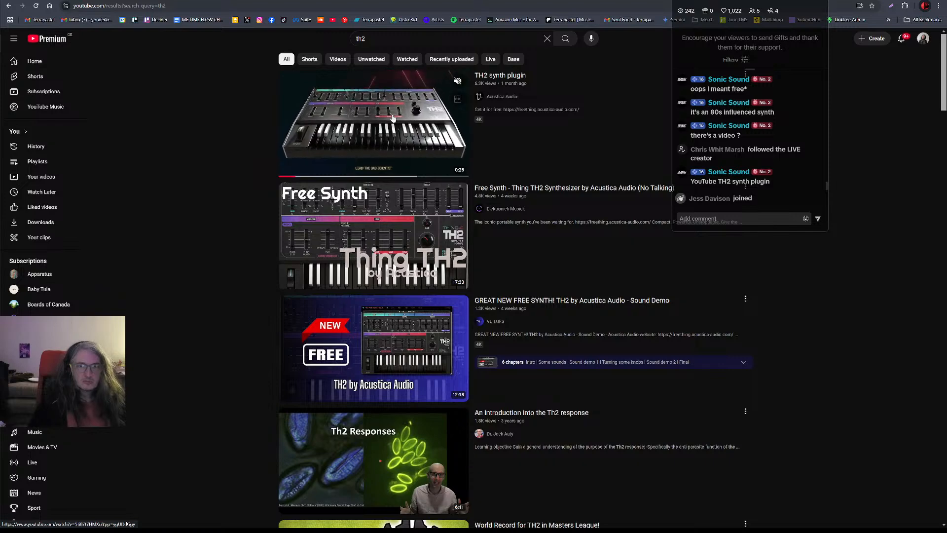
{"action": "left_click", "coordinate": [394, 126]}
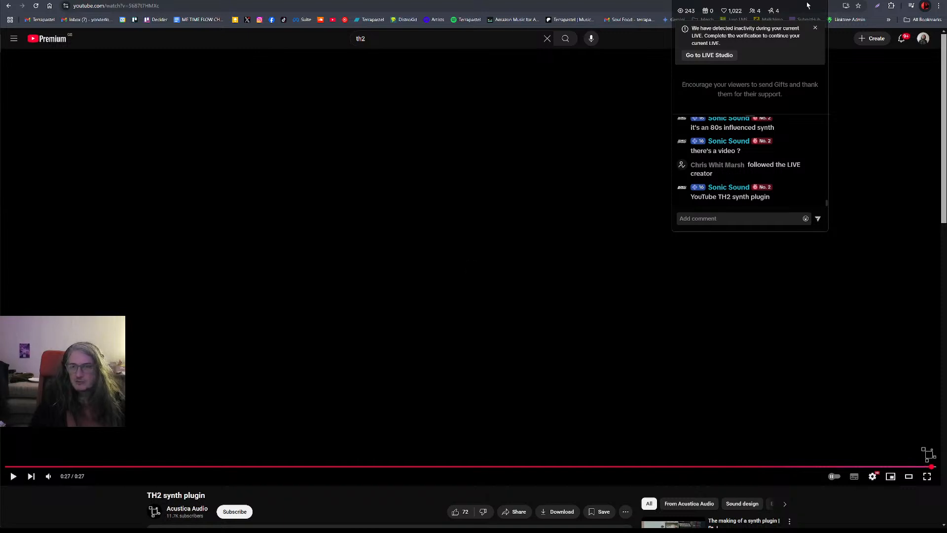
Return to Acustica's TH2 product page, view the remainder down to the footer and switch back to Ableton Live.
{"action": "key", "text": "ctrl+Tab"}
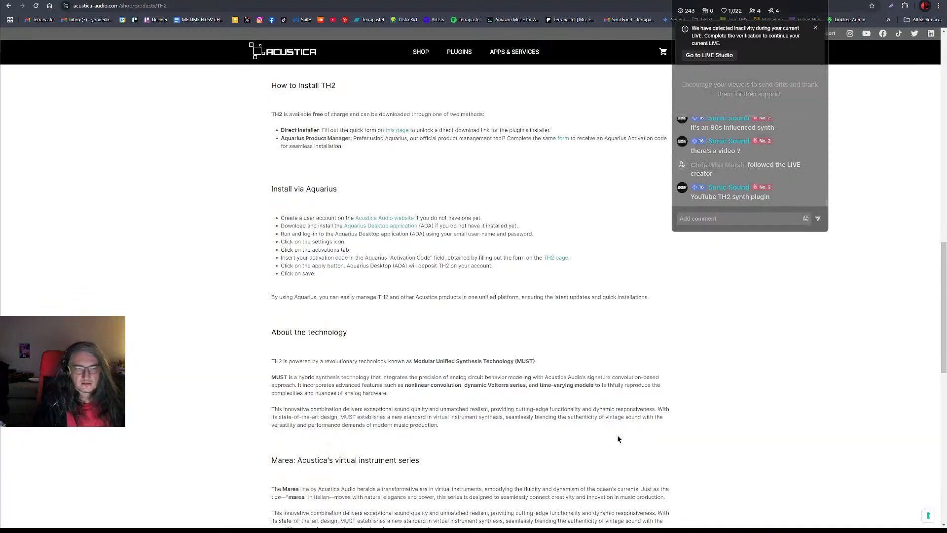
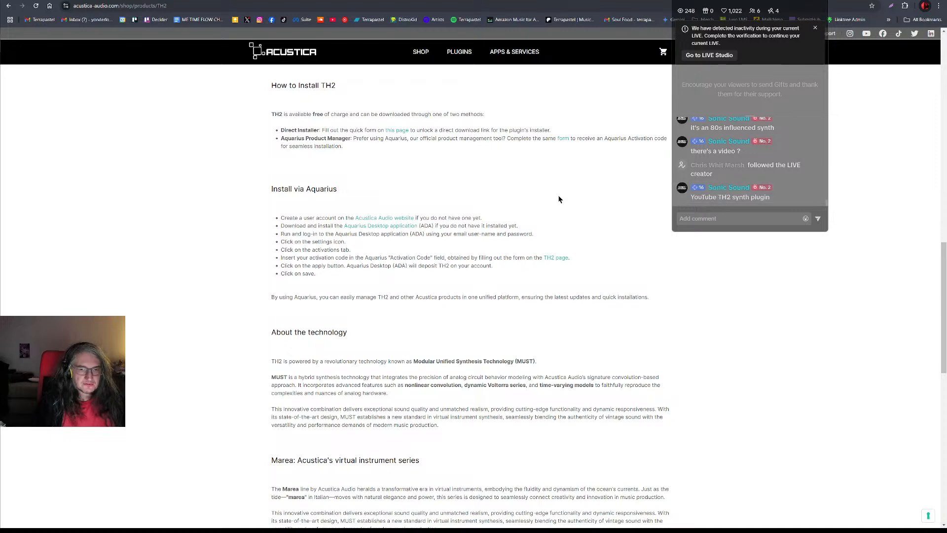
{"action": "scroll", "coordinate": [617, 156], "scroll_direction": "down", "scroll_amount": 10}
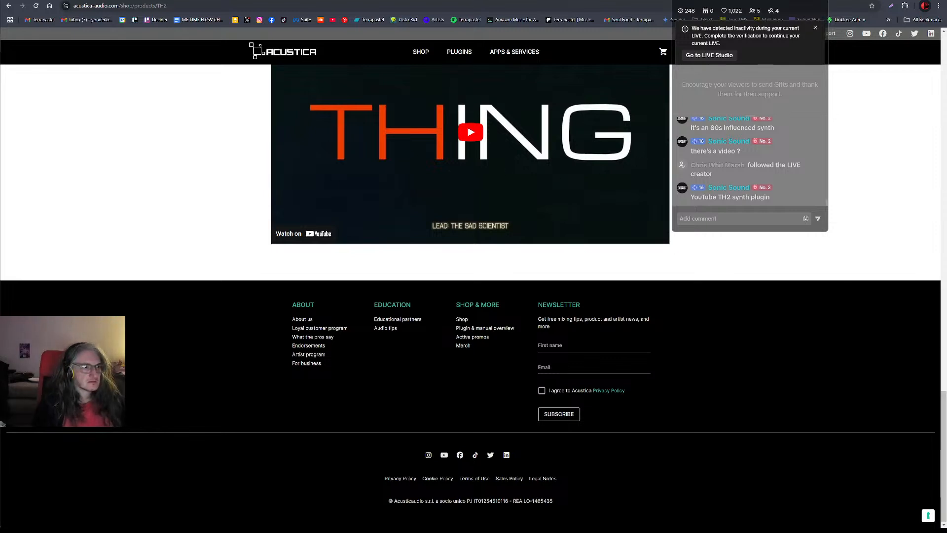
{"action": "key", "text": "alt+Tab"}
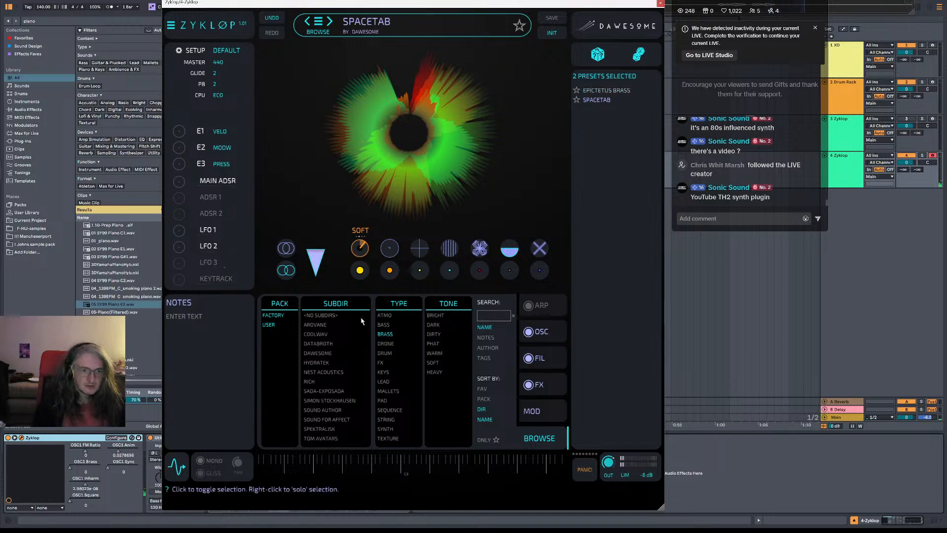
Change the preset type filter from Brass to Atmo and audition Boreal Breath, Sweet Dreams, Frost Whispers and Dont Go In There.
{"action": "left_click", "coordinate": [400, 334]}
{"action": "left_click", "coordinate": [385, 315]}
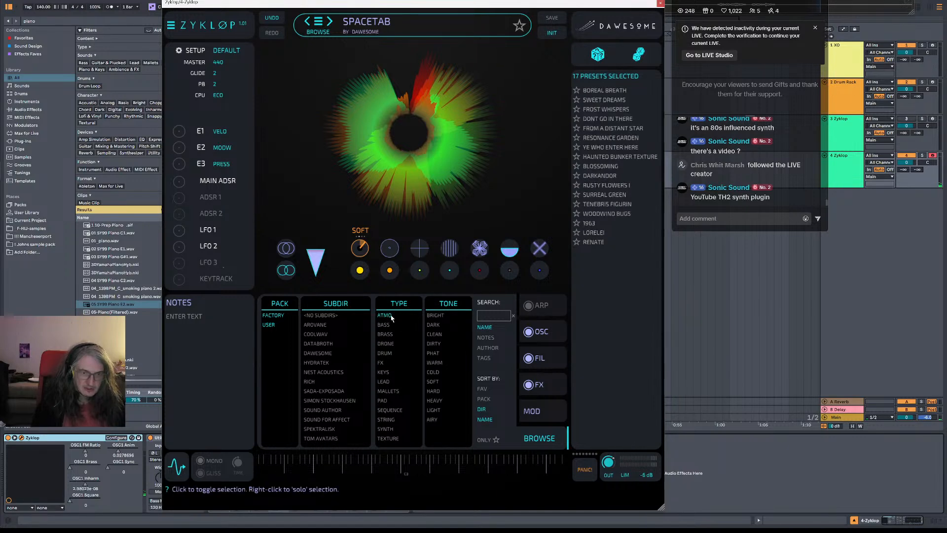
{"action": "left_click", "coordinate": [604, 90]}
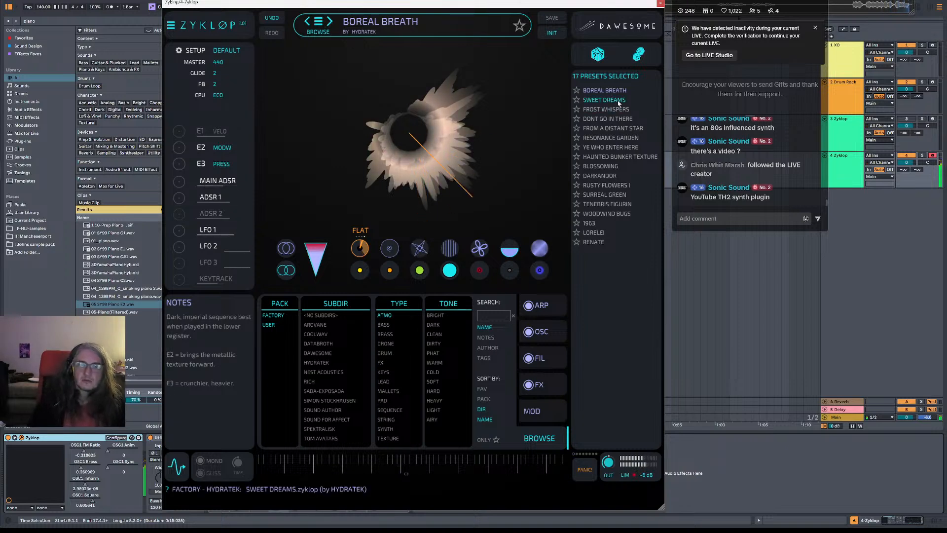
{"action": "left_click", "coordinate": [604, 100]}
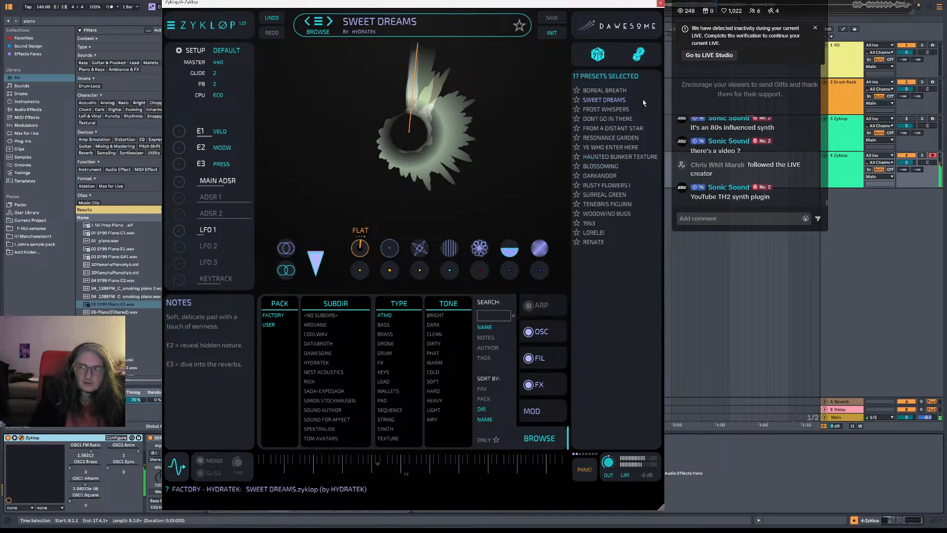
{"action": "left_click", "coordinate": [622, 113]}
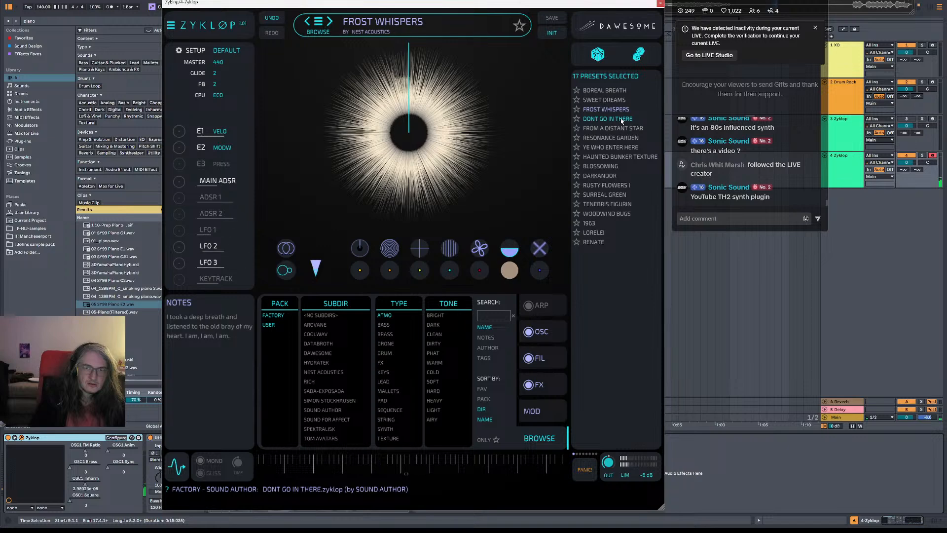
{"action": "left_click", "coordinate": [621, 119]}
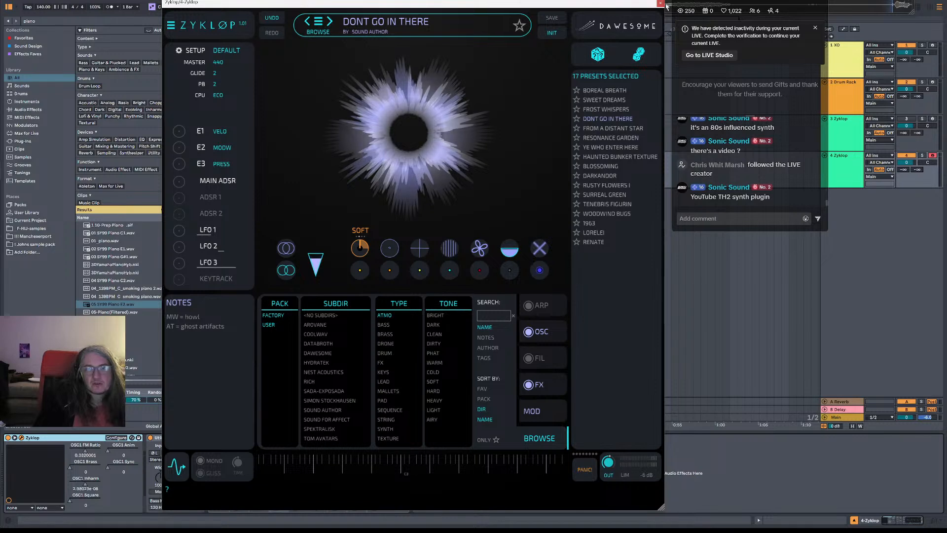
Audition the Atmo presets Ye Who Enter Here, Haunted Bunker Texture, Blossoming, Surreal Green and Tenebris Figurin.
{"action": "left_click", "coordinate": [636, 141]}
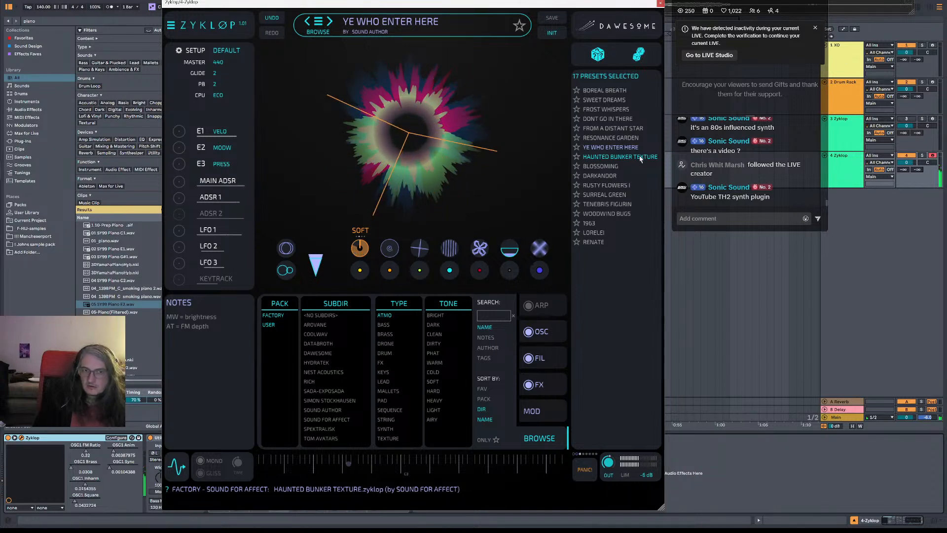
{"action": "left_click", "coordinate": [614, 157]}
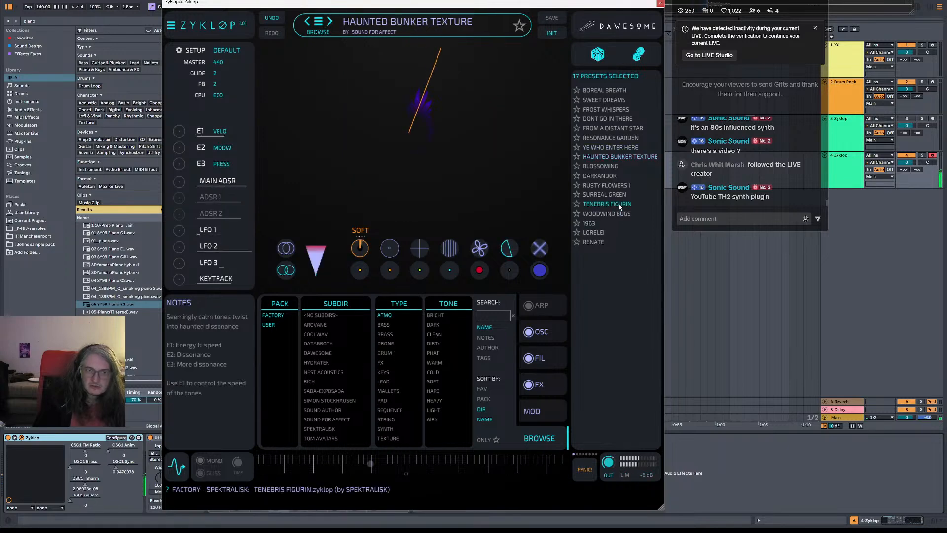
{"action": "left_click", "coordinate": [613, 167]}
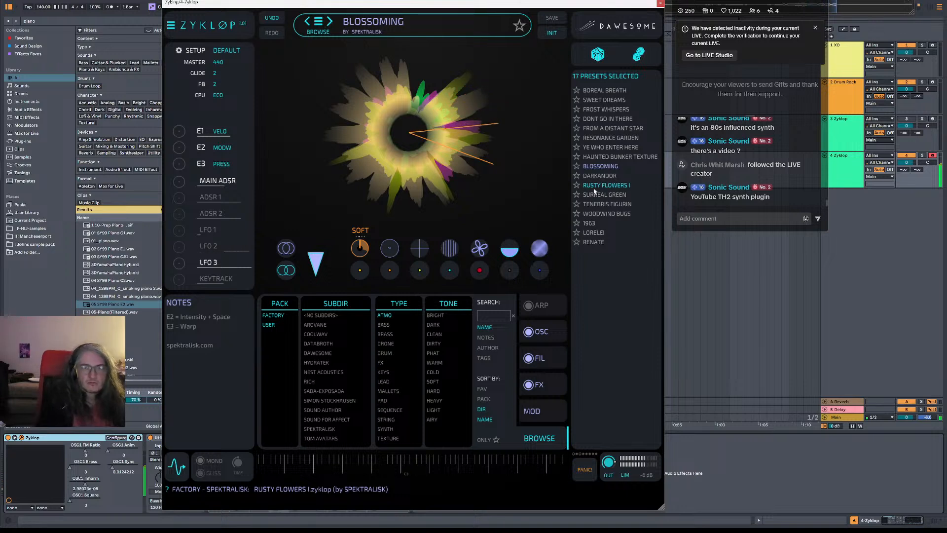
{"action": "left_click", "coordinate": [626, 196]}
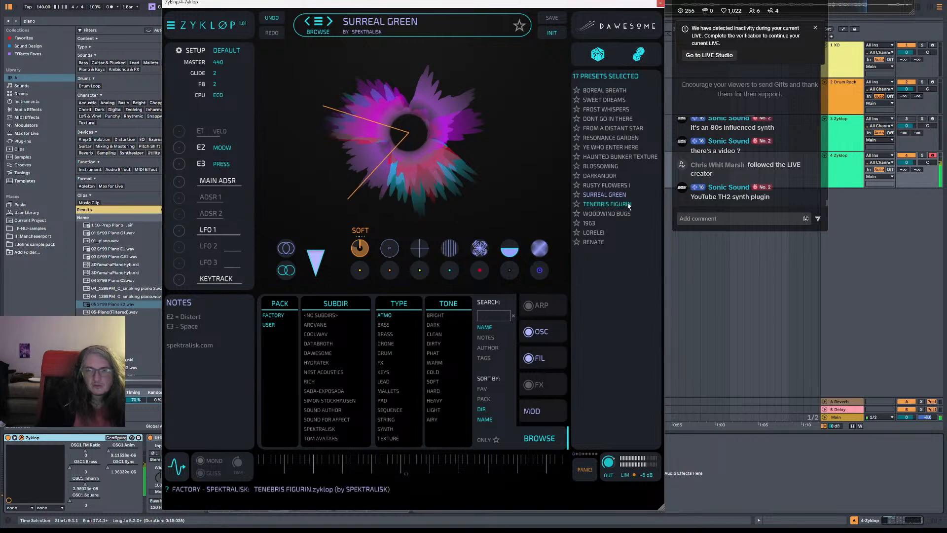
{"action": "left_click", "coordinate": [628, 205]}
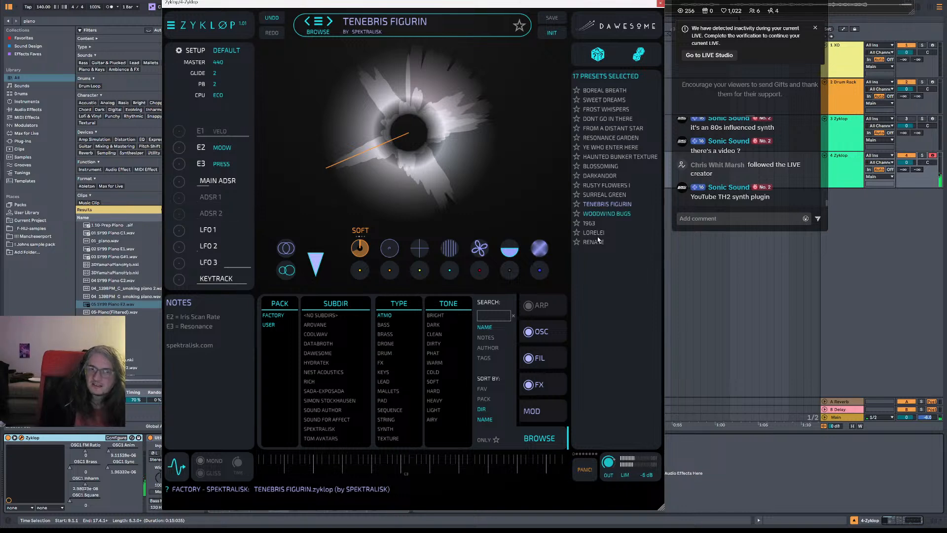
Load the Woodwind Bugs preset and move its playback position around the iris, changing the oscillator mode from Grain to Wave.
{"action": "left_click", "coordinate": [611, 215]}
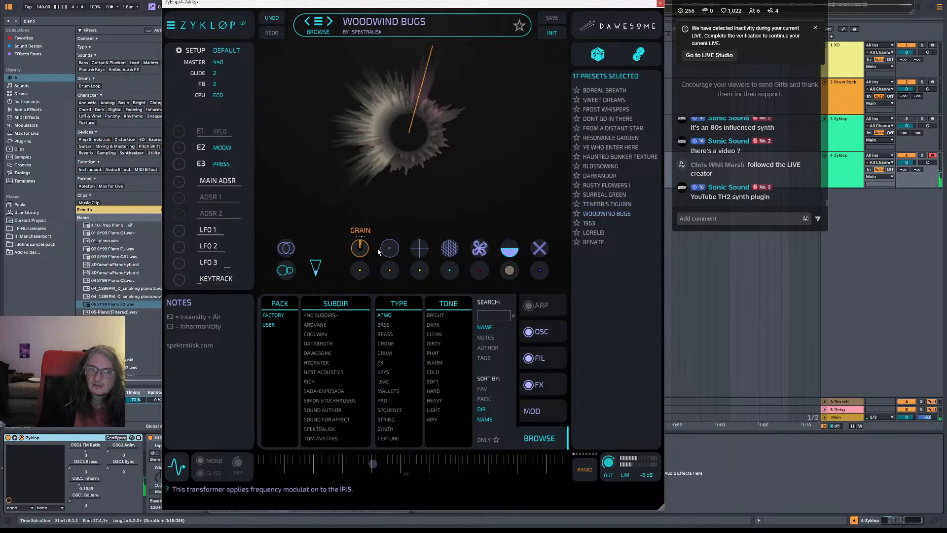
{"action": "left_click", "coordinate": [360, 248]}
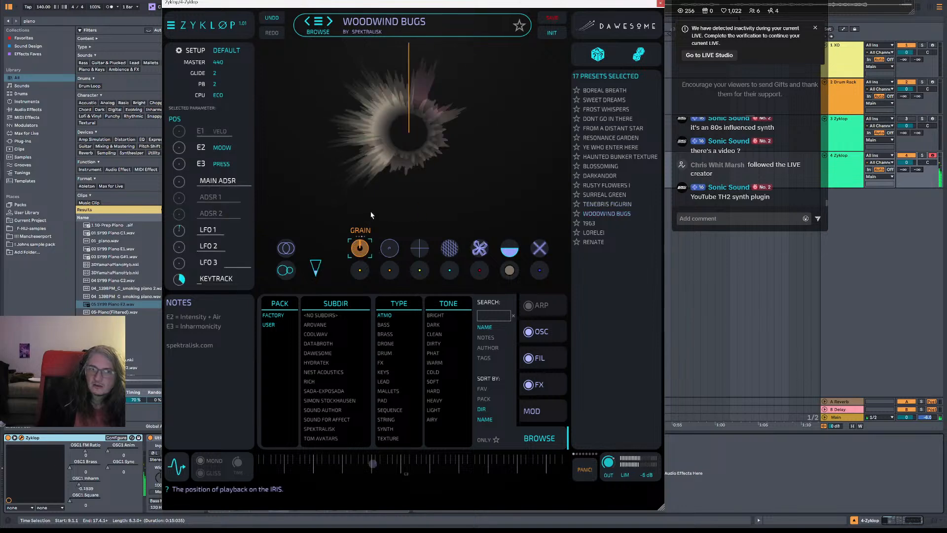
{"action": "left_click", "coordinate": [360, 237]}
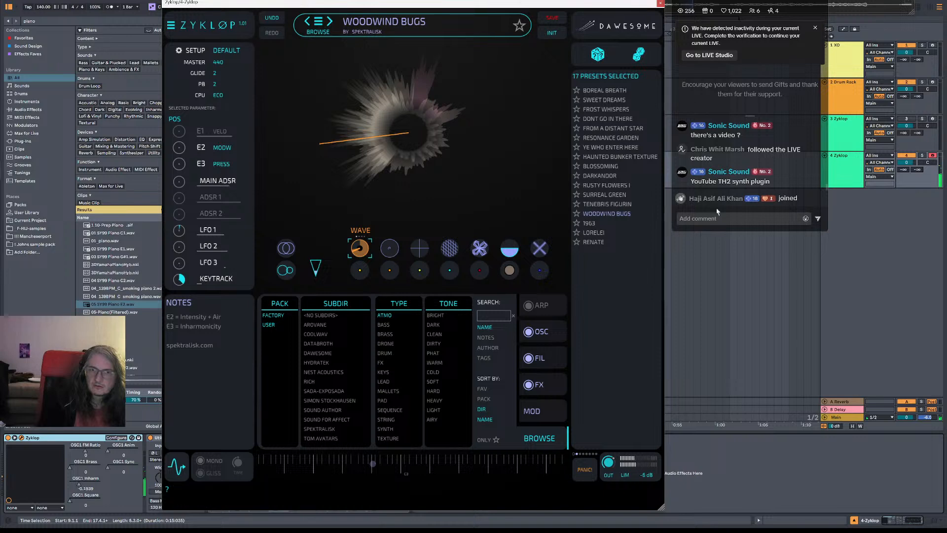
Load the Renate preset on the 4 Zyklop track and close the instrument window.
{"action": "left_click", "coordinate": [602, 223]}
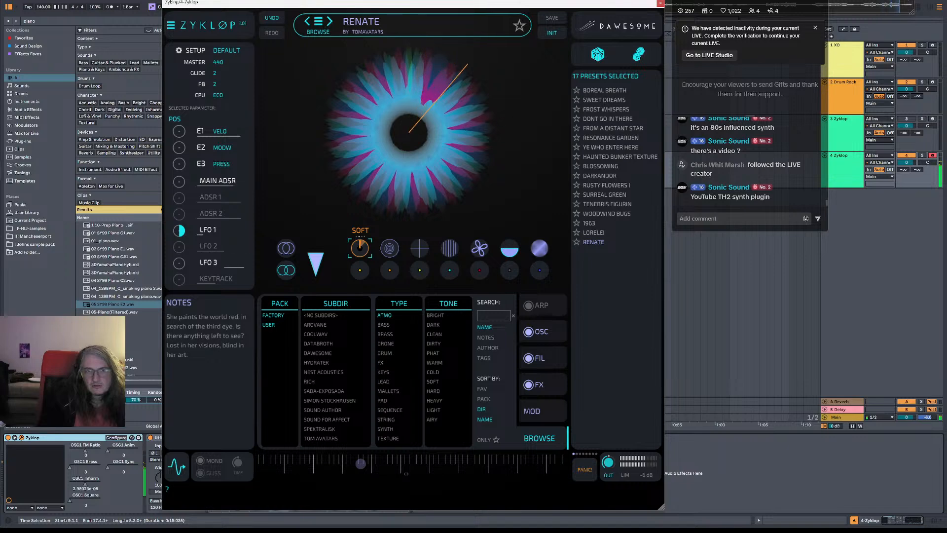
{"action": "left_click", "coordinate": [659, 4]}
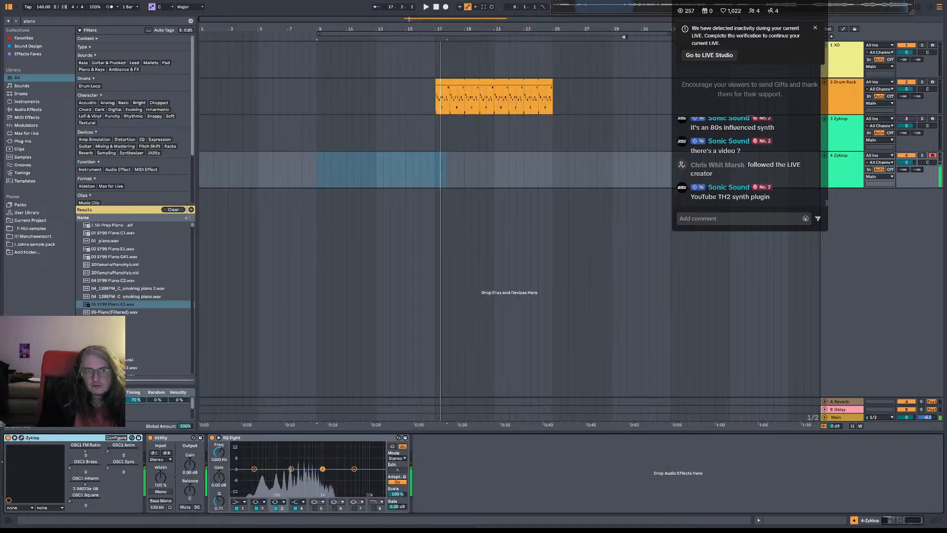
Record a low MIDI phrase on the 4 Zyklop track from bar 9 to bar 17.
{"action": "left_click", "coordinate": [317, 177]}
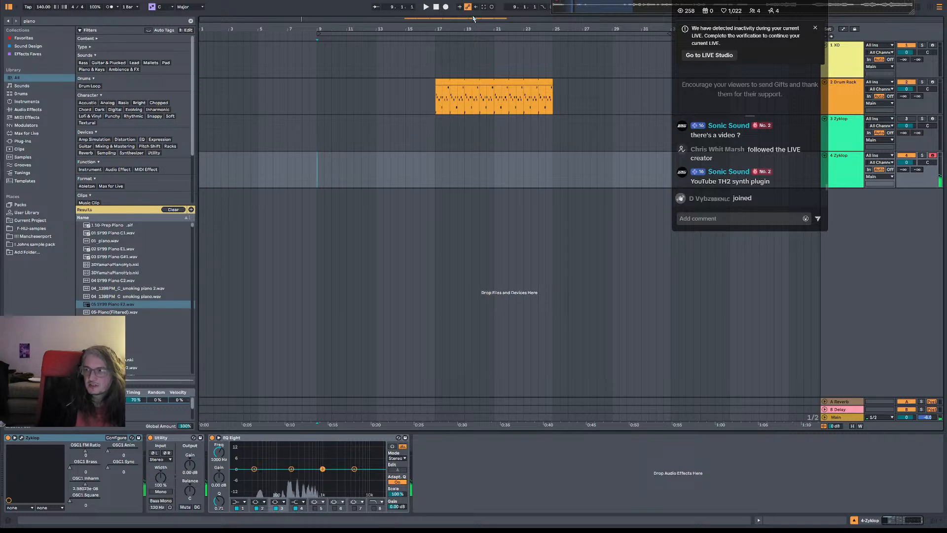
{"action": "left_click", "coordinate": [435, 105]}
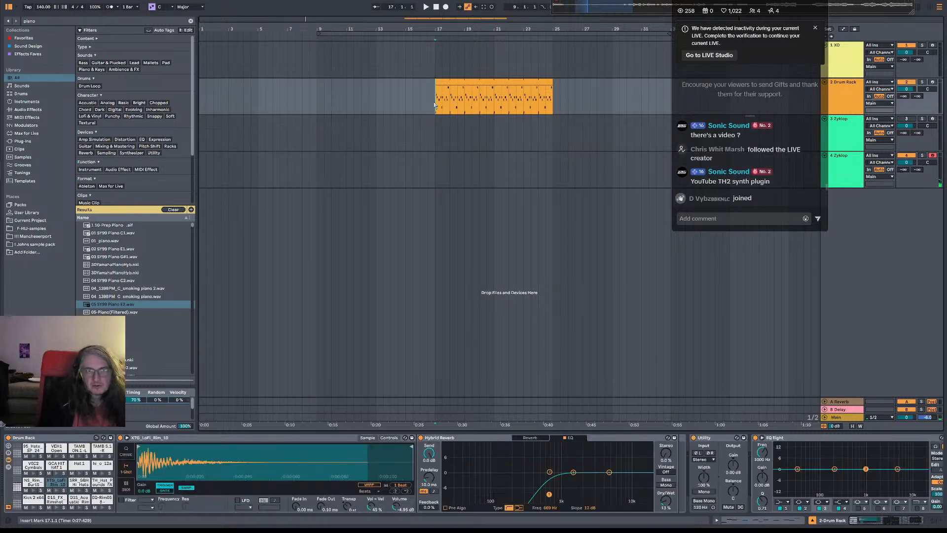
{"action": "left_click", "coordinate": [317, 178]}
{"action": "key", "text": "space"}
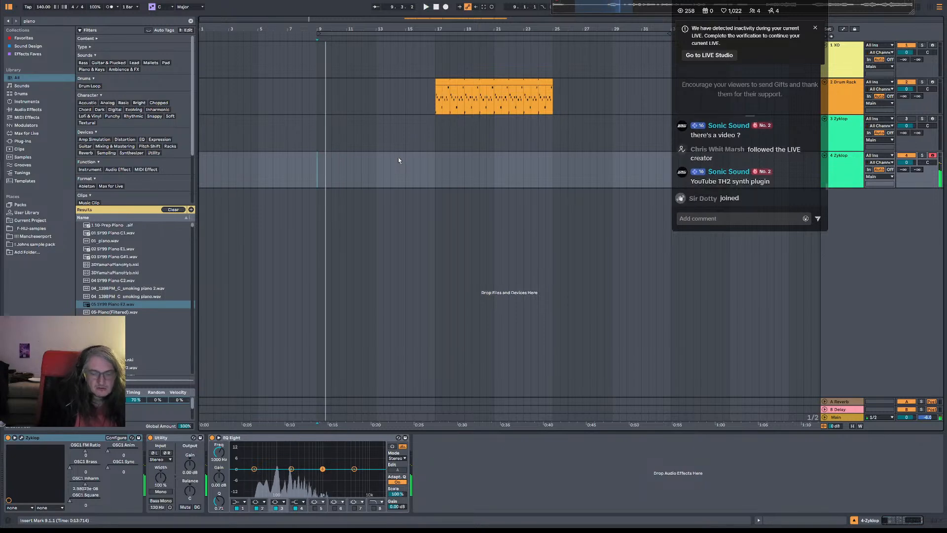
{"action": "key", "text": "F9"}
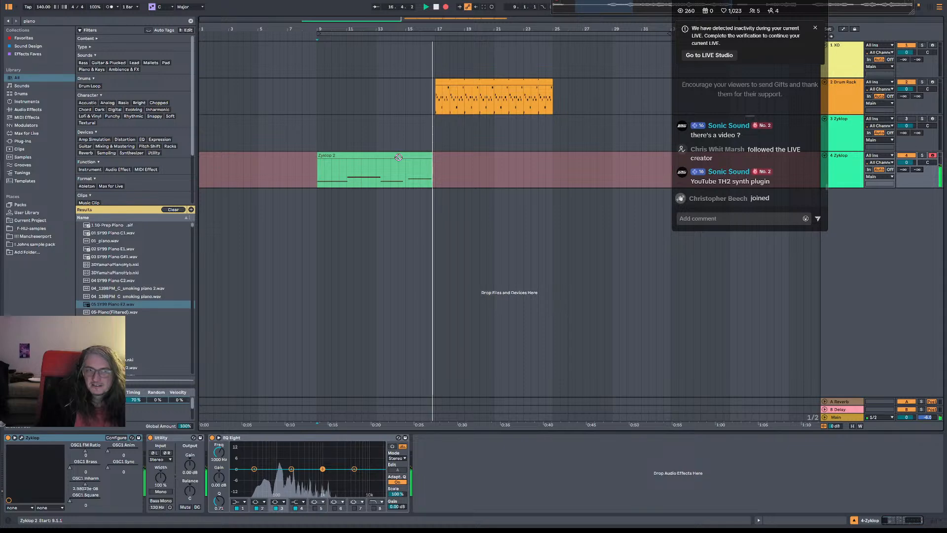
{"action": "key", "text": "space"}
Open the recorded clip and align the C2, second G1 and A#1 notes to bars 3, 5 and 7, lengthening that G1 to bar 7.
{"action": "double_click", "coordinate": [349, 170]}
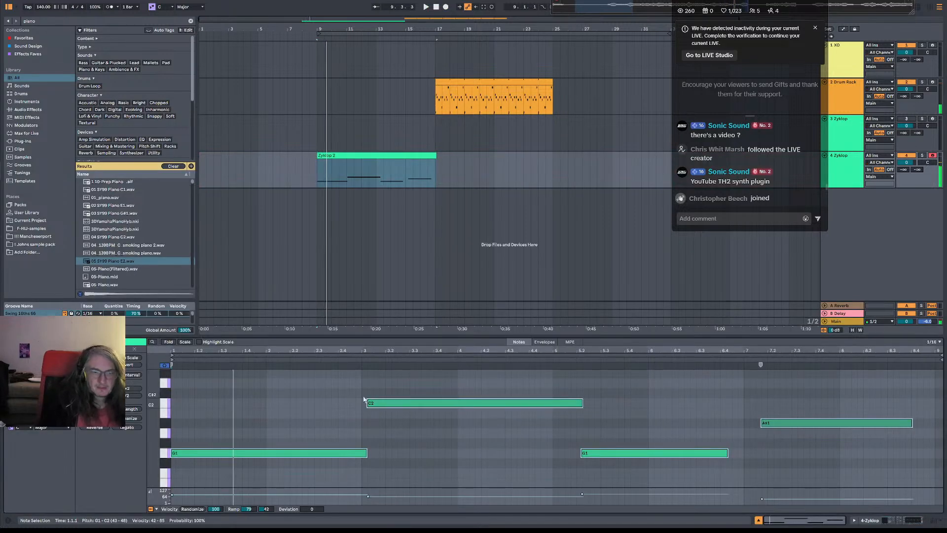
{"action": "left_click_drag", "start_coordinate": [373, 403], "coordinate": [371, 413]}
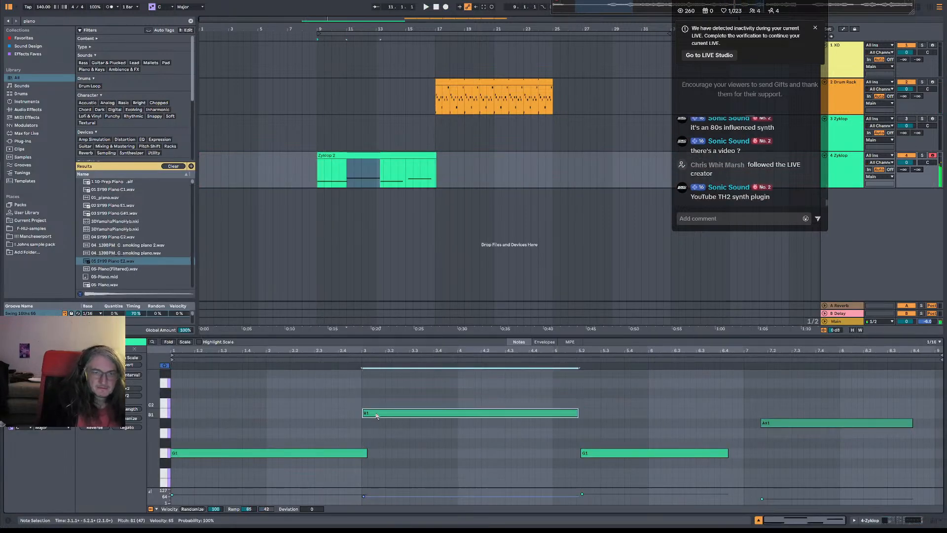
{"action": "key", "text": "ctrl+z"}
{"action": "left_click_drag", "start_coordinate": [598, 450], "coordinate": [575, 459]}
{"action": "left_click_drag", "start_coordinate": [577, 403], "coordinate": [553, 408]}
{"action": "left_click_drag", "start_coordinate": [782, 423], "coordinate": [766, 430]}
{"action": "key", "text": "space"}
{"action": "left_click_drag", "start_coordinate": [699, 453], "coordinate": [742, 454]}
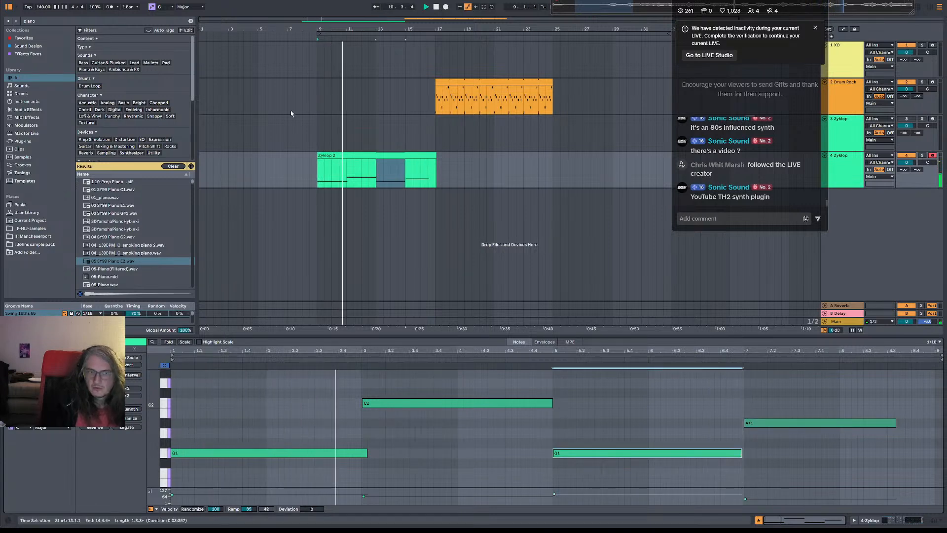
Loop the current region of the Zyklop 2 clip and end the loop at bar 9.
{"action": "left_click", "coordinate": [934, 355]}
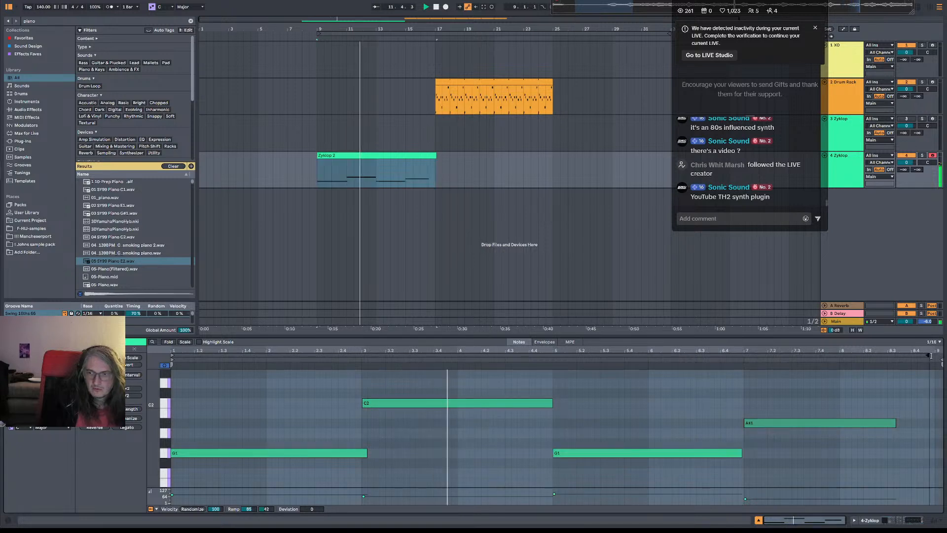
{"action": "right_click", "coordinate": [919, 359]}
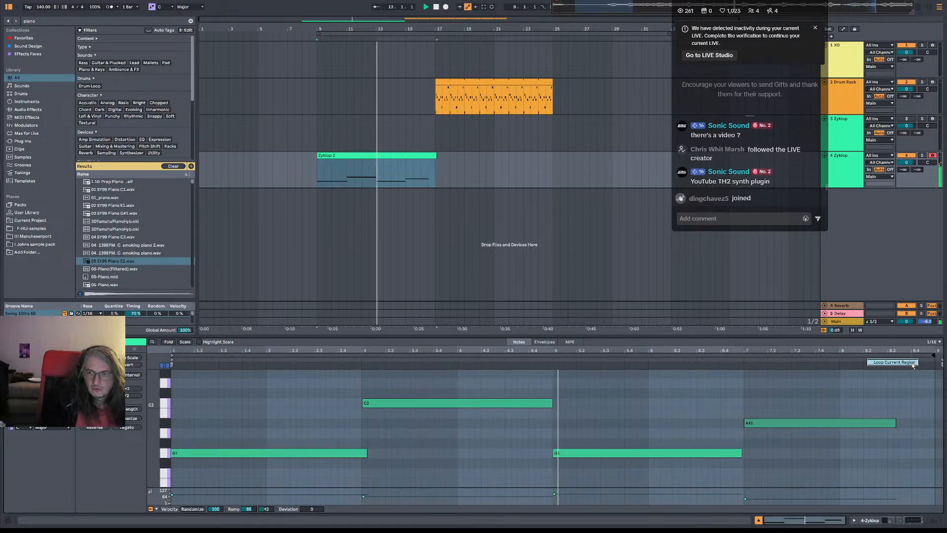
{"action": "left_click", "coordinate": [908, 362]}
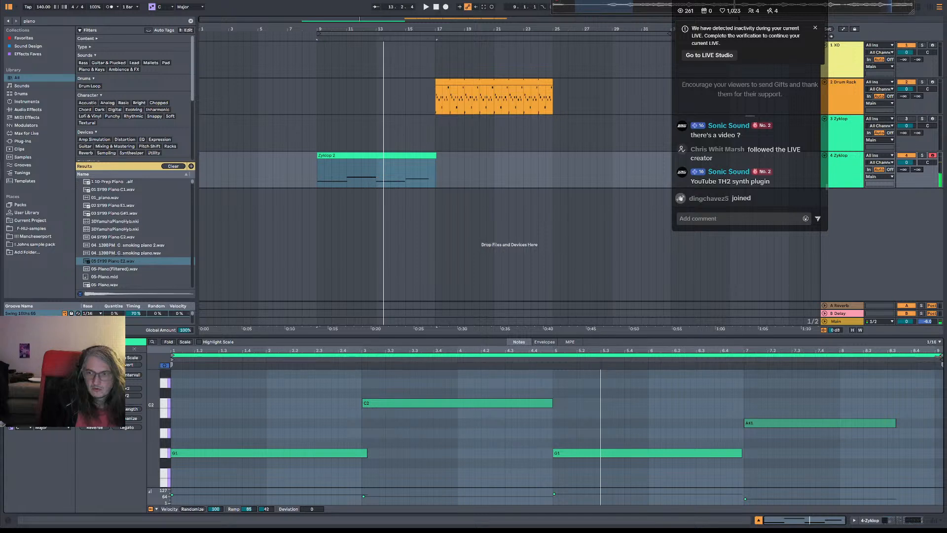
{"action": "left_click", "coordinate": [934, 356]}
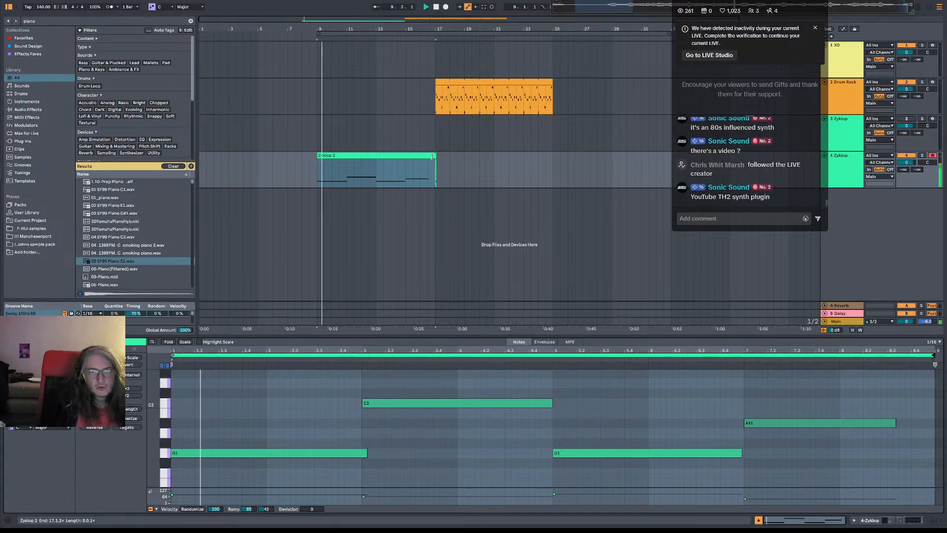
{"action": "left_click", "coordinate": [404, 168]}
Activate the 3 Zyklop track, arm it for recording and open its Zyklop instrument window.
{"action": "left_click", "coordinate": [904, 121]}
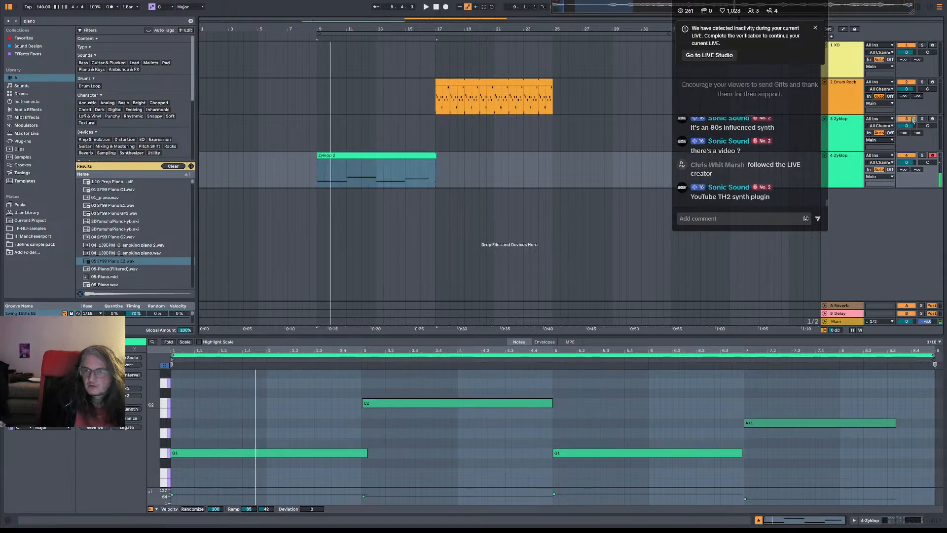
{"action": "left_click", "coordinate": [931, 120]}
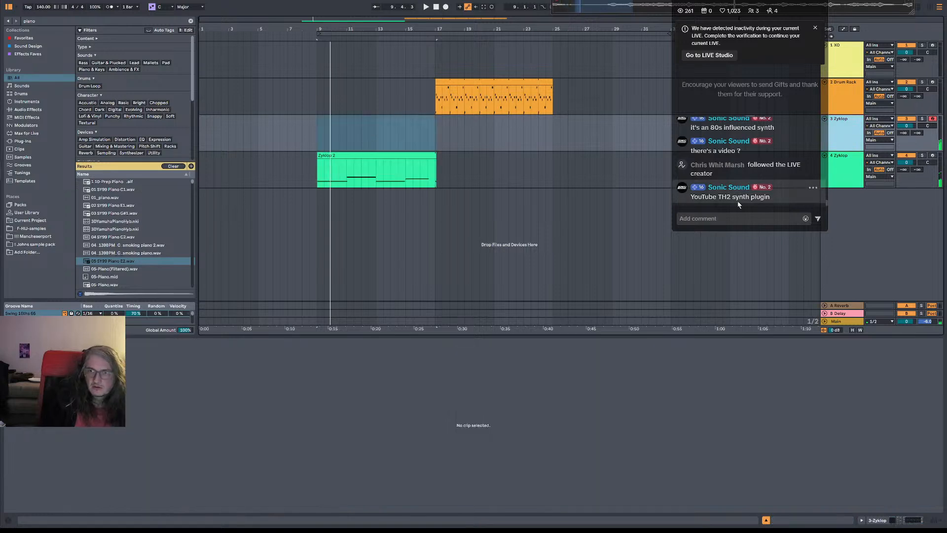
{"action": "left_click", "coordinate": [848, 145]}
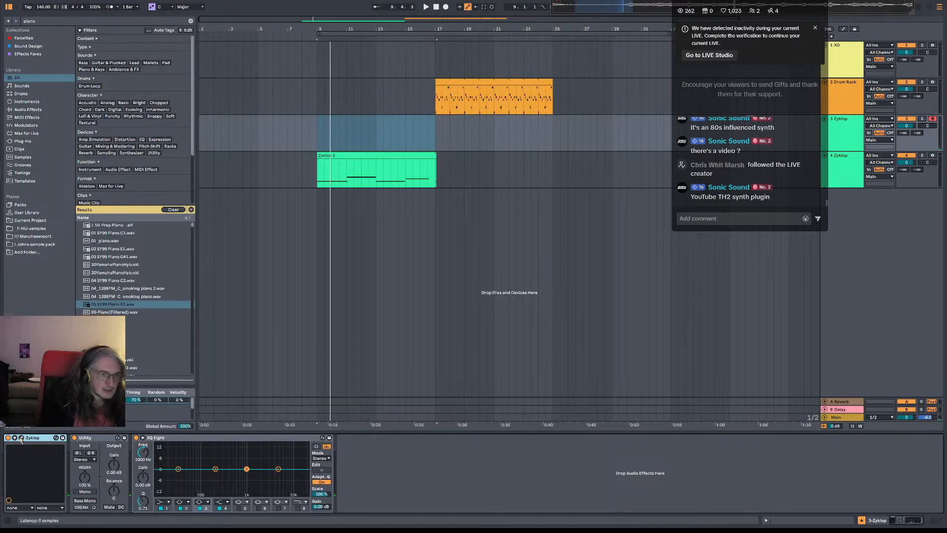
{"action": "left_click", "coordinate": [21, 438]}
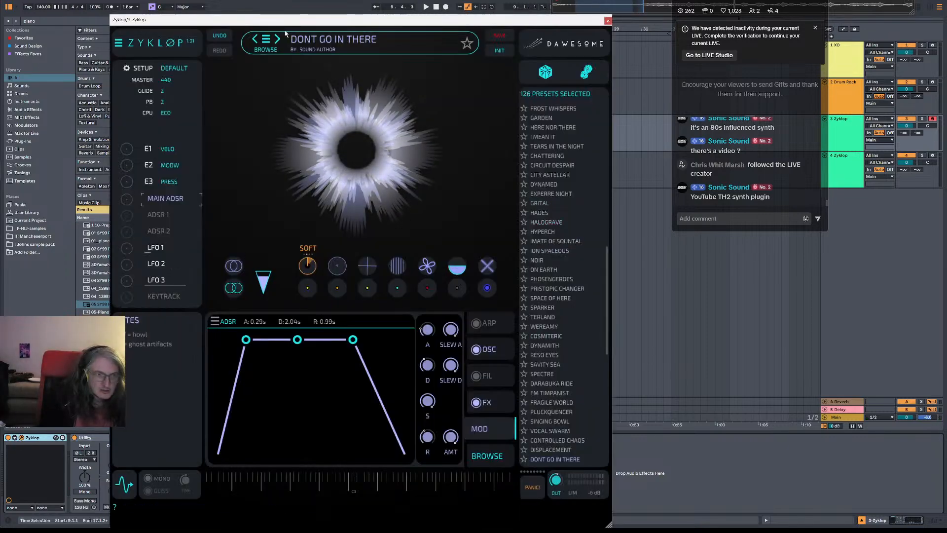
Filter the presets by the String type, load Explorer and audition it during playback.
{"action": "left_click", "coordinate": [267, 39]}
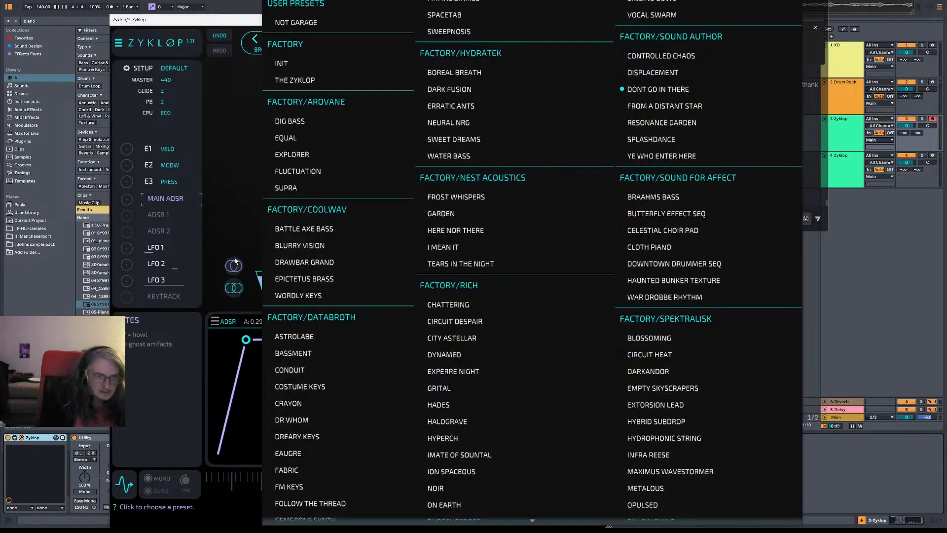
{"action": "left_click", "coordinate": [243, 30]}
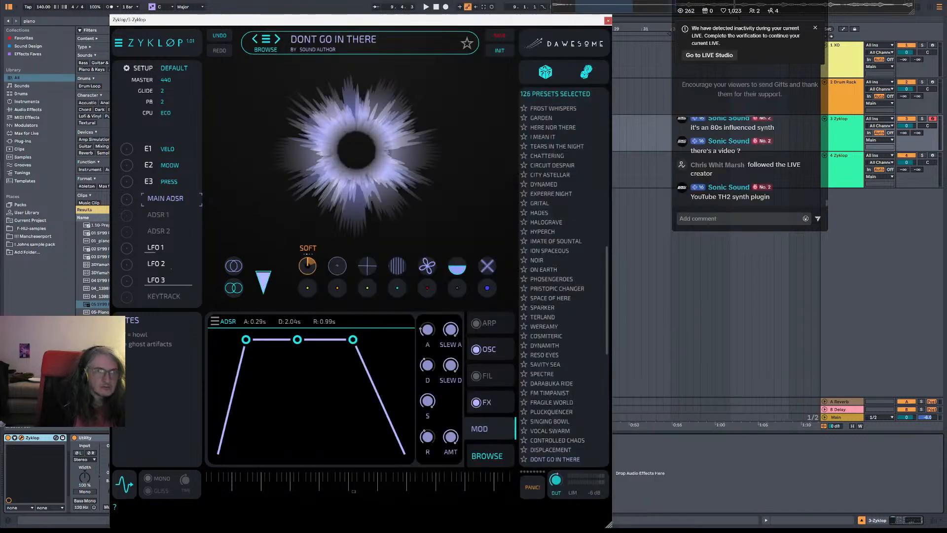
{"action": "left_click", "coordinate": [266, 49]}
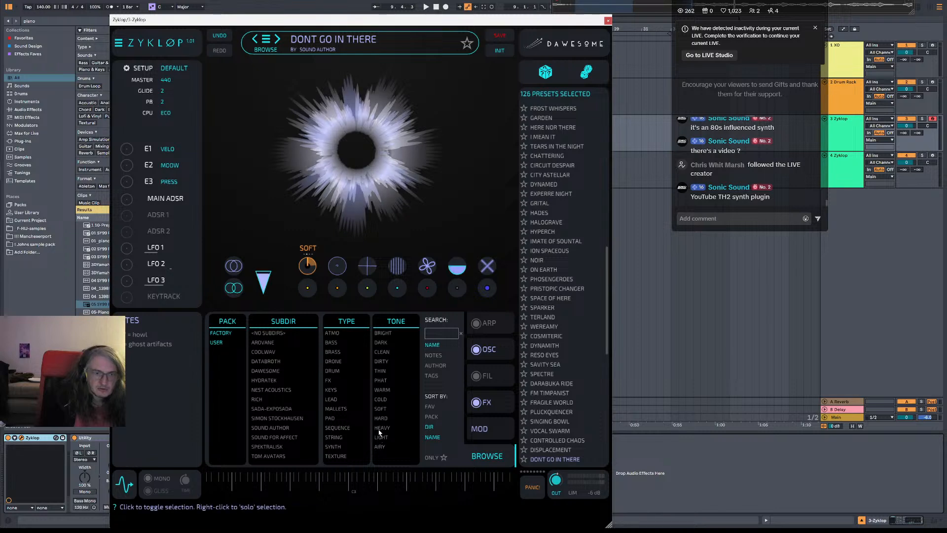
{"action": "left_click", "coordinate": [334, 437]}
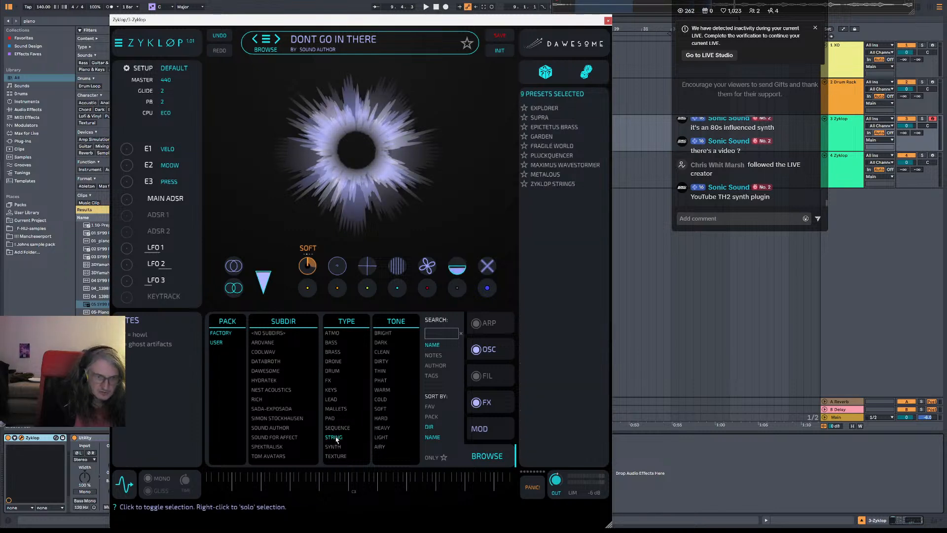
{"action": "left_click", "coordinate": [545, 108]}
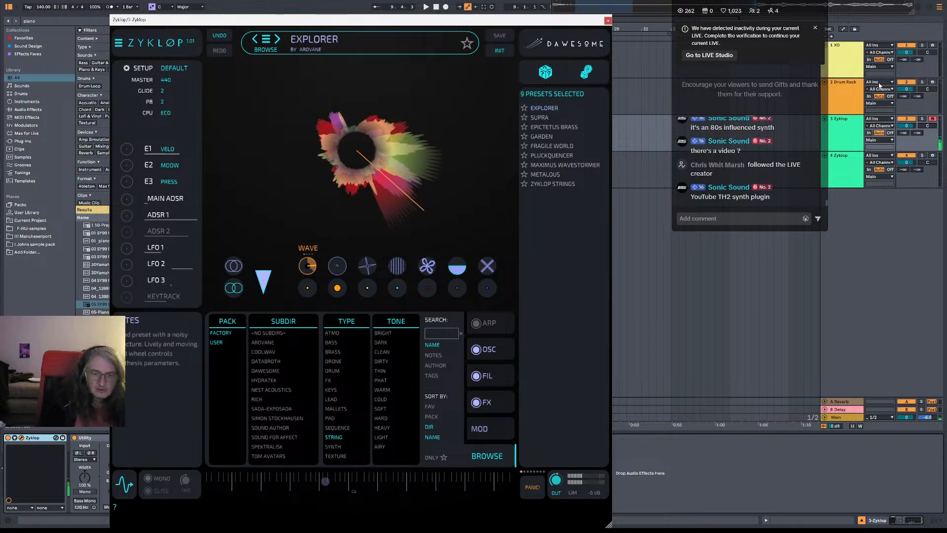
{"action": "key", "text": "space"}
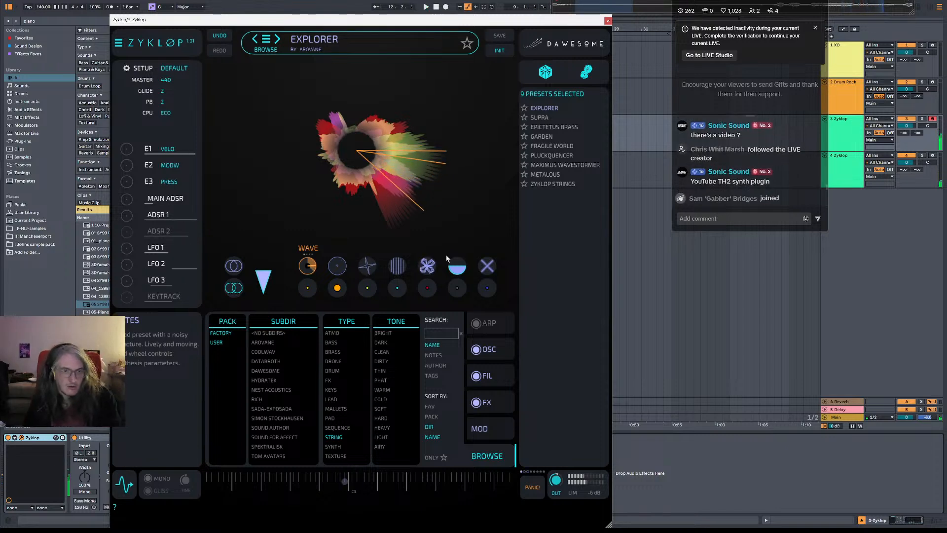
Raise the Saw amount of the Explorer preset after checking LFO 2 and the FM amount.
{"action": "left_click", "coordinate": [307, 287]}
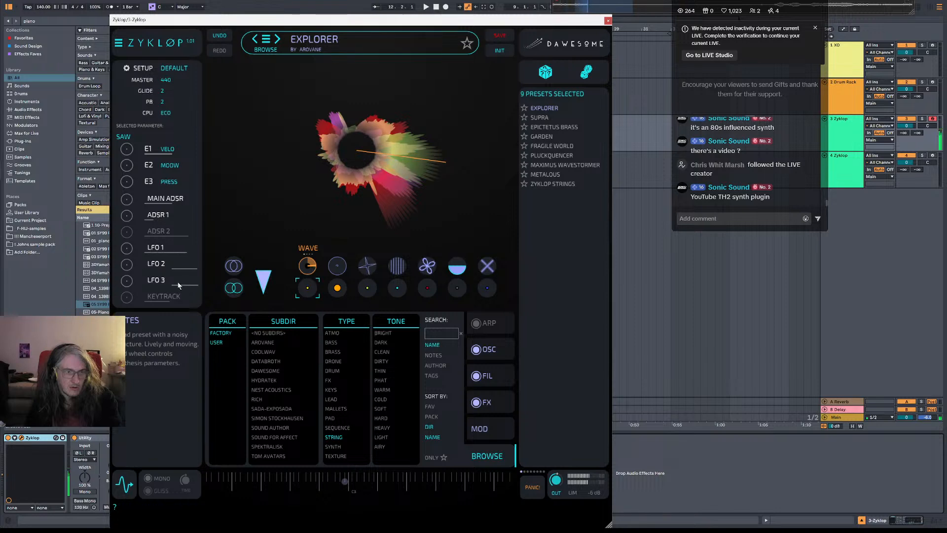
{"action": "left_click", "coordinate": [169, 266]}
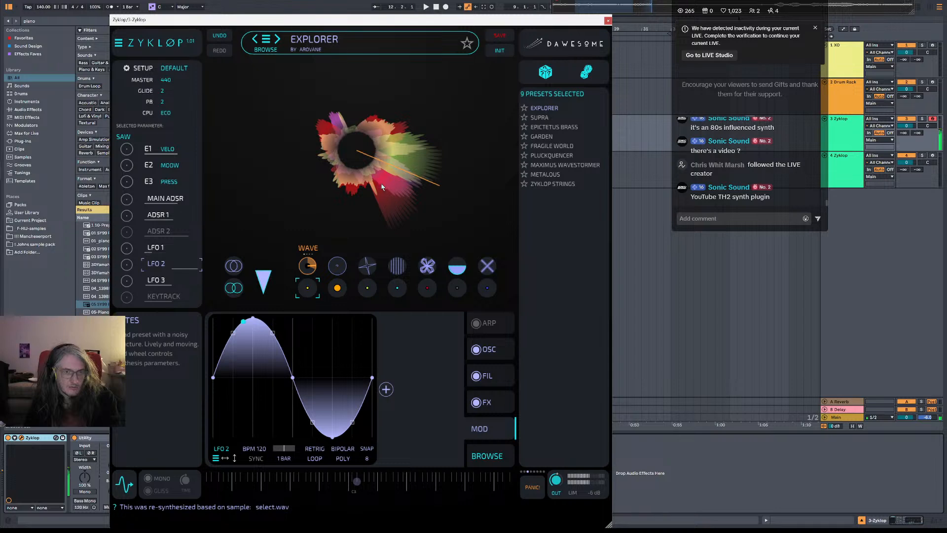
{"action": "left_click", "coordinate": [337, 266]}
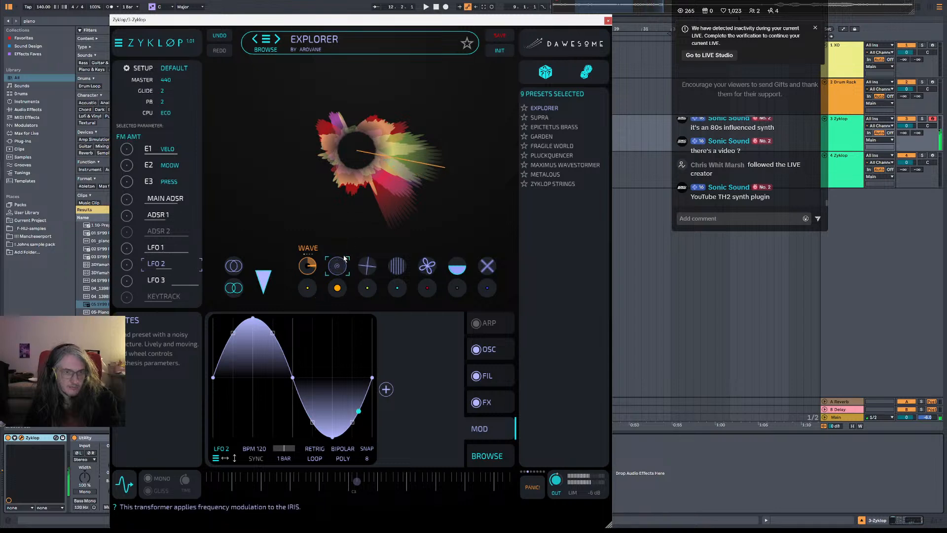
{"action": "left_click", "coordinate": [308, 288]}
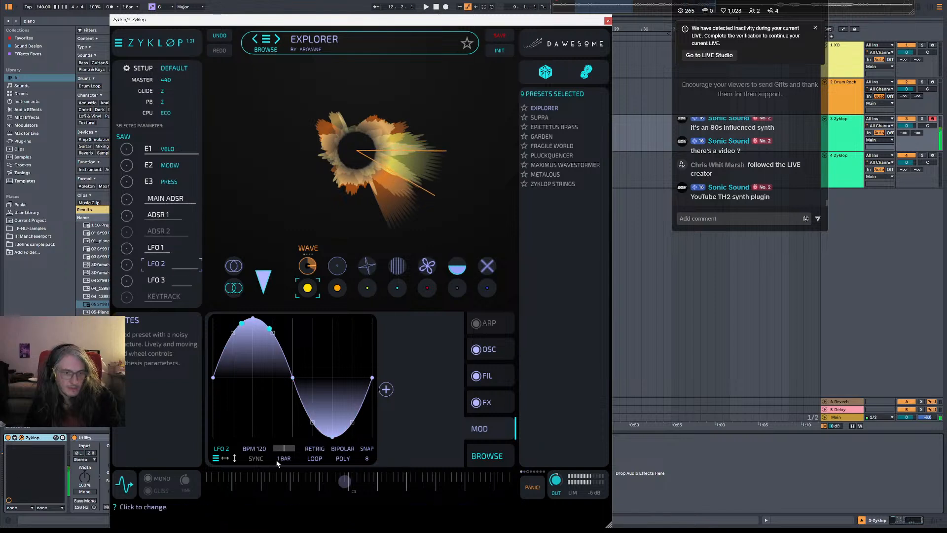
Check the modulation assignments, set LFO 2's rate to 4 bars and close the instrument window.
{"action": "left_click", "coordinate": [505, 447]}
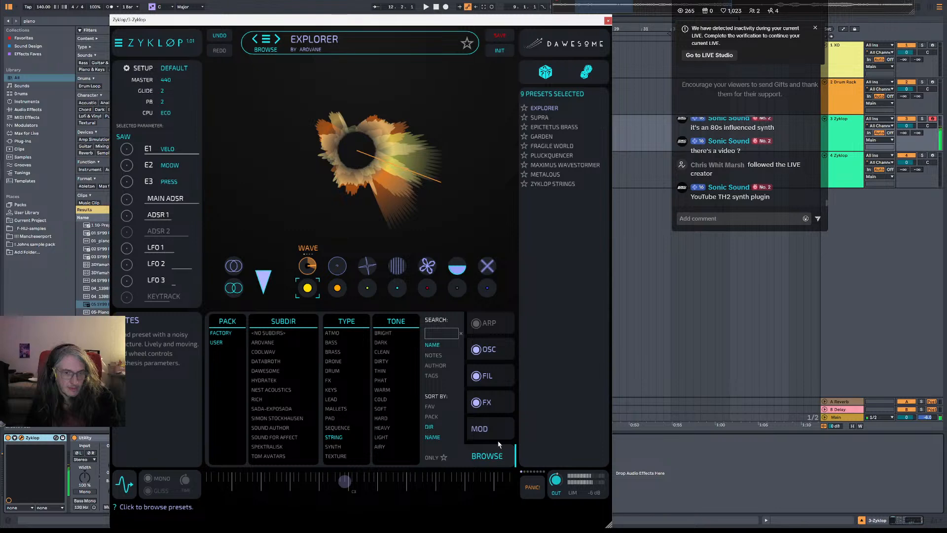
{"action": "left_click", "coordinate": [490, 428]}
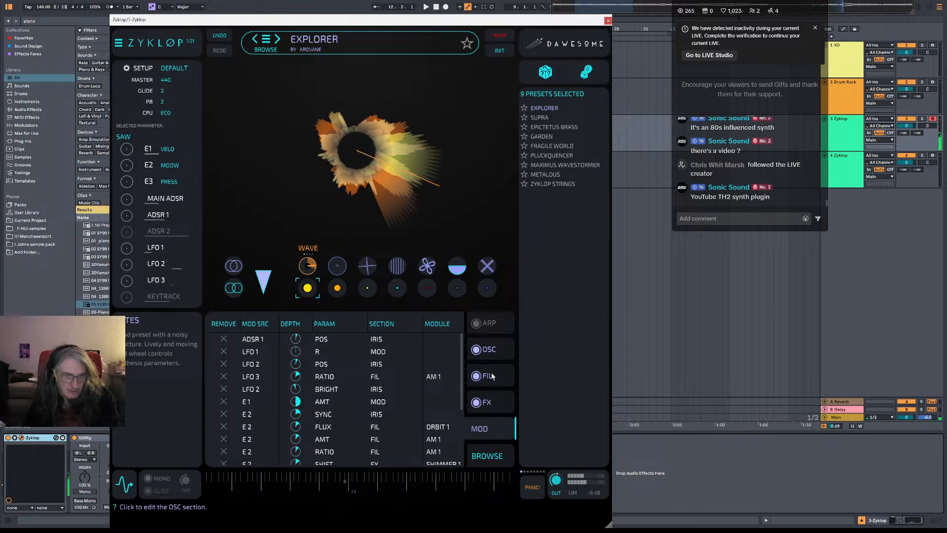
{"action": "left_click", "coordinate": [155, 263]}
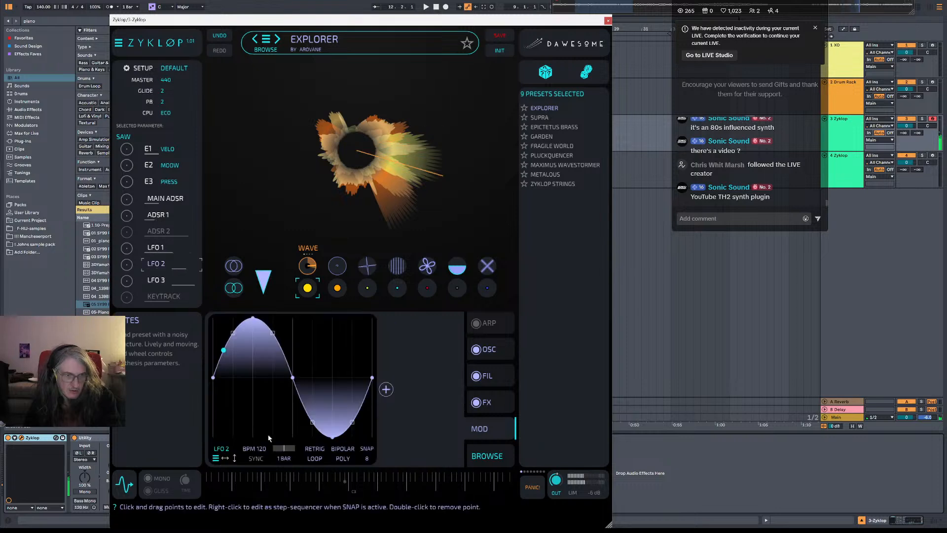
{"action": "left_click", "coordinate": [282, 460]}
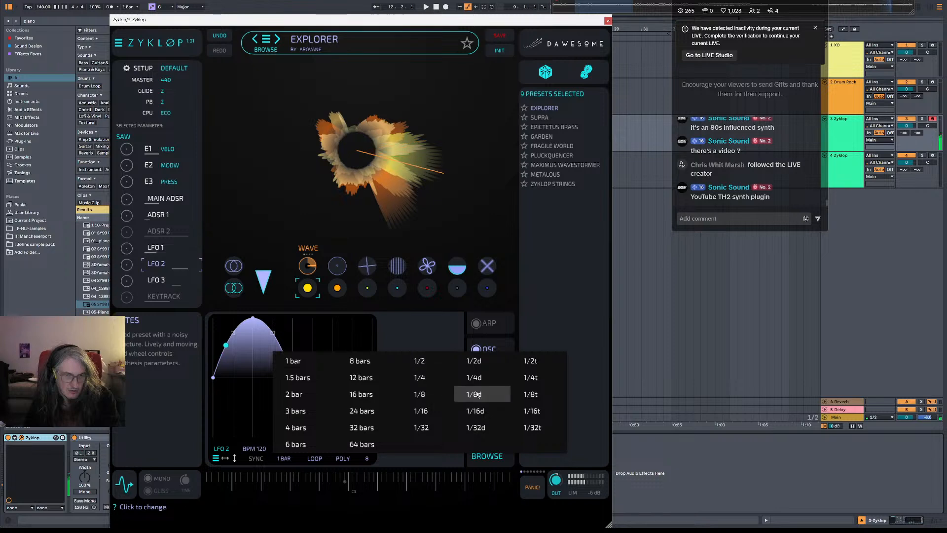
{"action": "left_click", "coordinate": [301, 428]}
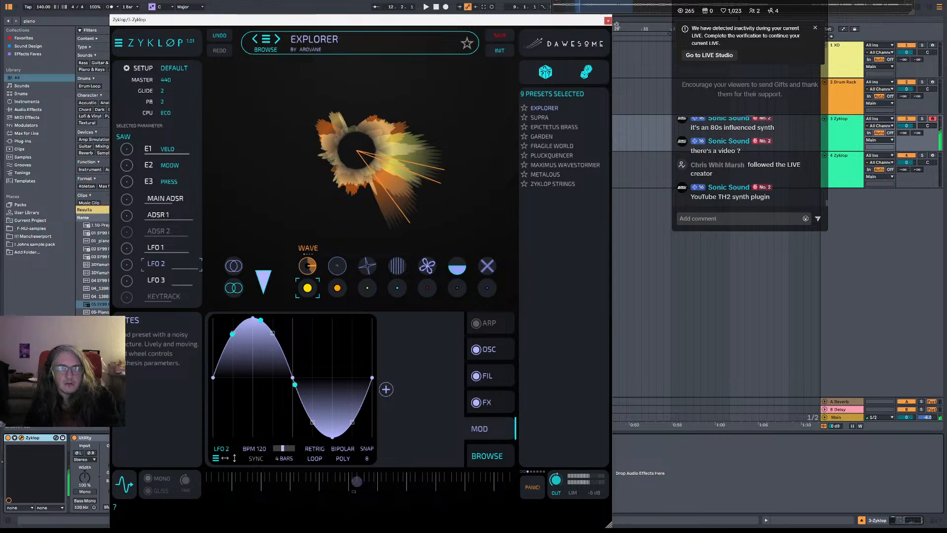
{"action": "left_click", "coordinate": [608, 22]}
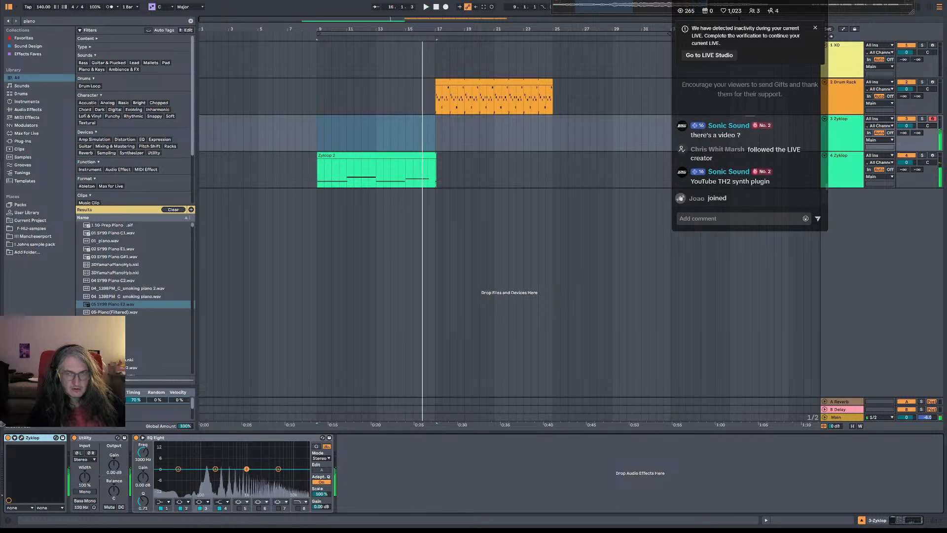
Record a four-note MIDI phrase on the 3 Zyklop track from bar 9 to bar 17.
{"action": "key", "text": "space"}
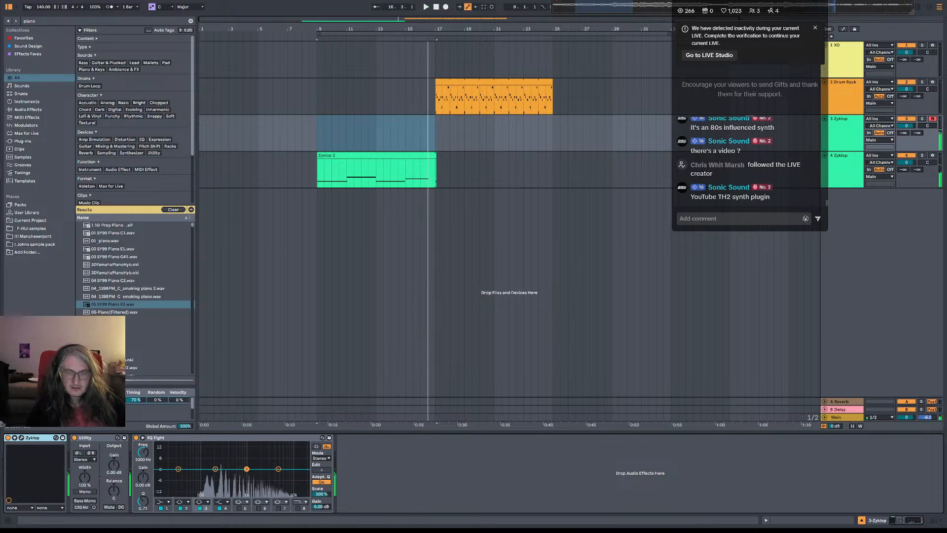
{"action": "key", "text": "F9"}
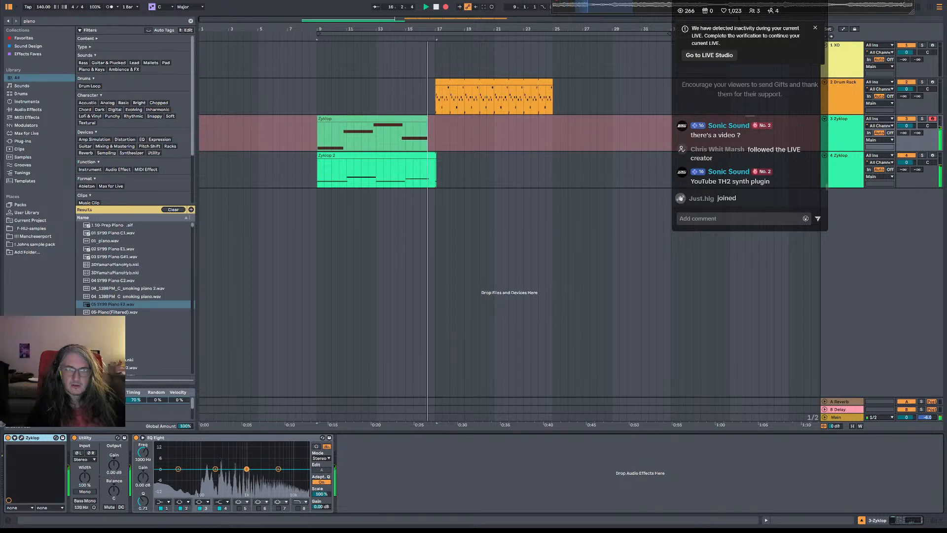
{"action": "key", "text": "space"}
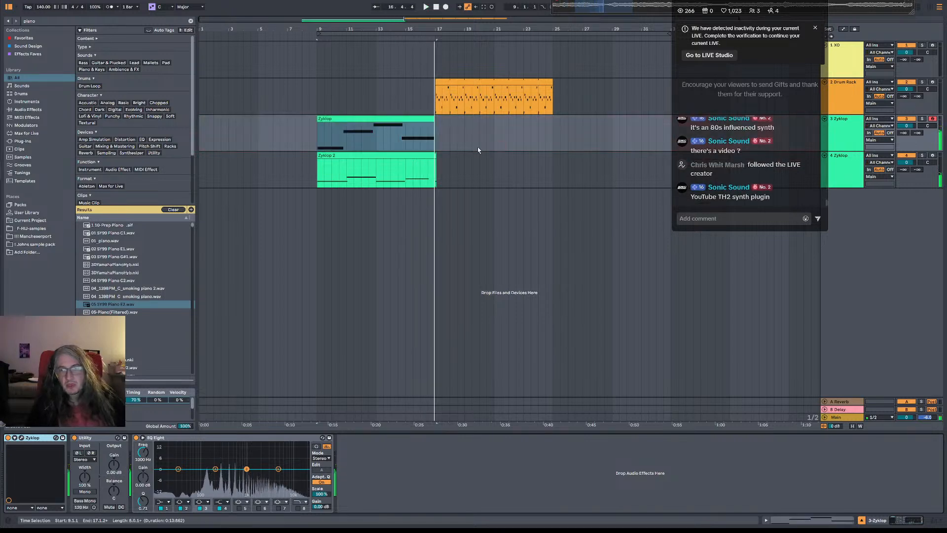
Open the new Zyklop clip, align A#2, D#3, F3 and C#3 to bars 1, 3, 5 and 7, and extend A#2 and F3 to the following notes.
{"action": "left_click", "coordinate": [510, 147]}
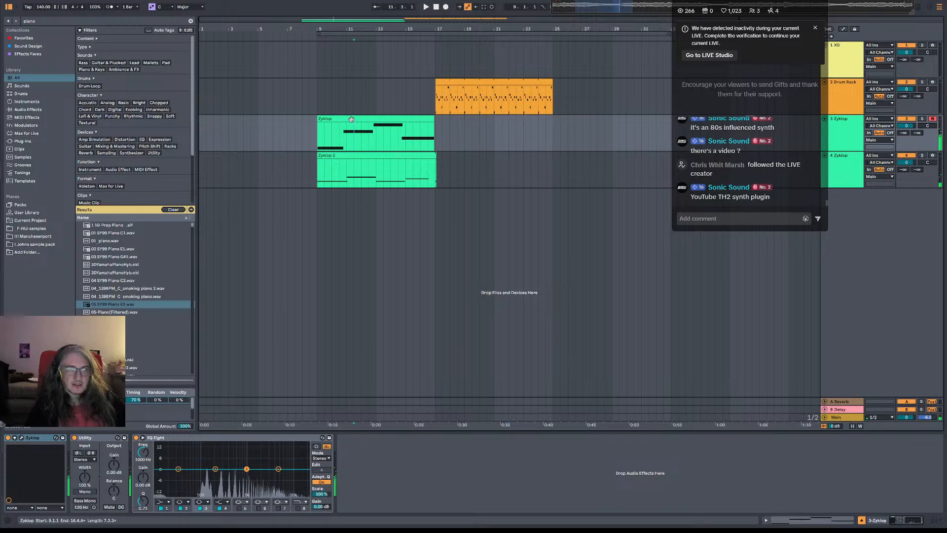
{"action": "double_click", "coordinate": [352, 125]}
{"action": "left_click_drag", "start_coordinate": [474, 413], "coordinate": [495, 414]}
{"action": "left_click_drag", "start_coordinate": [544, 395], "coordinate": [559, 398]}
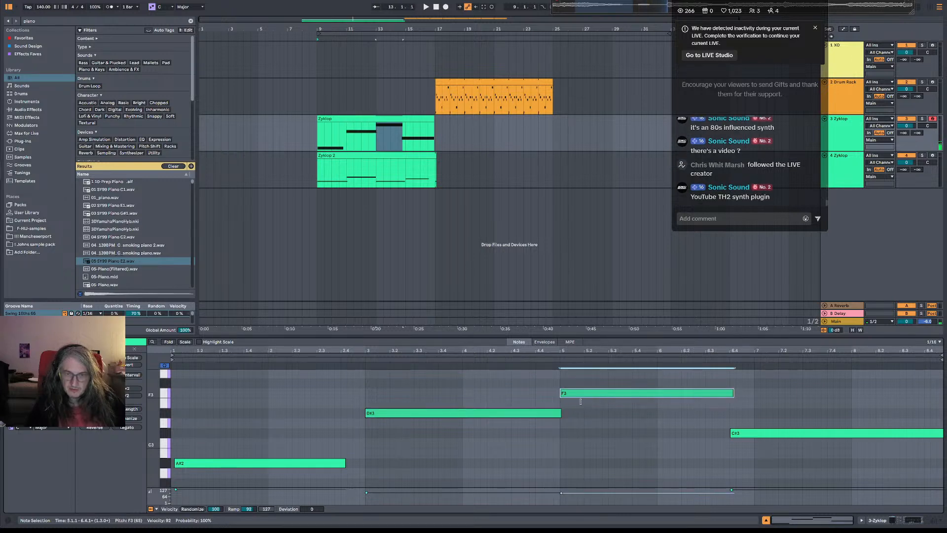
{"action": "left_click_drag", "start_coordinate": [732, 432], "coordinate": [756, 432]}
{"action": "left_click_drag", "start_coordinate": [733, 394], "coordinate": [754, 394]}
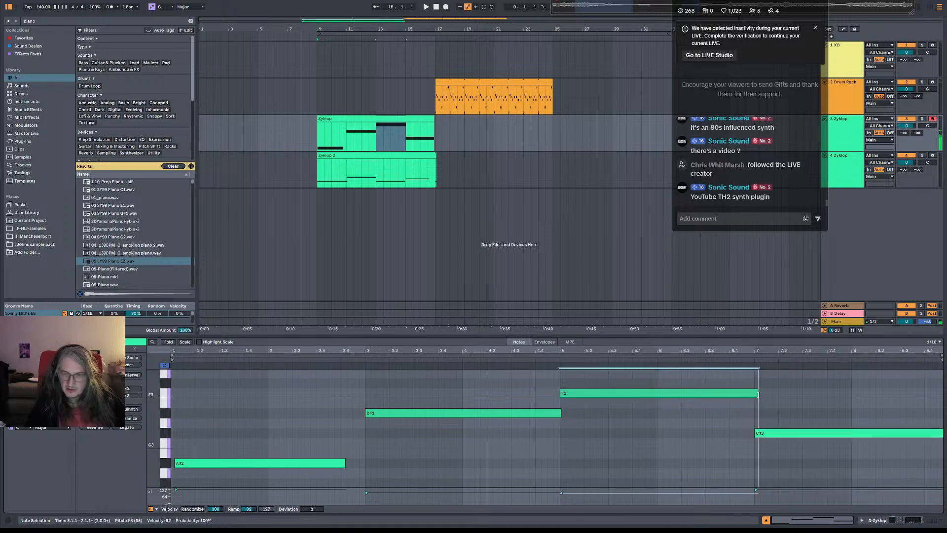
{"action": "left_click_drag", "start_coordinate": [346, 461], "coordinate": [365, 462]}
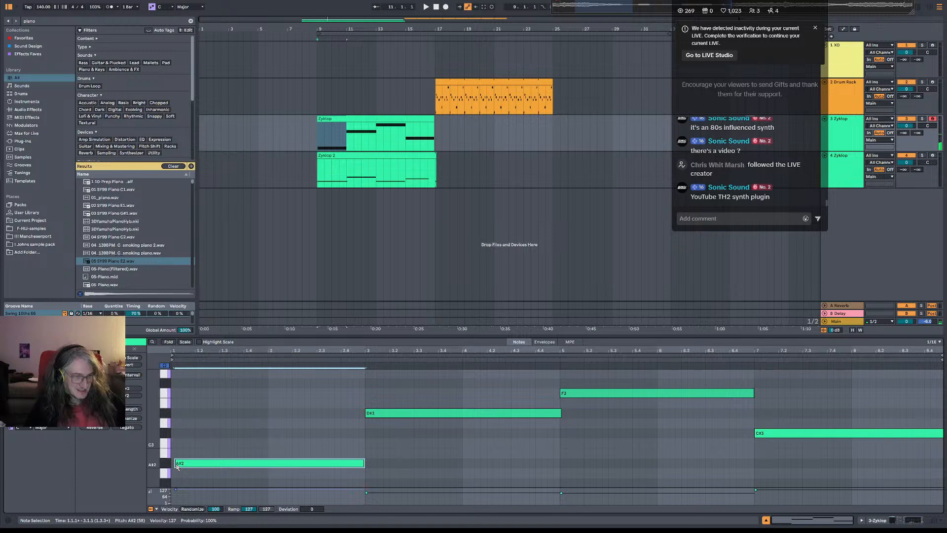
{"action": "left_click_drag", "start_coordinate": [175, 463], "coordinate": [172, 463]}
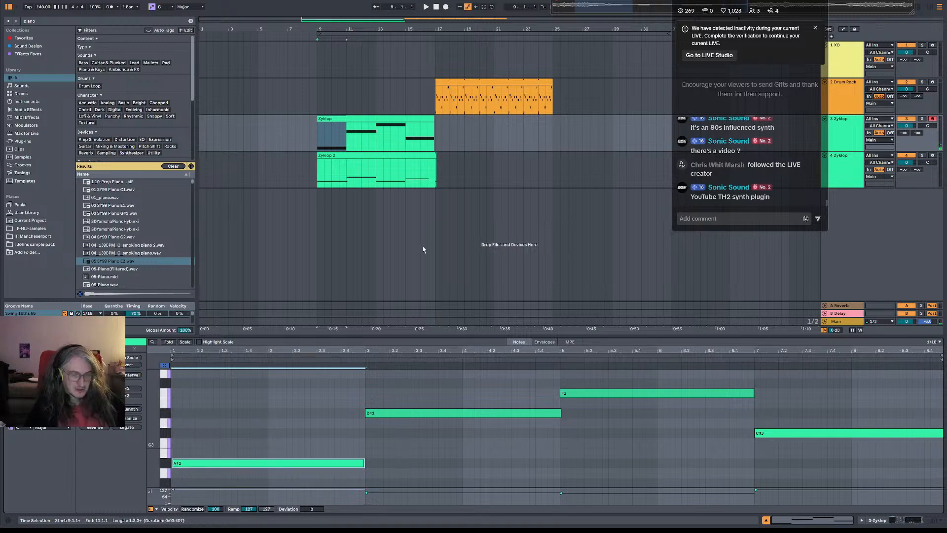
Open the Drum Rack clip and halve its pattern's length so it plays at double speed.
{"action": "left_click", "coordinate": [445, 102]}
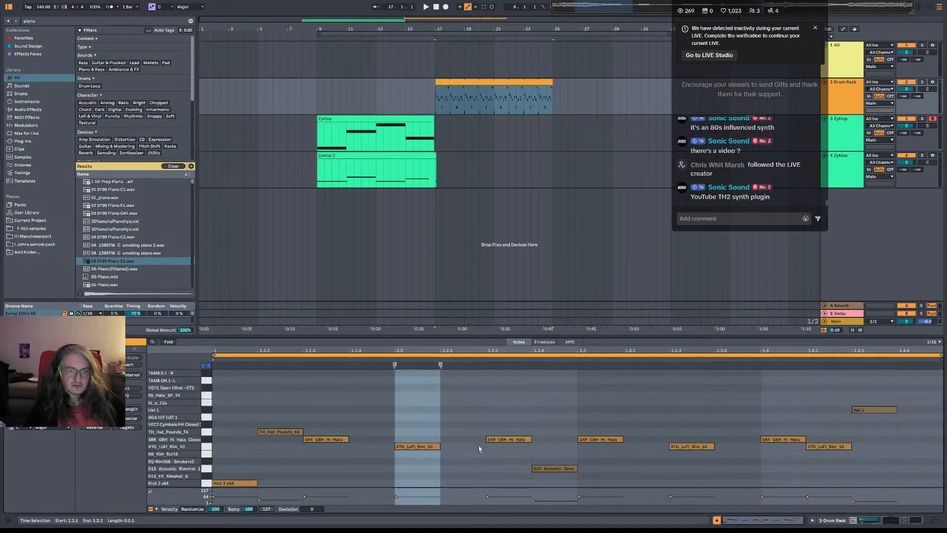
{"action": "left_click", "coordinate": [350, 400]}
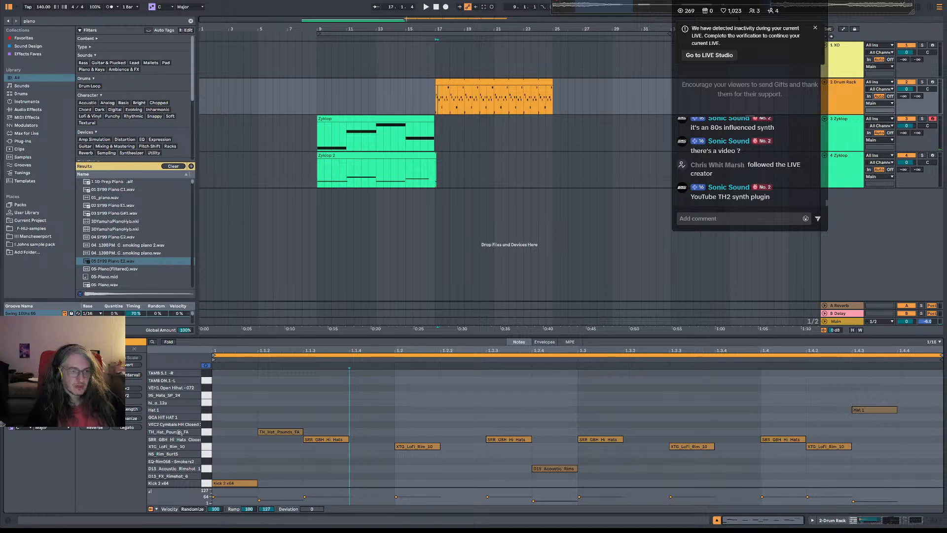
{"action": "left_click", "coordinate": [131, 394]}
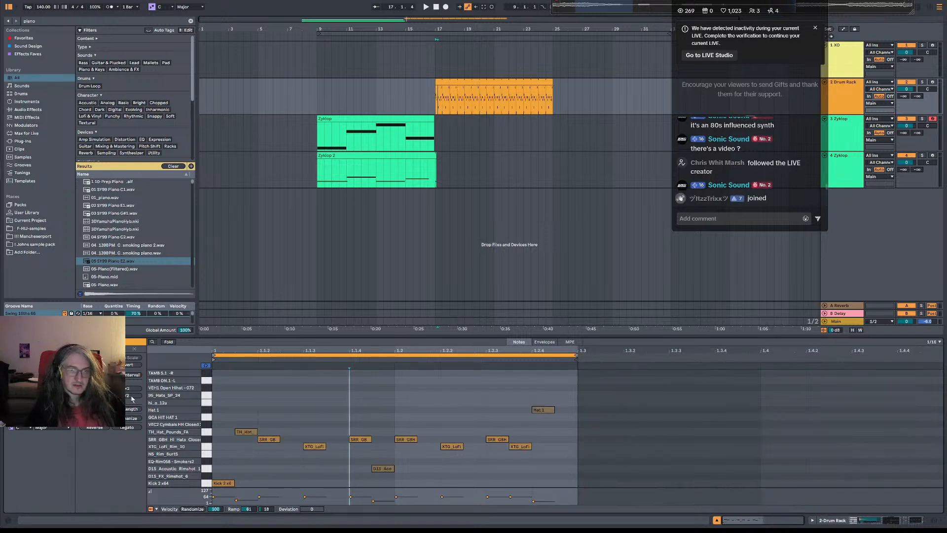
Double the Drum Rack pattern's length so it plays at half its current speed, and audition it with the Zyklop clips.
{"action": "left_click", "coordinate": [130, 389]}
{"action": "key", "text": "space"}
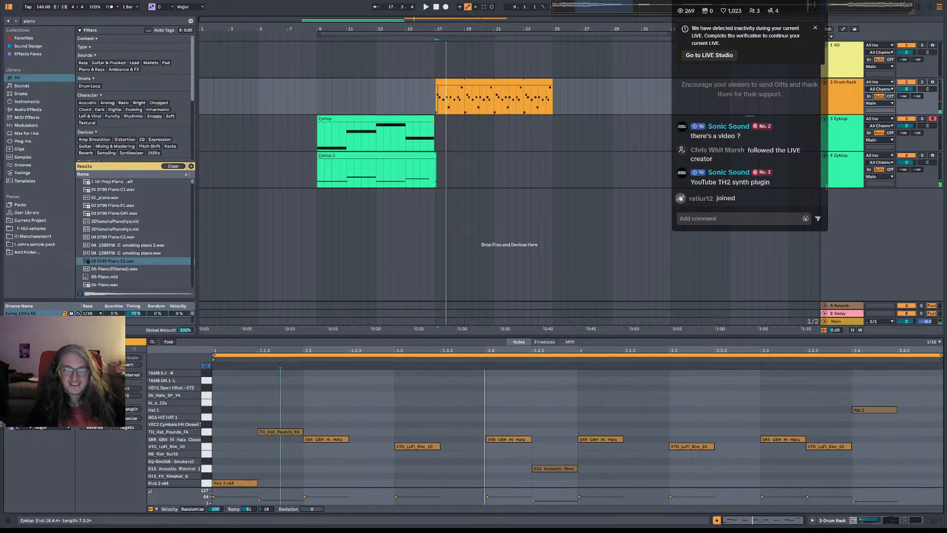
{"action": "left_click", "coordinate": [432, 120]}
{"action": "key", "text": "space"}
Extend the clips on both Zyklop tracks to bar 25 and play the arrangement from bar 17.
{"action": "right_click", "coordinate": [555, 358]}
{"action": "left_click", "coordinate": [569, 367]}
{"action": "left_click_drag", "start_coordinate": [436, 130], "coordinate": [598, 126]}
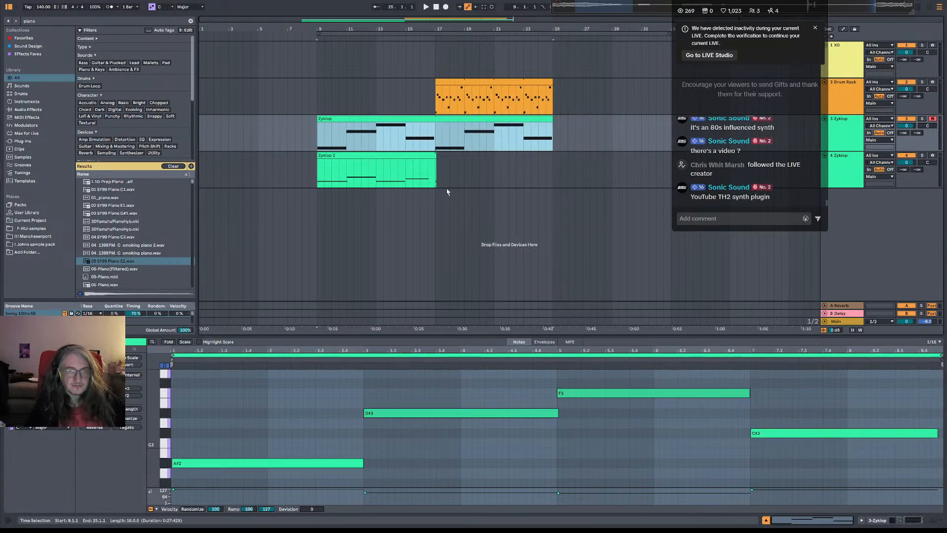
{"action": "left_click_drag", "start_coordinate": [434, 155], "coordinate": [552, 156]}
{"action": "left_click", "coordinate": [437, 104]}
{"action": "key", "text": "space"}
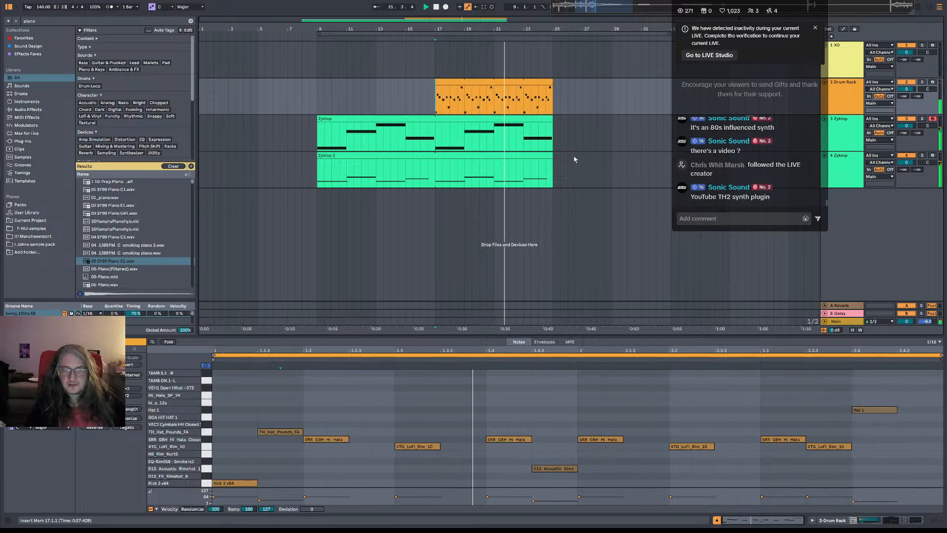
Set the arrangement loop over the Drum Rack clip from bar 17 to bar 25 and listen to it.
{"action": "mouse_move", "coordinate": [553, 94]}
{"action": "left_mouse_down"}
{"action": "mouse_move", "coordinate": [668, 89]}
{"action": "mouse_move", "coordinate": [553, 94]}
{"action": "left_mouse_up"}
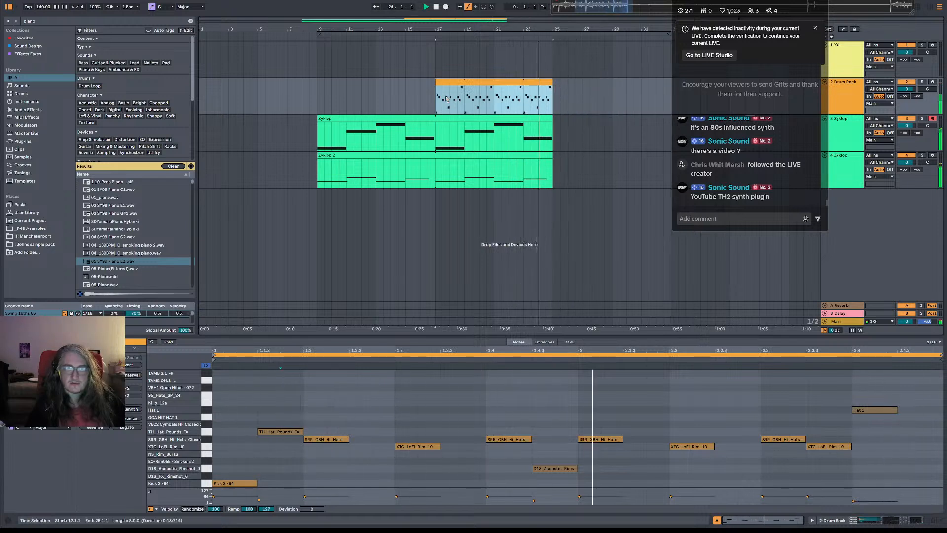
{"action": "left_click", "coordinate": [507, 94]}
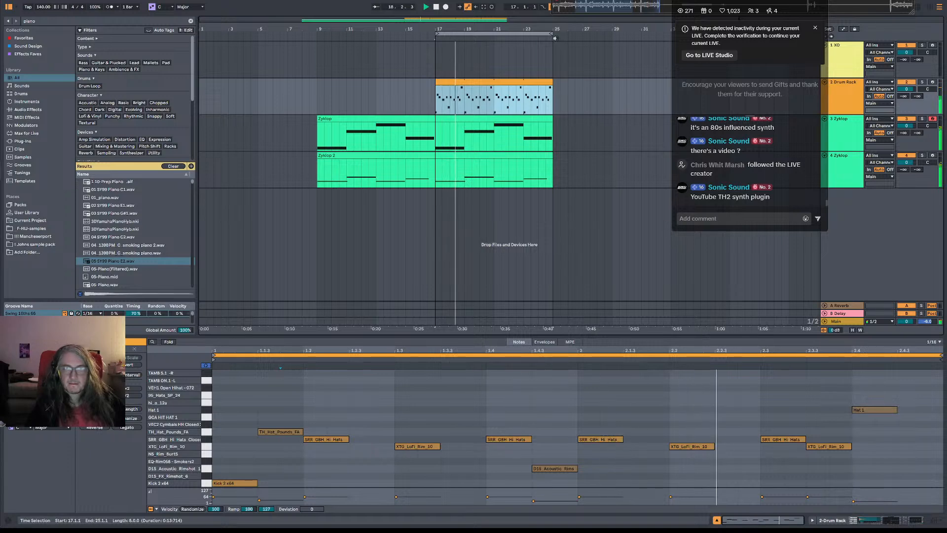
{"action": "left_click_drag", "start_coordinate": [554, 29], "coordinate": [457, 23]}
{"action": "key", "text": "space"}
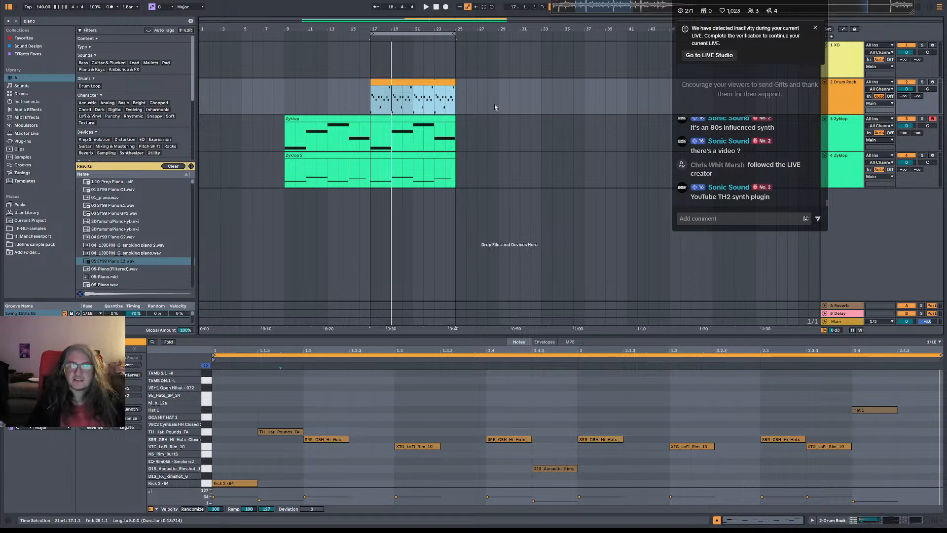
Play from bar 17 and lower the volume of 4 Zyklop to -2.8 dB and 3 Zyklop to -7.6 dB.
{"action": "left_click", "coordinate": [373, 103]}
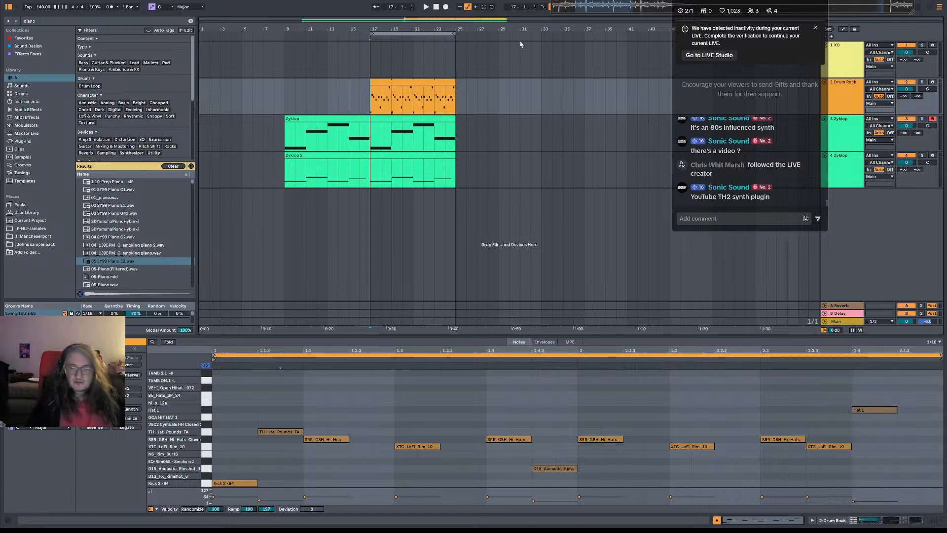
{"action": "key", "text": "space"}
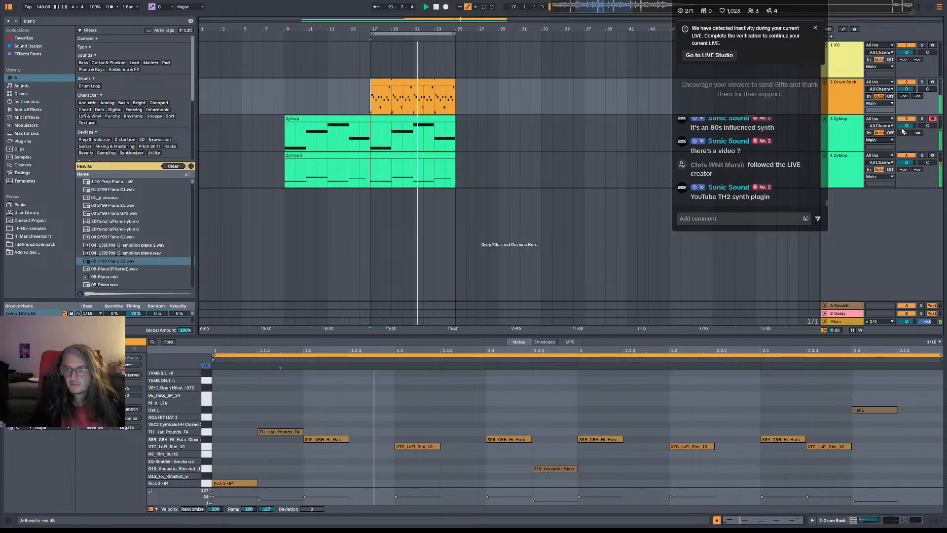
{"action": "left_click_drag", "start_coordinate": [906, 126], "coordinate": [911, 166]}
{"action": "left_click_drag", "start_coordinate": [906, 126], "coordinate": [907, 141]}
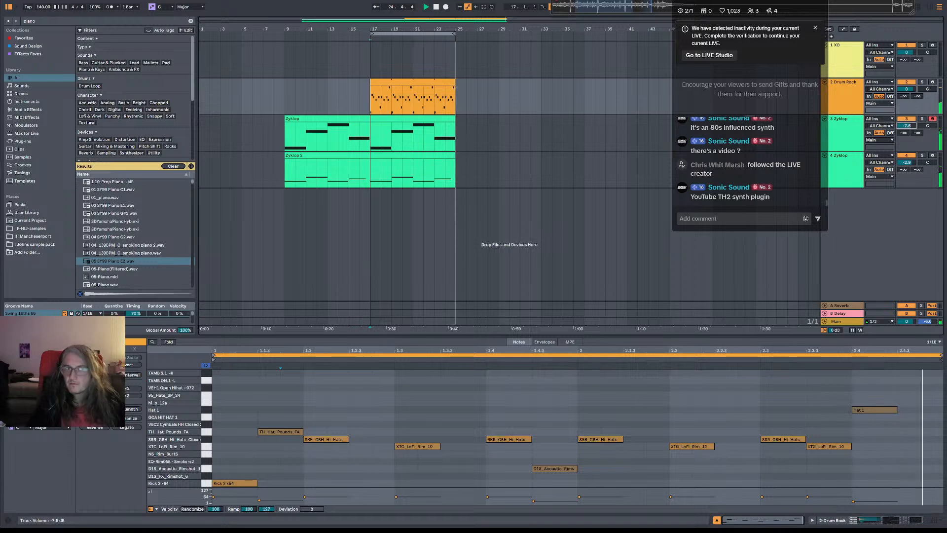
Extend the Drum Rack clip and both Zyklop clips to bar 33.
{"action": "left_click_drag", "start_coordinate": [456, 84], "coordinate": [541, 84]}
{"action": "left_click_drag", "start_coordinate": [453, 119], "coordinate": [541, 119]}
{"action": "left_click_drag", "start_coordinate": [455, 163], "coordinate": [541, 163]}
{"action": "left_click", "coordinate": [530, 69]}
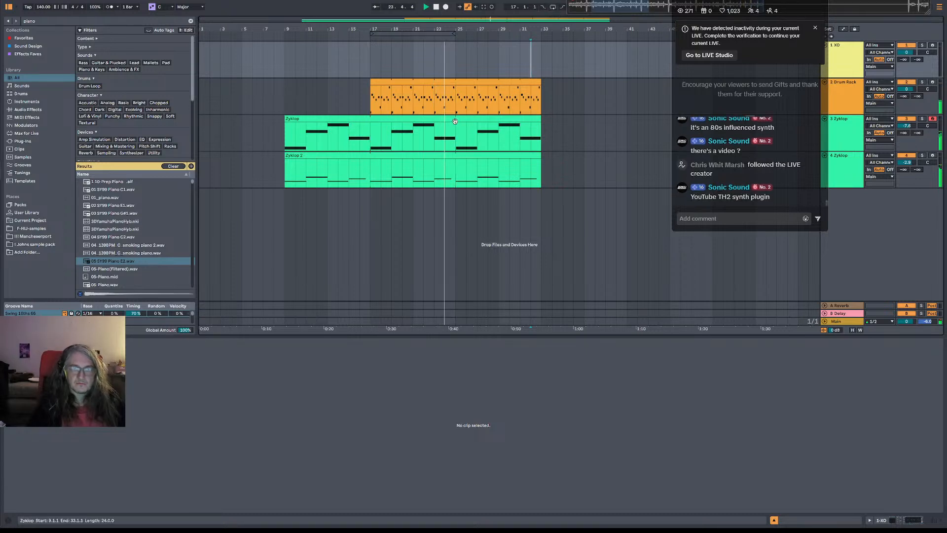
Extend the Drum Rack clip to bar 41, remove its section between bars 32 and 33, and listen across the gap.
{"action": "left_click_drag", "start_coordinate": [538, 83], "coordinate": [628, 83]}
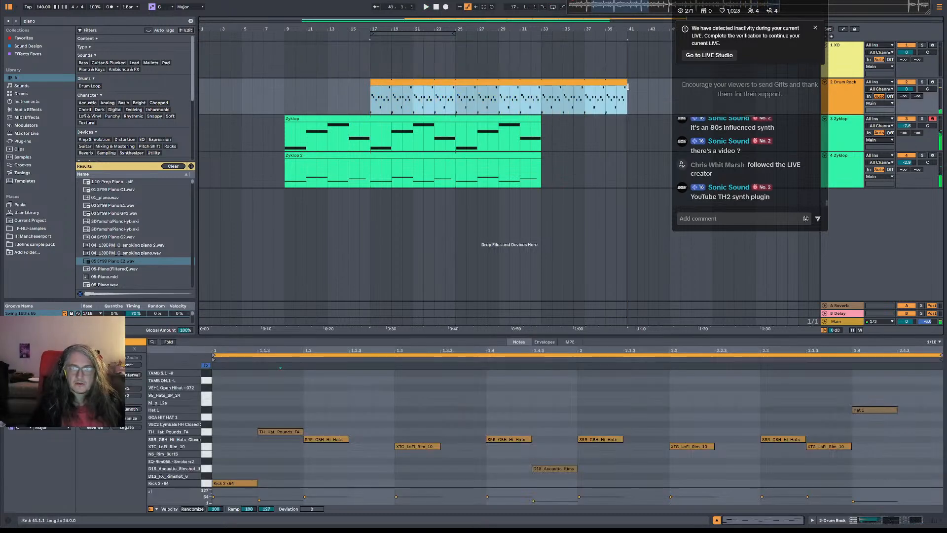
{"action": "left_click", "coordinate": [542, 101]}
{"action": "left_click", "coordinate": [542, 101]}
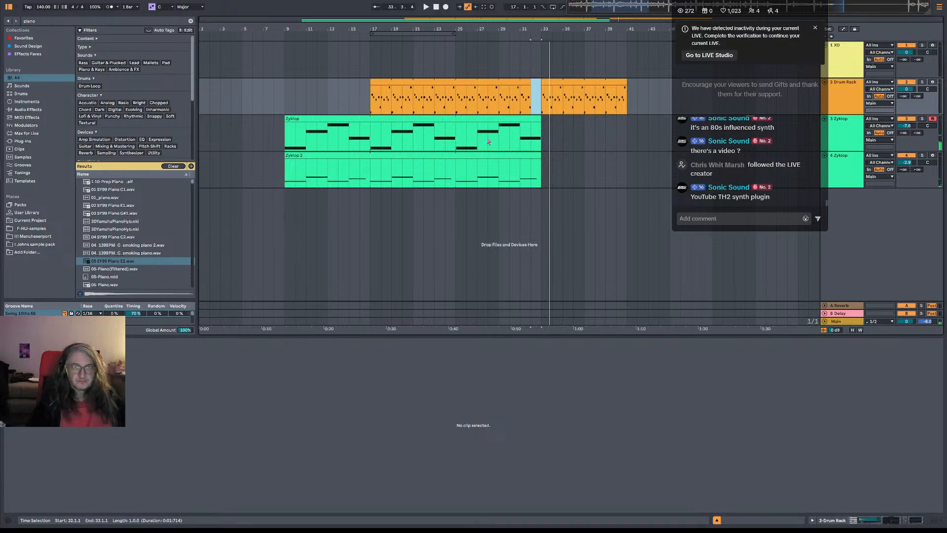
{"action": "left_click", "coordinate": [511, 145]}
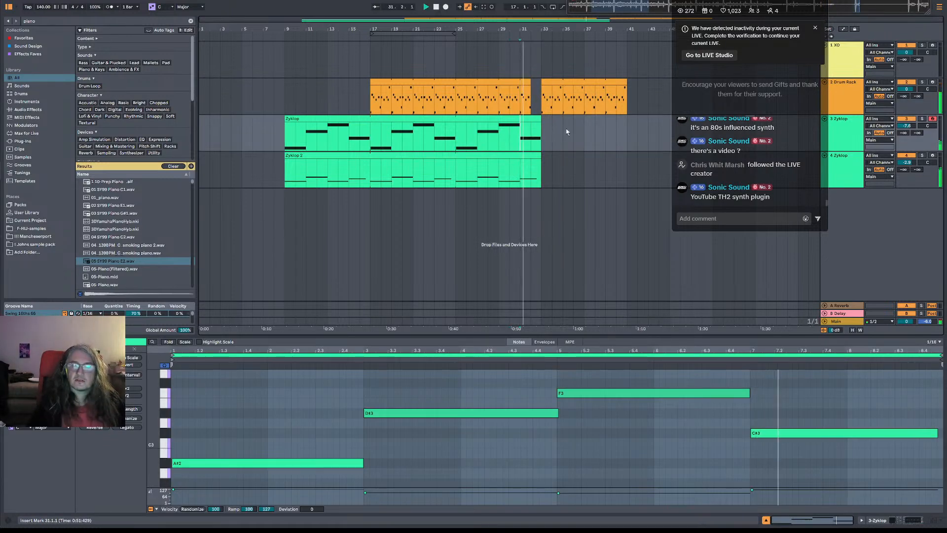
{"action": "left_click", "coordinate": [543, 100]}
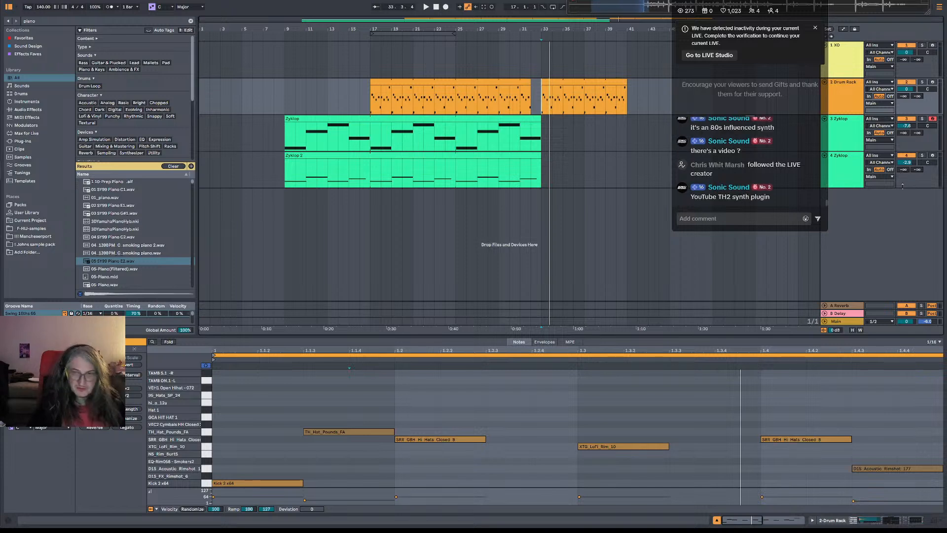
Insert a new MIDI track below 4 Zyklop and play the arrangement from bar 33.
{"action": "left_click", "coordinate": [858, 205]}
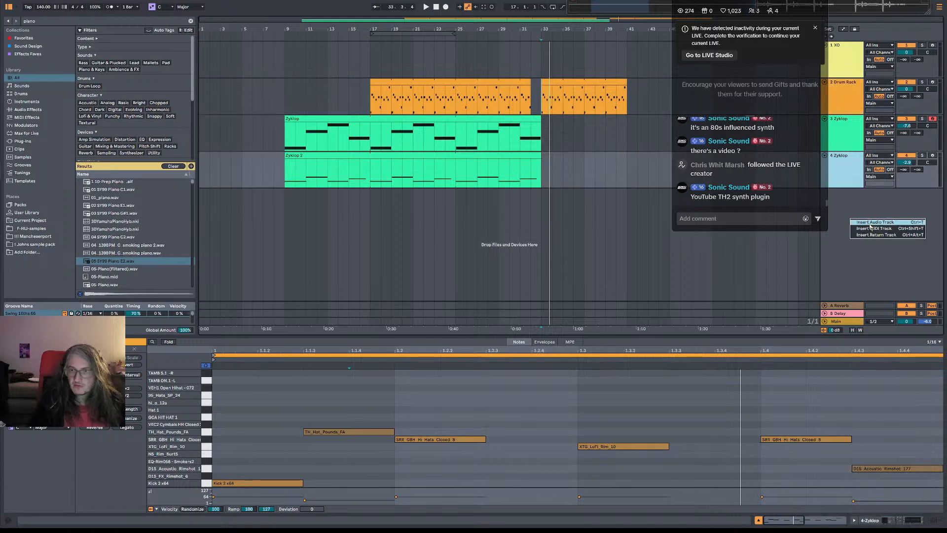
{"action": "key", "text": "ctrl+shift+t"}
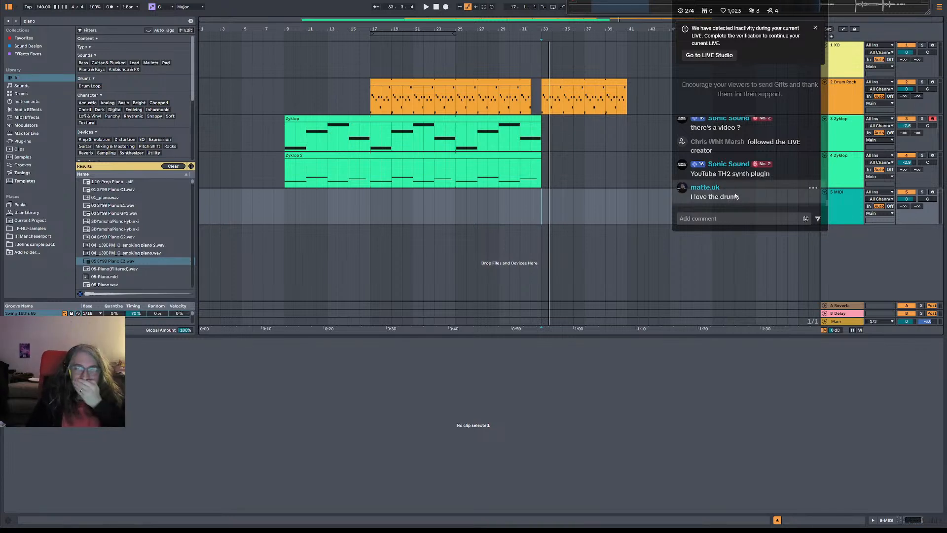
{"action": "left_click", "coordinate": [542, 203]}
{"action": "key", "text": "space"}
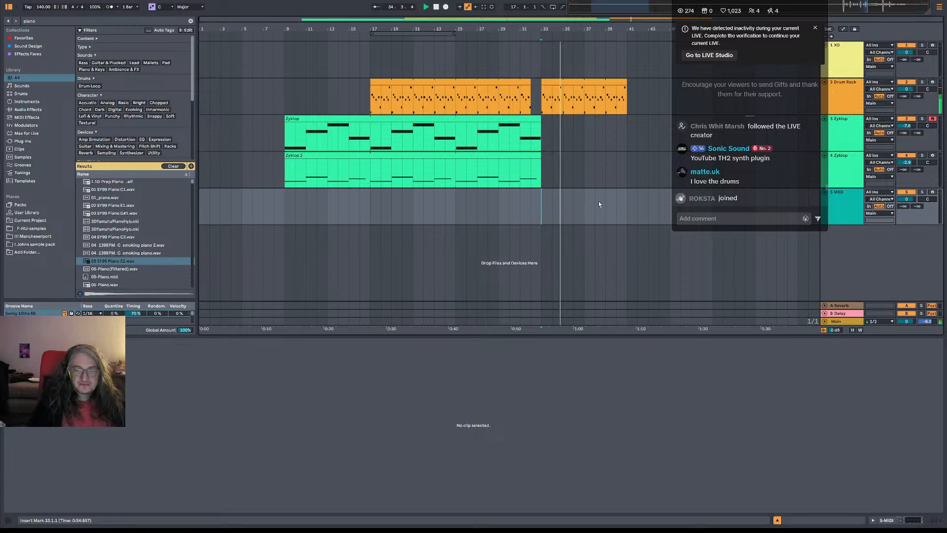
Load Serum from the browser's Favorites onto the 5 MIDI track and move its window clear of the track controls.
{"action": "left_click", "coordinate": [857, 214]}
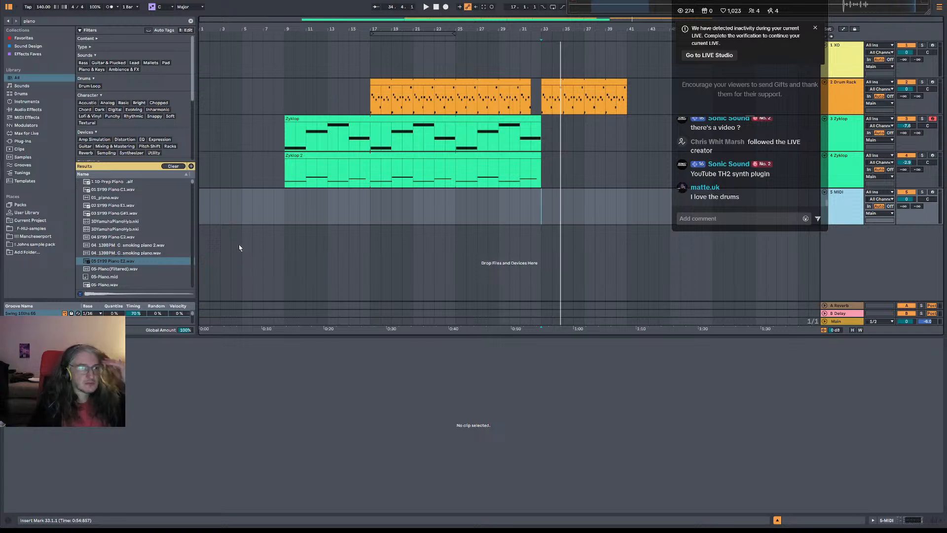
{"action": "left_click", "coordinate": [36, 37]}
{"action": "left_click", "coordinate": [191, 21]}
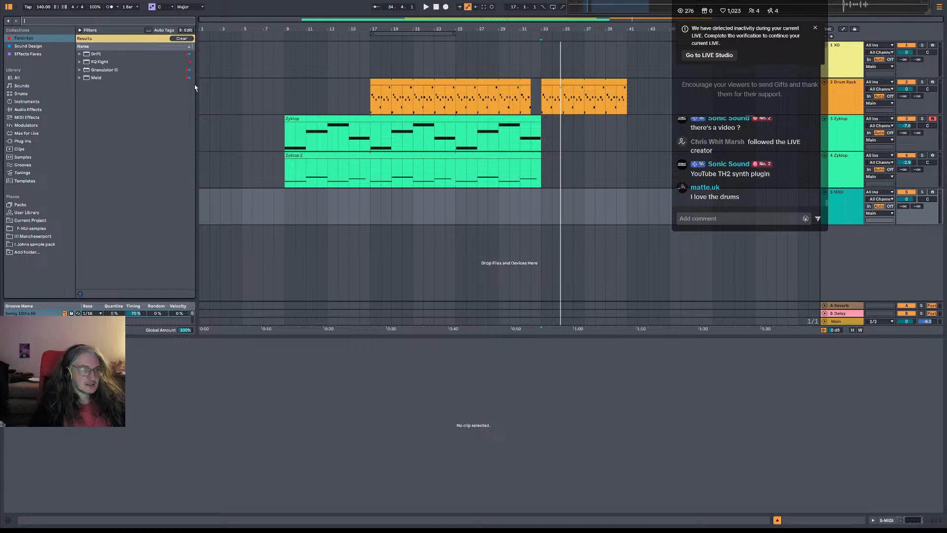
{"action": "scroll", "coordinate": [117, 246], "scroll_direction": "down", "scroll_amount": 5}
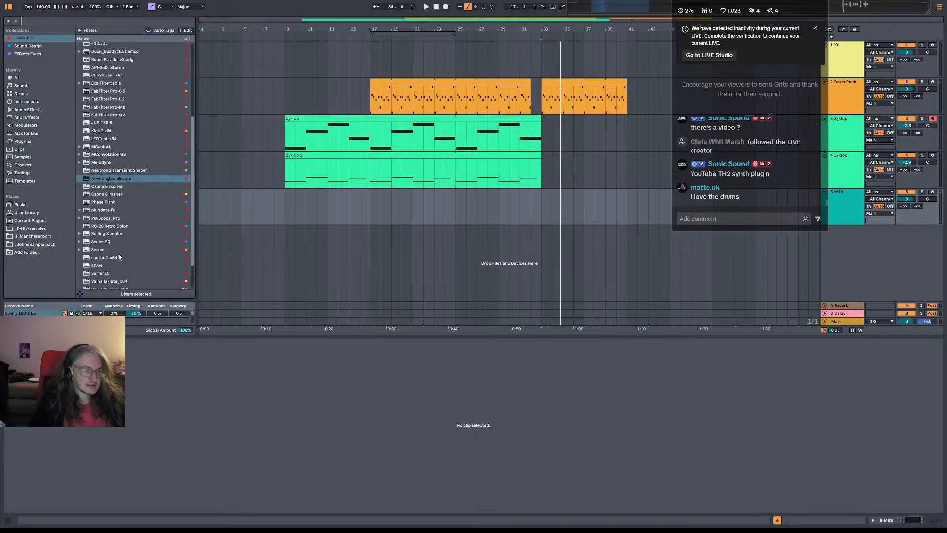
{"action": "left_click", "coordinate": [97, 249]}
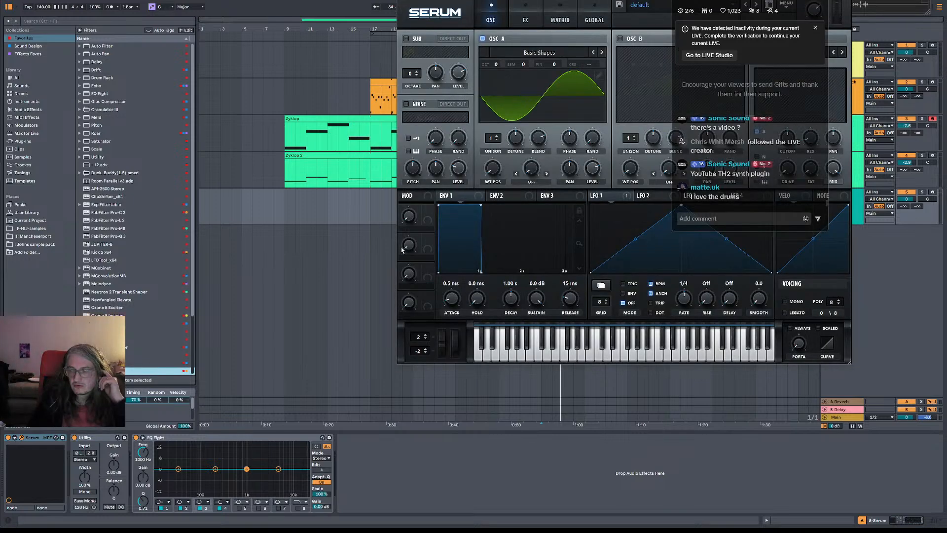
{"action": "left_click_drag", "start_coordinate": [631, 0], "coordinate": [420, 5]}
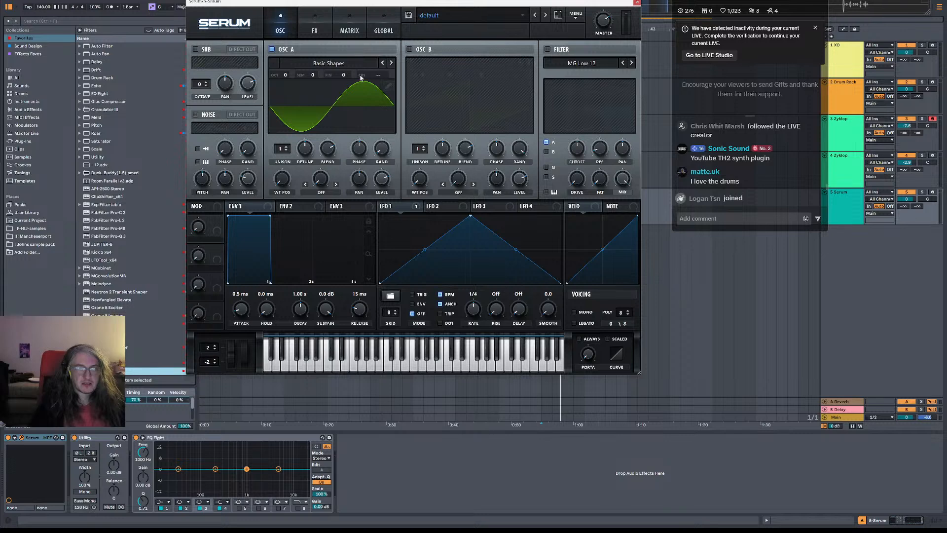
Enable Serum's OSC B, load the Basic Shapes wavetable and raise its octave to +2.
{"action": "left_click", "coordinate": [409, 50]}
{"action": "left_click", "coordinate": [450, 61]}
{"action": "mouse_move", "coordinate": [472, 100]}
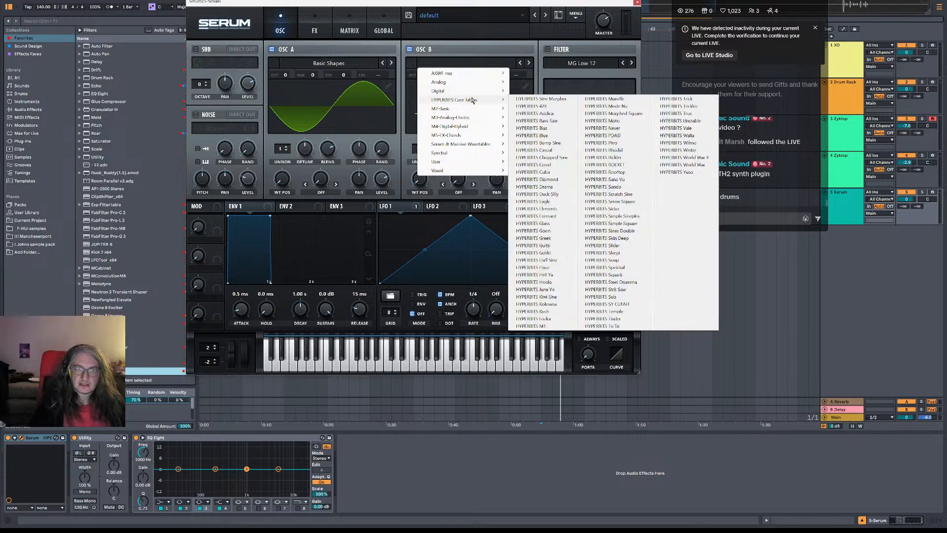
{"action": "mouse_move", "coordinate": [469, 82]}
{"action": "left_click", "coordinate": [540, 118]}
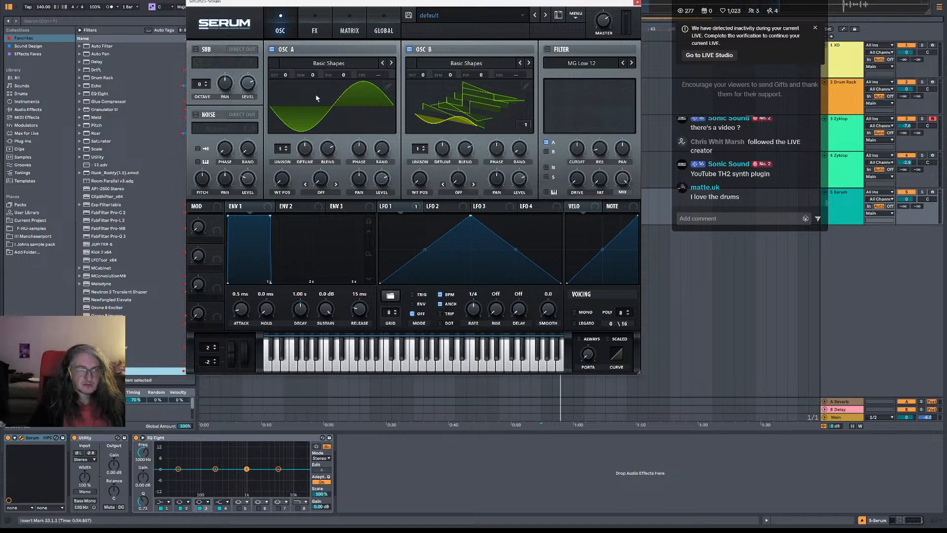
{"action": "left_click_drag", "start_coordinate": [425, 77], "coordinate": [426, 62]}
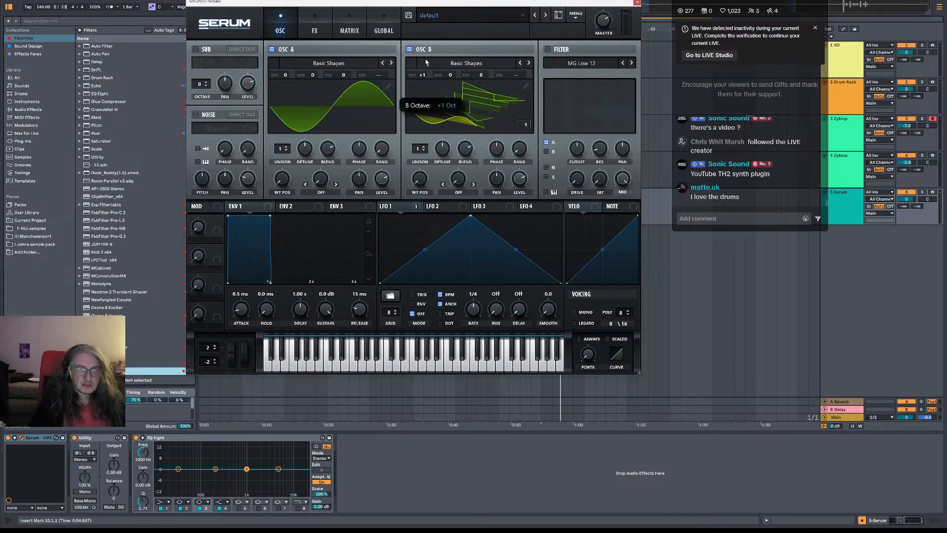
Route LFO 1 to master tuning in Serum's modulation matrix and reshape LFO 1 into a descending ramp.
{"action": "left_click", "coordinate": [319, 29]}
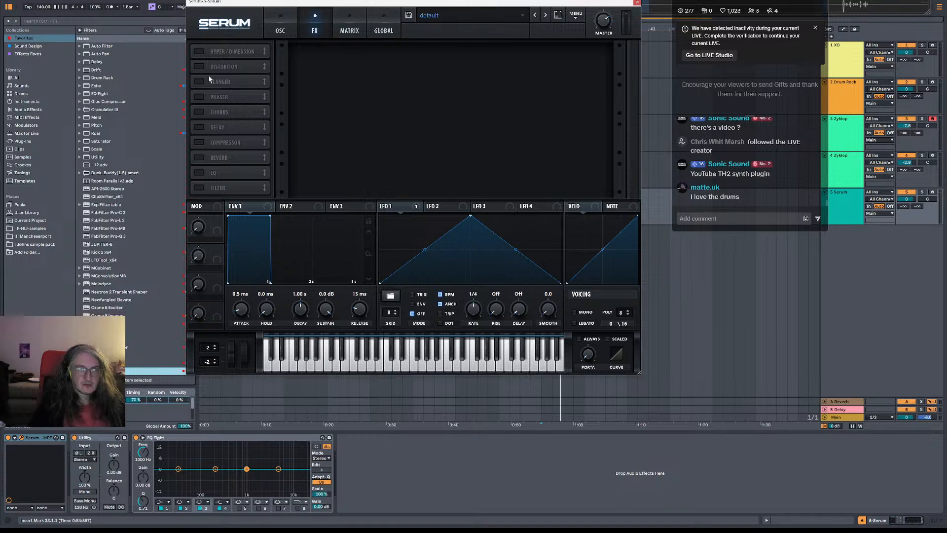
{"action": "left_click", "coordinate": [345, 27]}
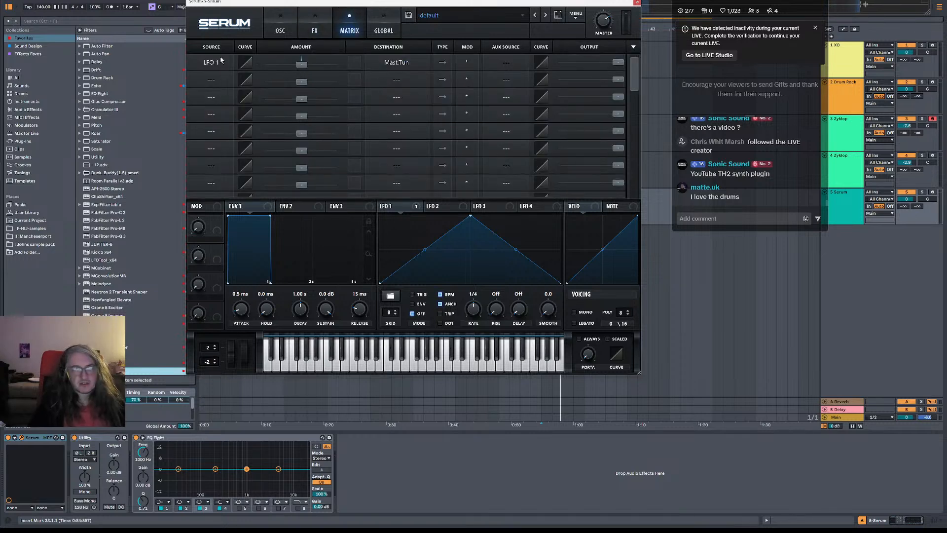
{"action": "left_click_drag", "start_coordinate": [471, 216], "coordinate": [298, 183]}
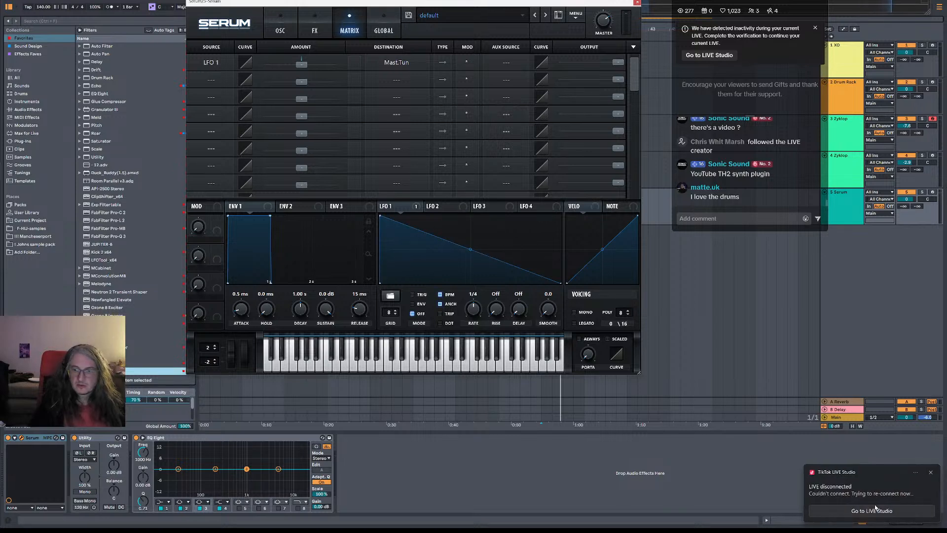
{"action": "left_click", "coordinate": [872, 509]}
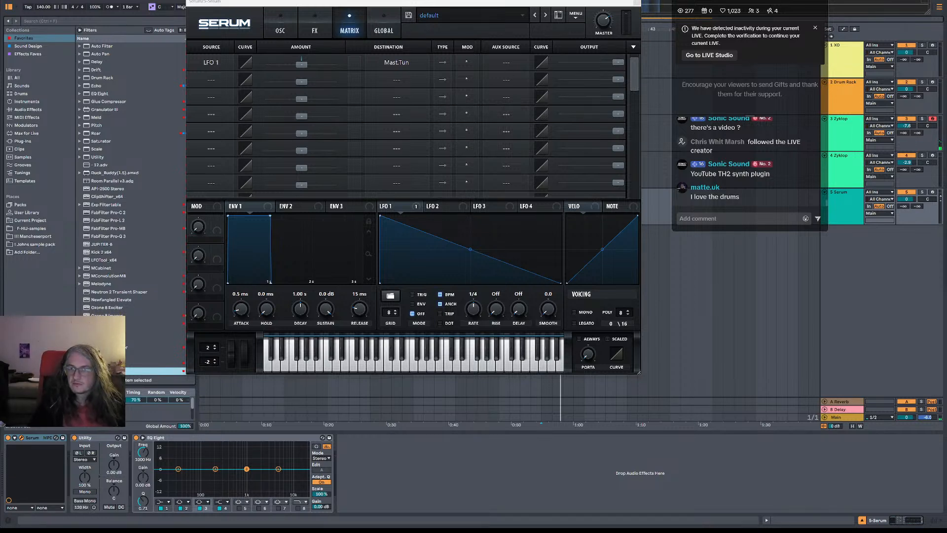
Arm the Serum track, give LFO 1 a slight positive master tuning amount and set its rate to 4 bars.
{"action": "left_click", "coordinate": [933, 193]}
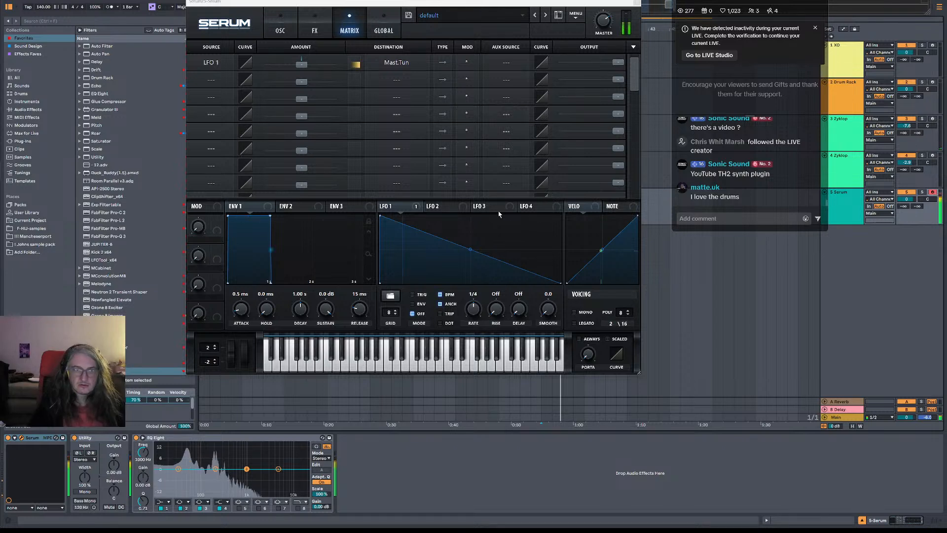
{"action": "left_click_drag", "start_coordinate": [302, 63], "coordinate": [309, 64]}
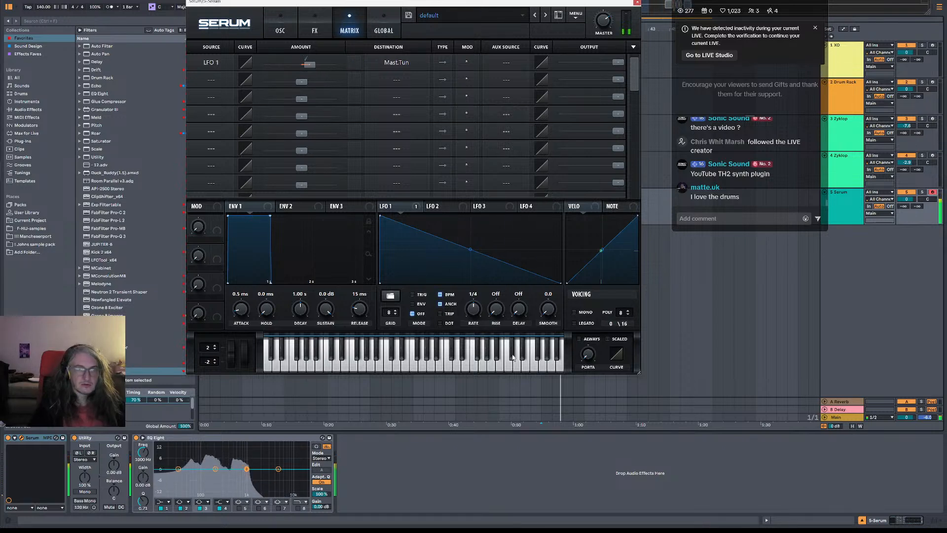
{"action": "left_click_drag", "start_coordinate": [473, 309], "coordinate": [475, 329]}
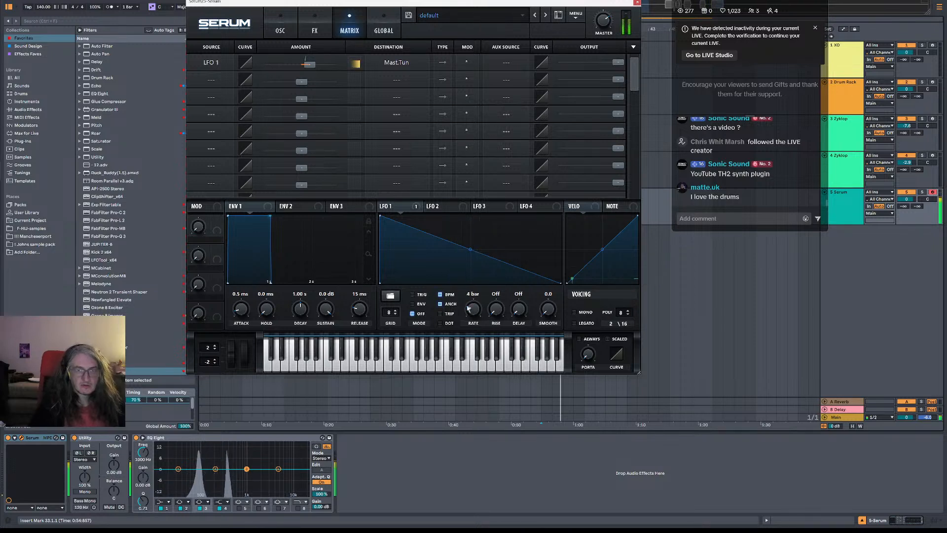
{"action": "left_click_drag", "start_coordinate": [312, 66], "coordinate": [306, 68]}
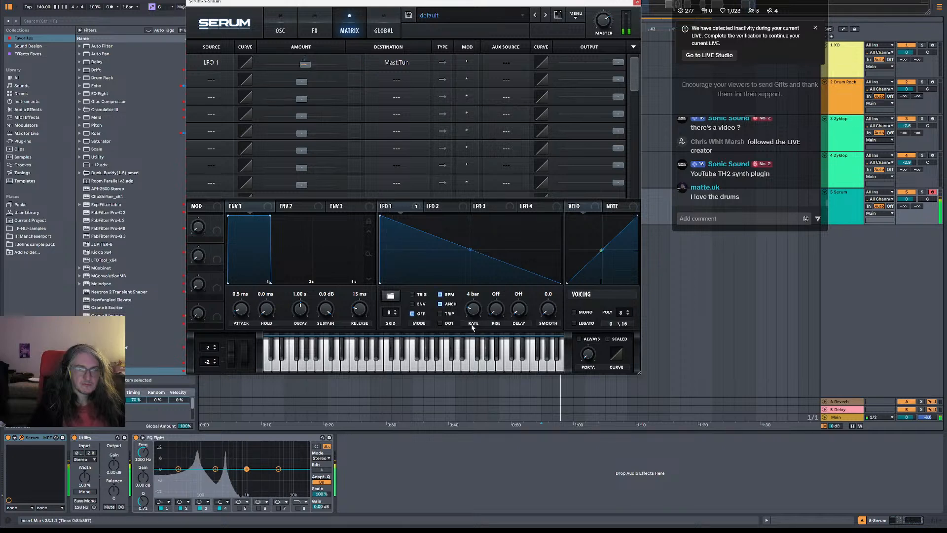
Set LFO 1 to trigger mode and reduce the output of its master tuning modulation to about half.
{"action": "left_click", "coordinate": [426, 295]}
{"action": "left_click_drag", "start_coordinate": [615, 63], "coordinate": [561, 67]}
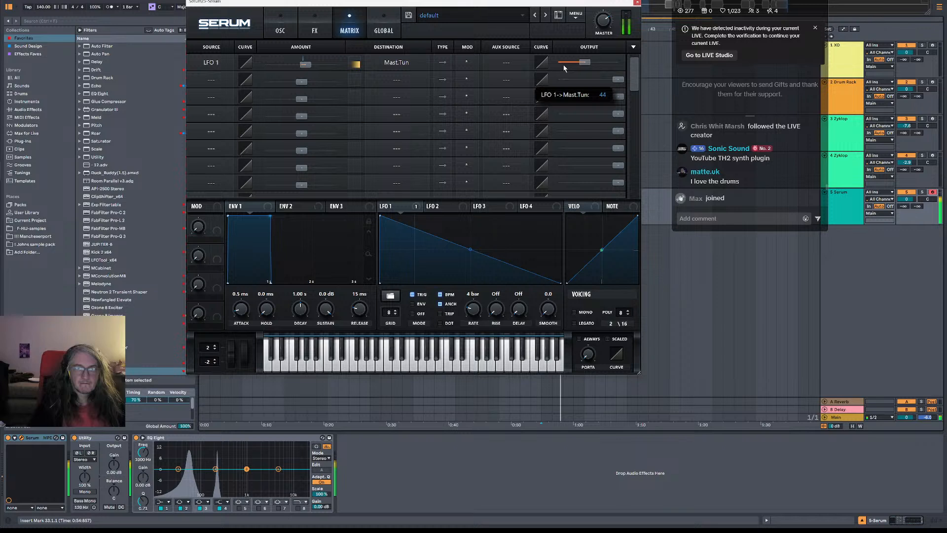
{"action": "left_click_drag", "start_coordinate": [568, 68], "coordinate": [572, 68]}
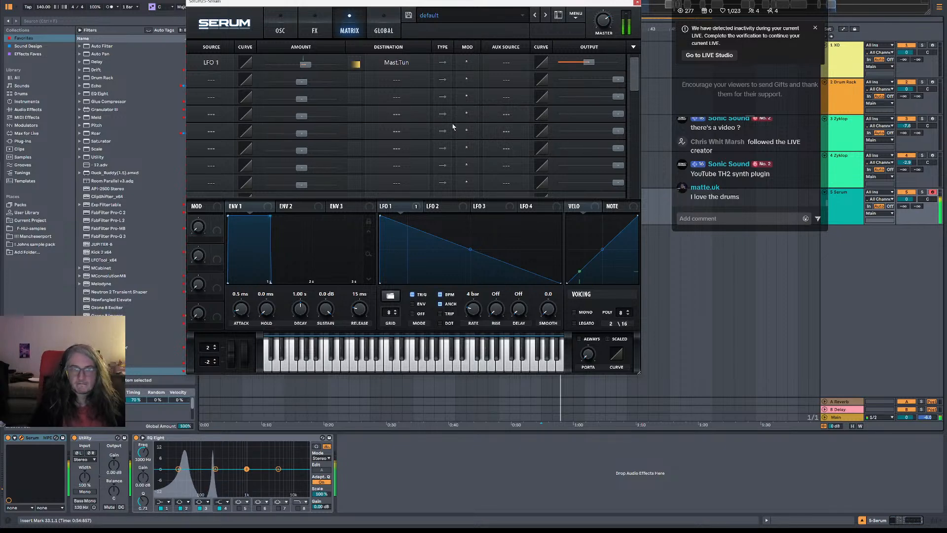
Route LFO 2 to master tuning in the second row of Serum's modulation matrix.
{"action": "left_click", "coordinate": [280, 27]}
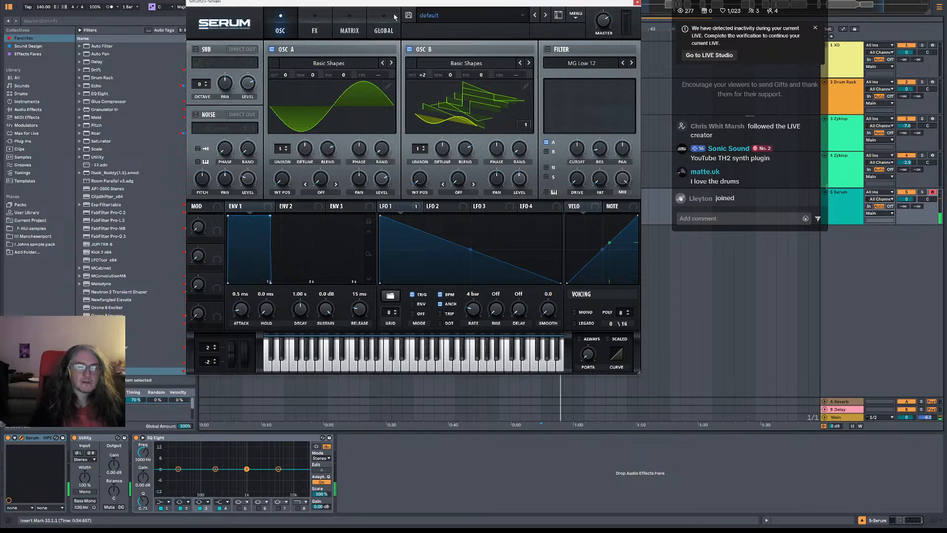
{"action": "left_click", "coordinate": [313, 29]}
{"action": "left_click", "coordinate": [434, 206]}
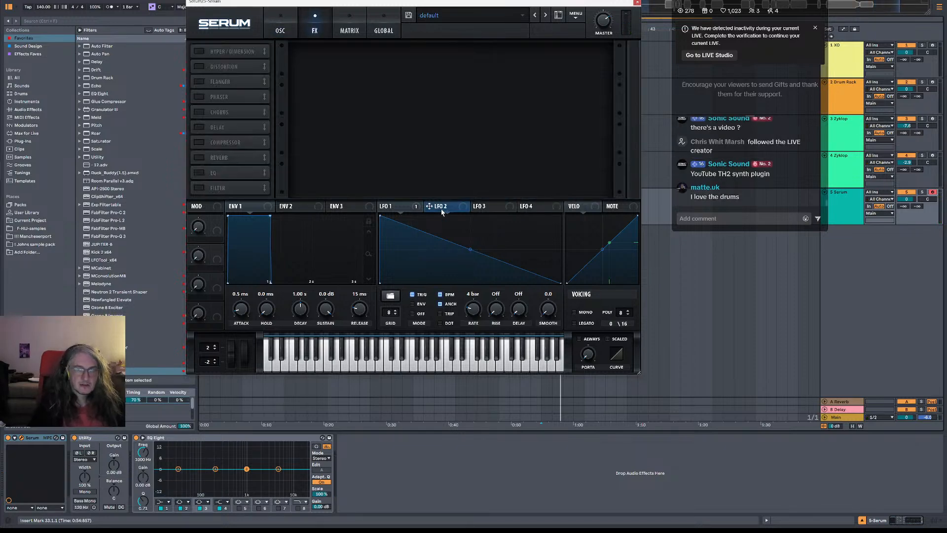
{"action": "left_click", "coordinate": [358, 30]}
{"action": "left_click", "coordinate": [212, 79]}
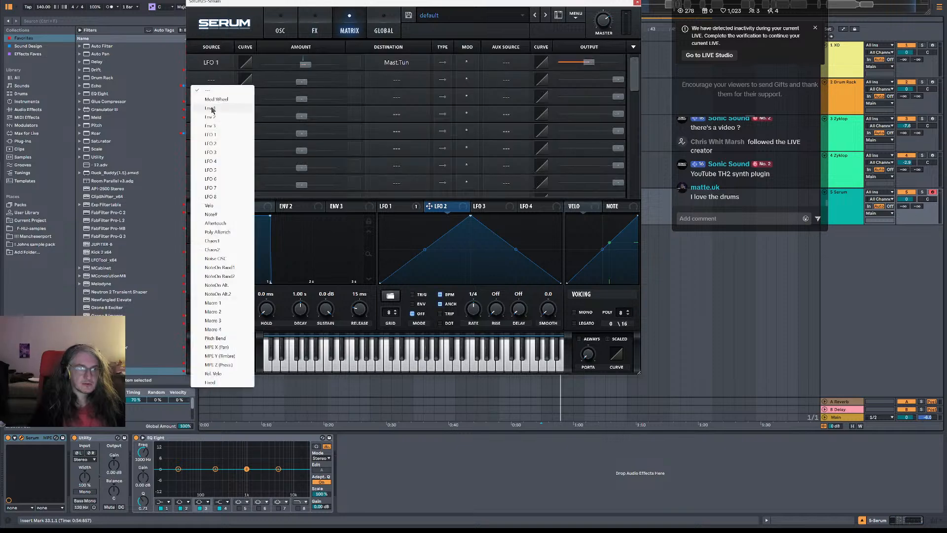
{"action": "left_click", "coordinate": [225, 144]}
{"action": "left_click", "coordinate": [402, 78]}
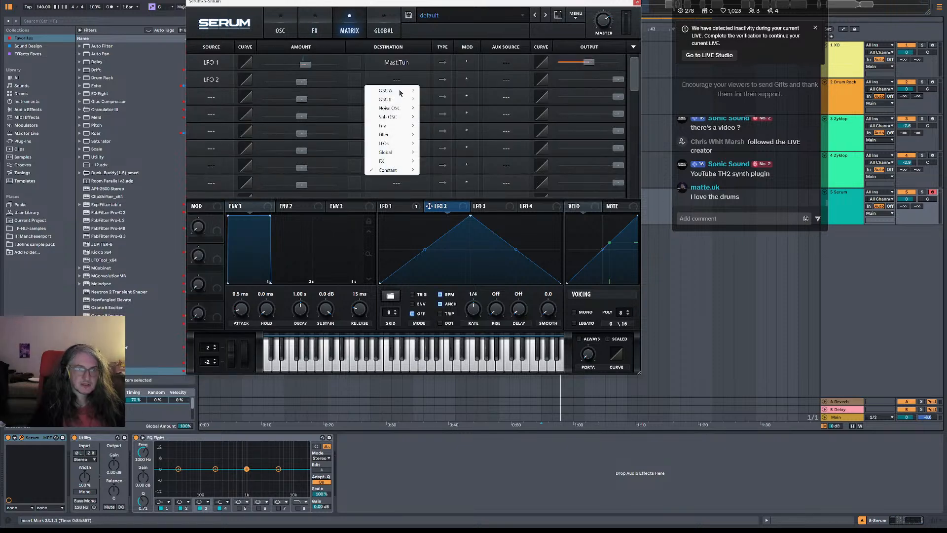
{"action": "left_click", "coordinate": [444, 158]}
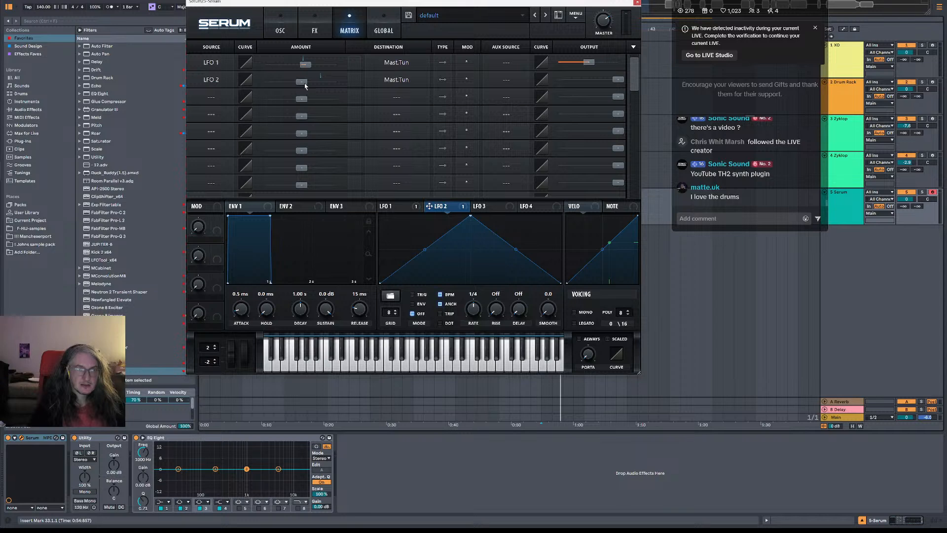
Set LFO 2's master tuning modulation amount to 4, reduce its output, and set LFO 2 to trigger mode at a 1/8 rate.
{"action": "left_click_drag", "start_coordinate": [304, 86], "coordinate": [310, 87]}
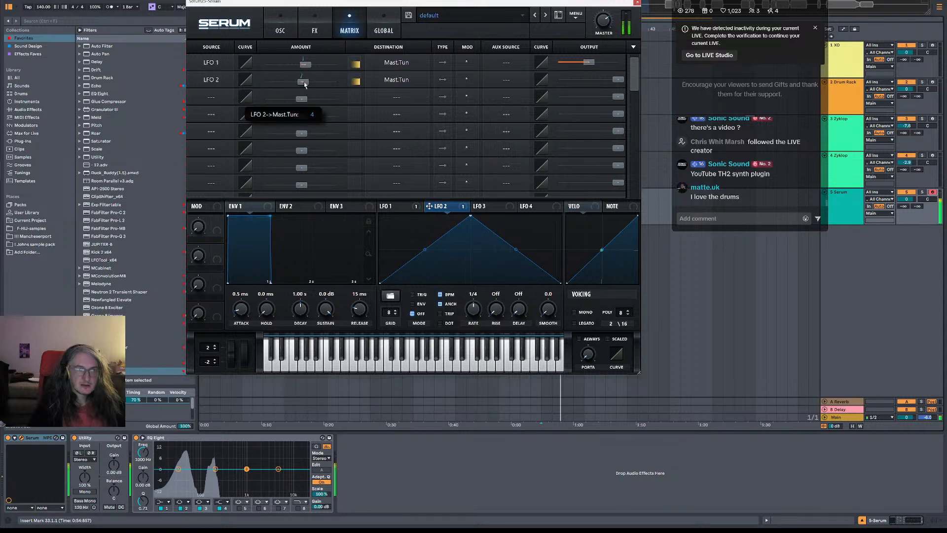
{"action": "left_click_drag", "start_coordinate": [618, 80], "coordinate": [529, 83]}
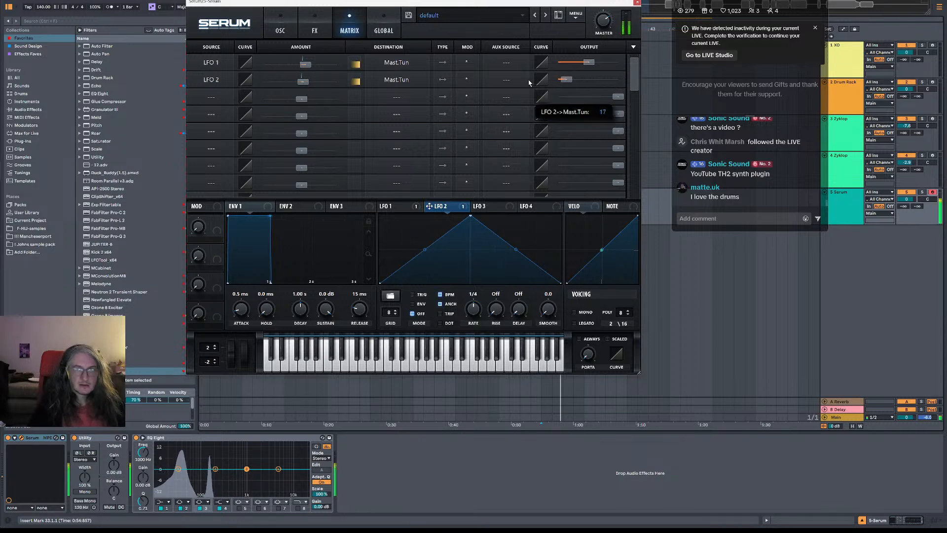
{"action": "left_click_drag", "start_coordinate": [474, 302], "coordinate": [476, 307]}
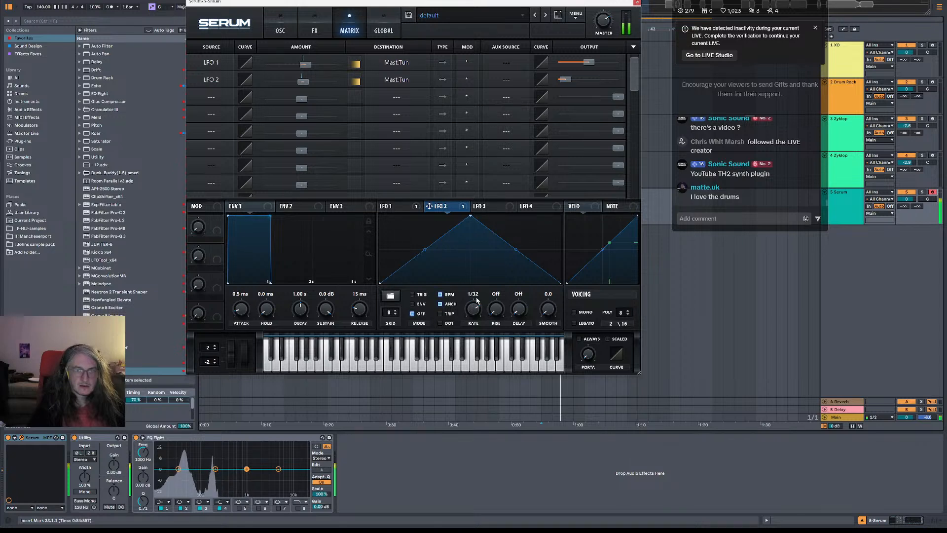
{"action": "left_click", "coordinate": [412, 294]}
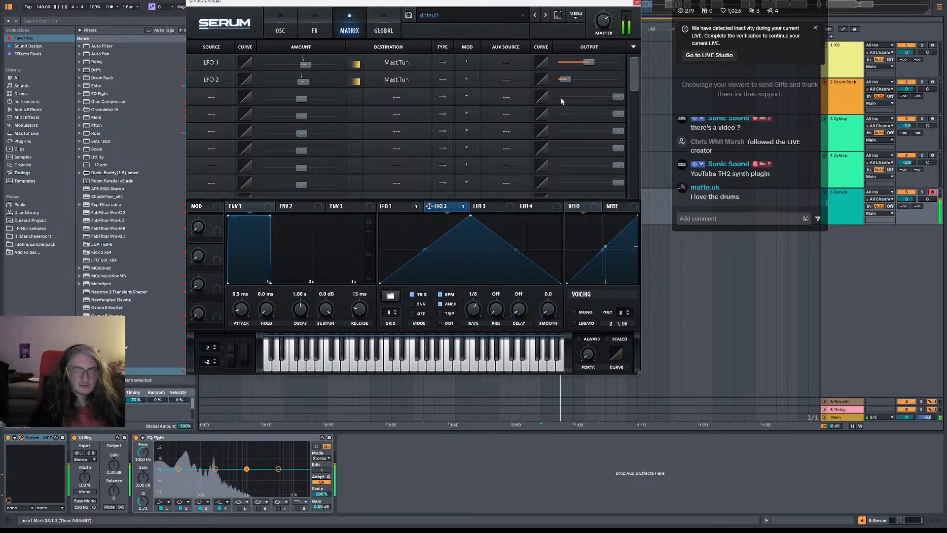
{"action": "mouse_move", "coordinate": [565, 81]}
{"action": "left_mouse_down"}
{"action": "mouse_move", "coordinate": [597, 84]}
{"action": "mouse_move", "coordinate": [567, 84]}
{"action": "left_mouse_up"}
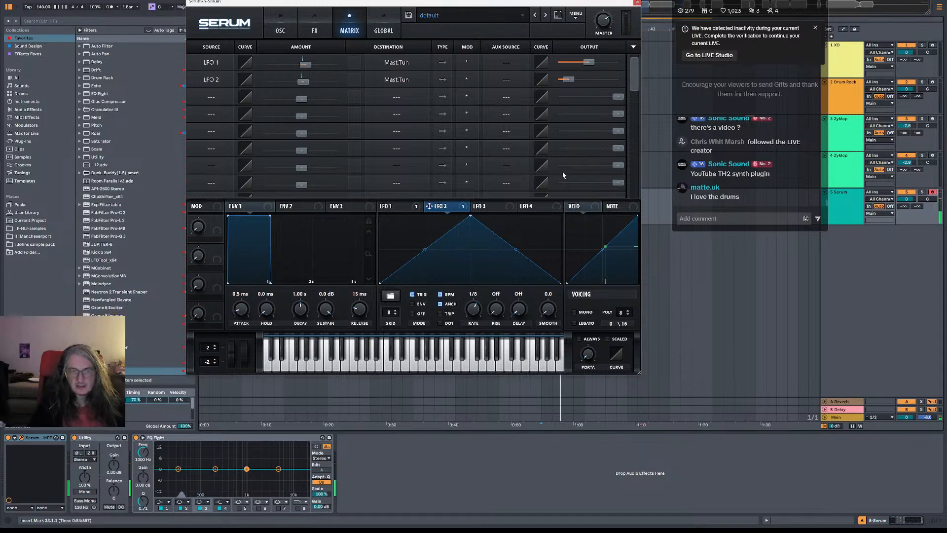
Open the VISION 4X analyser on the Main track to examine the Serum sound's frequency spectrum.
{"action": "left_click", "coordinate": [838, 416]}
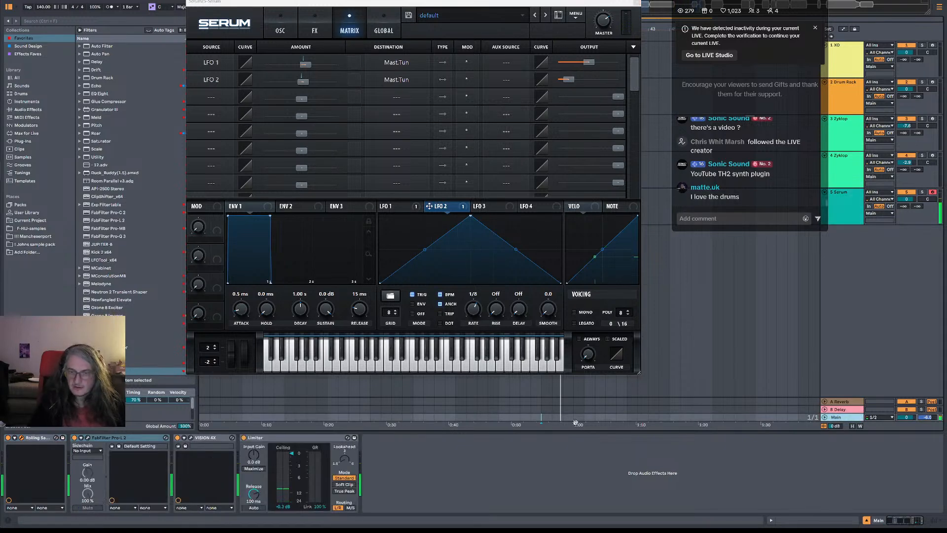
{"action": "left_click", "coordinate": [191, 437]}
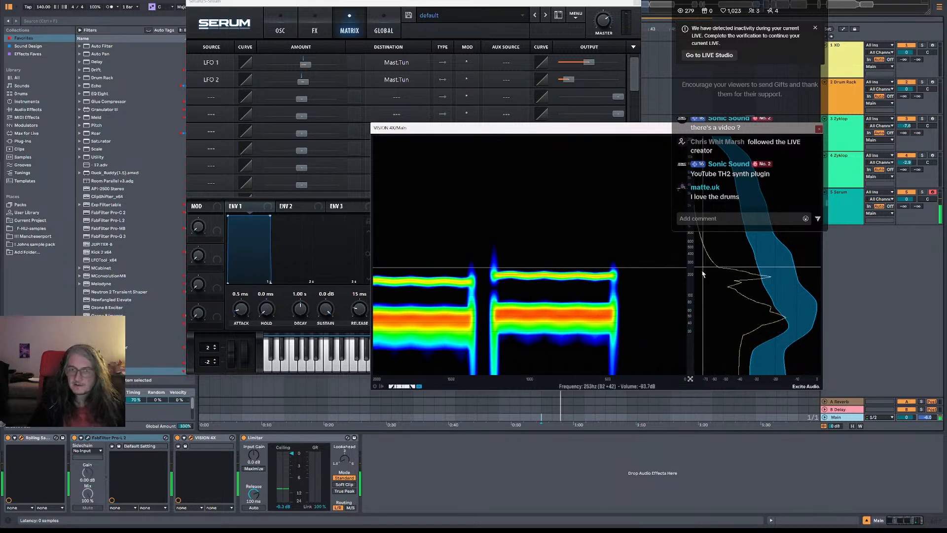
{"action": "left_click_drag", "start_coordinate": [610, 127], "coordinate": [559, 133]}
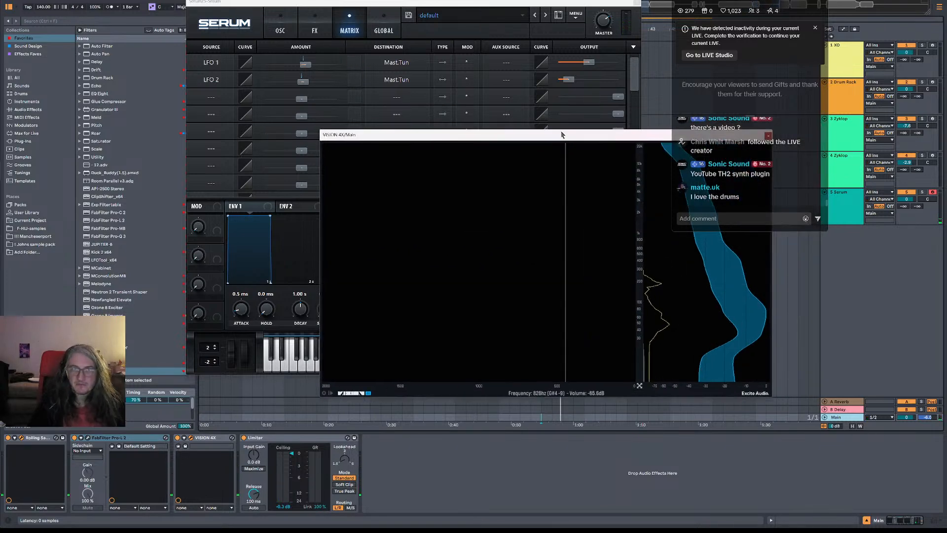
Set oscillator B's wavetable position to 3, and enable the MG Low 12 filter on both oscillators with an adjusted cutoff.
{"action": "left_click", "coordinate": [280, 25]}
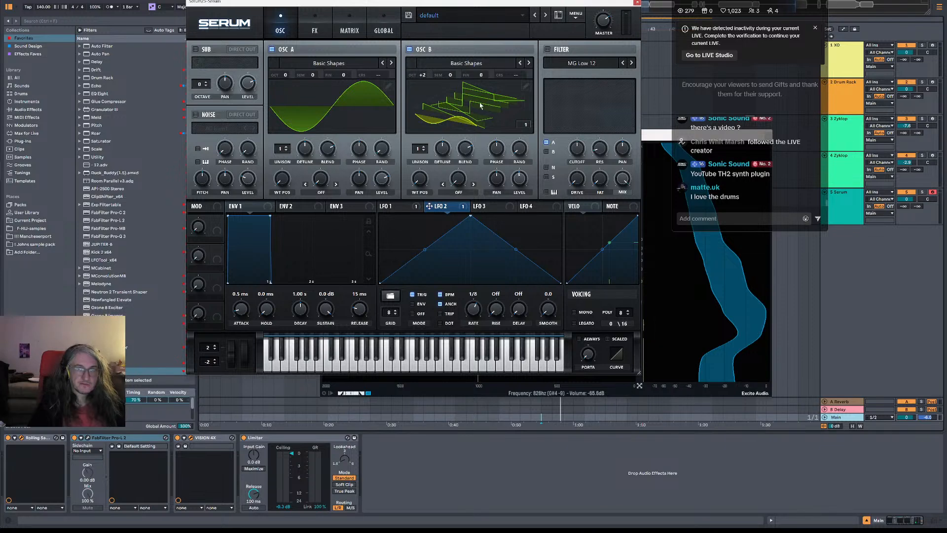
{"action": "left_click_drag", "start_coordinate": [419, 178], "coordinate": [427, 160]}
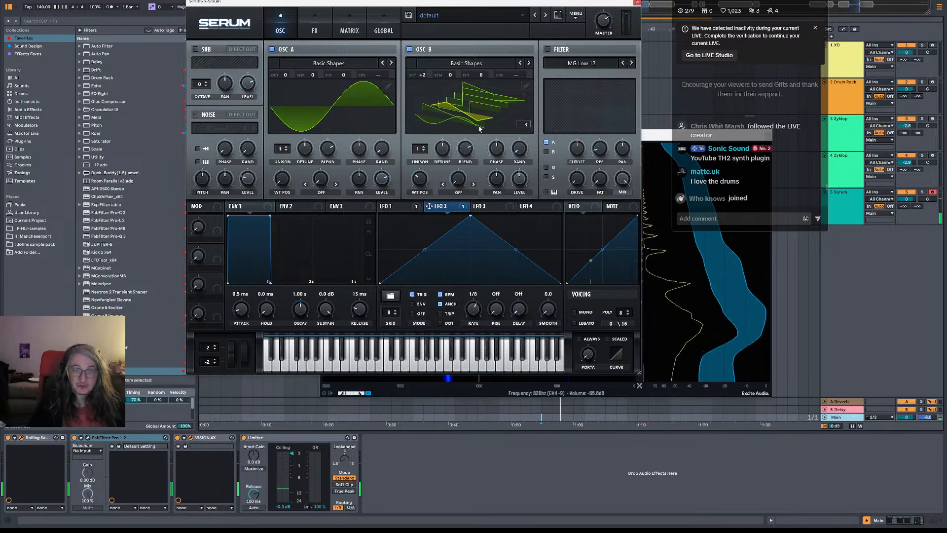
{"action": "left_click", "coordinate": [547, 49]}
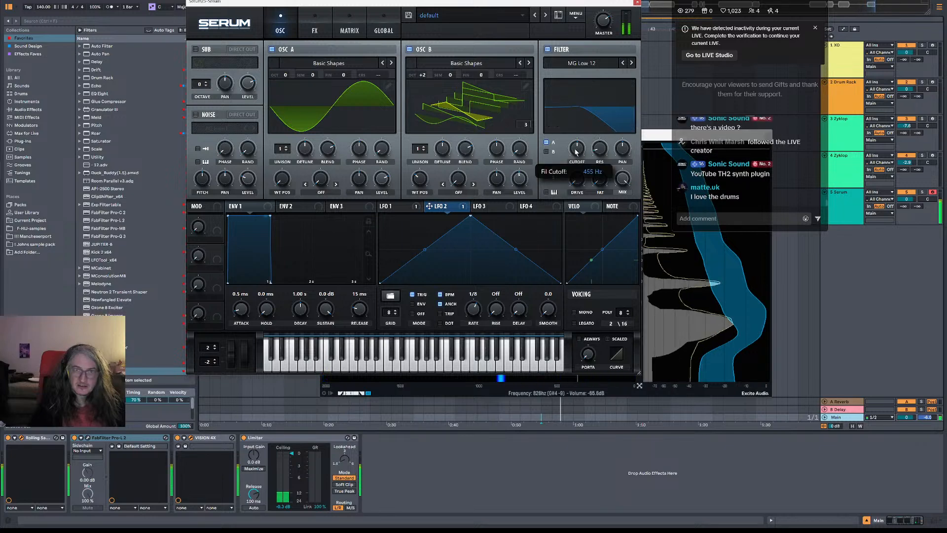
{"action": "left_click_drag", "start_coordinate": [583, 144], "coordinate": [583, 154]}
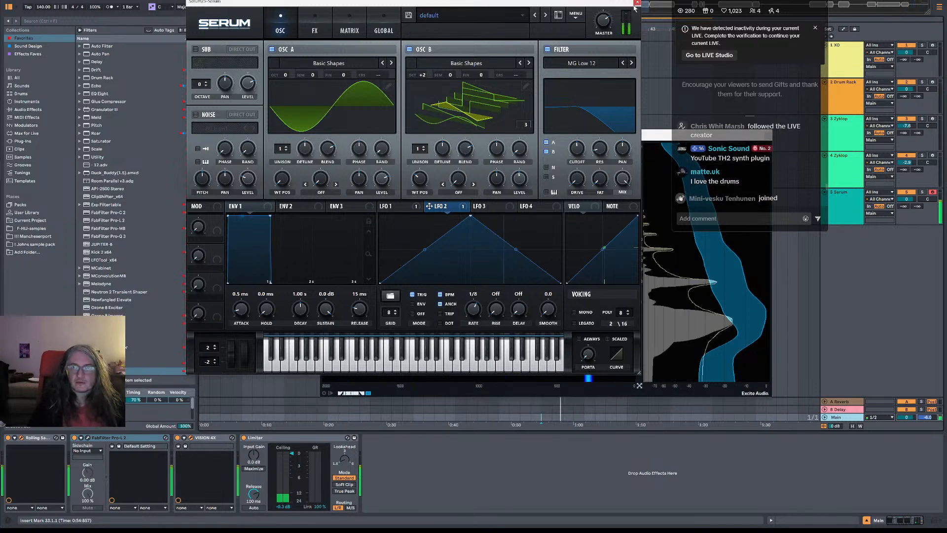
Close the Serum synth window and the VISION 4X analyser window.
{"action": "left_click", "coordinate": [637, 3]}
{"action": "left_click_drag", "start_coordinate": [640, 135], "coordinate": [523, 143]}
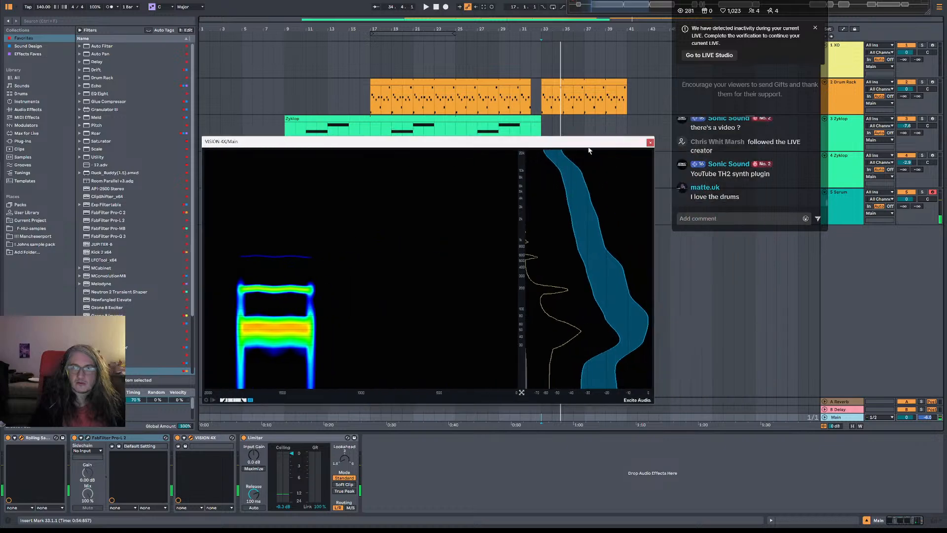
{"action": "left_click", "coordinate": [650, 144]}
Listen to short passages of the arrangement around bars 30 and 31 and from bar 25.
{"action": "left_click", "coordinate": [556, 141]}
{"action": "left_click", "coordinate": [510, 26]}
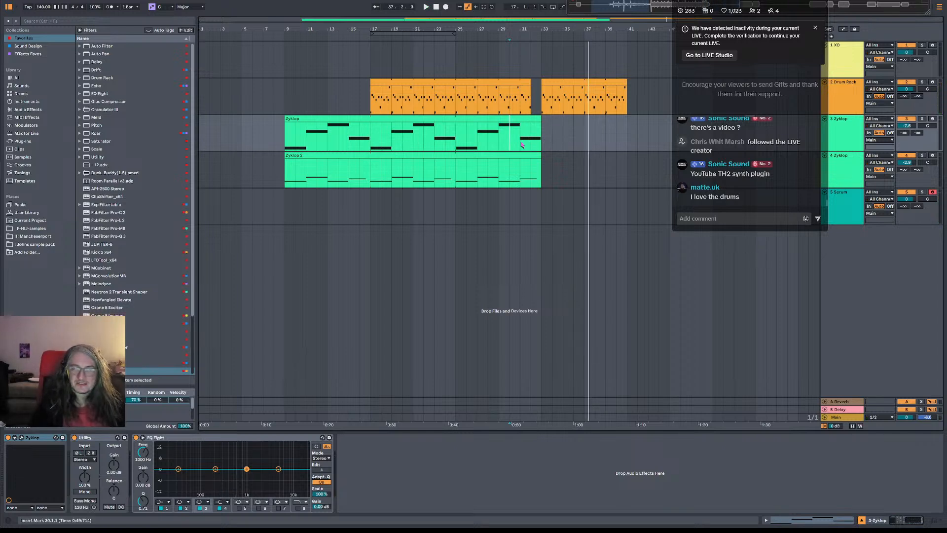
{"action": "key", "text": "space"}
{"action": "key", "text": "space"}
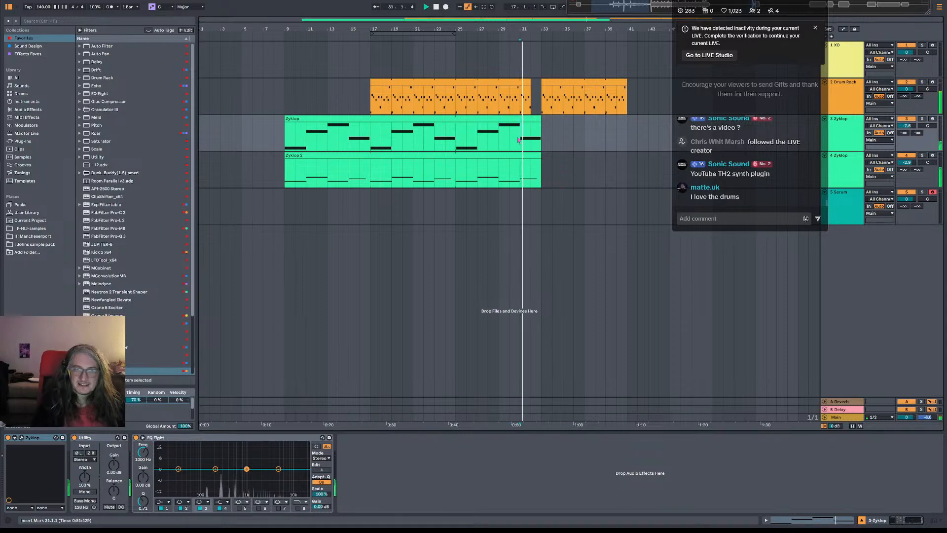
{"action": "left_click", "coordinate": [456, 150]}
{"action": "key", "text": "space"}
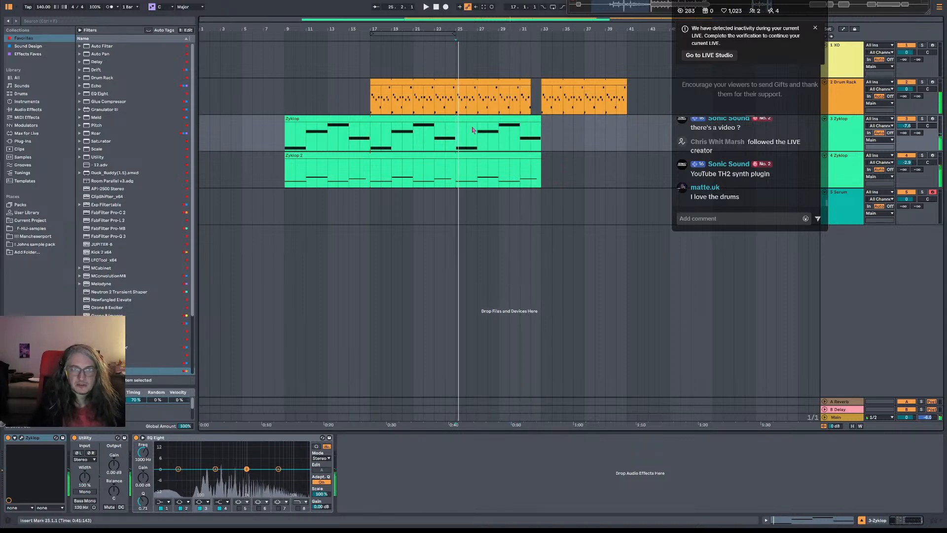
{"action": "key", "text": "space"}
Examine the notes in the Zyklop 2 and Zyklop clips, and play the arrangement from bar 33.
{"action": "double_click", "coordinate": [471, 165]}
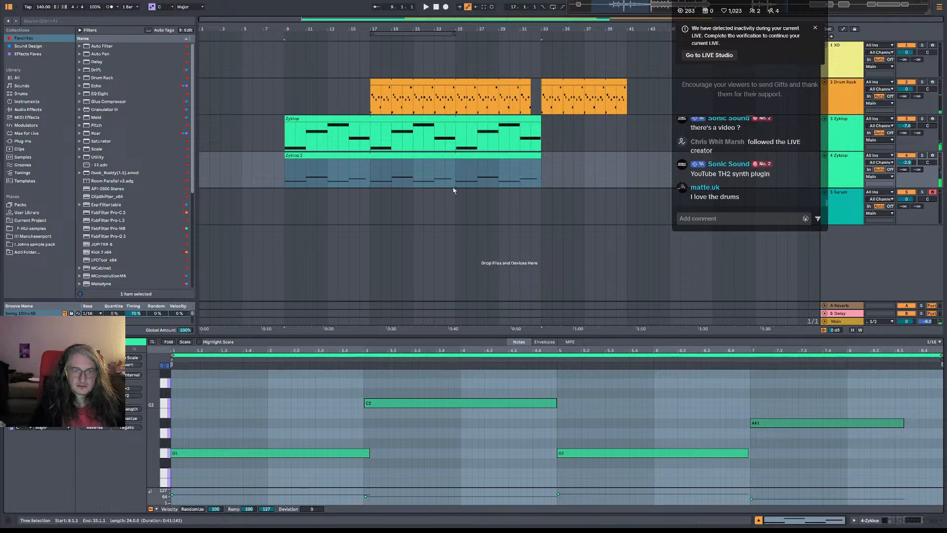
{"action": "left_click", "coordinate": [459, 120]}
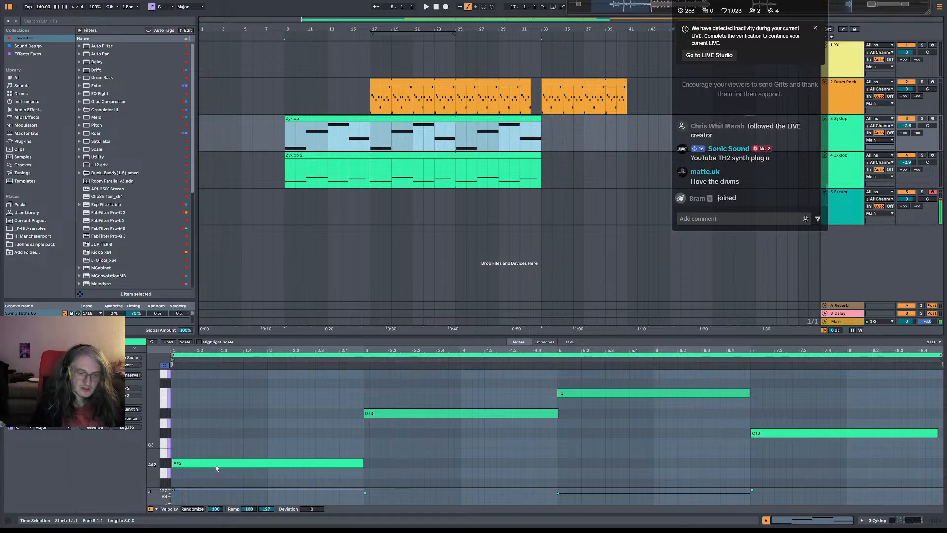
{"action": "left_click", "coordinate": [544, 134]}
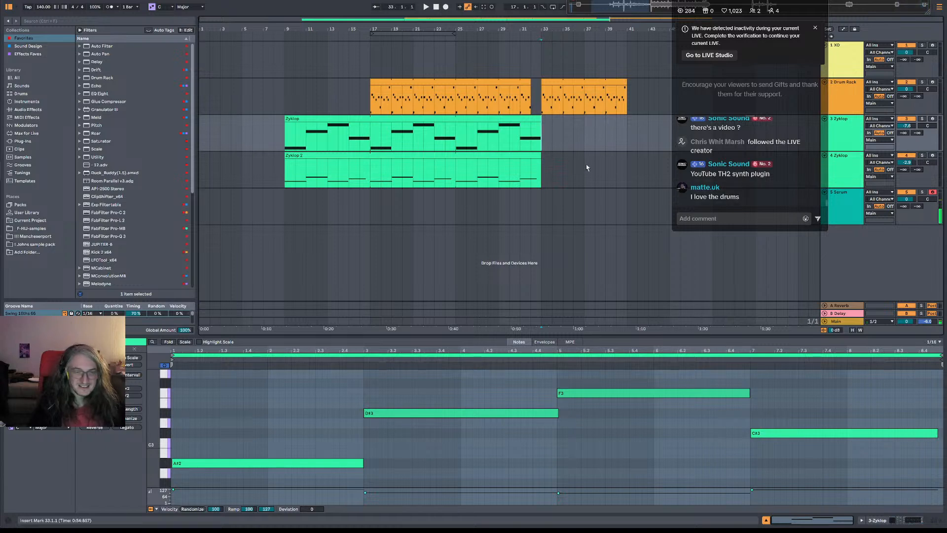
{"action": "key", "text": "space"}
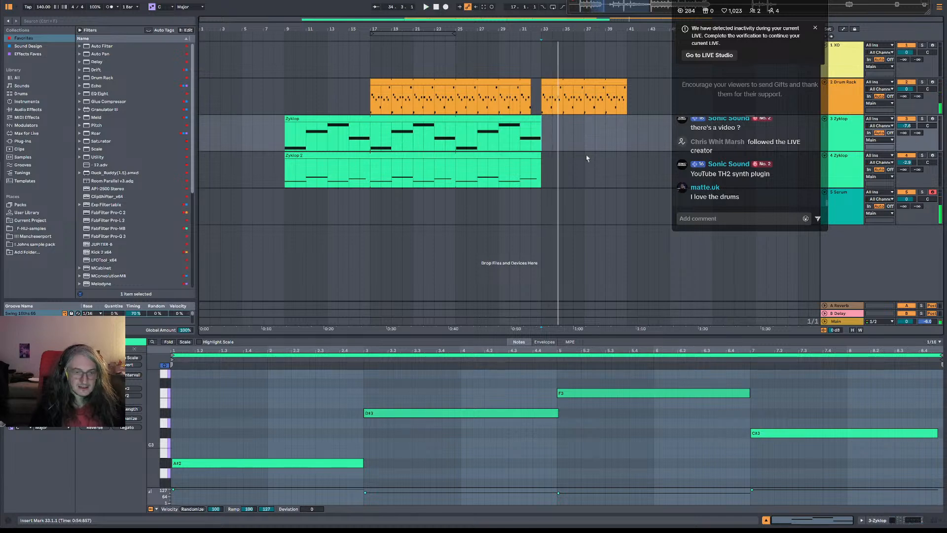
{"action": "key", "text": "space"}
{"action": "key", "text": "space"}
{"action": "key", "text": "space"}
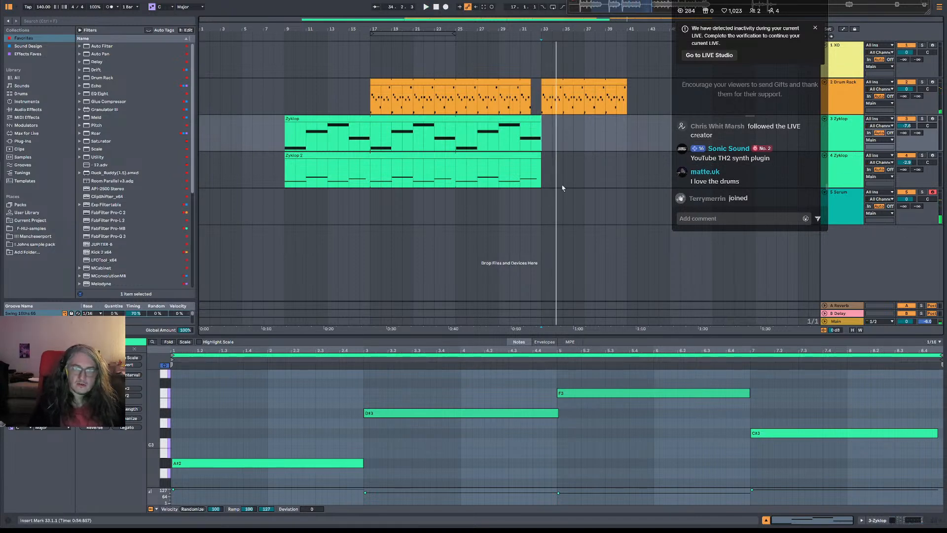
Place the insert marker at bar 31 on the Serum track and rehearse the part over playback.
{"action": "left_click", "coordinate": [522, 204]}
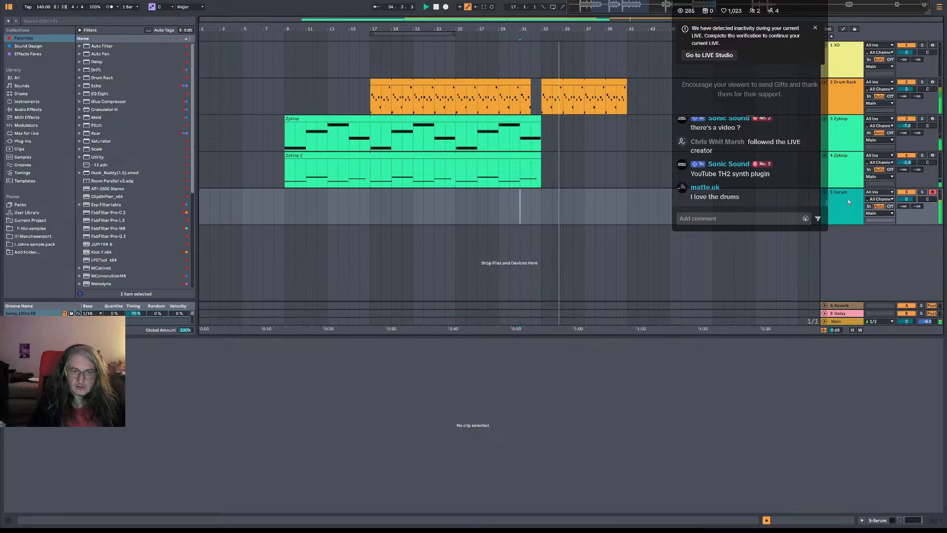
{"action": "key", "text": "space"}
{"action": "key", "text": "space"}
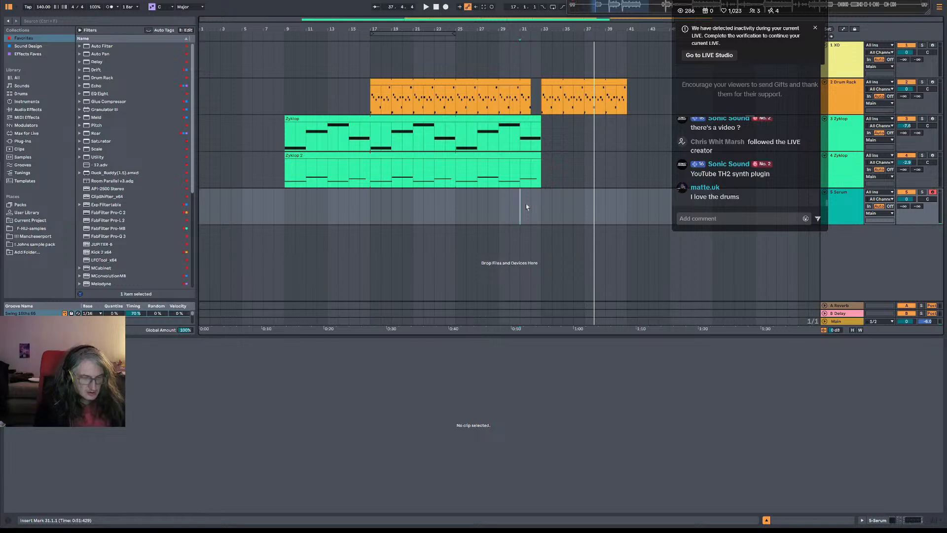
{"action": "key", "text": "space"}
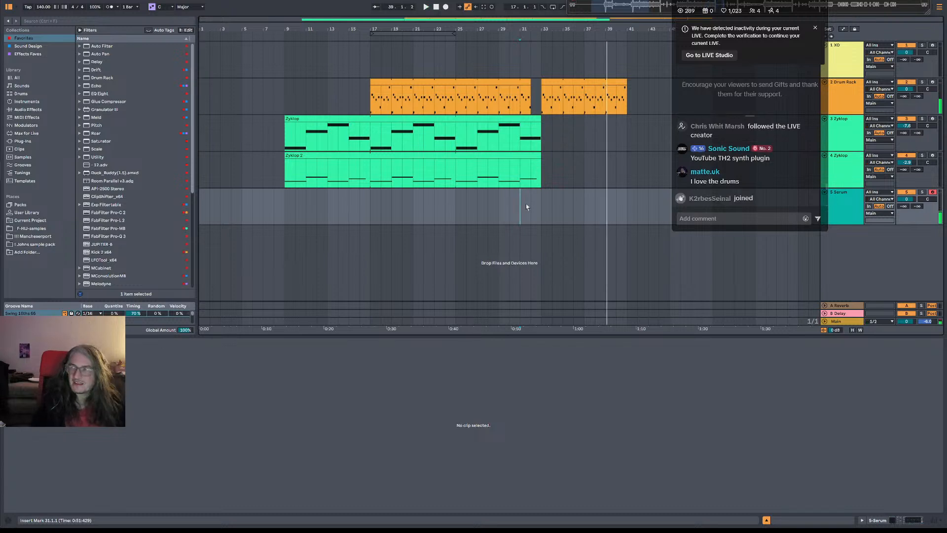
Record a MIDI clip on the Serum track from bar 31, and trim it to span bars 33 to 37.
{"action": "left_click", "coordinate": [446, 7]}
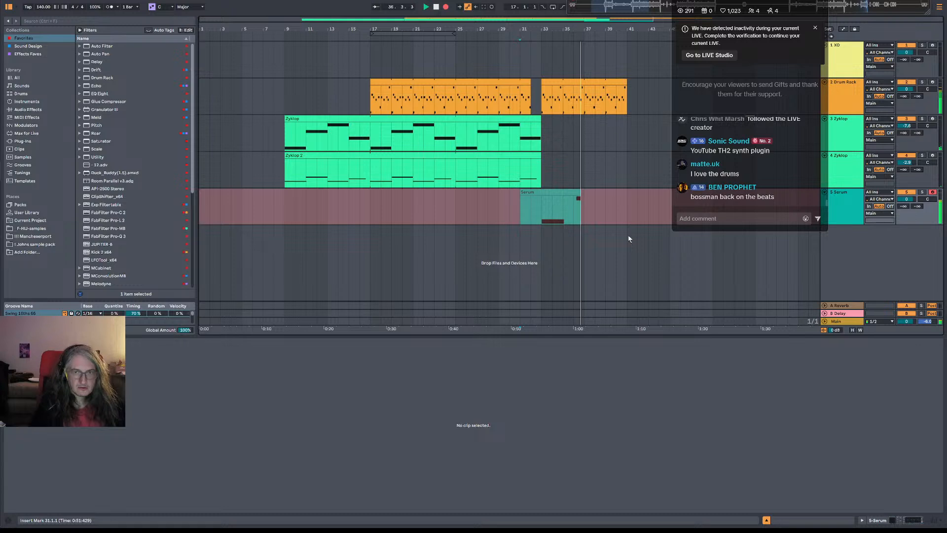
{"action": "key", "text": "space"}
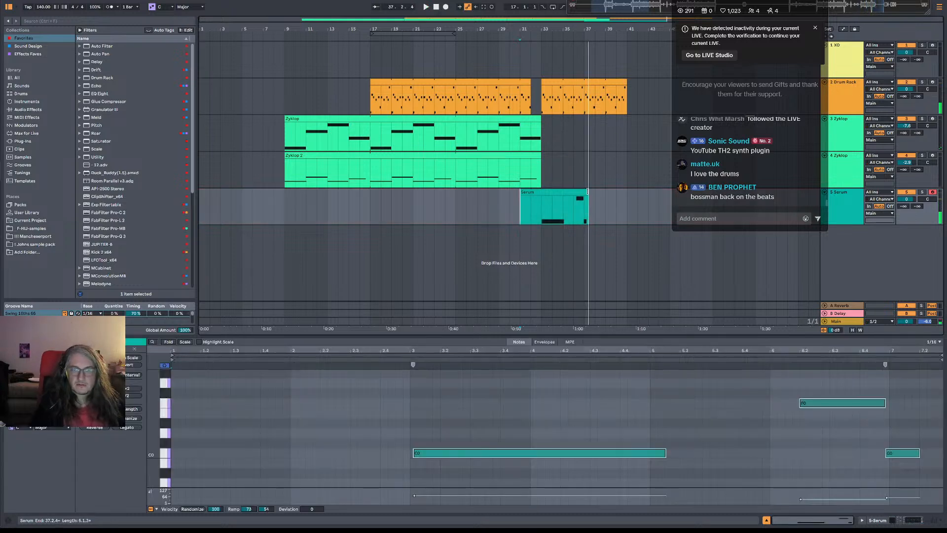
{"action": "left_click_drag", "start_coordinate": [587, 190], "coordinate": [583, 191]}
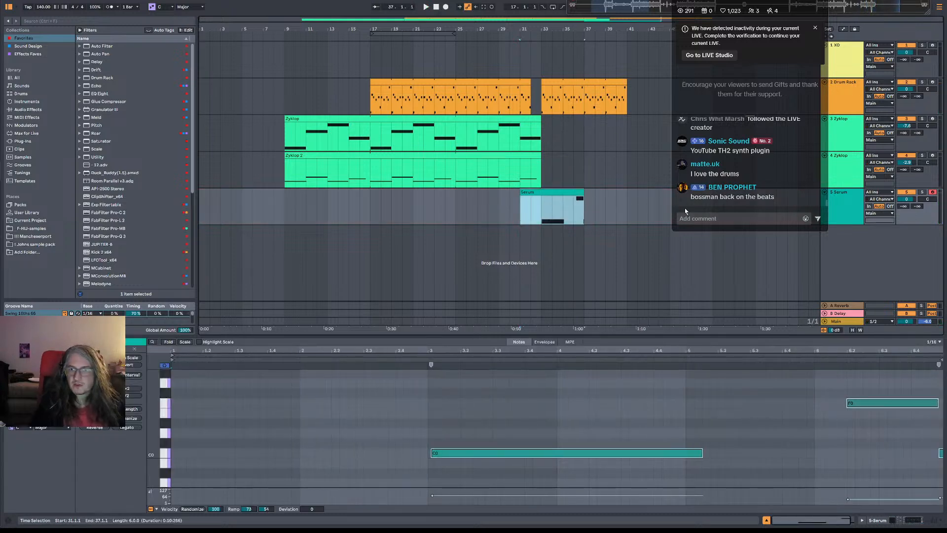
{"action": "left_click_drag", "start_coordinate": [526, 193], "coordinate": [542, 192]}
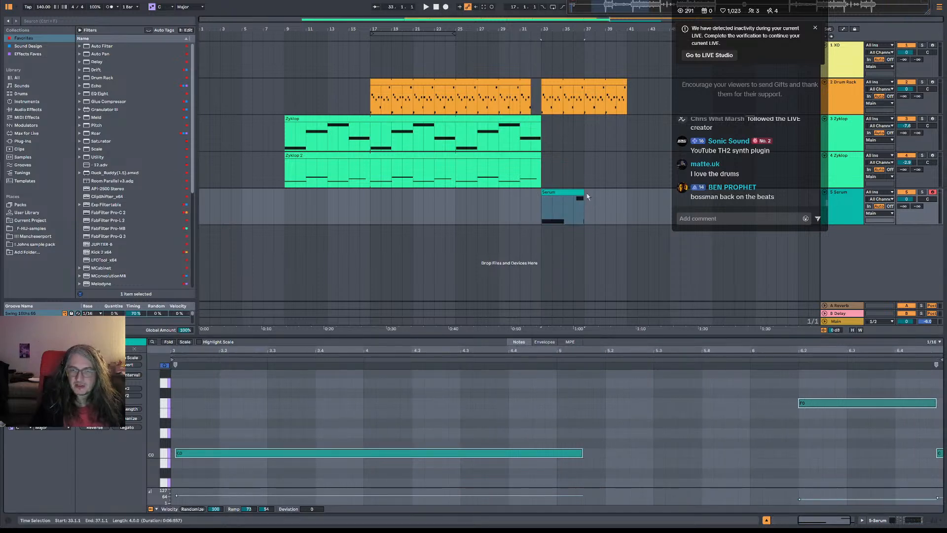
Delete the stray C0 note at the end of the Serum clip.
{"action": "left_click", "coordinate": [849, 205]}
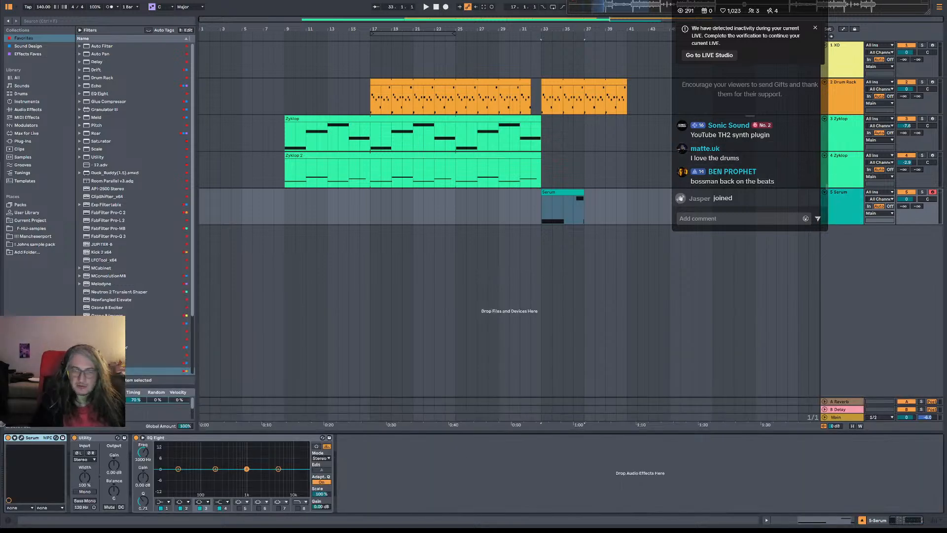
{"action": "left_click", "coordinate": [568, 197]}
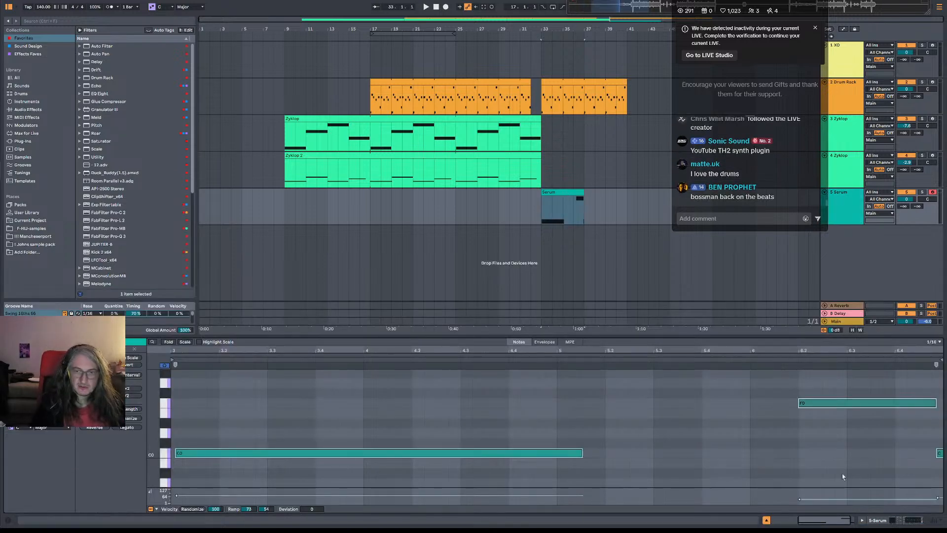
{"action": "left_click", "coordinate": [912, 404]}
{"action": "left_click", "coordinate": [924, 280]}
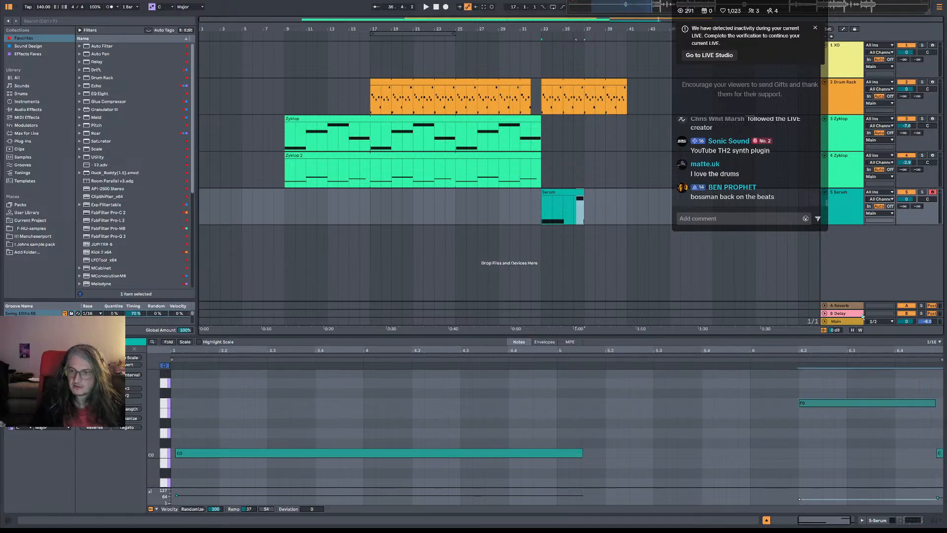
{"action": "left_click_drag", "start_coordinate": [912, 429], "coordinate": [941, 467]}
{"action": "key", "text": "Delete"}
Move the Serum clip's long C0 note to the clip start at bar 33, and check it by playing from bar 29.
{"action": "key", "text": "space"}
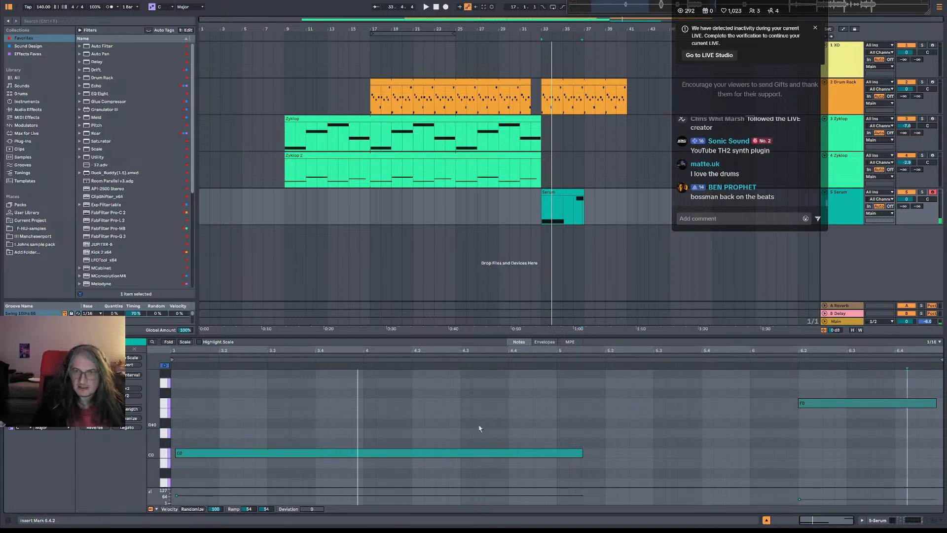
{"action": "left_click_drag", "start_coordinate": [232, 455], "coordinate": [229, 456]}
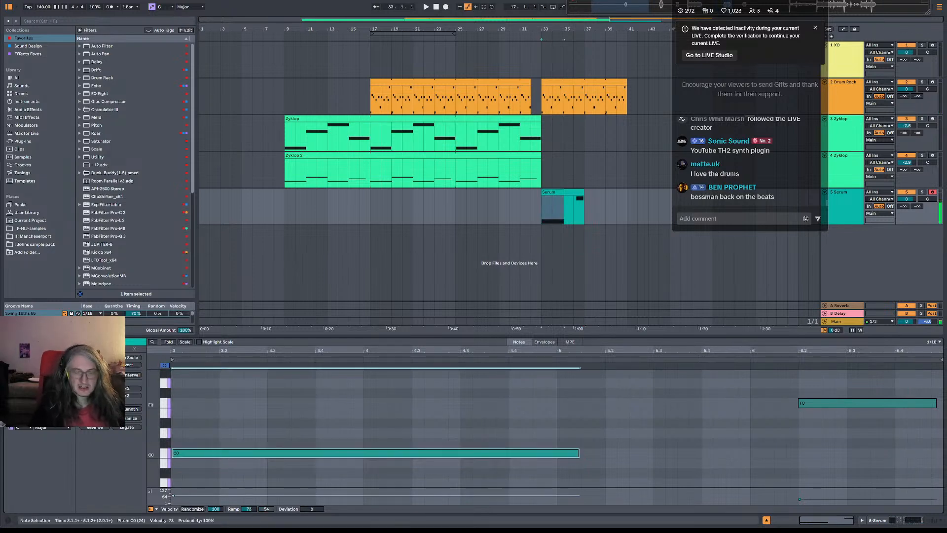
{"action": "left_click", "coordinate": [501, 183]}
{"action": "key", "text": "space"}
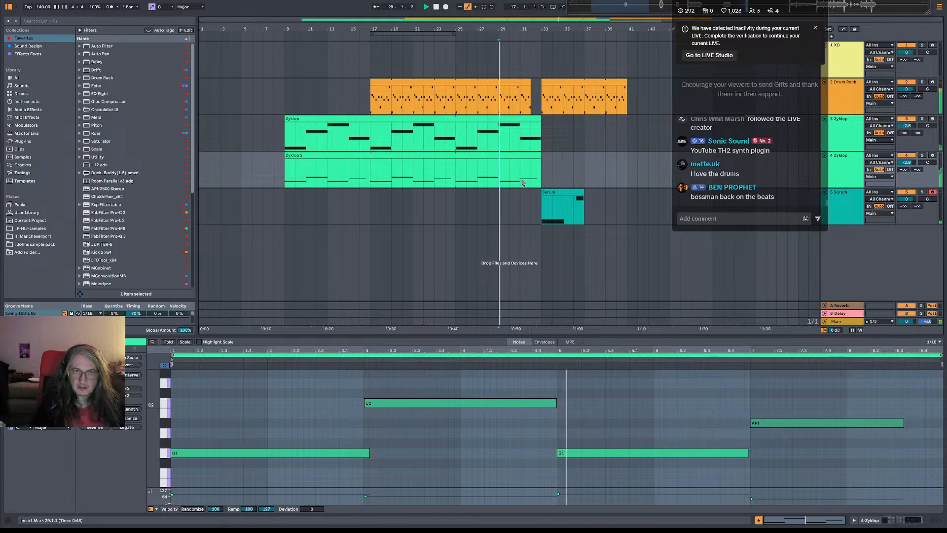
{"action": "left_click", "coordinate": [545, 194]}
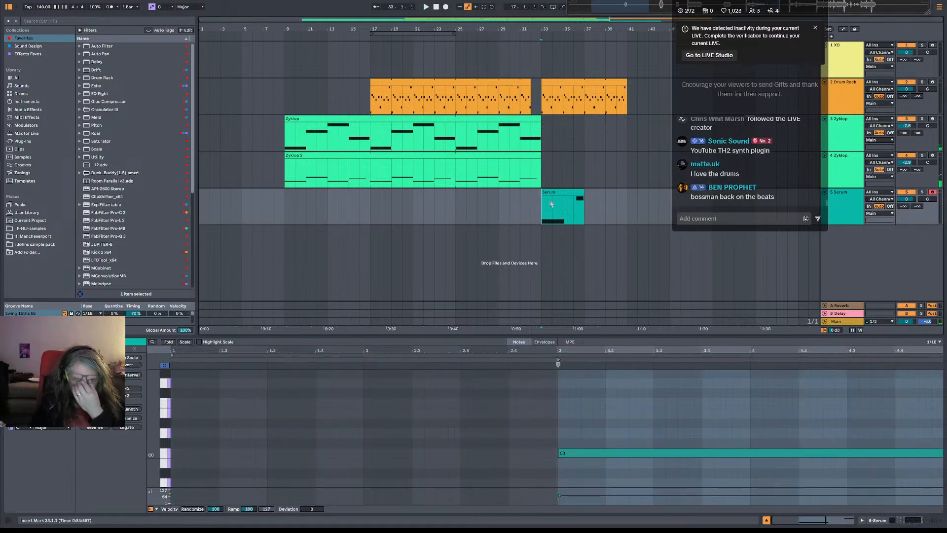
Play the arrangement from bar 9, and open the drum clip that starts at bar 17 for note editing.
{"action": "key", "text": "space"}
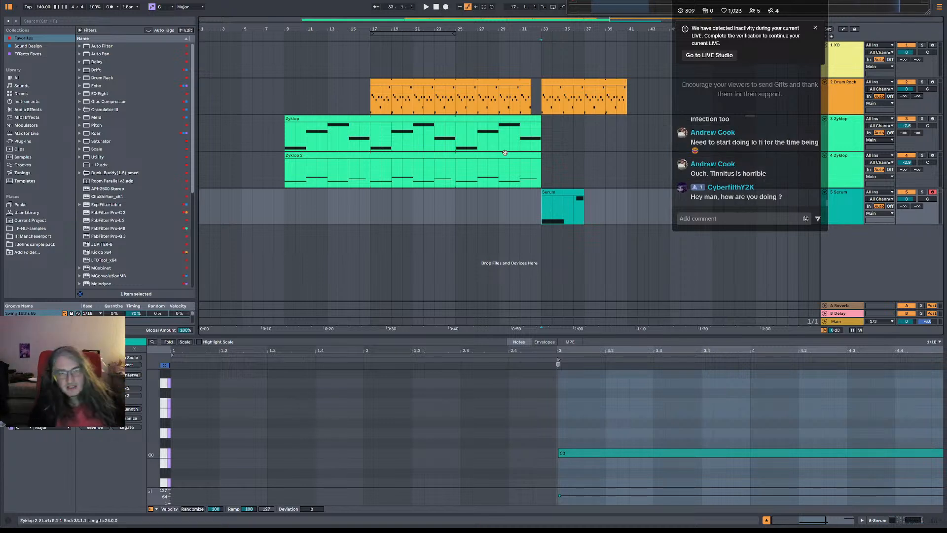
{"action": "left_click", "coordinate": [285, 178]}
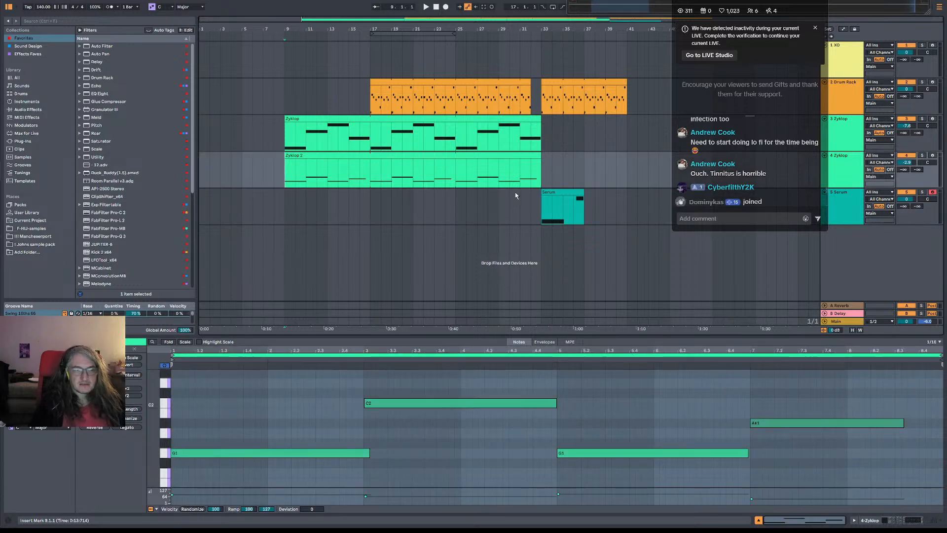
{"action": "key", "text": "space"}
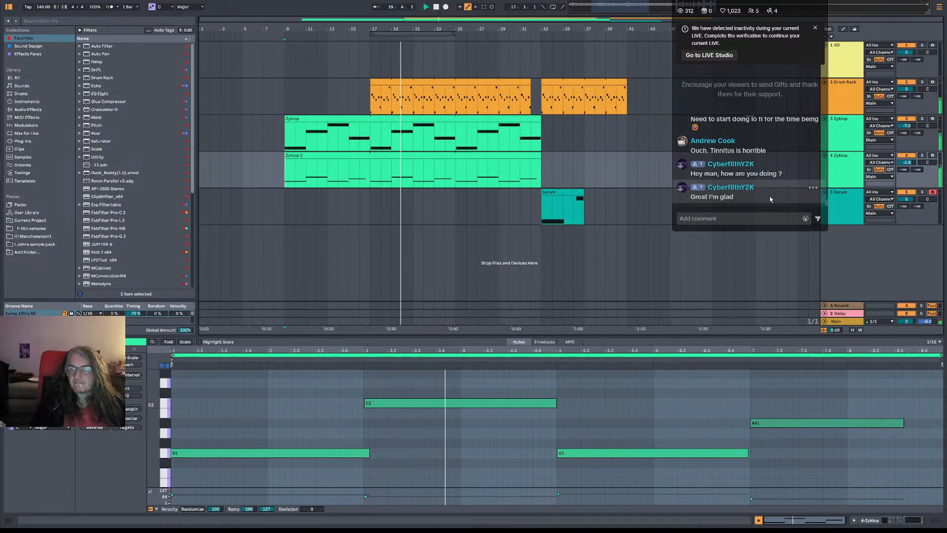
{"action": "left_click", "coordinate": [447, 96]}
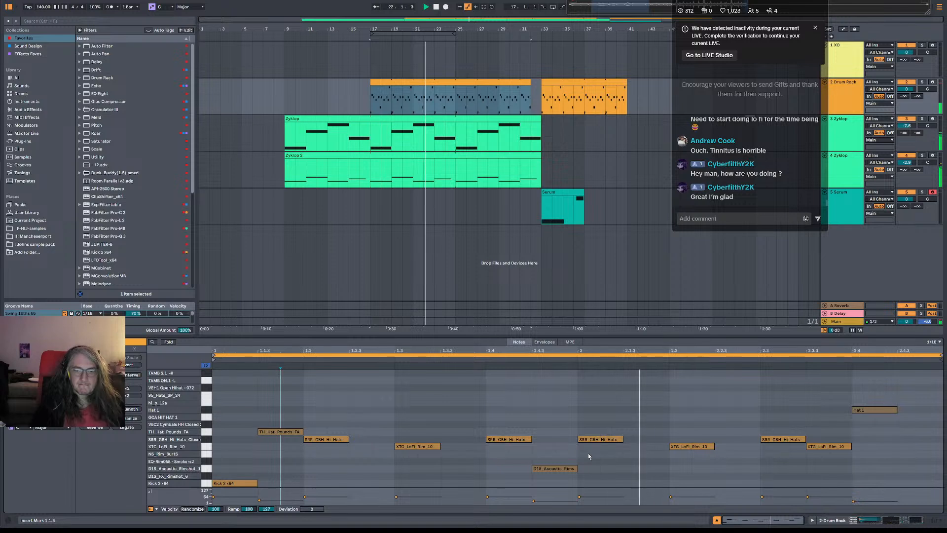
Try the SRR GBH hi-hat note at 1.4.2 and the acoustic rimshot at 1.4 in the drum pattern during playback.
{"action": "left_click_drag", "start_coordinate": [509, 440], "coordinate": [531, 440]}
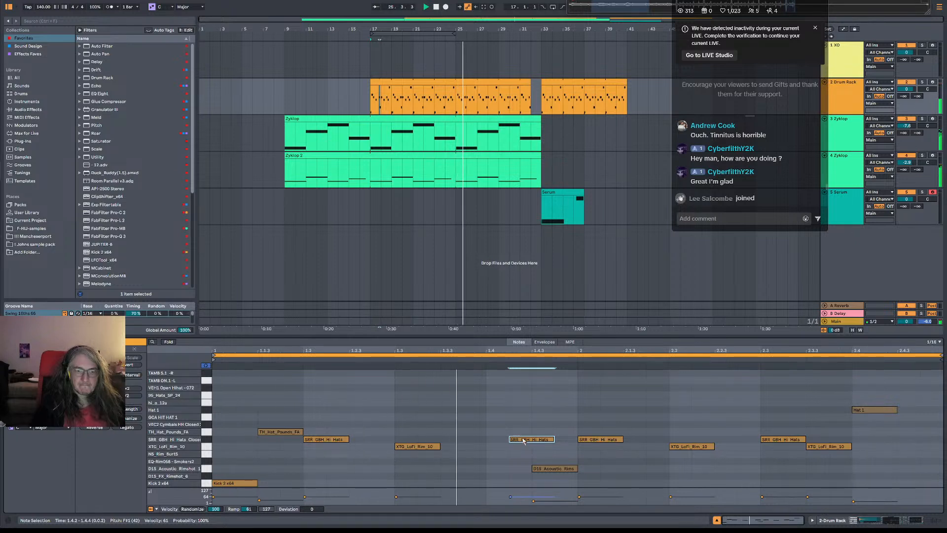
{"action": "key", "text": "space"}
{"action": "left_click_drag", "start_coordinate": [523, 440], "coordinate": [501, 441]}
{"action": "left_click_drag", "start_coordinate": [543, 469], "coordinate": [502, 471]}
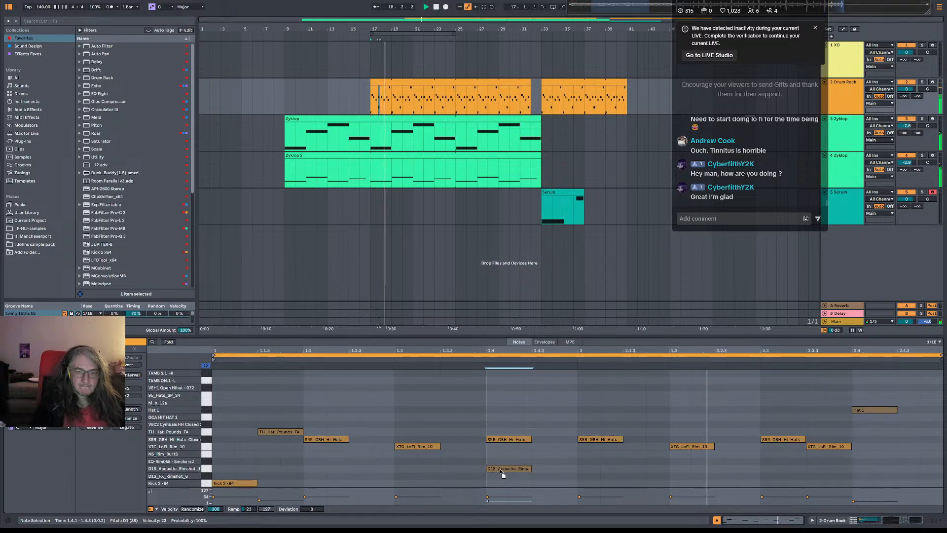
{"action": "key", "text": "space"}
{"action": "mouse_move", "coordinate": [521, 440]}
{"action": "left_mouse_down"}
{"action": "mouse_move", "coordinate": [555, 441]}
{"action": "mouse_move", "coordinate": [511, 441]}
{"action": "mouse_move", "coordinate": [554, 472]}
{"action": "left_mouse_up"}
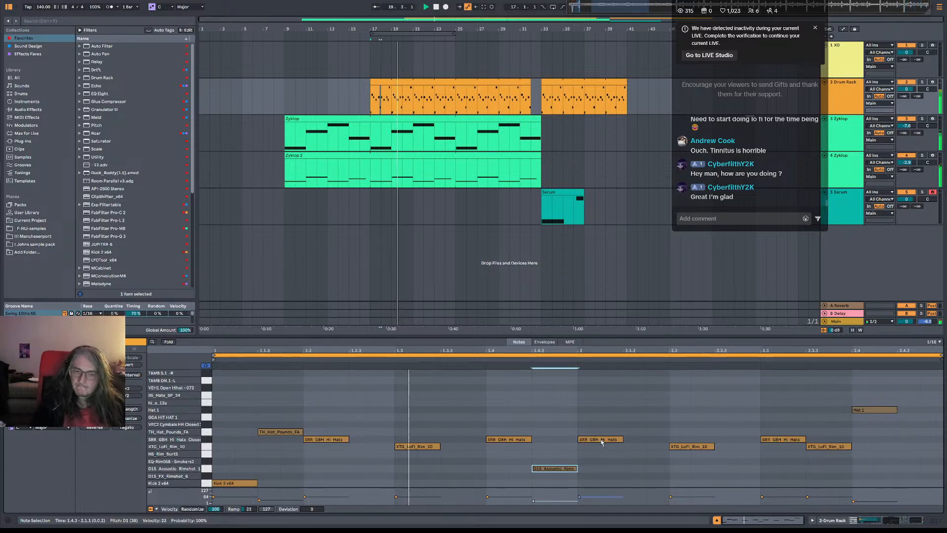
Move the SRR GBH hi-hat note at beat 2.1 to 2.1.3 in the drum pattern, and audition it in the arrangement.
{"action": "left_click_drag", "start_coordinate": [602, 441], "coordinate": [647, 443]}
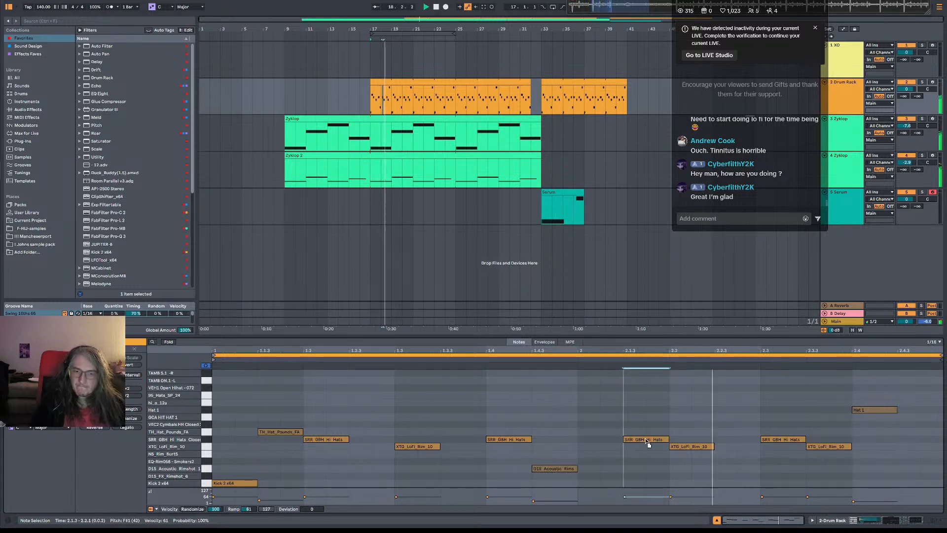
{"action": "left_click", "coordinate": [433, 80]}
{"action": "left_click", "coordinate": [438, 80]}
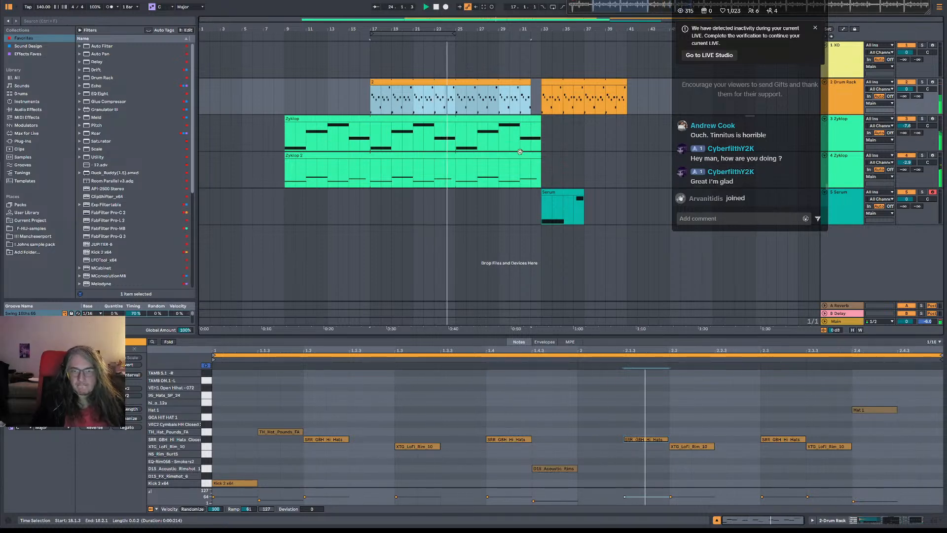
{"action": "left_click", "coordinate": [906, 119]}
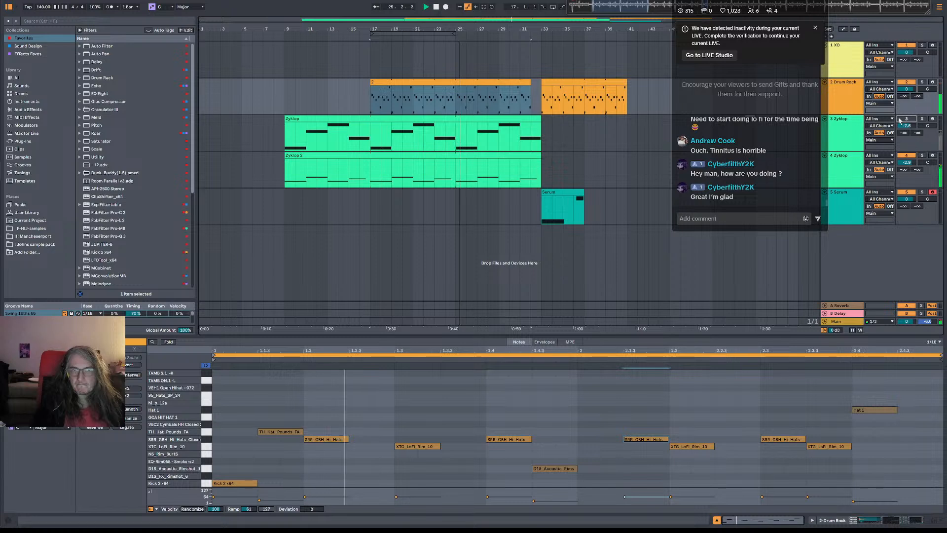
{"action": "left_click", "coordinate": [912, 156]}
Trim the drum clip at bar 17 to end at bar 29, and copy its pattern to bars 3–9 and 33–41.
{"action": "left_click", "coordinate": [525, 91]}
{"action": "left_click_drag", "start_coordinate": [530, 85], "coordinate": [499, 84]}
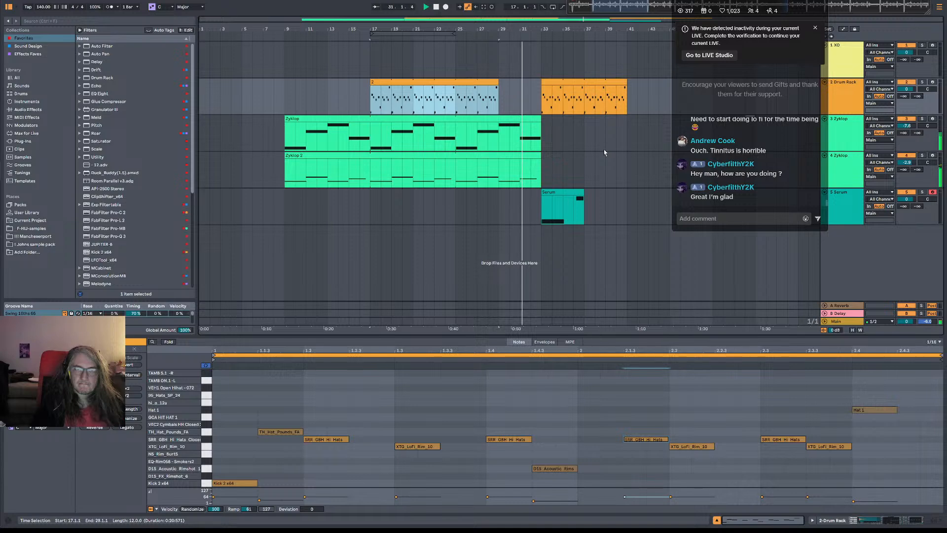
{"action": "left_click_drag", "start_coordinate": [414, 95], "coordinate": [228, 82]}
{"action": "left_click_drag", "start_coordinate": [544, 96], "coordinate": [625, 98]}
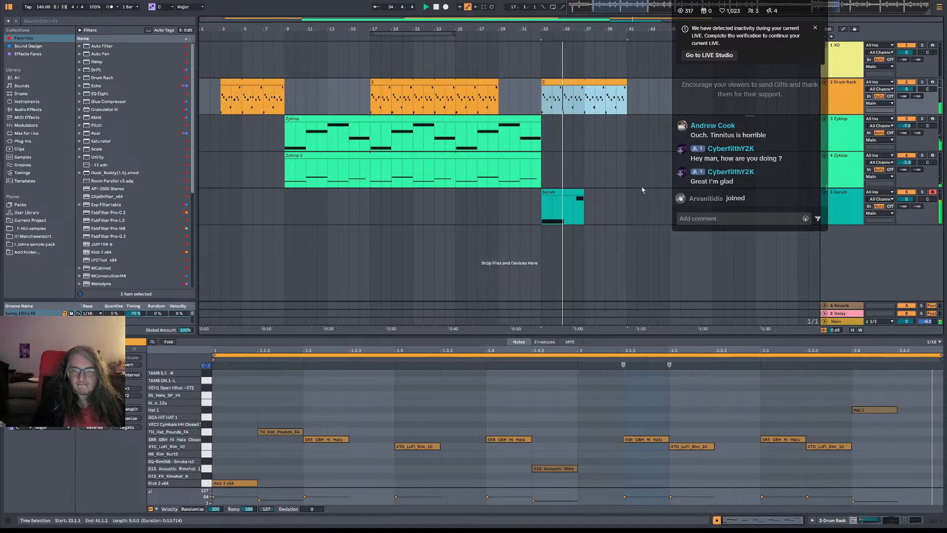
Turn on looping for the Serum clip spanning bars 33 to 37.
{"action": "double_click", "coordinate": [583, 192]}
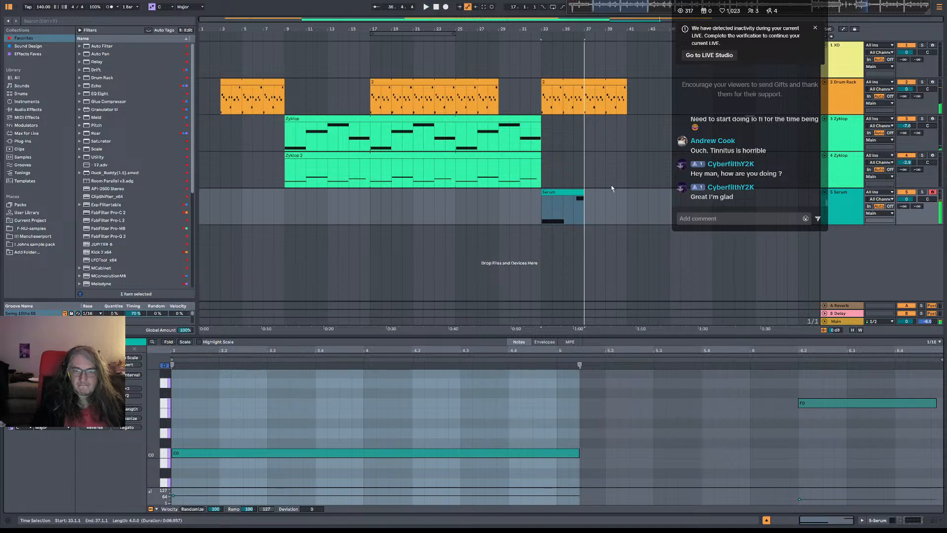
{"action": "mouse_move", "coordinate": [584, 207]}
{"action": "left_mouse_down"}
{"action": "mouse_move", "coordinate": [595, 207]}
{"action": "mouse_move", "coordinate": [584, 192]}
{"action": "left_mouse_up"}
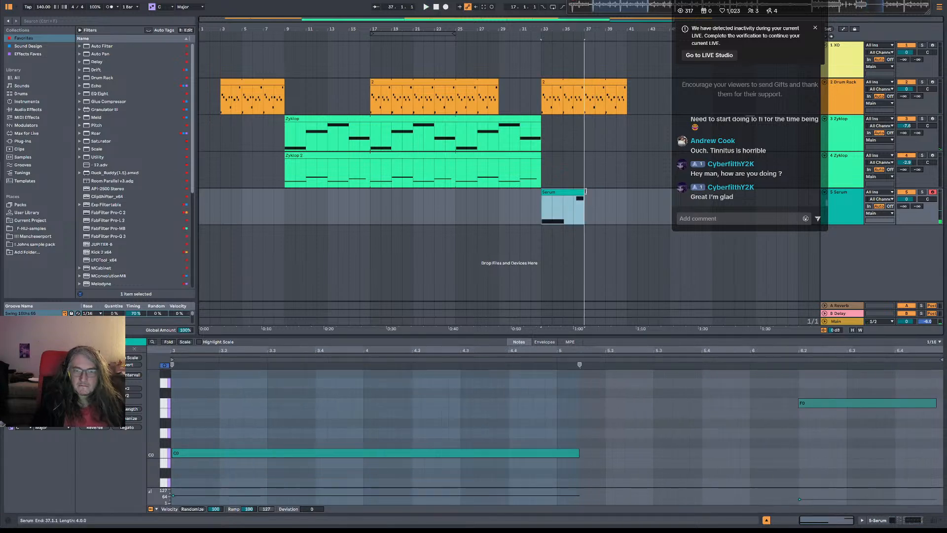
{"action": "right_click", "coordinate": [703, 355]}
{"action": "left_click", "coordinate": [736, 366]}
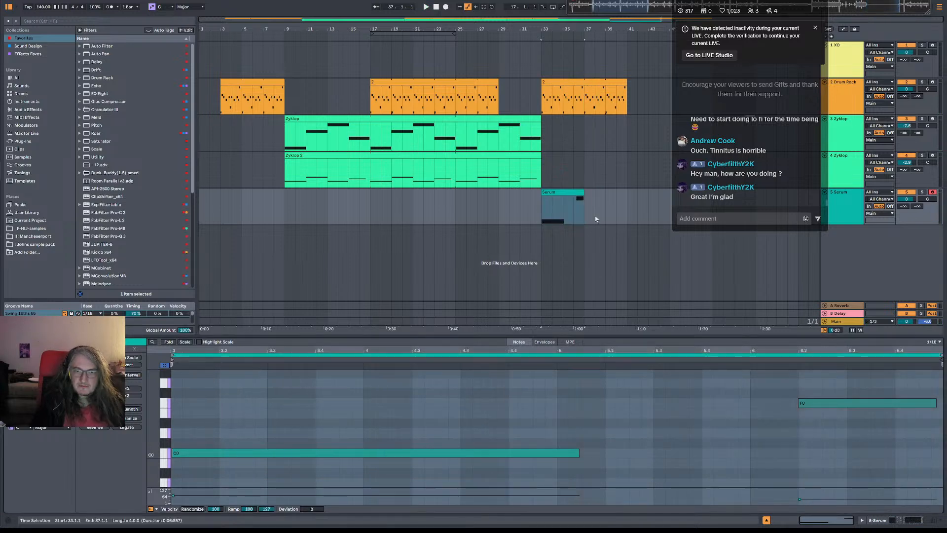
Play the section from bar 33 to check the Serum clip together with the drums.
{"action": "left_click", "coordinate": [542, 212]}
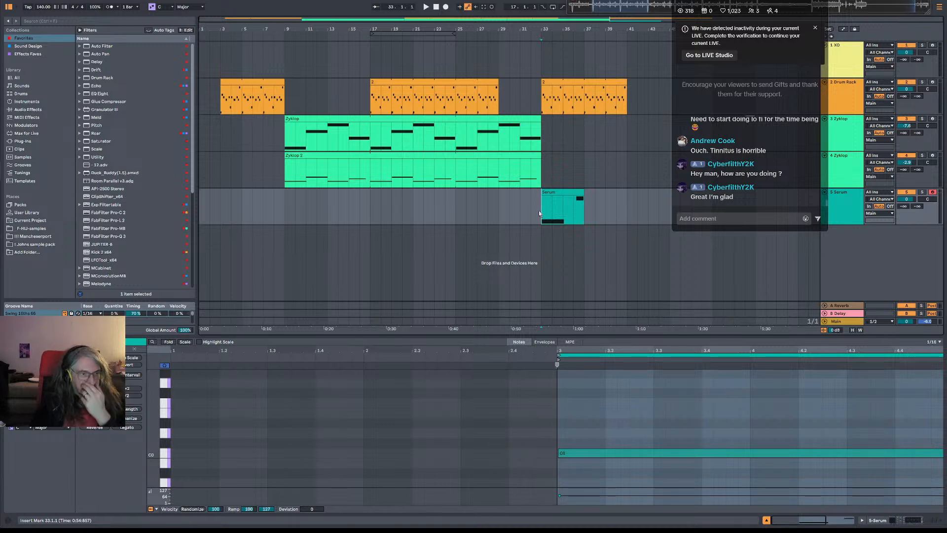
{"action": "key", "text": "space"}
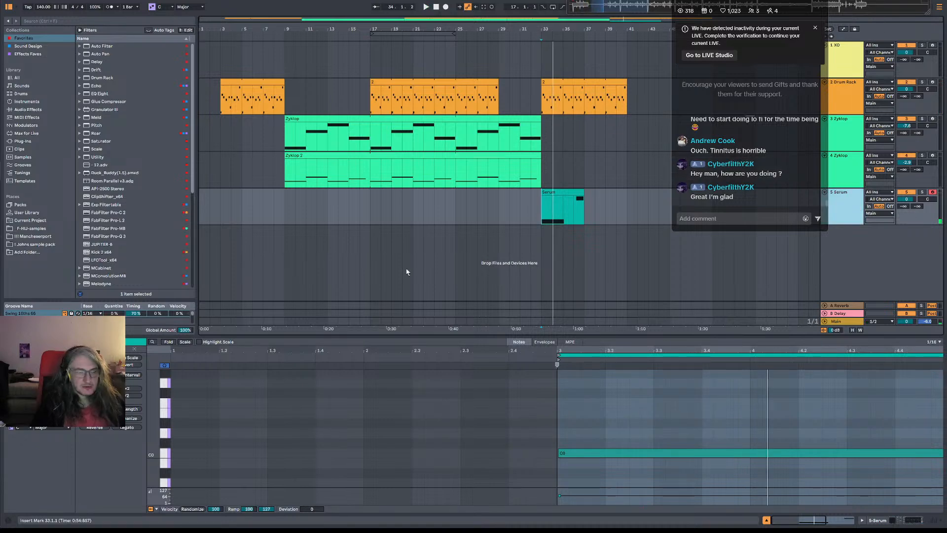
{"action": "key", "text": "space"}
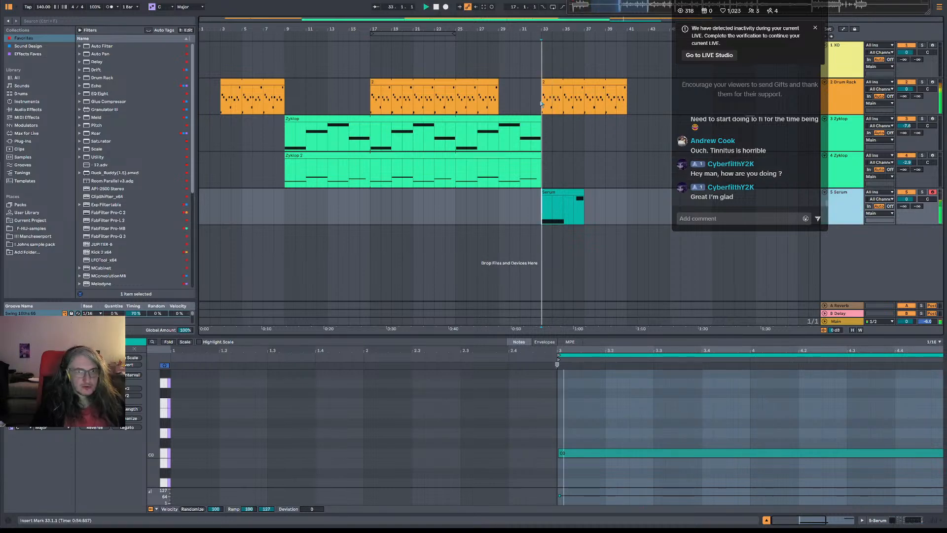
{"action": "left_click", "coordinate": [542, 103]}
{"action": "key", "text": "space"}
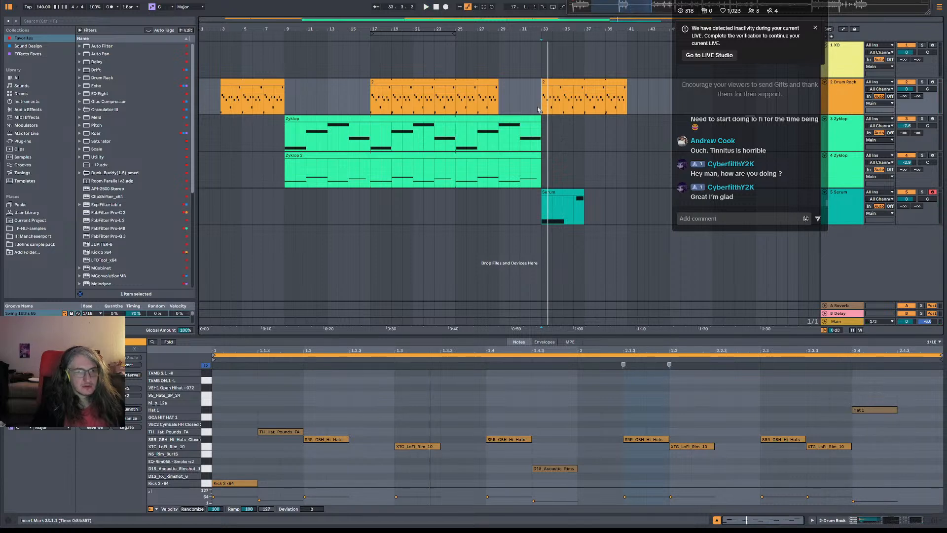
{"action": "key", "text": "space"}
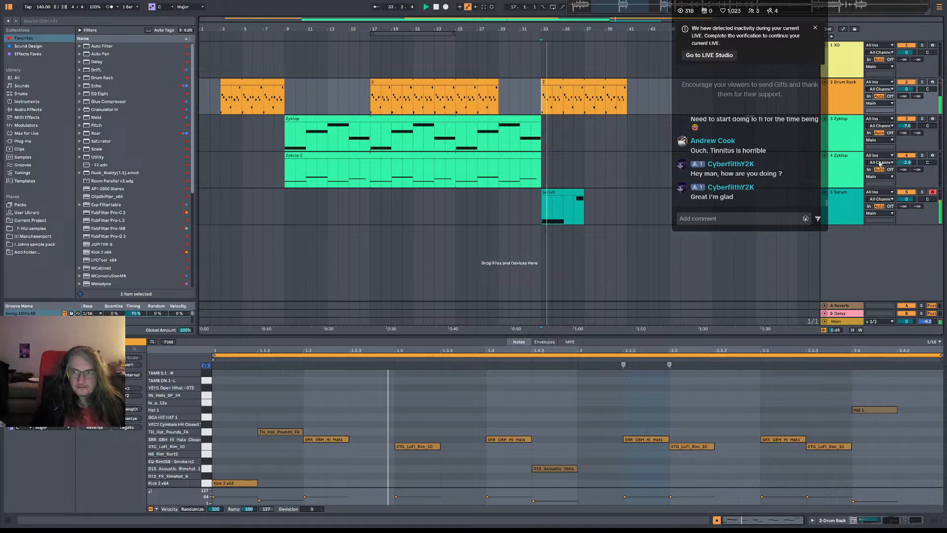
Insert a new MIDI track below the Serum track.
{"action": "left_click", "coordinate": [848, 219]}
{"action": "right_click", "coordinate": [846, 231]}
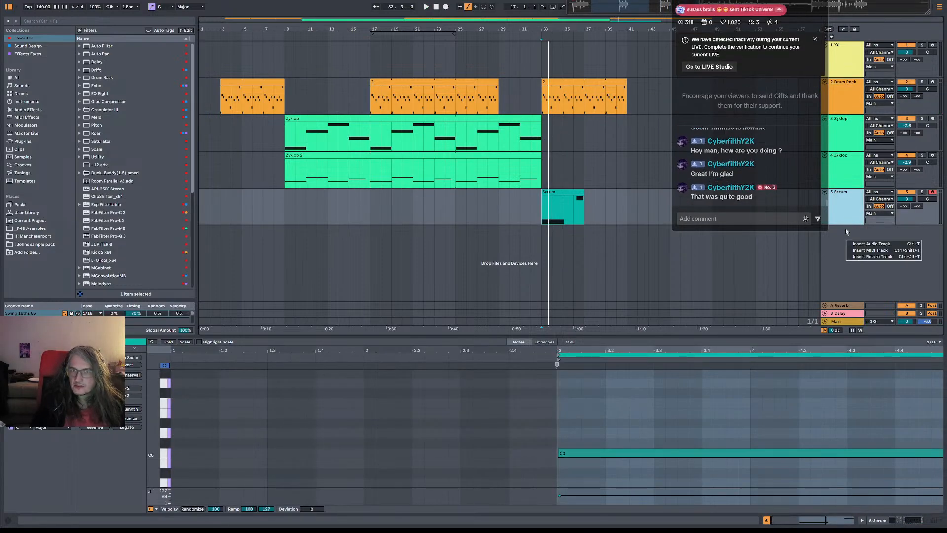
{"action": "right_click", "coordinate": [852, 231]}
{"action": "right_click", "coordinate": [851, 232]}
{"action": "right_click", "coordinate": [841, 240]}
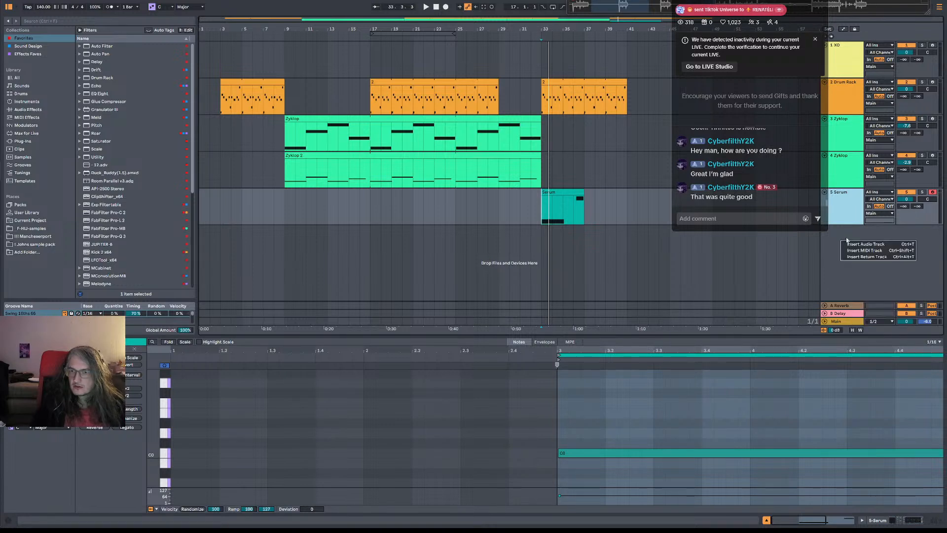
{"action": "left_click", "coordinate": [866, 250]}
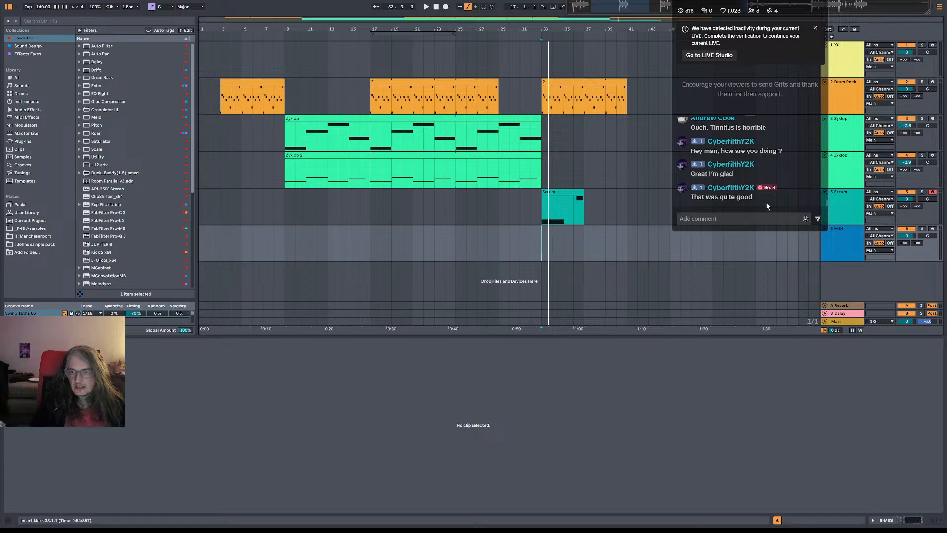
Place the insert marker at bar 33 on the new MIDI track, and dismiss the live stream's inactivity notice.
{"action": "left_click", "coordinate": [845, 247]}
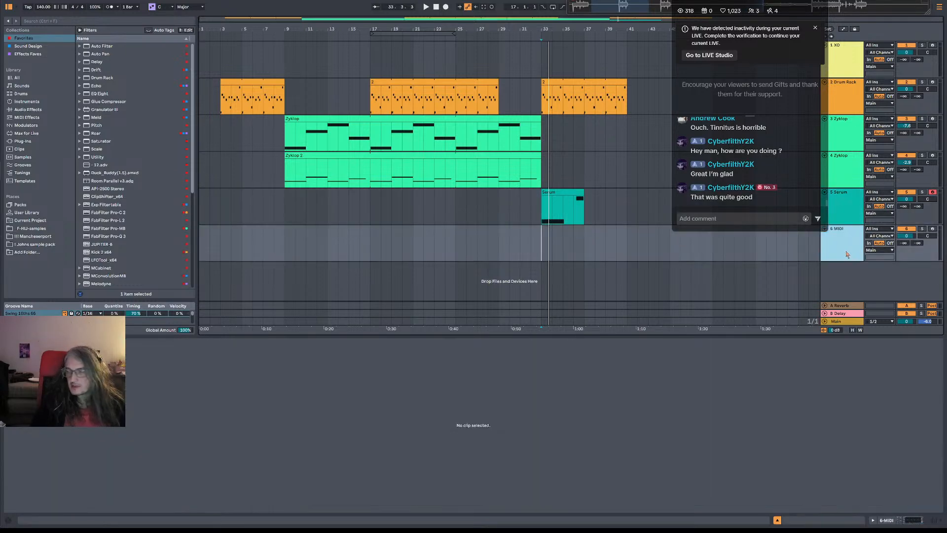
{"action": "left_click", "coordinate": [847, 201]}
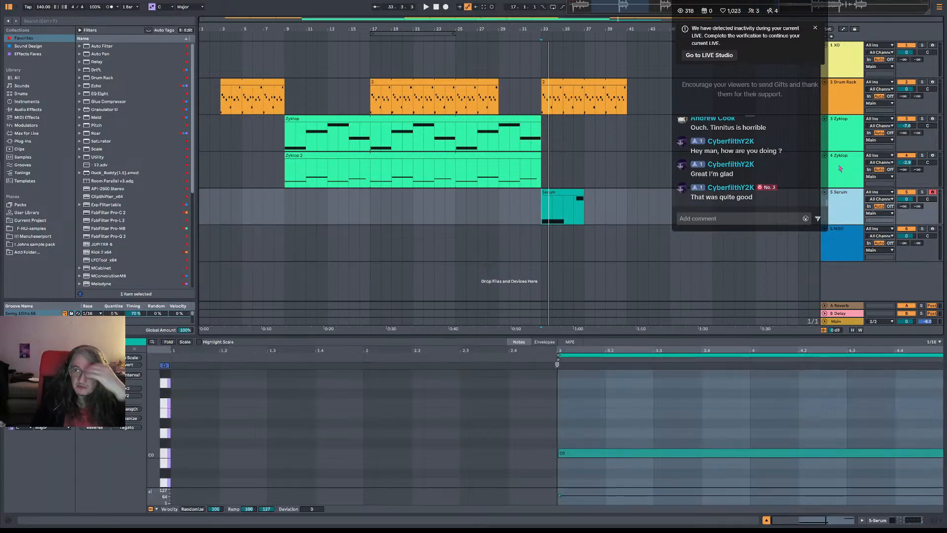
{"action": "left_click", "coordinate": [854, 253]}
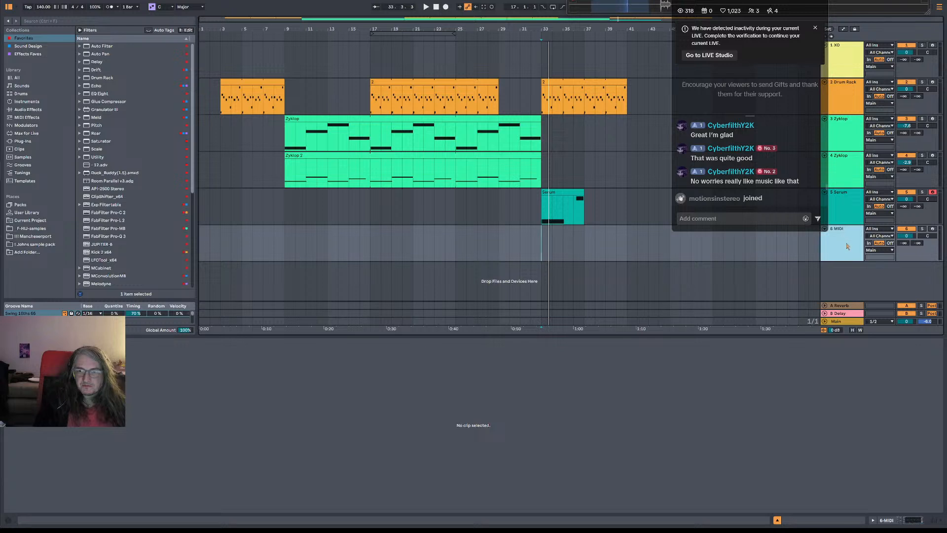
{"action": "left_click", "coordinate": [542, 249]}
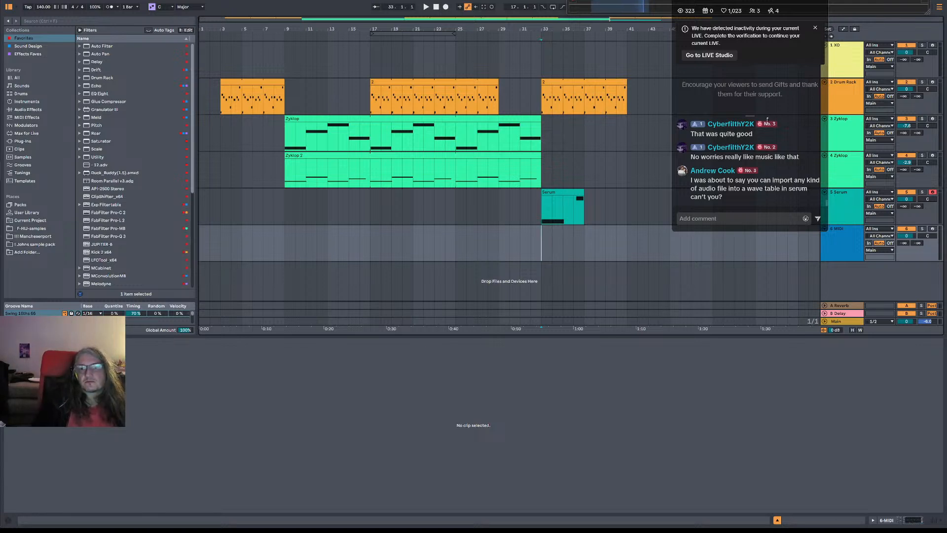
{"action": "left_click", "coordinate": [724, 56]}
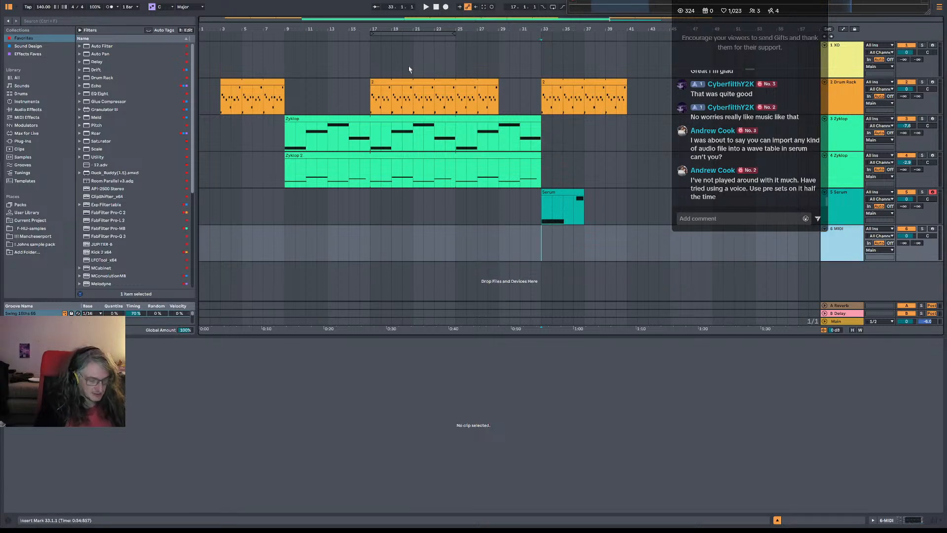
Start saving the Live set as a new file and collapse the Music, Pictures and Videos folders in the folder tree.
{"action": "key", "text": "ctrl+shift+s"}
{"action": "scroll", "coordinate": [74, 124], "scroll_direction": "up", "scroll_amount": 10}
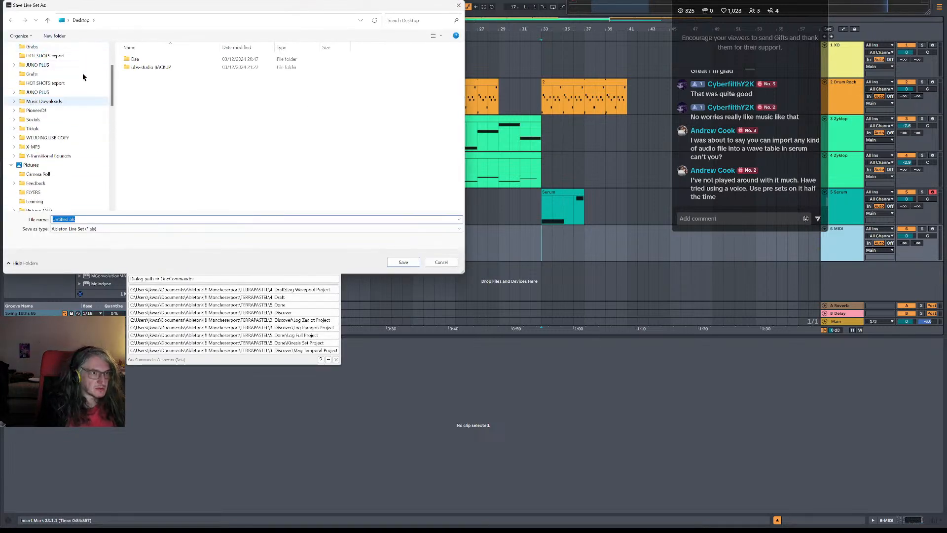
{"action": "scroll", "coordinate": [83, 77], "scroll_direction": "up", "scroll_amount": 3}
{"action": "left_click", "coordinate": [10, 103]}
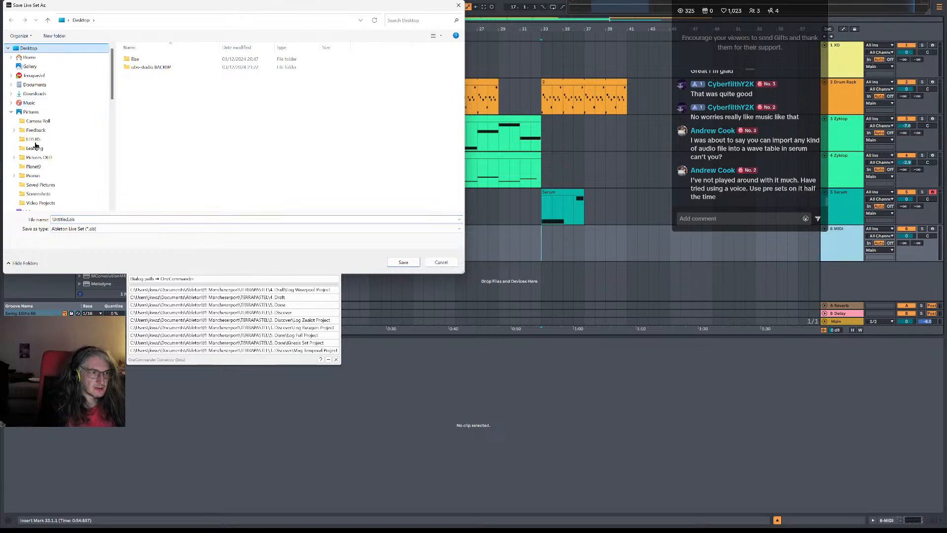
{"action": "left_click", "coordinate": [11, 112]}
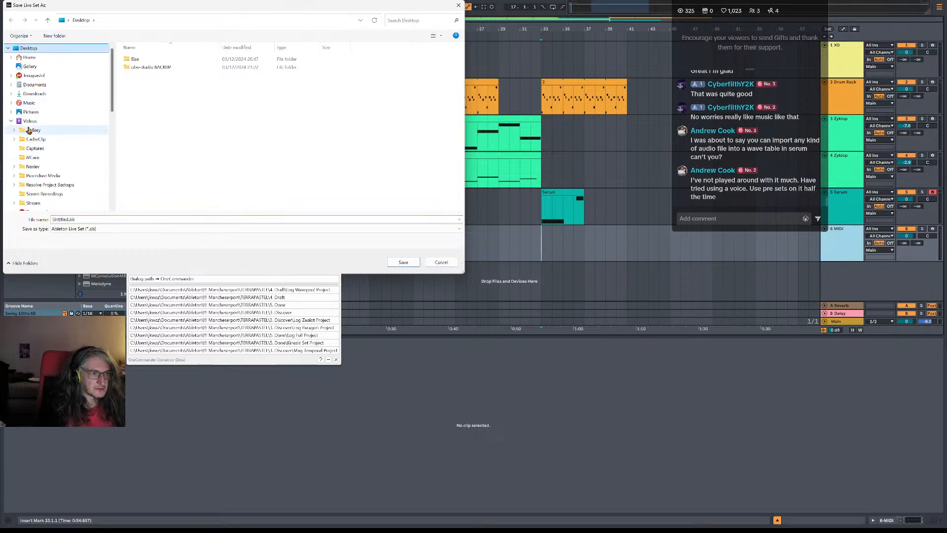
{"action": "scroll", "coordinate": [29, 130], "scroll_direction": "down", "scroll_amount": 10}
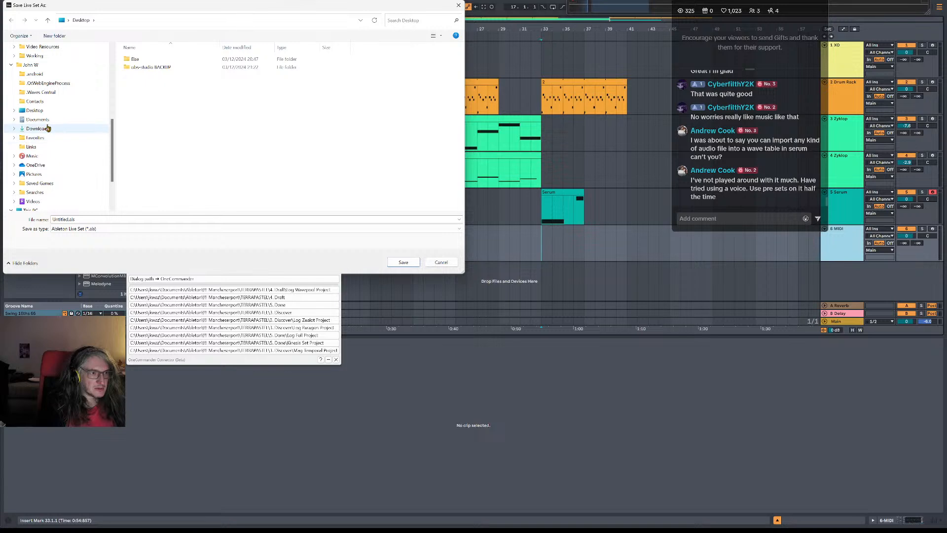
{"action": "scroll", "coordinate": [74, 117], "scroll_direction": "up", "scroll_amount": 10}
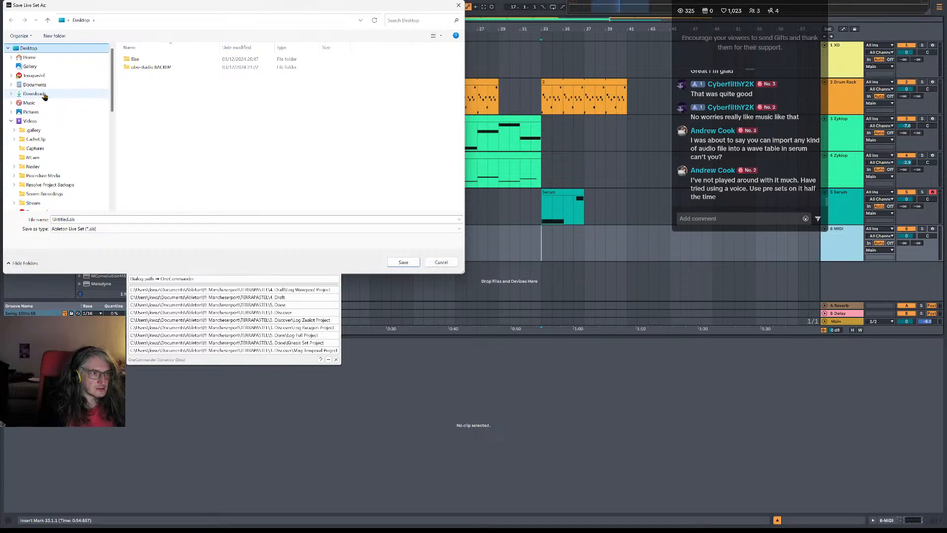
{"action": "scroll", "coordinate": [45, 93], "scroll_direction": "down", "scroll_amount": 10}
{"action": "scroll", "coordinate": [43, 96], "scroll_direction": "up", "scroll_amount": 10}
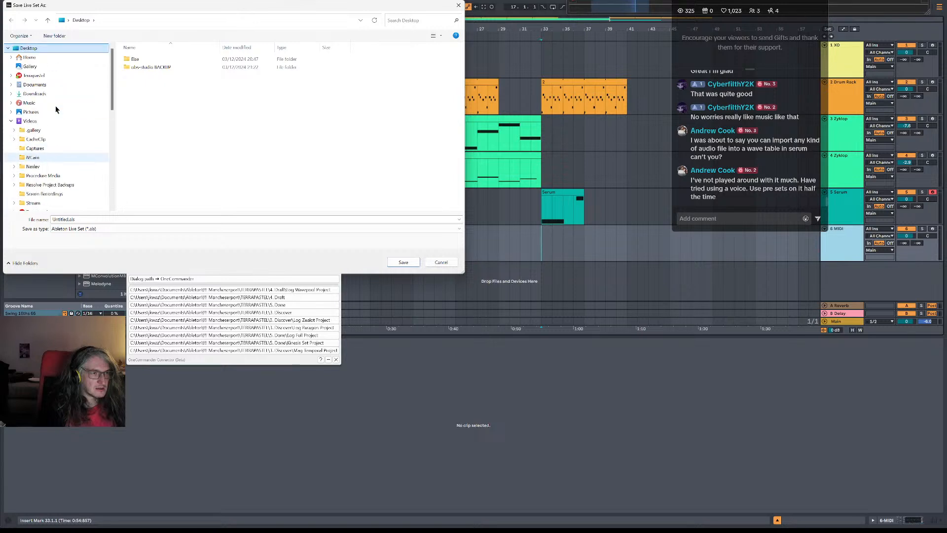
{"action": "left_click", "coordinate": [11, 121]}
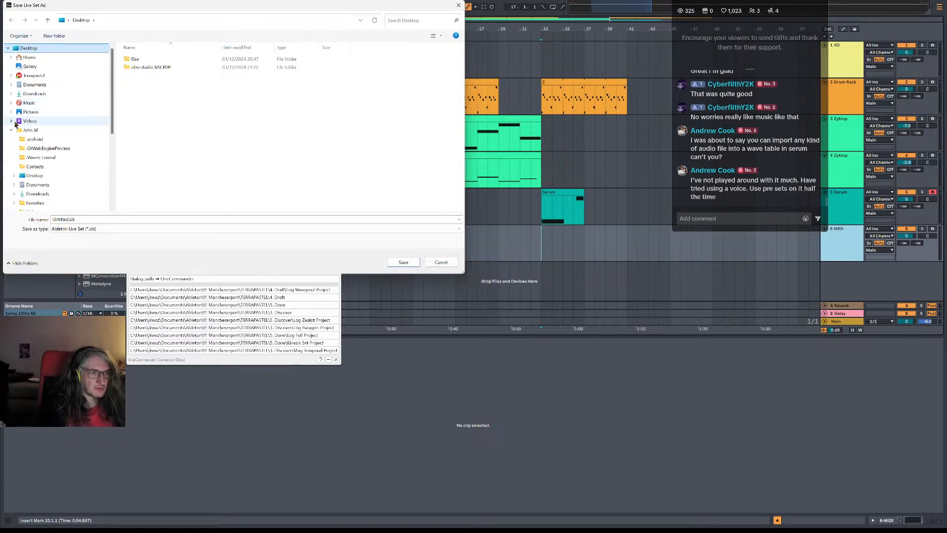
{"action": "scroll", "coordinate": [25, 118], "scroll_direction": "down", "scroll_amount": 4}
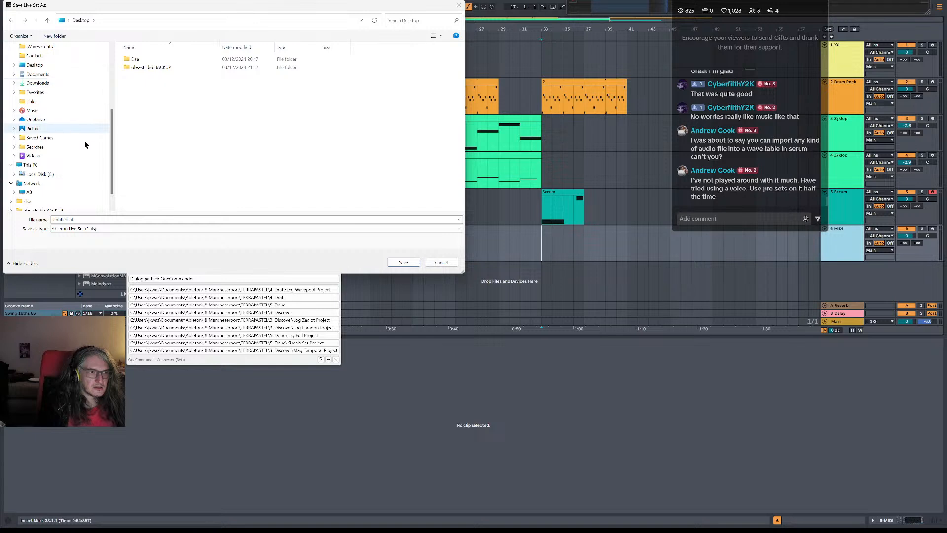
{"action": "left_click", "coordinate": [137, 229]}
{"action": "left_click", "coordinate": [135, 222]}
{"action": "left_click", "coordinate": [135, 221]}
{"action": "left_click", "coordinate": [137, 220]}
Set the save location to the 2. Splurge folder inside TERRAPASTEL, under the Ableton folder in Documents.
{"action": "scroll", "coordinate": [72, 148], "scroll_direction": "down", "scroll_amount": 1}
{"action": "scroll", "coordinate": [76, 190], "scroll_direction": "up", "scroll_amount": 5}
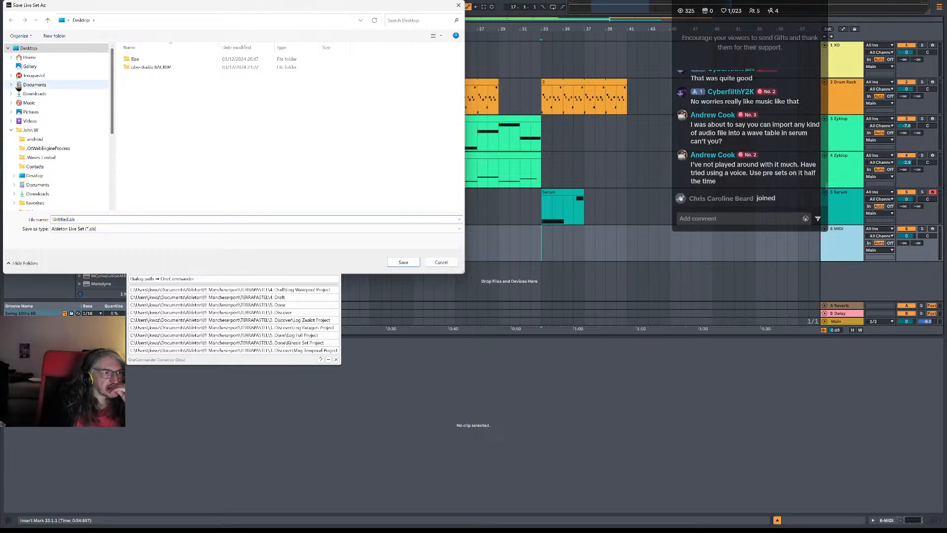
{"action": "left_click", "coordinate": [11, 84]}
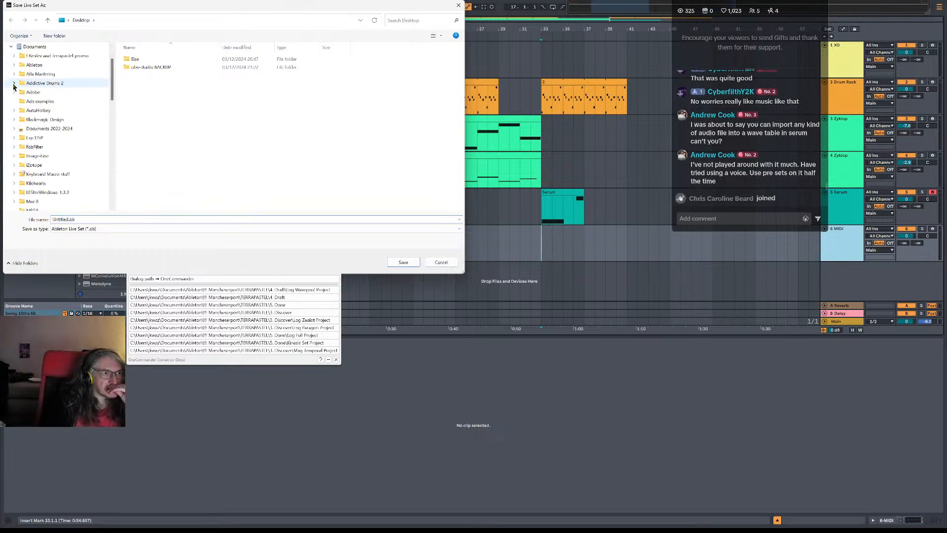
{"action": "left_click", "coordinate": [34, 67]}
{"action": "double_click", "coordinate": [143, 60]}
{"action": "double_click", "coordinate": [153, 76]}
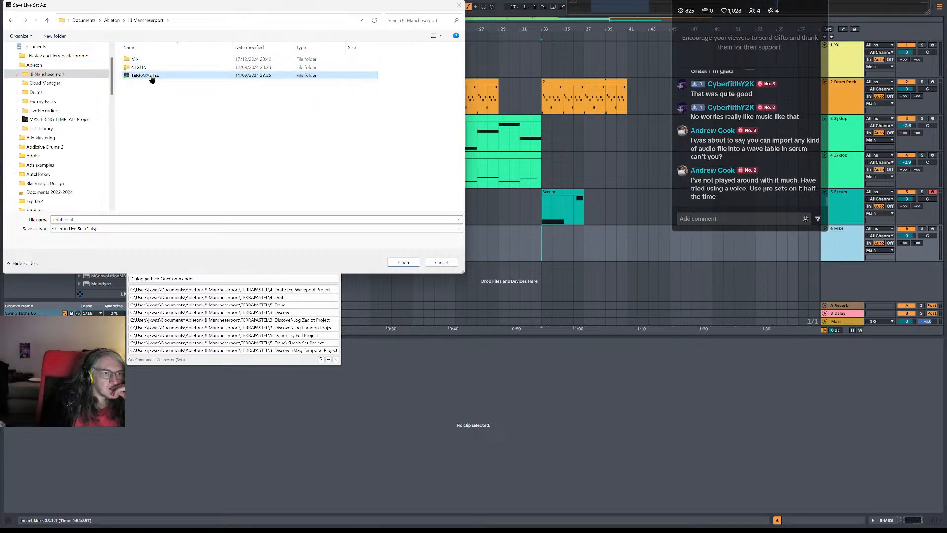
{"action": "left_click", "coordinate": [168, 125]}
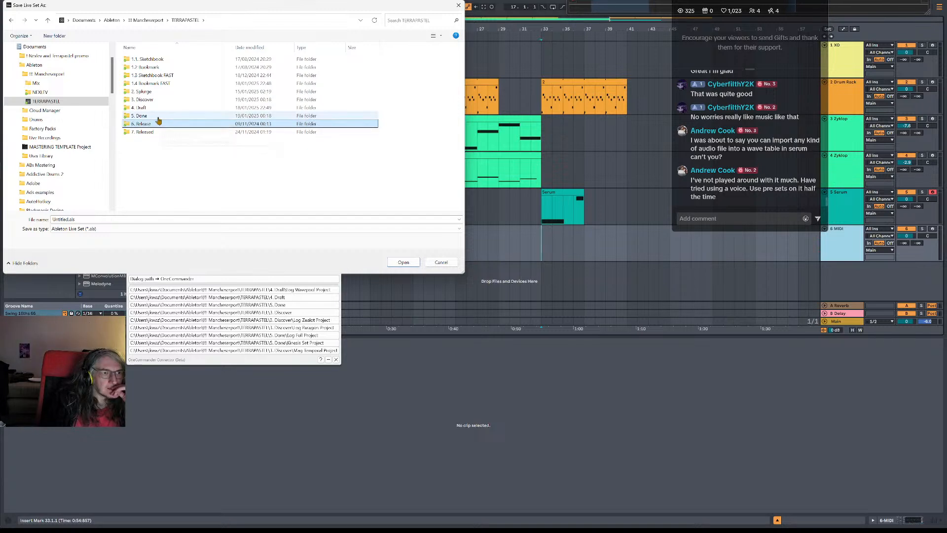
{"action": "double_click", "coordinate": [150, 92]}
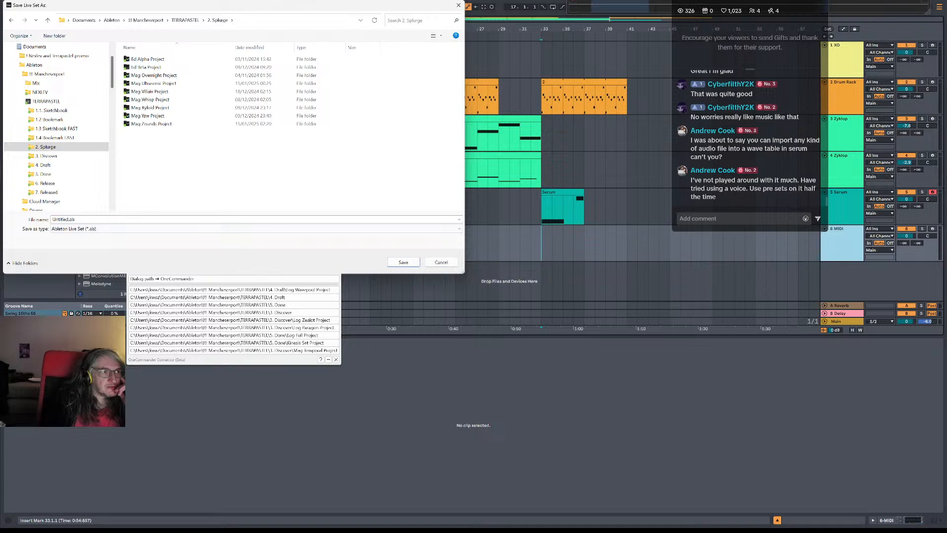
Switch to the web browser and open WordFinder's Random Word Generator in a new tab.
{"action": "key", "text": "alt+Tab"}
{"action": "key", "text": "ctrl+t"}
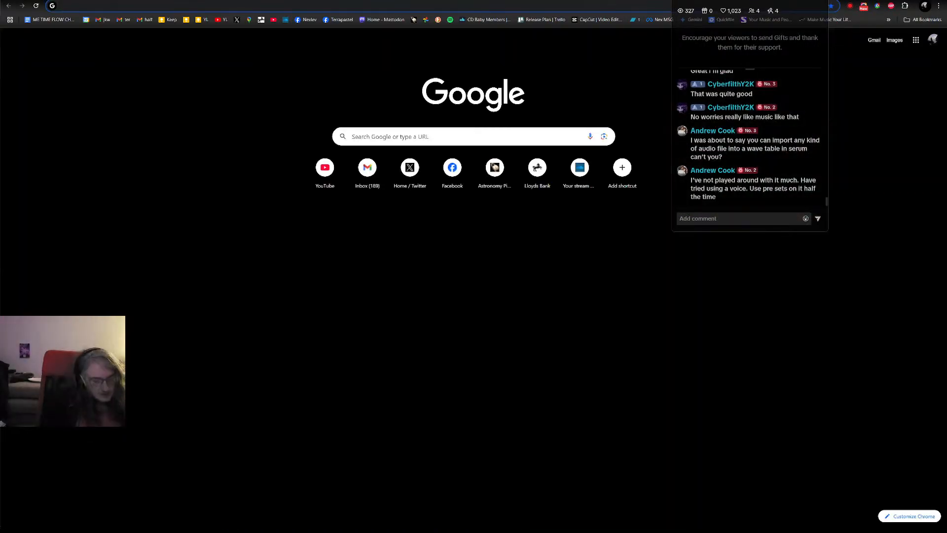
{"action": "type", "text": "wo"}
{"action": "key", "text": "Return"}
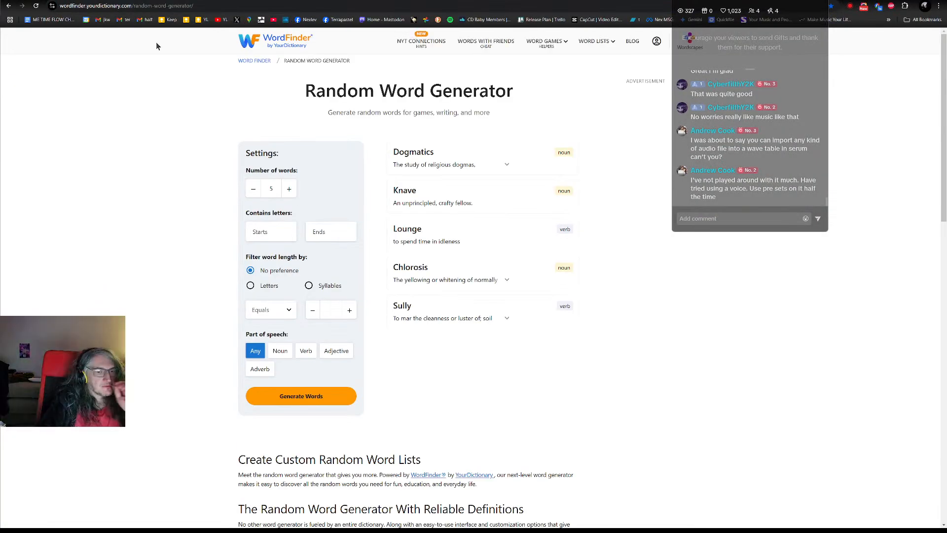
Restrict the random words to those starting with N and generate a list.
{"action": "left_click", "coordinate": [285, 237]}
{"action": "type", "text": "10"}
{"action": "key", "text": "BackSpace"}
{"action": "key", "text": "BackSpace"}
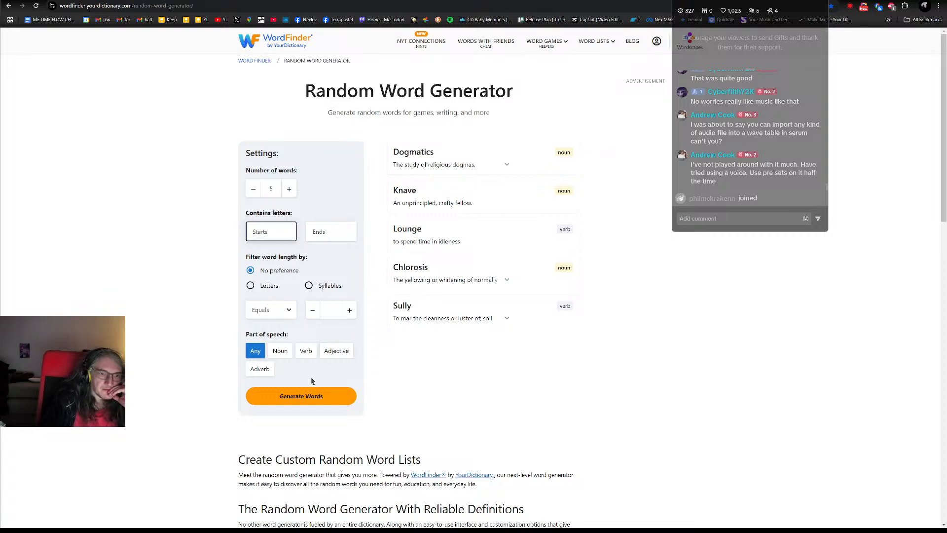
{"action": "type", "text": "N"}
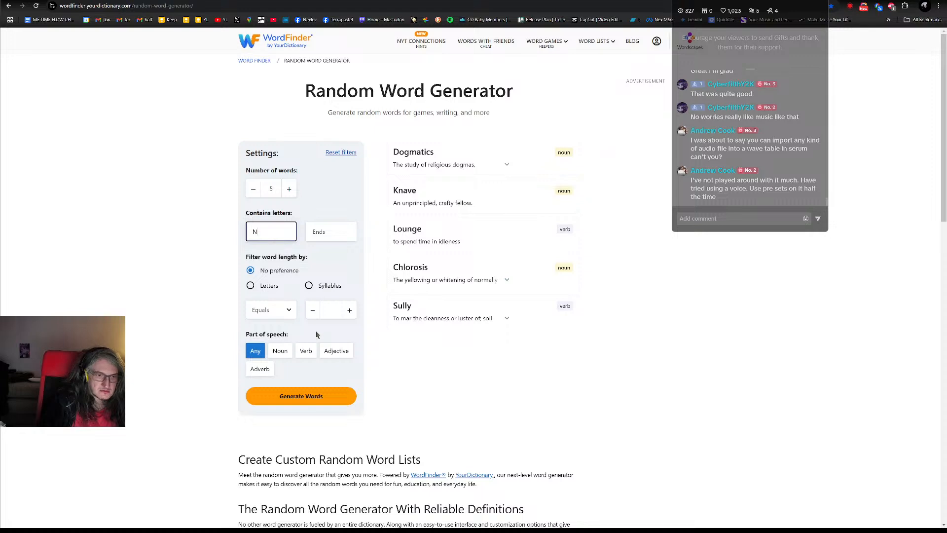
{"action": "left_click", "coordinate": [307, 399]}
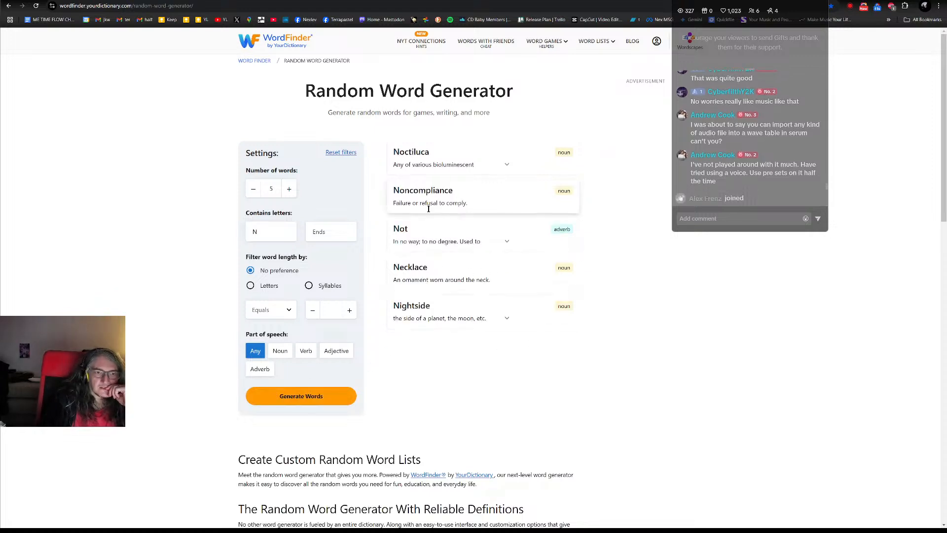
Generate further lists of N words and expand the definition of Noil.
{"action": "left_click", "coordinate": [330, 399]}
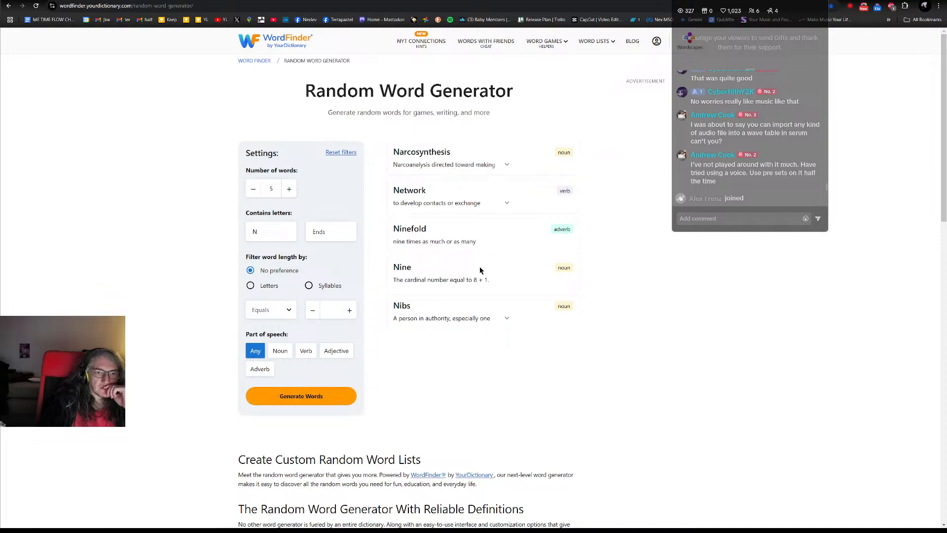
{"action": "left_click", "coordinate": [320, 392]}
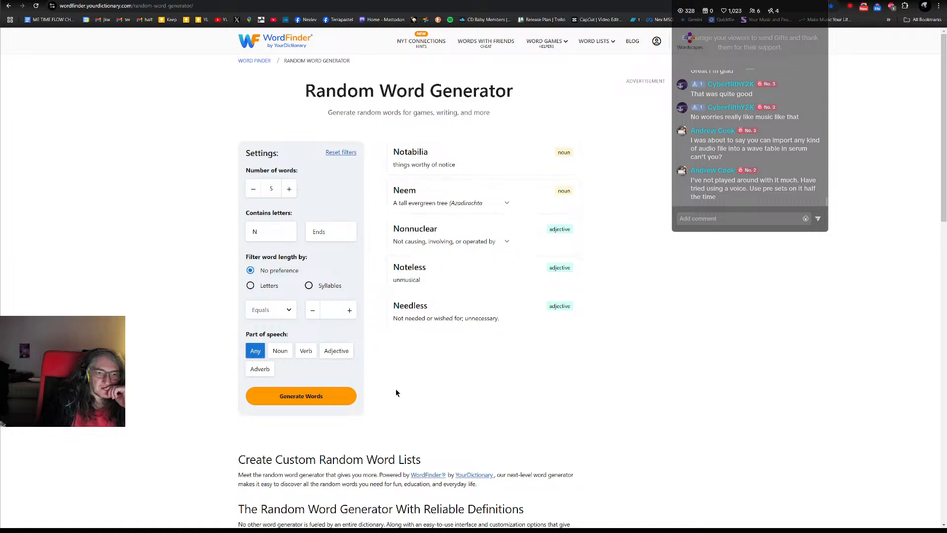
{"action": "left_click", "coordinate": [327, 398]}
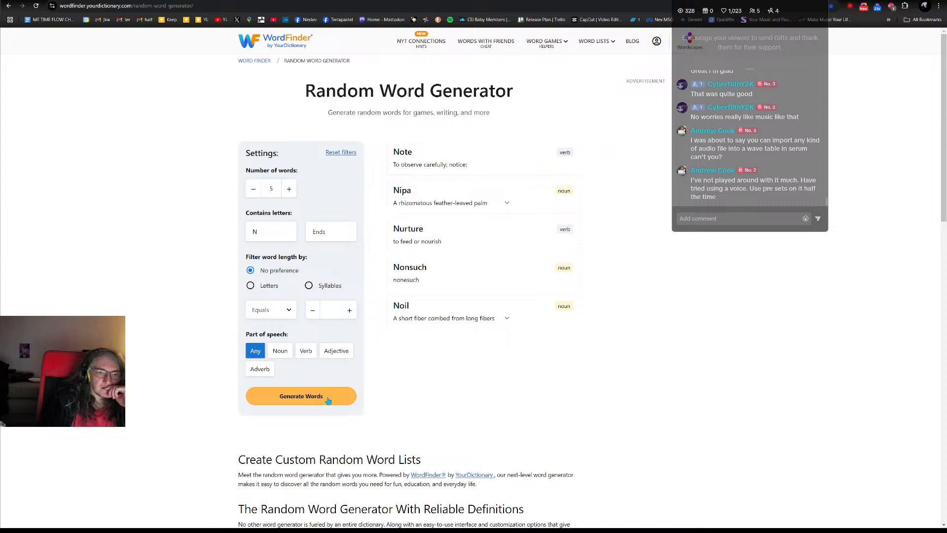
{"action": "left_click", "coordinate": [506, 319]}
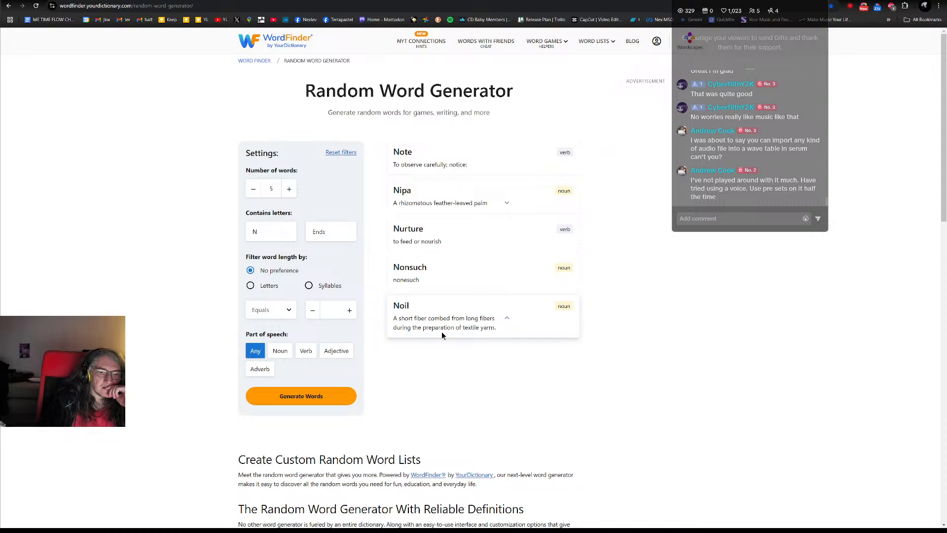
Keep generating new lists of words starting with N and read through them for a possible project name.
{"action": "left_click", "coordinate": [327, 397]}
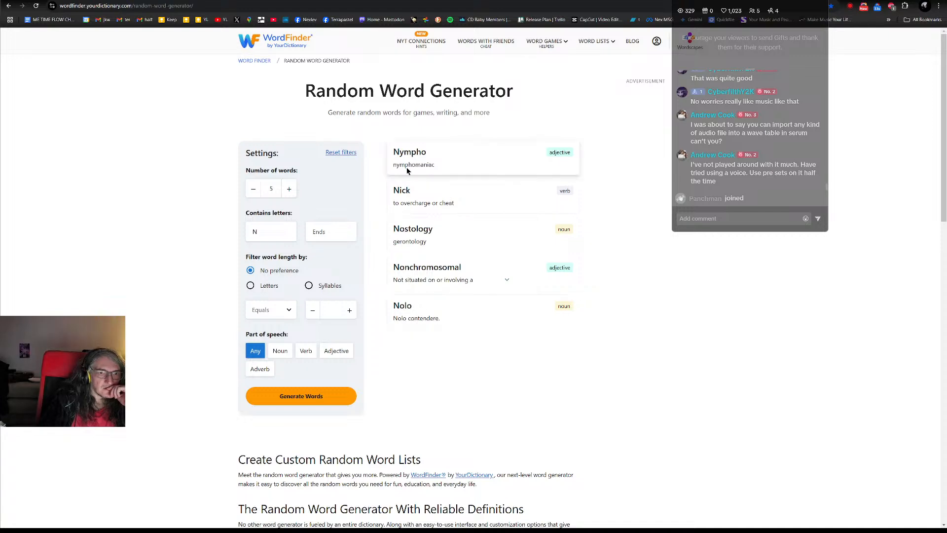
{"action": "left_click", "coordinate": [341, 406]}
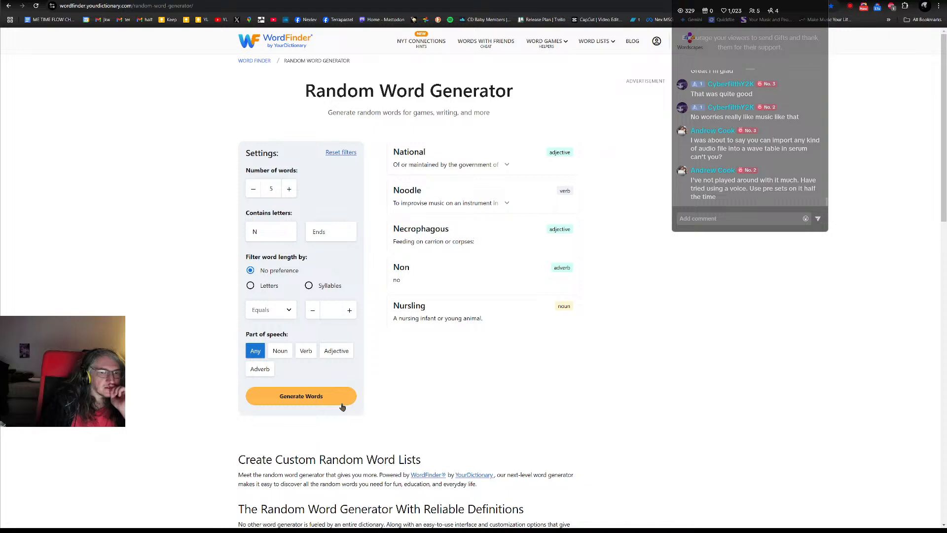
{"action": "left_click", "coordinate": [342, 406]}
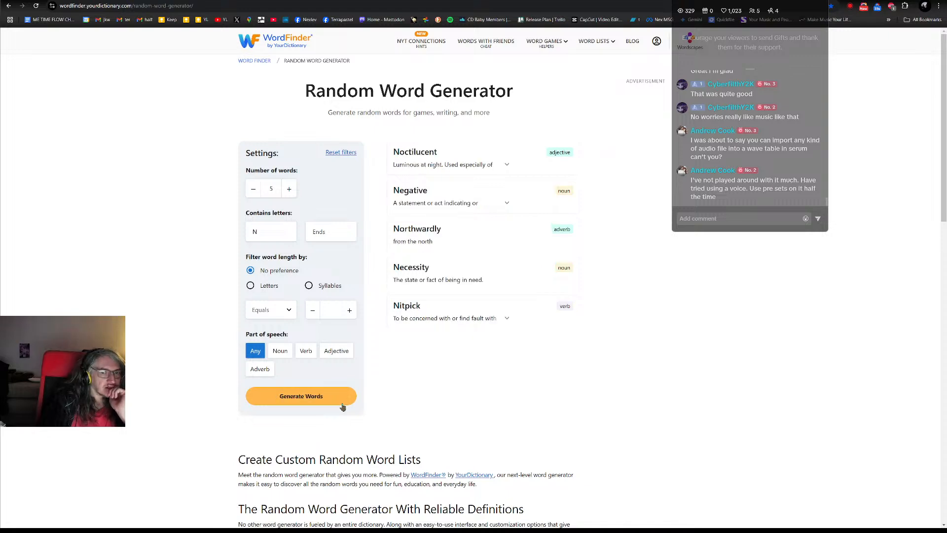
{"action": "left_click", "coordinate": [343, 406]}
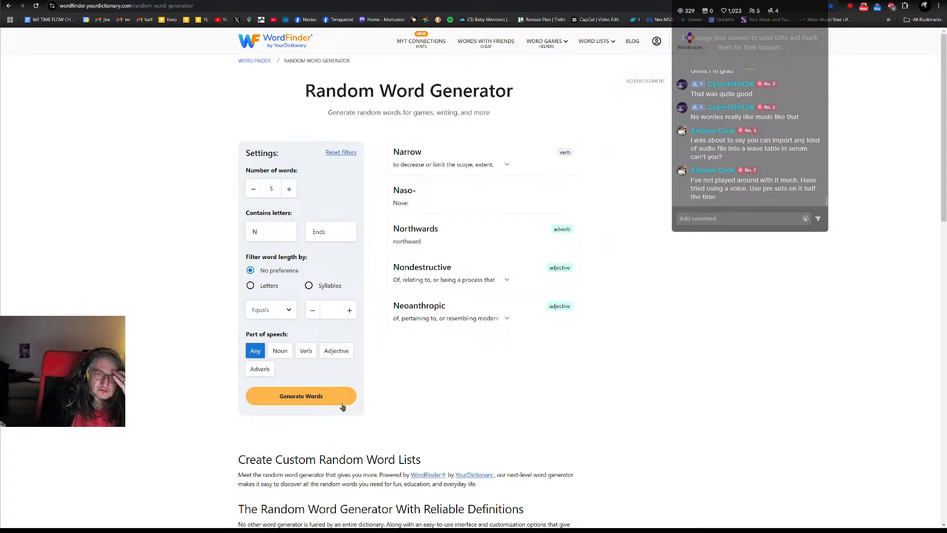
{"action": "left_click", "coordinate": [343, 406]}
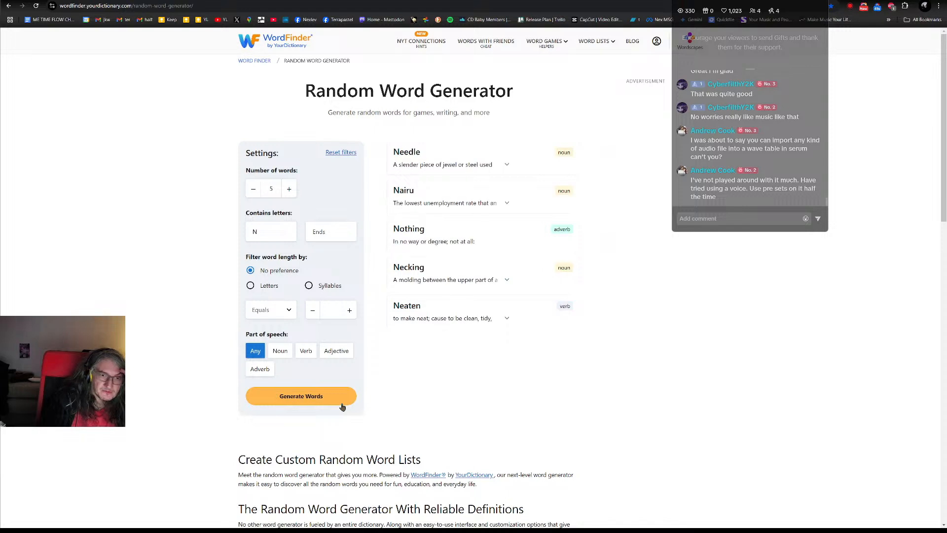
{"action": "left_click", "coordinate": [343, 406]}
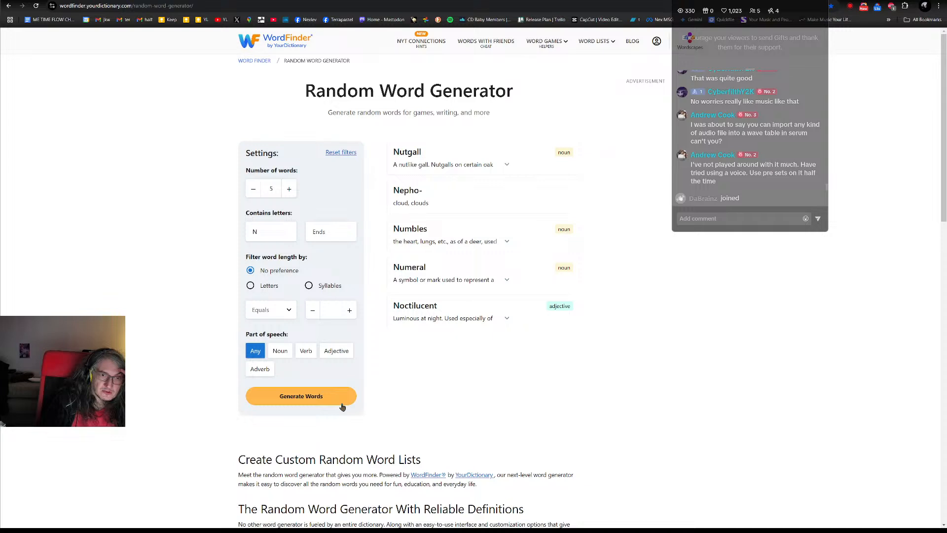
{"action": "left_click", "coordinate": [343, 406]}
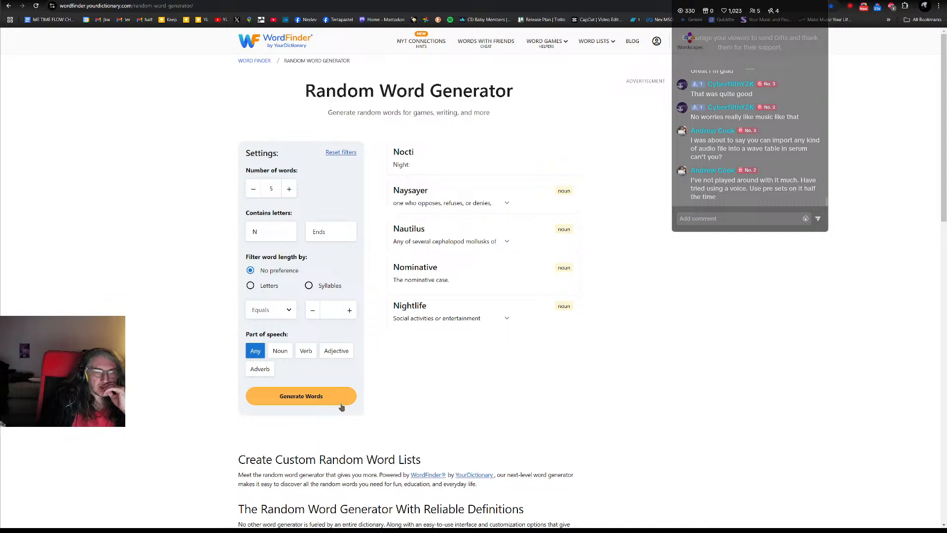
{"action": "left_click", "coordinate": [341, 407]}
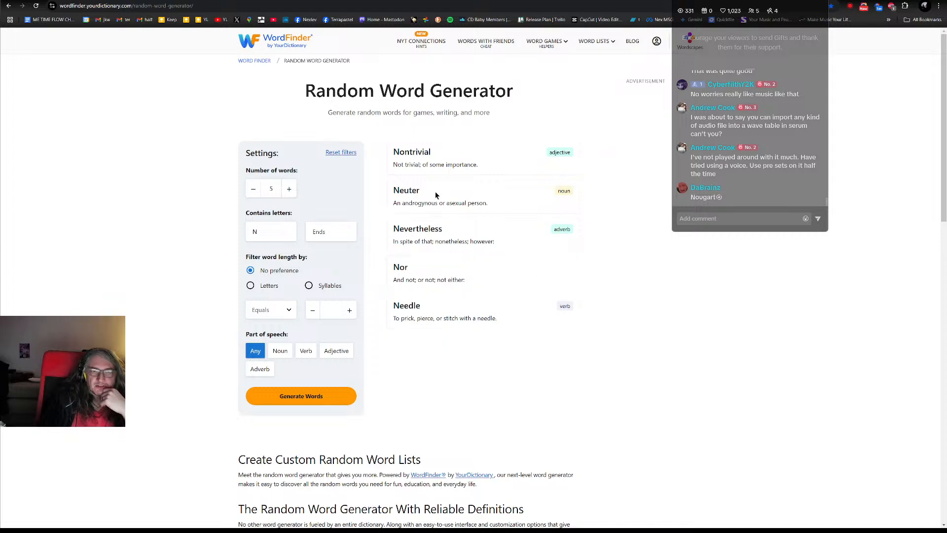
{"action": "left_click", "coordinate": [344, 397]}
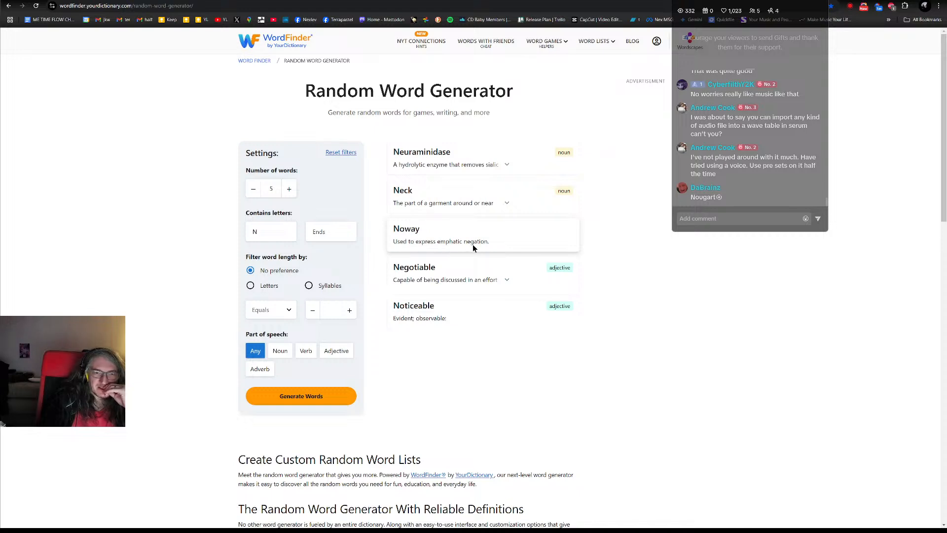
{"action": "left_click", "coordinate": [338, 400]}
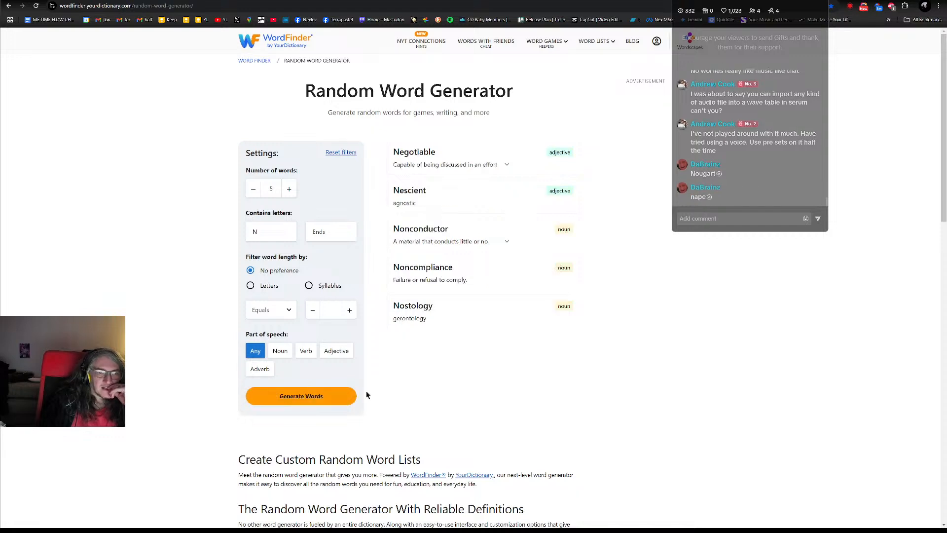
Look up "nape definition" on Google in a new tab.
{"action": "key", "text": "ctrl+t"}
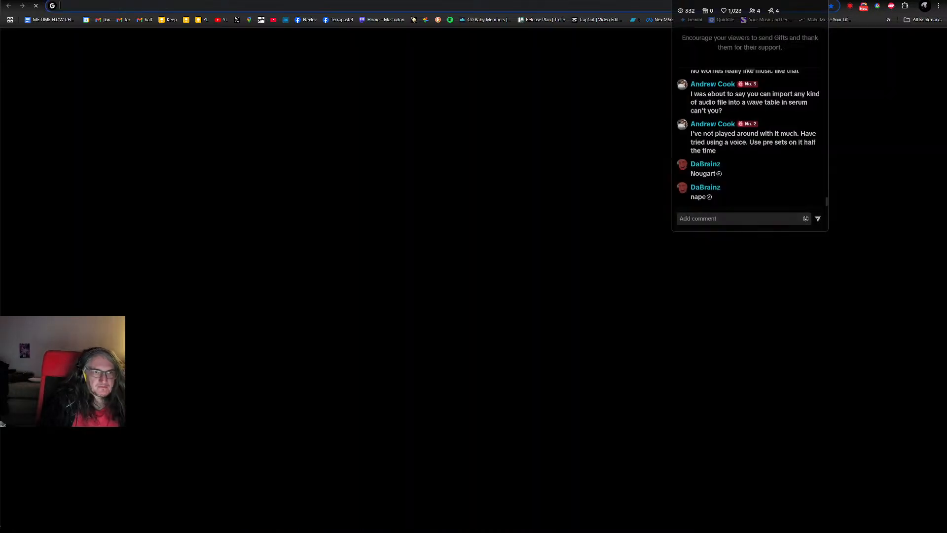
{"action": "type", "text": "nape definition"}
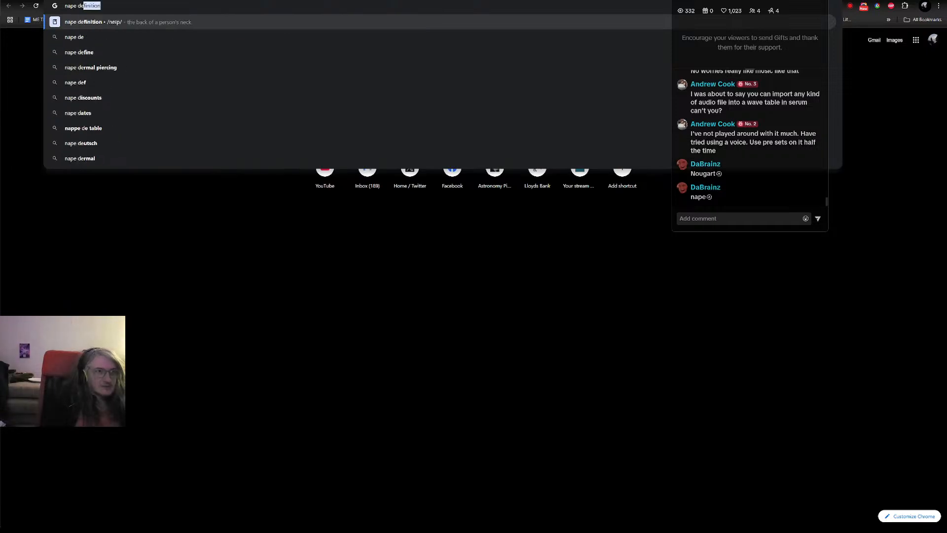
{"action": "key", "text": "Return"}
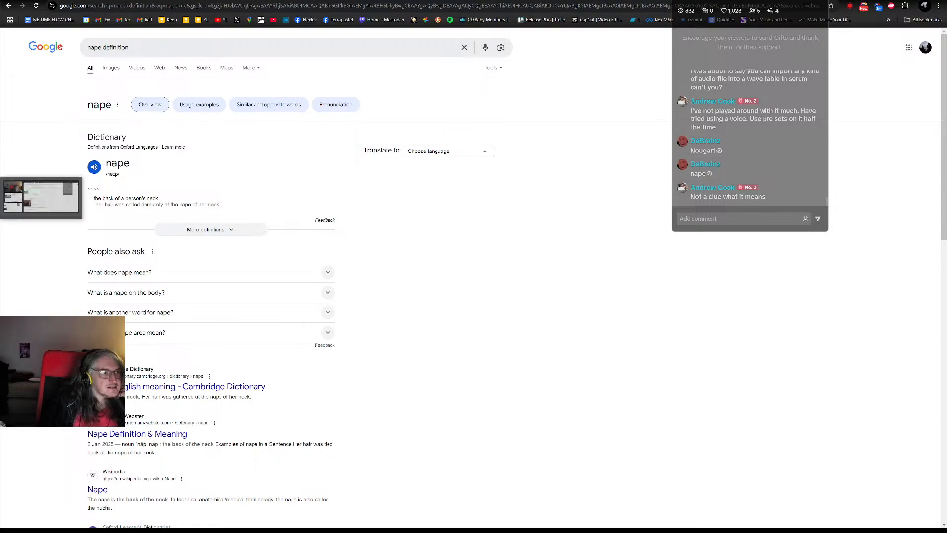
Return to the Save Live Set As dialog and enter Nape as the file name.
{"action": "left_click", "coordinate": [34, 186]}
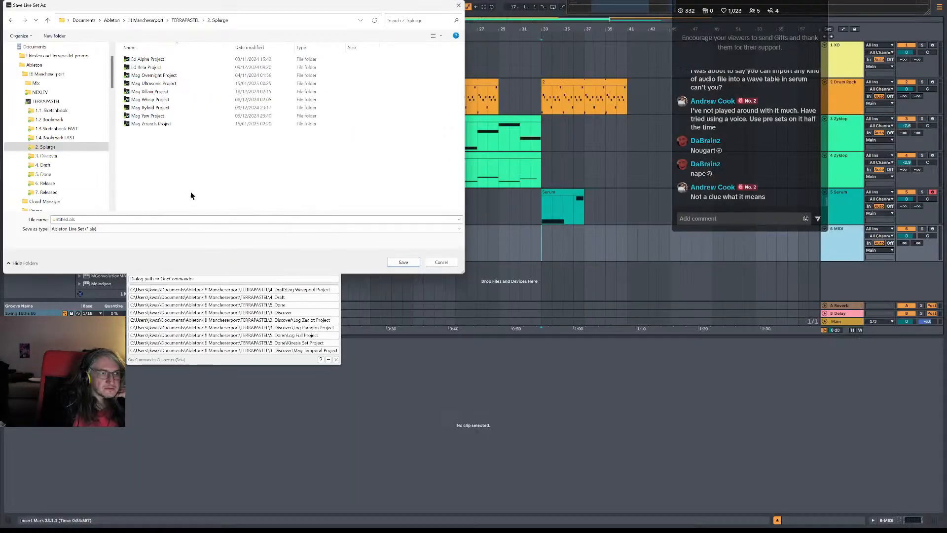
{"action": "left_click", "coordinate": [157, 218]}
{"action": "type", "text": "Nape"}
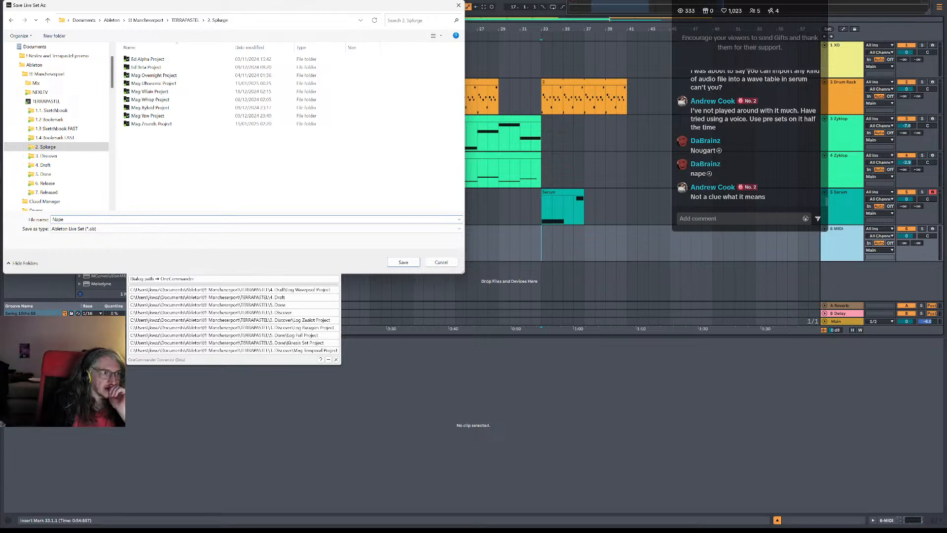
Switch back to the random word generator and generate two lists of words starting with A.
{"action": "key", "text": "alt+Tab"}
{"action": "key", "text": "alt+Tab"}
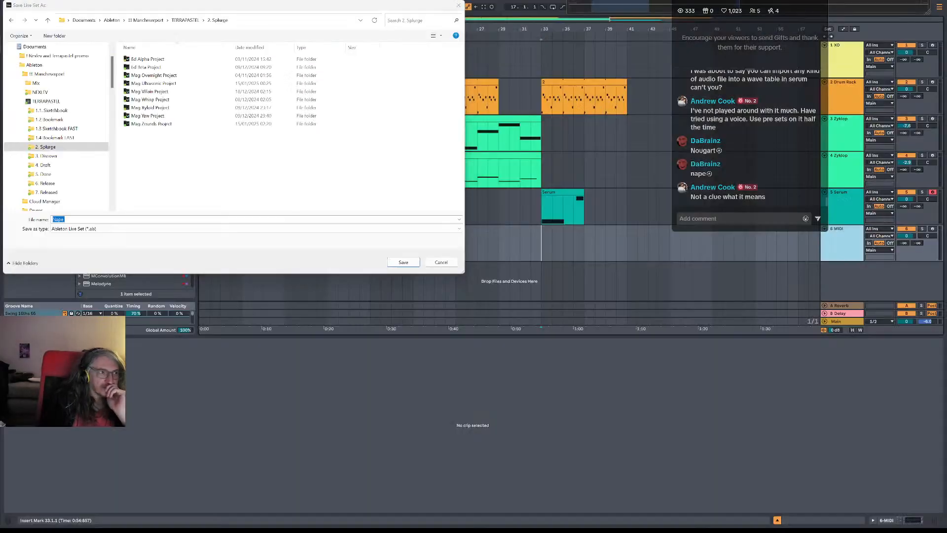
{"action": "key", "text": "alt+Tab"}
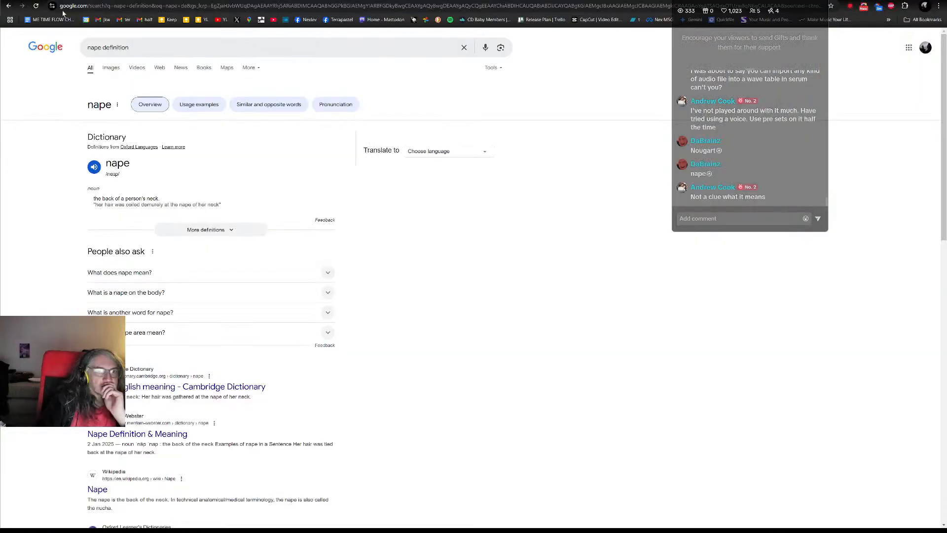
{"action": "left_click", "coordinate": [197, 0]}
{"action": "left_click", "coordinate": [272, 228]}
{"action": "key", "text": "BackSpace"}
{"action": "type", "text": "a"}
{"action": "left_click", "coordinate": [301, 396]}
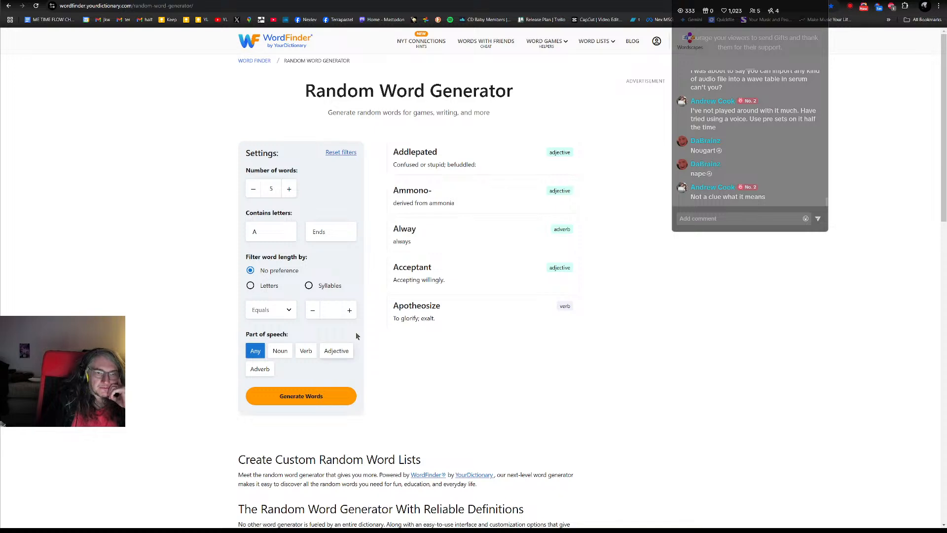
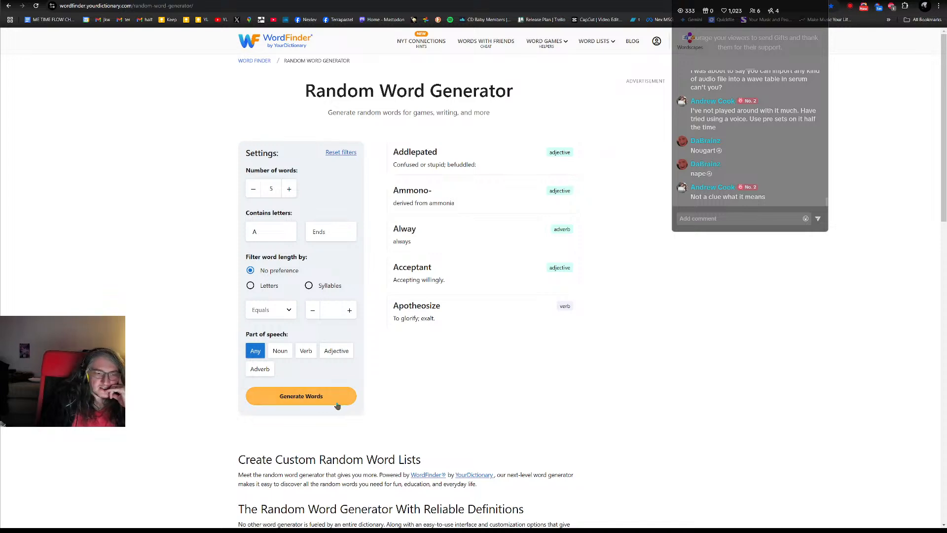
{"action": "left_click", "coordinate": [317, 401]}
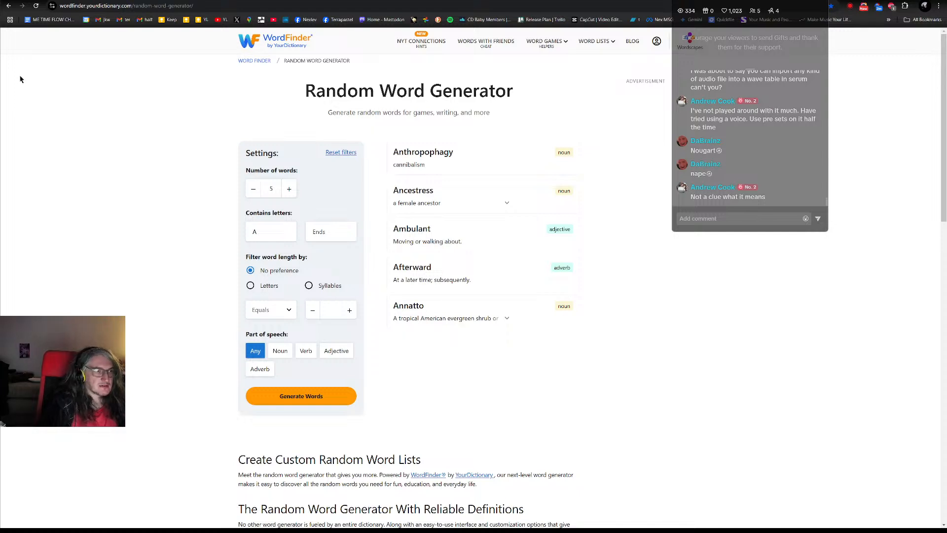
Return to the save dialog, add the word Ambulant after Nape in the file name, and save the Live set.
{"action": "key", "text": "alt+Tab"}
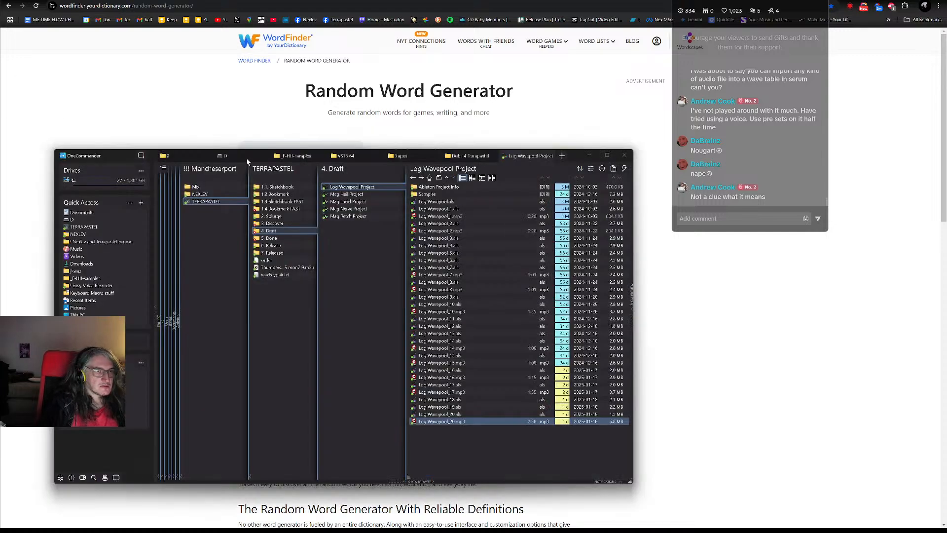
{"action": "key", "text": "alt+Tab"}
{"action": "type", "text": "Amb"}
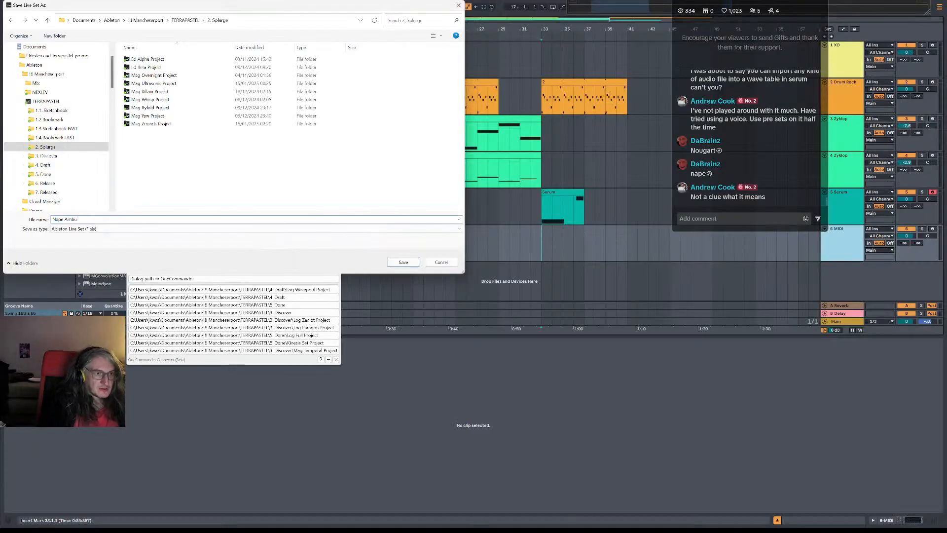
{"action": "left_click", "coordinate": [400, 262]}
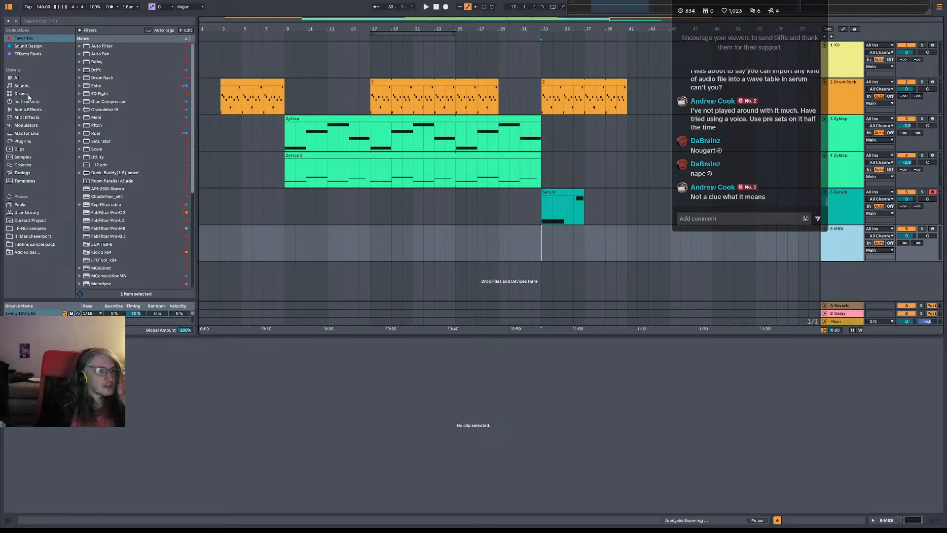
Load Granulator III from the favorites onto the empty MIDI track 6.
{"action": "scroll", "coordinate": [111, 193], "scroll_direction": "down", "scroll_amount": 4}
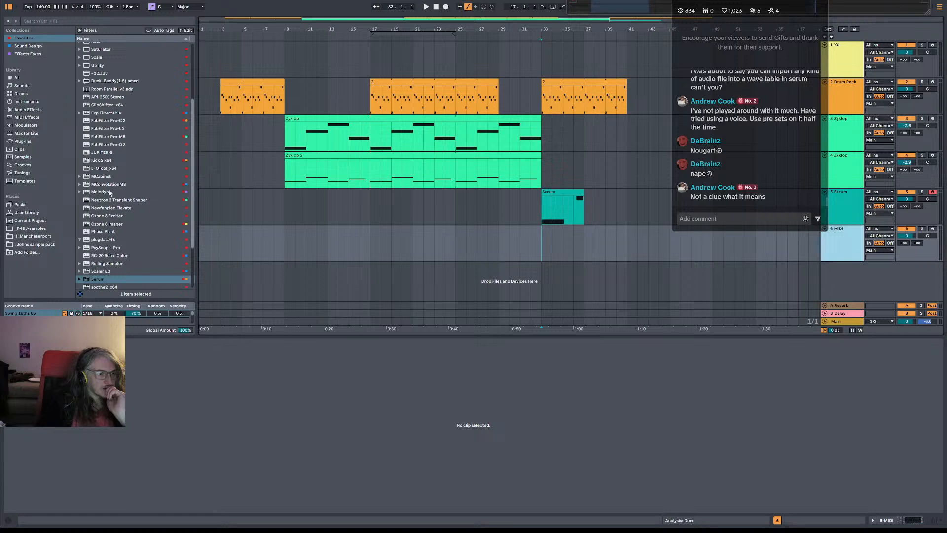
{"action": "scroll", "coordinate": [111, 193], "scroll_direction": "up", "scroll_amount": 4}
{"action": "left_click", "coordinate": [112, 110]}
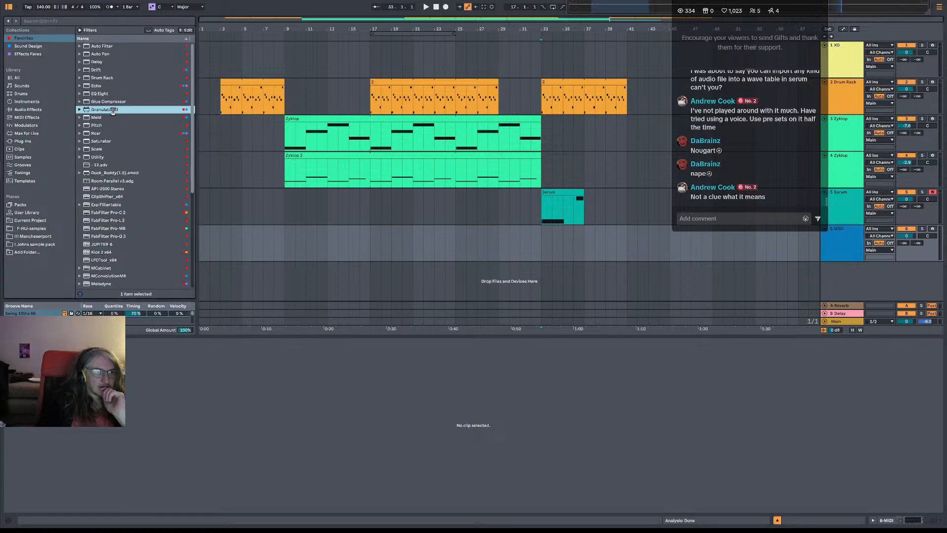
{"action": "double_click", "coordinate": [114, 110]}
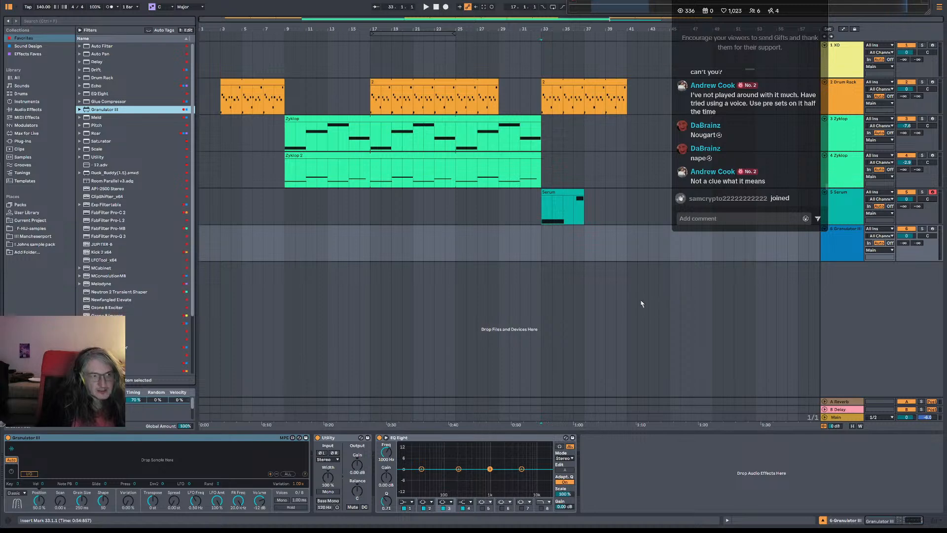
Look through the User Library devices as far as Grain Scanner and return to track 6 at bar 33.
{"action": "left_click", "coordinate": [27, 213]}
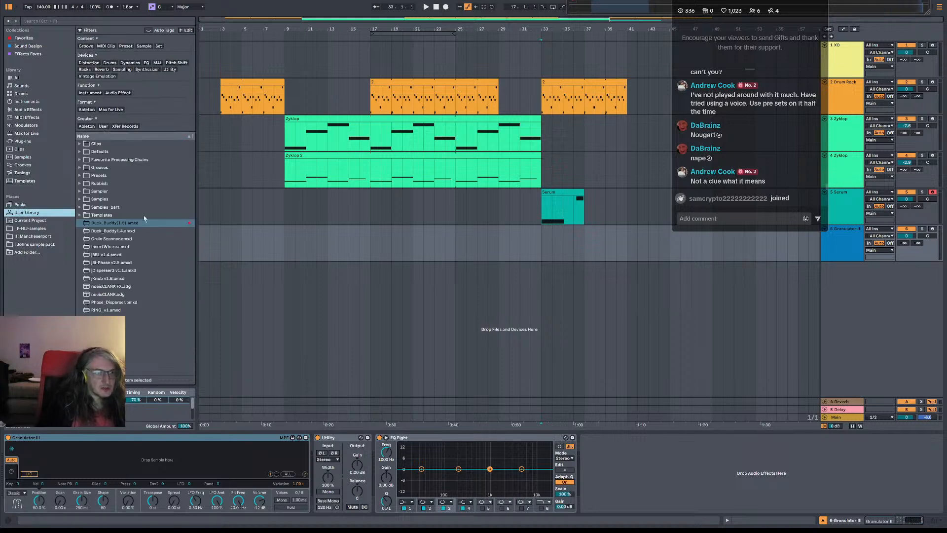
{"action": "left_click", "coordinate": [113, 239]}
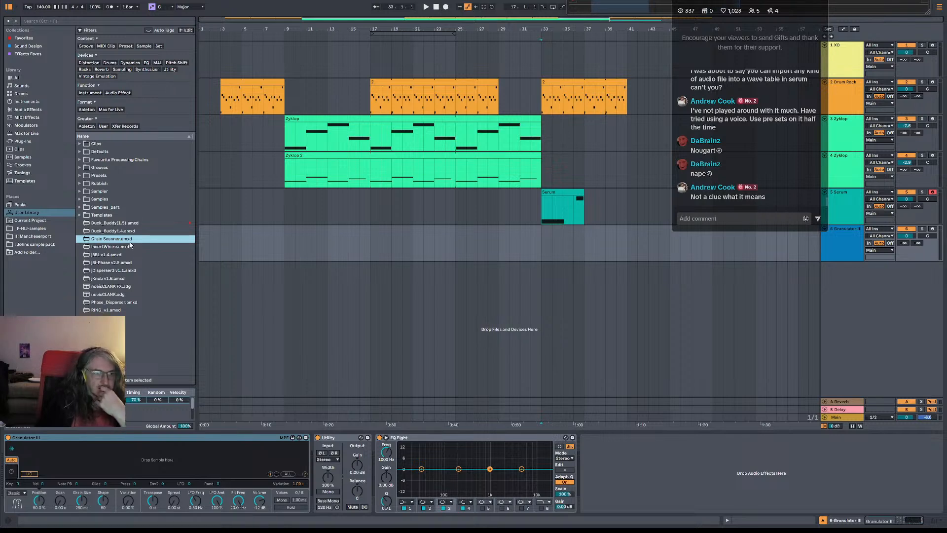
{"action": "left_click", "coordinate": [542, 244]}
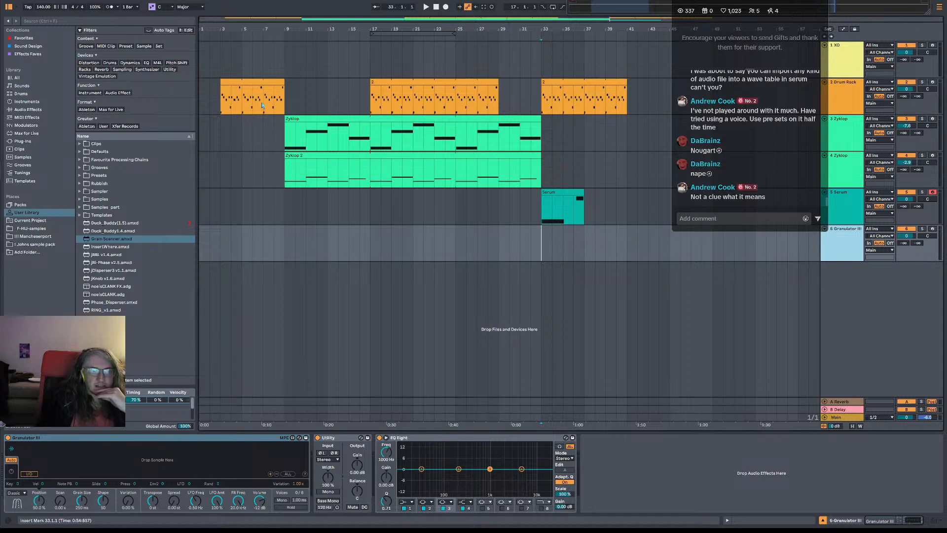
Solo the Drum Rack track, play it briefly from bar 37, and load the captured audio into Granulator III.
{"action": "left_click", "coordinate": [584, 97]}
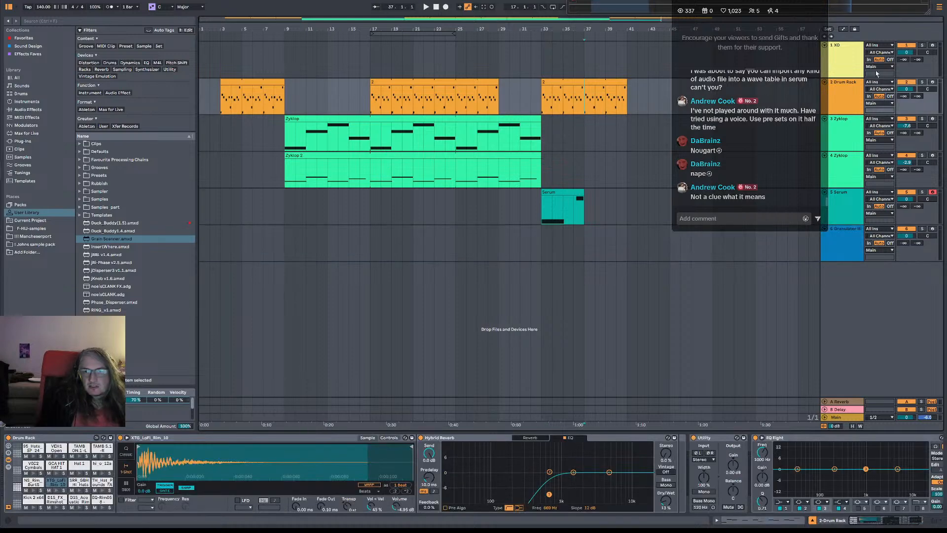
{"action": "left_click", "coordinate": [921, 83]}
{"action": "key", "text": "space"}
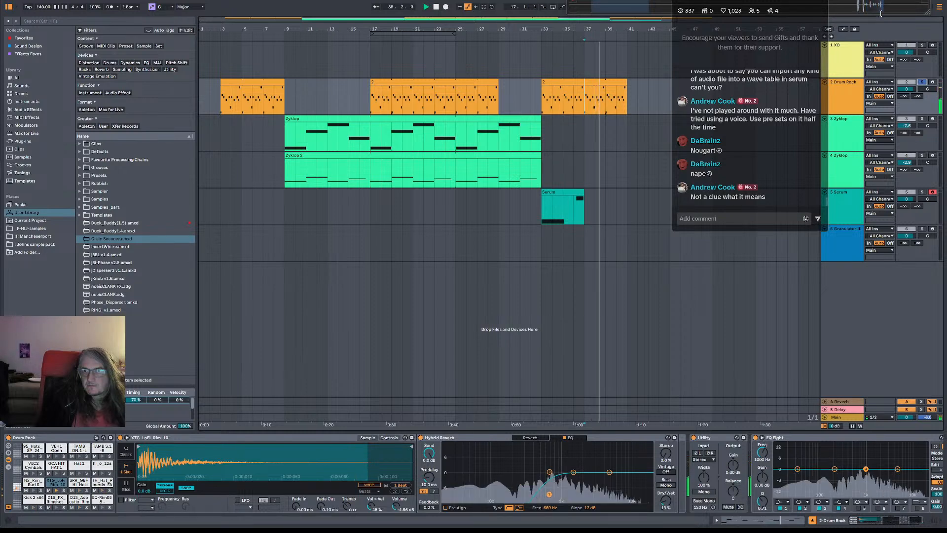
{"action": "key", "text": "space"}
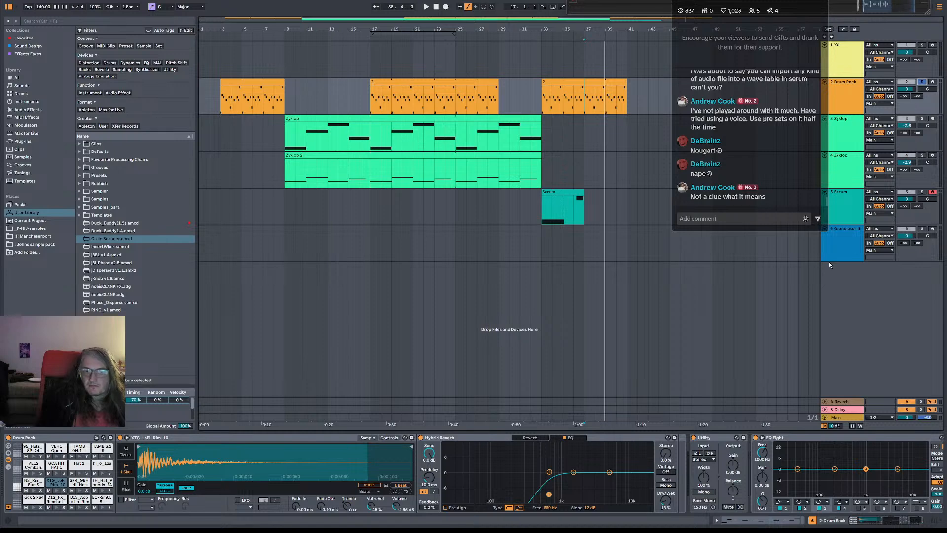
{"action": "left_click", "coordinate": [855, 245]}
{"action": "left_click_drag", "start_coordinate": [877, 10], "coordinate": [120, 461]}
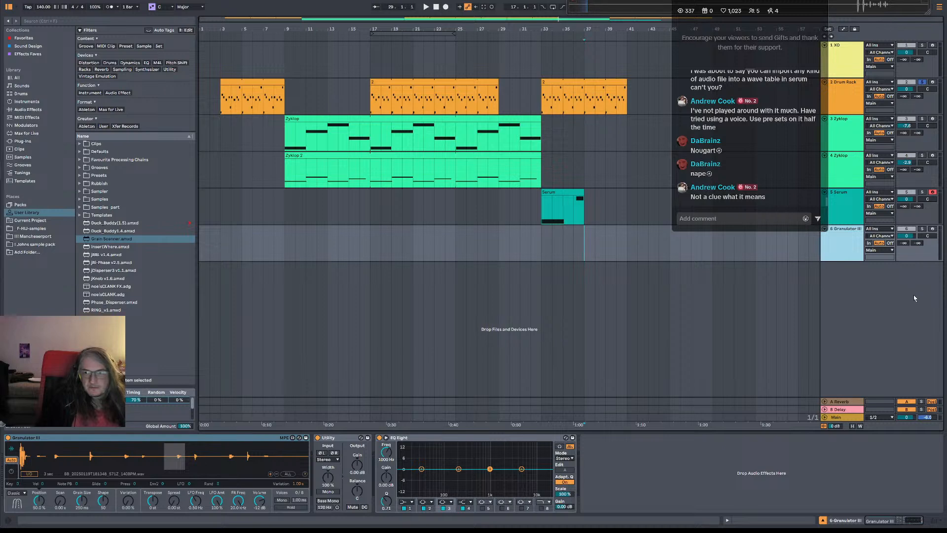
Arm and solo the Granulator III track and set its grain position to 0%.
{"action": "left_click", "coordinate": [932, 229]}
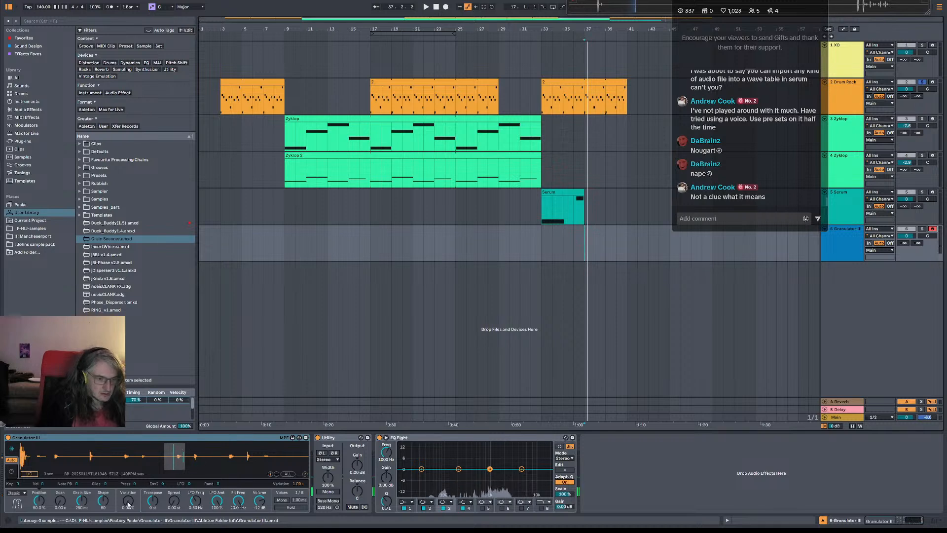
{"action": "left_click", "coordinate": [922, 228]}
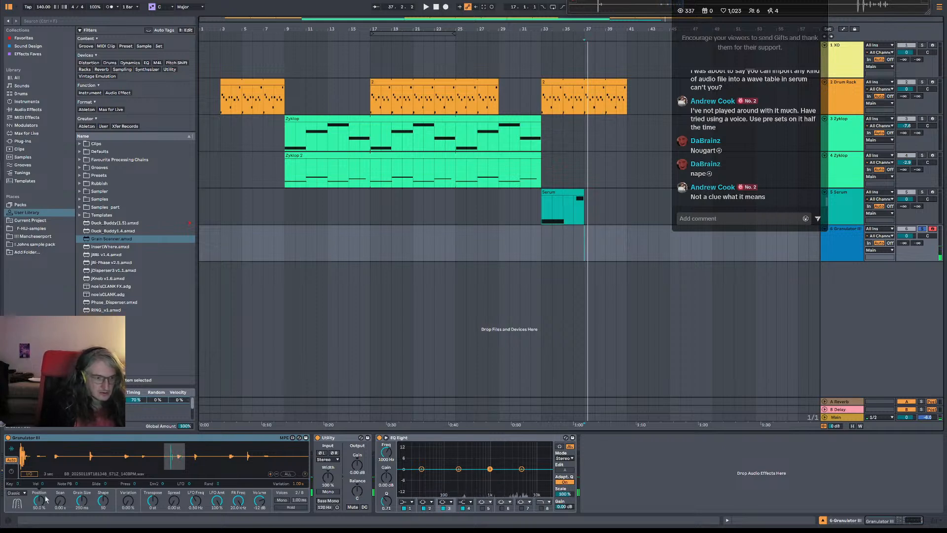
{"action": "left_click_drag", "start_coordinate": [39, 501], "coordinate": [39, 532]}
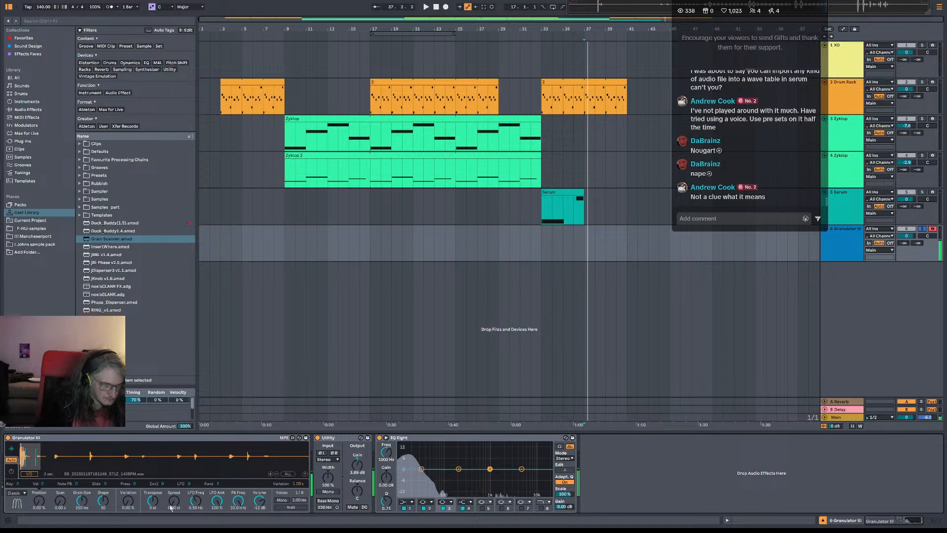
Switch Granulator III to Cloud mode, with scan at 0.62x, a grain size of about 36 ms and a density of 35.
{"action": "left_click", "coordinate": [18, 493]}
{"action": "left_click", "coordinate": [22, 512]}
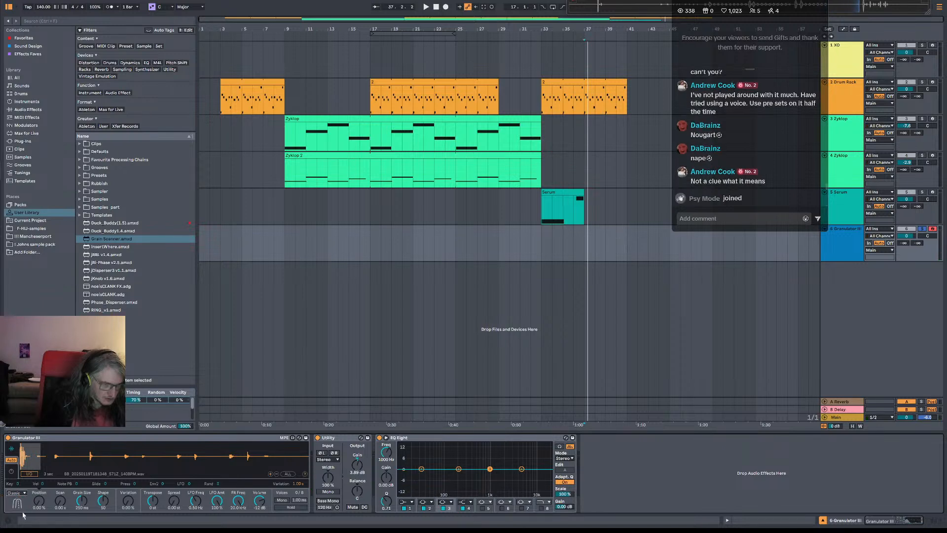
{"action": "left_click_drag", "start_coordinate": [60, 501], "coordinate": [82, 494]}
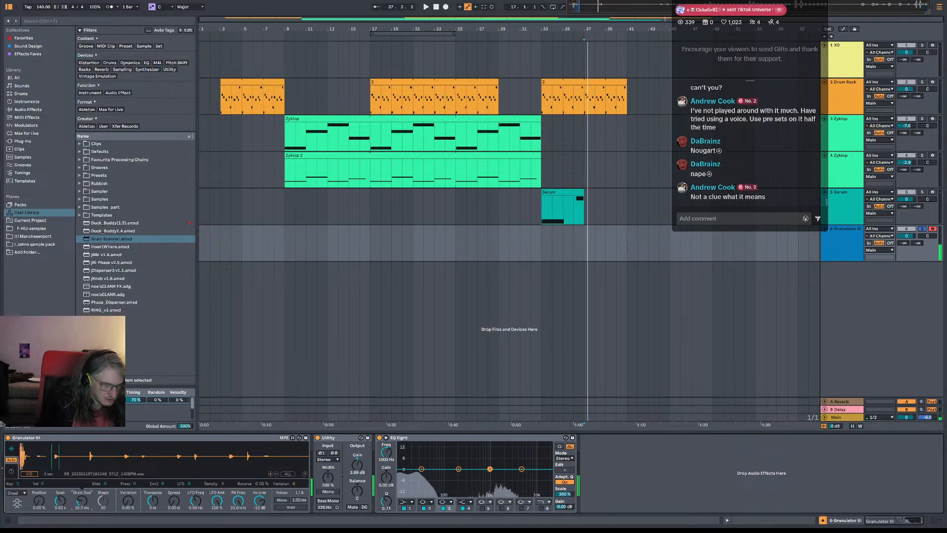
{"action": "left_click_drag", "start_coordinate": [222, 484], "coordinate": [222, 473]}
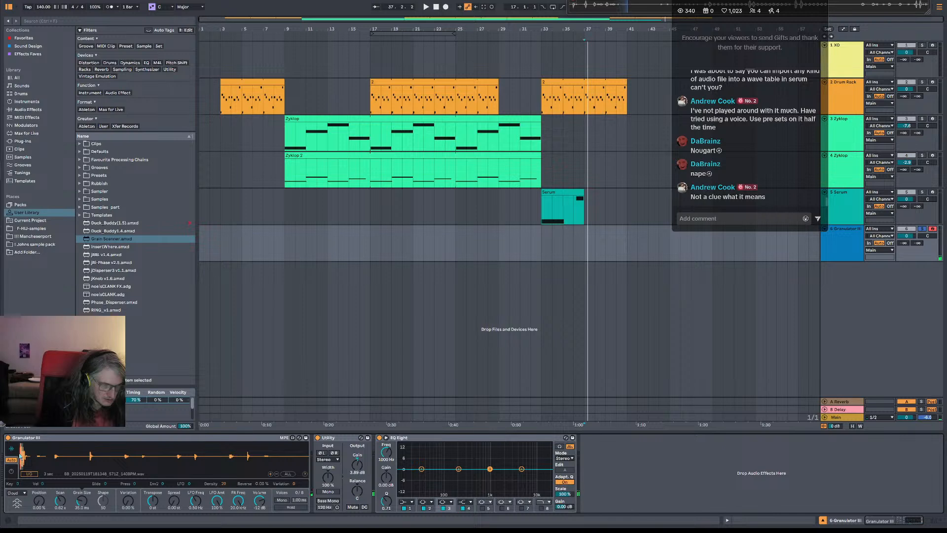
Move Granulator III's grain position to about 24% on the second transient group and set the variation to 62%.
{"action": "mouse_move", "coordinate": [21, 453]}
{"action": "left_mouse_down"}
{"action": "mouse_move", "coordinate": [99, 456]}
{"action": "mouse_move", "coordinate": [91, 456]}
{"action": "left_mouse_up"}
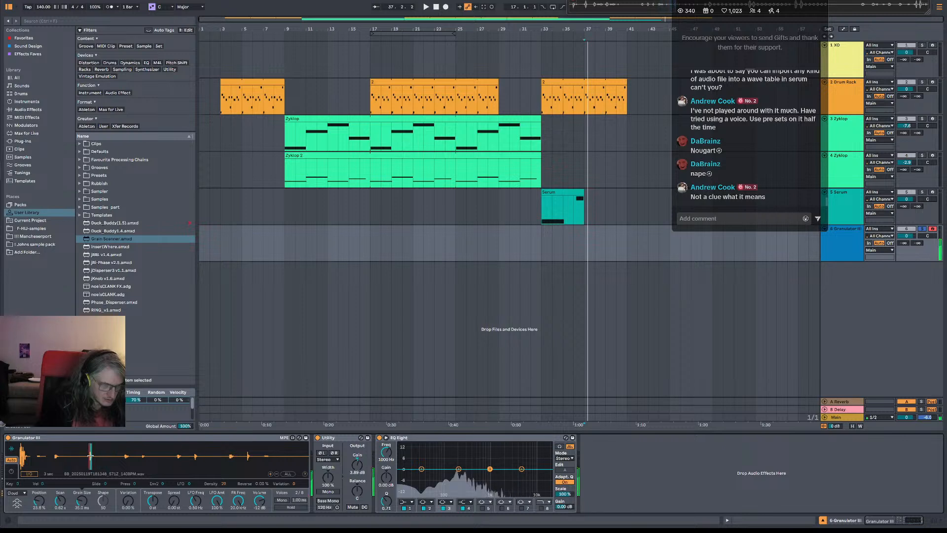
{"action": "left_click_drag", "start_coordinate": [127, 501], "coordinate": [128, 466]}
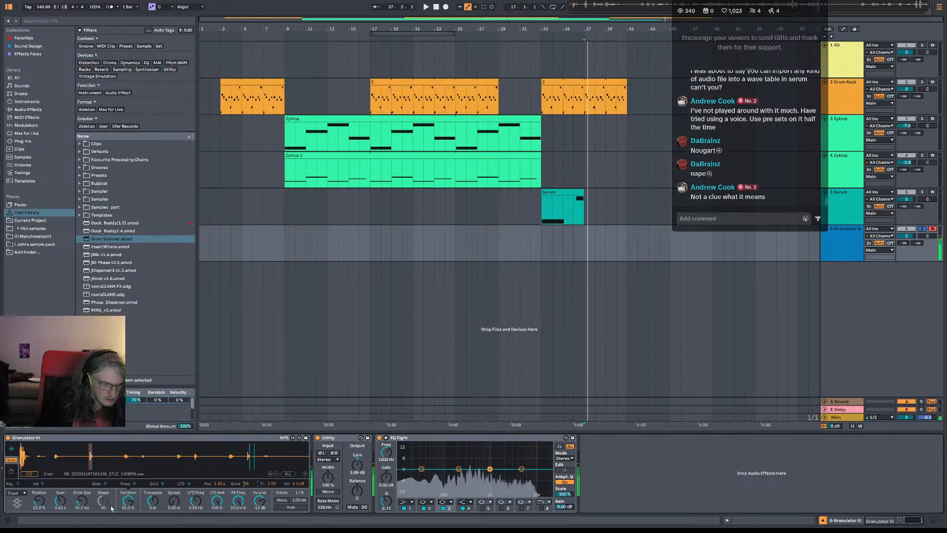
{"action": "left_click_drag", "start_coordinate": [179, 501], "coordinate": [179, 496]}
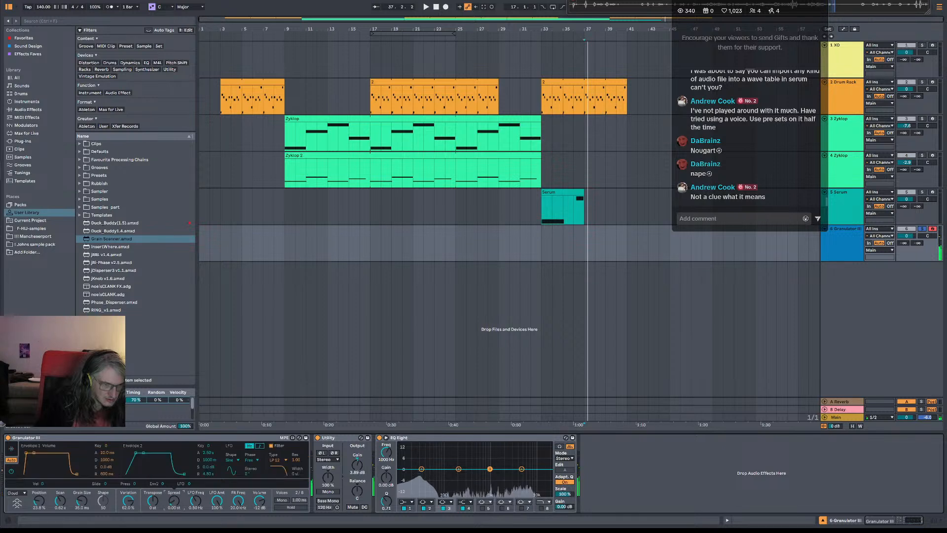
{"action": "left_click", "coordinate": [11, 451]}
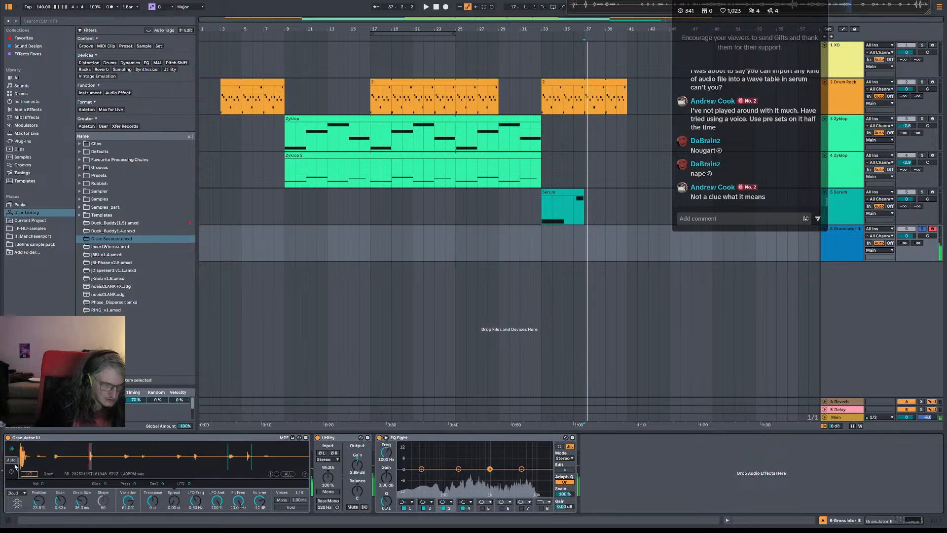
{"action": "left_click", "coordinate": [39, 505]}
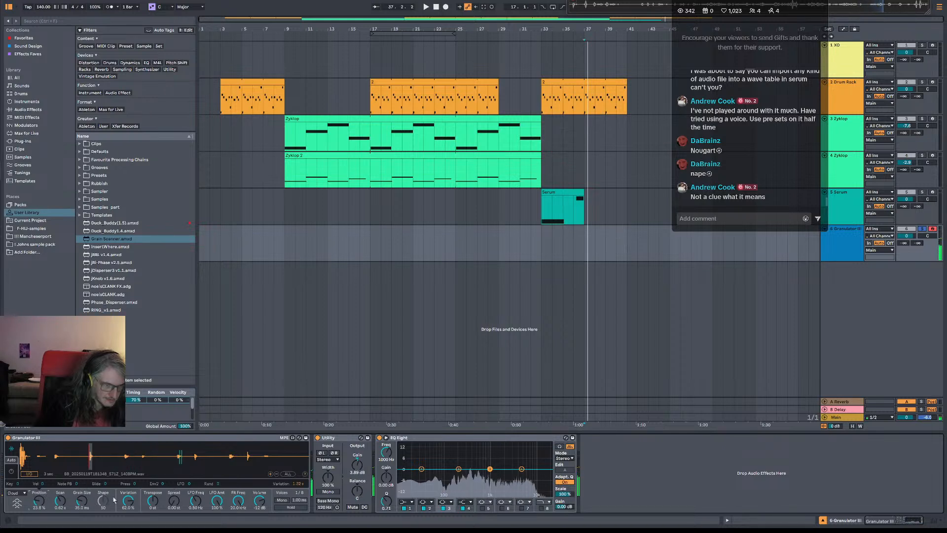
Shorten Granulator III's grain size to about 28 ms and set its transpose to +9 st.
{"action": "mouse_move", "coordinate": [82, 501]}
{"action": "left_mouse_down"}
{"action": "mouse_move", "coordinate": [82, 491]}
{"action": "mouse_move", "coordinate": [82, 524]}
{"action": "mouse_move", "coordinate": [82, 504]}
{"action": "left_mouse_up"}
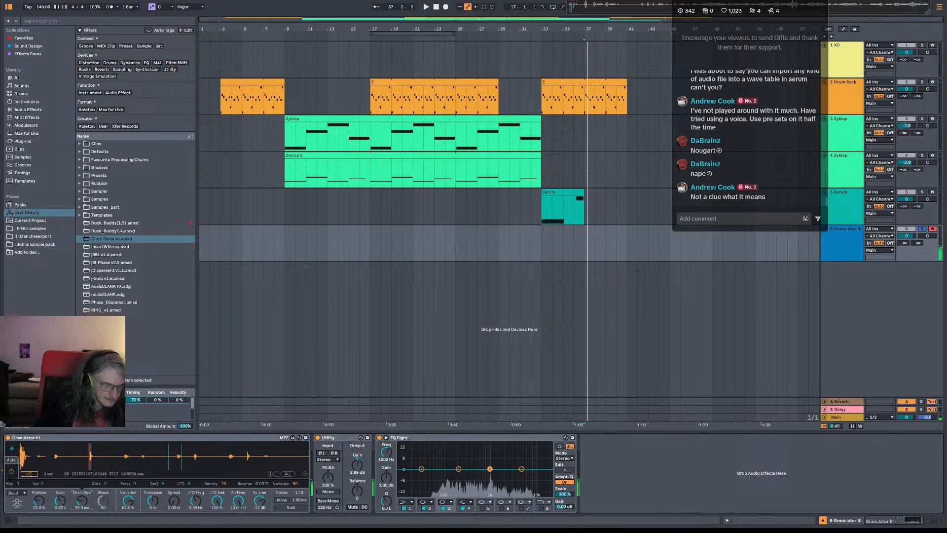
{"action": "left_click_drag", "start_coordinate": [154, 501], "coordinate": [154, 488]}
{"action": "left_click", "coordinate": [174, 500]}
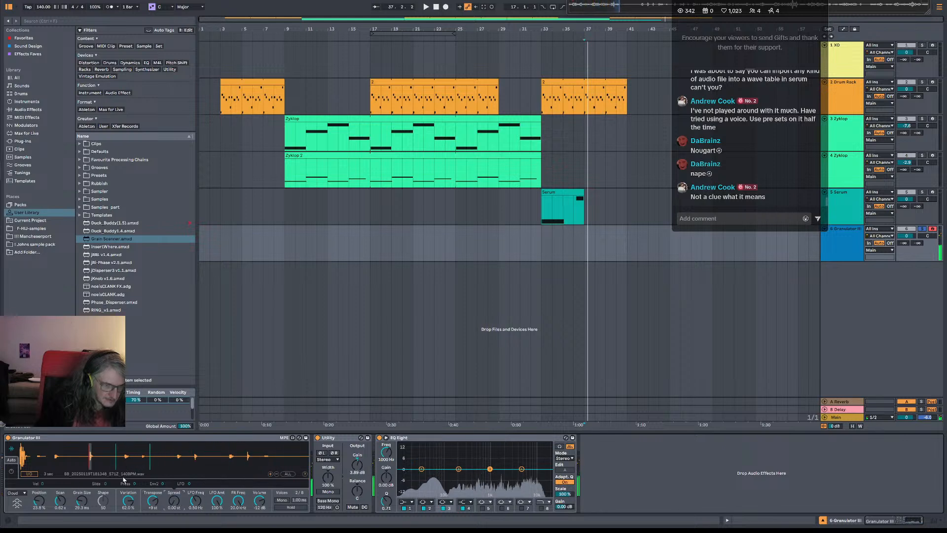
{"action": "left_click", "coordinate": [130, 500]}
{"action": "mouse_move", "coordinate": [137, 484]}
{"action": "left_mouse_down"}
{"action": "mouse_move", "coordinate": [136, 463]}
{"action": "mouse_move", "coordinate": [137, 484]}
{"action": "left_mouse_up"}
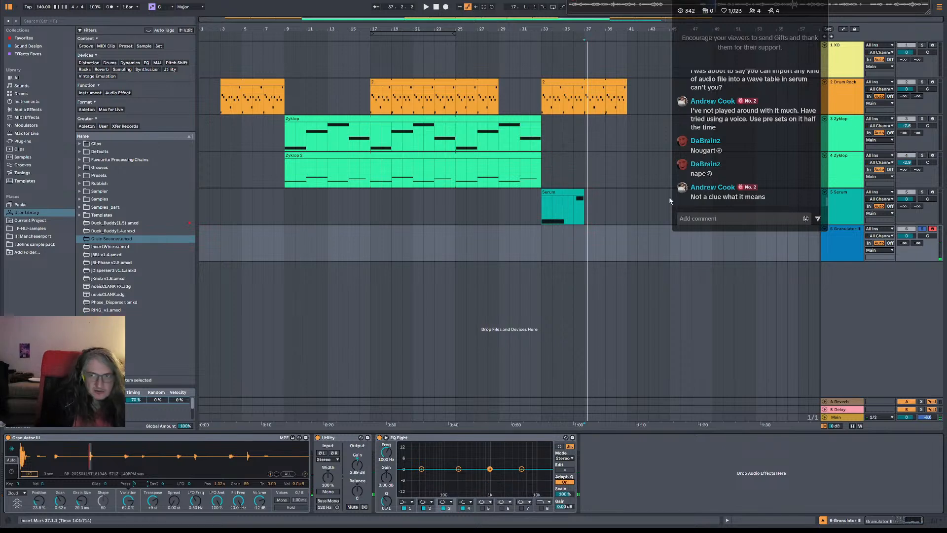
{"action": "left_click", "coordinate": [606, 232]}
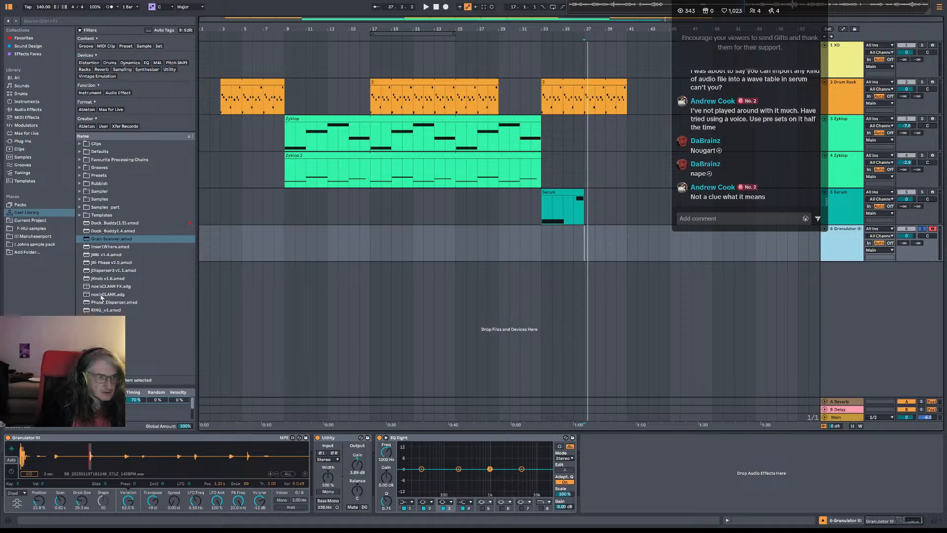
Add a new MIDI track below the Granulator III track and load Grain Scanner from the User Library onto it.
{"action": "key", "text": "ctrl+shift+t"}
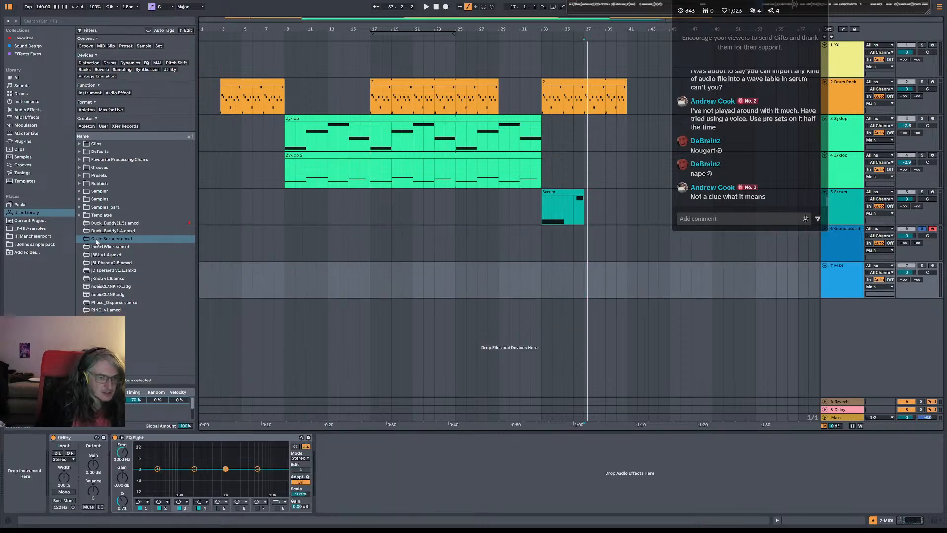
{"action": "left_click_drag", "start_coordinate": [97, 240], "coordinate": [523, 266]}
{"action": "left_click_drag", "start_coordinate": [777, 1], "coordinate": [759, 61]}
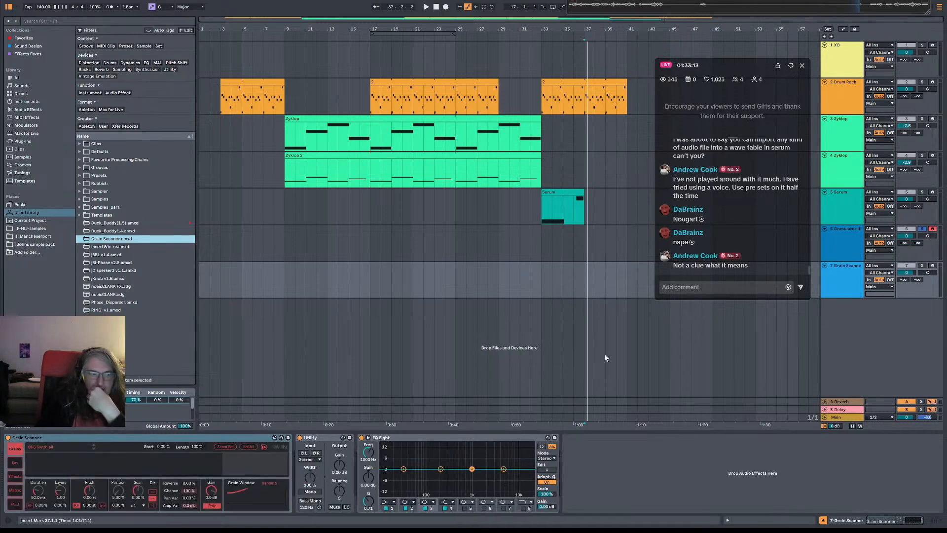
Solo the Drum Rack, play it from bar 37, and load the captured audio into Grain Scanner as its sample.
{"action": "left_click", "coordinate": [587, 107]}
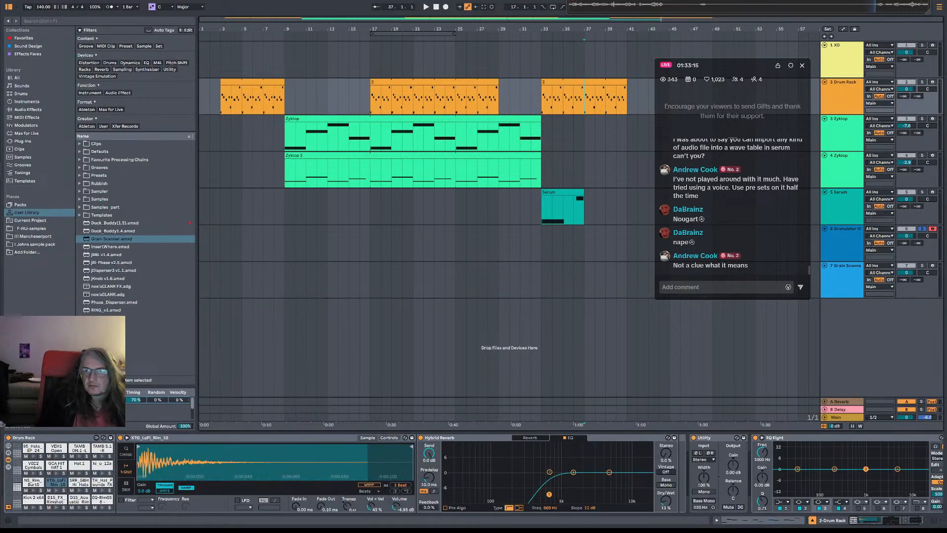
{"action": "key", "text": "space"}
{"action": "left_click", "coordinate": [923, 82]}
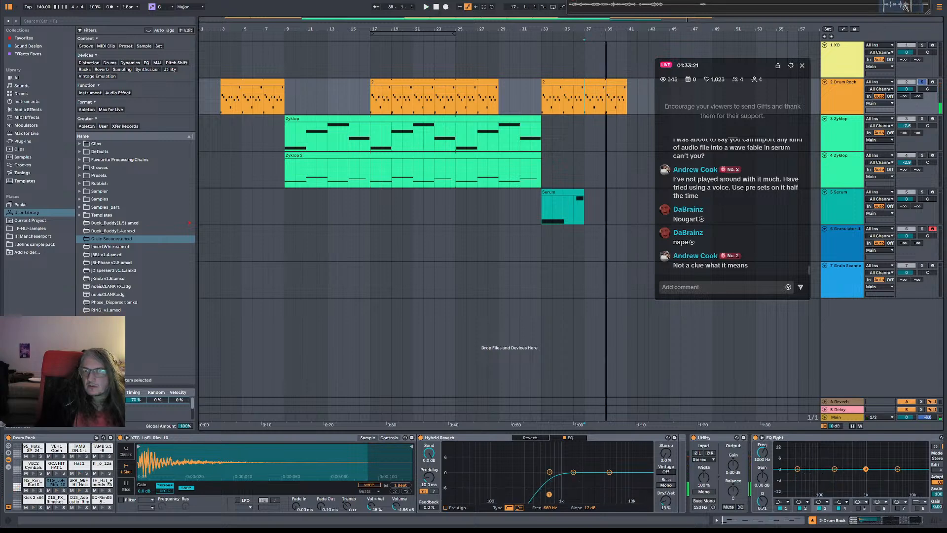
{"action": "left_click", "coordinate": [850, 279]}
{"action": "left_click_drag", "start_coordinate": [891, 7], "coordinate": [119, 460]}
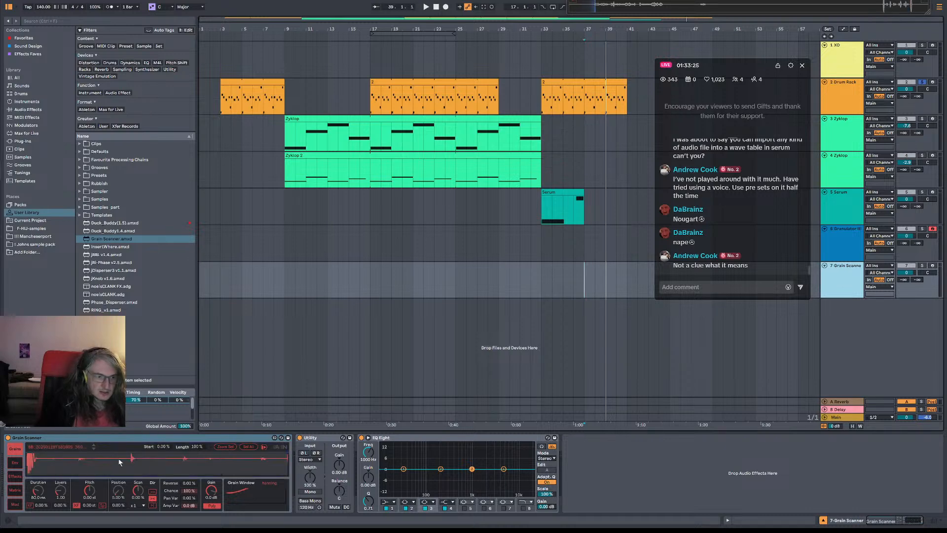
Arm and solo the Grain Scanner track and lower the device's gain to about -1.9 dB.
{"action": "left_click", "coordinate": [933, 266]}
{"action": "left_click", "coordinate": [933, 267]}
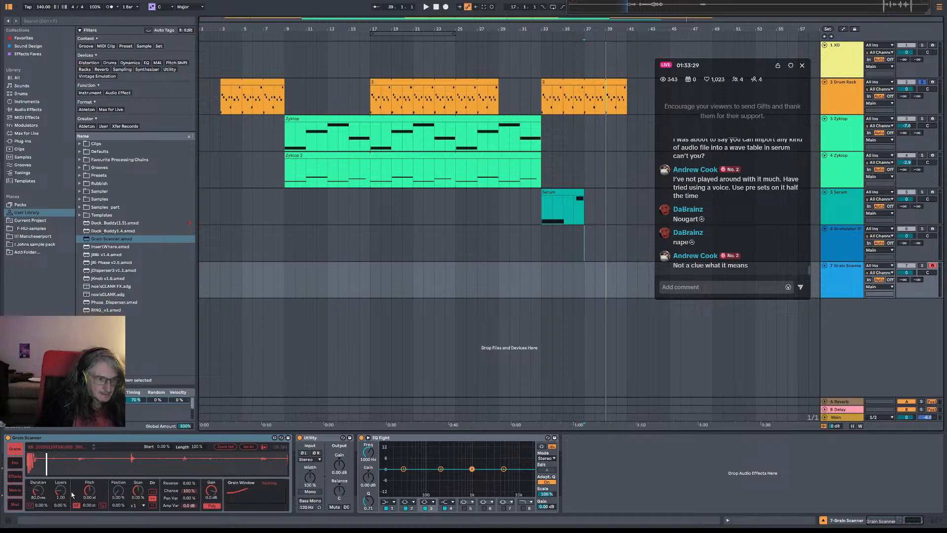
{"action": "left_click", "coordinate": [922, 266]}
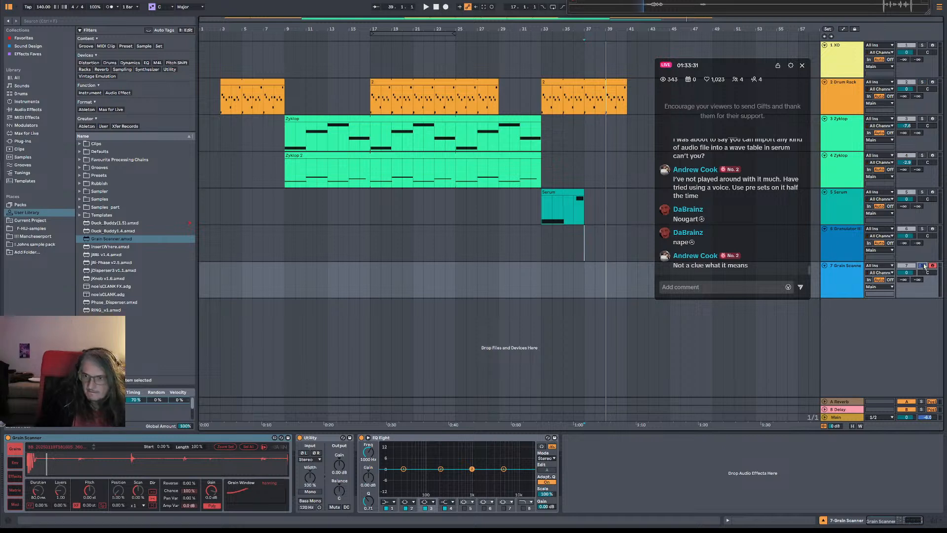
{"action": "left_click_drag", "start_coordinate": [214, 489], "coordinate": [214, 495]}
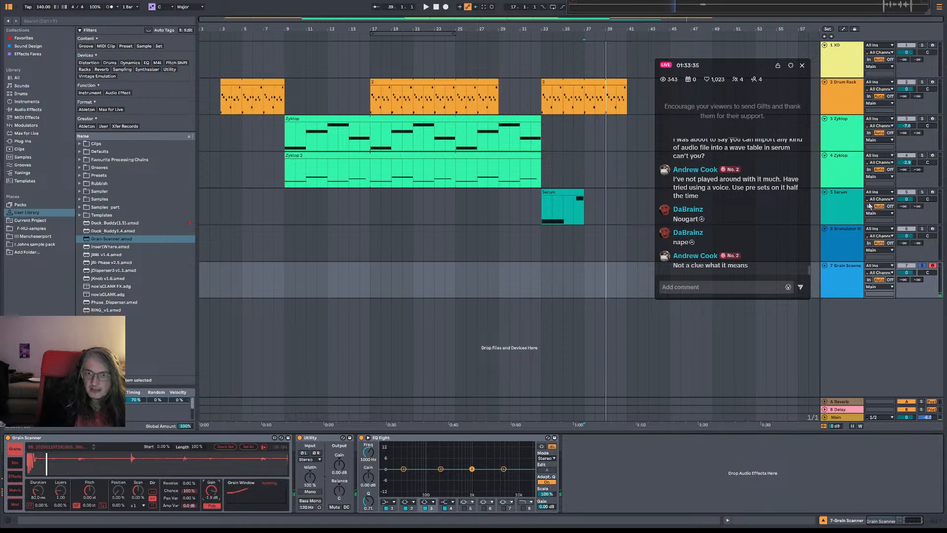
{"action": "left_click", "coordinate": [835, 254]}
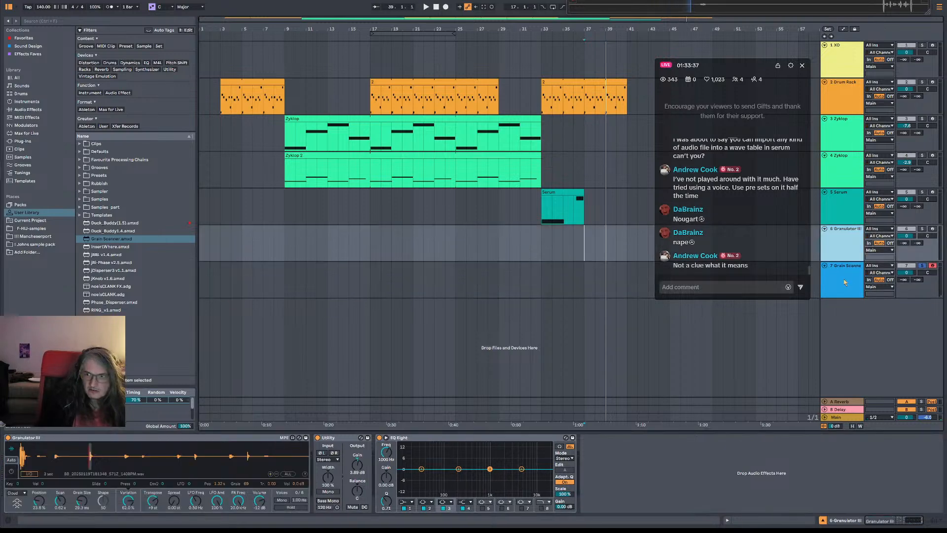
{"action": "left_click", "coordinate": [844, 282]}
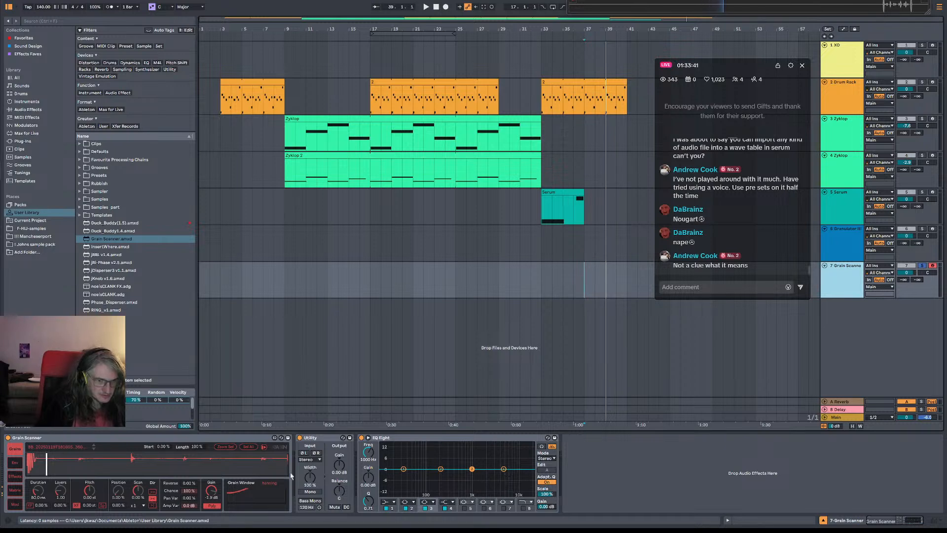
Set Grain Scanner's position to about 0.8%, scan to about 58.7%, duration to 523 ms, pitch to 22.68 st and gain to 12 dB.
{"action": "left_click_drag", "start_coordinate": [59, 466], "coordinate": [324, 474]}
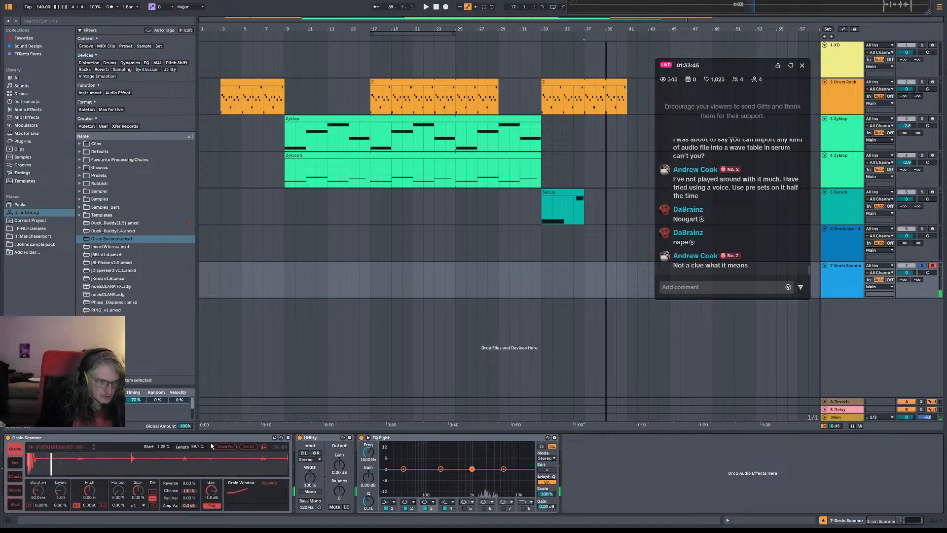
{"action": "left_click", "coordinate": [249, 447]}
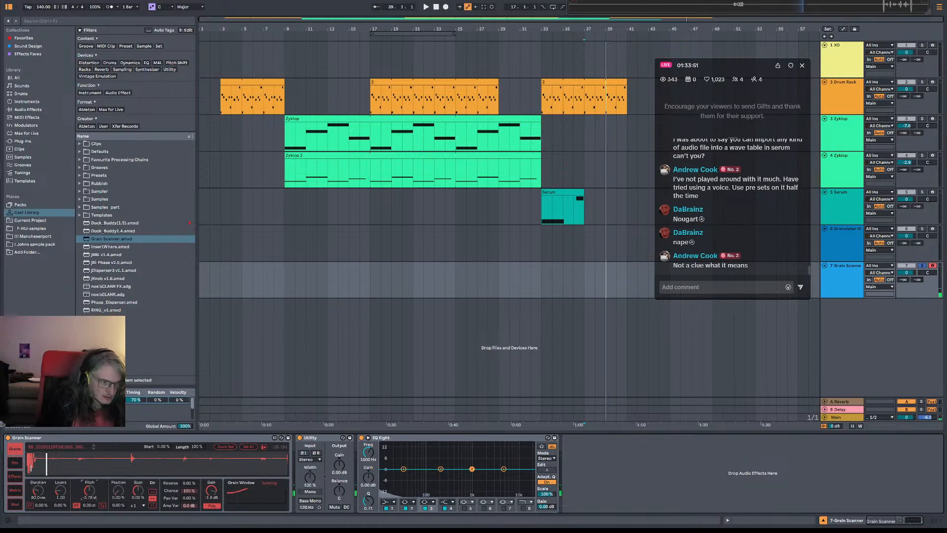
{"action": "left_click_drag", "start_coordinate": [119, 490], "coordinate": [138, 477]}
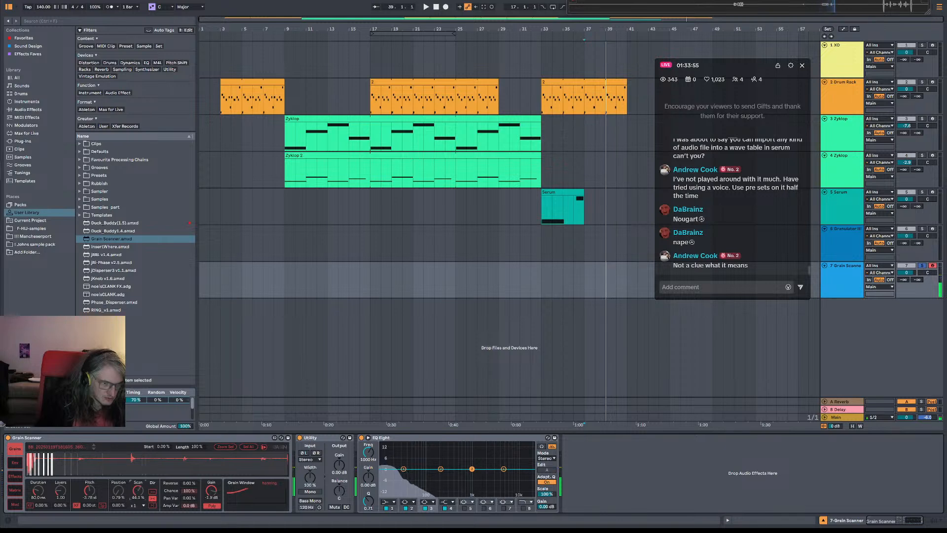
{"action": "left_click_drag", "start_coordinate": [38, 491], "coordinate": [38, 471]}
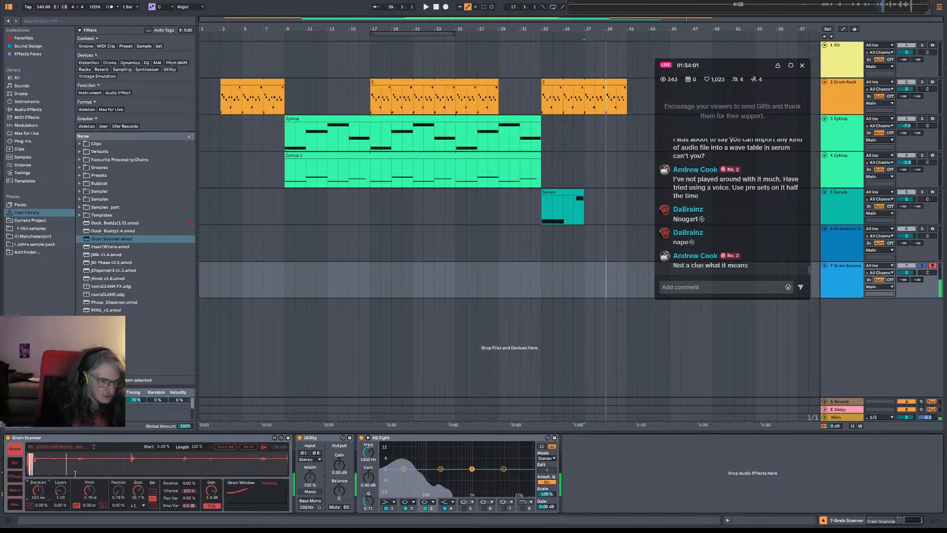
{"action": "left_click_drag", "start_coordinate": [89, 490], "coordinate": [90, 477]}
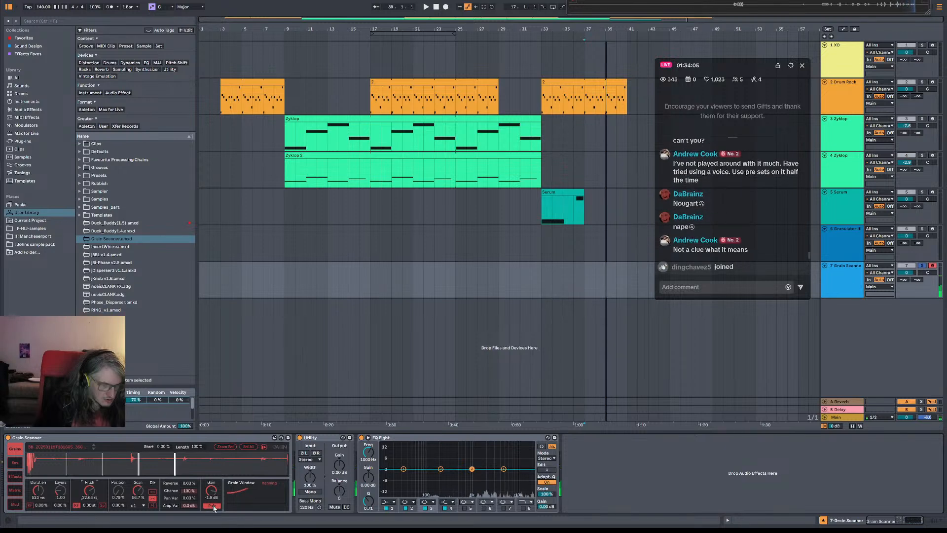
{"action": "left_click_drag", "start_coordinate": [221, 491], "coordinate": [222, 473]}
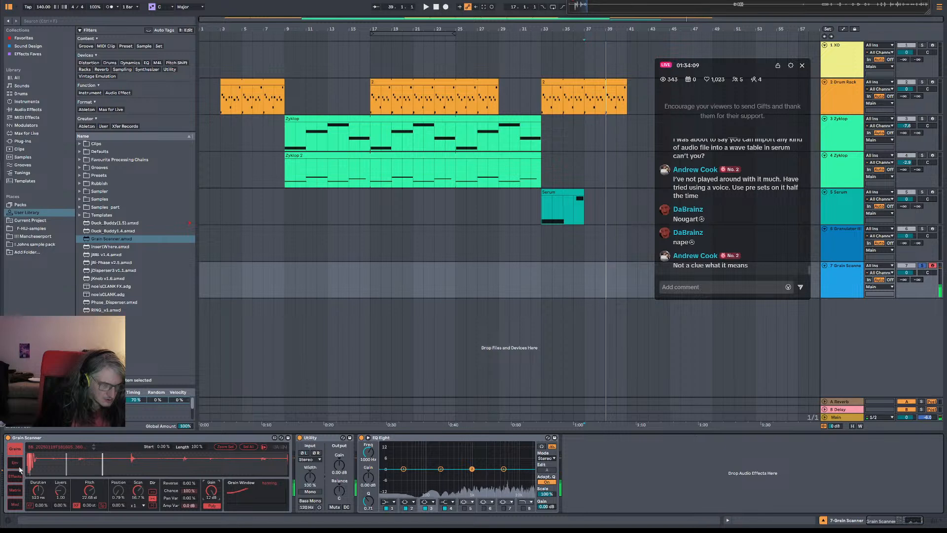
Set the velocity sensitivity of Grain Scanner's amp envelope to 0.0 dB.
{"action": "left_click", "coordinate": [16, 463]}
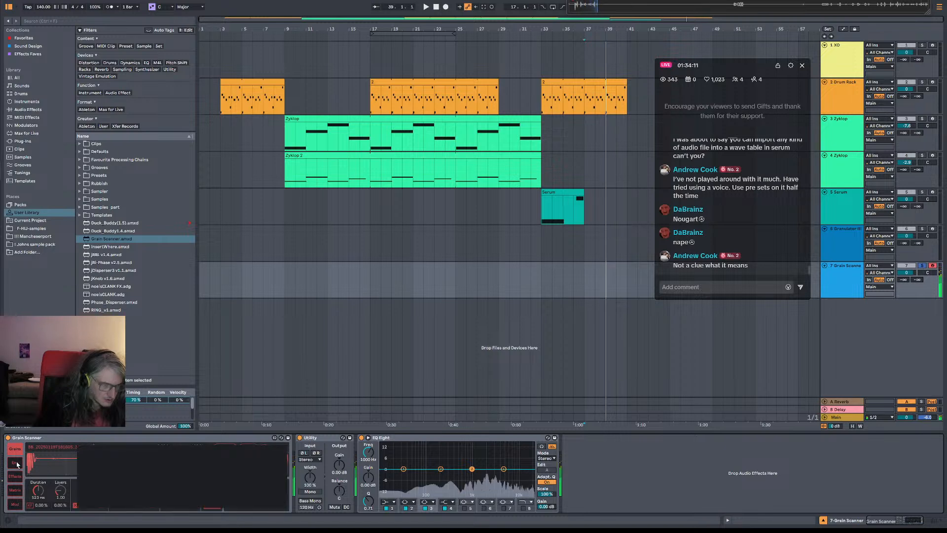
{"action": "left_click", "coordinate": [15, 463]}
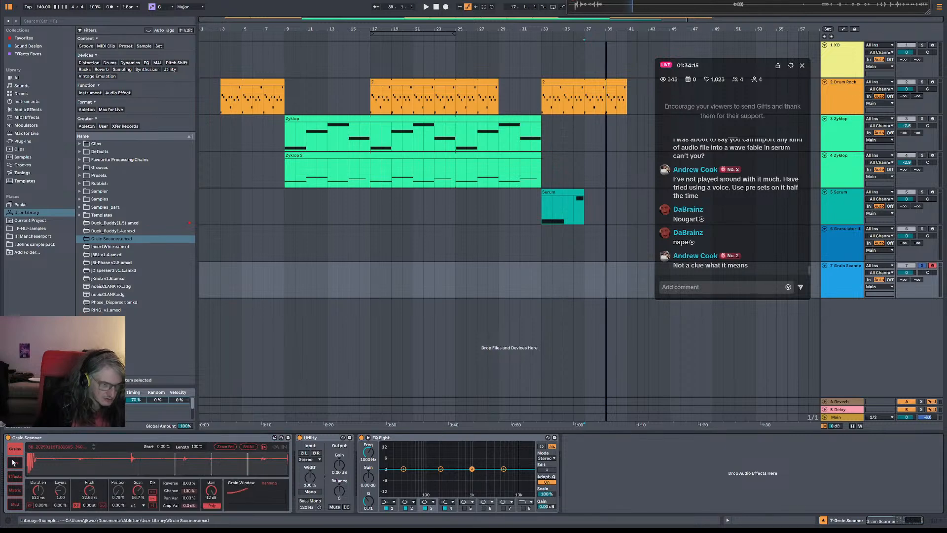
{"action": "left_click", "coordinate": [14, 462]}
{"action": "left_click", "coordinate": [842, 253]}
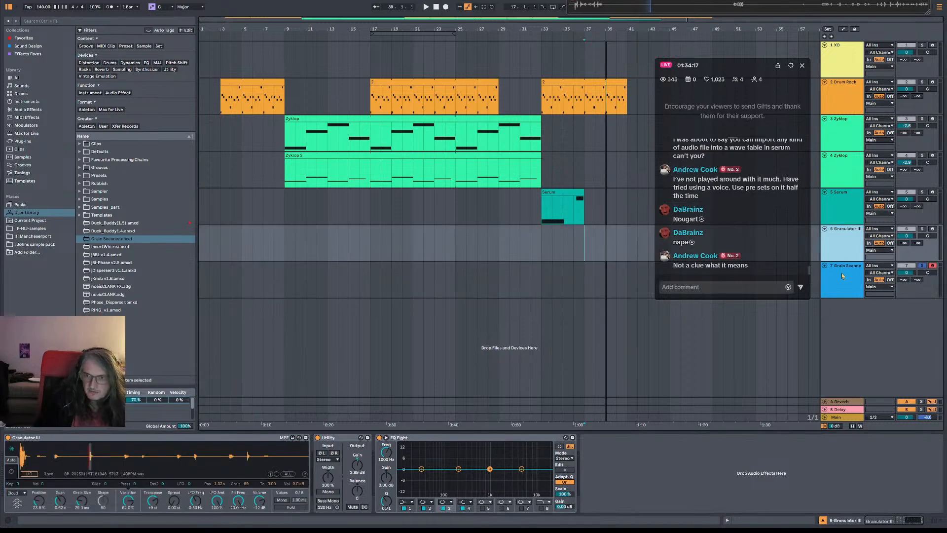
{"action": "left_click", "coordinate": [842, 276]}
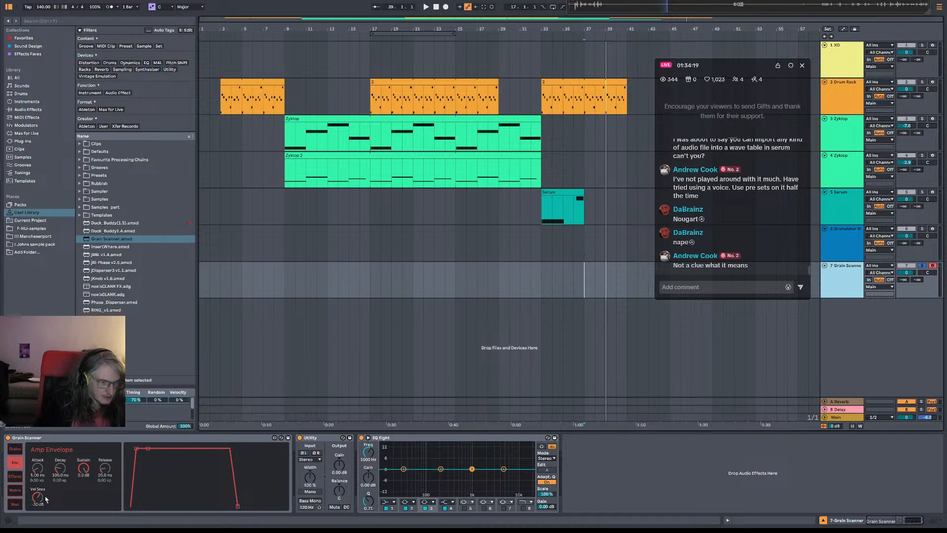
{"action": "left_click_drag", "start_coordinate": [45, 499], "coordinate": [46, 478]}
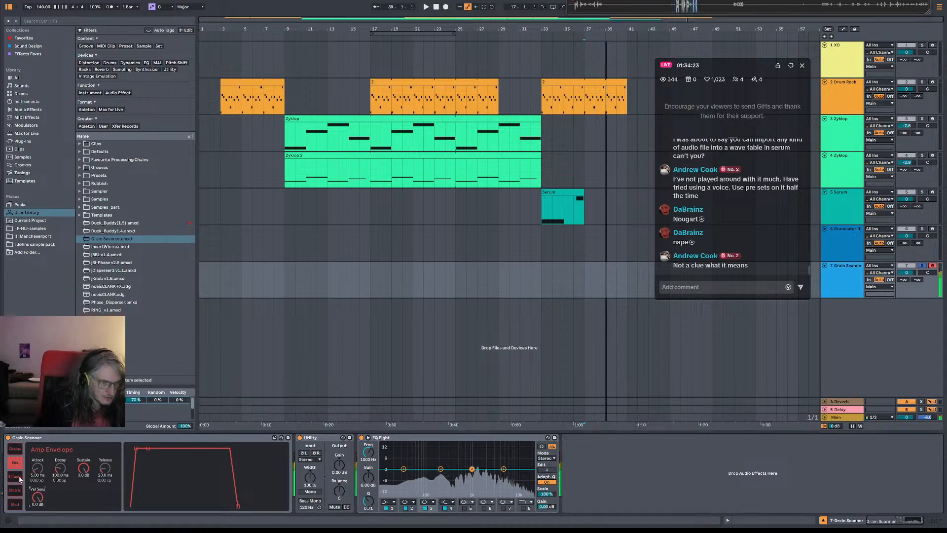
Raise Grain Scanner's layers to 128, adjust gain and position, and set scan to about 113%, duration to about 451 ms and pitch to 37.80 st.
{"action": "left_click", "coordinate": [14, 450]}
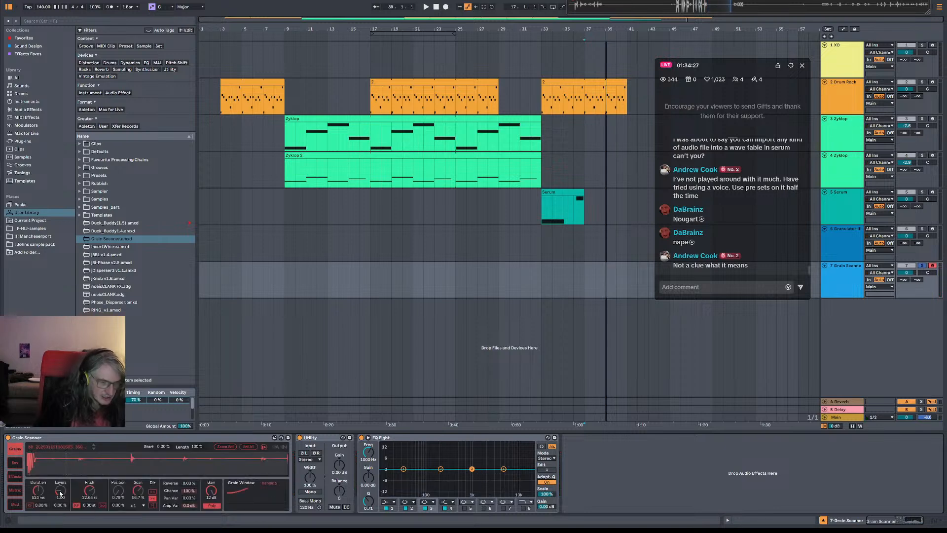
{"action": "left_click_drag", "start_coordinate": [59, 493], "coordinate": [59, 444]}
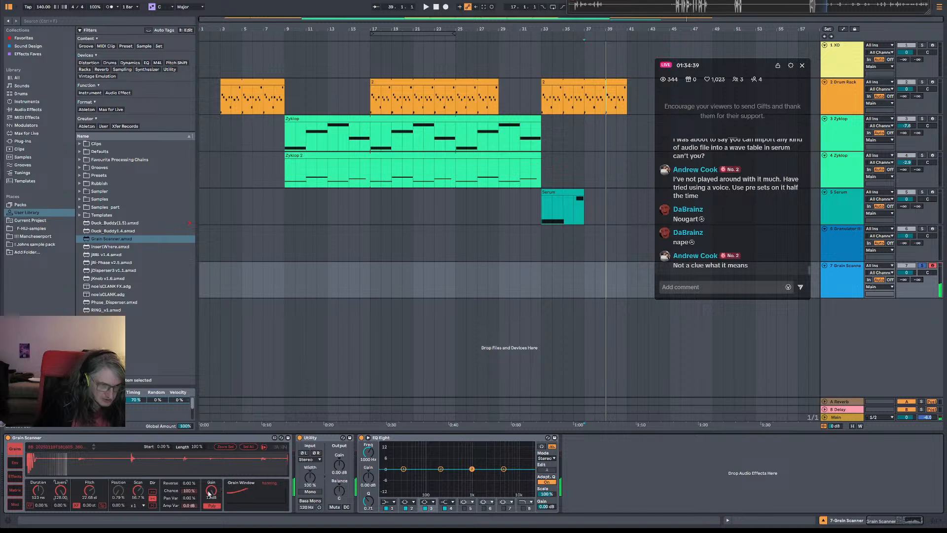
{"action": "left_click_drag", "start_coordinate": [209, 493], "coordinate": [209, 492]}
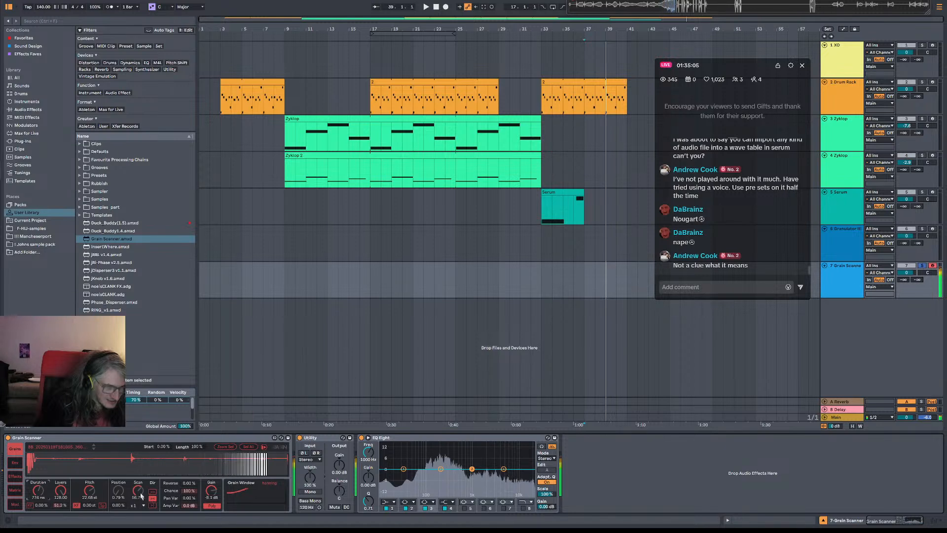
{"action": "left_click_drag", "start_coordinate": [140, 495], "coordinate": [140, 474]}
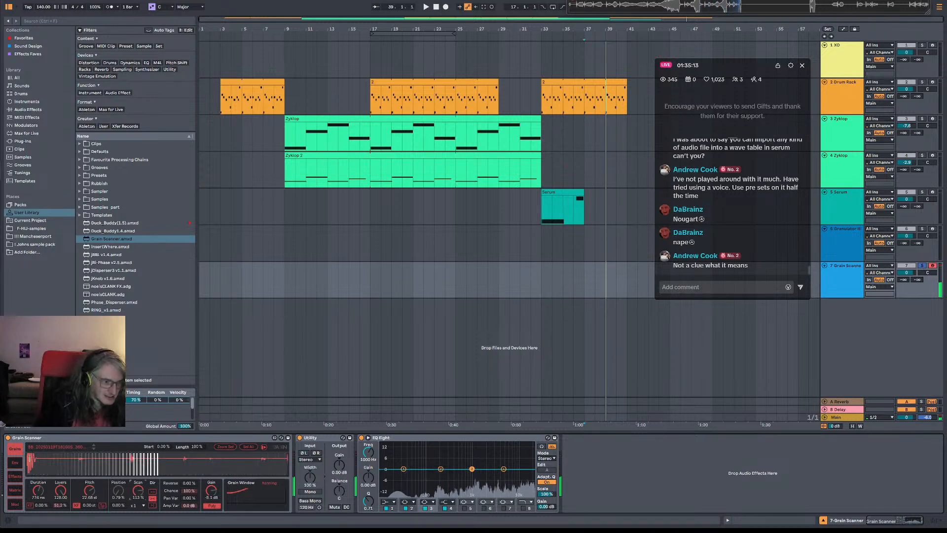
{"action": "left_click_drag", "start_coordinate": [119, 490], "coordinate": [118, 478]}
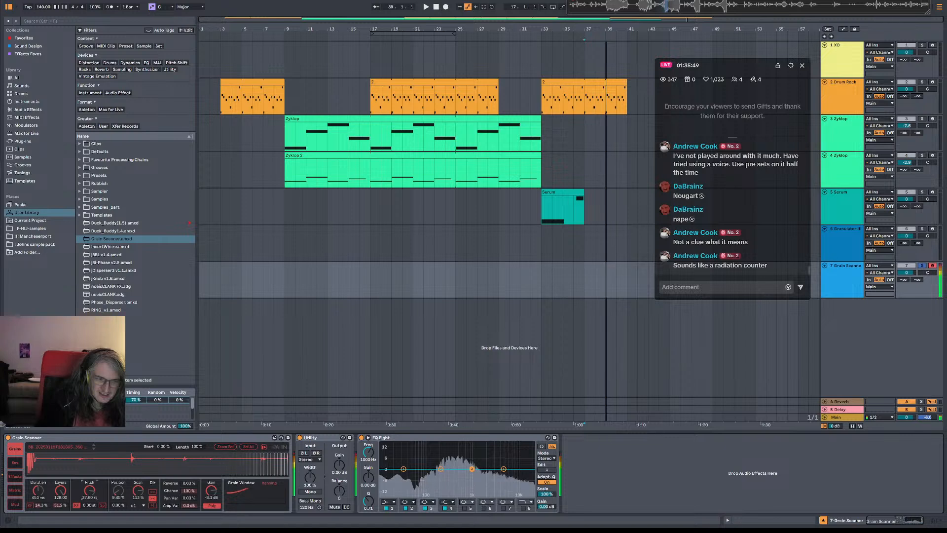
Examine Grain Scanner's modulation matrix and modulator settings, including the source choices for MOD1.
{"action": "left_click", "coordinate": [19, 494]}
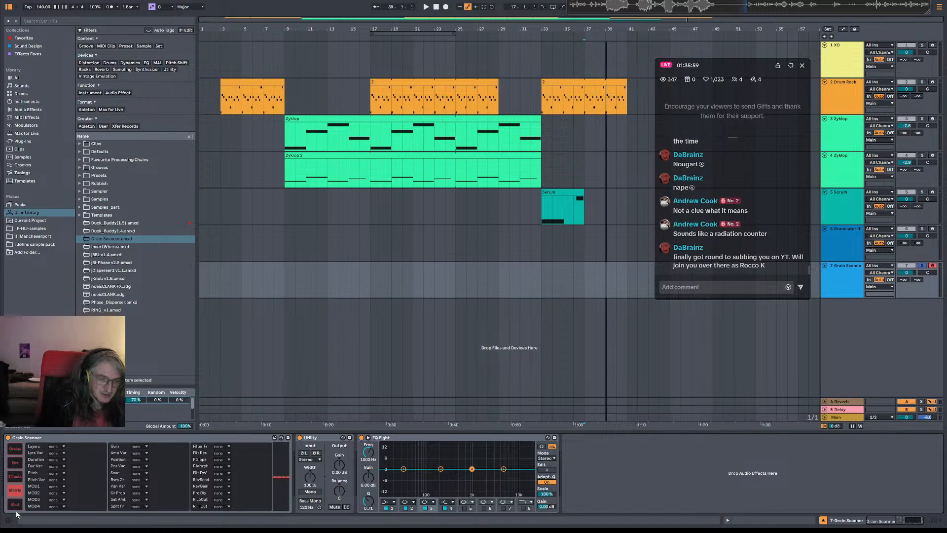
{"action": "left_click", "coordinate": [16, 505]}
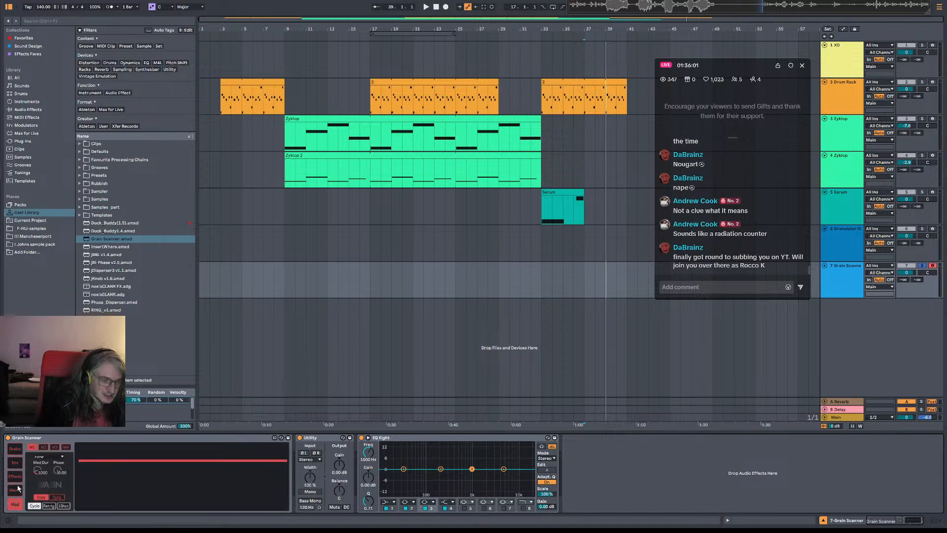
{"action": "left_click", "coordinate": [18, 493]}
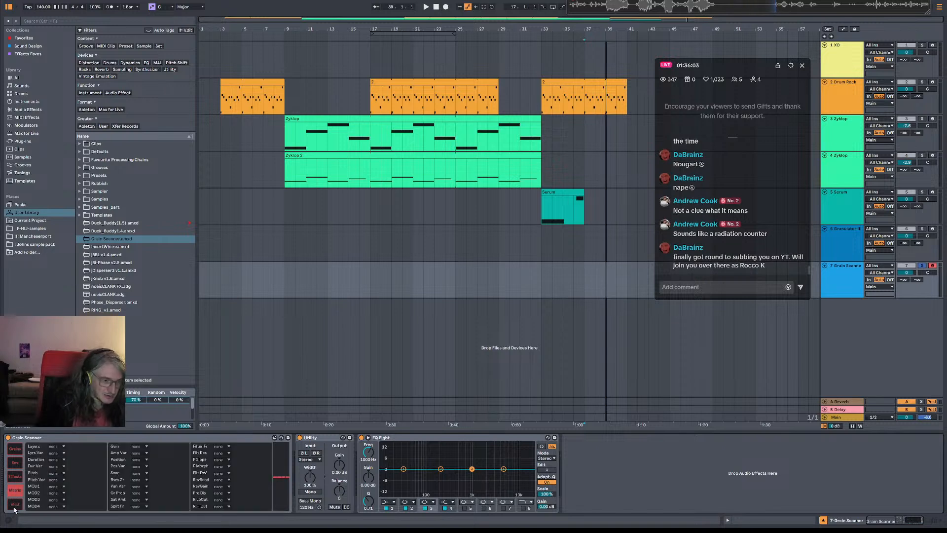
{"action": "left_click", "coordinate": [15, 503]}
{"action": "left_click", "coordinate": [17, 492]}
{"action": "left_click", "coordinate": [57, 486]}
{"action": "left_click", "coordinate": [91, 486]}
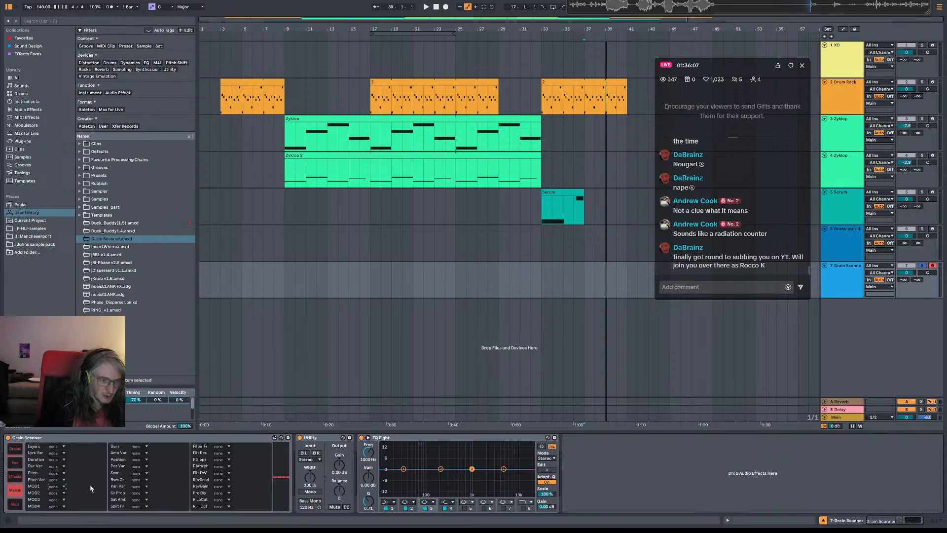
{"action": "left_click", "coordinate": [13, 504]}
{"action": "left_click", "coordinate": [14, 491]}
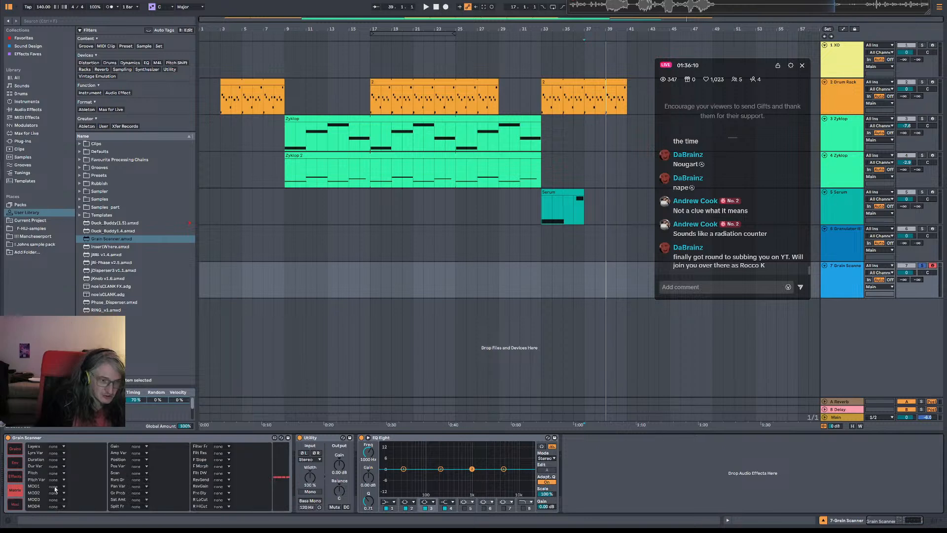
{"action": "left_click", "coordinate": [15, 502]}
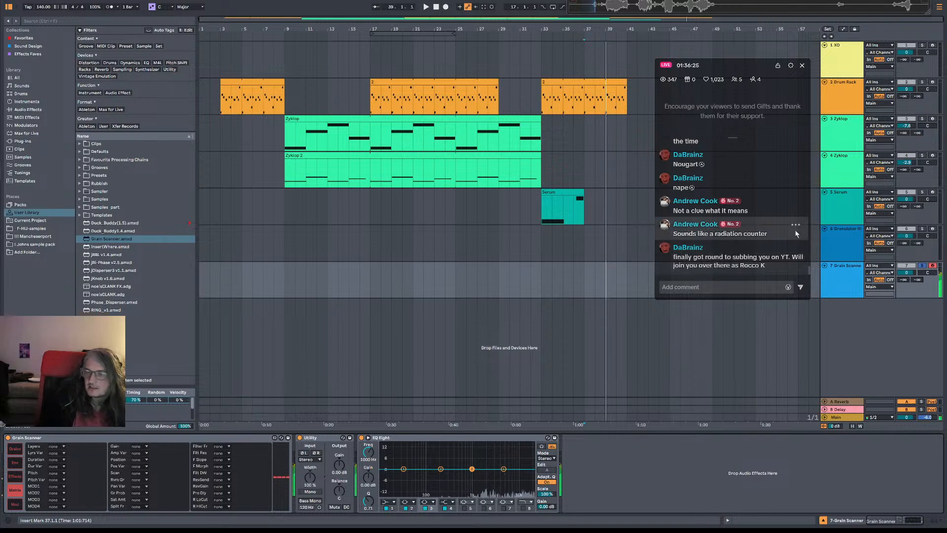
Assign MOD1 to Grain Scanner's pitch in the modulation matrix with an amount of about 17.7 st, and show the modulator settings.
{"action": "left_click", "coordinate": [61, 492]}
{"action": "left_click", "coordinate": [99, 486]}
{"action": "left_click", "coordinate": [64, 486]}
{"action": "left_click", "coordinate": [84, 480]}
{"action": "left_click", "coordinate": [59, 474]}
{"action": "left_click", "coordinate": [54, 486]}
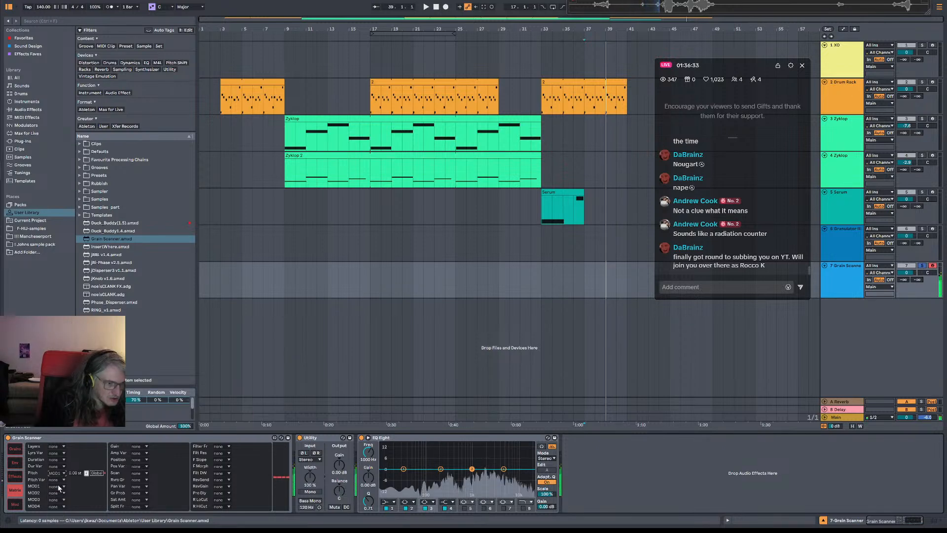
{"action": "left_click_drag", "start_coordinate": [78, 473], "coordinate": [78, 463]}
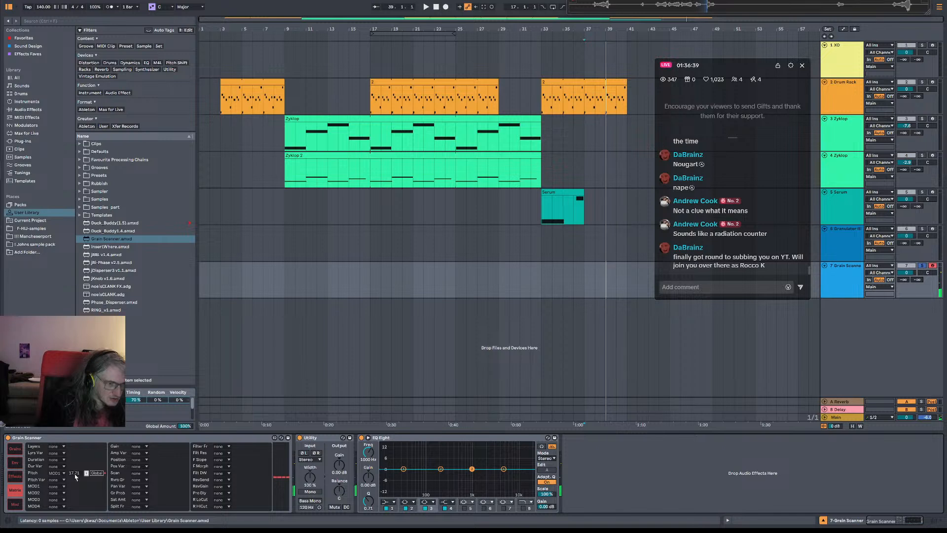
{"action": "left_click", "coordinate": [15, 504]}
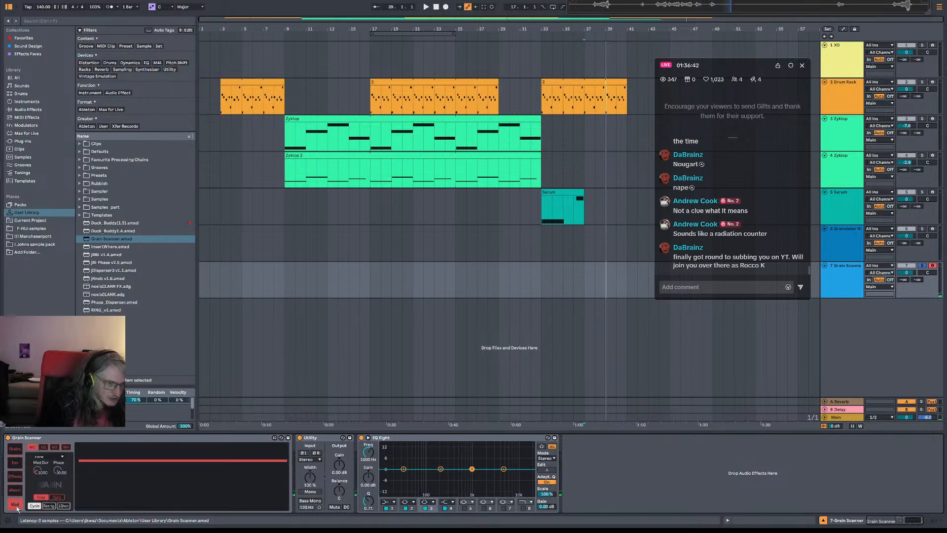
Set Grain Scanner's first modulator to a sine wave with a free-running modulation duration of about 4.66 s.
{"action": "left_click", "coordinate": [44, 458]}
{"action": "left_click", "coordinate": [52, 471]}
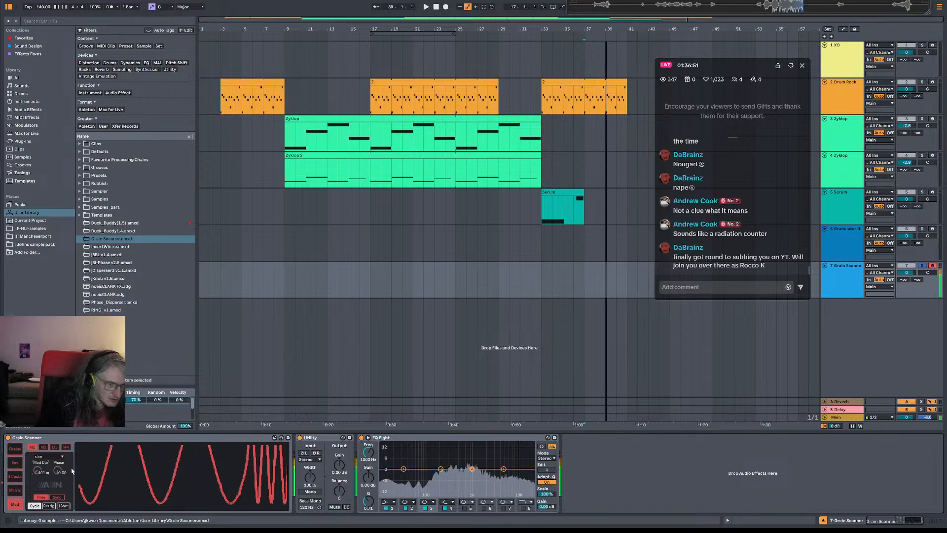
{"action": "left_click", "coordinate": [43, 496]}
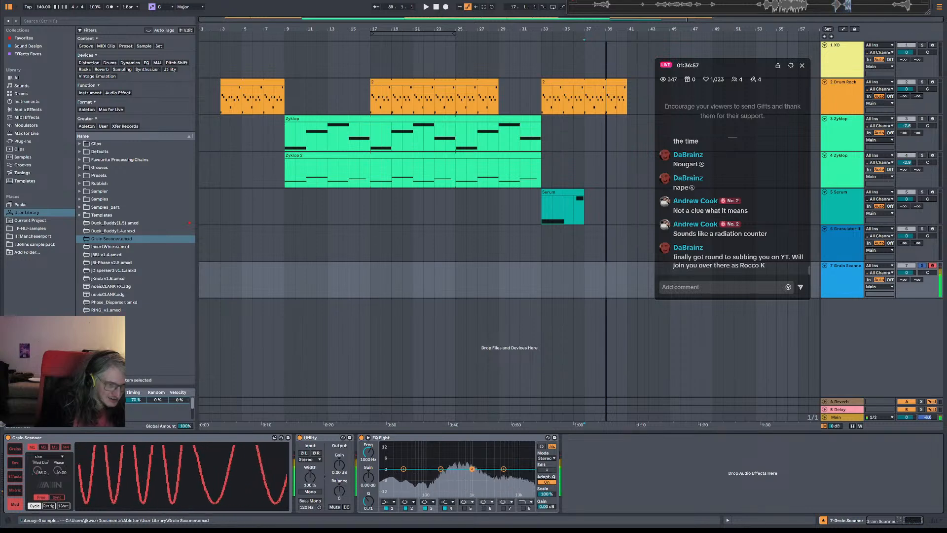
{"action": "mouse_move", "coordinate": [38, 470]}
{"action": "left_mouse_down"}
{"action": "mouse_move", "coordinate": [38, 448]}
{"action": "mouse_move", "coordinate": [38, 463]}
{"action": "left_mouse_up"}
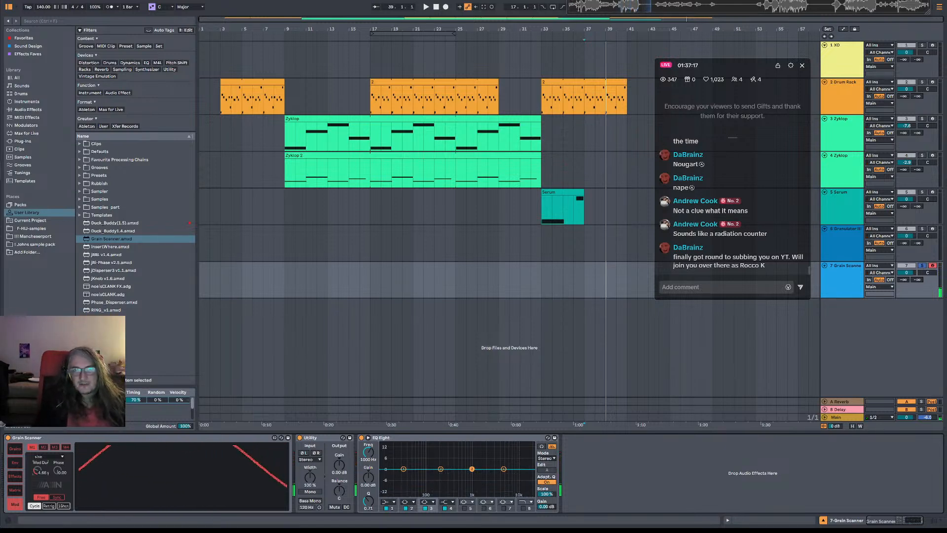
Insert the captured Grain Scanner audio on a new audio track at bar 42, and duplicate the Grain Scanner track, unsoloing the original.
{"action": "left_click_drag", "start_coordinate": [629, 9], "coordinate": [688, 332]}
{"action": "left_click", "coordinate": [841, 284]}
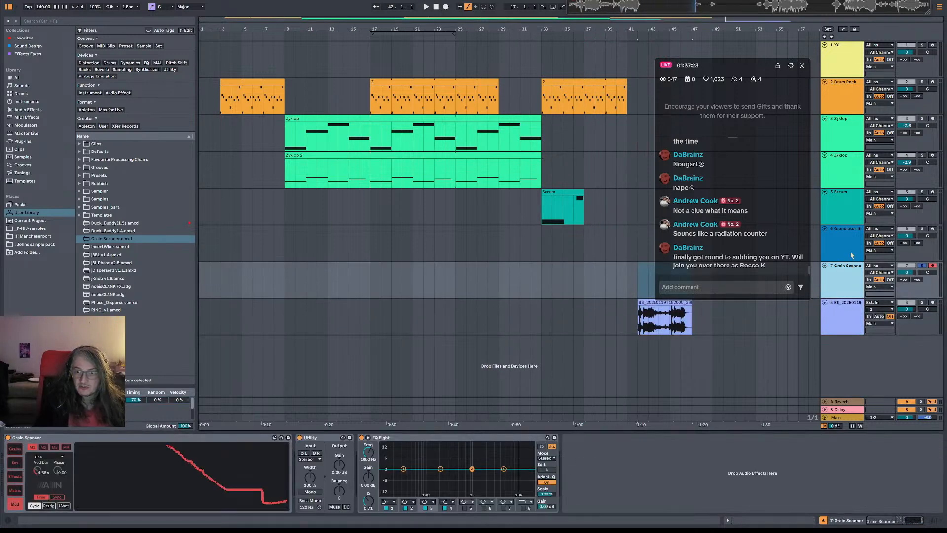
{"action": "key", "text": "space"}
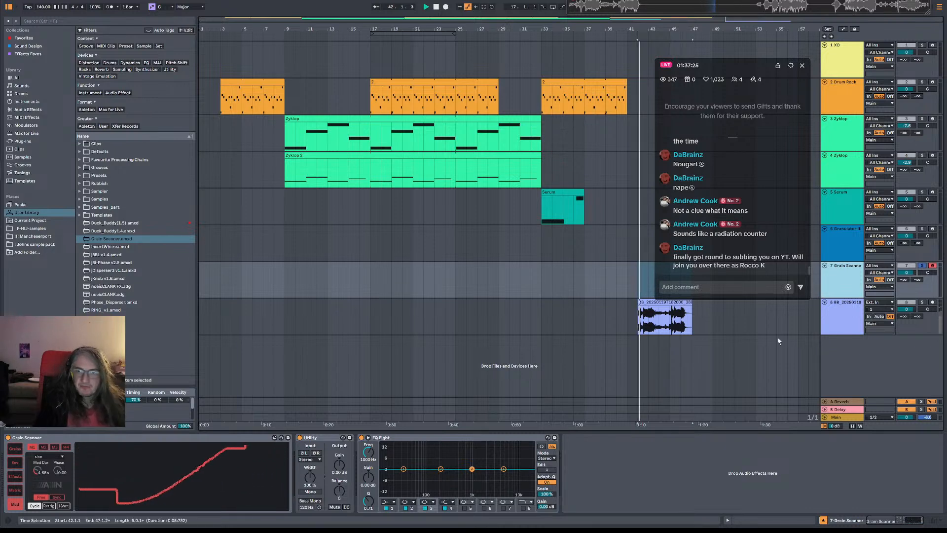
{"action": "left_click", "coordinate": [826, 359]}
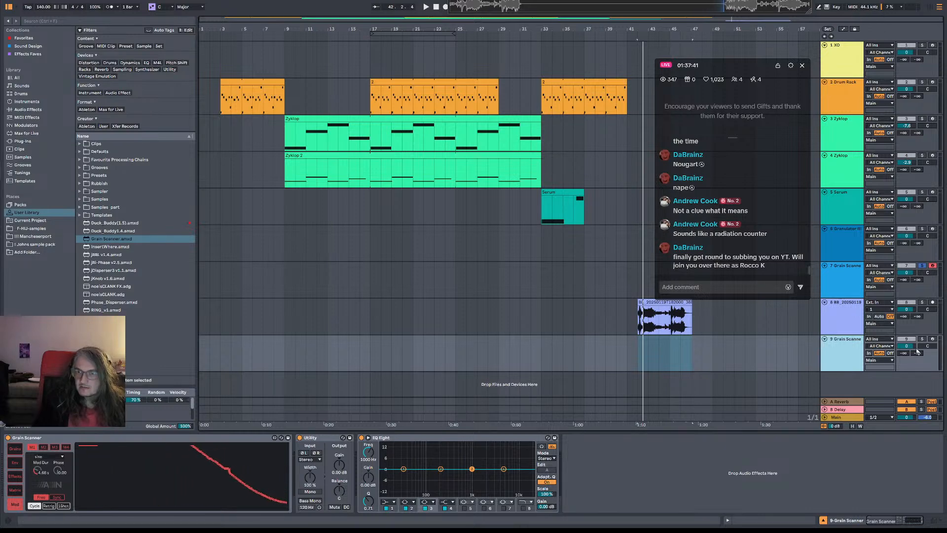
{"action": "left_click", "coordinate": [922, 265]}
Load the captured audio clip as the sample in the duplicated Grain Scanner, and arm that track.
{"action": "left_click", "coordinate": [656, 313]}
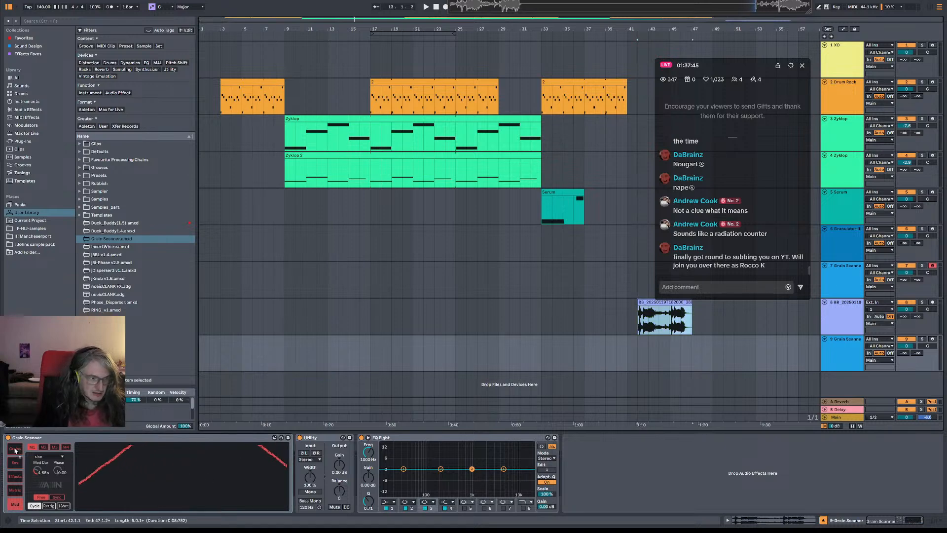
{"action": "left_click_drag", "start_coordinate": [92, 461], "coordinate": [12, 446]}
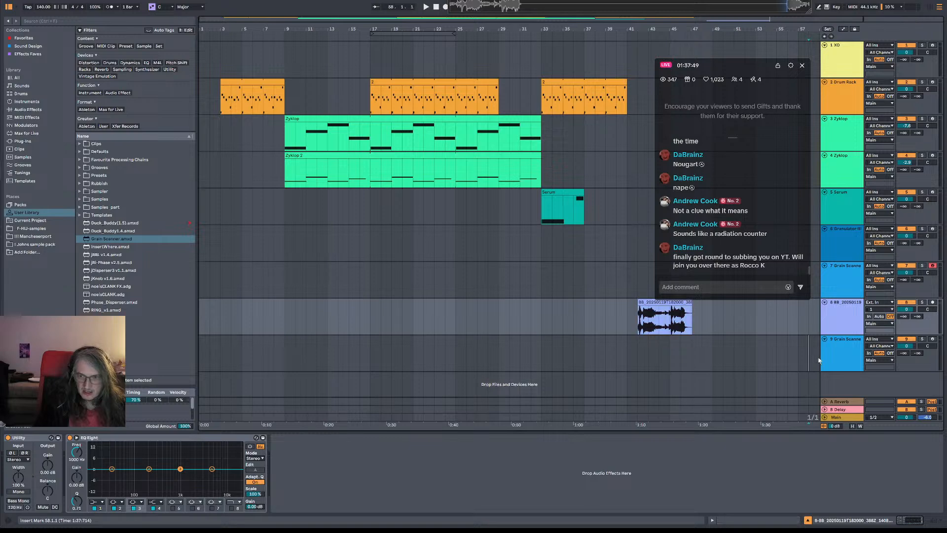
{"action": "left_click", "coordinate": [859, 355]}
{"action": "left_click", "coordinate": [15, 448]}
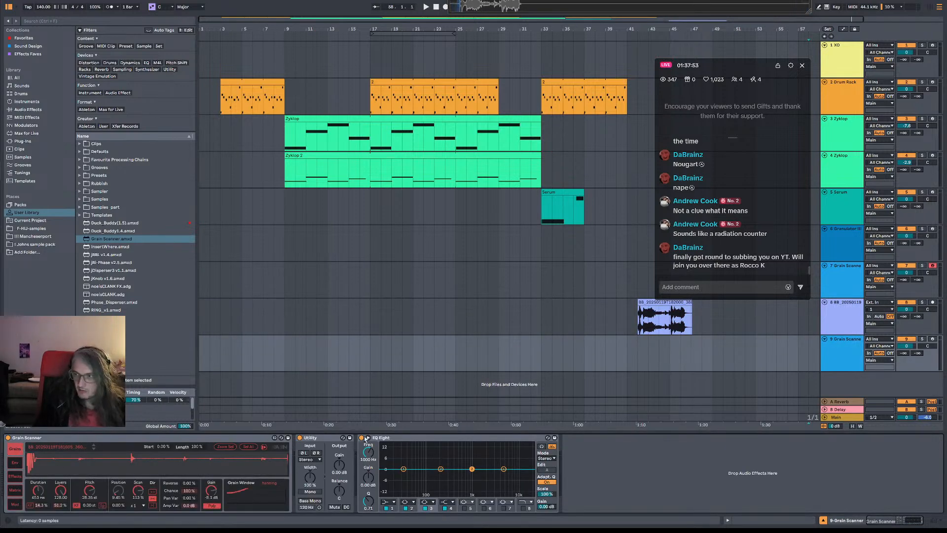
{"action": "left_click", "coordinate": [644, 309]}
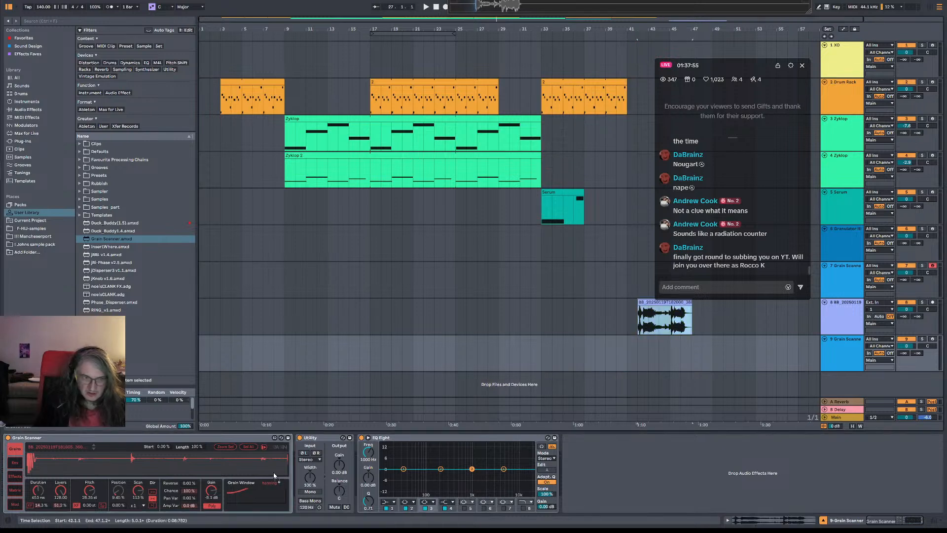
{"action": "left_click_drag", "start_coordinate": [208, 464], "coordinate": [207, 461]}
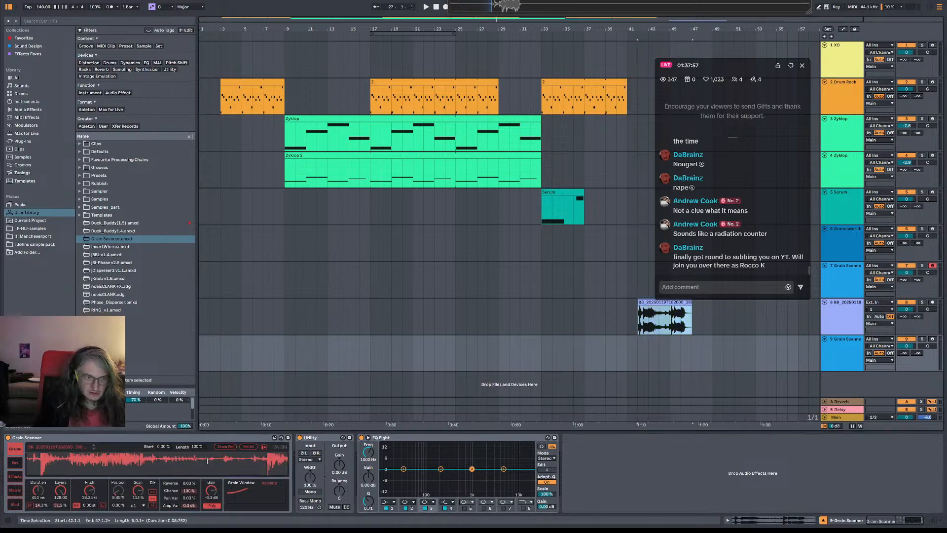
{"action": "left_click", "coordinate": [933, 340]}
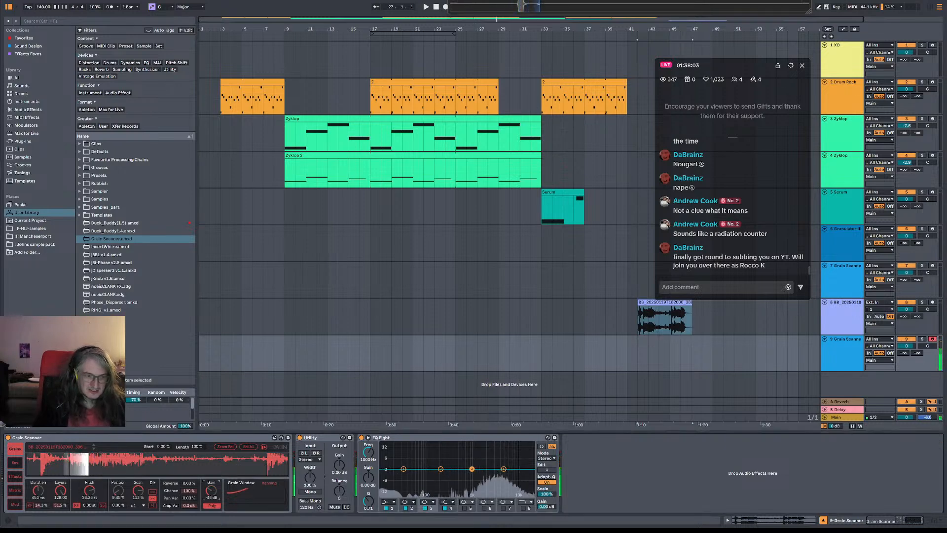
Lower the duplicate Grain Scanner's gain to about -48 dB, reduce duration and layers, and set pitch to about 6.61 st and scan to about 40.9%.
{"action": "left_click_drag", "start_coordinate": [212, 490], "coordinate": [211, 513]}
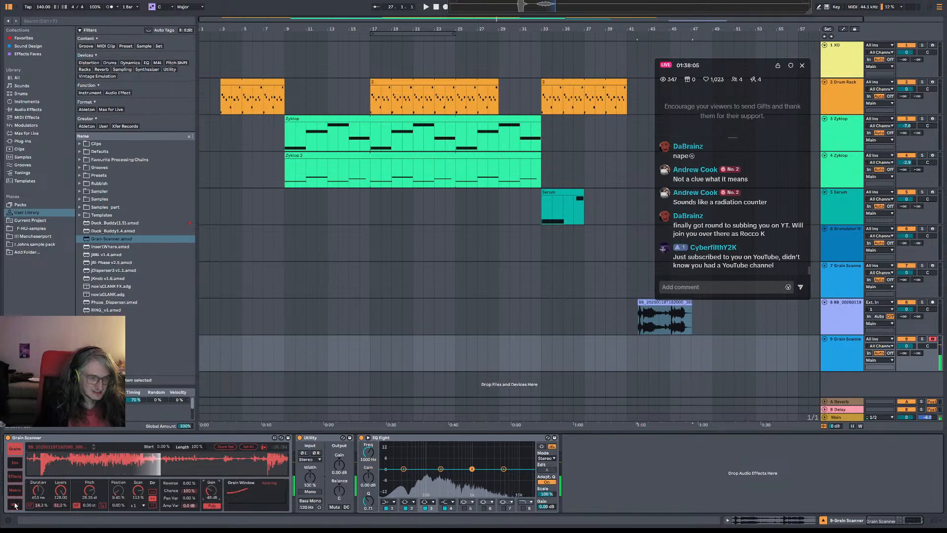
{"action": "left_click", "coordinate": [14, 505]}
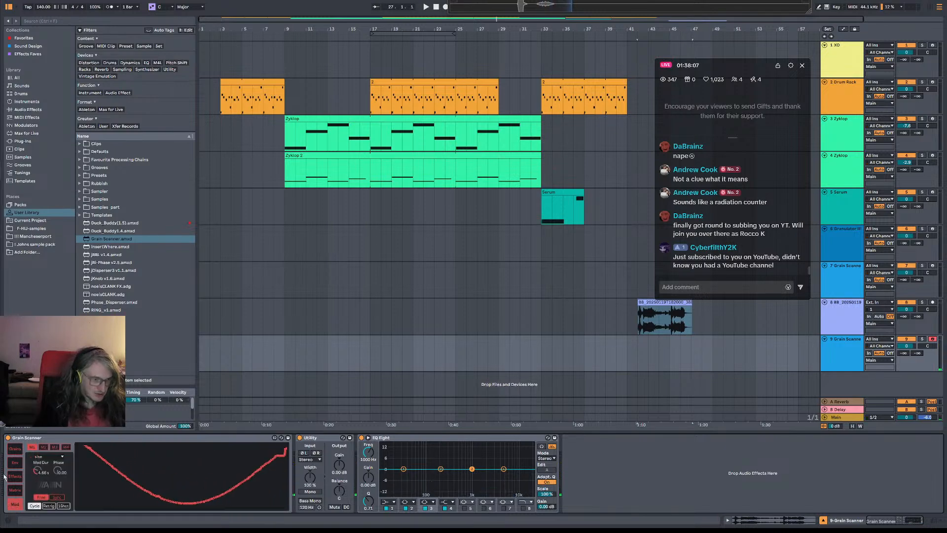
{"action": "left_click", "coordinate": [15, 490]}
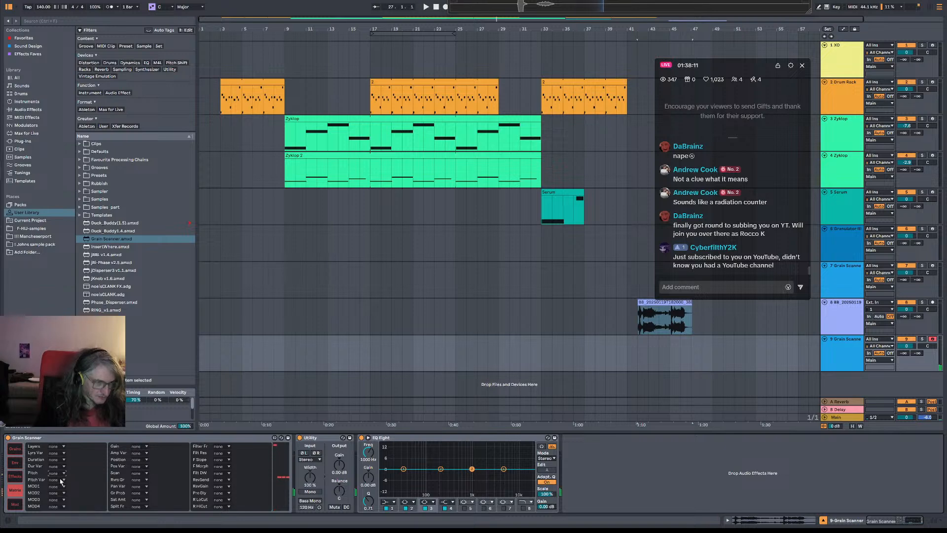
{"action": "left_click", "coordinate": [15, 448]}
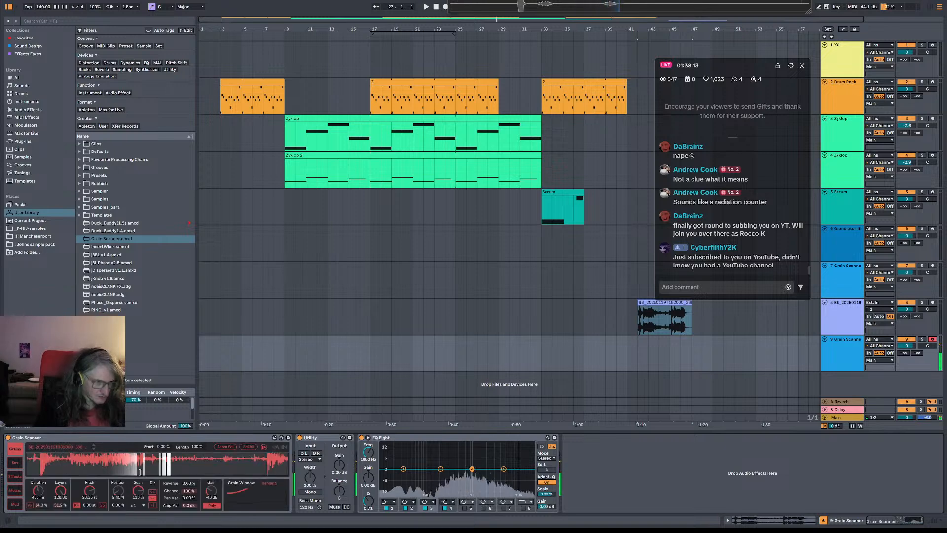
{"action": "mouse_move", "coordinate": [61, 491]}
{"action": "left_mouse_down"}
{"action": "mouse_move", "coordinate": [61, 516]}
{"action": "mouse_move", "coordinate": [39, 506]}
{"action": "mouse_move", "coordinate": [60, 476]}
{"action": "mouse_move", "coordinate": [89, 510]}
{"action": "mouse_move", "coordinate": [90, 502]}
{"action": "mouse_move", "coordinate": [141, 506]}
{"action": "left_mouse_up"}
{"action": "left_click", "coordinate": [137, 491]}
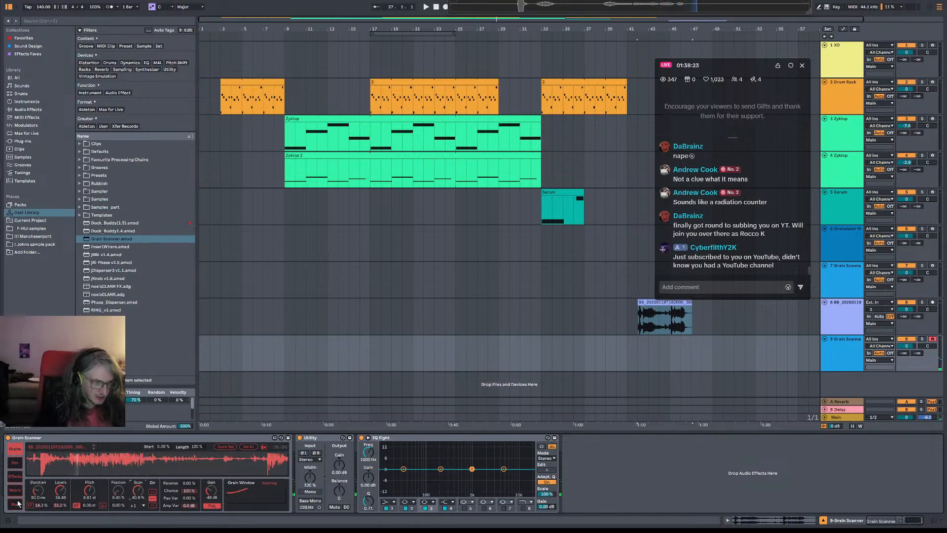
Examine the duplicate Grain Scanner's amp envelope, effects, modulation matrix and modulator settings.
{"action": "left_click", "coordinate": [15, 462]}
{"action": "left_click", "coordinate": [15, 479]}
{"action": "left_click", "coordinate": [15, 490]}
{"action": "left_click", "coordinate": [17, 463]}
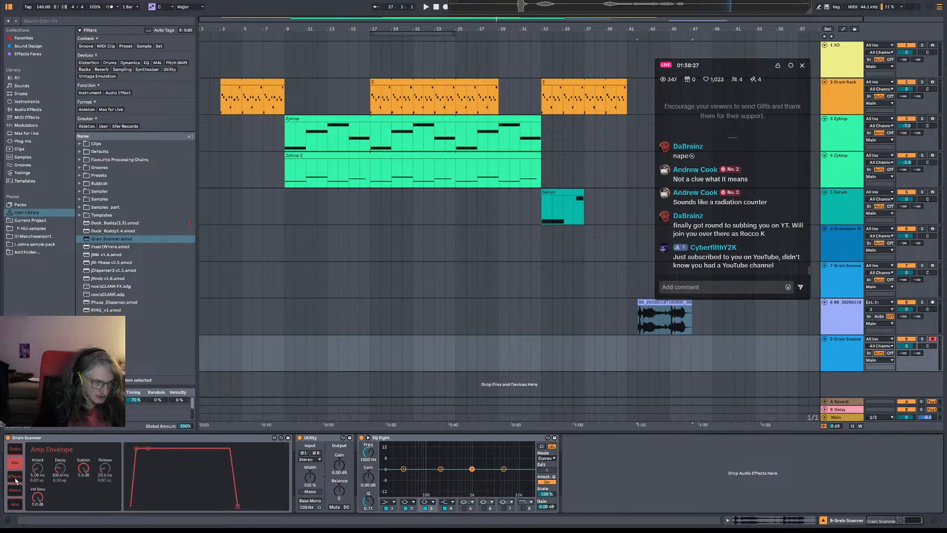
{"action": "left_click", "coordinate": [15, 475]}
{"action": "left_click", "coordinate": [14, 463]}
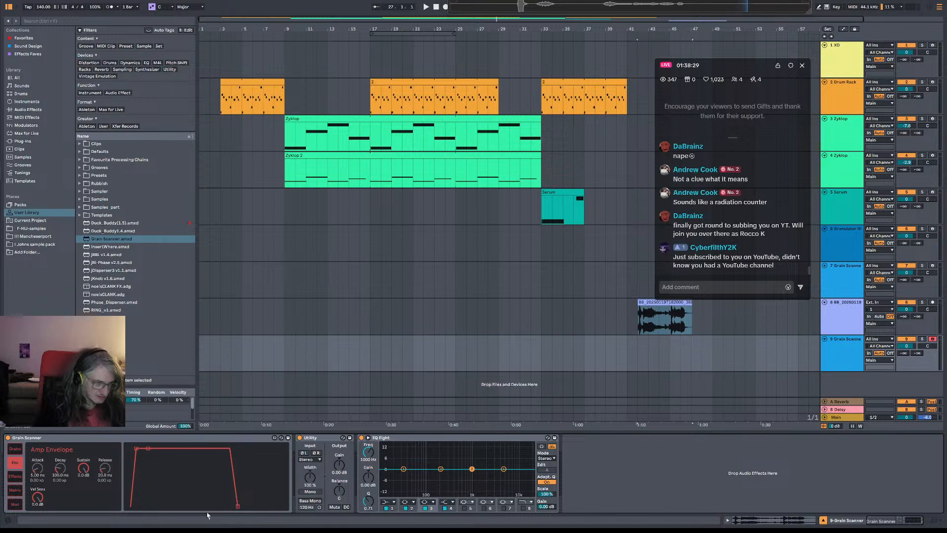
{"action": "left_click", "coordinate": [16, 479]}
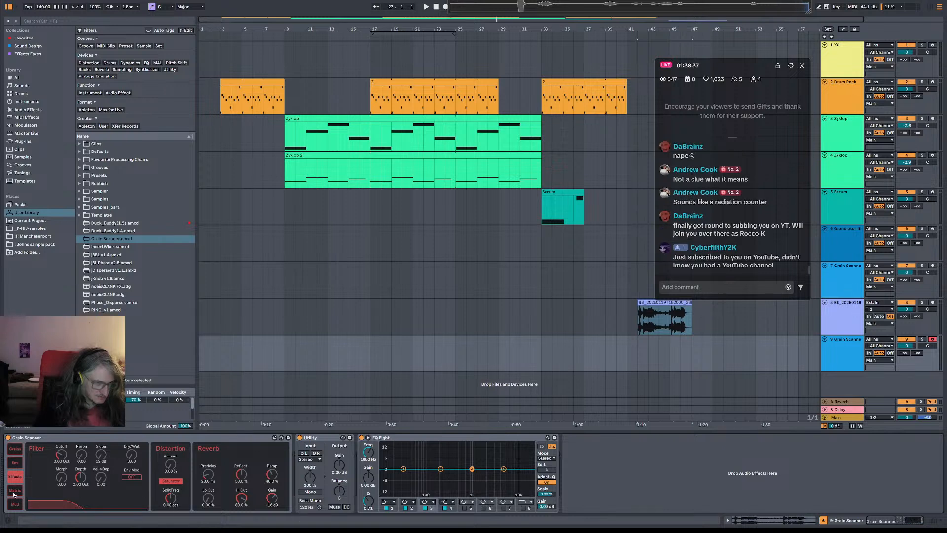
{"action": "left_click", "coordinate": [14, 490]}
{"action": "left_click", "coordinate": [15, 504]}
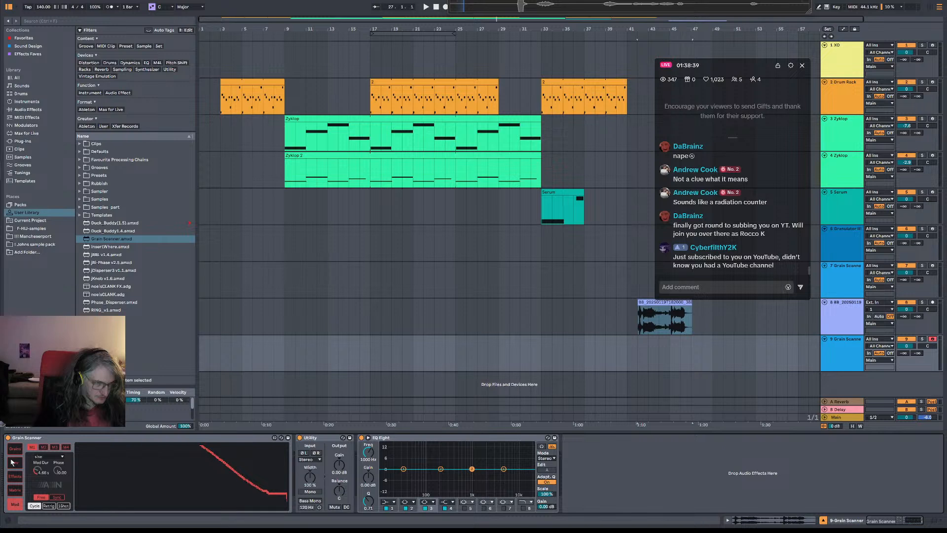
{"action": "left_click", "coordinate": [13, 462]}
{"action": "left_click", "coordinate": [13, 449]}
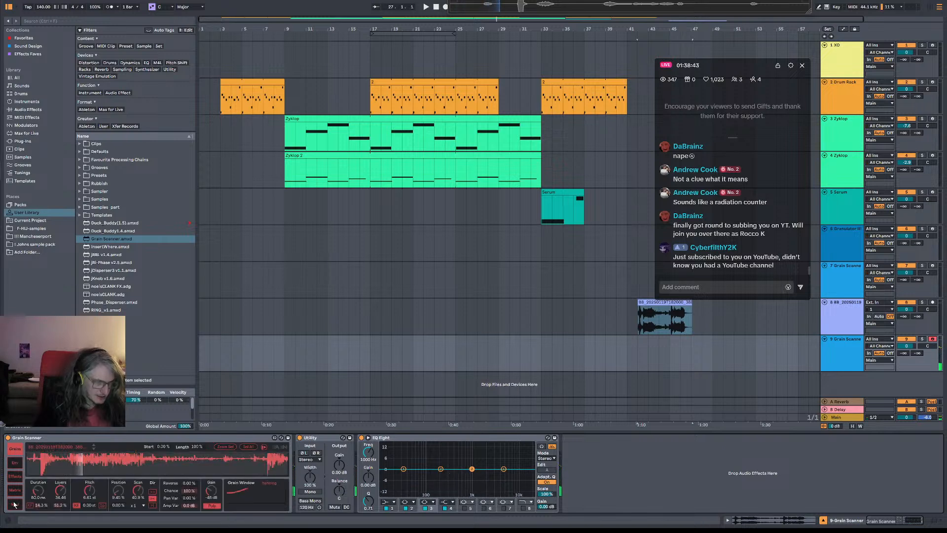
{"action": "left_click", "coordinate": [15, 503]}
{"action": "left_click", "coordinate": [16, 490]}
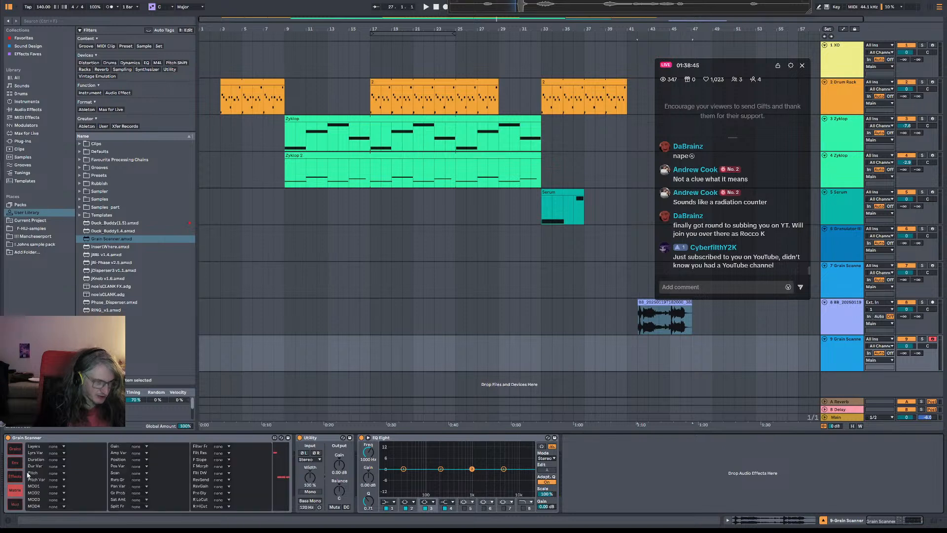
{"action": "left_click", "coordinate": [11, 475]}
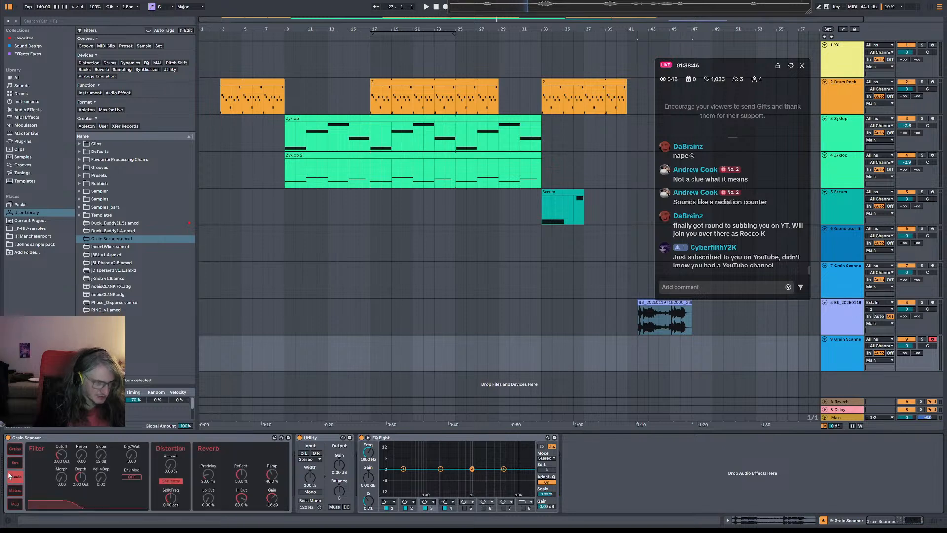
Raise Grain Scanner's gain to about -23 dB, duration to about 908 ms and layers to about 58.8, and reduce the duration and layers variation.
{"action": "left_click", "coordinate": [15, 449]}
{"action": "left_click_drag", "start_coordinate": [212, 490], "coordinate": [211, 476]}
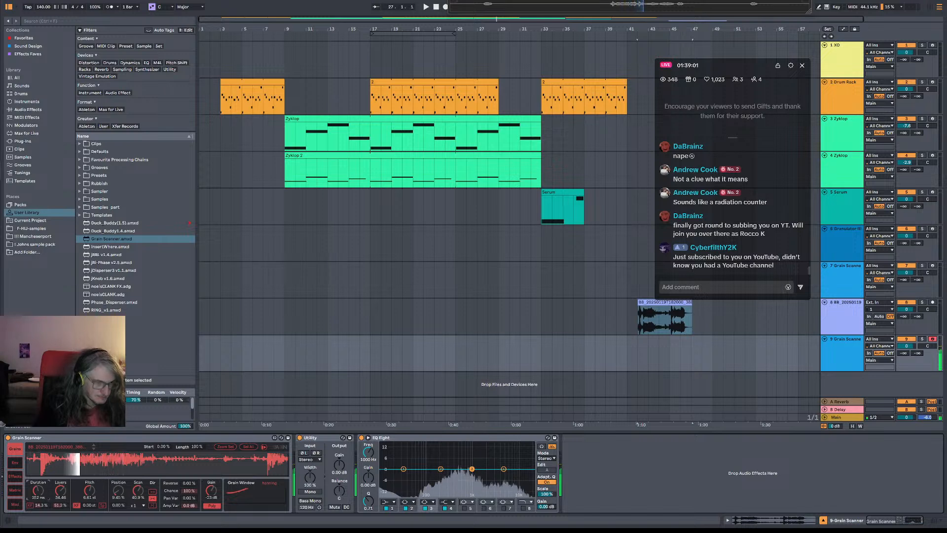
{"action": "left_click_drag", "start_coordinate": [38, 490], "coordinate": [60, 507]}
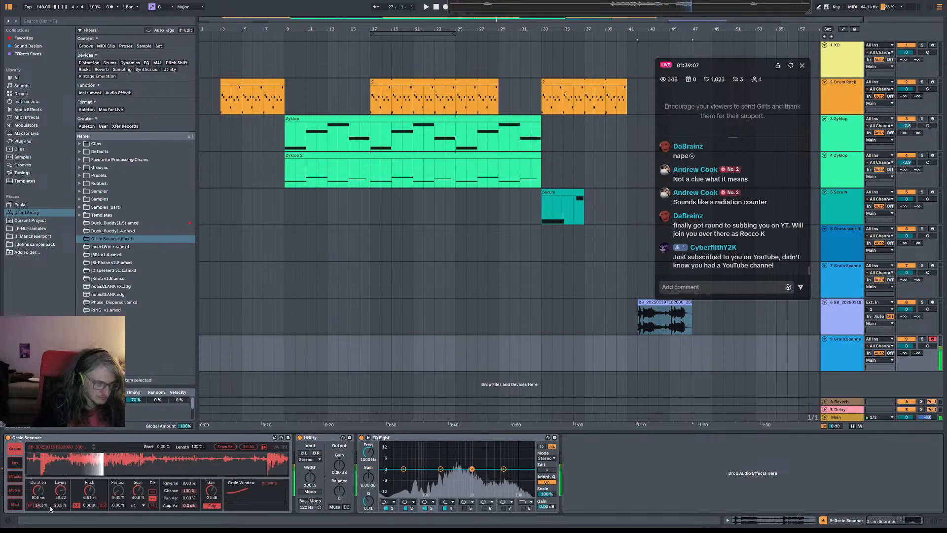
{"action": "mouse_move", "coordinate": [60, 505]}
{"action": "left_mouse_down"}
{"action": "mouse_move", "coordinate": [60, 518]}
{"action": "mouse_move", "coordinate": [59, 508]}
{"action": "left_mouse_up"}
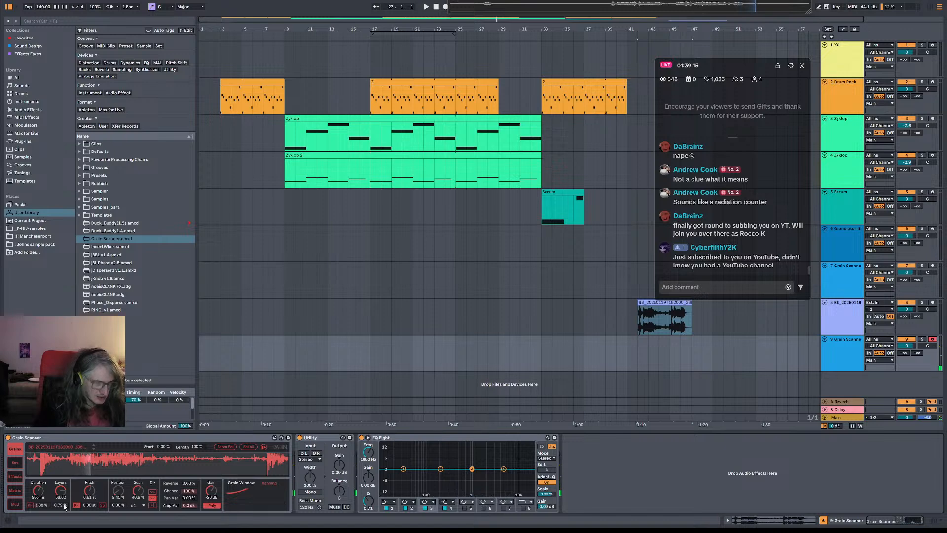
Show the parameter help text, and set layers variation to about 3.15%, duration variation to 0.00% and duration to about 432 ms.
{"action": "left_click", "coordinate": [8, 521]}
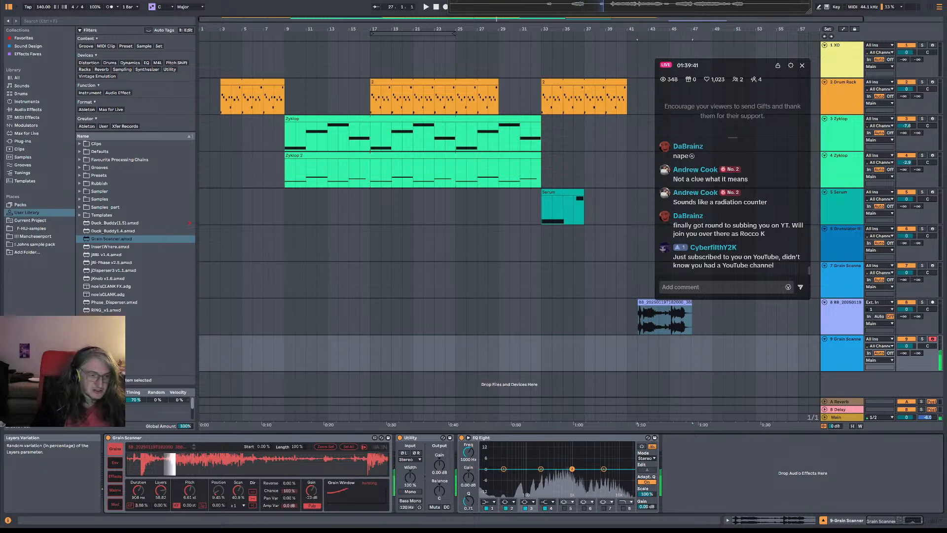
{"action": "left_click_drag", "start_coordinate": [160, 505], "coordinate": [161, 502]}
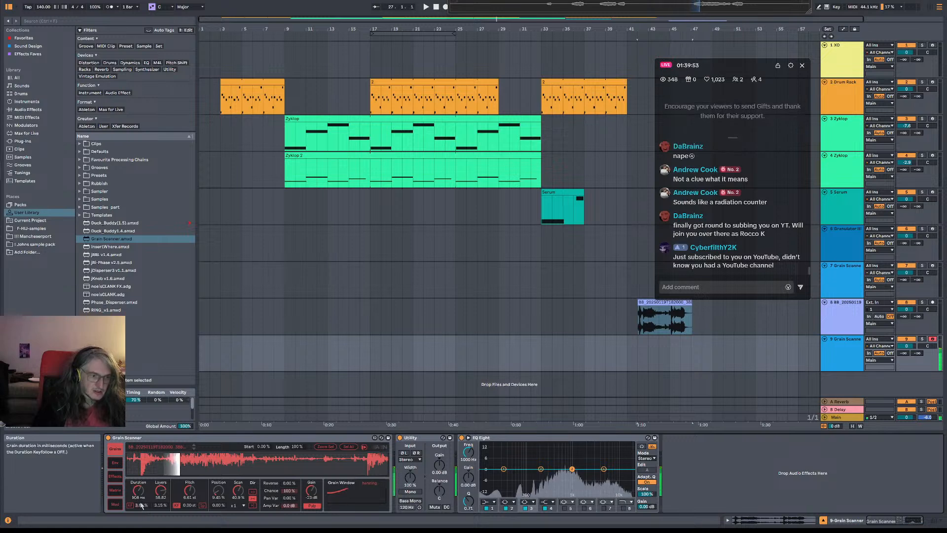
{"action": "mouse_move", "coordinate": [141, 505]}
{"action": "left_mouse_down"}
{"action": "mouse_move", "coordinate": [141, 515]}
{"action": "mouse_move", "coordinate": [138, 503]}
{"action": "left_mouse_up"}
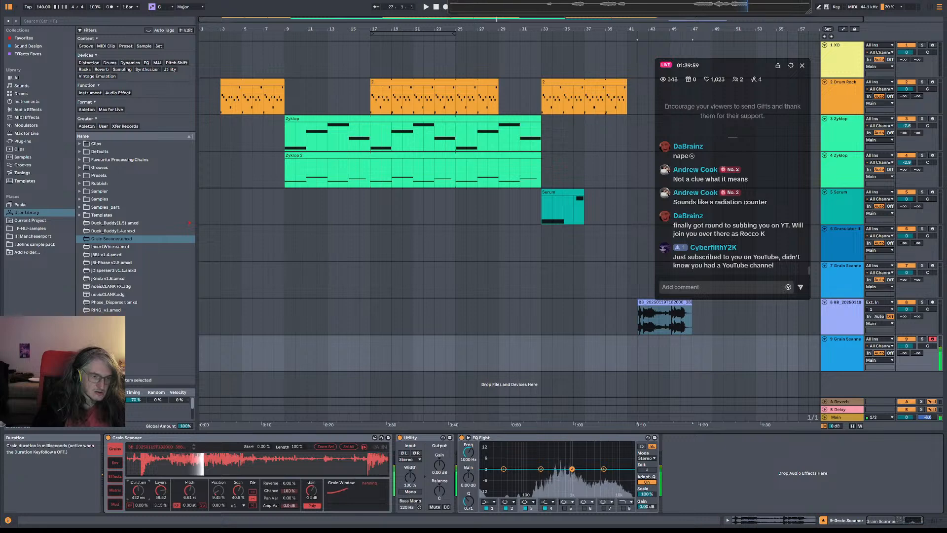
Play the arrangement from the start of the Serum clip at bar 33, and again from bar 32.
{"action": "left_click", "coordinate": [541, 215]}
{"action": "key", "text": "space"}
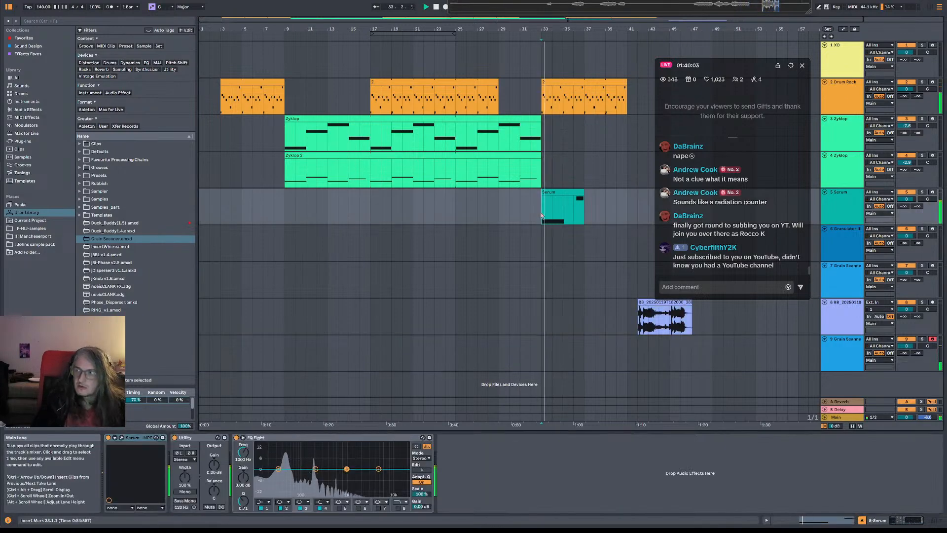
{"action": "left_click", "coordinate": [521, 183]}
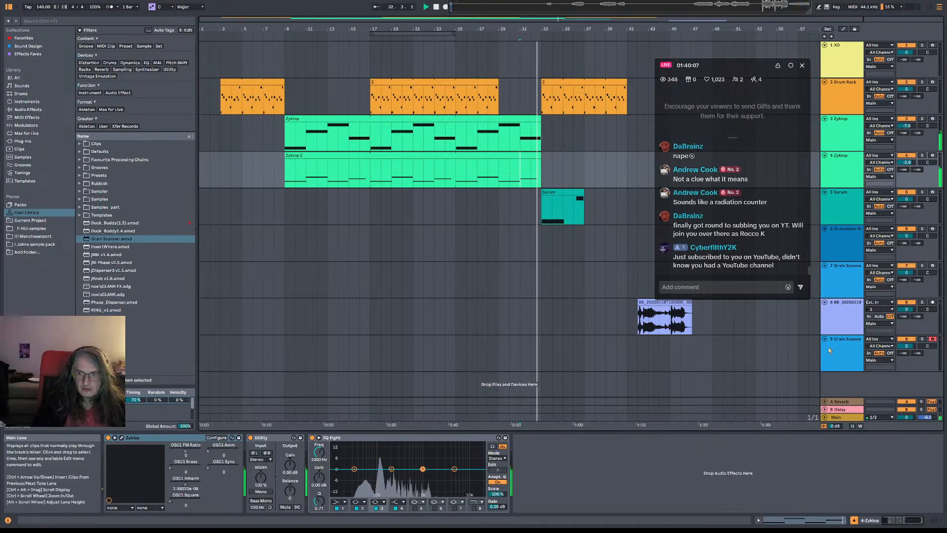
Return to the duplicated Grain Scanner track and show its modulator settings and amp envelope.
{"action": "left_click", "coordinate": [520, 353]}
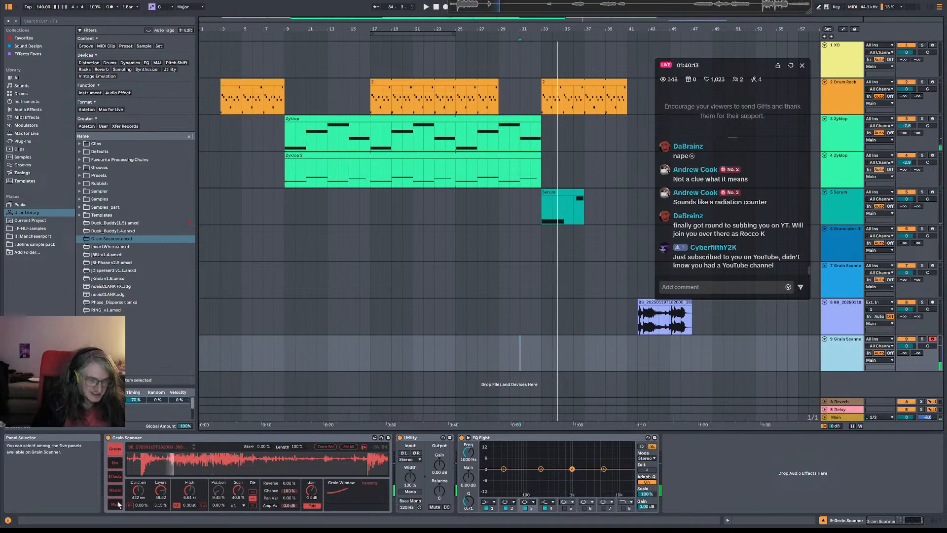
{"action": "left_click", "coordinate": [115, 503]}
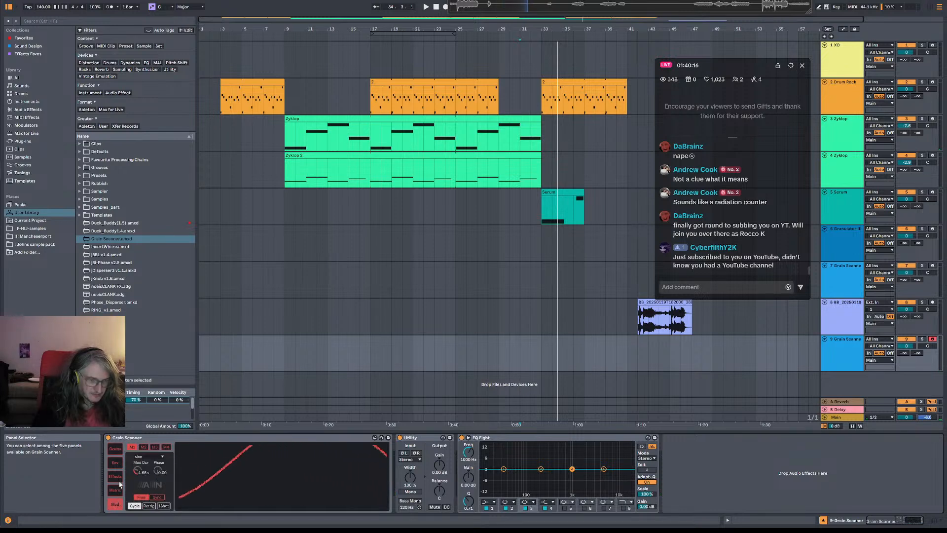
{"action": "left_click", "coordinate": [115, 463]}
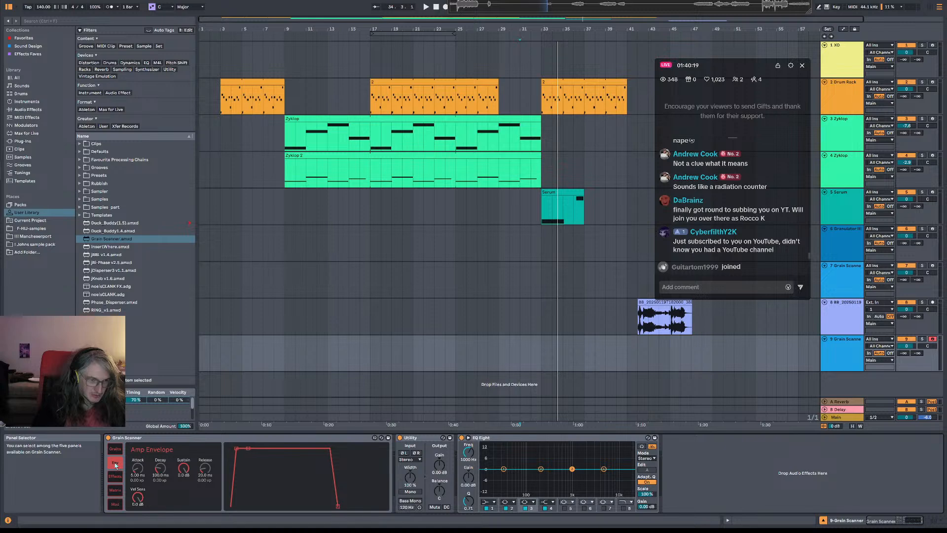
Set Grain Scanner's second modulator to a downsaw LFO in Retrig mode with a modulation duration of about 4.4 s.
{"action": "left_click", "coordinate": [116, 490]}
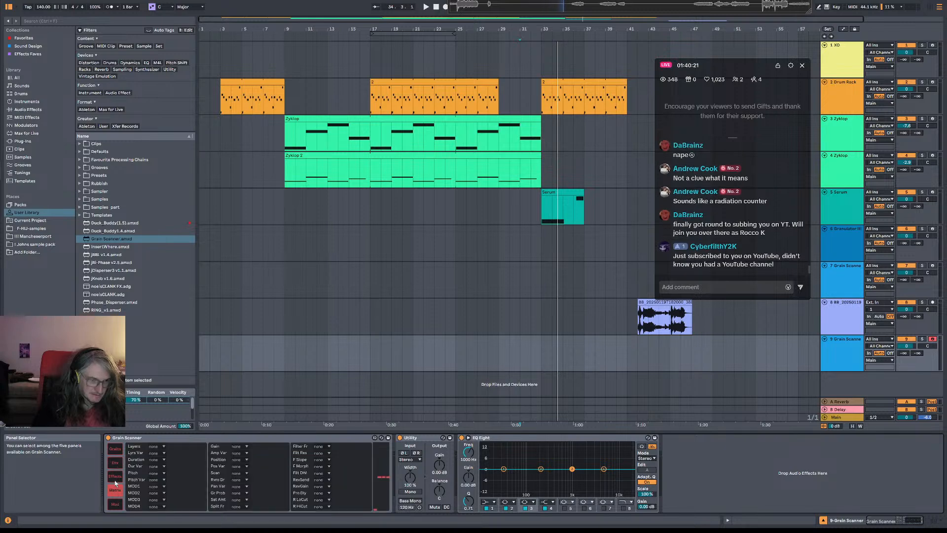
{"action": "left_click", "coordinate": [115, 477]}
{"action": "left_click", "coordinate": [115, 504]}
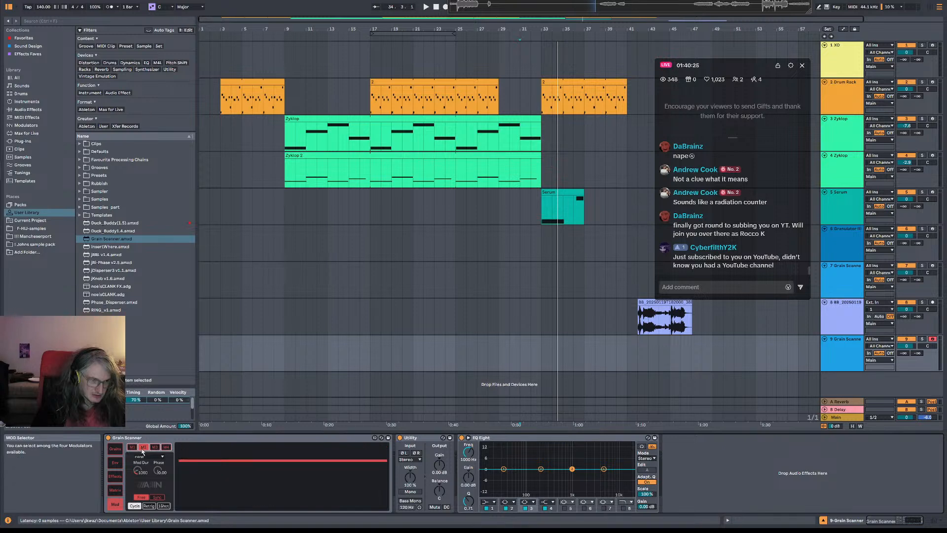
{"action": "left_click", "coordinate": [155, 456]}
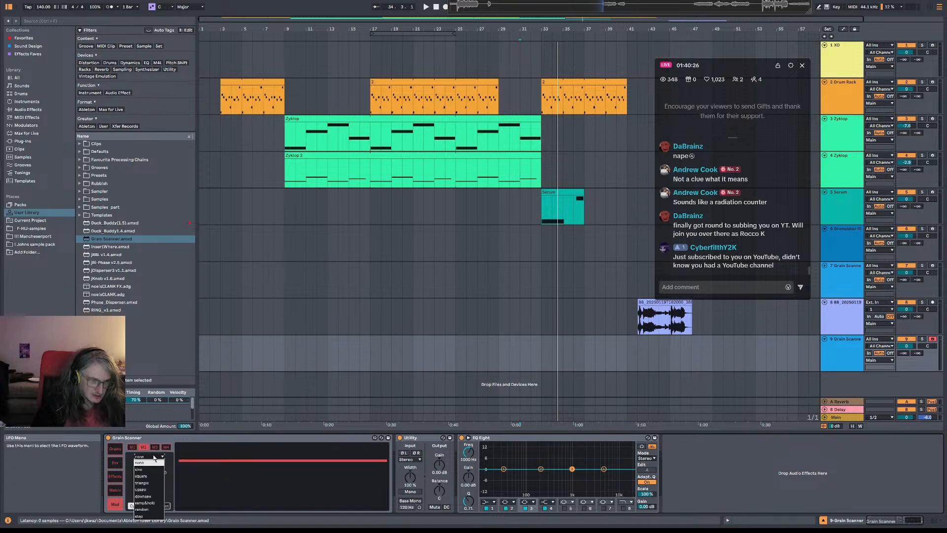
{"action": "left_click", "coordinate": [160, 497]}
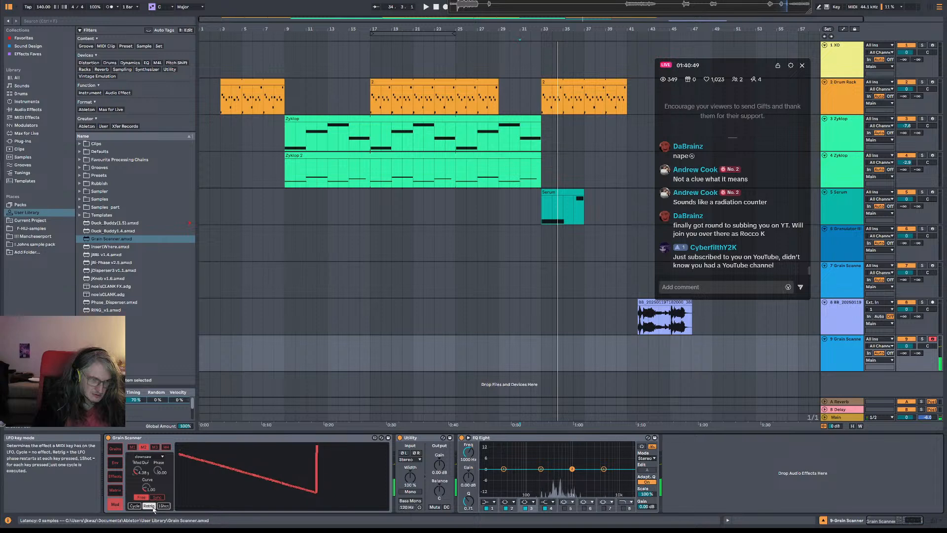
Assign modulator 2 to Grain Scanner's pitch with a modulation width of about 4.30 st.
{"action": "left_click", "coordinate": [115, 490]}
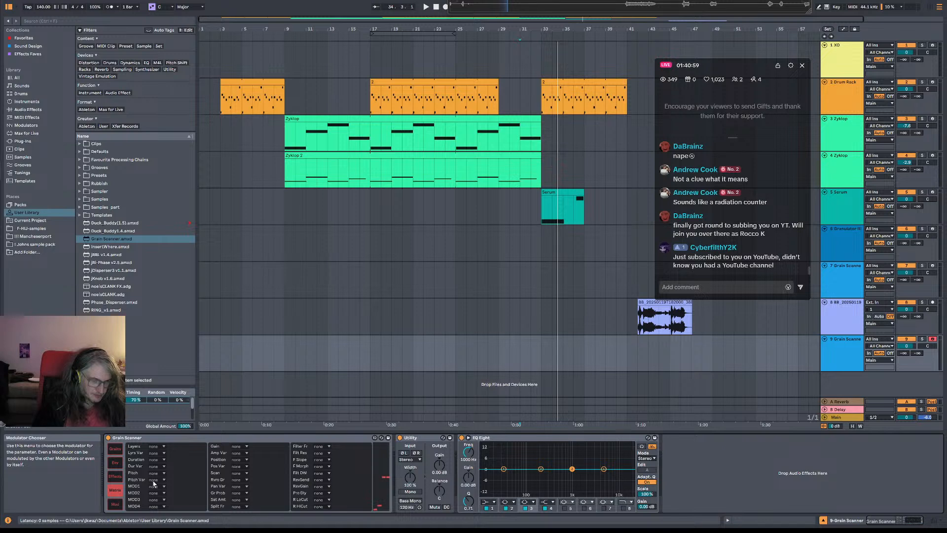
{"action": "left_click", "coordinate": [158, 493]}
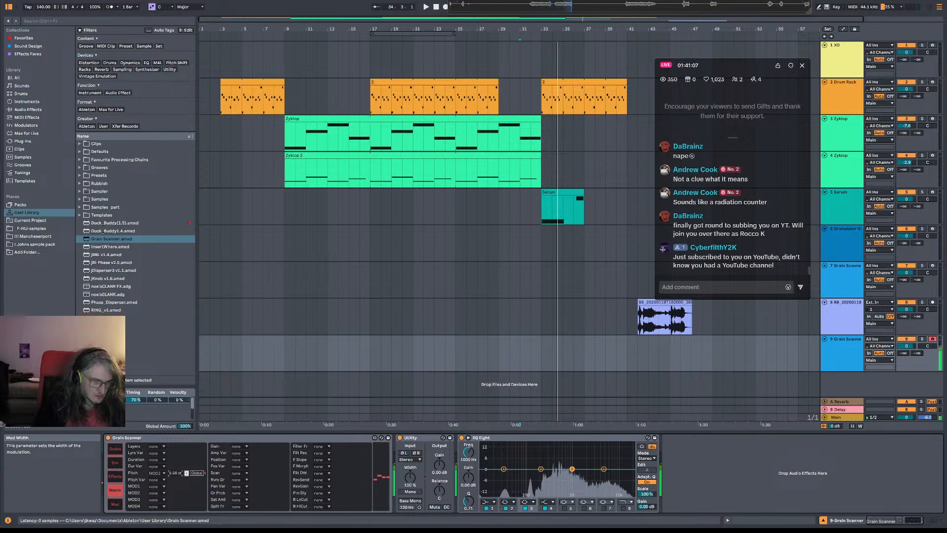
{"action": "left_click_drag", "start_coordinate": [175, 473], "coordinate": [175, 477]}
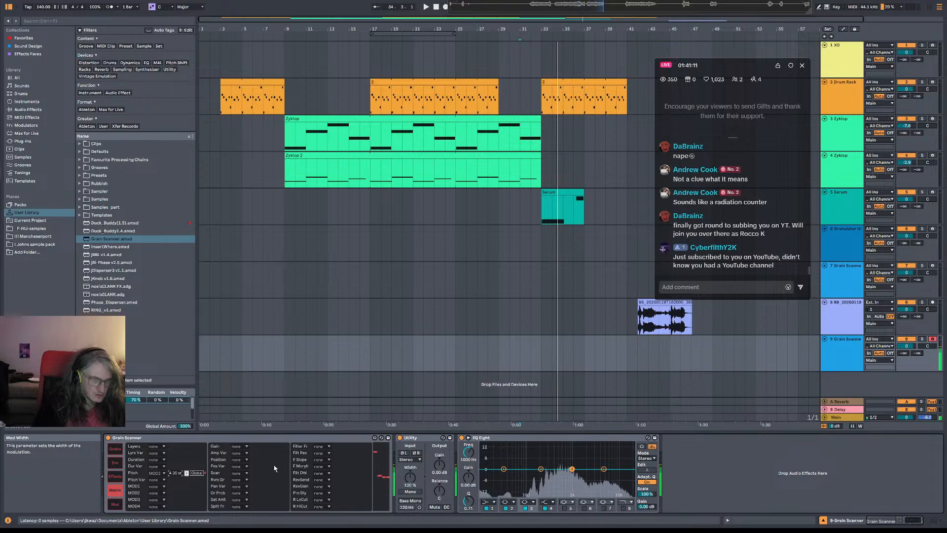
Play the arrangement from the Serum clip's start at bar 33 with the pitch modulation, checking the duplicated Grain Scanner's grain controls.
{"action": "left_click", "coordinate": [542, 218]}
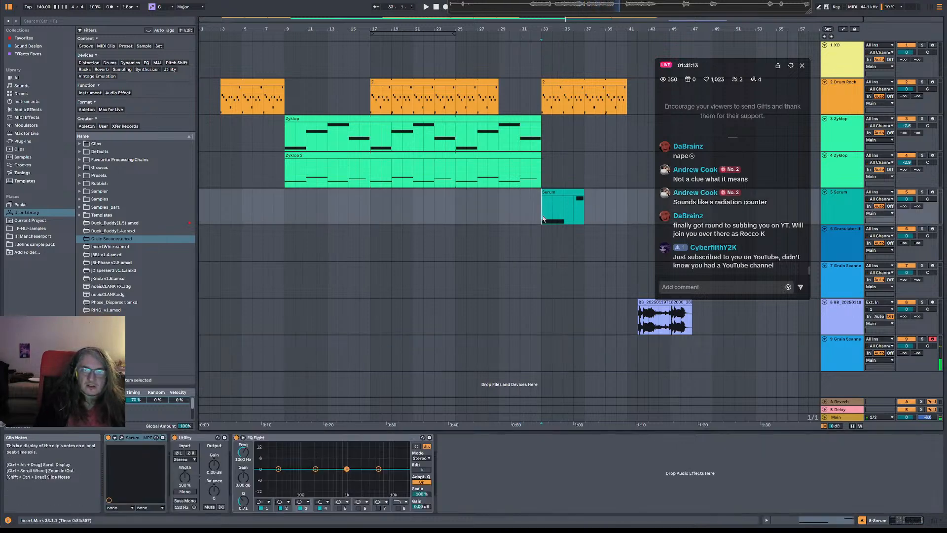
{"action": "key", "text": "space"}
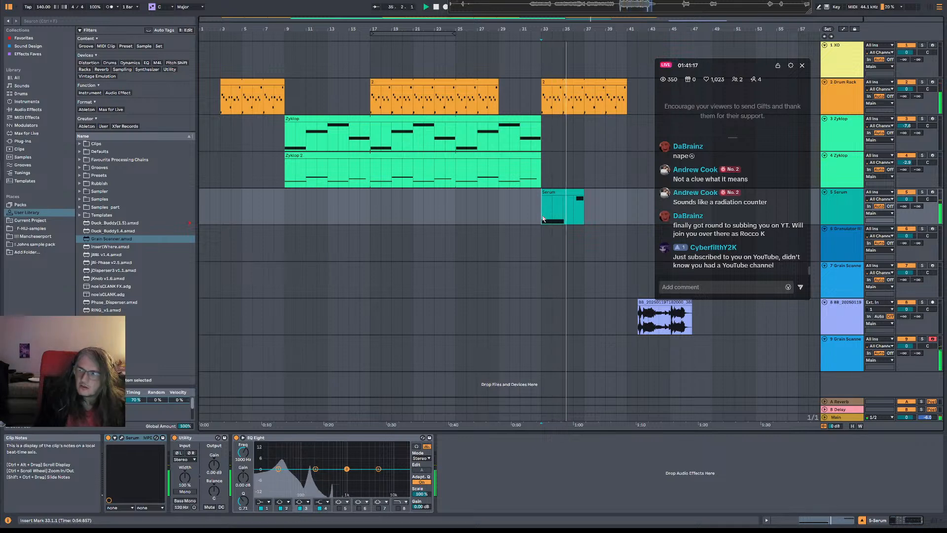
{"action": "key", "text": "space"}
{"action": "key", "text": "space"}
{"action": "key", "text": "space"}
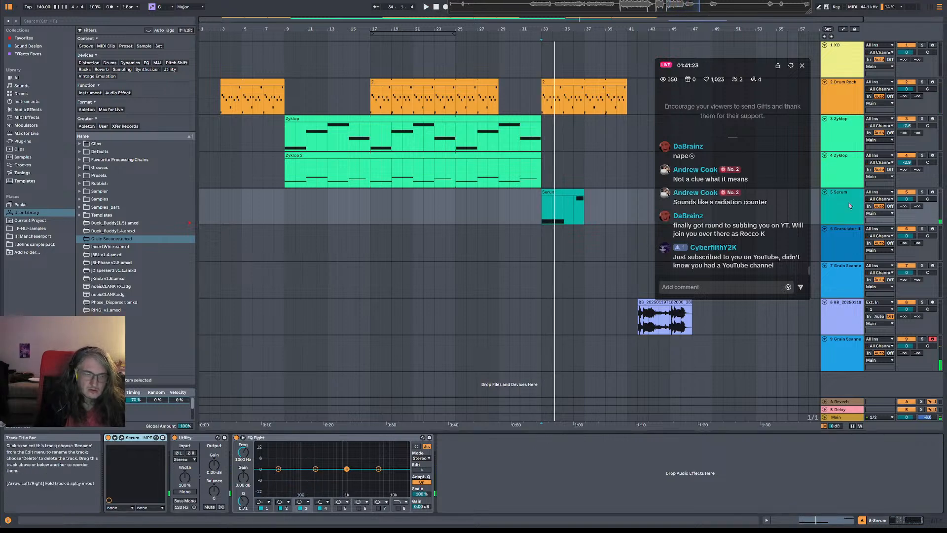
{"action": "left_click", "coordinate": [841, 367]}
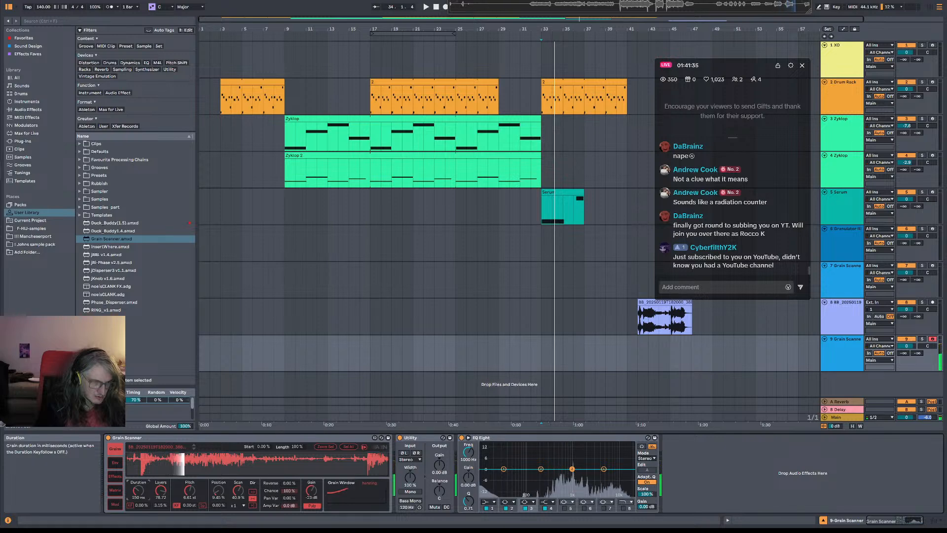
{"action": "key", "text": "space"}
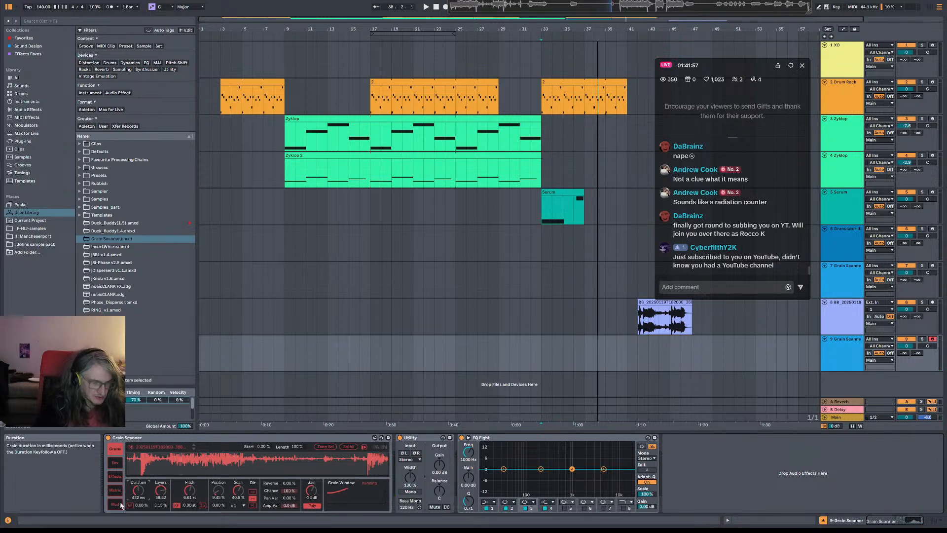
Remove the pitch modulation and assign modulator 2 to Grain Scanner's duration with a width of 20.1%.
{"action": "left_click", "coordinate": [116, 490]}
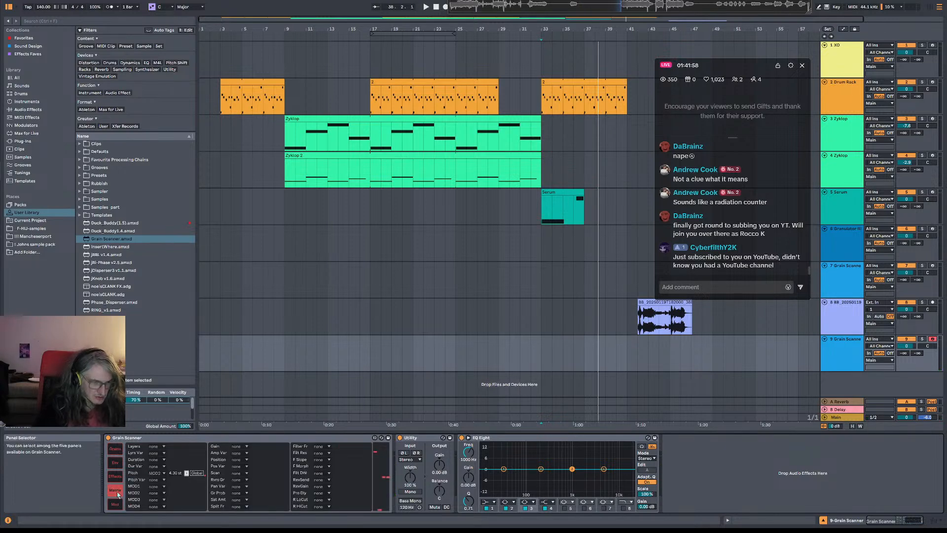
{"action": "left_click", "coordinate": [157, 479]}
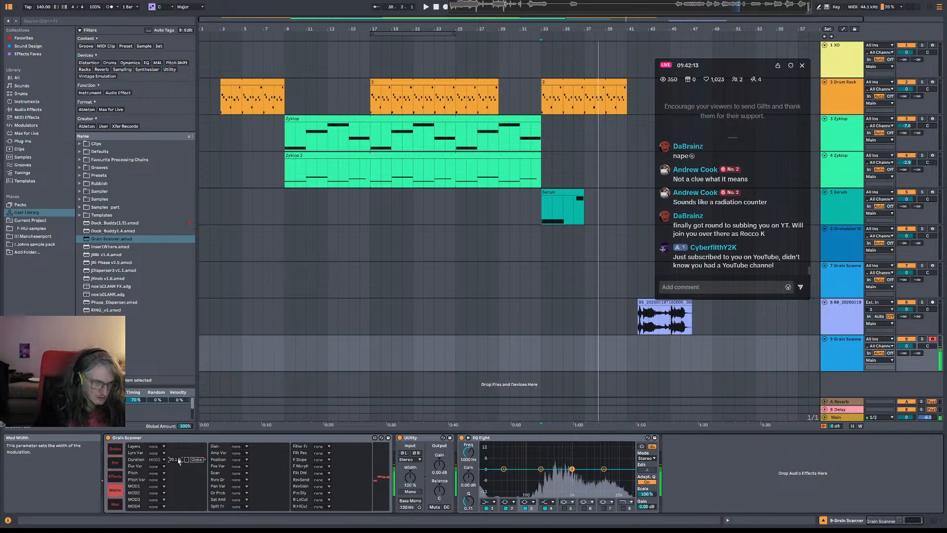
Play the arrangement repeatedly from bar 33 to audition the duration modulation against the drums and Serum.
{"action": "key", "text": "space"}
{"action": "key", "text": "space"}
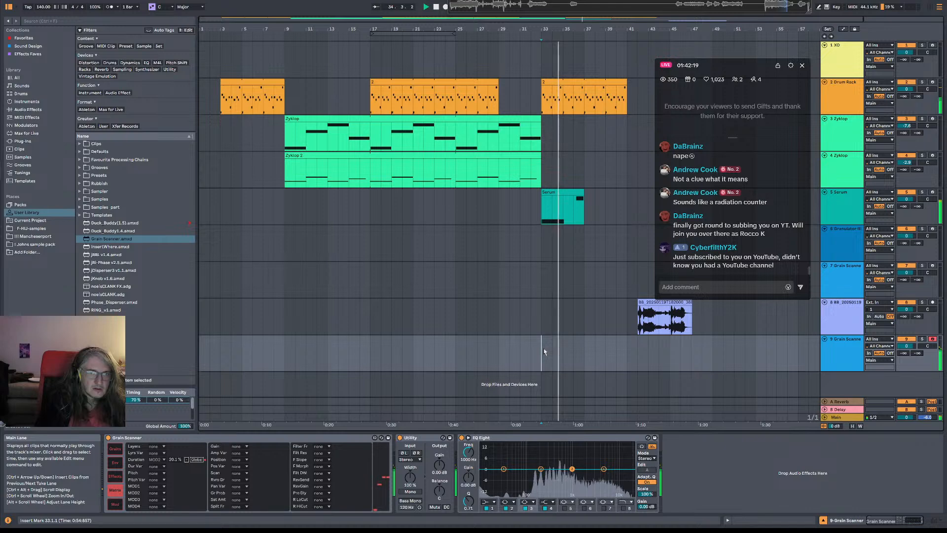
{"action": "key", "text": "space"}
{"action": "key", "text": "space"}
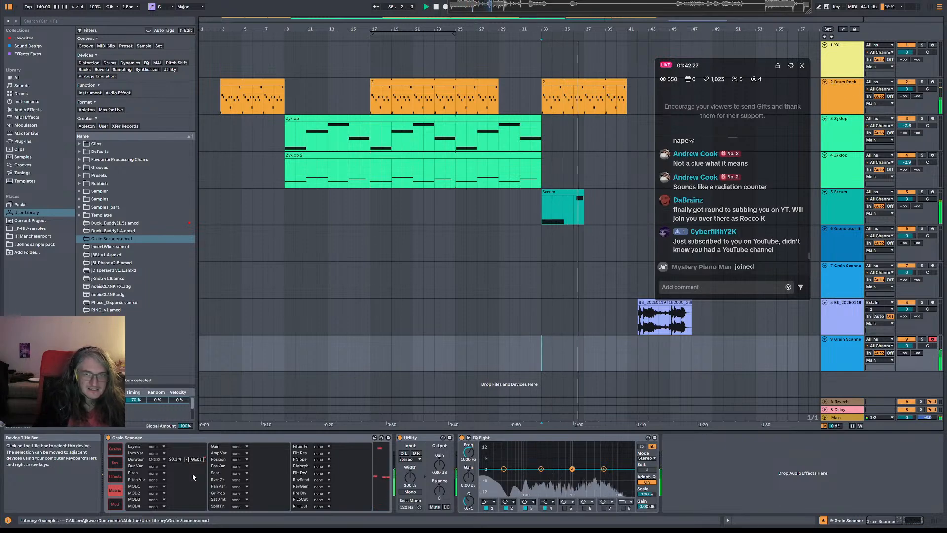
{"action": "key", "text": "space"}
{"action": "key", "text": "space"}
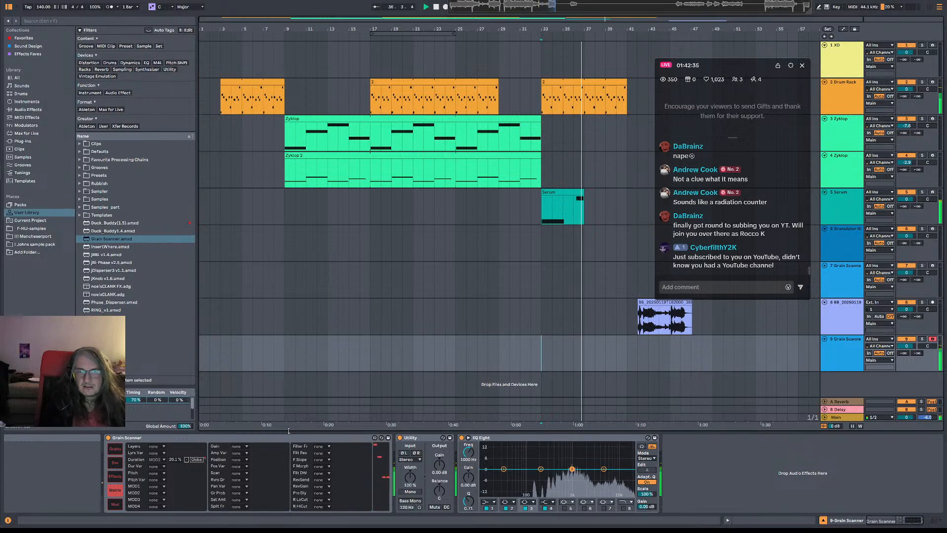
{"action": "key", "text": "space"}
{"action": "key", "text": "space"}
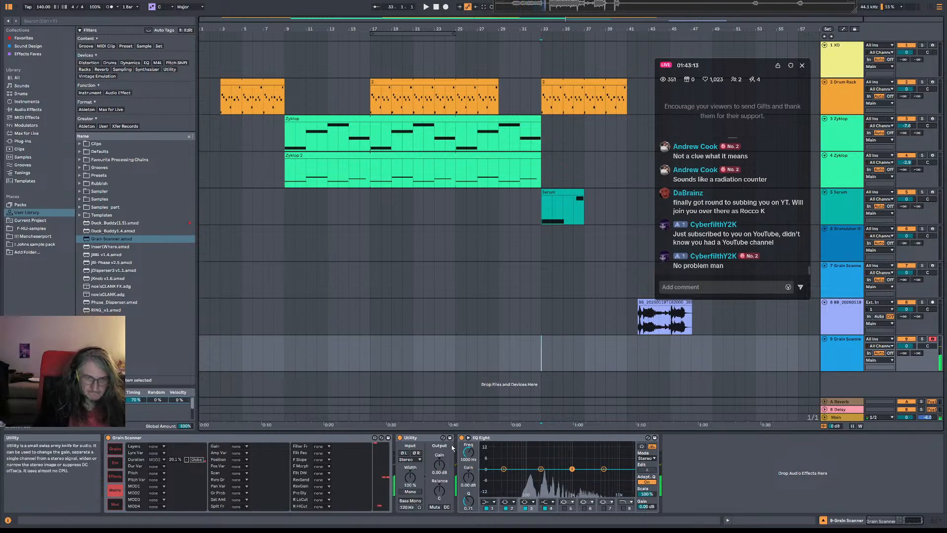
Record the notes A1 and D2 on the duplicated Grain Scanner track from bar 33, and trim the clip's end to bar 37.
{"action": "scroll", "coordinate": [518, 354], "scroll_direction": "right", "scroll_amount": 3}
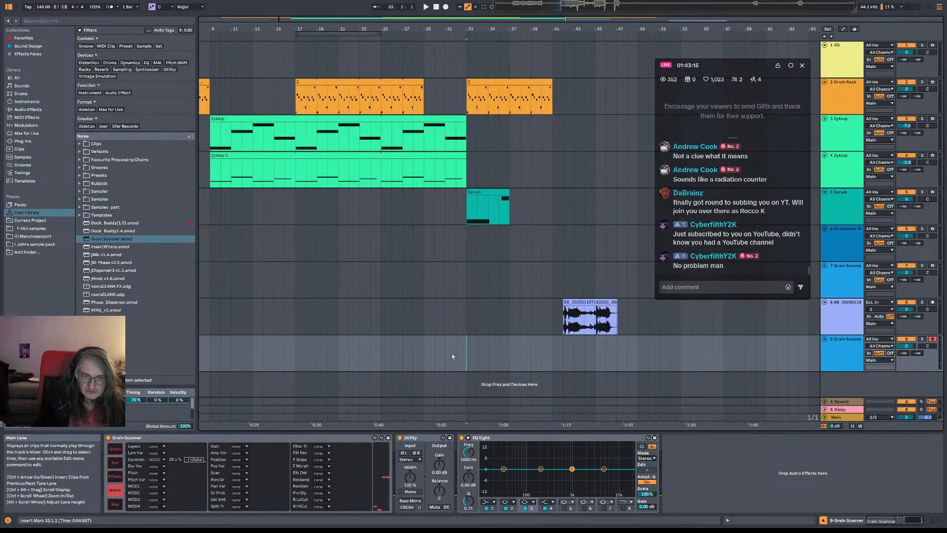
{"action": "key", "text": "space"}
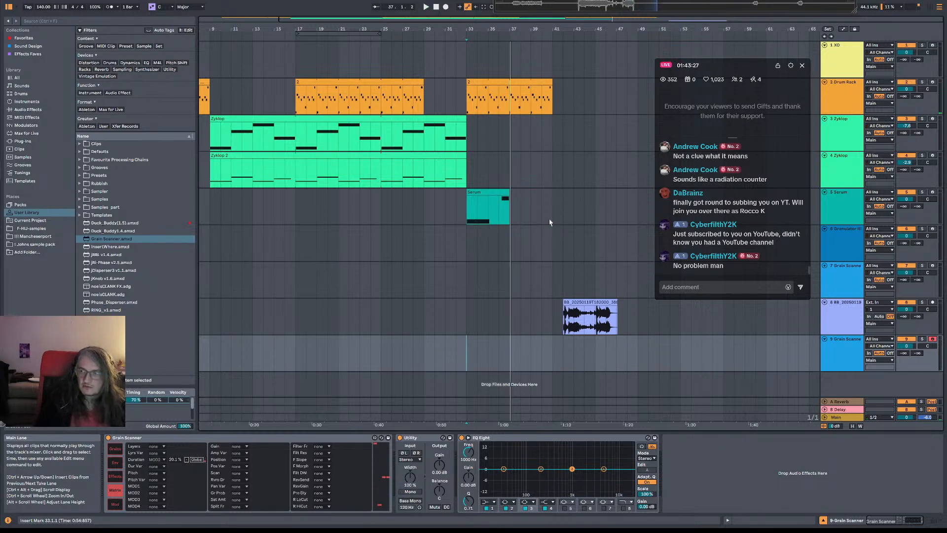
{"action": "key", "text": "F9"}
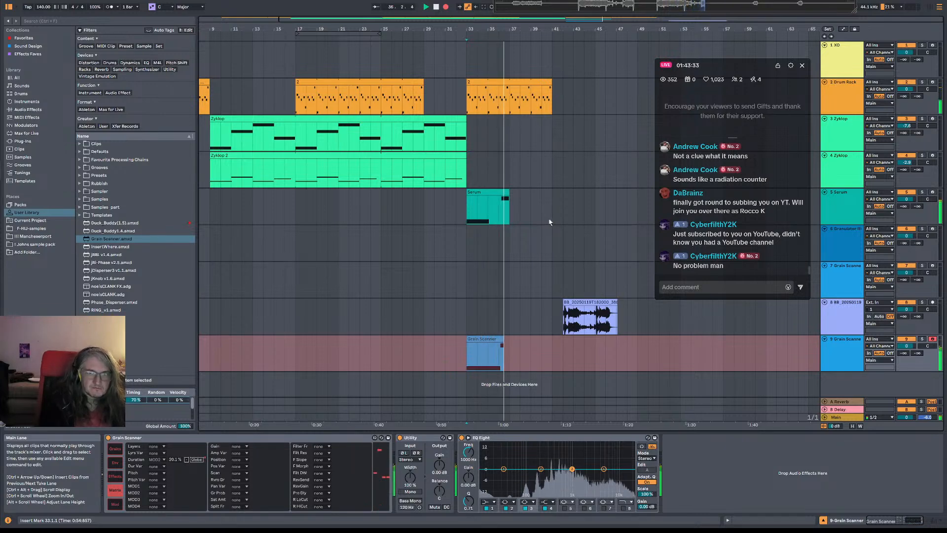
{"action": "key", "text": "F9"}
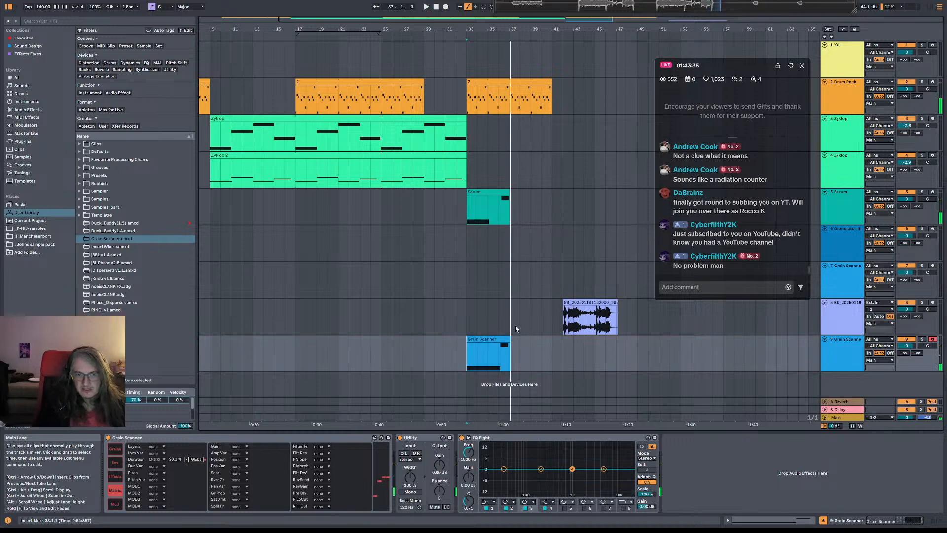
{"action": "left_click_drag", "start_coordinate": [511, 340], "coordinate": [507, 339]}
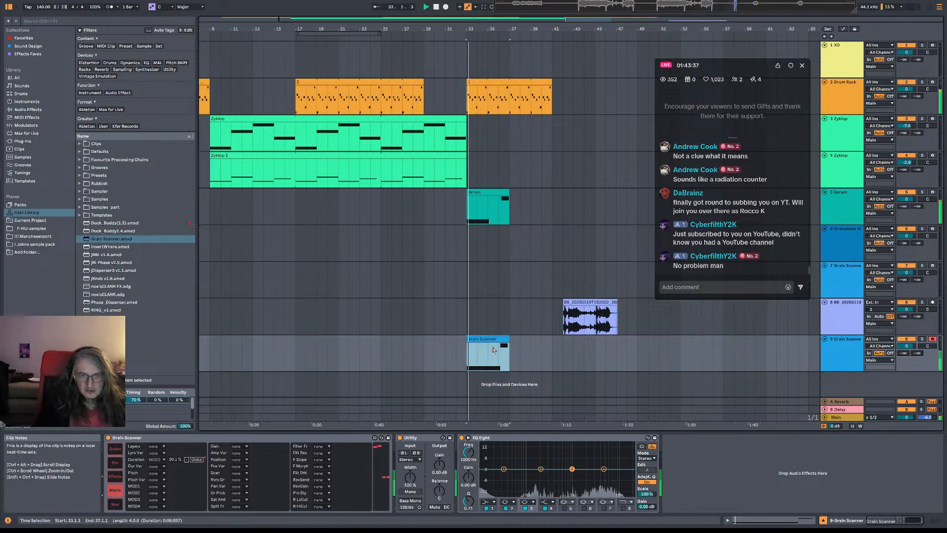
{"action": "double_click", "coordinate": [492, 366]}
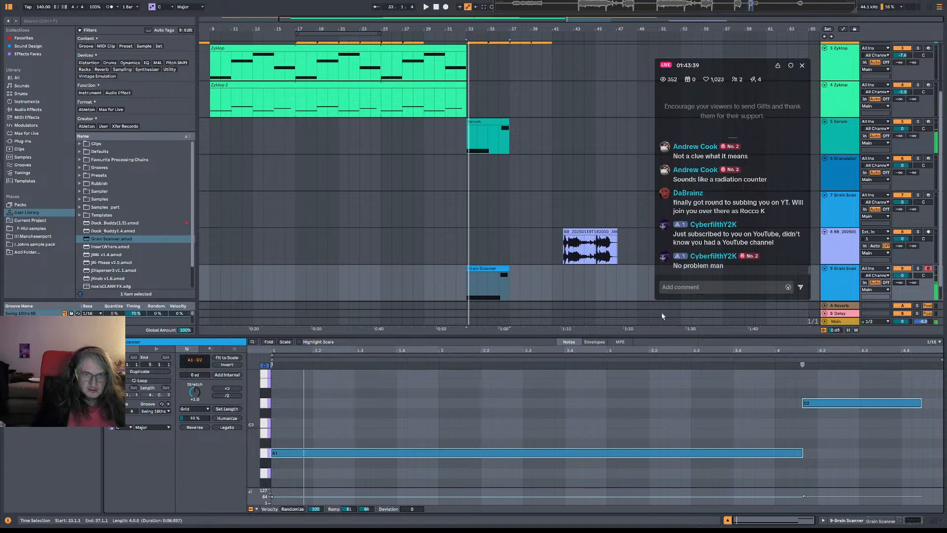
Raise Grain Scanner's grain position to about 10.6% while playing the recorded clip from bar 33.
{"action": "left_click", "coordinate": [849, 278]}
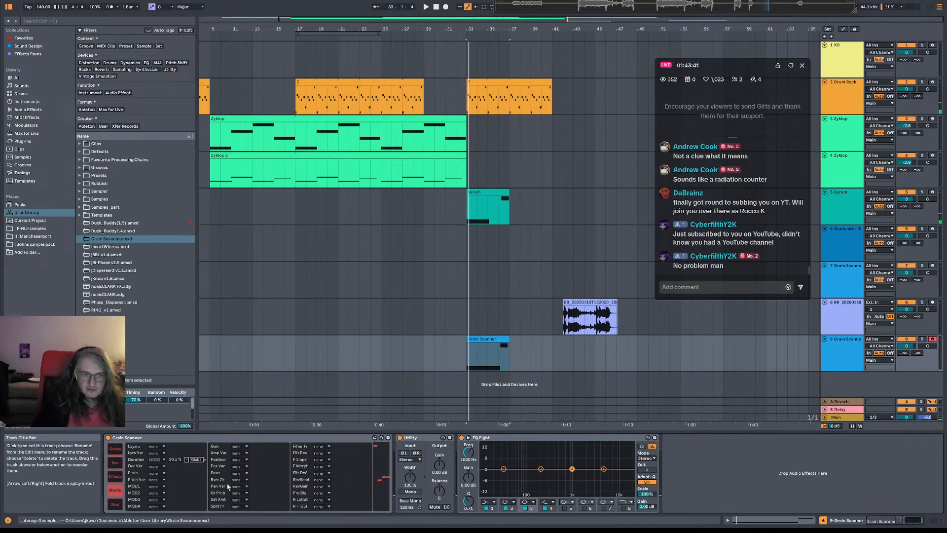
{"action": "left_click", "coordinate": [115, 449]}
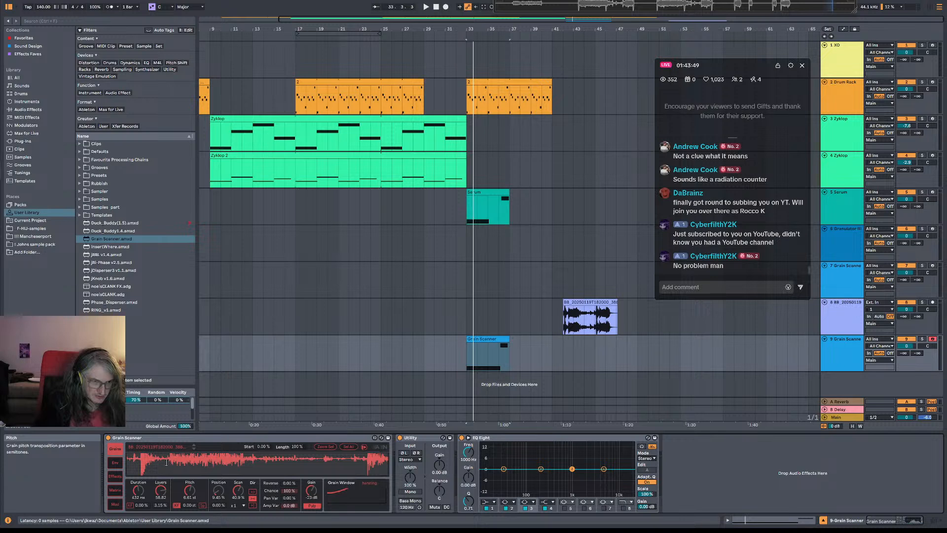
{"action": "key", "text": "space"}
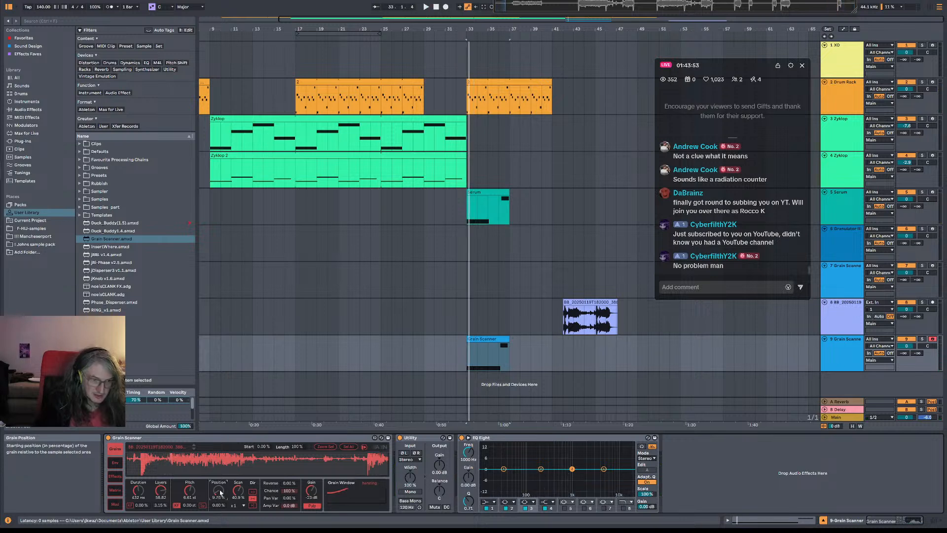
{"action": "key", "text": "space"}
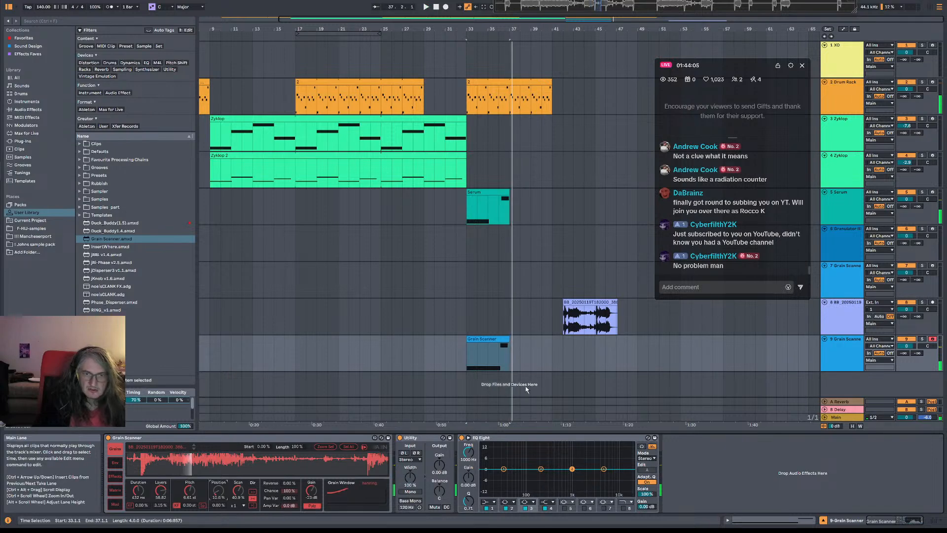
Compare the Grain Scanner clip's notes with the Serum clip's during playback, checking where Serum's last note starts.
{"action": "left_click", "coordinate": [521, 353]}
{"action": "double_click", "coordinate": [501, 340]}
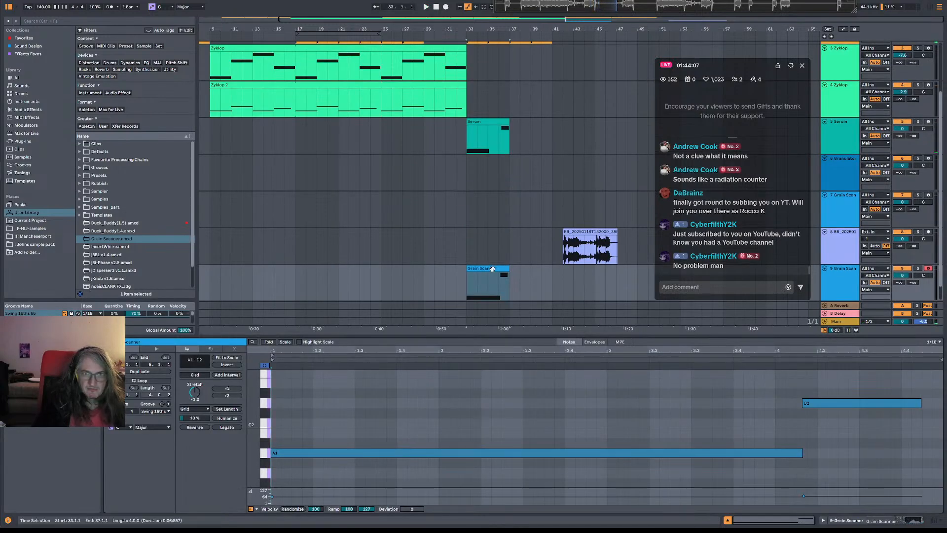
{"action": "key", "text": "space"}
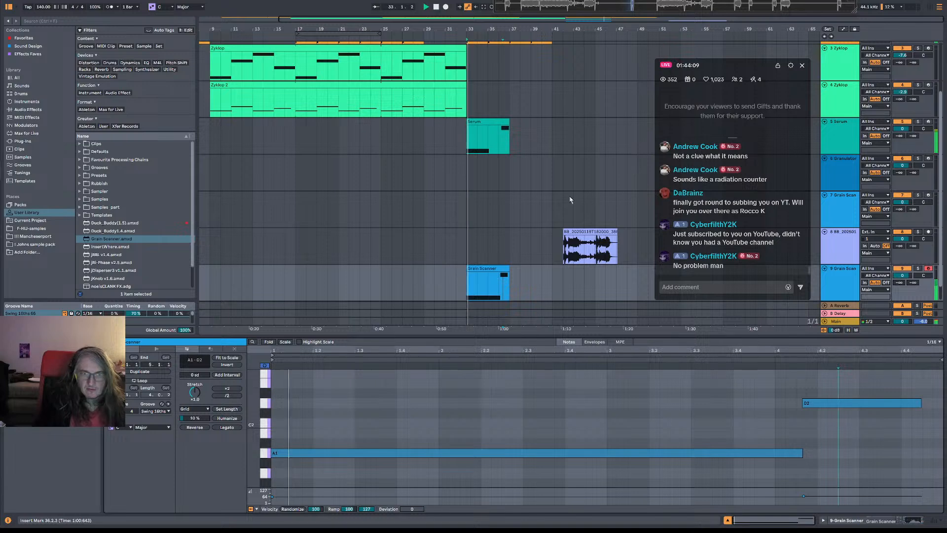
{"action": "left_click", "coordinate": [492, 136]}
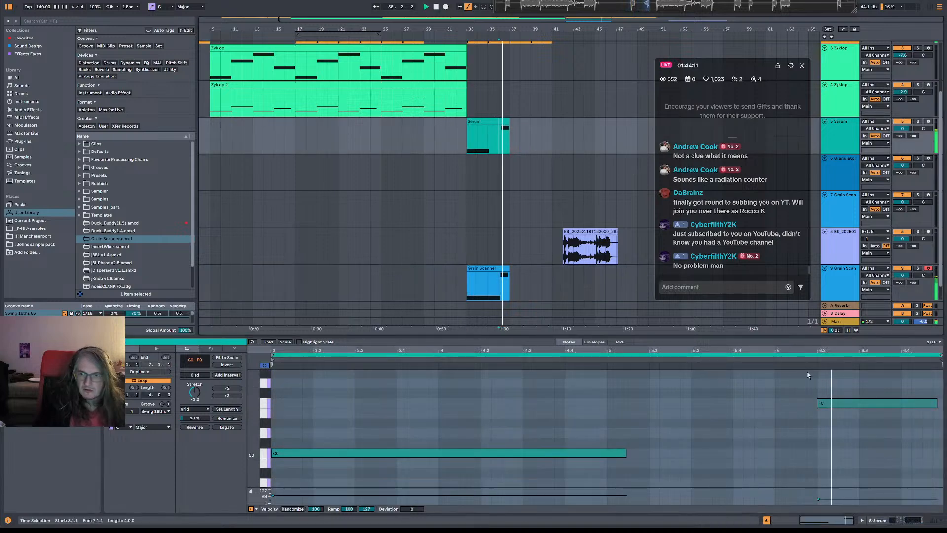
{"action": "left_click", "coordinate": [840, 406]}
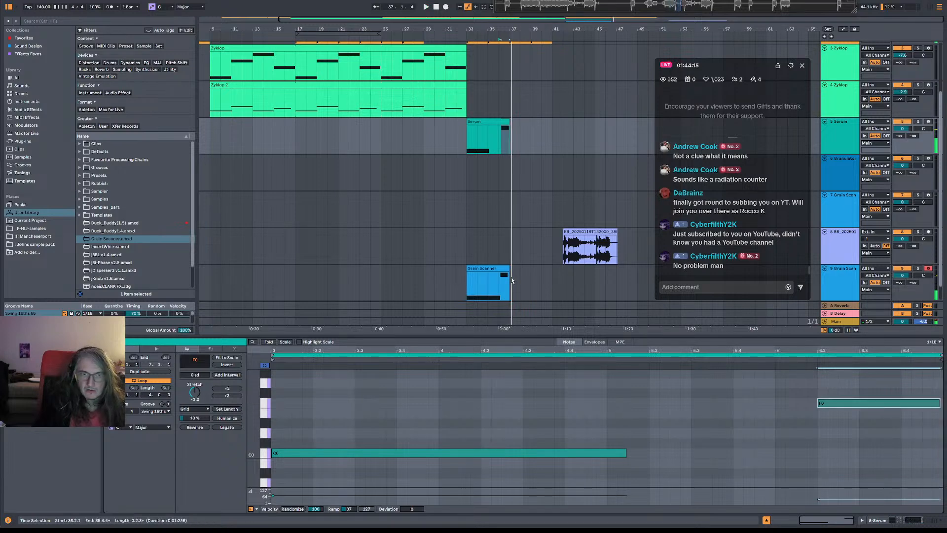
In the Grain Scanner clip, start the D2 note at 4.2 and extend the A1 note to meet it.
{"action": "key", "text": "space"}
{"action": "left_click", "coordinate": [500, 269]}
{"action": "left_click_drag", "start_coordinate": [823, 408], "coordinate": [839, 406]}
{"action": "key", "text": "space"}
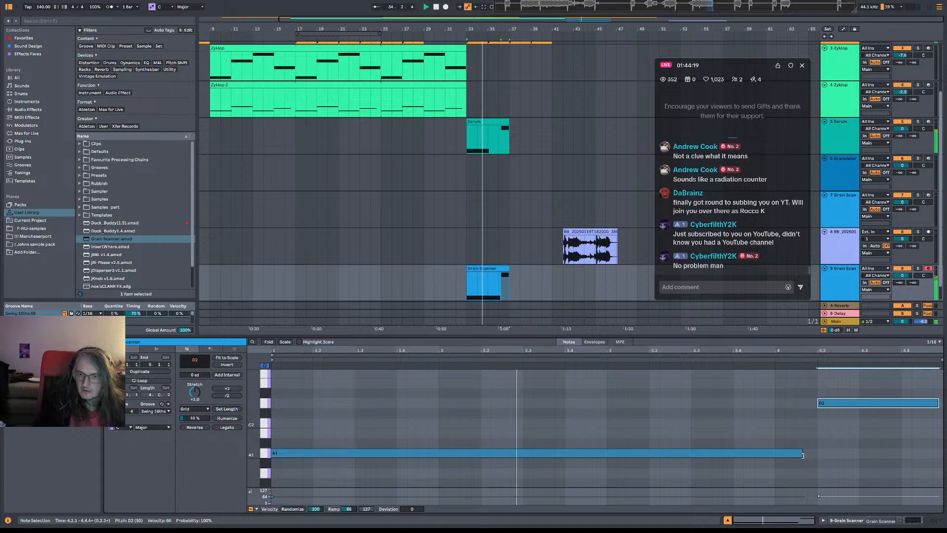
{"action": "left_click_drag", "start_coordinate": [802, 453], "coordinate": [816, 455]}
Play the edited part from bar 33 and lower the duplicated Grain Scanner track's volume to -7.5 dB.
{"action": "key", "text": "space"}
{"action": "key", "text": "space"}
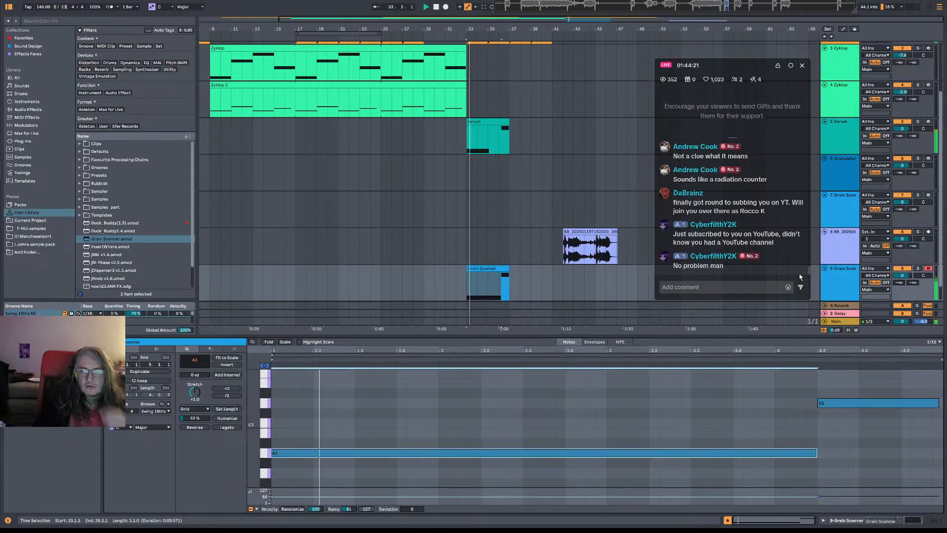
{"action": "left_click_drag", "start_coordinate": [902, 276], "coordinate": [902, 287]}
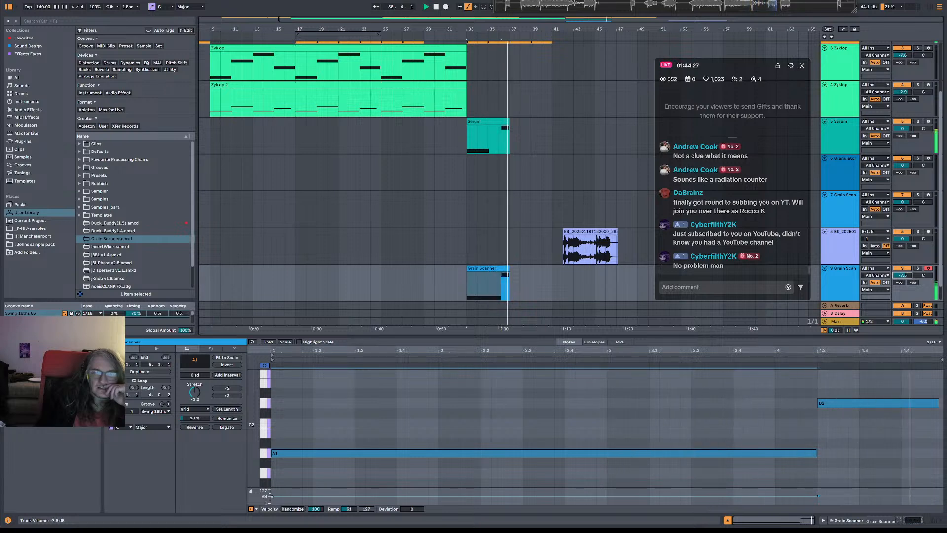
Loop the Grain Scanner and Serum clips and extend both from bar 37 to bar 41 while playing the part.
{"action": "left_click", "coordinate": [502, 269]}
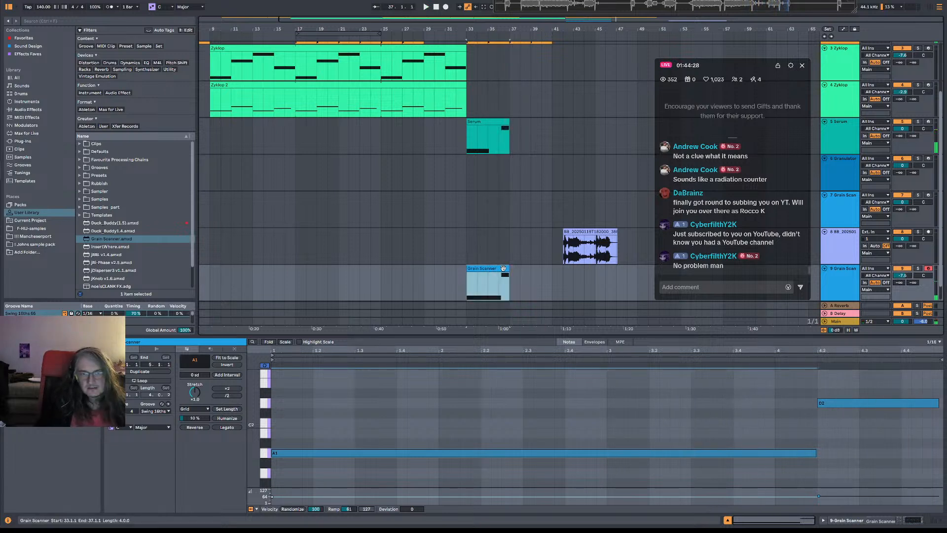
{"action": "right_click", "coordinate": [593, 356]}
{"action": "key", "text": "space"}
{"action": "left_click_drag", "start_coordinate": [509, 269], "coordinate": [551, 268]}
{"action": "left_click_drag", "start_coordinate": [509, 129], "coordinate": [549, 129]}
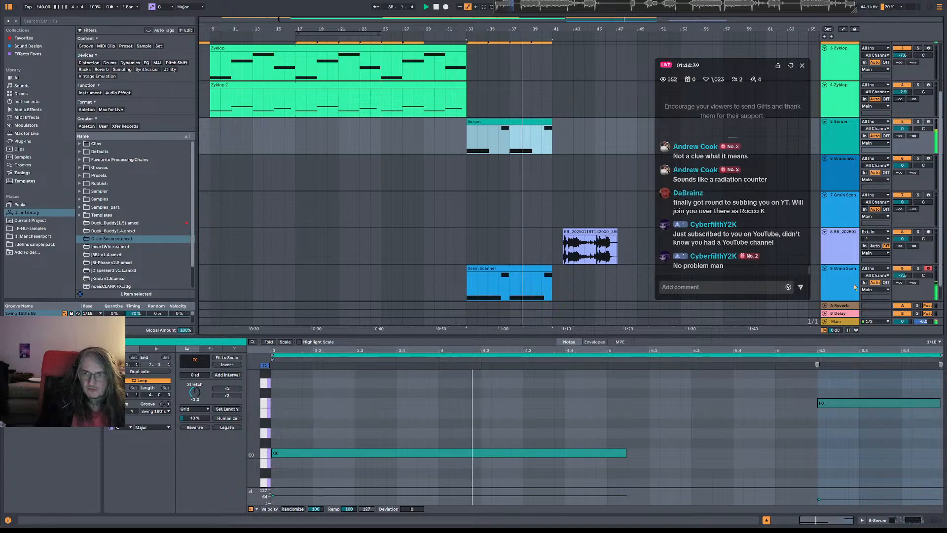
Solo the Grain Scanner track for capture, place its recorded audio on a new track at bar 33 and trim the clip to four bars.
{"action": "left_click", "coordinate": [852, 288]}
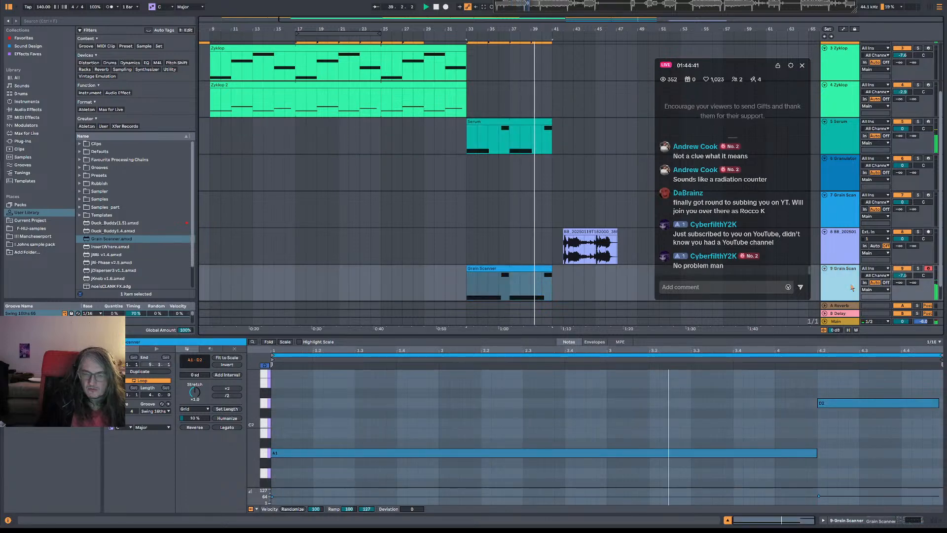
{"action": "left_click", "coordinate": [918, 268]}
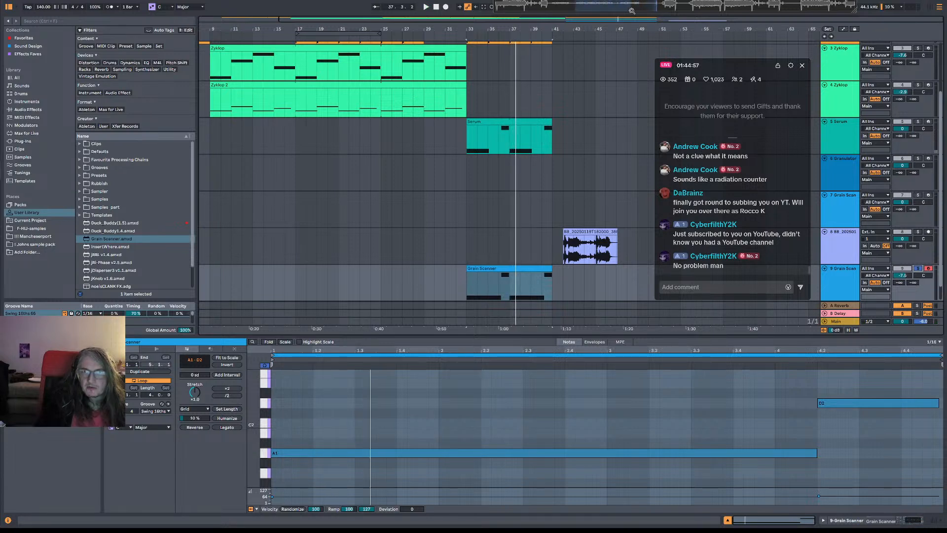
{"action": "scroll", "coordinate": [633, 53], "scroll_direction": "down", "scroll_amount": 1}
{"action": "left_click_drag", "start_coordinate": [612, 7], "coordinate": [508, 288]}
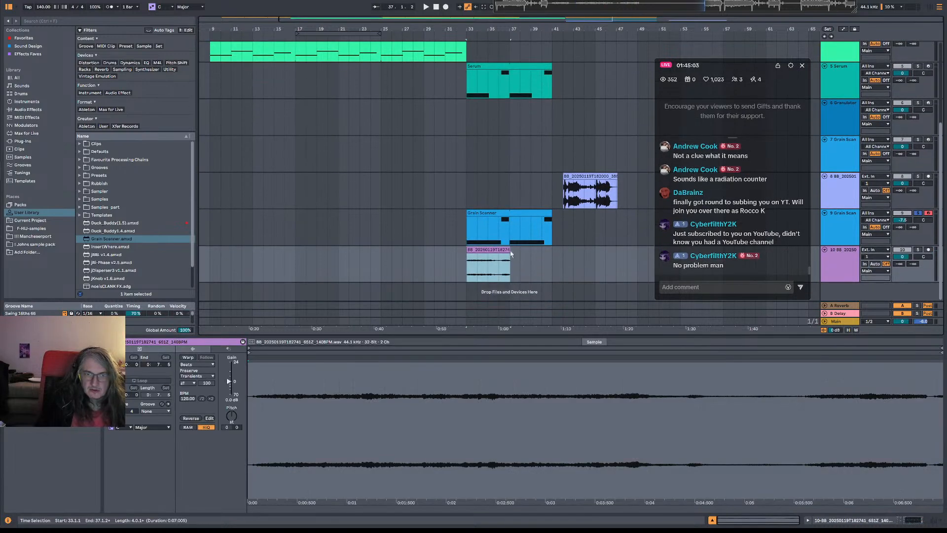
{"action": "left_click_drag", "start_coordinate": [510, 251], "coordinate": [509, 251]}
Colour the new audio track and its clip blue like Grain Scanner, and extend the audio part to bar 41.
{"action": "right_click", "coordinate": [853, 265]}
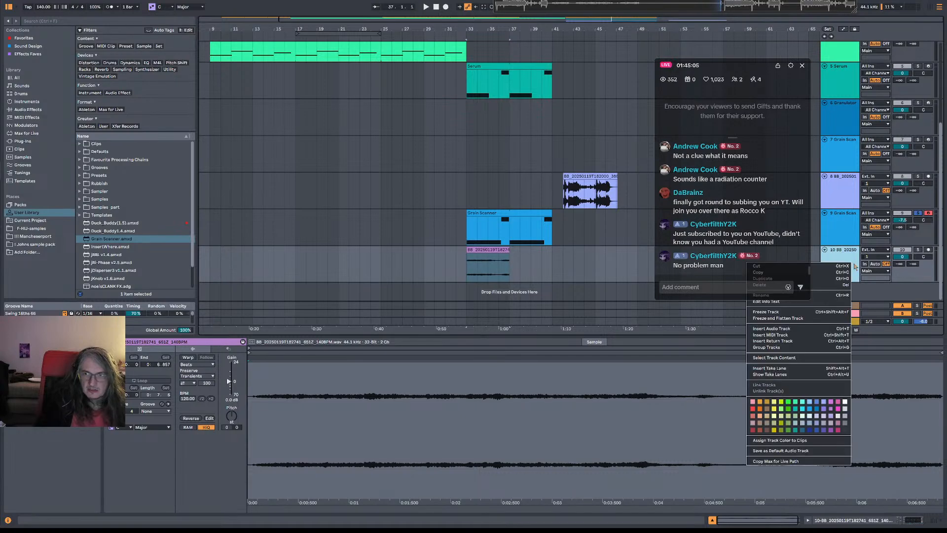
{"action": "left_click", "coordinate": [812, 416]}
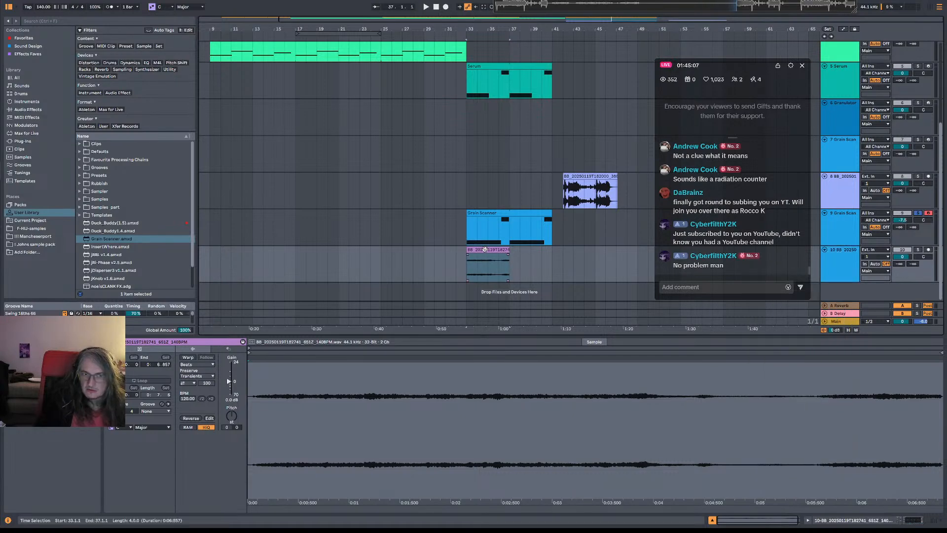
{"action": "right_click", "coordinate": [833, 260]}
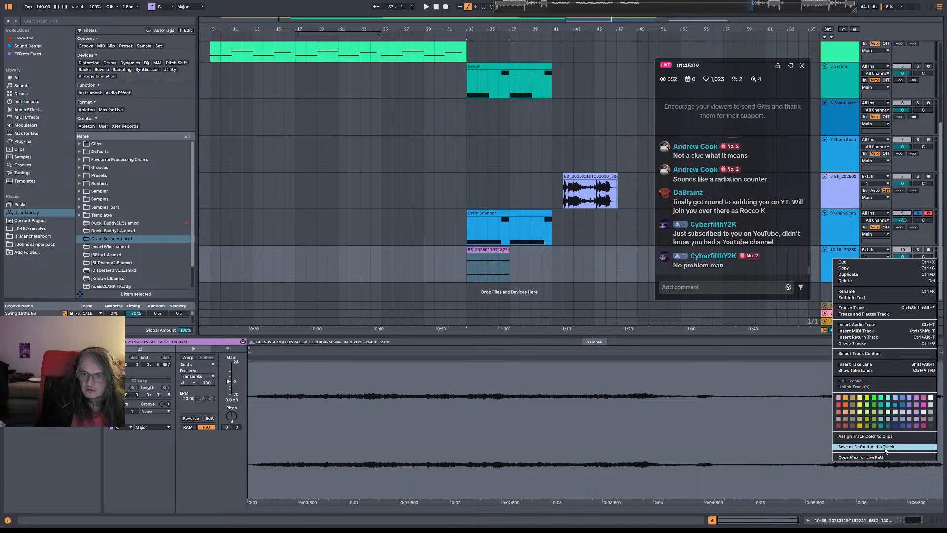
{"action": "left_click", "coordinate": [867, 436]}
{"action": "key", "text": "space"}
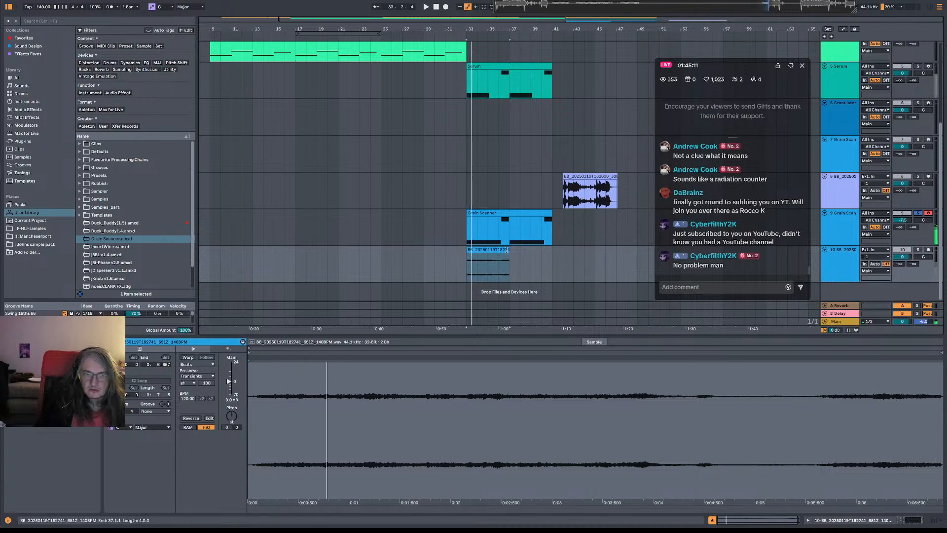
{"action": "left_click_drag", "start_coordinate": [500, 249], "coordinate": [539, 252]}
Compare the resampled audio with the live Grain Scanner track from bar 33, leaving the audio track folded and deactivated.
{"action": "left_click", "coordinate": [467, 232]}
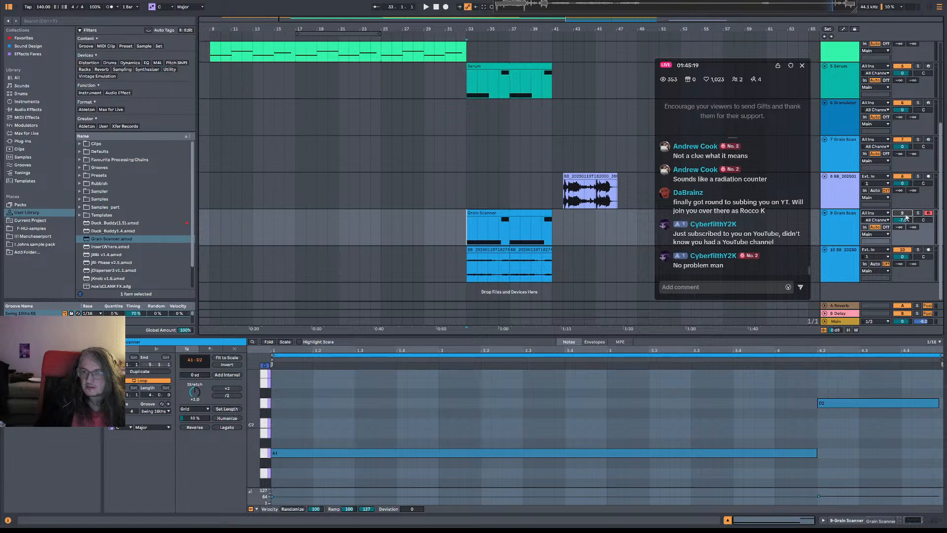
{"action": "key", "text": "space"}
{"action": "left_click", "coordinate": [825, 213]}
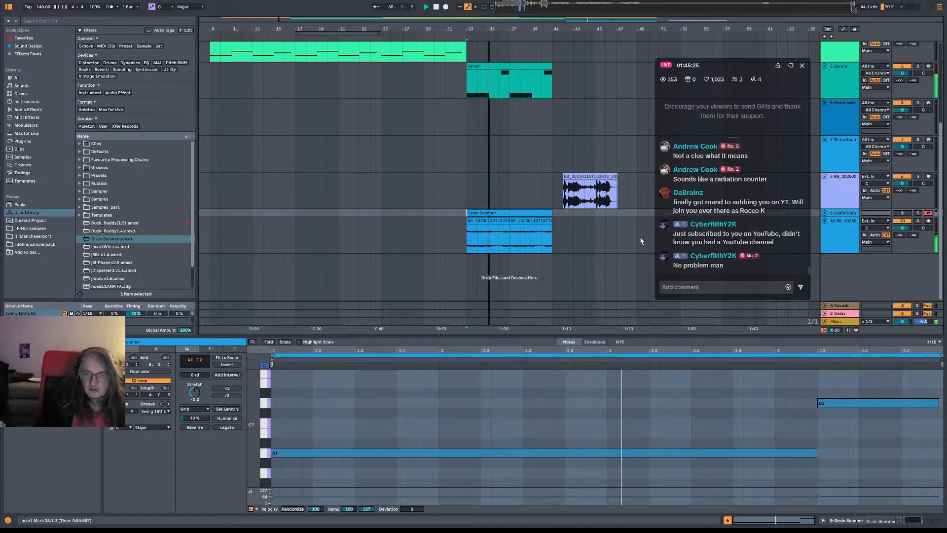
{"action": "left_click", "coordinate": [825, 221]}
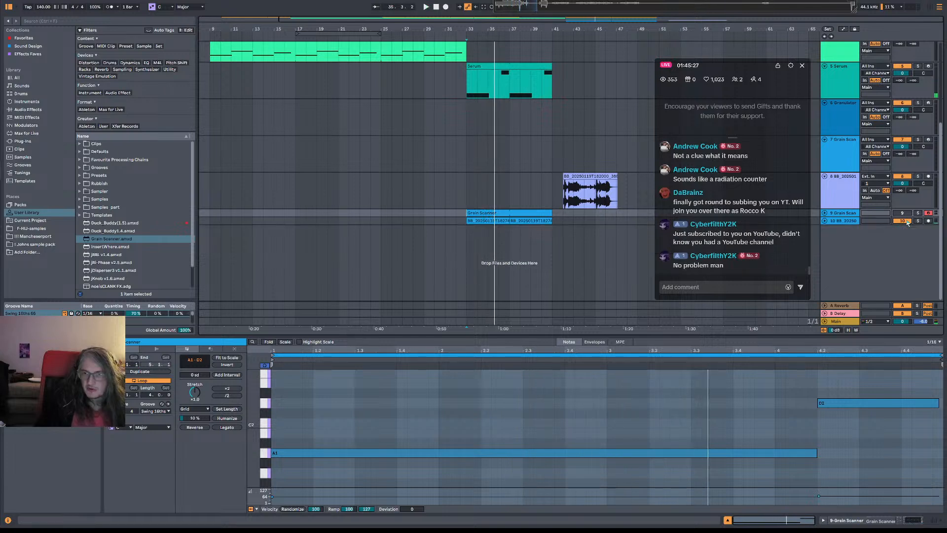
{"action": "left_click", "coordinate": [825, 213]}
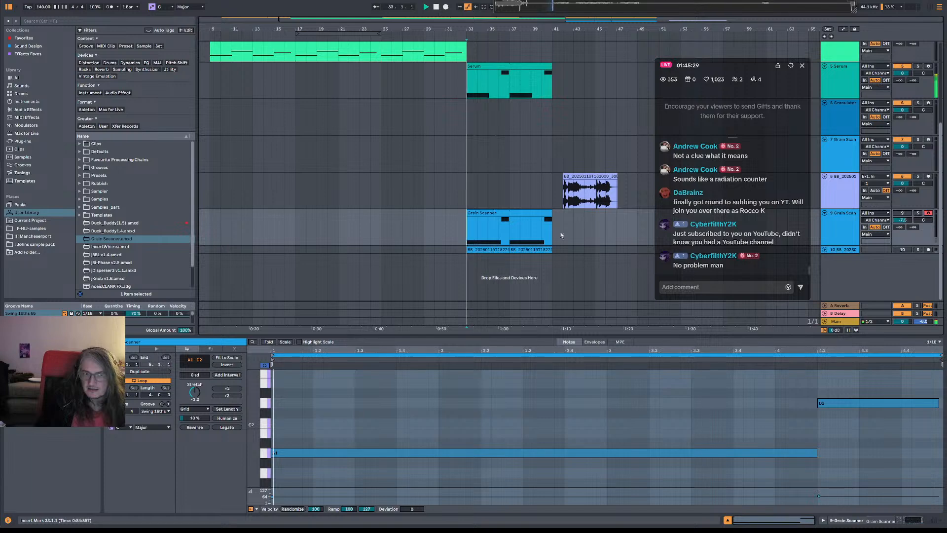
Adjust the width of the MOD2 duration modulation in Grain Scanner's matrix while playing from bar 33.
{"action": "double_click", "coordinate": [841, 230]}
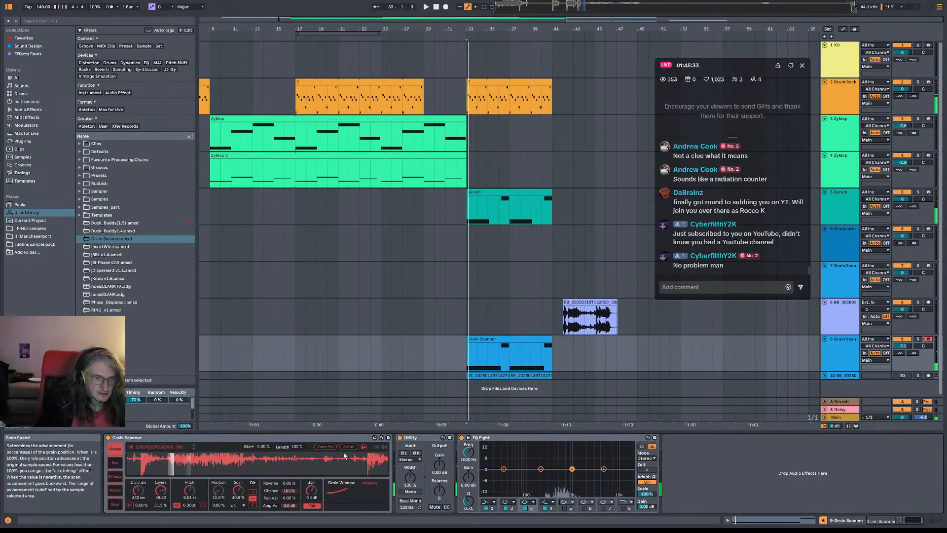
{"action": "left_click", "coordinate": [115, 464]}
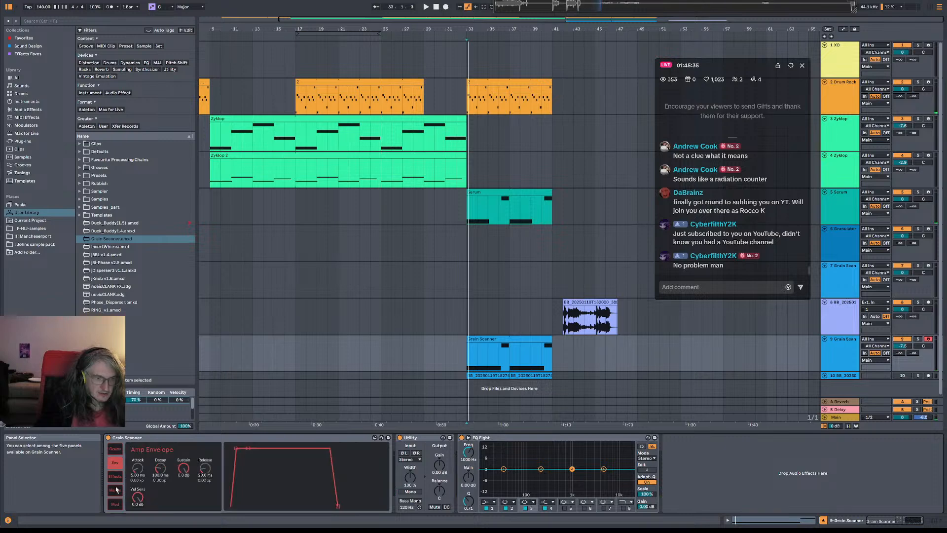
{"action": "left_click", "coordinate": [117, 491]}
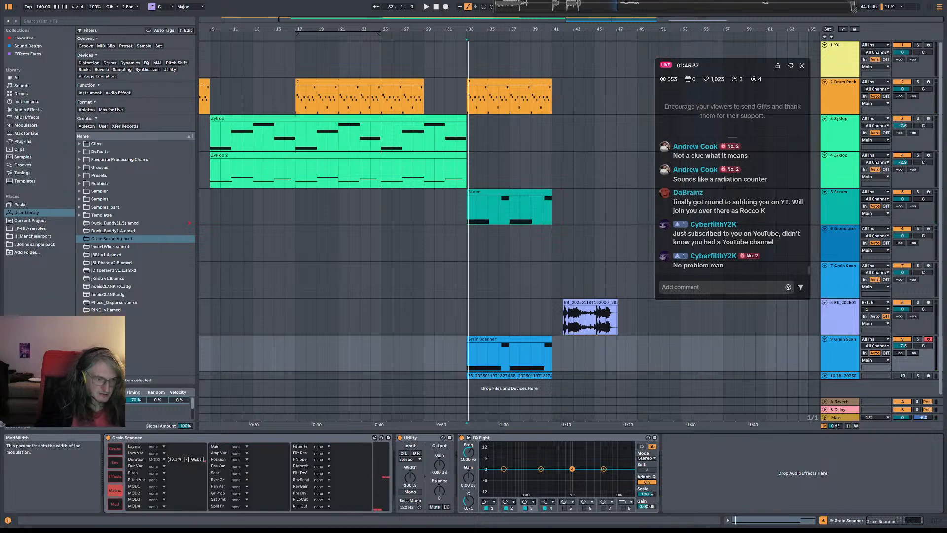
{"action": "left_click_drag", "start_coordinate": [174, 460], "coordinate": [180, 468]}
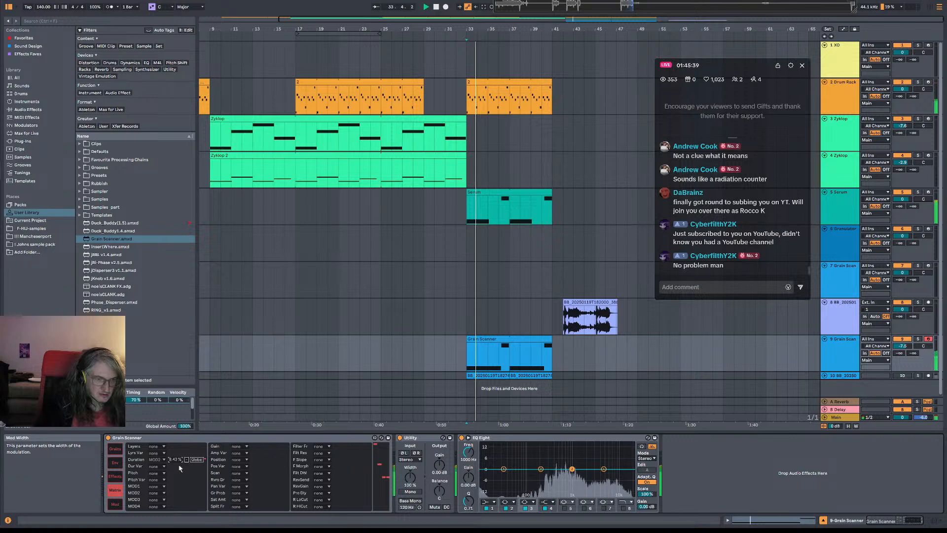
{"action": "left_click_drag", "start_coordinate": [174, 459], "coordinate": [181, 464]}
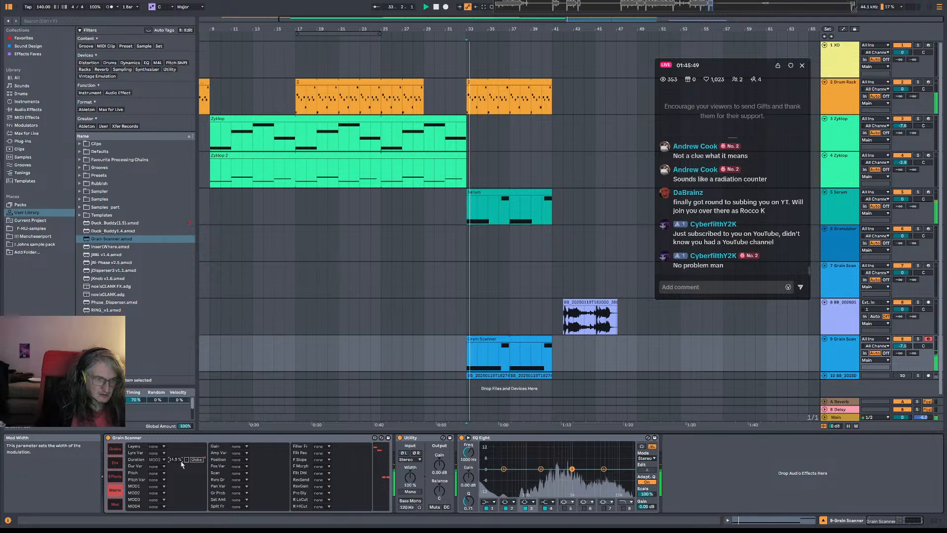
{"action": "key", "text": "space"}
{"action": "key", "text": "space"}
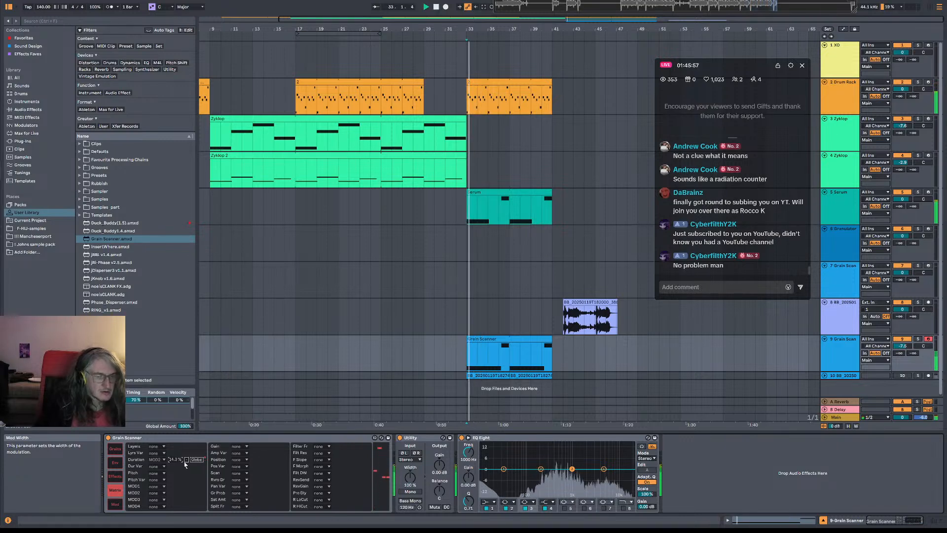
Lower Grain Scanner's grain pitch to about 2.83 st and play the part from bar 33.
{"action": "left_click", "coordinate": [115, 449]}
{"action": "key", "text": "space"}
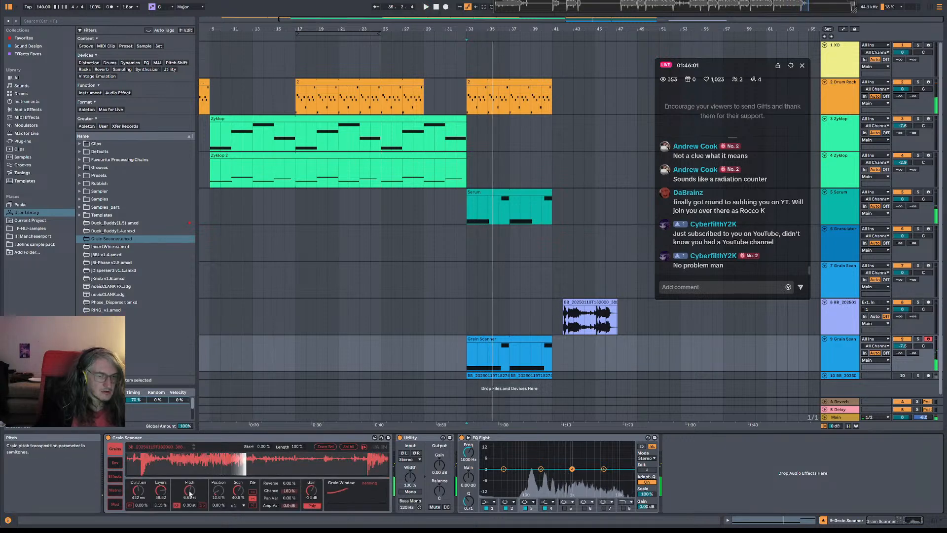
{"action": "left_click_drag", "start_coordinate": [190, 491], "coordinate": [193, 496]}
{"action": "key", "text": "space"}
{"action": "key", "text": "space"}
{"action": "key", "text": "space"}
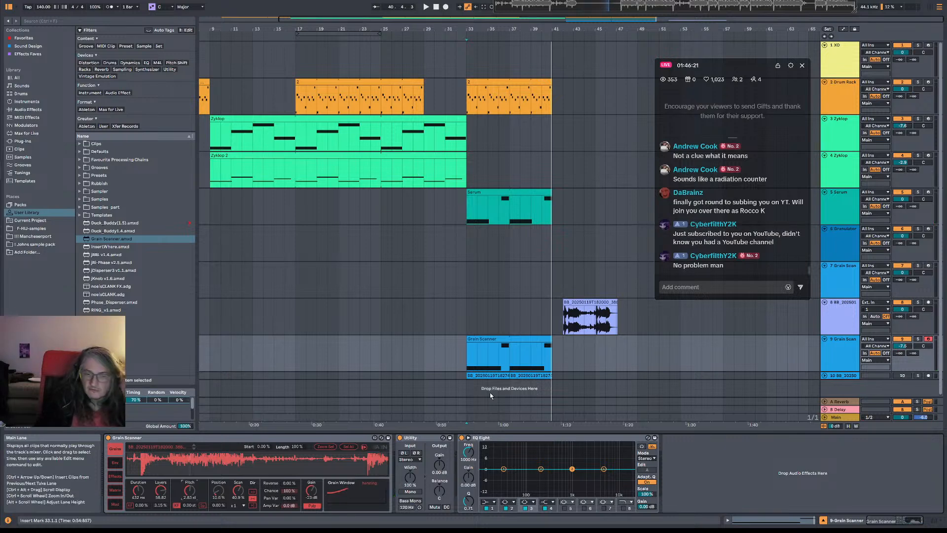
Audition the earlier resampled audio clip at bar 42 and move it to start at bar 48.
{"action": "left_click", "coordinate": [541, 278]}
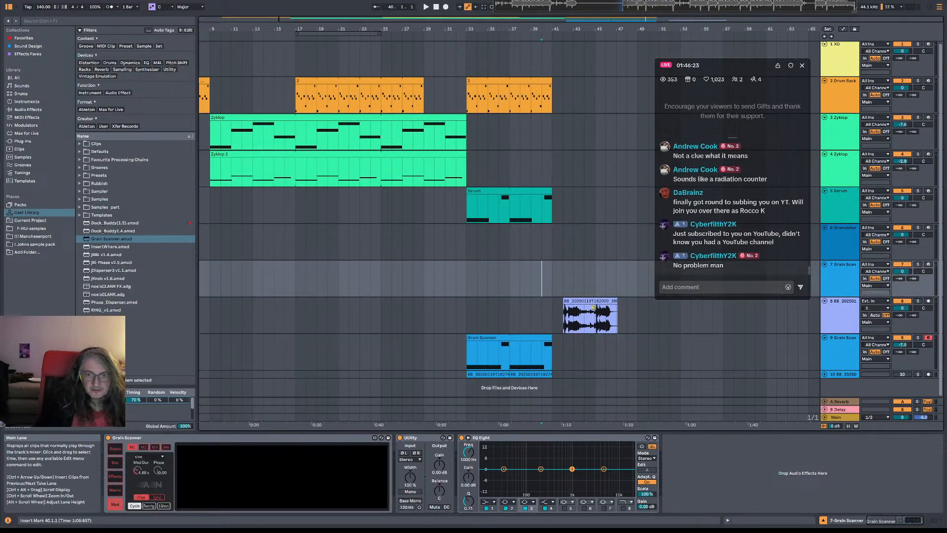
{"action": "left_click", "coordinate": [565, 321]}
{"action": "key", "text": "space"}
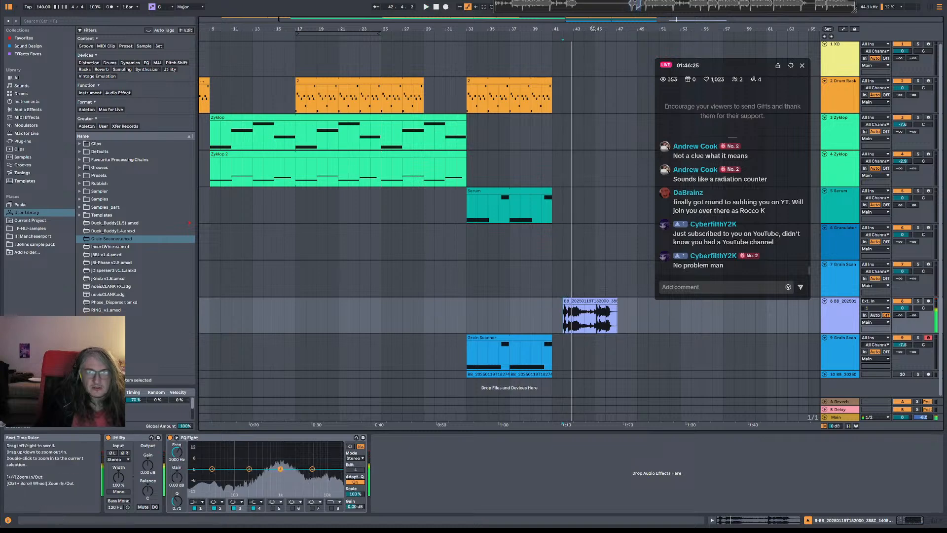
{"action": "left_click_drag", "start_coordinate": [616, 30], "coordinate": [617, 18]}
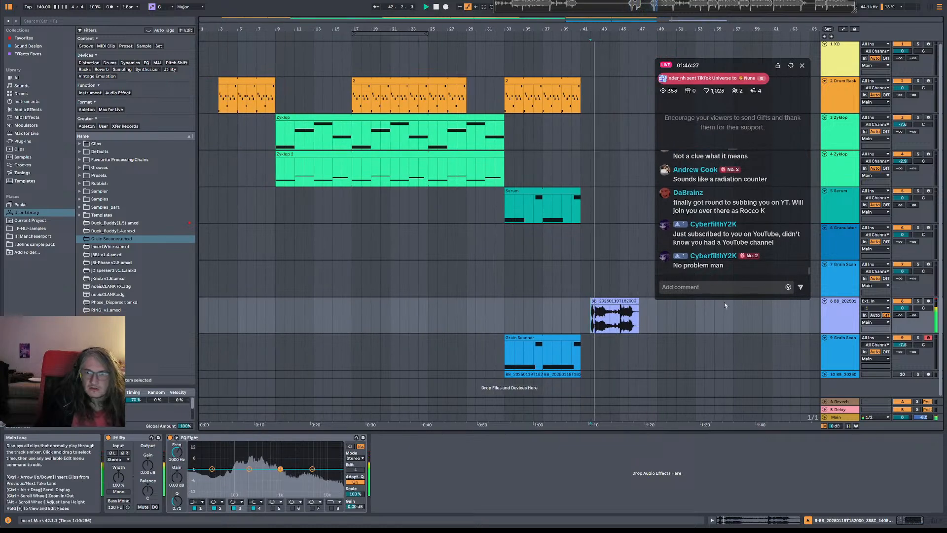
{"action": "key", "text": "space"}
{"action": "left_click_drag", "start_coordinate": [622, 310], "coordinate": [679, 311]}
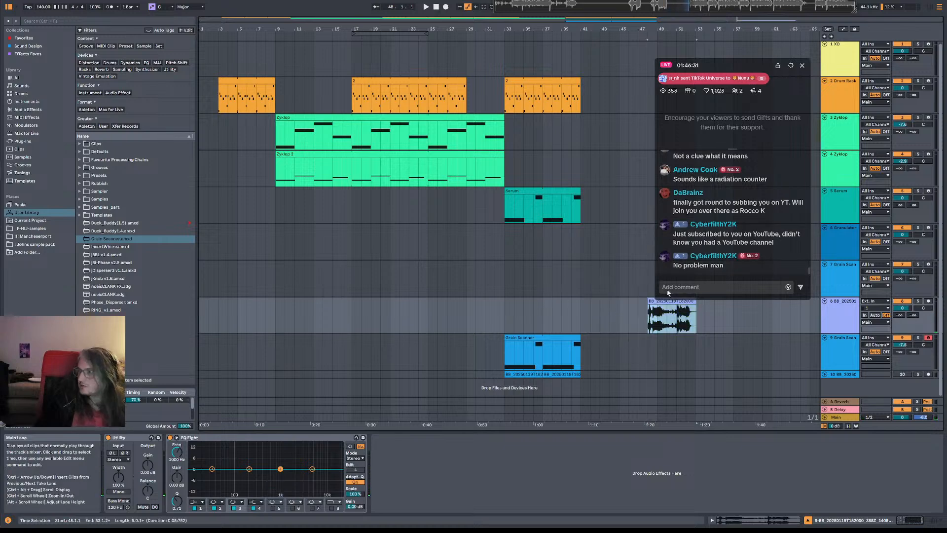
Play the arrangement from bar 9 and bar 31, lowering the Grain Scanner track's volume to -10.9 dB.
{"action": "left_click", "coordinate": [278, 206]}
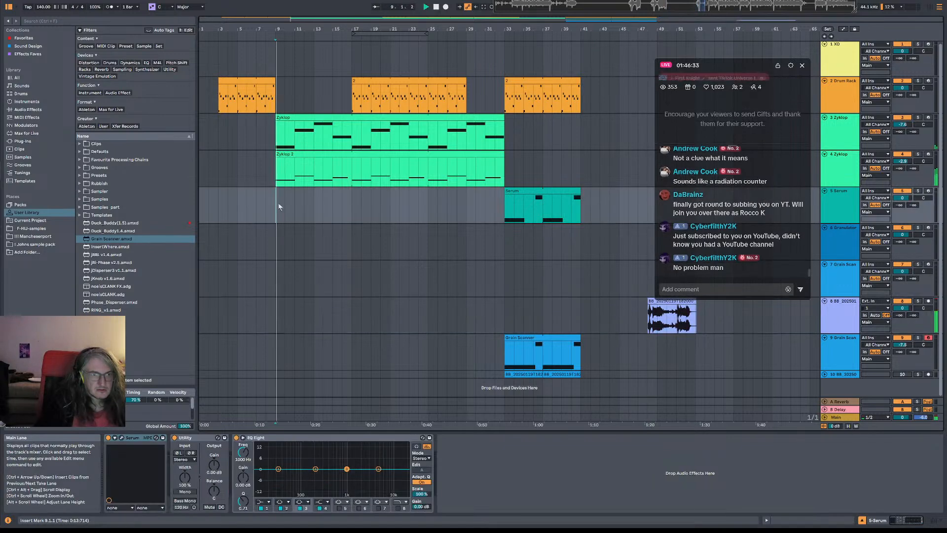
{"action": "left_click", "coordinate": [461, 203]}
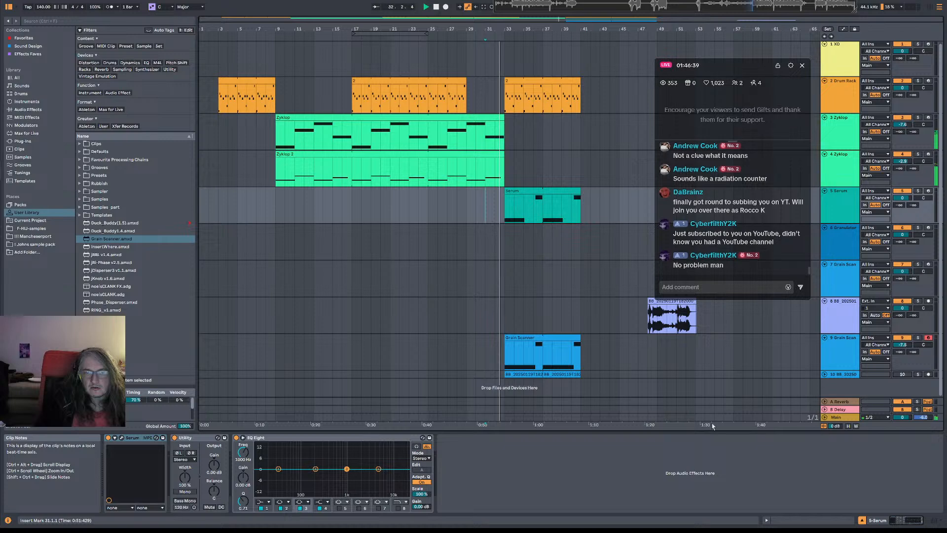
{"action": "left_click_drag", "start_coordinate": [902, 344], "coordinate": [902, 357]}
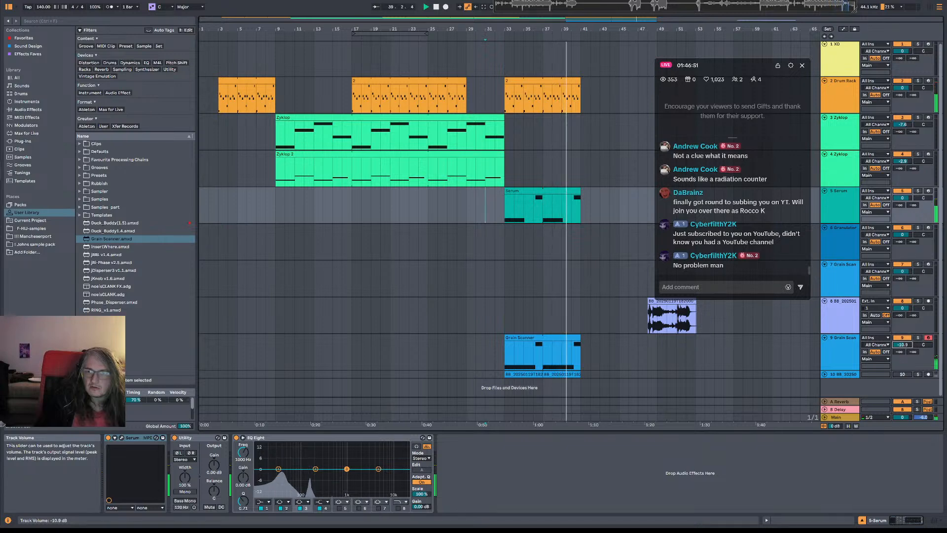
Extend the Grain Scanner, Serum and last Drum Rack clips to bar 45 and play from bar 33.
{"action": "left_click_drag", "start_coordinate": [580, 348], "coordinate": [619, 347]}
{"action": "left_click_drag", "start_coordinate": [581, 192], "coordinate": [619, 191]}
{"action": "left_click", "coordinate": [507, 179]}
{"action": "key", "text": "space"}
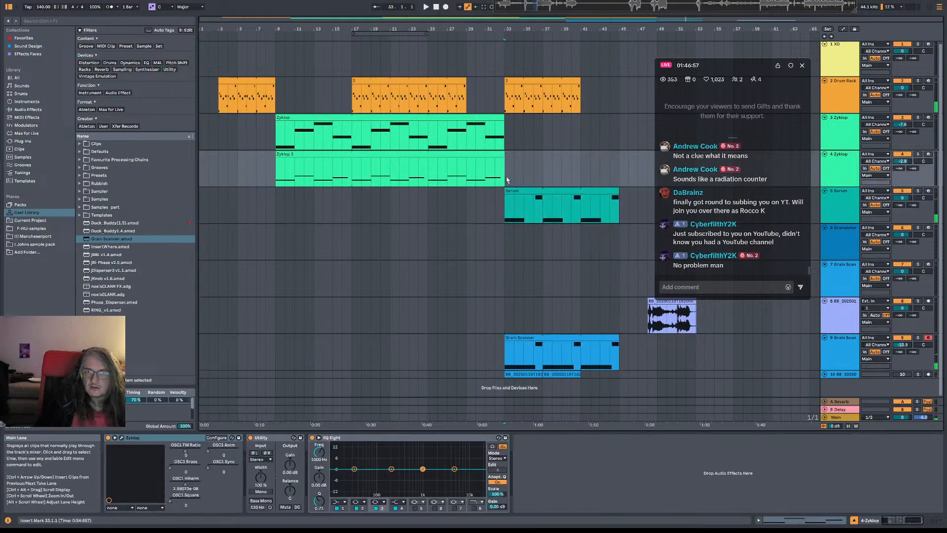
{"action": "left_click_drag", "start_coordinate": [581, 81], "coordinate": [615, 82]}
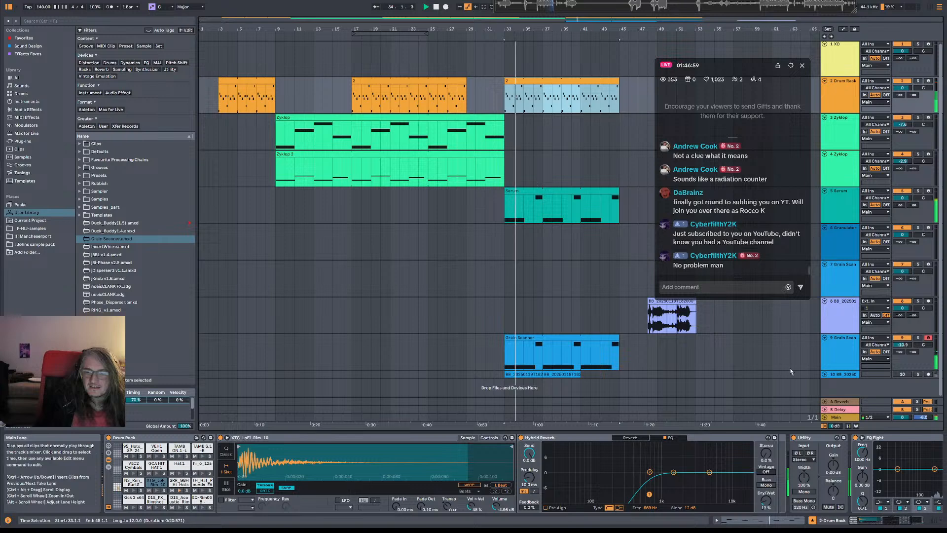
Apply a low cut at 337 Hz in the Grain Scanner track's EQ Eight and rebalance the track's volume during playback.
{"action": "left_click", "coordinate": [901, 338]}
{"action": "left_click", "coordinate": [899, 339]}
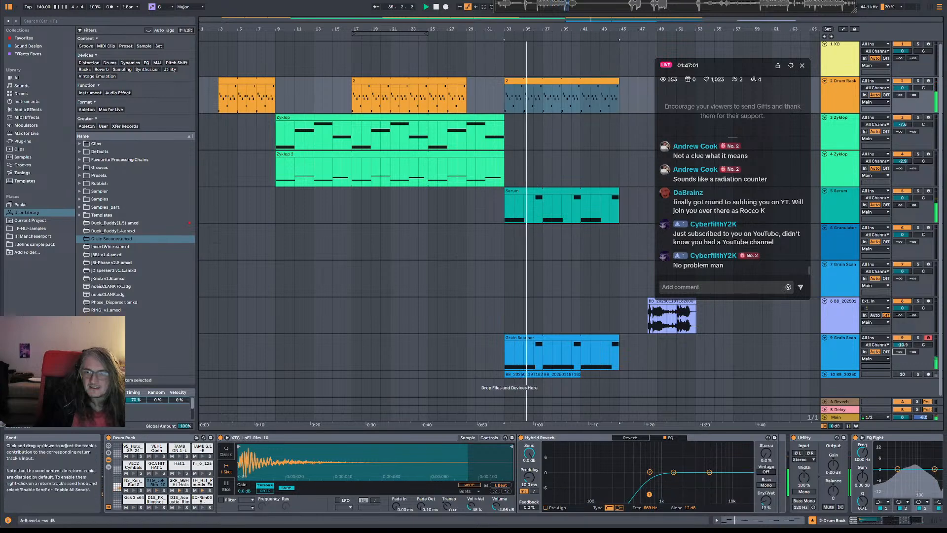
{"action": "left_click_drag", "start_coordinate": [901, 346], "coordinate": [902, 346]}
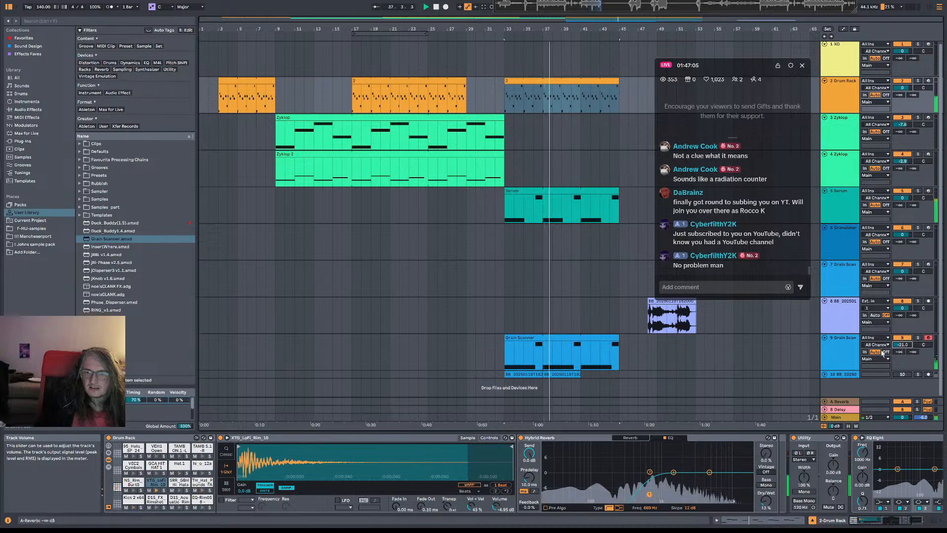
{"action": "left_click", "coordinate": [842, 355]}
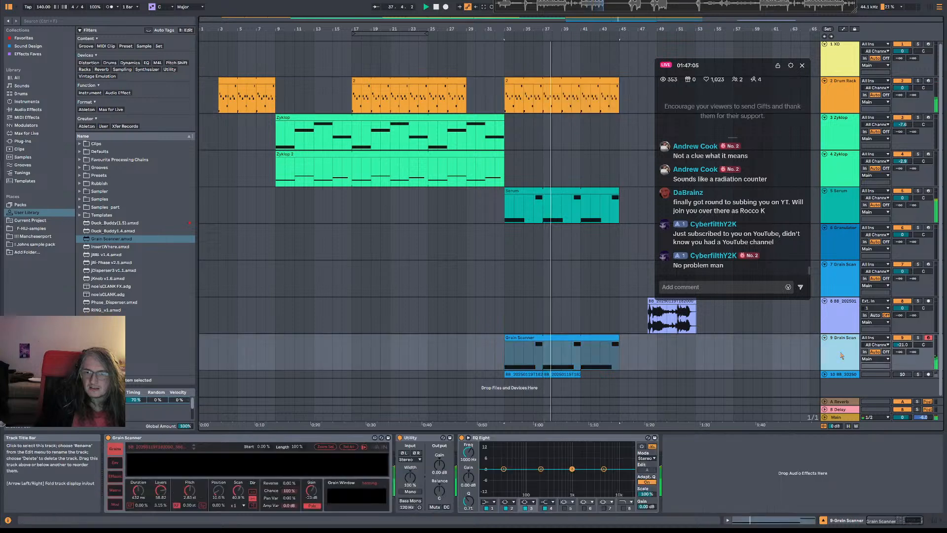
{"action": "left_click", "coordinate": [487, 502]}
{"action": "left_click", "coordinate": [487, 451]}
{"action": "left_click_drag", "start_coordinate": [504, 469], "coordinate": [551, 483]}
{"action": "left_click_drag", "start_coordinate": [902, 345], "coordinate": [902, 338]}
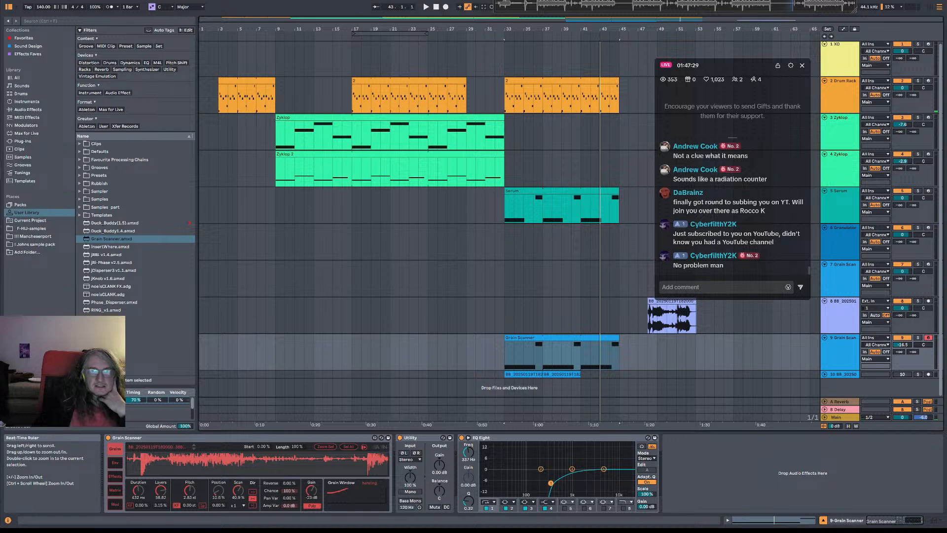
Set the arrangement loop range from bar 9 to bar 45 and place the insert marker at bar 36.
{"action": "left_click_drag", "start_coordinate": [353, 32], "coordinate": [274, 36]}
{"action": "left_click_drag", "start_coordinate": [428, 34], "coordinate": [622, 40]}
{"action": "left_click", "coordinate": [533, 170]}
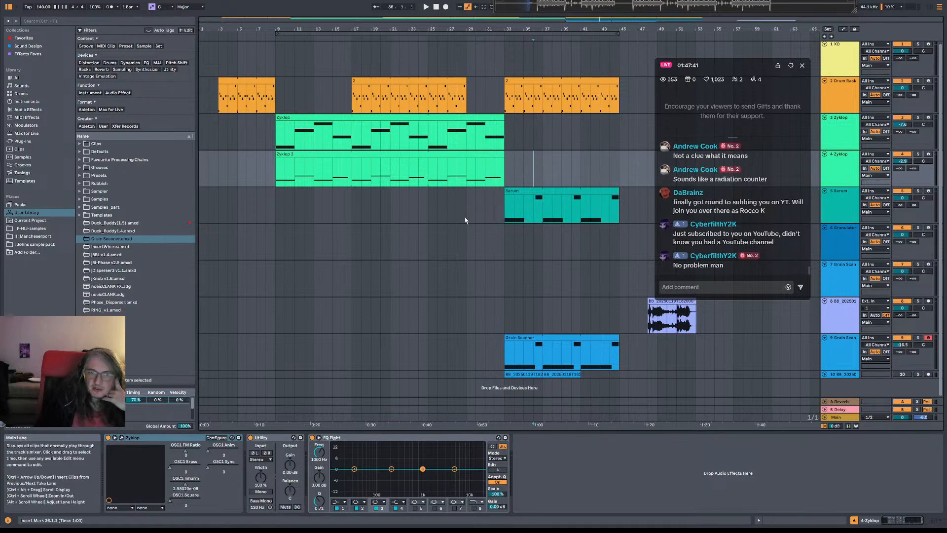
Play the arrangement from bar 9 and from bar 17 to check both sections, and stop playback.
{"action": "left_click", "coordinate": [274, 199]}
{"action": "key", "text": "space"}
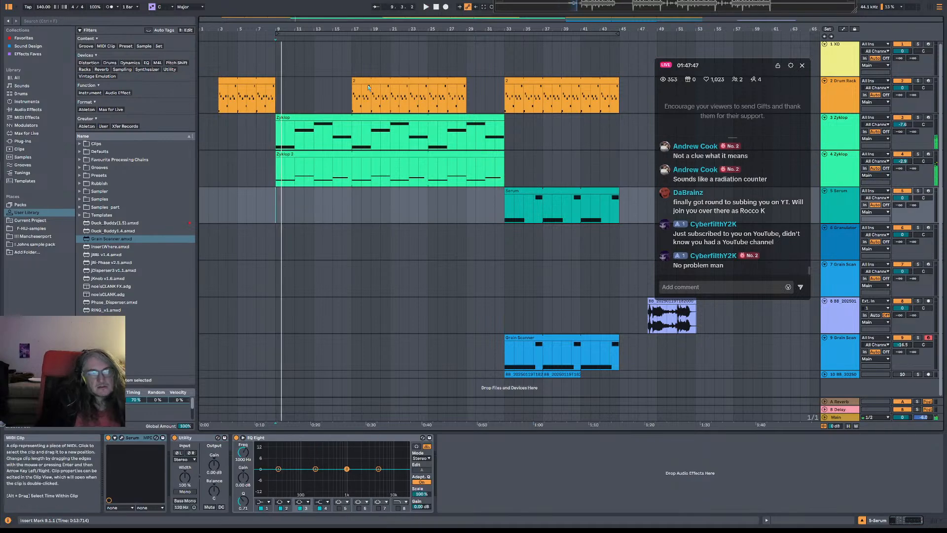
{"action": "left_click", "coordinate": [349, 219]}
{"action": "key", "text": "space"}
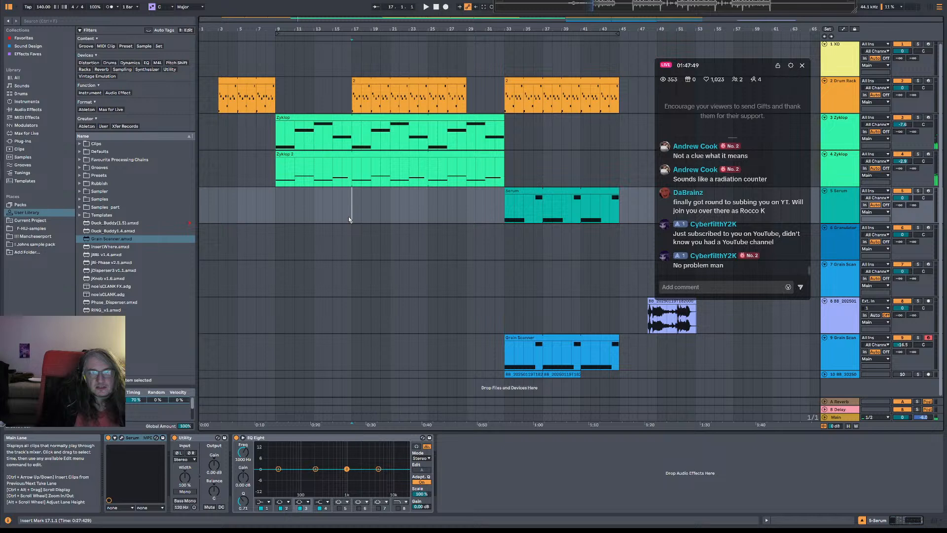
{"action": "key", "text": "space"}
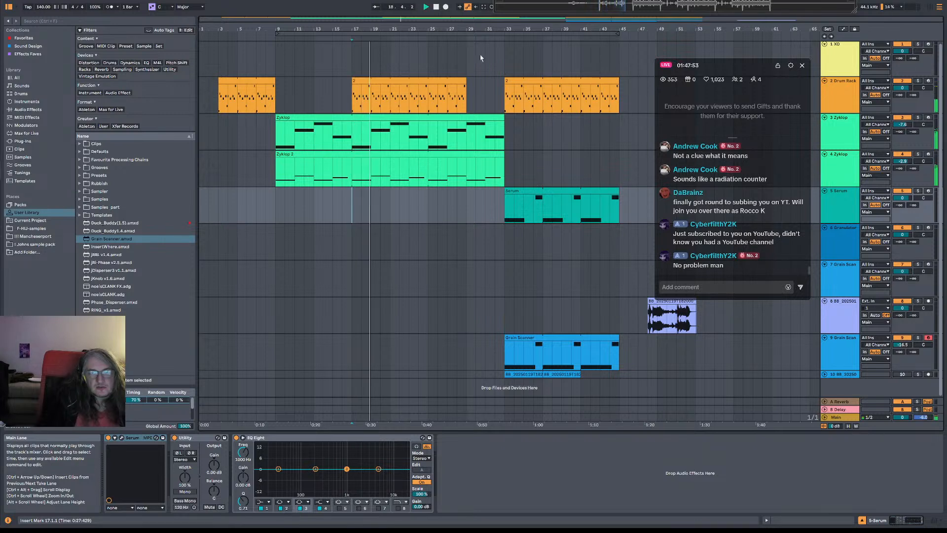
{"action": "key", "text": "space"}
Select the loop range from bar 9 to bar 45 across all tracks and save the set as Nape Ambulant 2.
{"action": "left_click", "coordinate": [378, 34]}
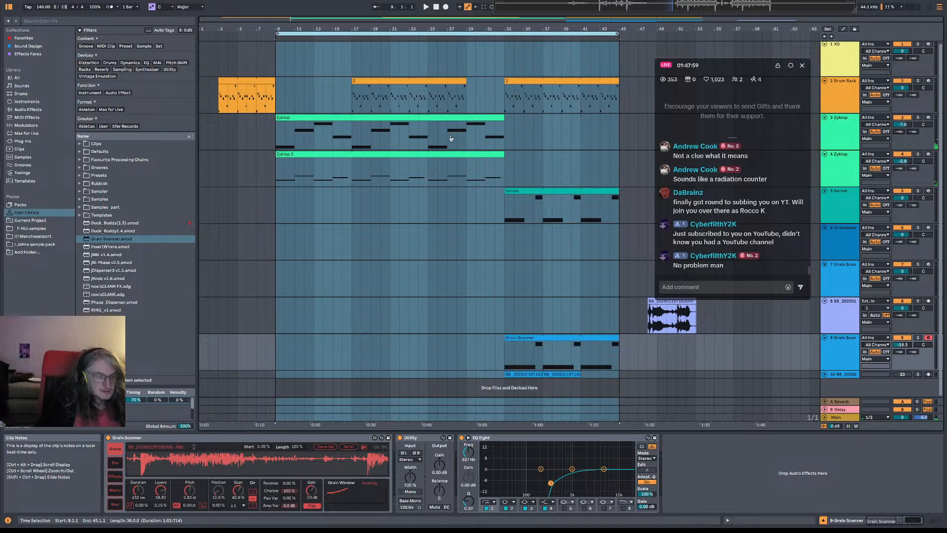
{"action": "key", "text": "ctrl+shift+s"}
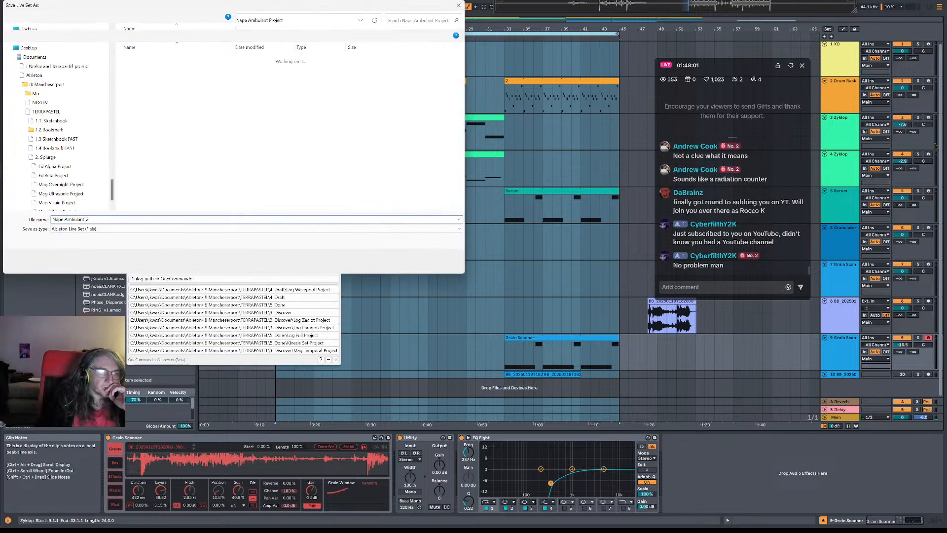
{"action": "key", "text": "Return"}
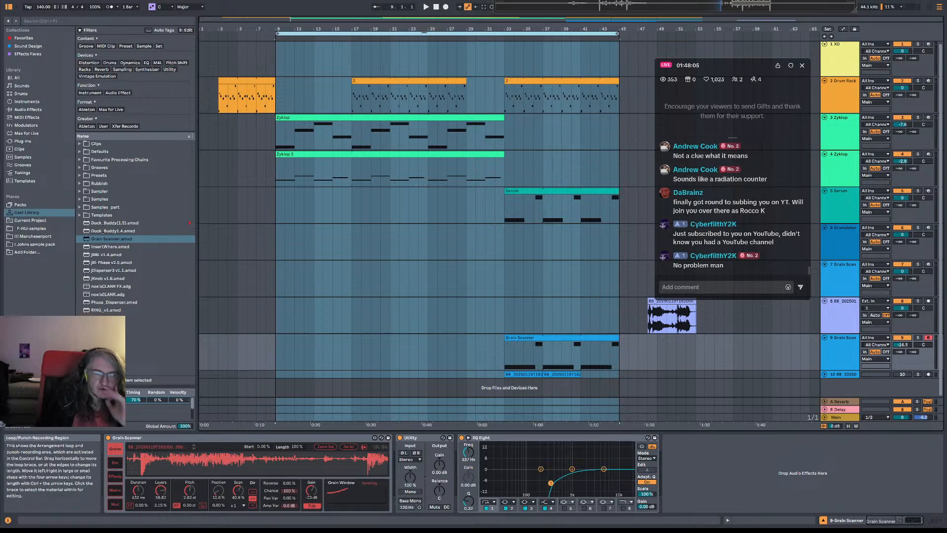
Export the selected range of the Main track as the MP3 file Nape Ambulant 2.mp3 in the Nape Ambulant Project folder.
{"action": "key", "text": "ctrl+shift+r"}
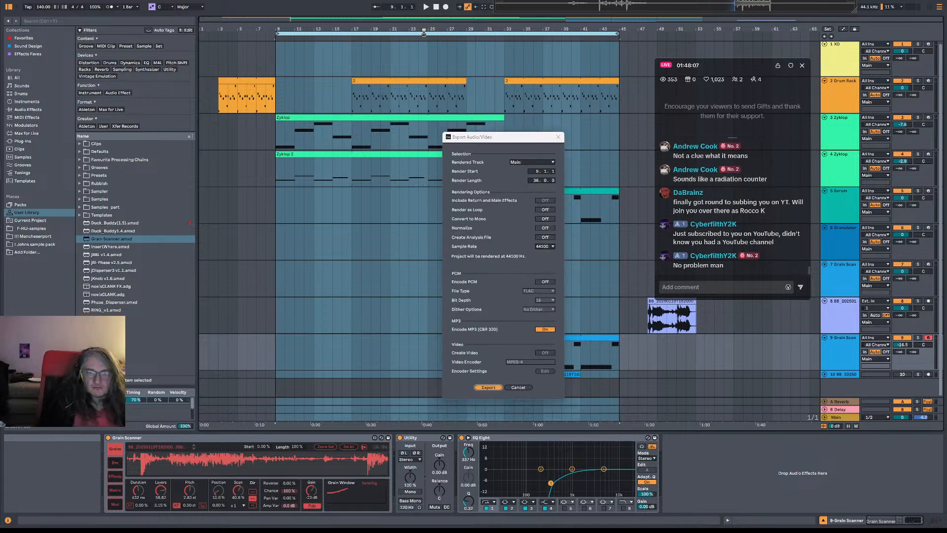
{"action": "key", "text": "Return"}
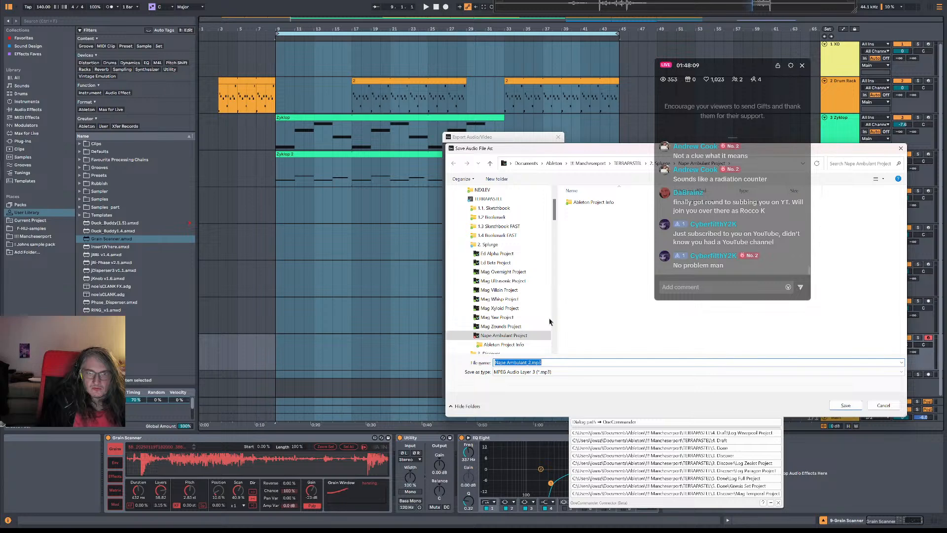
{"action": "left_click", "coordinate": [849, 406]}
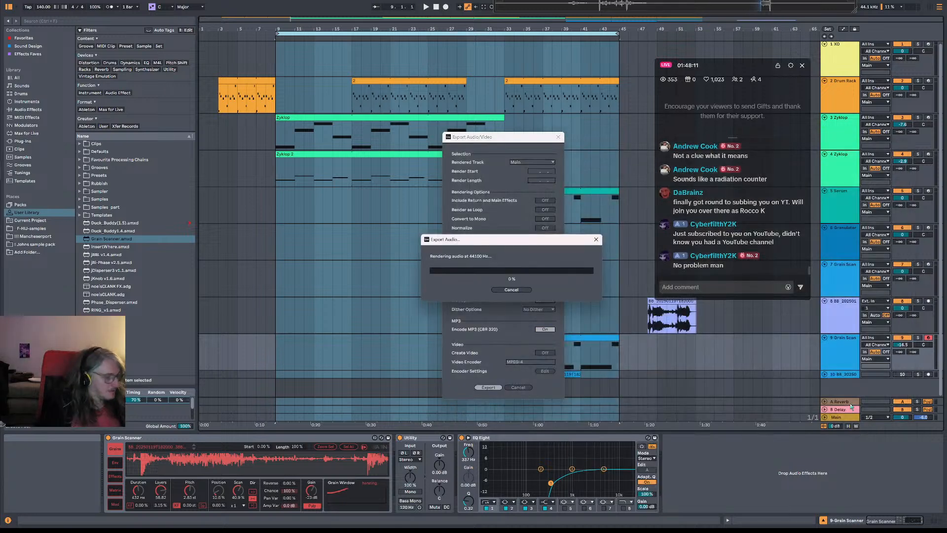